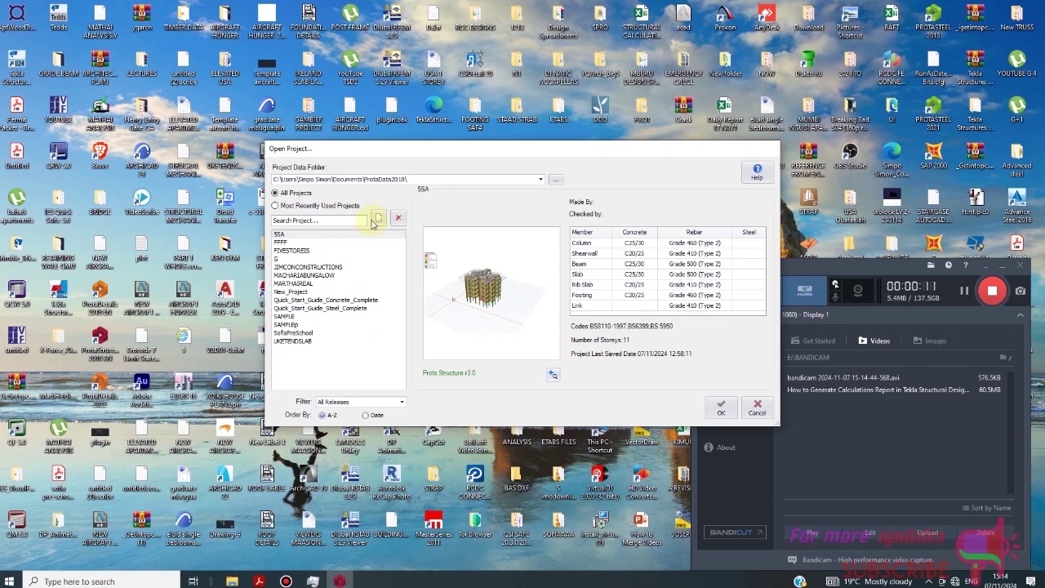
# Create a new project with code 5GAPART and import the UK (BS8110) template settings.
pyautogui.click(378, 217)
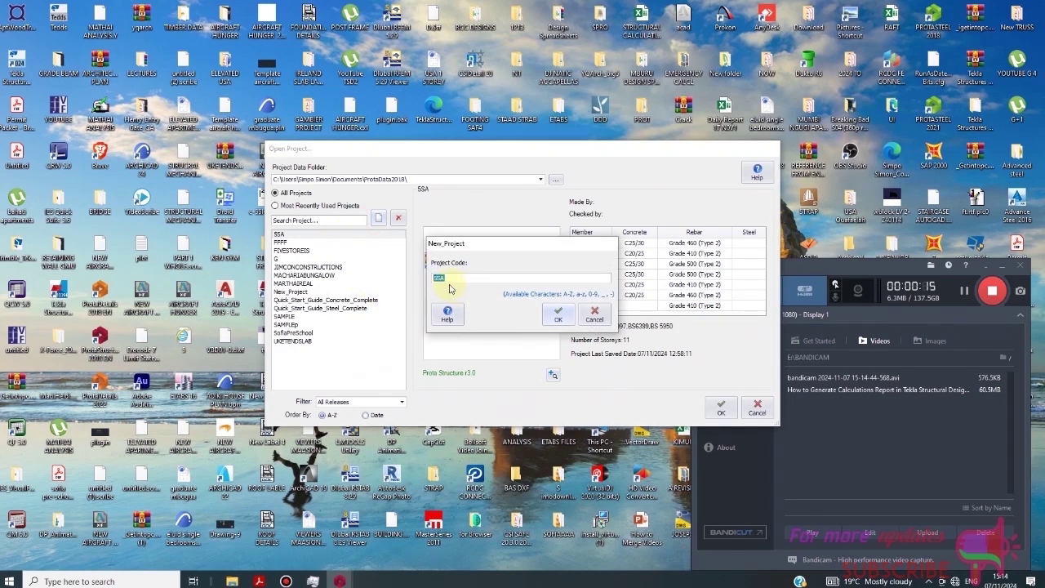
pyautogui.write('5GAPART')
pyautogui.click(559, 312)
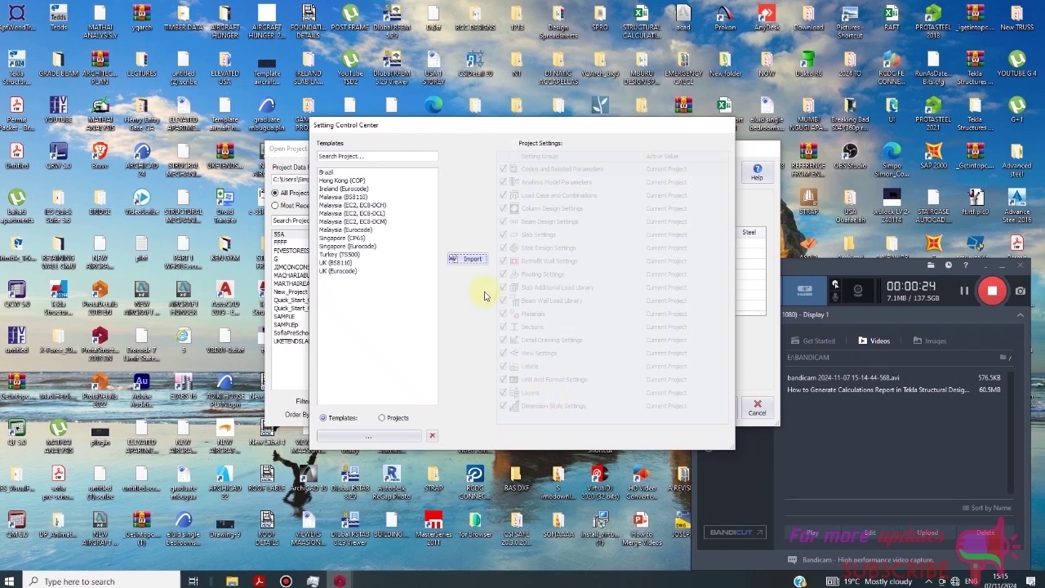
pyautogui.click(338, 262)
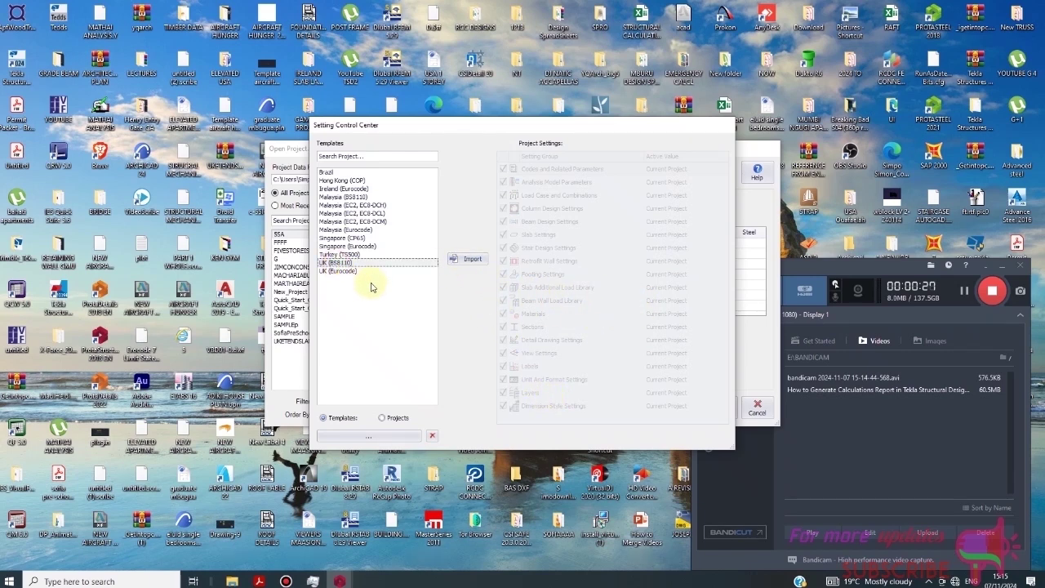
pyautogui.click(470, 260)
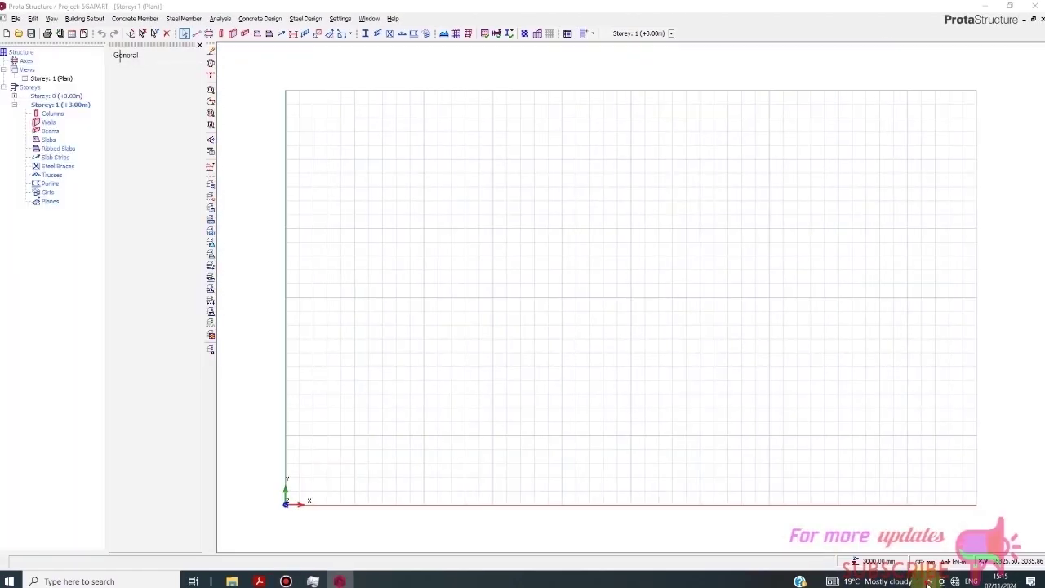
pyautogui.click(927, 581)
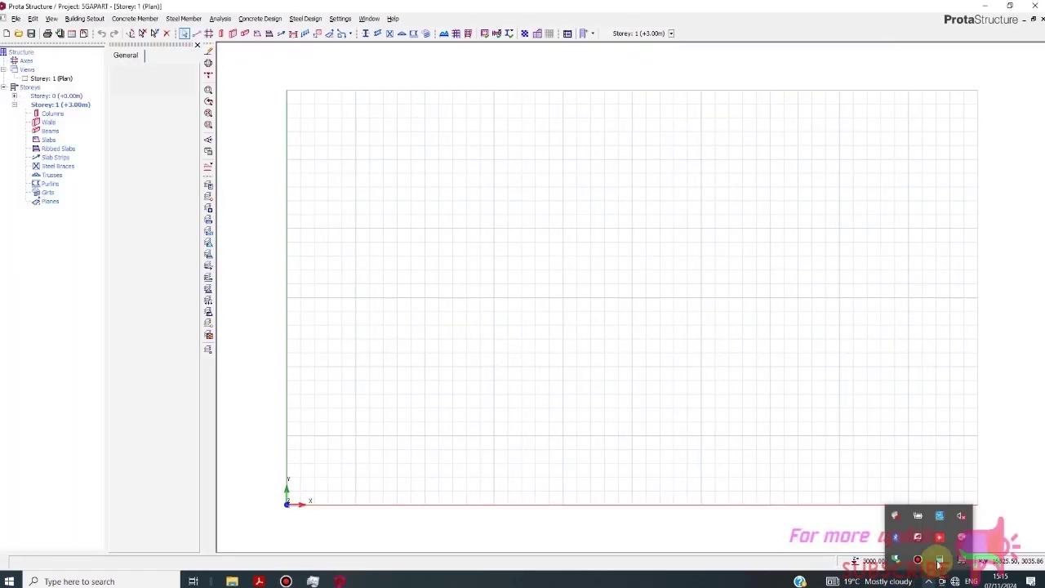
pyautogui.click(918, 559)
pyautogui.click(987, 265)
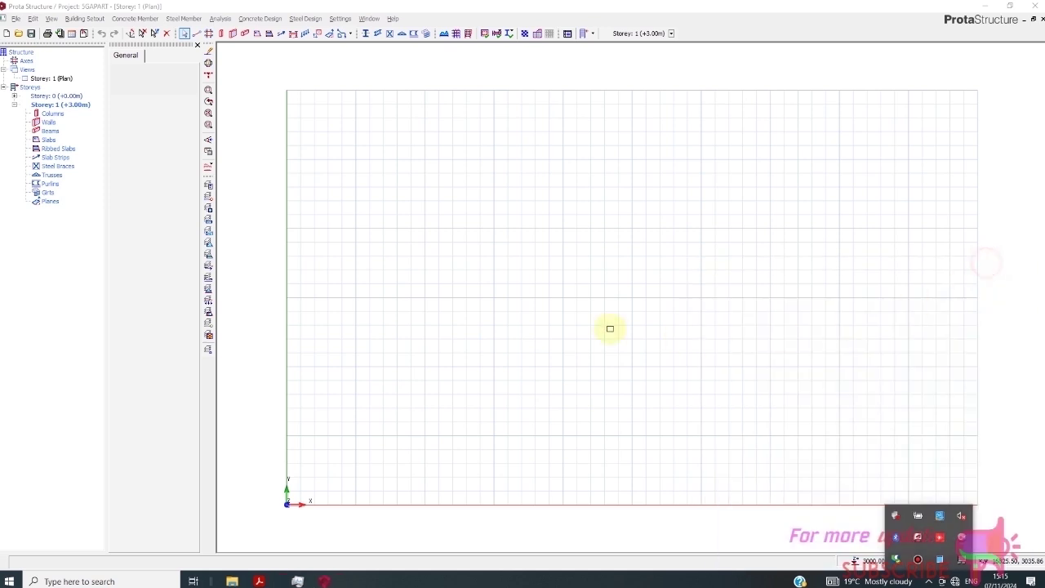
# Start an orthogonal axis grid at reference point 5000, 5000 with Dir-1 spacings 775,1800,1144,729,1022,1025,900,900,1025,1022,729,1144,1800,775.
pyautogui.click(208, 33)
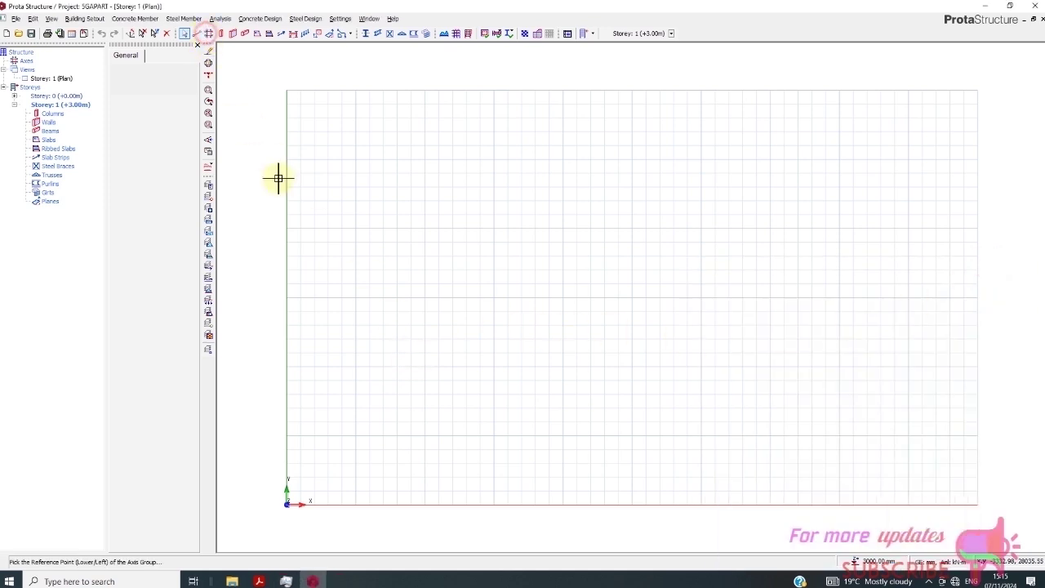
pyautogui.click(355, 434)
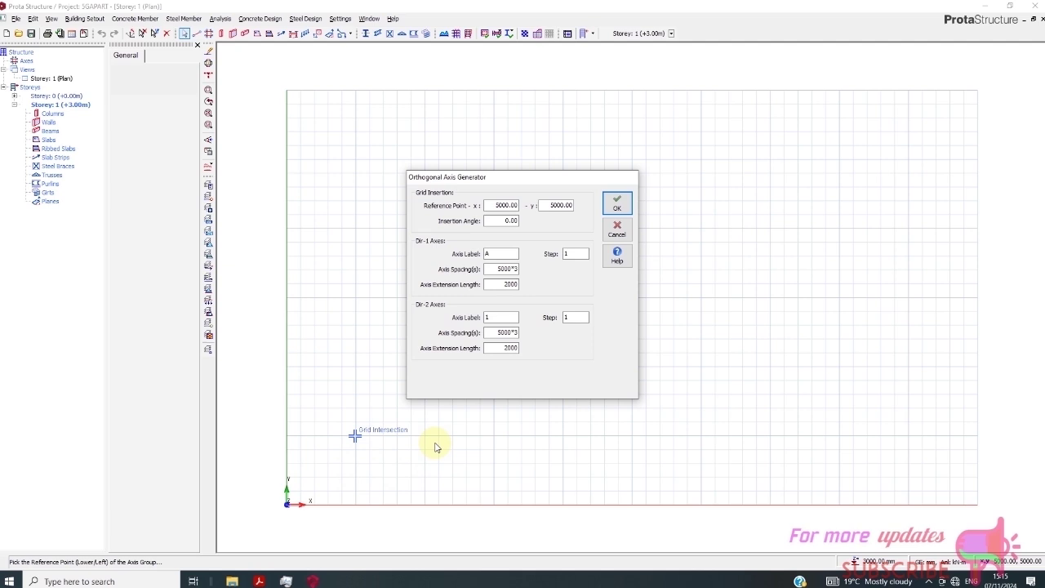
pyautogui.click(501, 269)
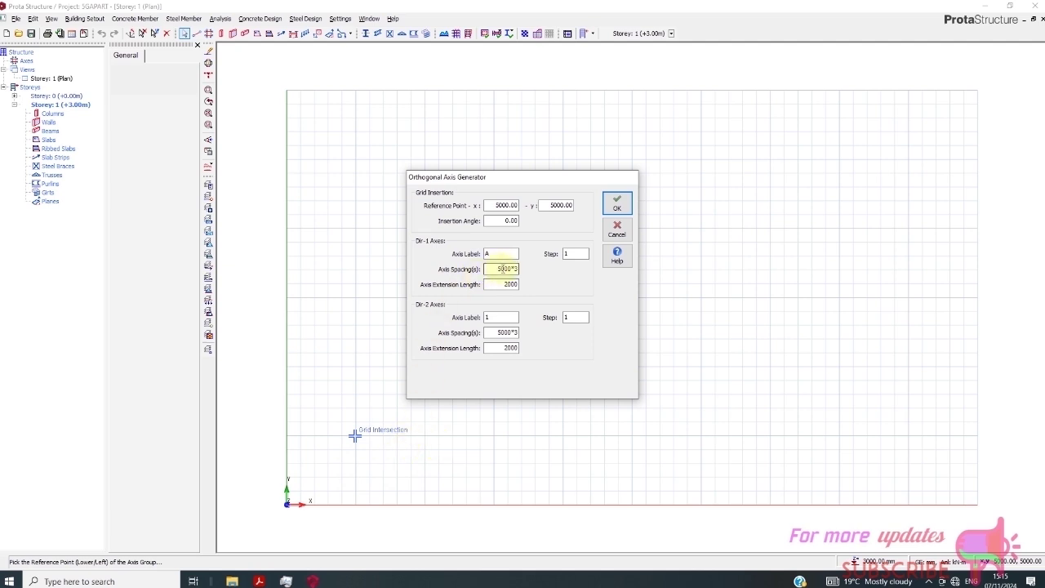
pyautogui.click(500, 270)
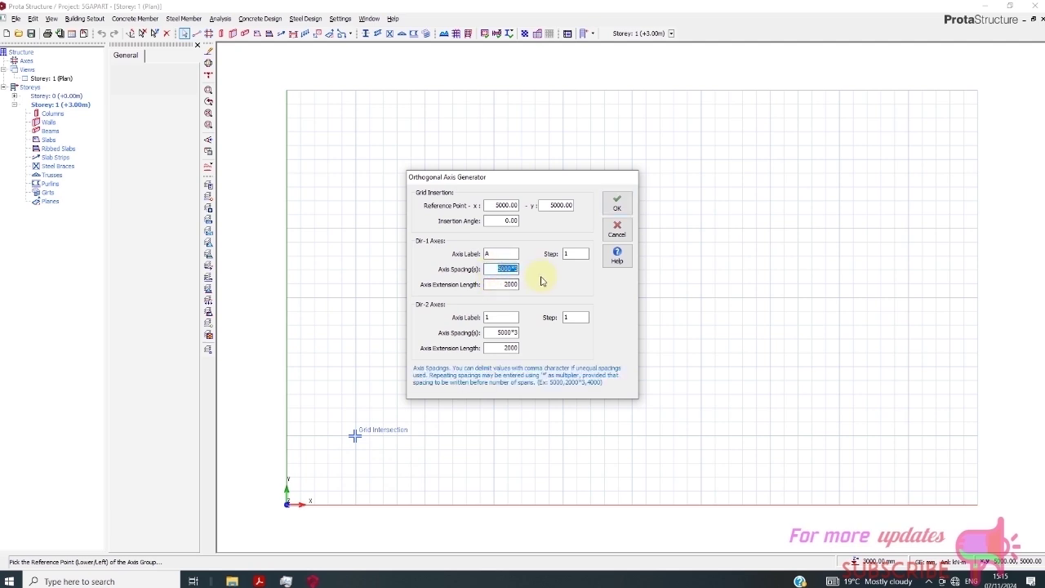
pyautogui.write('775')
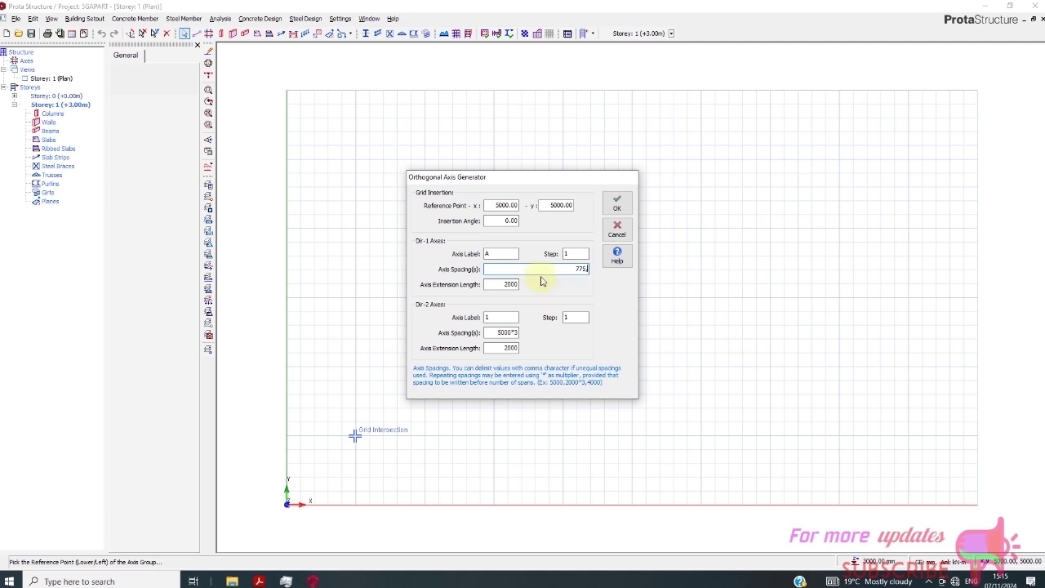
pyautogui.write(',')
pyautogui.write('1800')
pyautogui.write(',11')
pyautogui.write('4')
pyautogui.write('4,')
pyautogui.write('72')
pyautogui.write('9')
pyautogui.write(',10')
pyautogui.write('22')
pyautogui.write(',')
pyautogui.write('1025')
pyautogui.write(',')
pyautogui.write('900,90')
pyautogui.write('0')
pyautogui.write(',102')
pyautogui.write('5')
pyautogui.write(',10')
pyautogui.write('22')
pyautogui.write(',')
pyautogui.write('729,')
pyautogui.write('1144')
pyautogui.write(',1800,')
pyautogui.write('775')
# Set the Dir-2 axis spacings to 2500,2350,2173,1124,2800,1124,2173,2350,2500 and generate the grid.
pyautogui.doubleClick(501, 333)
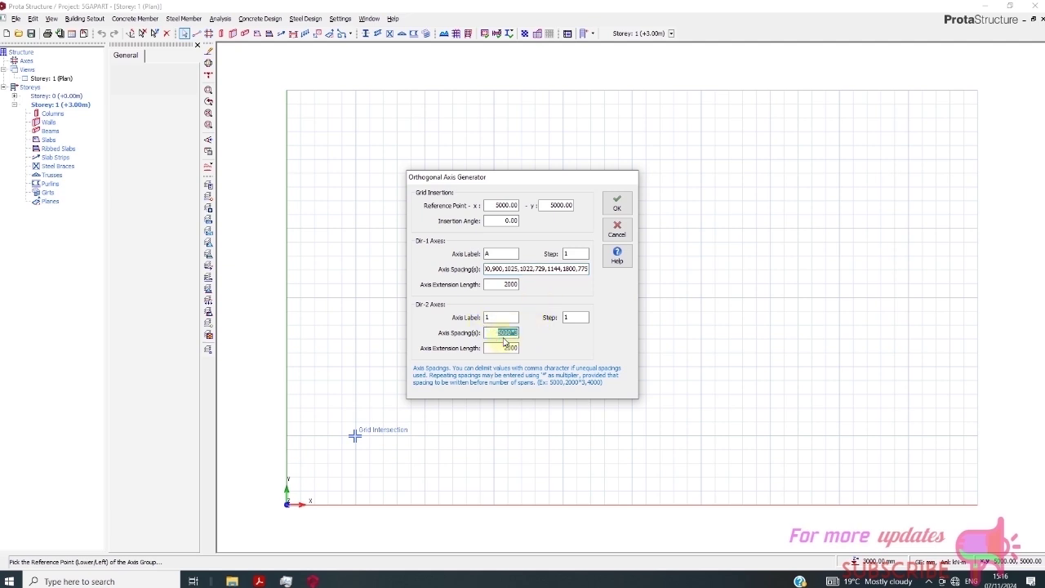
pyautogui.write('250')
pyautogui.click(504, 340)
pyautogui.write('0,')
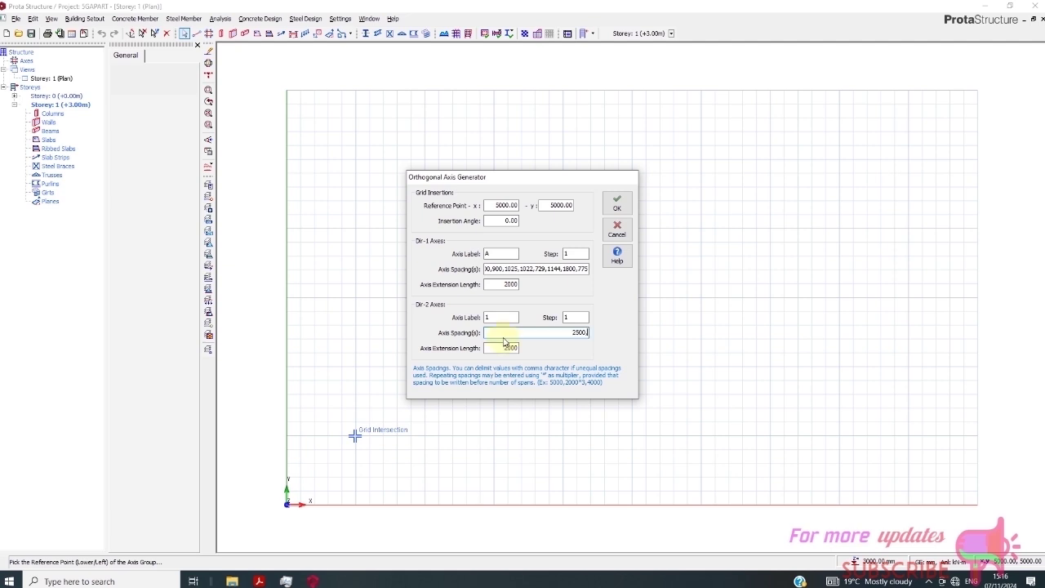
pyautogui.write('2350')
pyautogui.write(',')
pyautogui.write('21')
pyautogui.write('73')
pyautogui.write(',')
pyautogui.write('1')
pyautogui.write('124')
pyautogui.write(',')
pyautogui.write('28')
pyautogui.write('00')
pyautogui.write(',')
pyautogui.write('1')
pyautogui.write('124')
pyautogui.write(',')
pyautogui.write('217')
pyautogui.write('3,')
pyautogui.write('2350')
pyautogui.write(',')
pyautogui.write('2500')
pyautogui.click(617, 204)
pyautogui.scroll(-1, 510, 323)
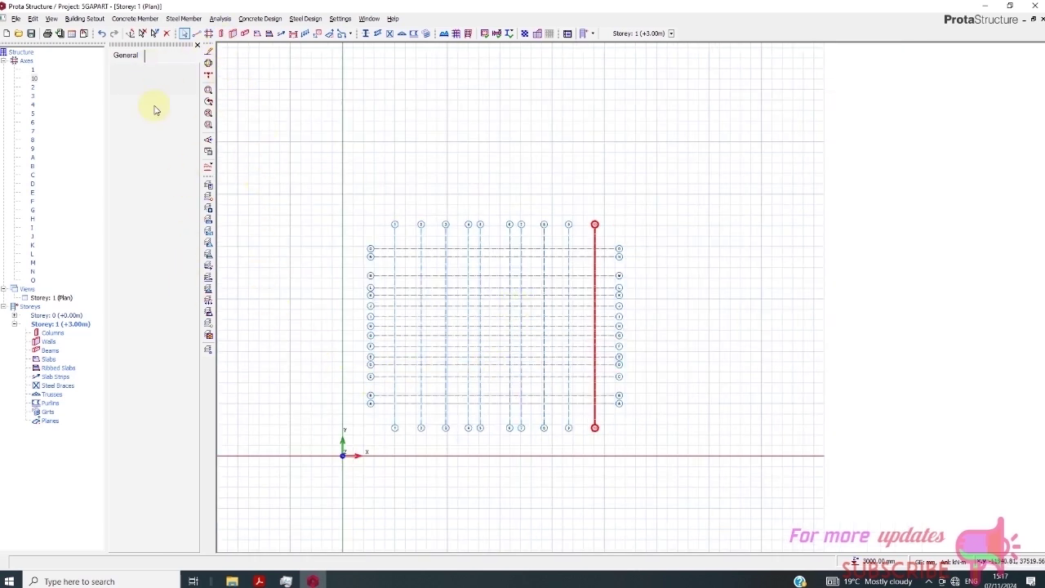
# Insert storeys so that the building has a total of 11 storeys.
pyautogui.click(82, 19)
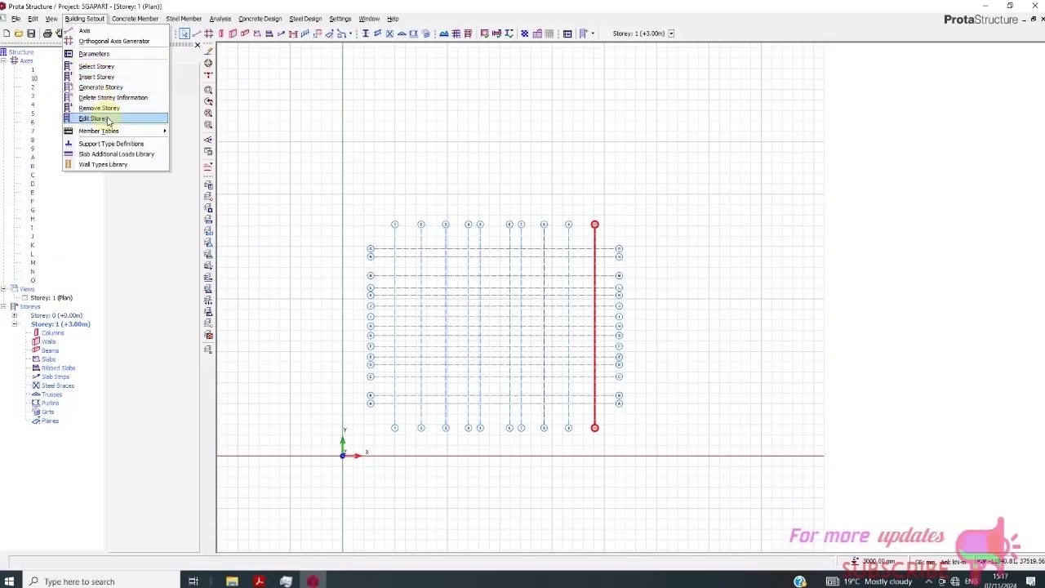
pyautogui.click(99, 77)
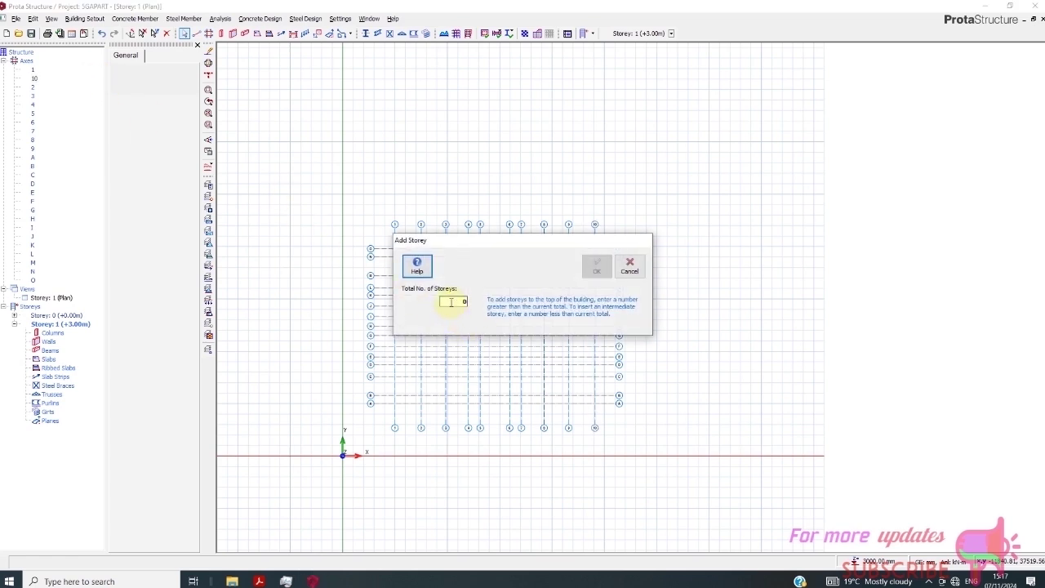
pyautogui.click(455, 302)
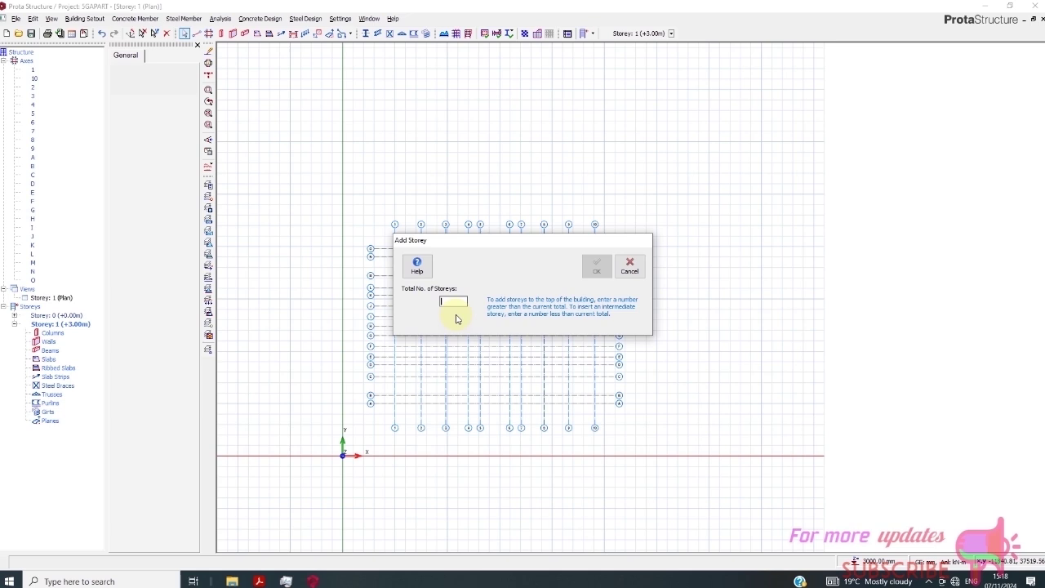
pyautogui.write('11')
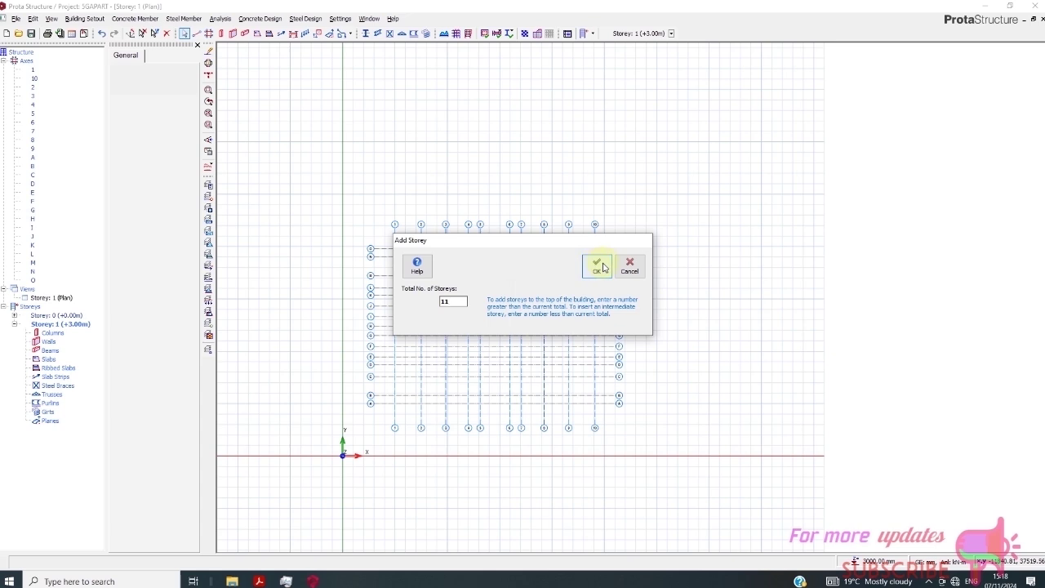
pyautogui.click(597, 267)
pyautogui.click(572, 327)
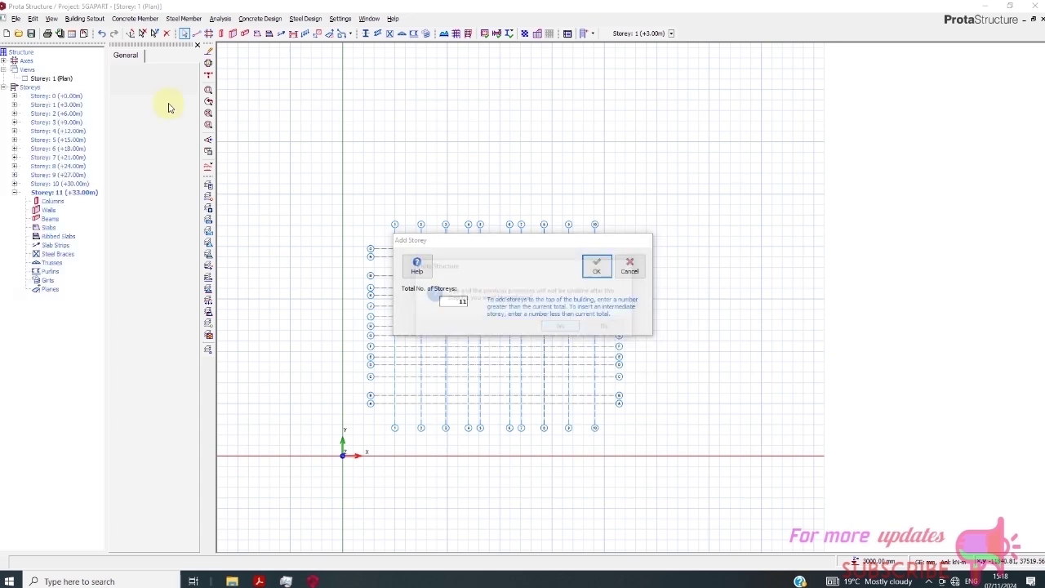
# Open the storey definitions for editing and set the foundation depth to 2000 mm.
pyautogui.click(84, 18)
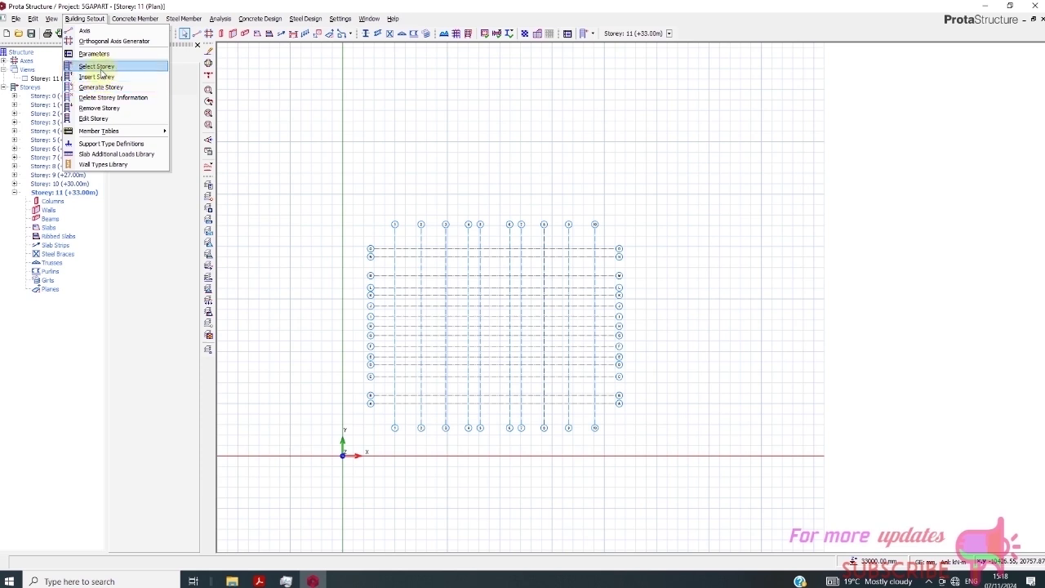
pyautogui.click(111, 119)
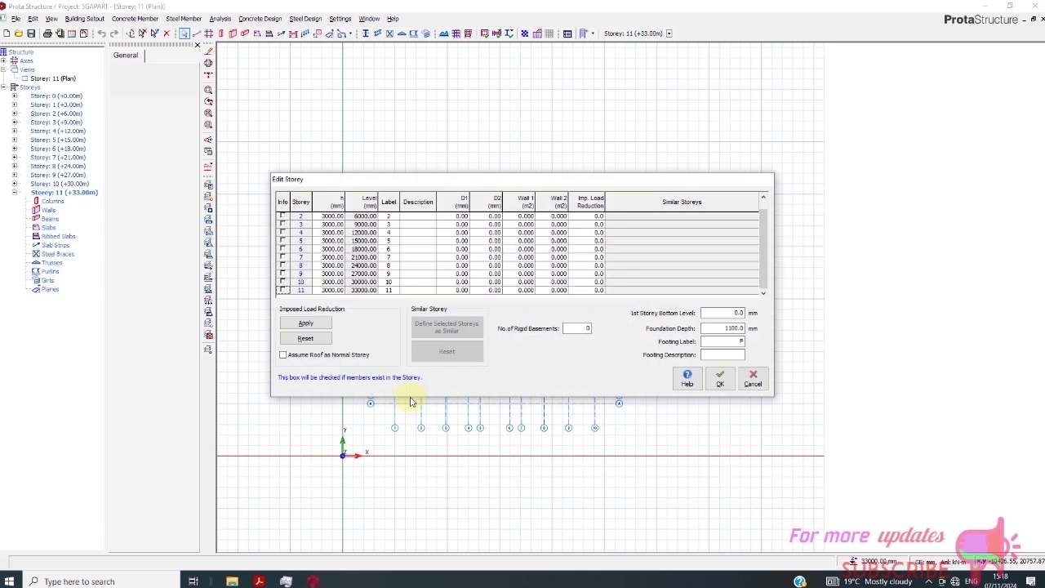
pyautogui.click(332, 216)
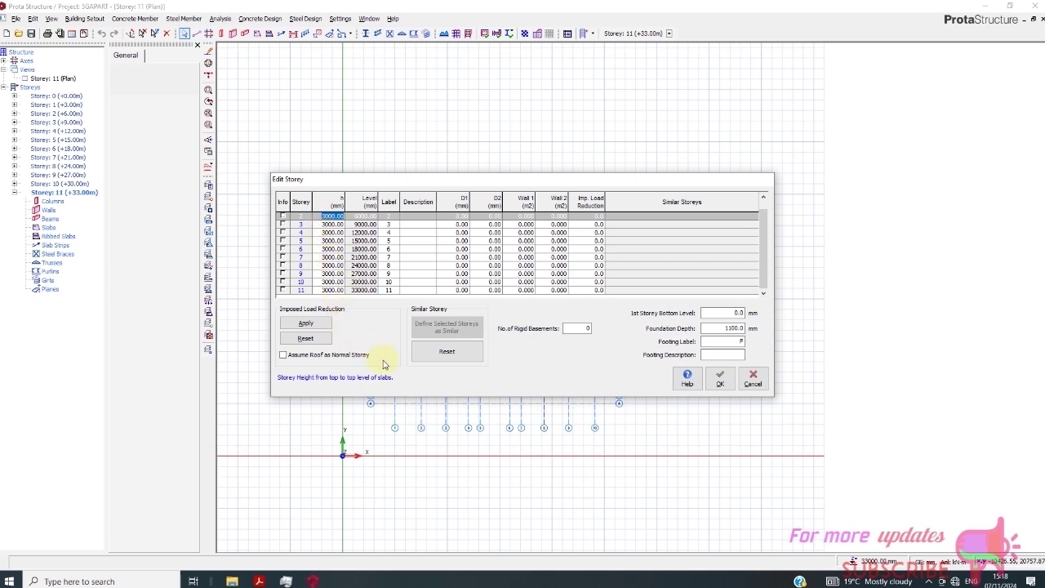
pyautogui.click(723, 327)
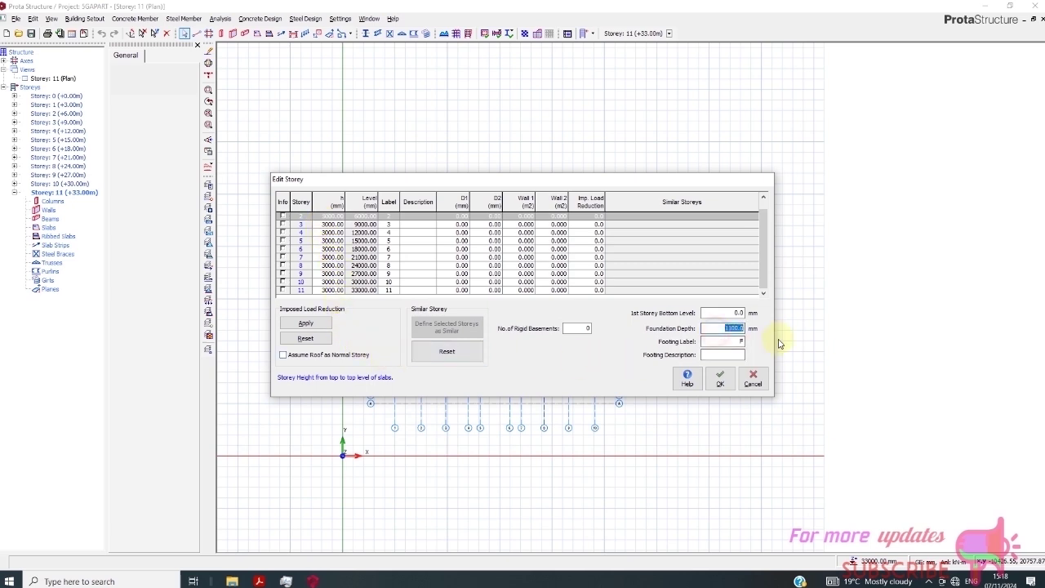
pyautogui.write('2000')
# Set the heights of storeys 2 and 3 to 1500 mm each.
pyautogui.click(331, 218)
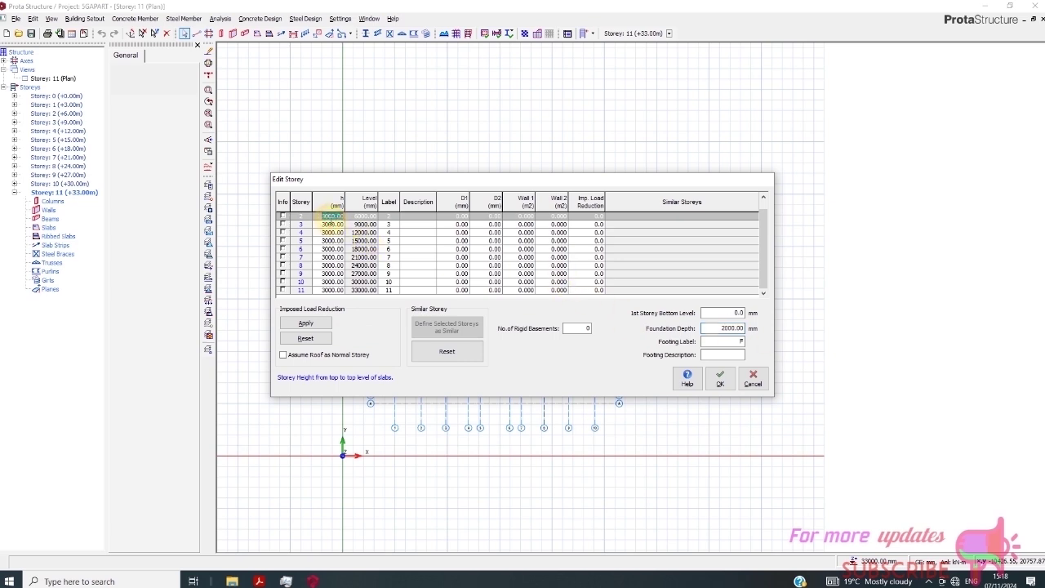
pyautogui.click(331, 216)
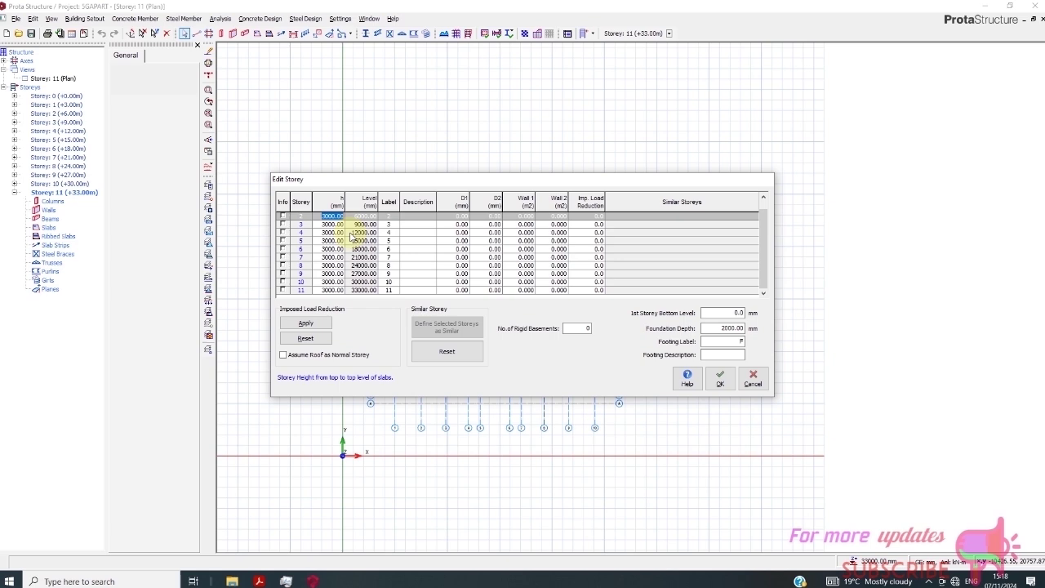
pyautogui.press('Escape')
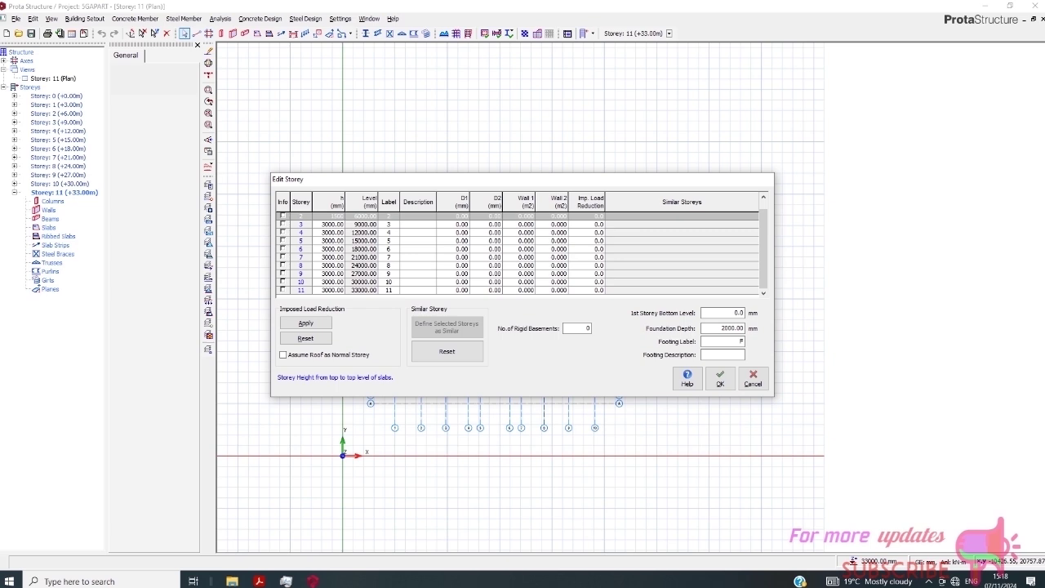
pyautogui.click(332, 223)
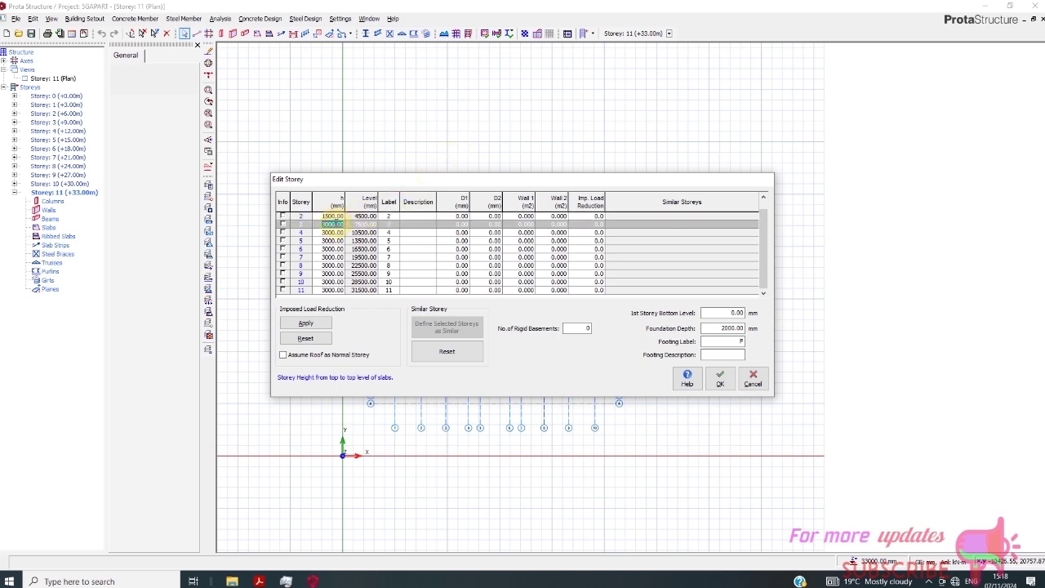
pyautogui.press('BackSpace')
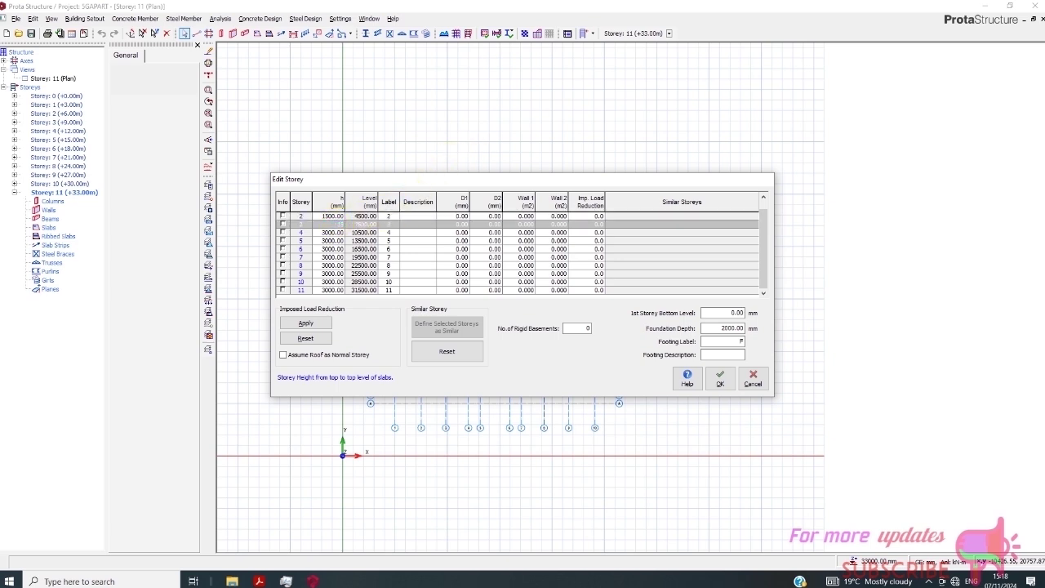
pyautogui.write('1500')
# Enter the descriptions L1, 1F, L2 and 2F for storeys 2, 3, 4 and 5.
pyautogui.click(417, 224)
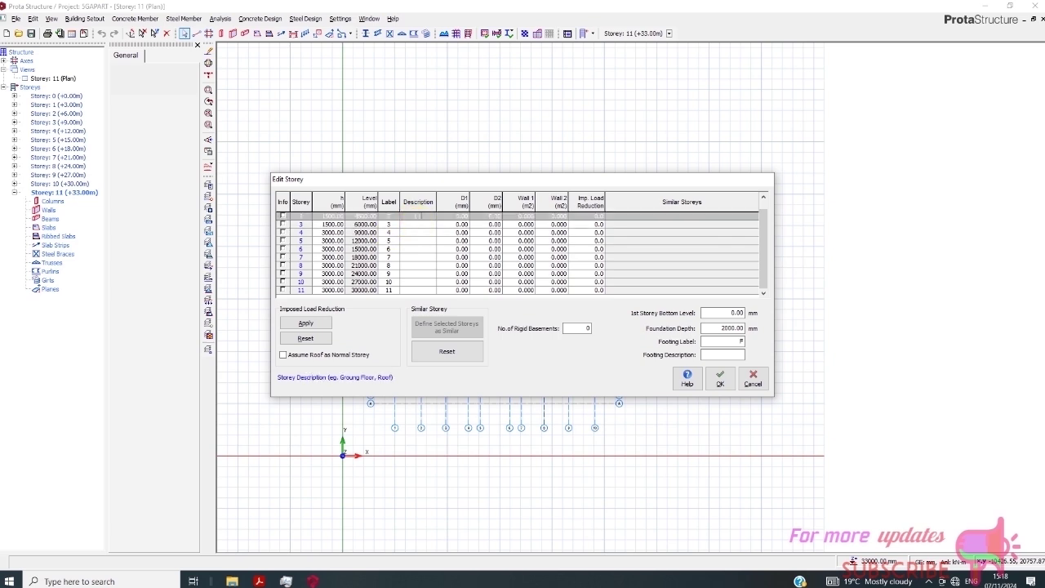
pyautogui.click(421, 226)
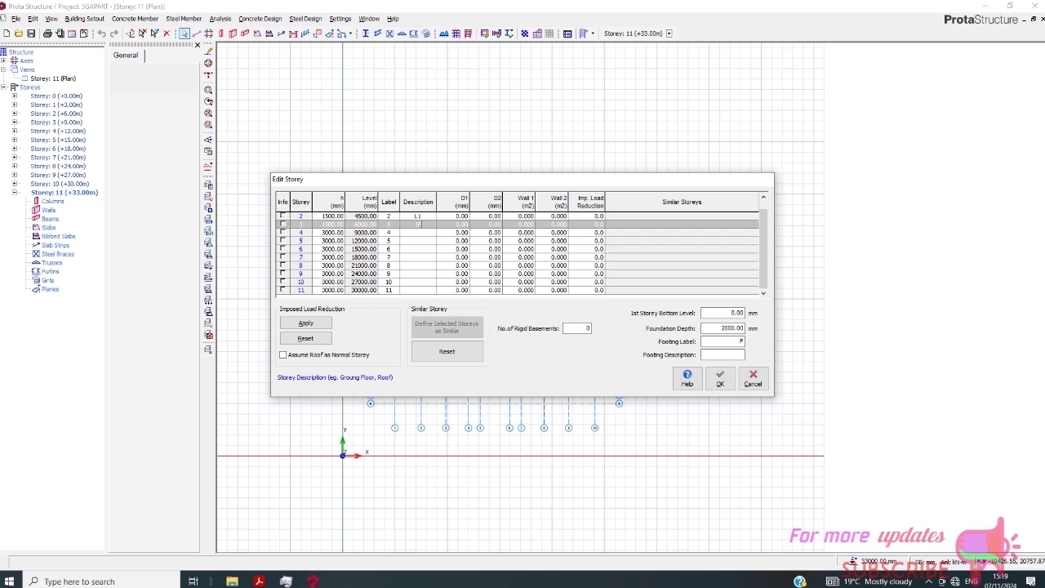
pyautogui.click(420, 233)
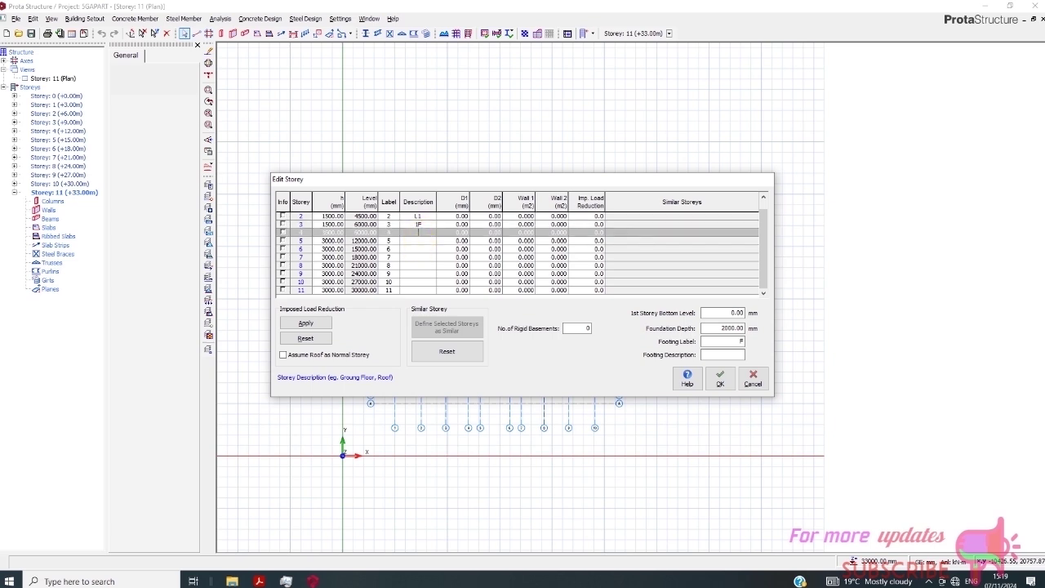
pyautogui.write('L2')
pyautogui.click(420, 241)
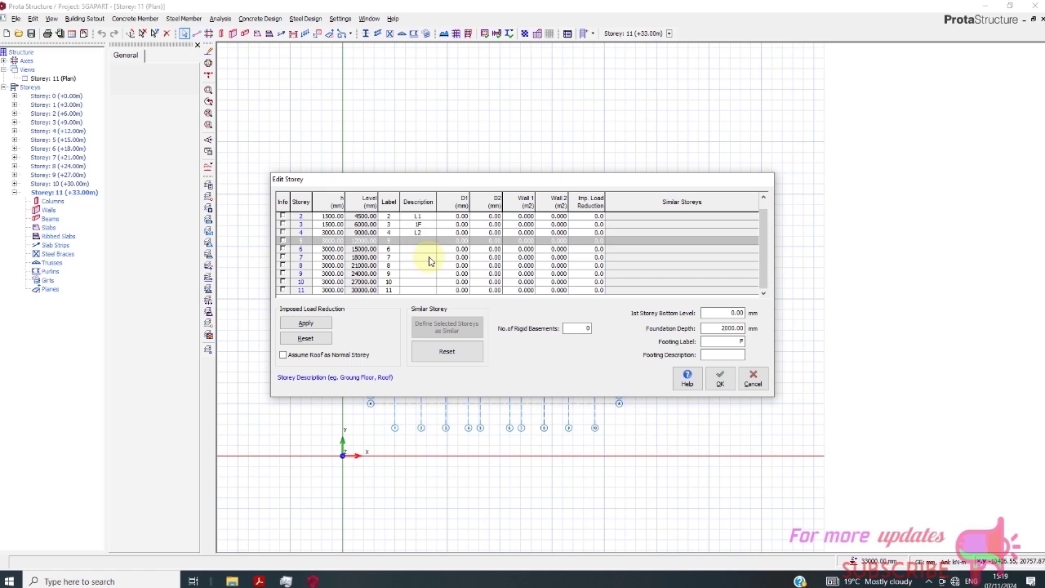
pyautogui.write('2F')
# Enter the descriptions L3, 3F, L4, 4F, L5 and 5F for storeys 6 to 11 in order.
pyautogui.click(419, 250)
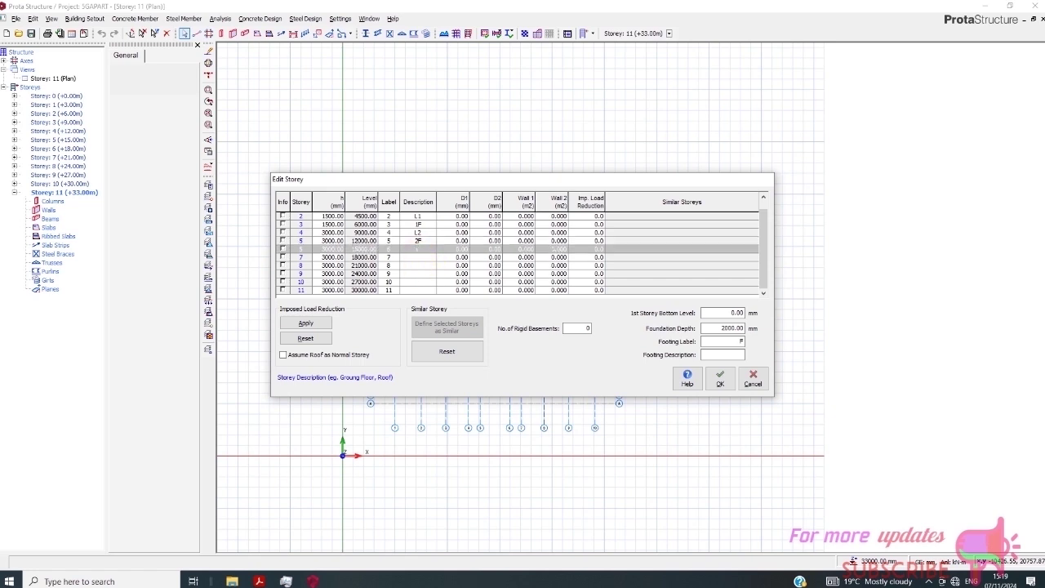
pyautogui.click(418, 257)
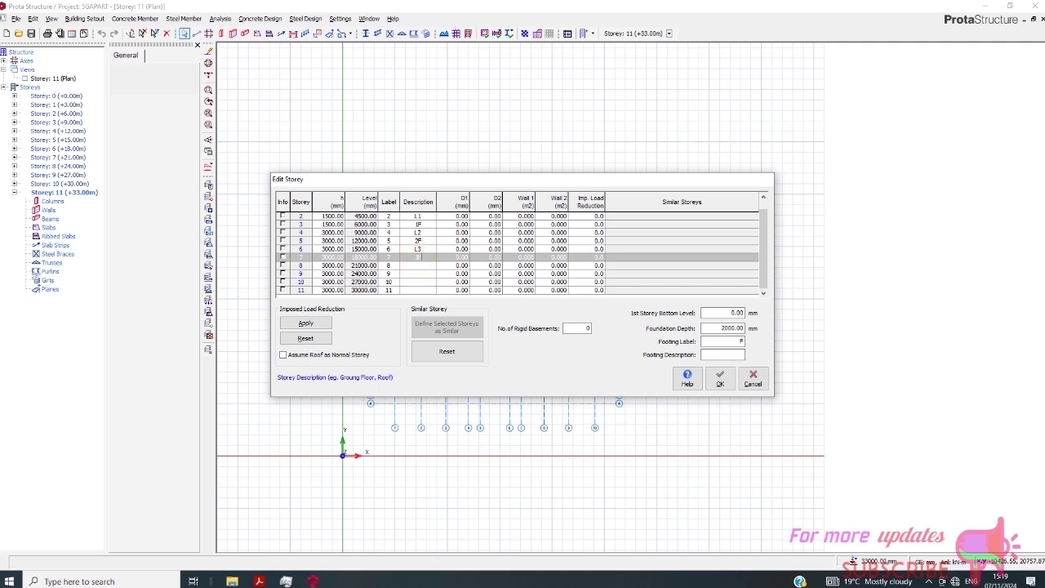
pyautogui.click(418, 265)
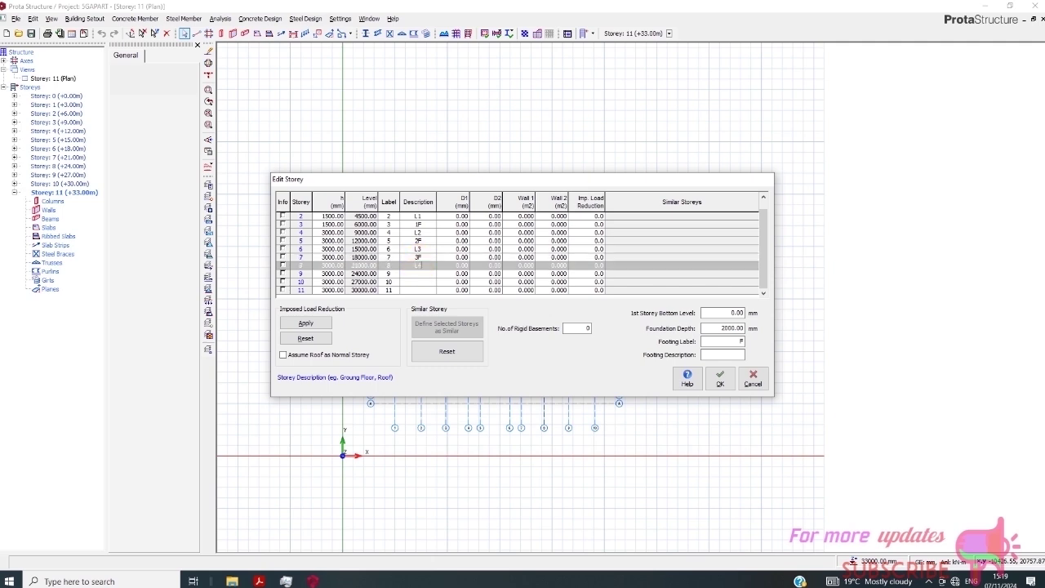
pyautogui.click(418, 275)
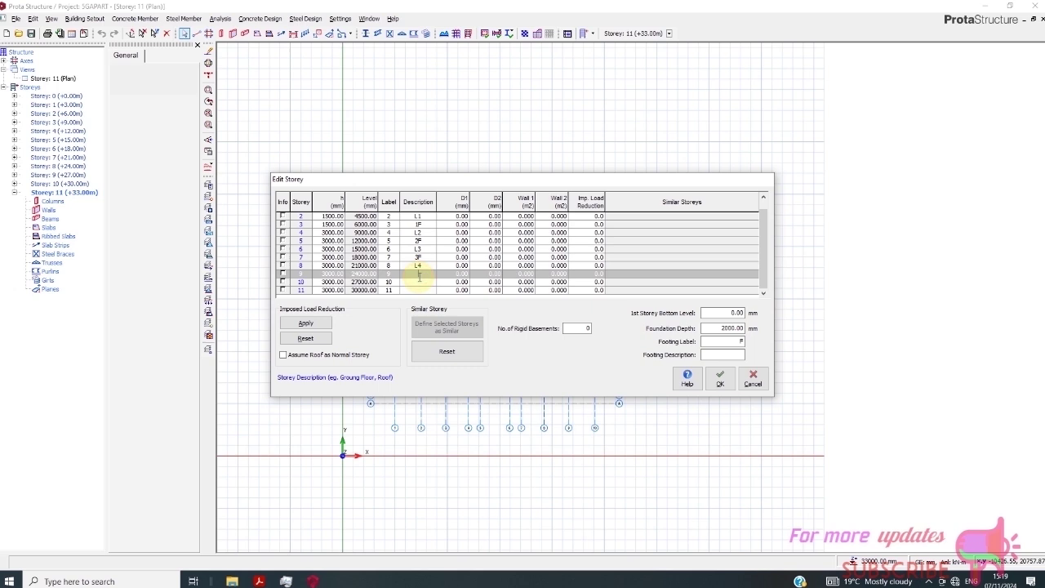
pyautogui.write('4F')
pyautogui.click(418, 280)
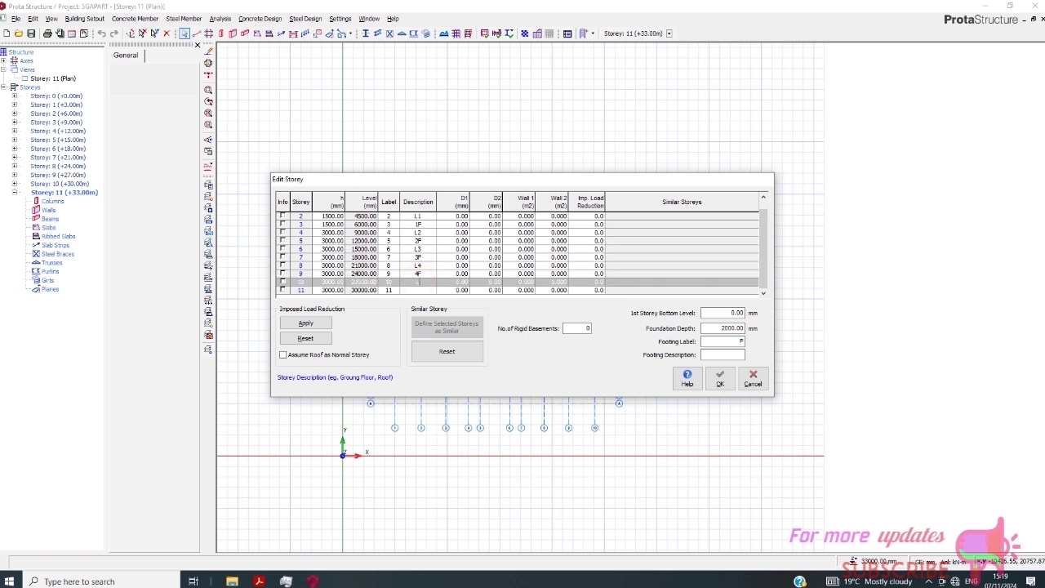
pyautogui.click(428, 289)
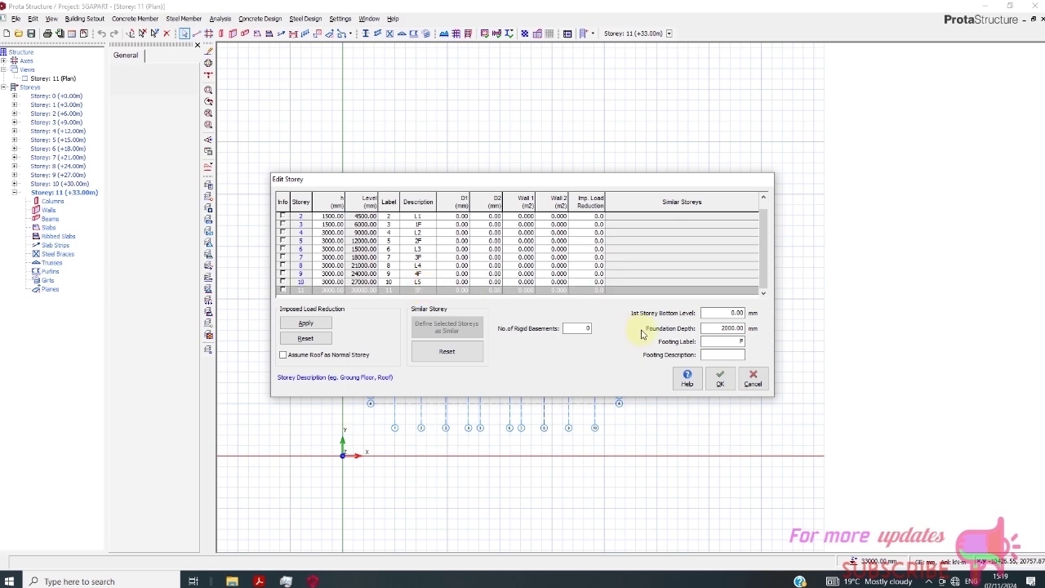
pyautogui.click(763, 280)
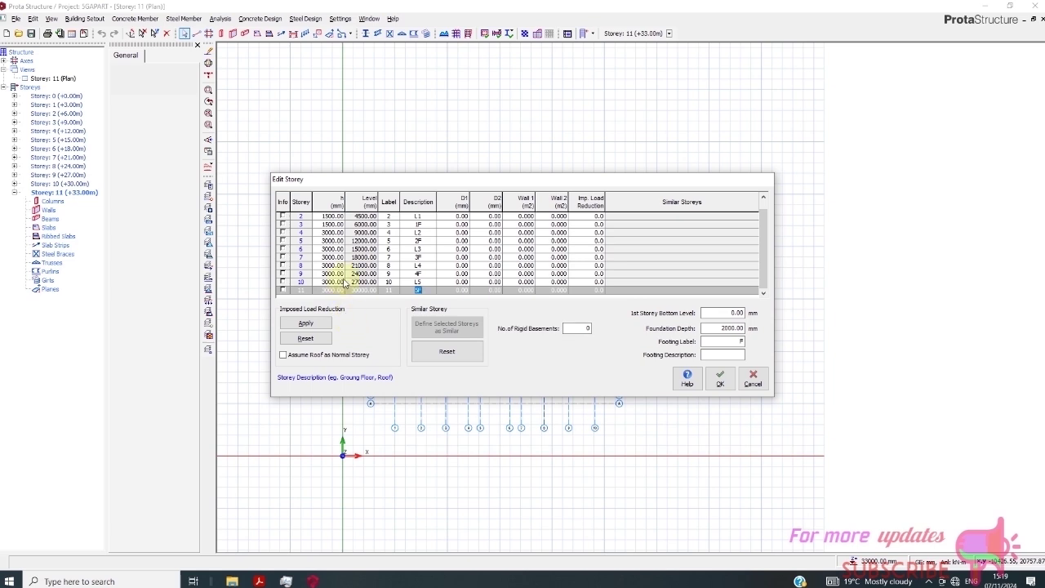
pyautogui.scroll(1, 365, 241)
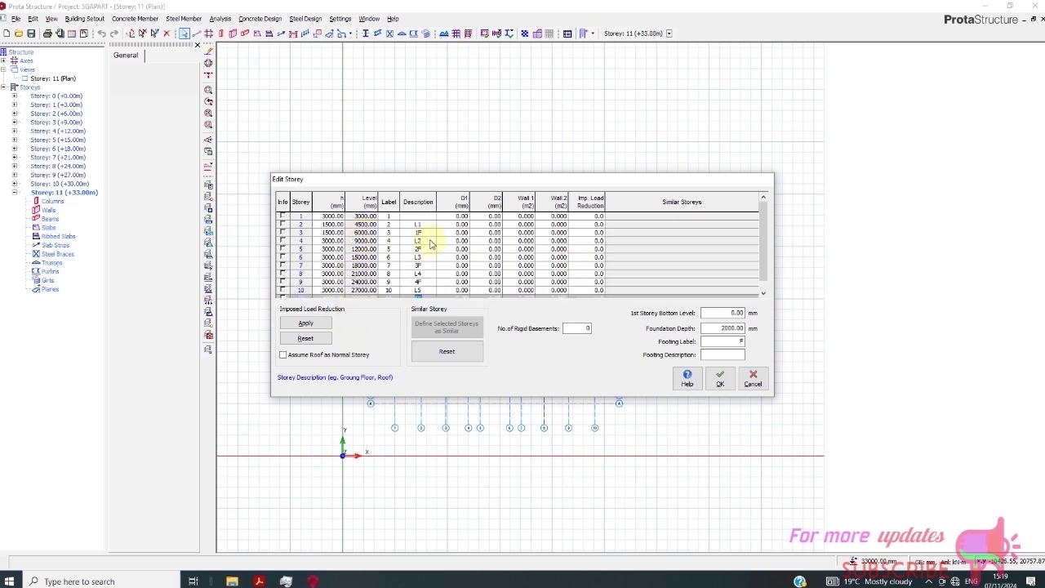
pyautogui.moveTo(418, 224); pyautogui.dragTo(425, 283)
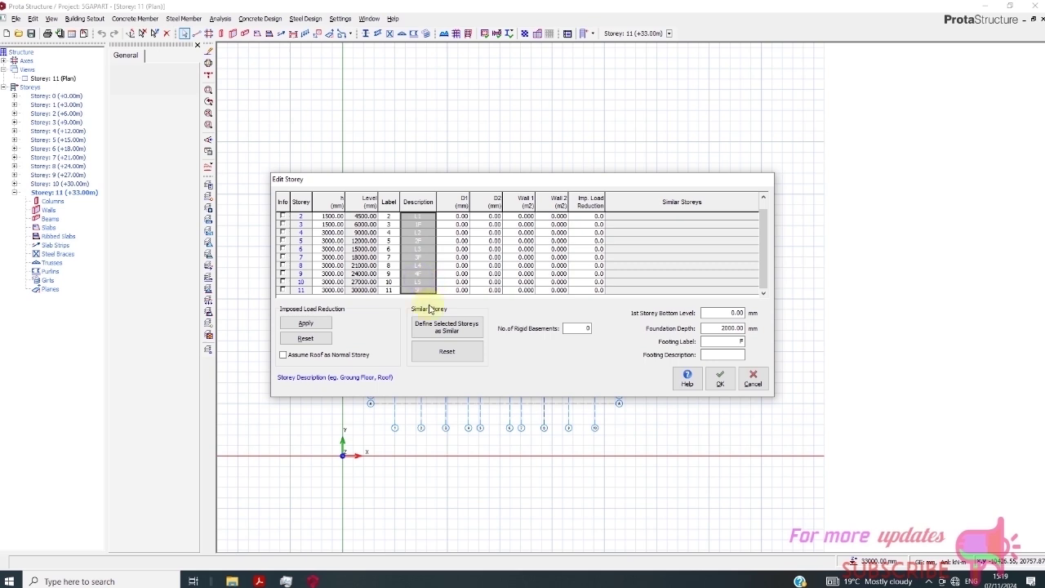
# Set the descriptions of storeys 1, 2, 3 and 4 to L1, 1F, L2 and 2F.
pyautogui.click(420, 217)
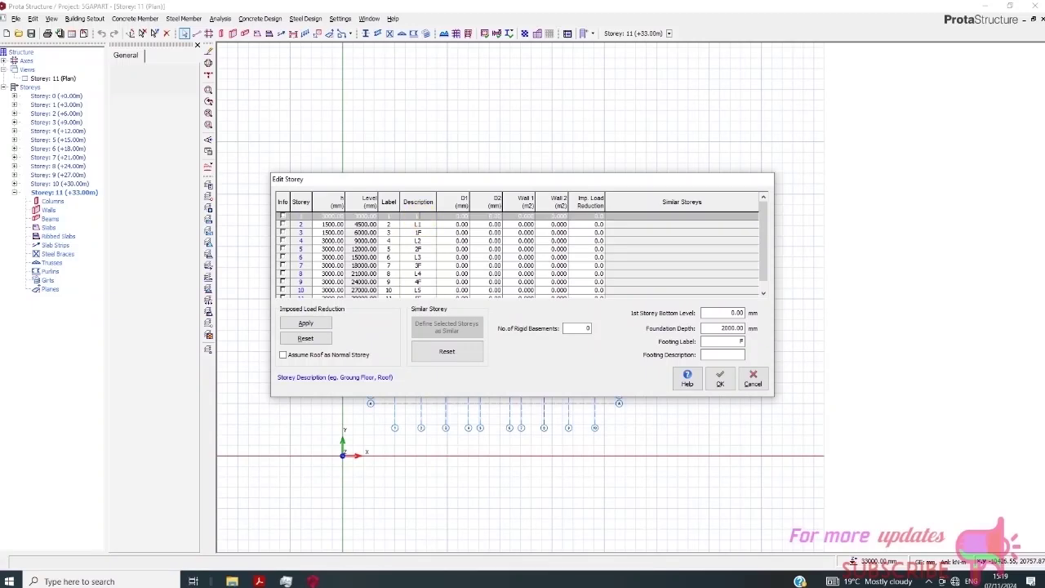
pyautogui.click(419, 225)
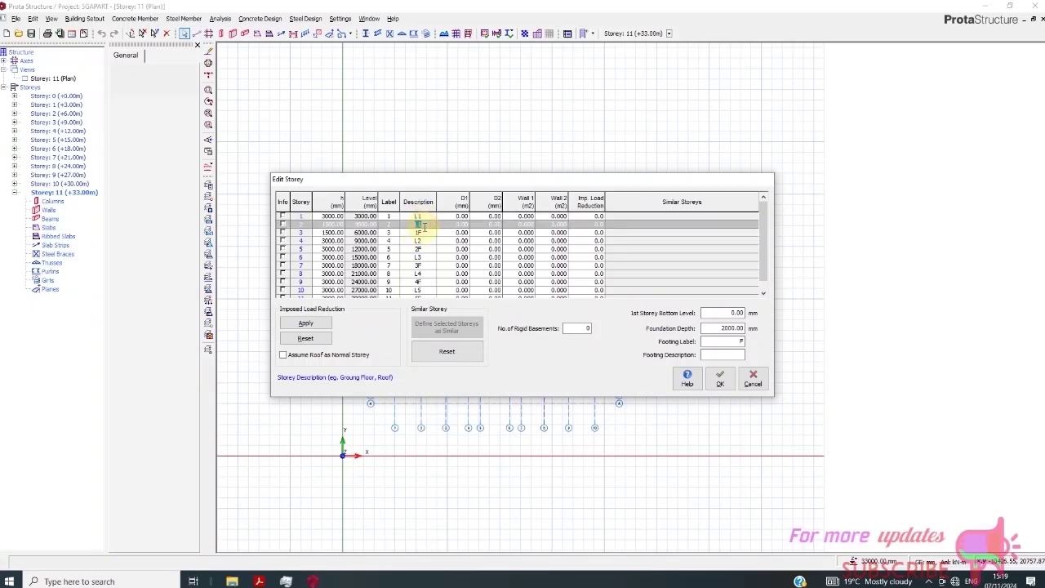
pyautogui.press('BackSpace')
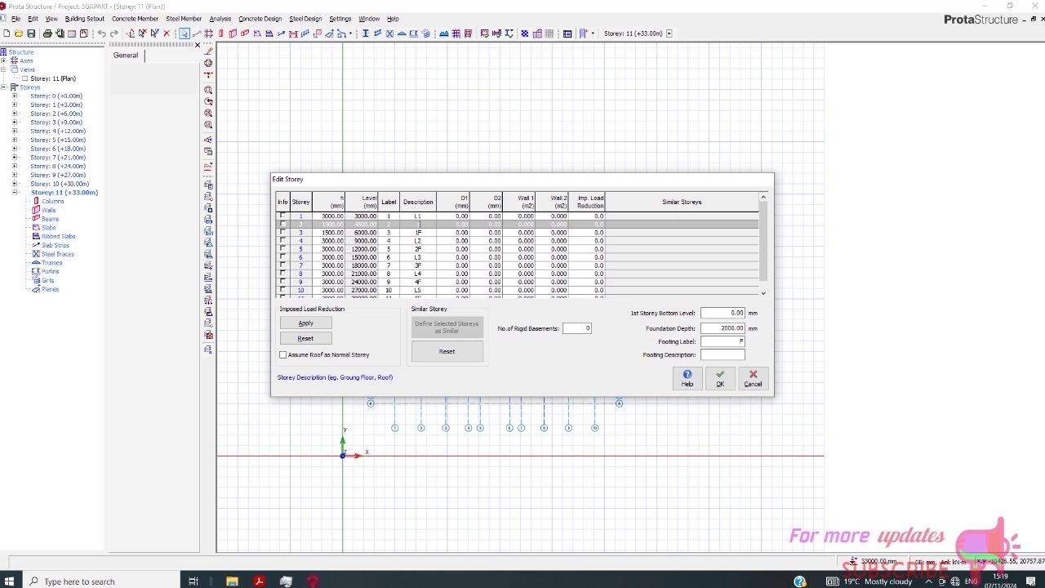
pyautogui.write('1F')
pyautogui.click(419, 232)
pyautogui.press('BackSpace')
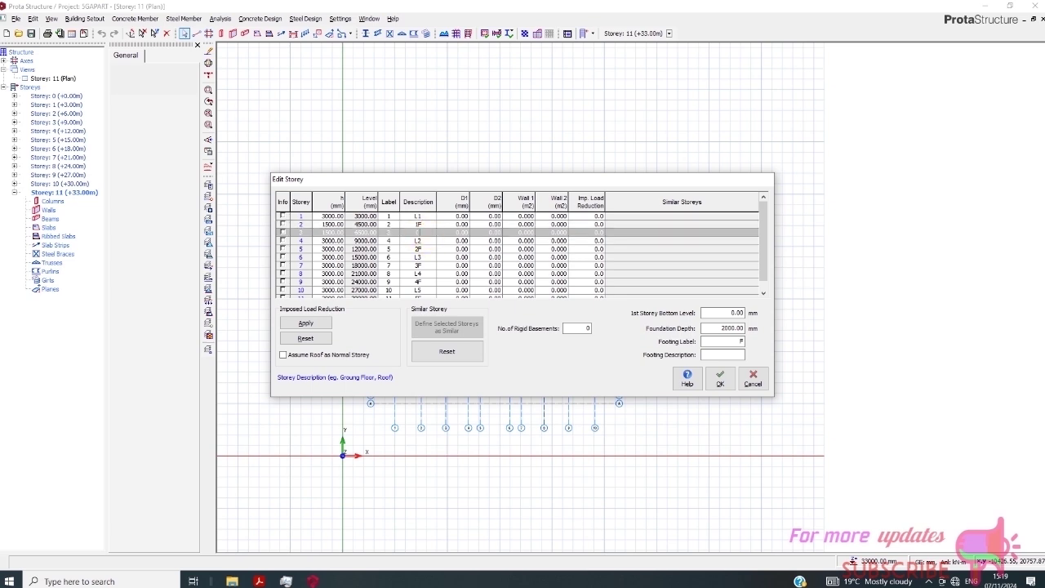
pyautogui.write('L2')
pyautogui.click(420, 240)
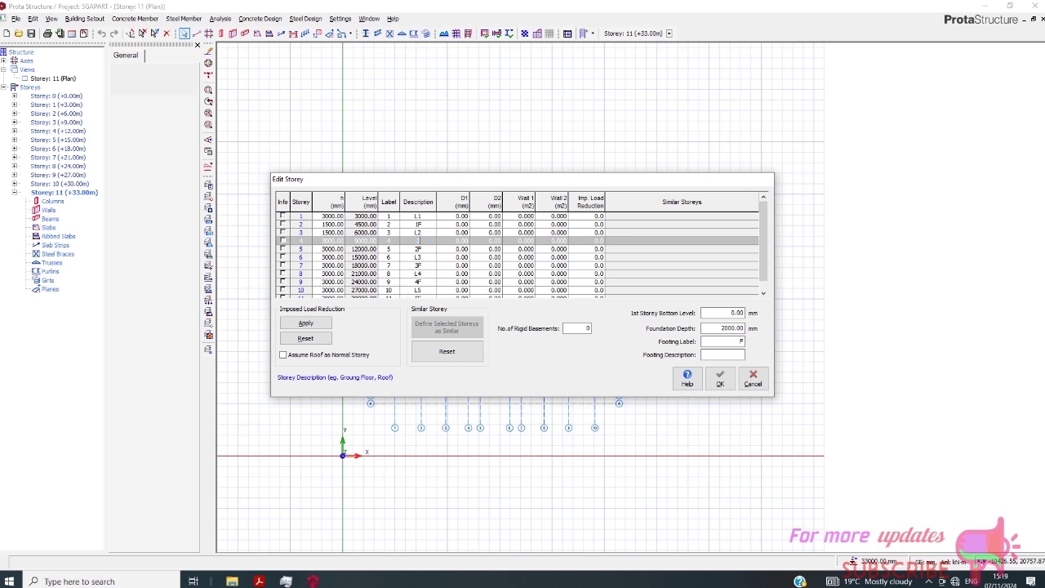
pyautogui.write('2F')
# Set the descriptions of storeys 5, 6, 7 and 8 to L3, 3F, L4 and 4F.
pyautogui.click(420, 248)
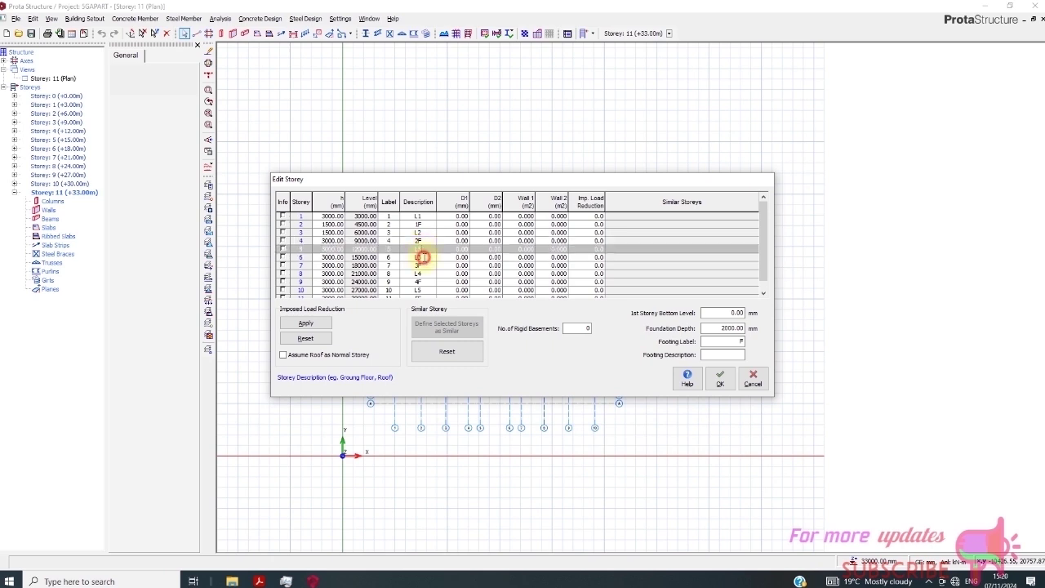
pyautogui.click(421, 258)
pyautogui.press('BackSpace')
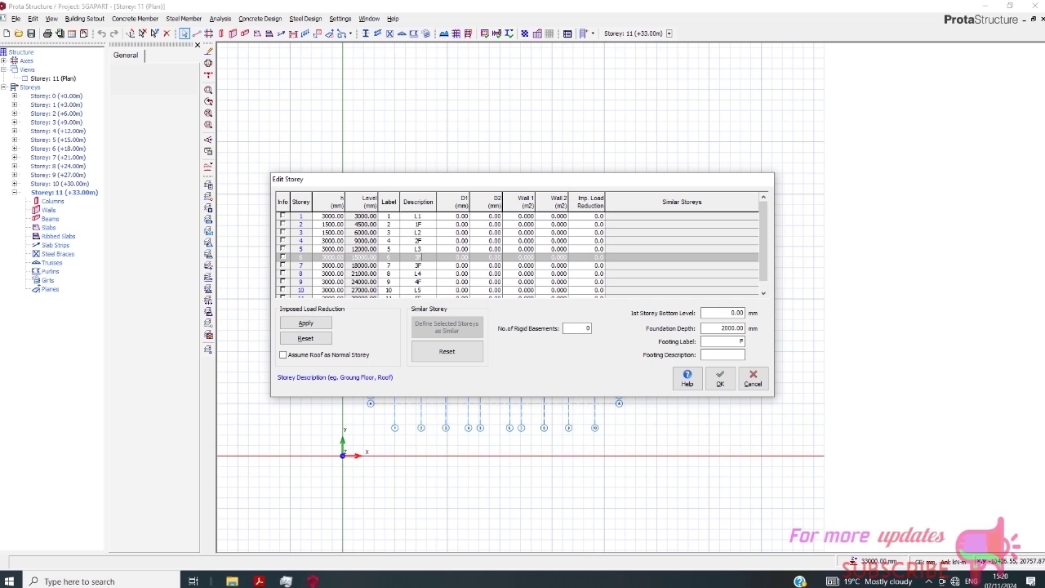
pyautogui.click(417, 266)
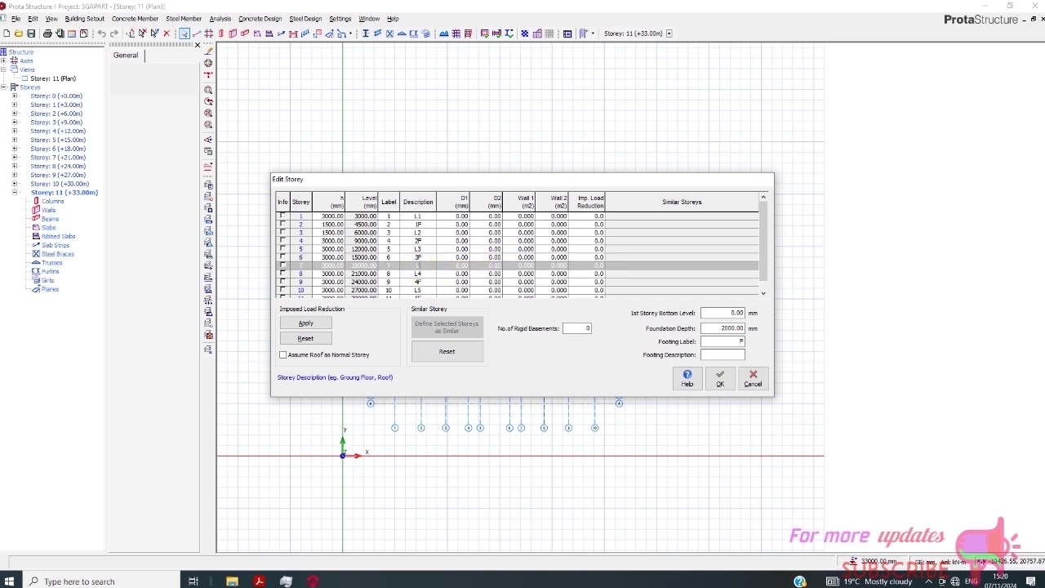
pyautogui.click(417, 273)
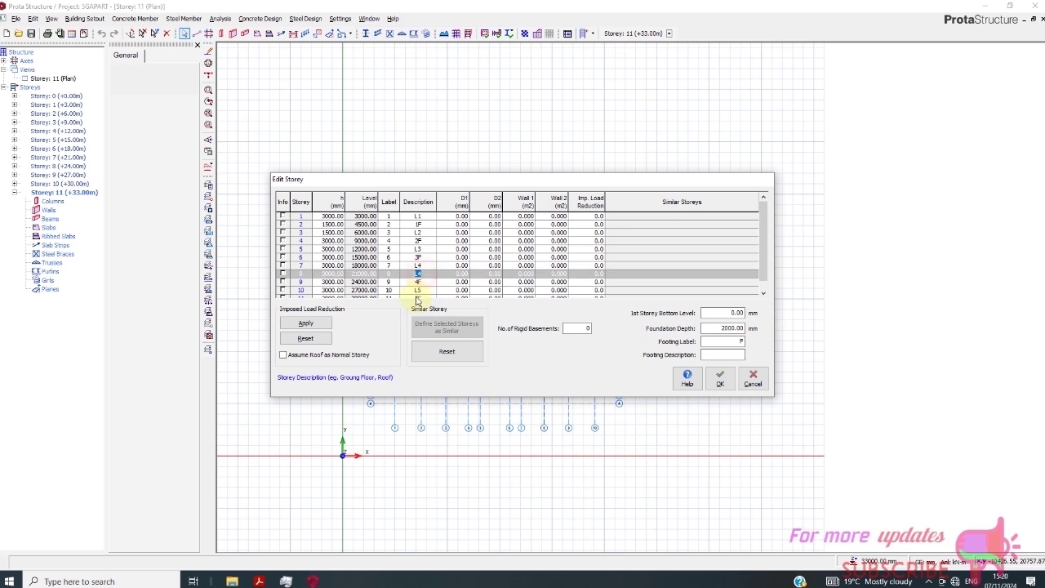
pyautogui.press('BackSpace')
pyautogui.write('4F')
# Set the descriptions of storeys 9, 10 and 11 to L5, 5F and WT.
pyautogui.click(417, 282)
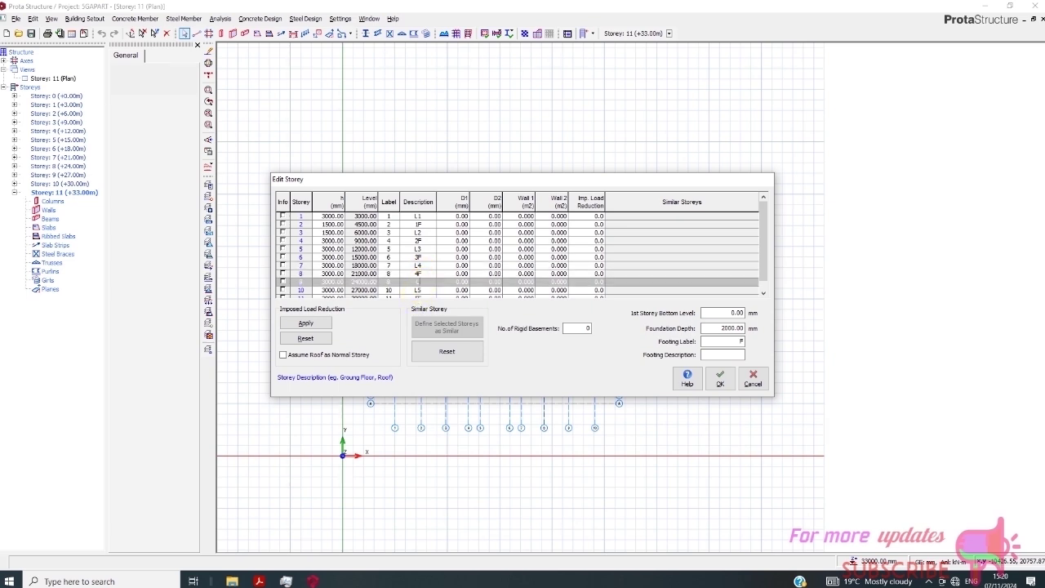
pyautogui.click(424, 279)
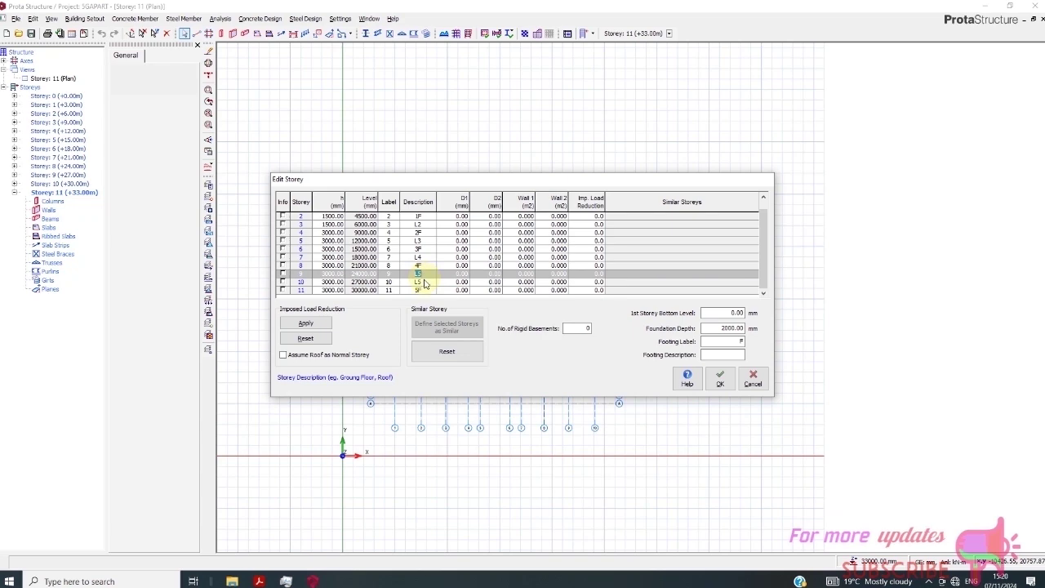
pyautogui.click(424, 282)
pyautogui.press('BackSpace')
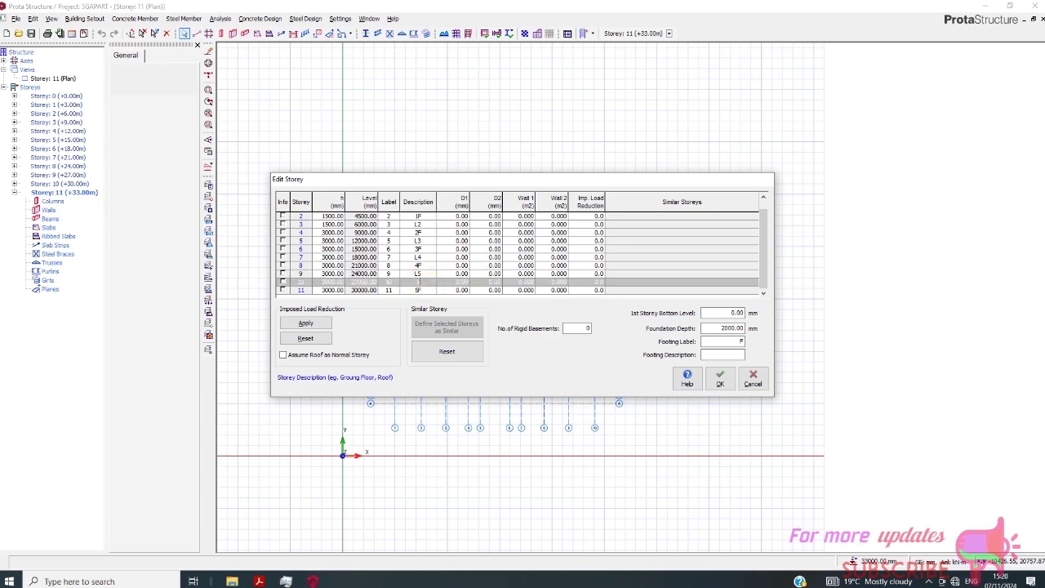
pyautogui.press('Return')
pyautogui.click(427, 290)
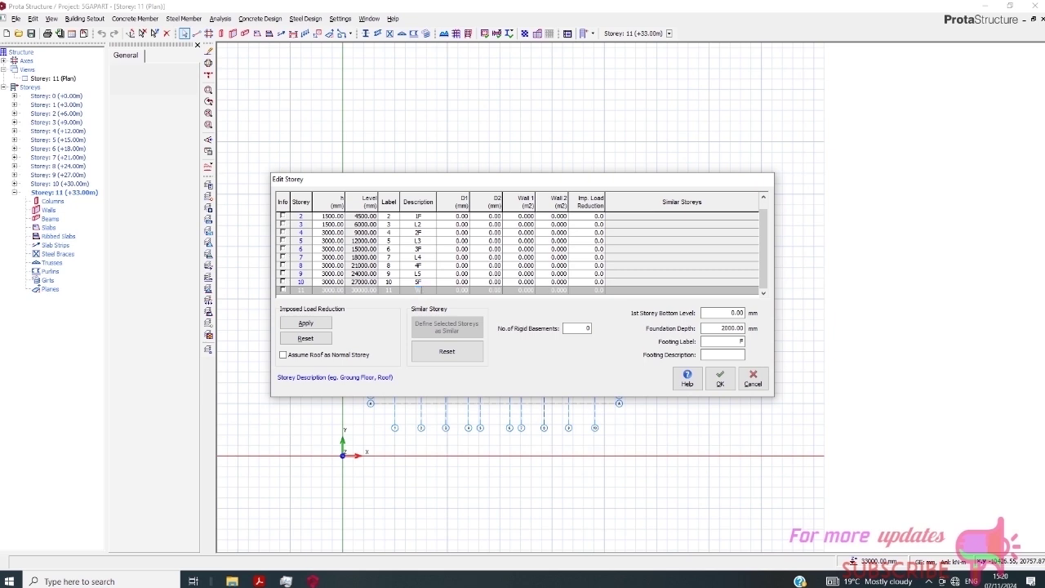
pyautogui.write('WT')
# Set the heights of storeys 4, 5, 6 and 7 to 1500 mm each.
pyautogui.click(331, 233)
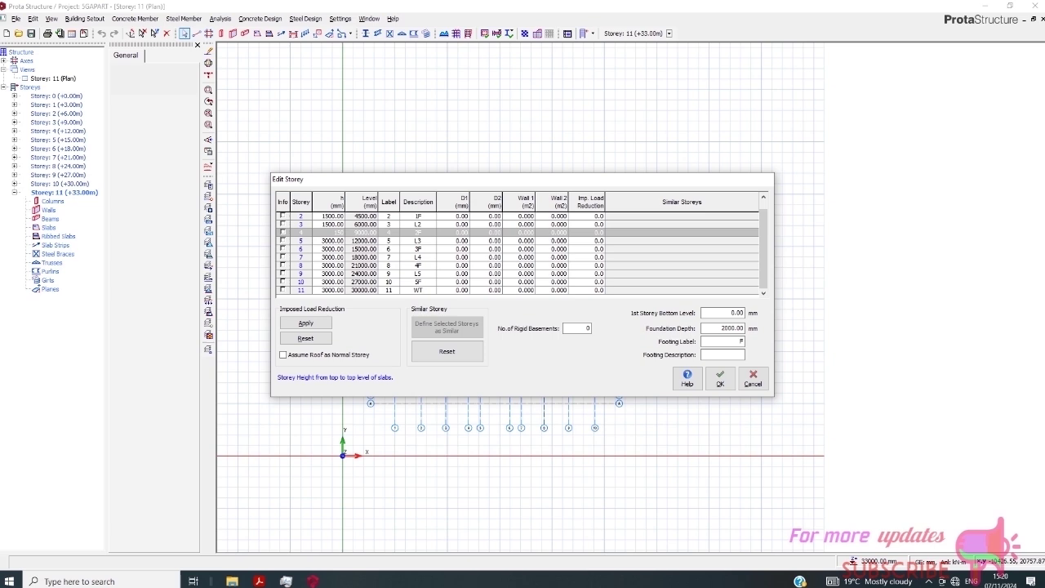
pyautogui.click(336, 241)
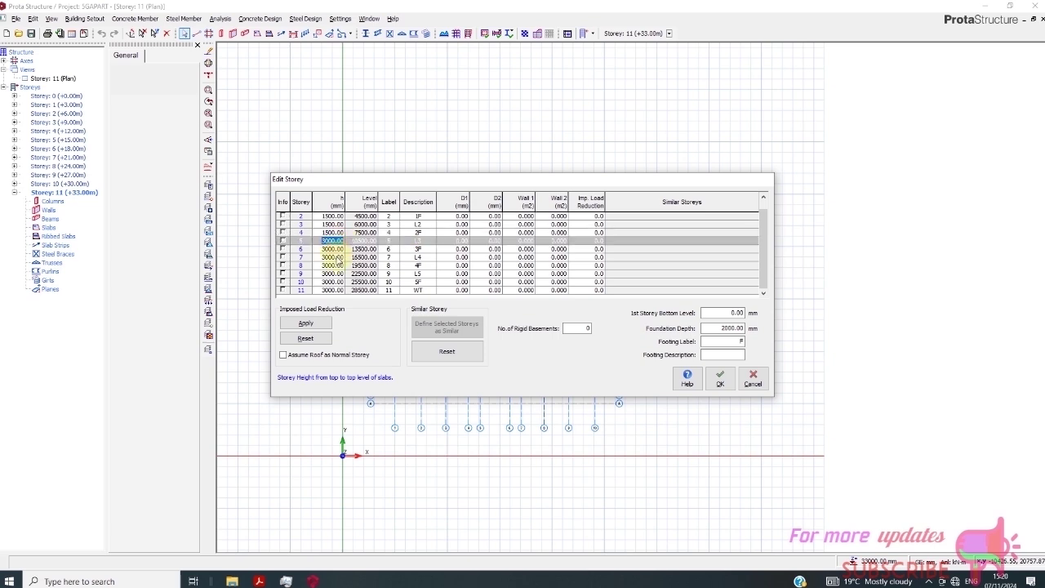
pyautogui.write('1500')
pyautogui.click(332, 249)
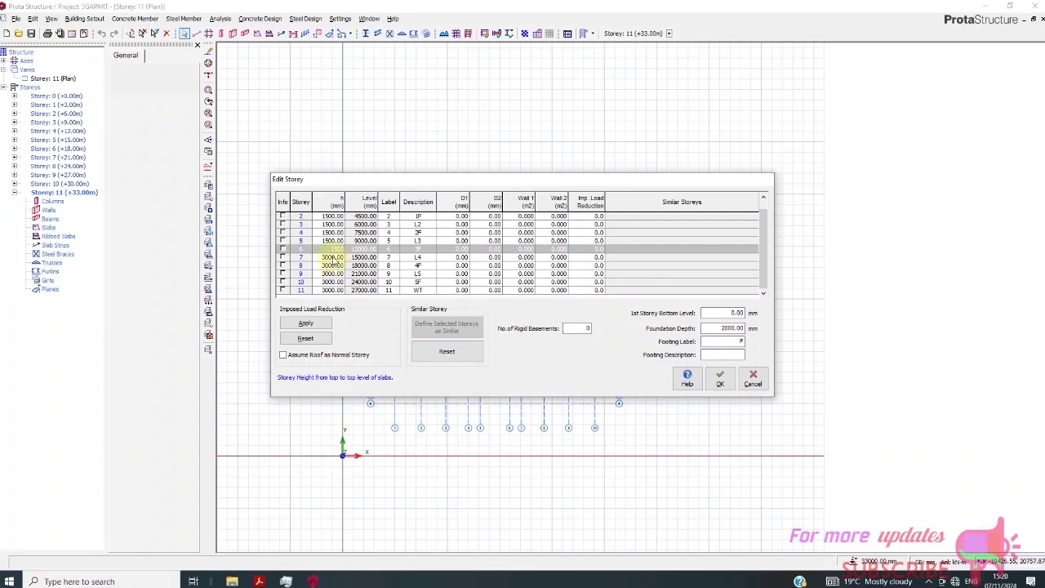
pyautogui.click(333, 258)
pyautogui.write('1')
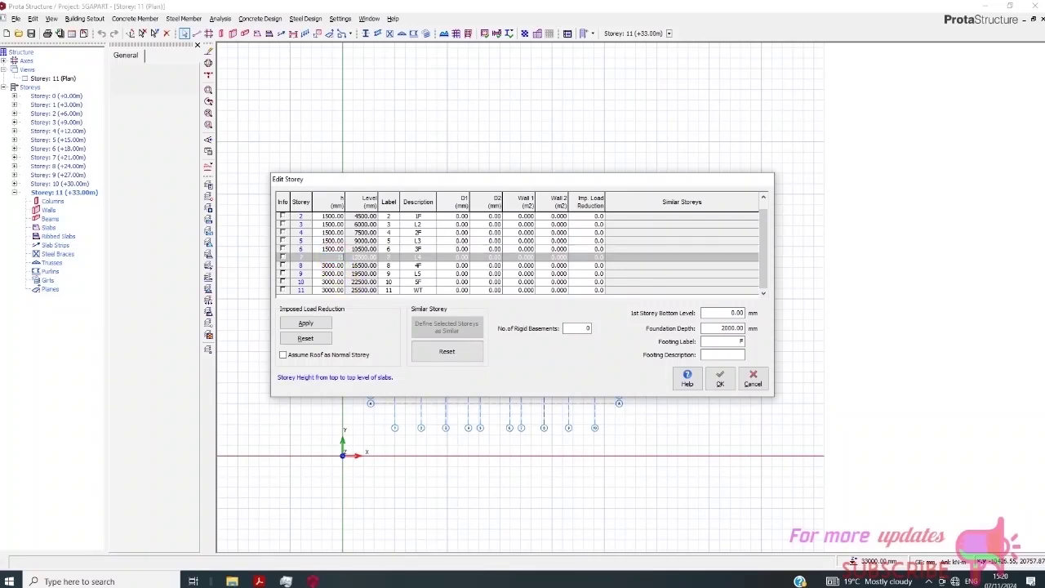
pyautogui.write('500')
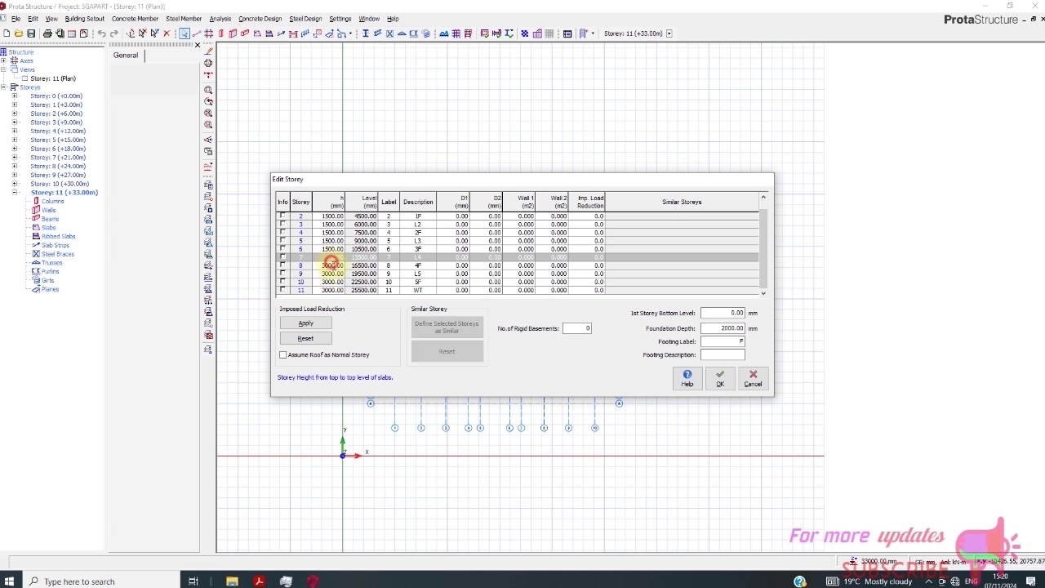
# Copy storey 7's 1500 mm height and apply it to storey 8.
pyautogui.click(332, 267)
pyautogui.click(321, 258)
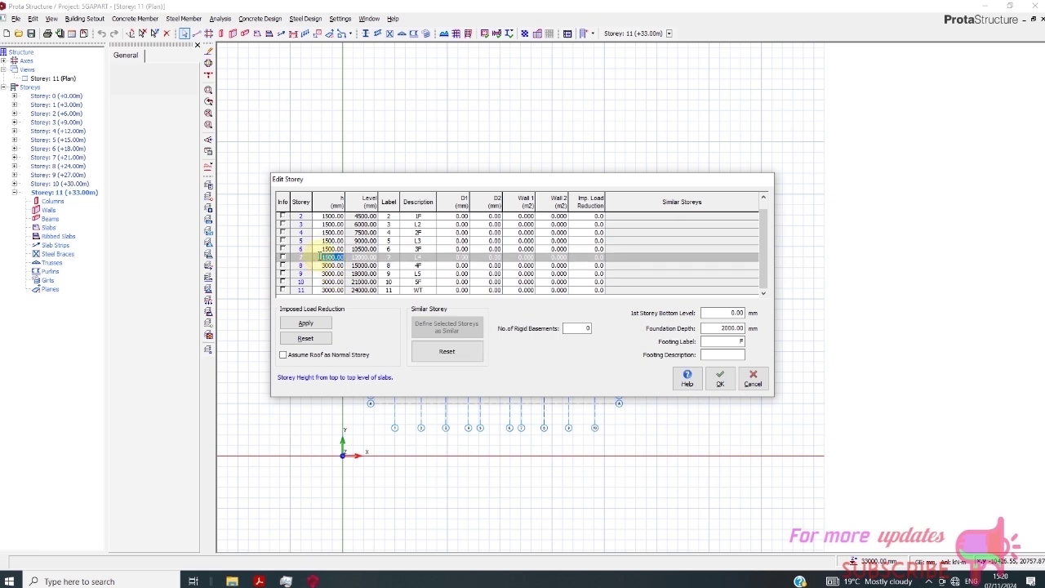
pyautogui.click(333, 258)
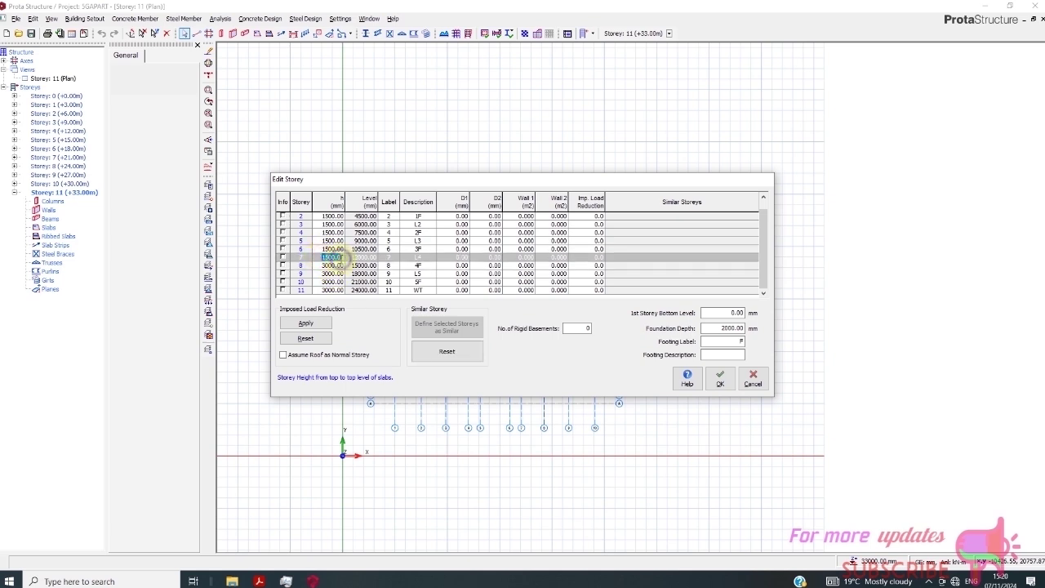
pyautogui.rightClick(338, 260)
pyautogui.click(263, 296)
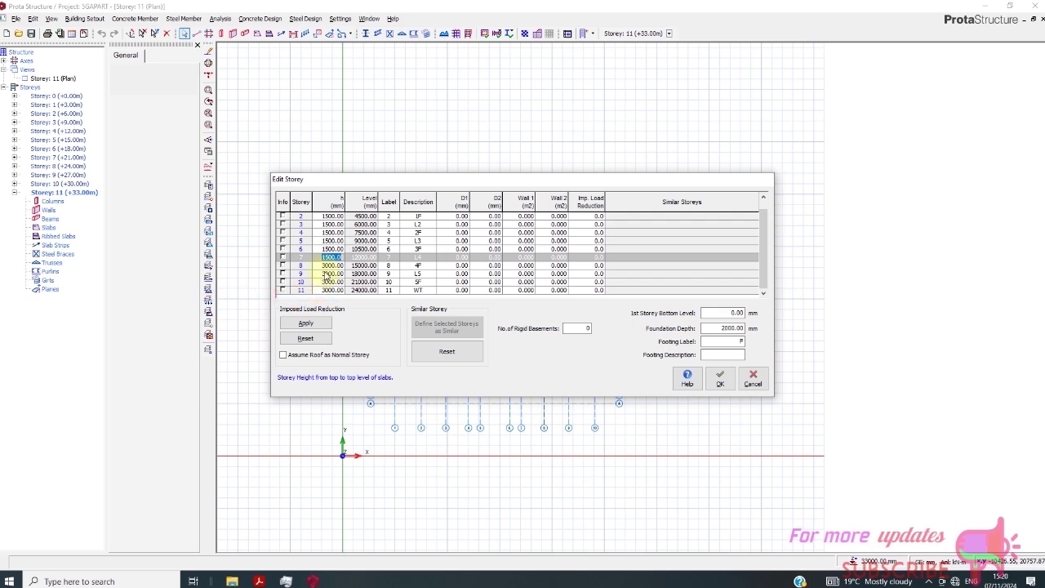
pyautogui.moveTo(321, 265); pyautogui.dragTo(335, 285)
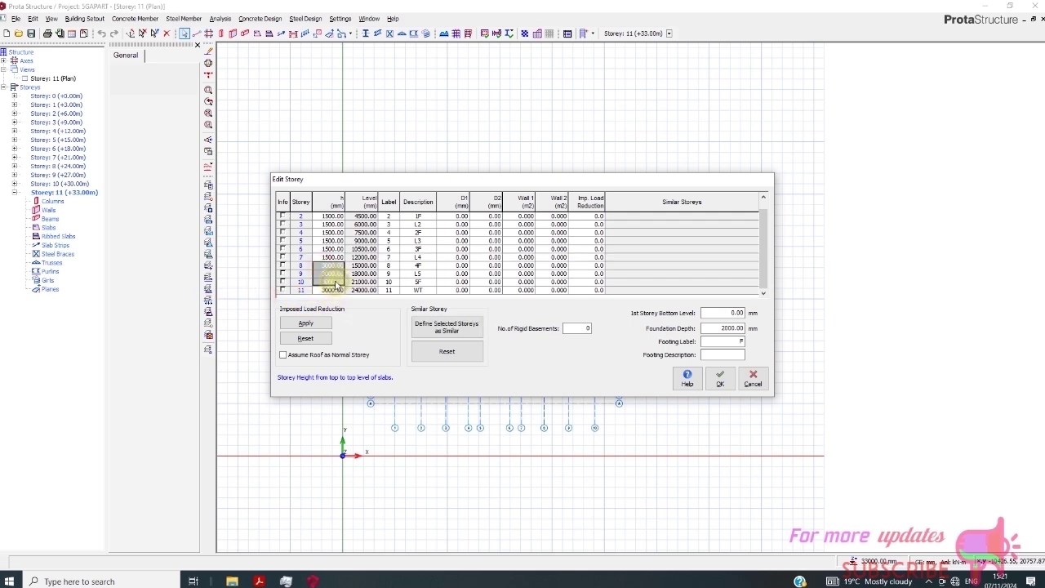
pyautogui.rightClick(329, 270)
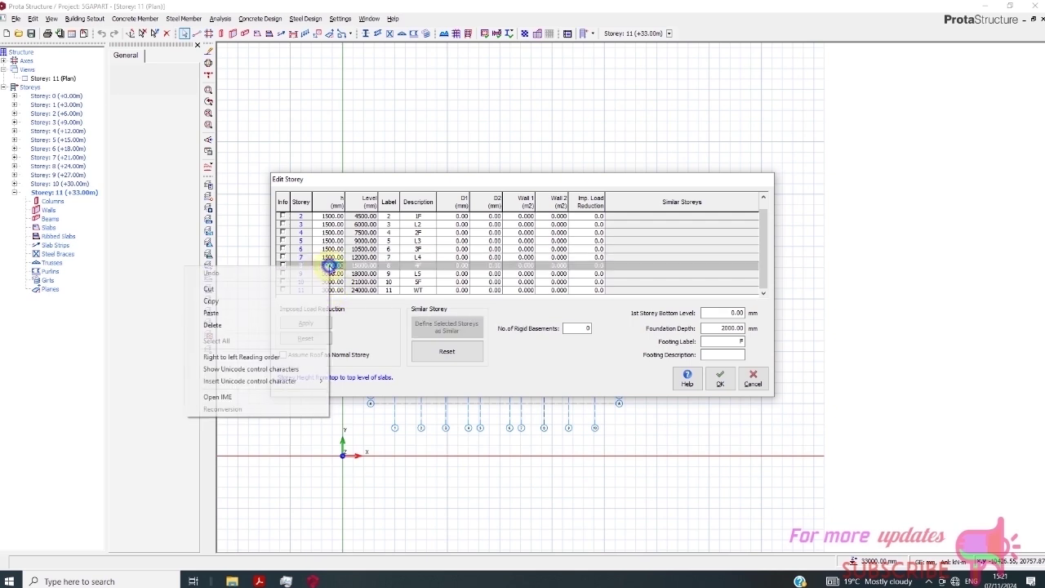
pyautogui.click(264, 312)
# Set the heights of storeys 9 and 10 to 1500 mm each and accept the storey edits.
pyautogui.click(332, 274)
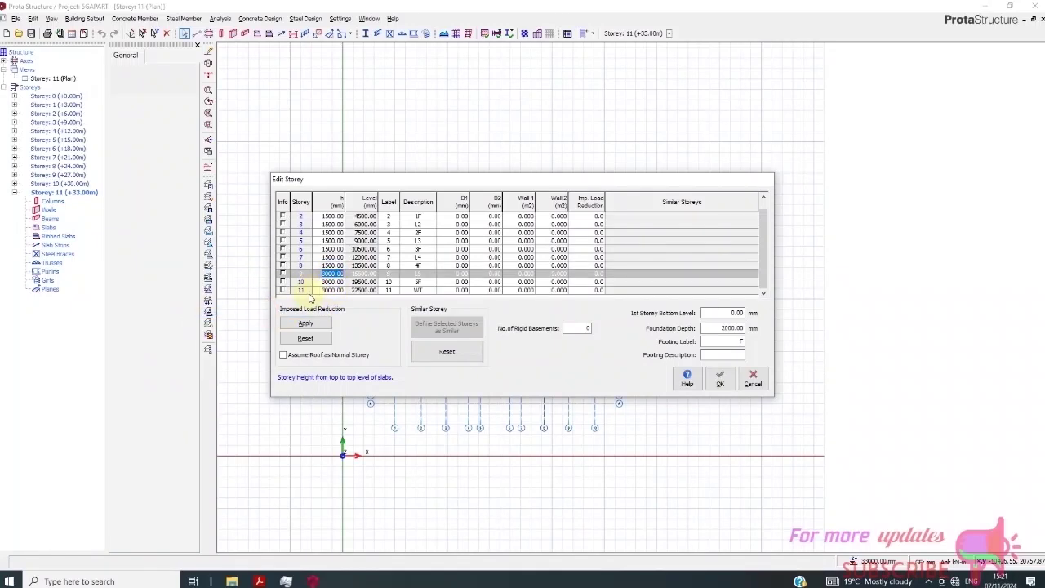
pyautogui.rightClick(332, 273)
pyautogui.click(265, 314)
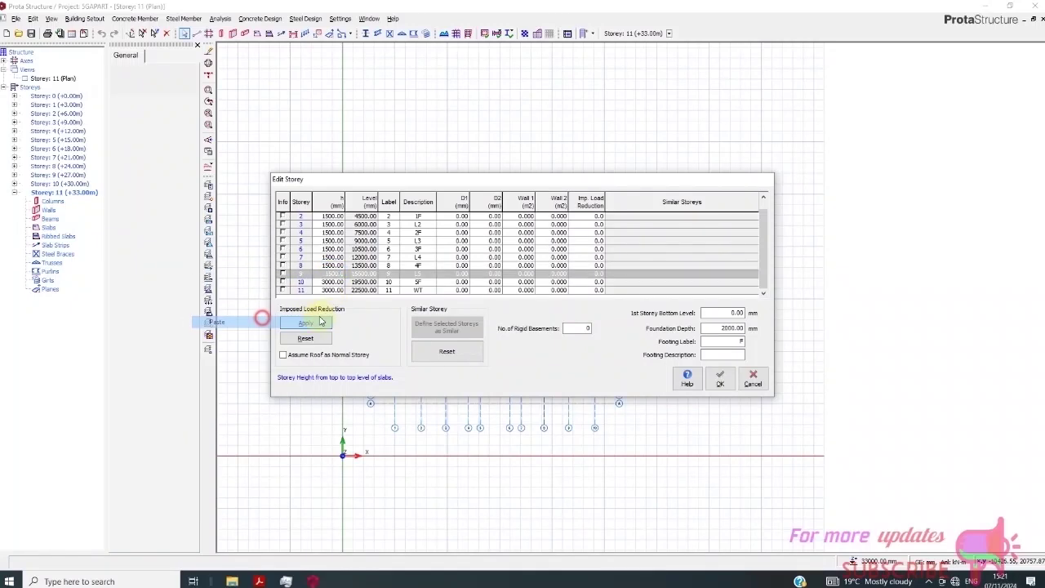
pyautogui.click(336, 281)
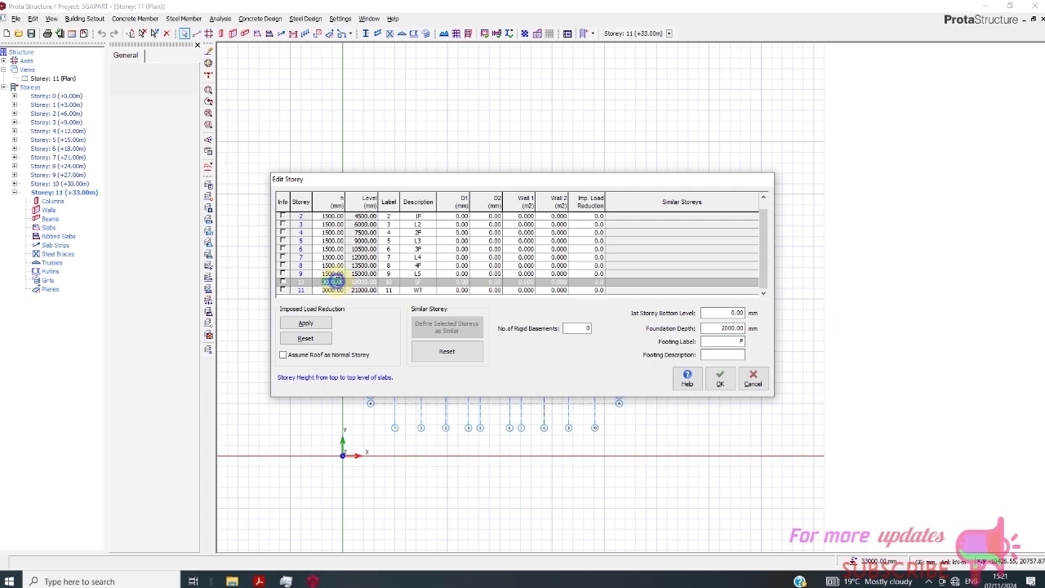
pyautogui.rightClick(333, 281)
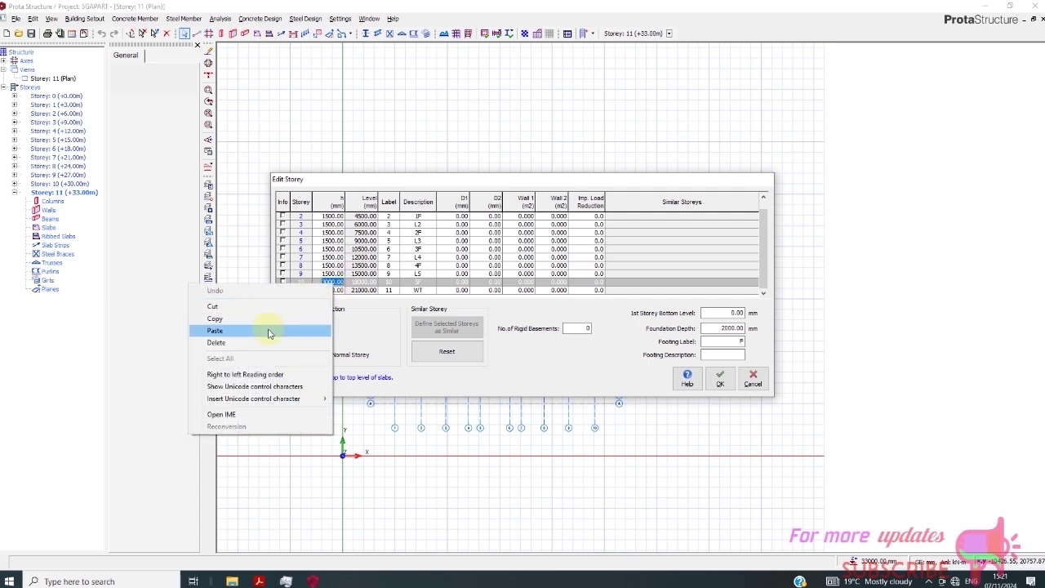
pyautogui.click(275, 331)
pyautogui.click(334, 289)
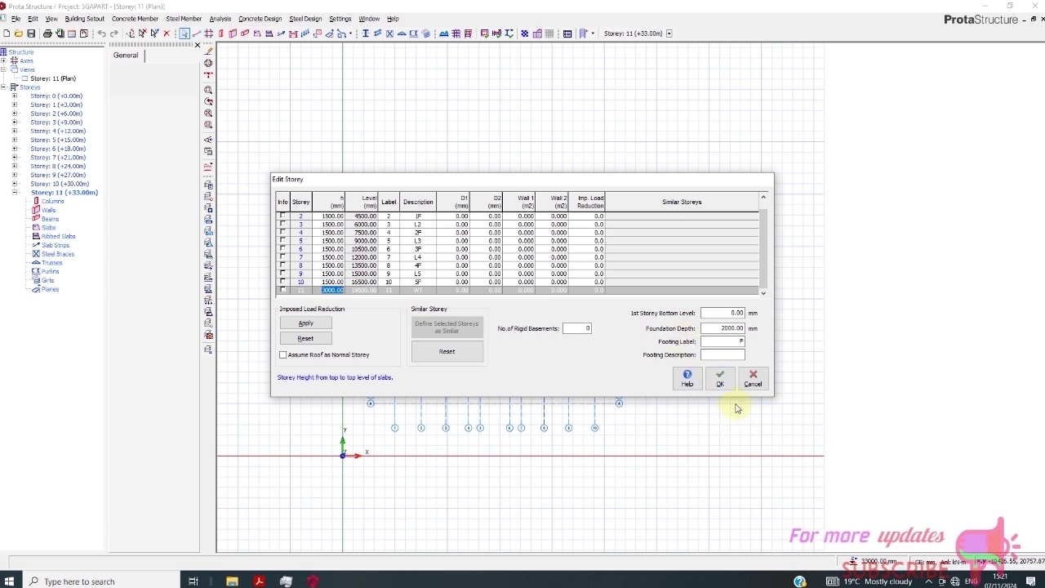
pyautogui.click(720, 382)
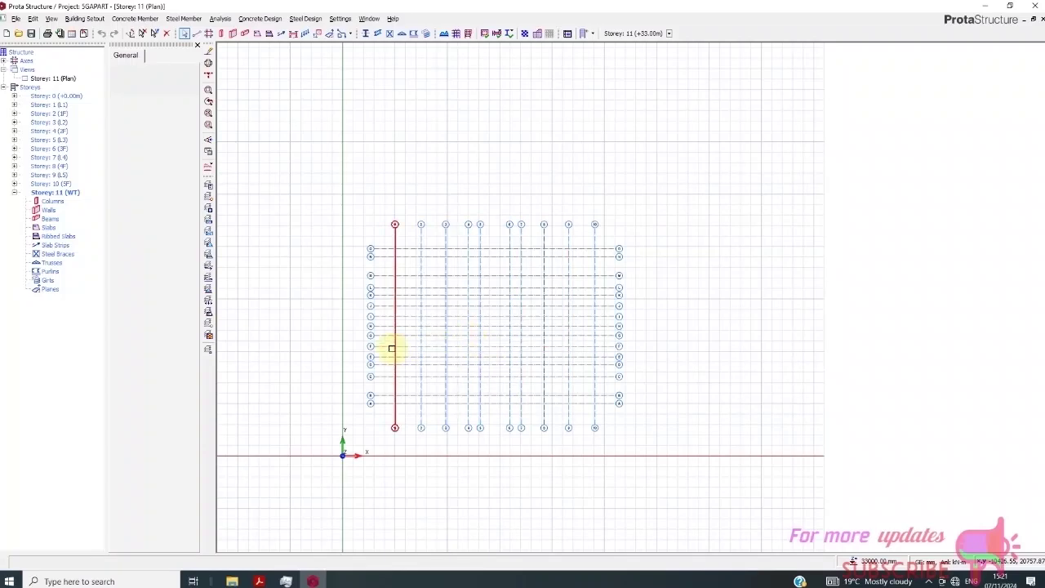
# Make storey 2 (1F) active and set up a new column with b1 200 mm, b2 400 mm and a length of 2 storeys.
pyautogui.scroll(2, 394, 345)
pyautogui.scroll(-1, 462, 338)
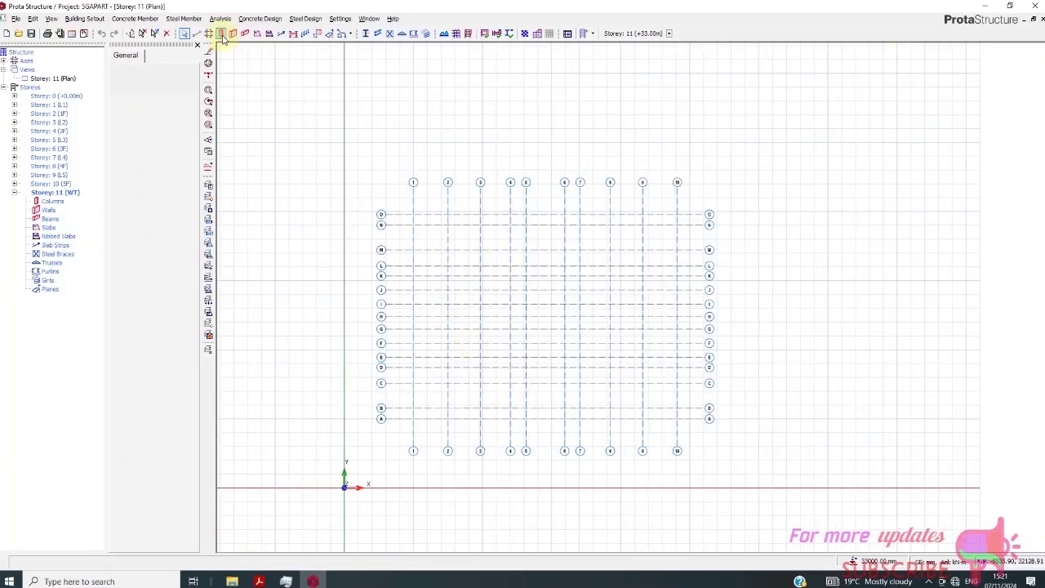
pyautogui.doubleClick(56, 115)
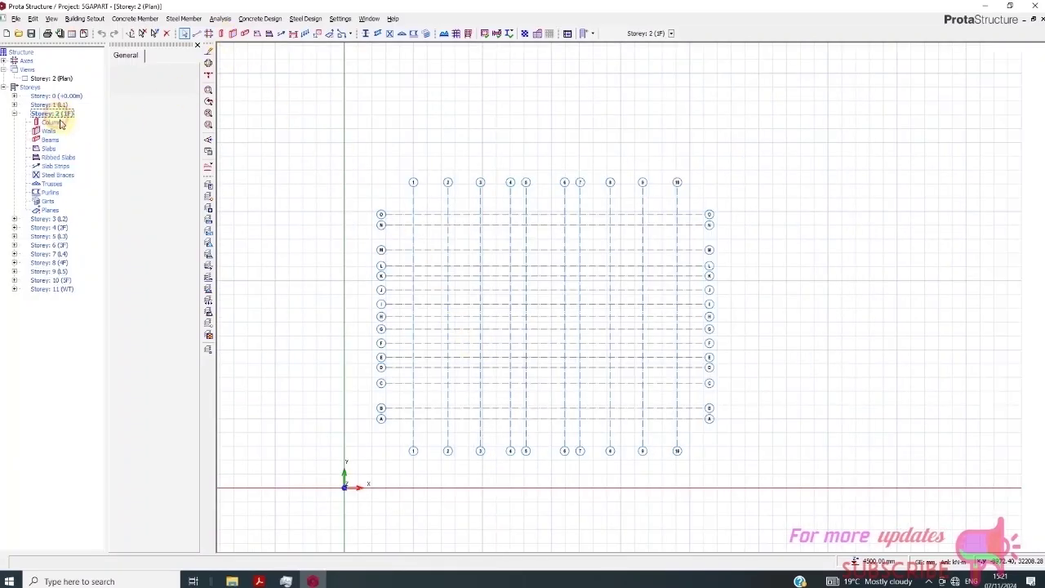
pyautogui.click(220, 33)
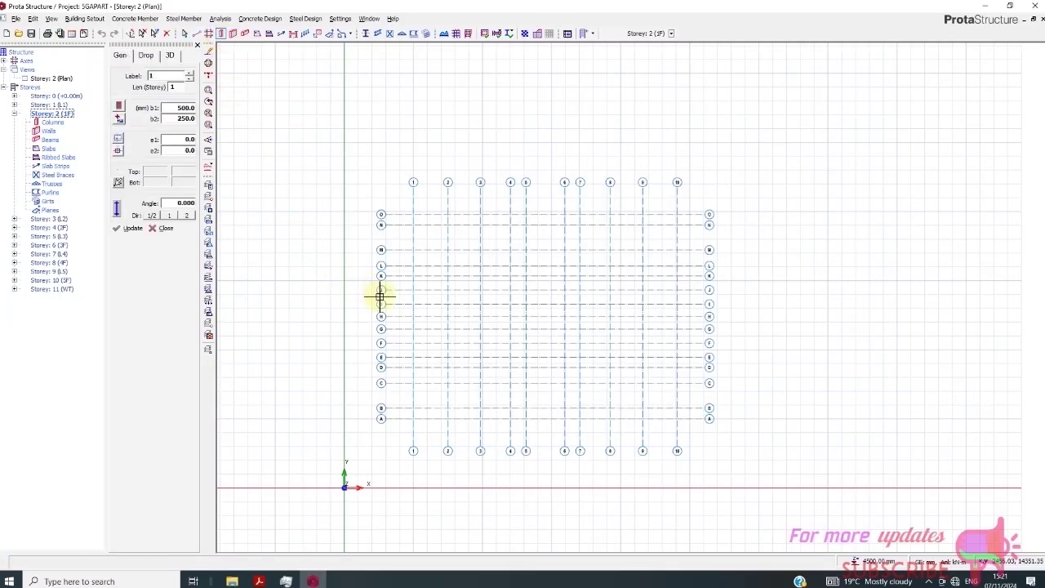
pyautogui.click(174, 109)
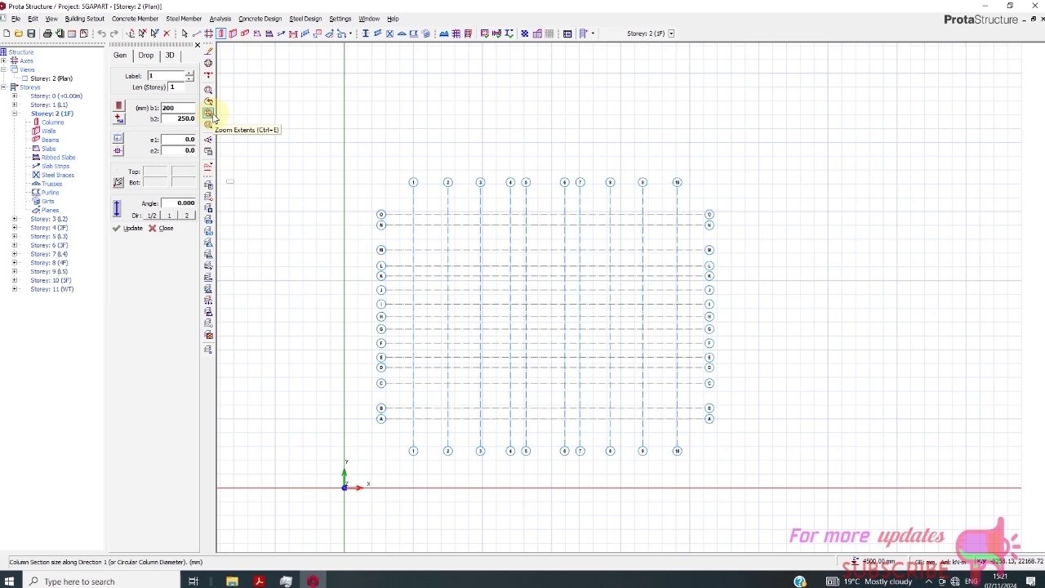
pyautogui.click(177, 118)
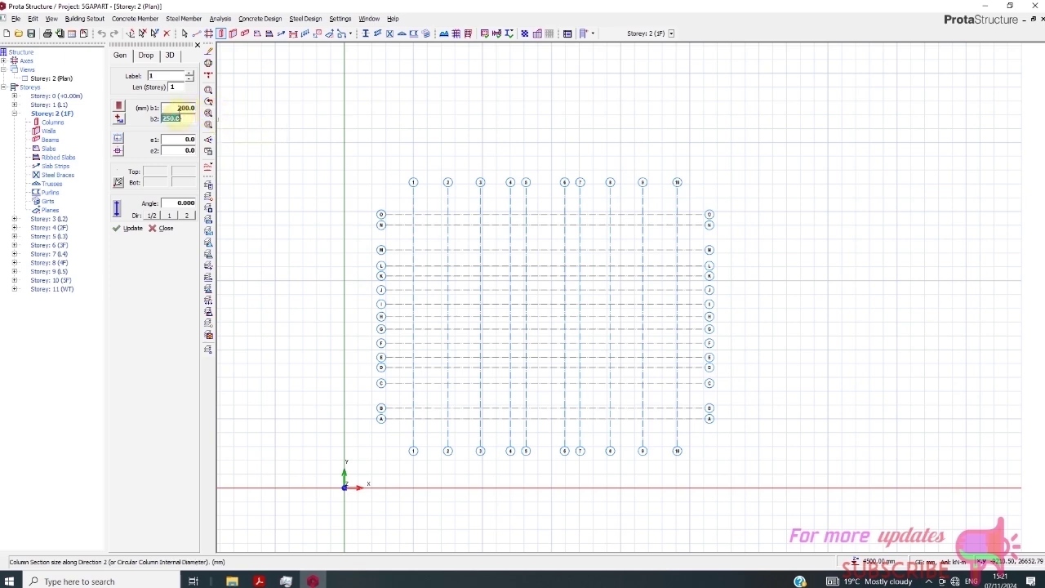
pyautogui.write('400')
pyautogui.click(173, 87)
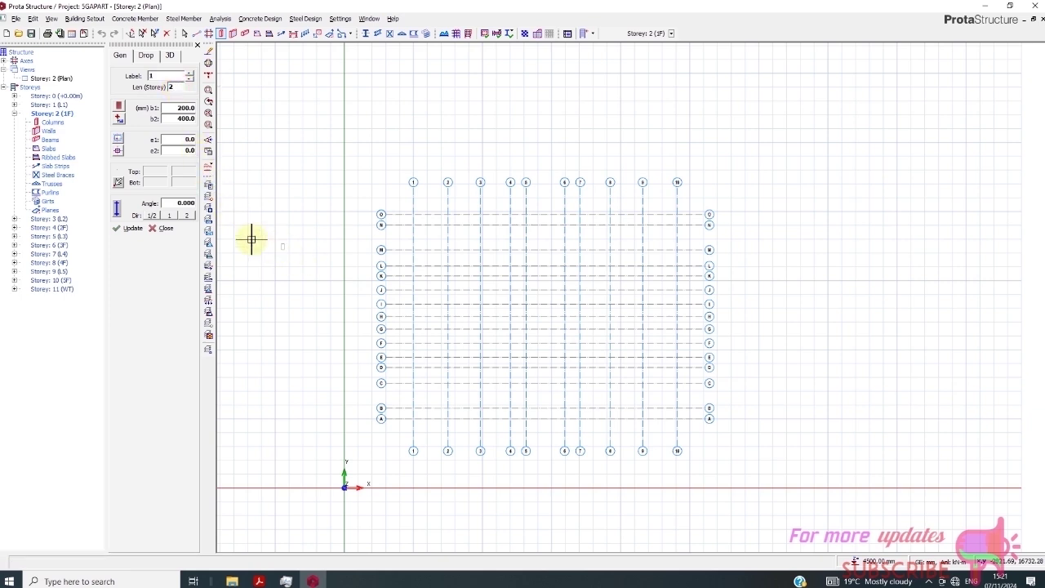
pyautogui.click(147, 56)
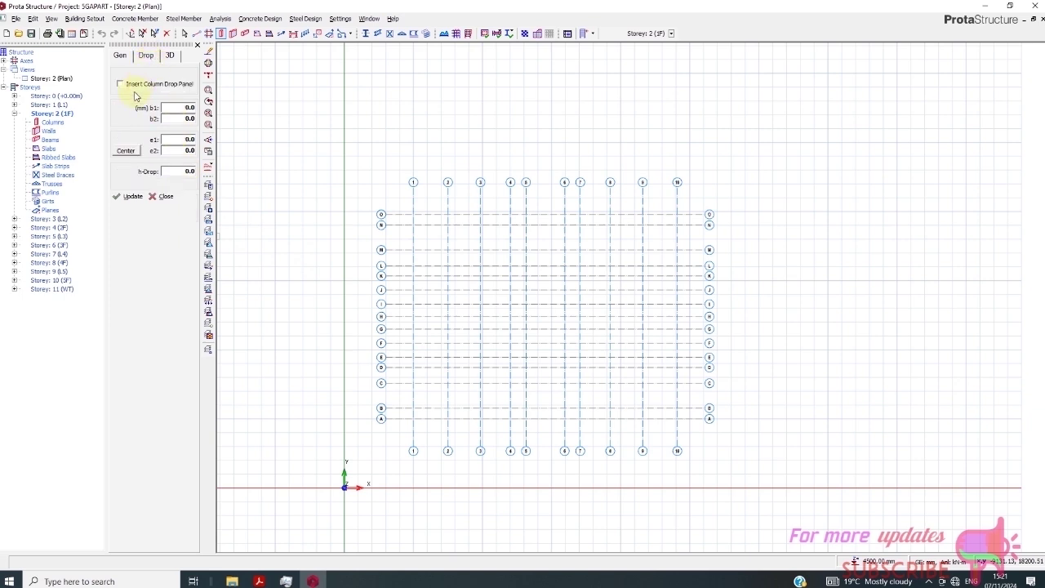
pyautogui.click(170, 58)
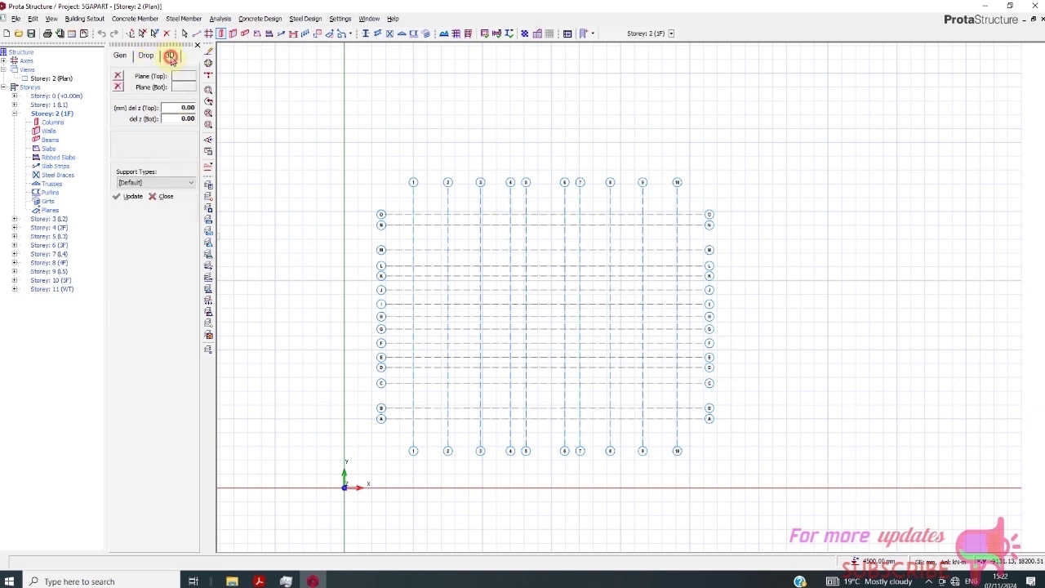
pyautogui.click(119, 56)
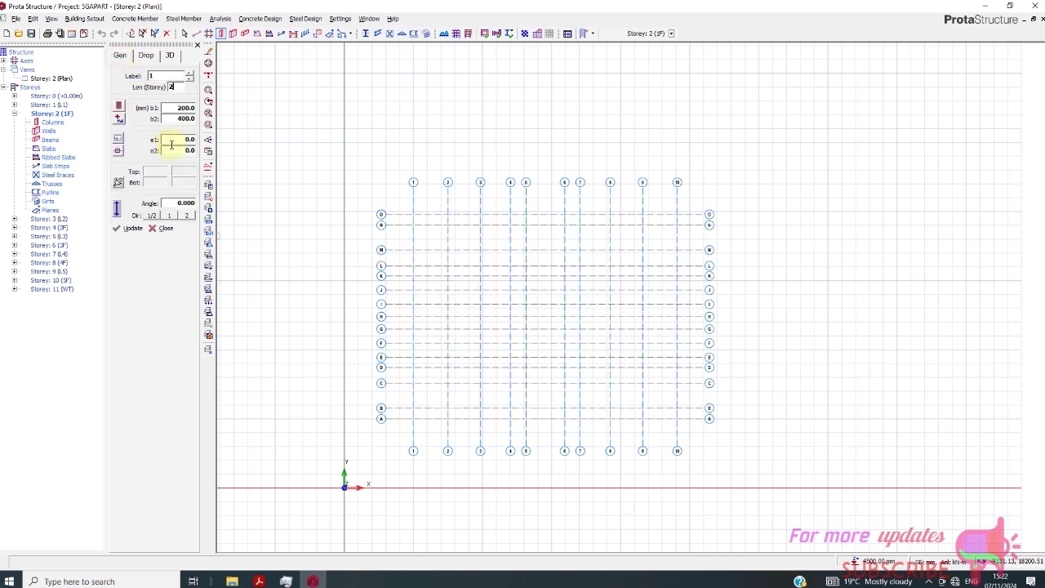
# Place 200 x 400 mm columns at axis intersections O-2, O-3, M-3, M-2 and M-1.
pyautogui.click(446, 214)
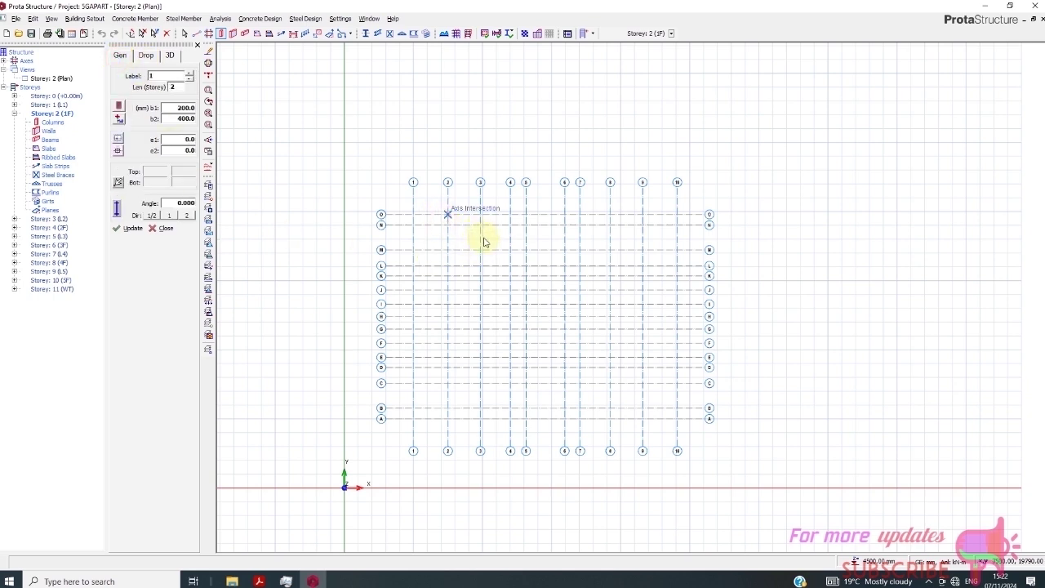
pyautogui.scroll(2, 483, 242)
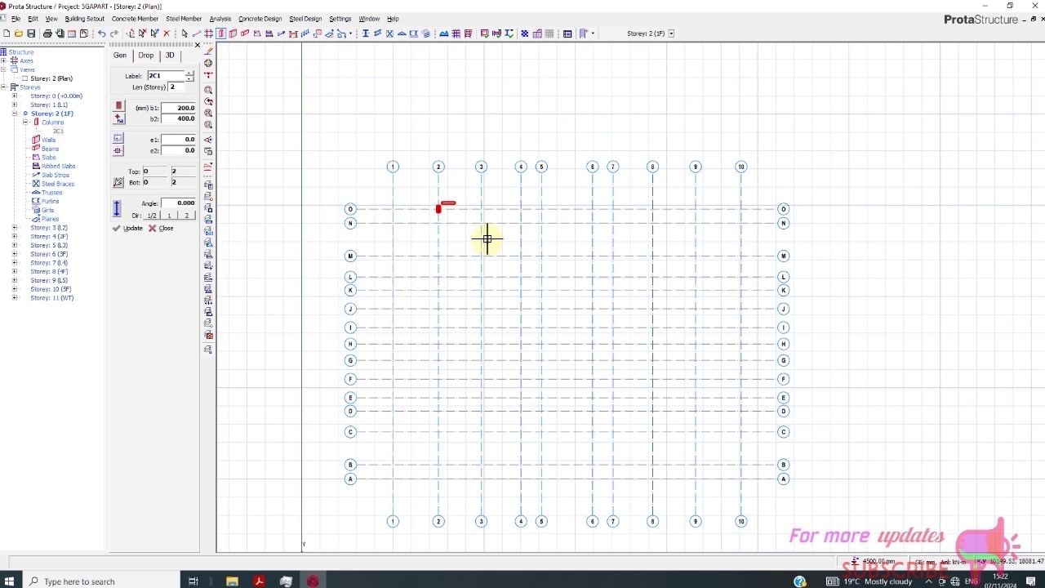
pyautogui.click(483, 210)
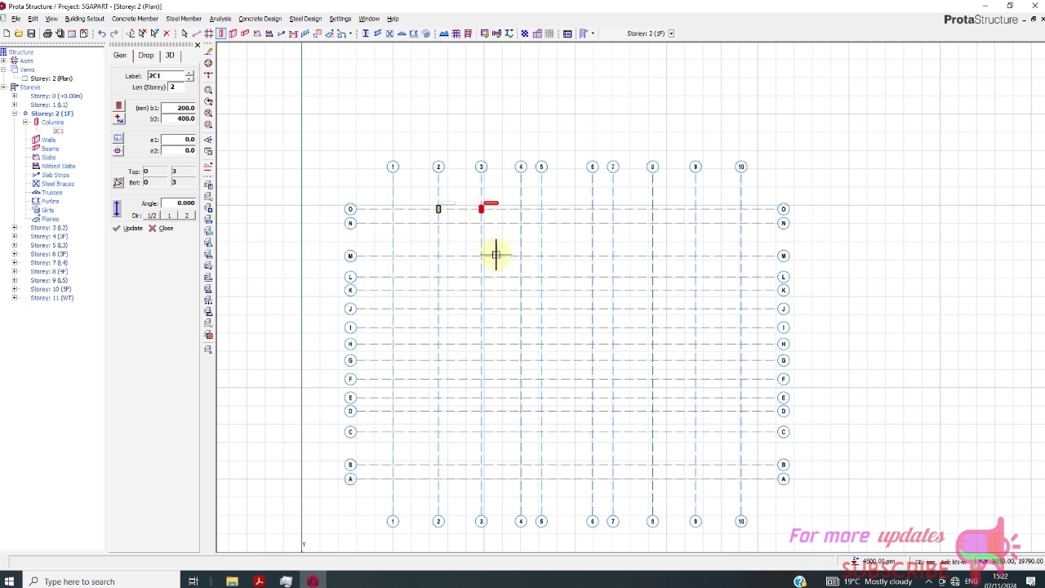
pyautogui.click(482, 258)
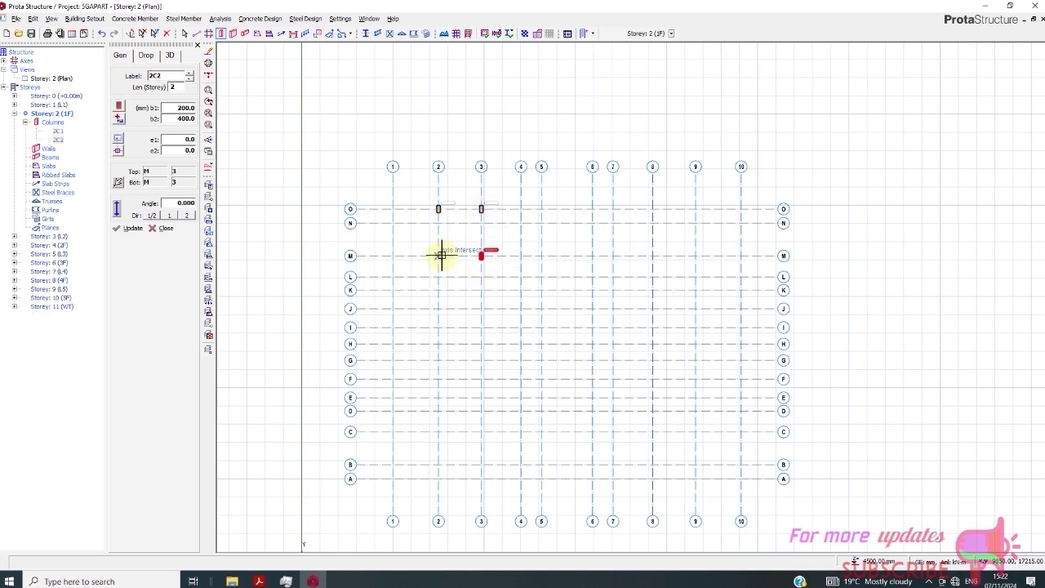
pyautogui.click(438, 255)
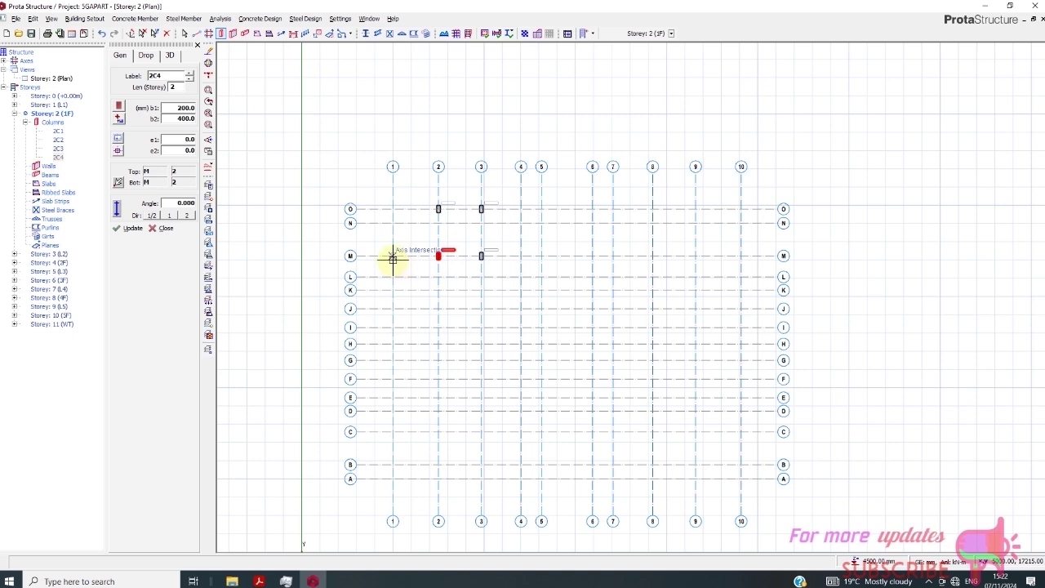
pyautogui.click(393, 255)
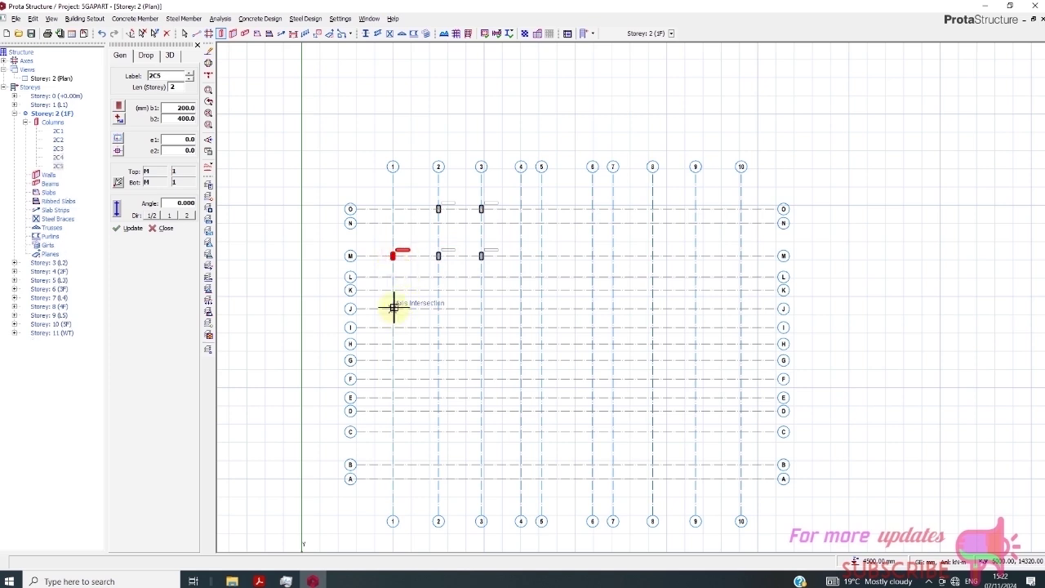
# Place 200 x 400 mm columns at axis intersections J-1, J-2, J-3, N-5 and J-5.
pyautogui.click(392, 309)
pyautogui.click(438, 309)
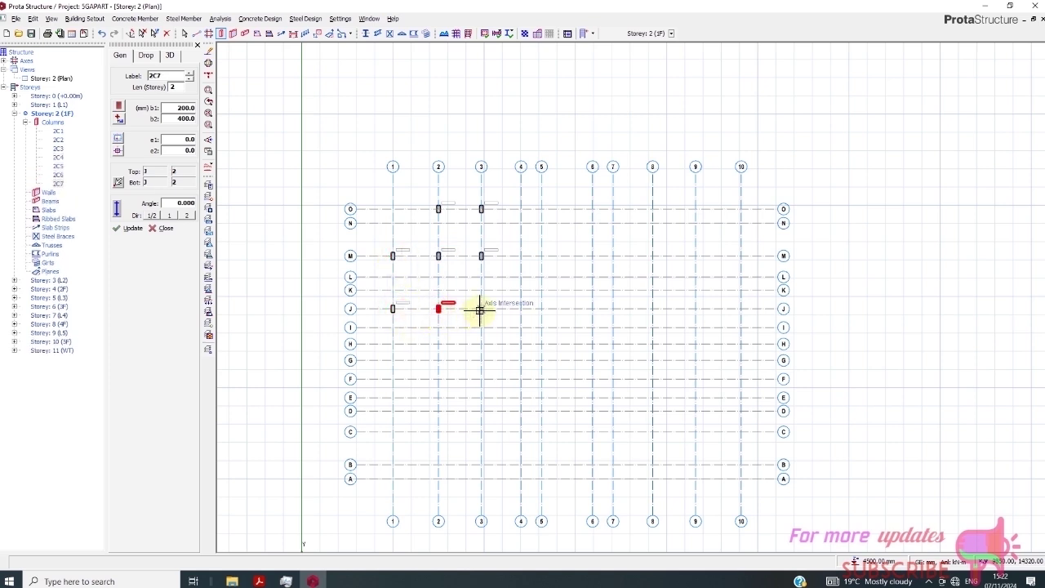
pyautogui.click(481, 309)
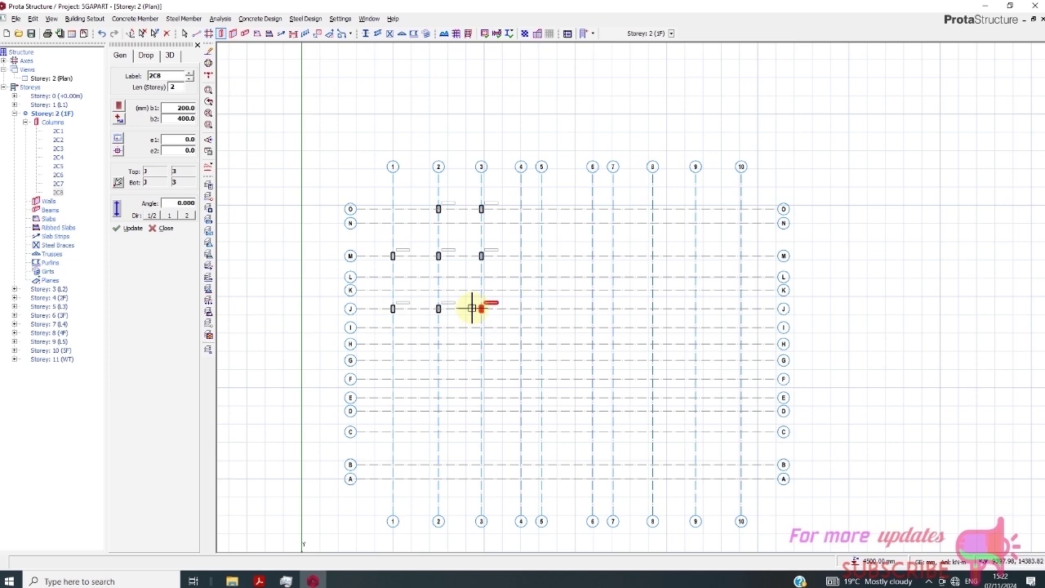
pyautogui.click(542, 227)
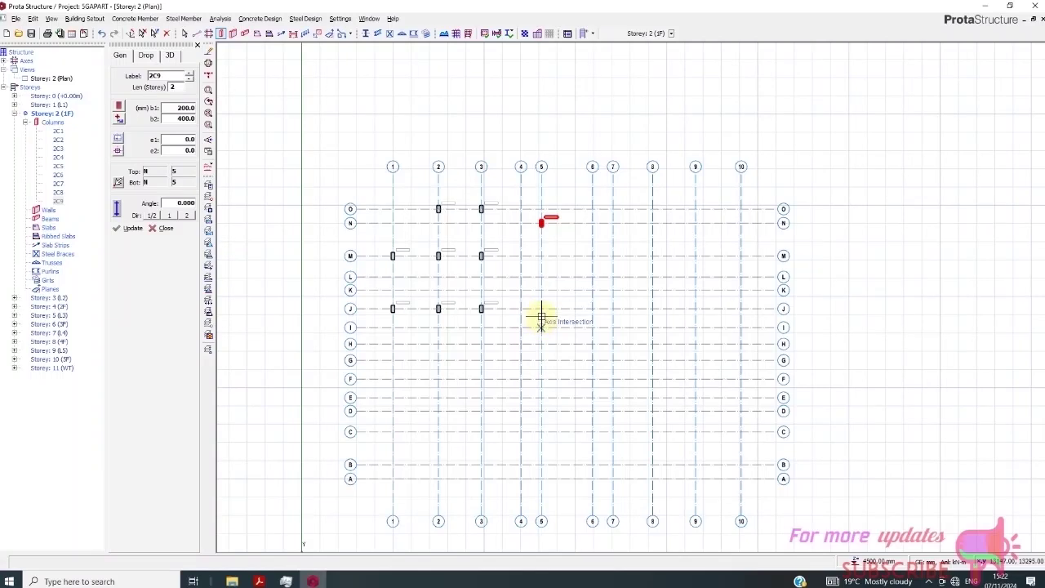
pyautogui.click(547, 308)
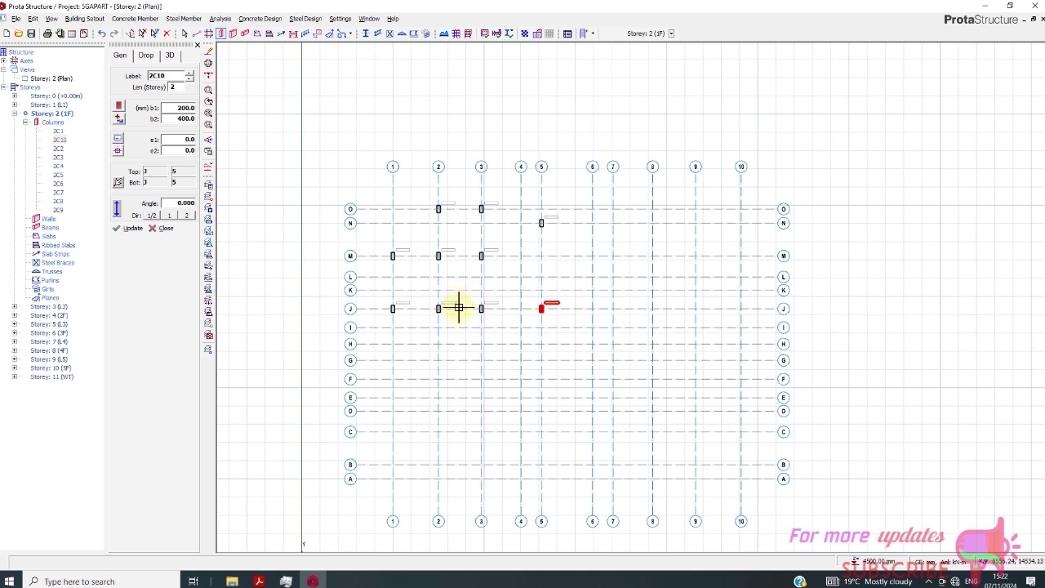
# Change the column section to b1 400 mm and b2 200 mm, and place a column at axis intersection I-4.
pyautogui.click(176, 108)
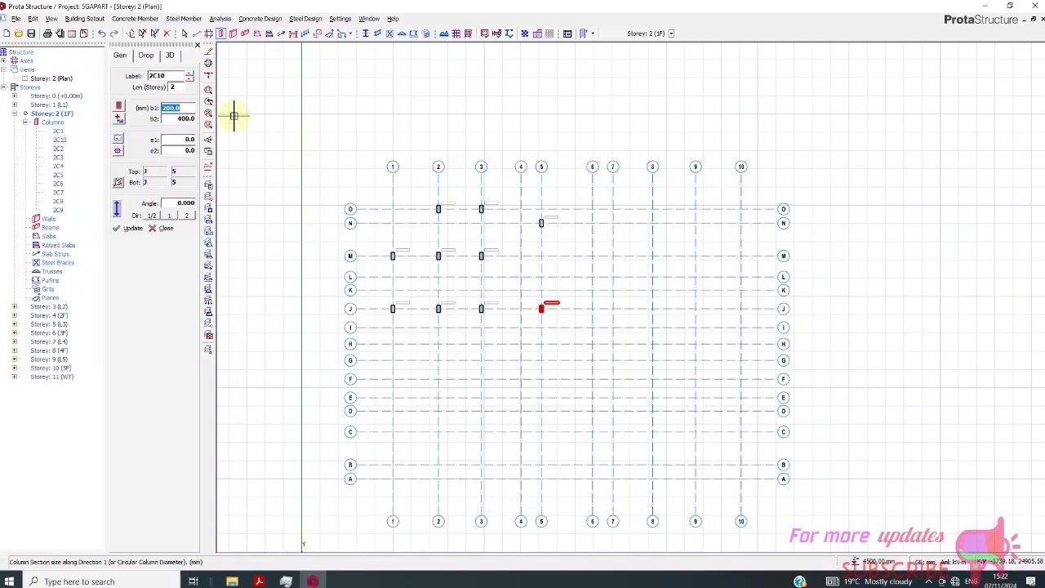
pyautogui.press('Tab')
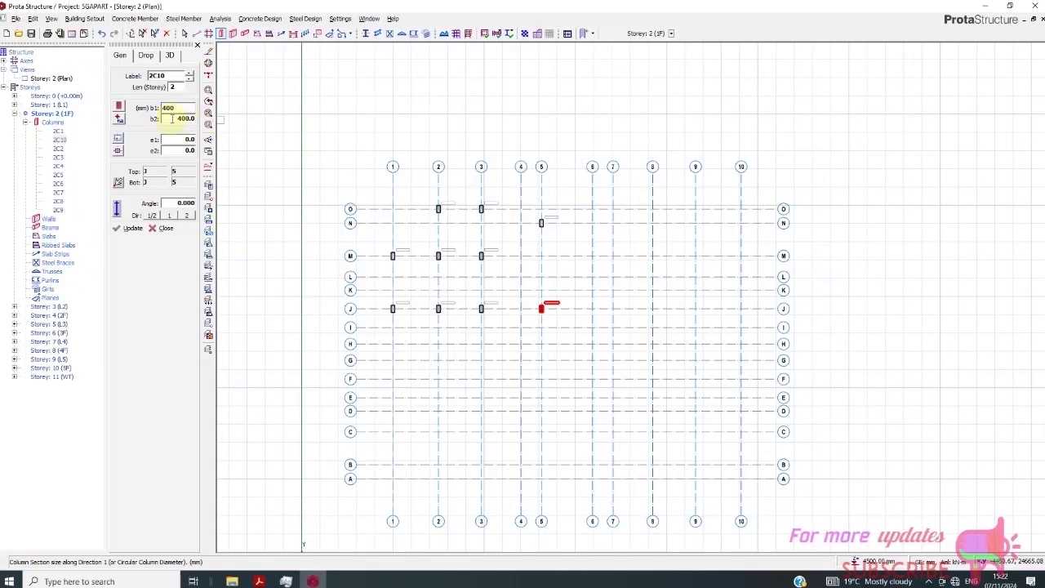
pyautogui.click(171, 119)
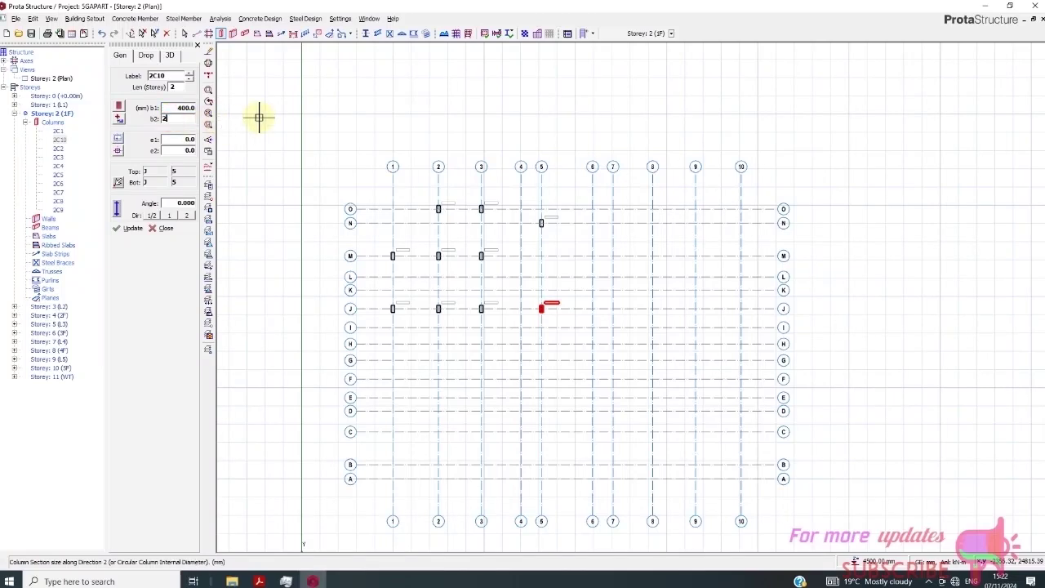
pyautogui.write('200')
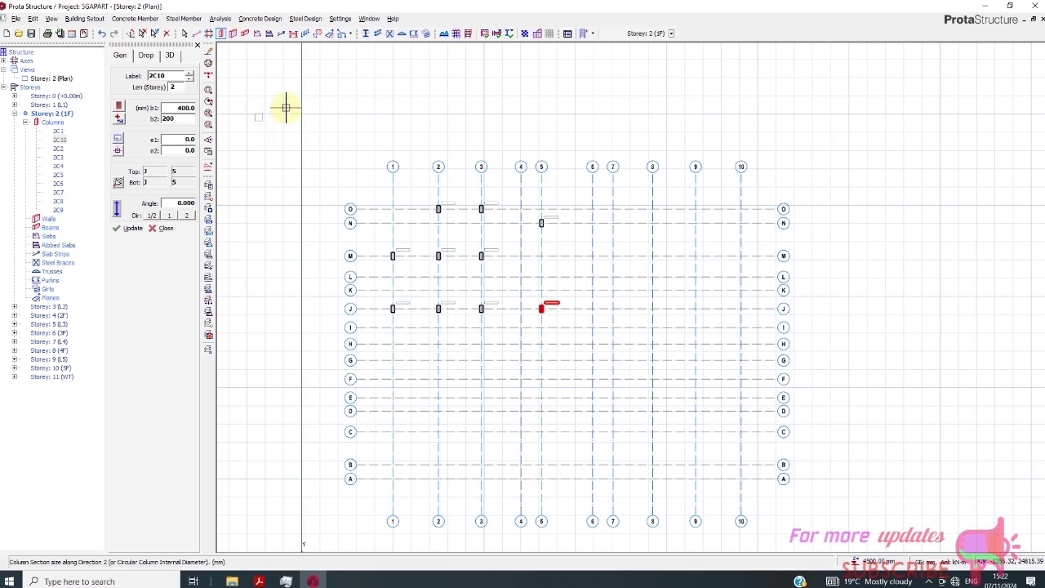
pyautogui.click(521, 335)
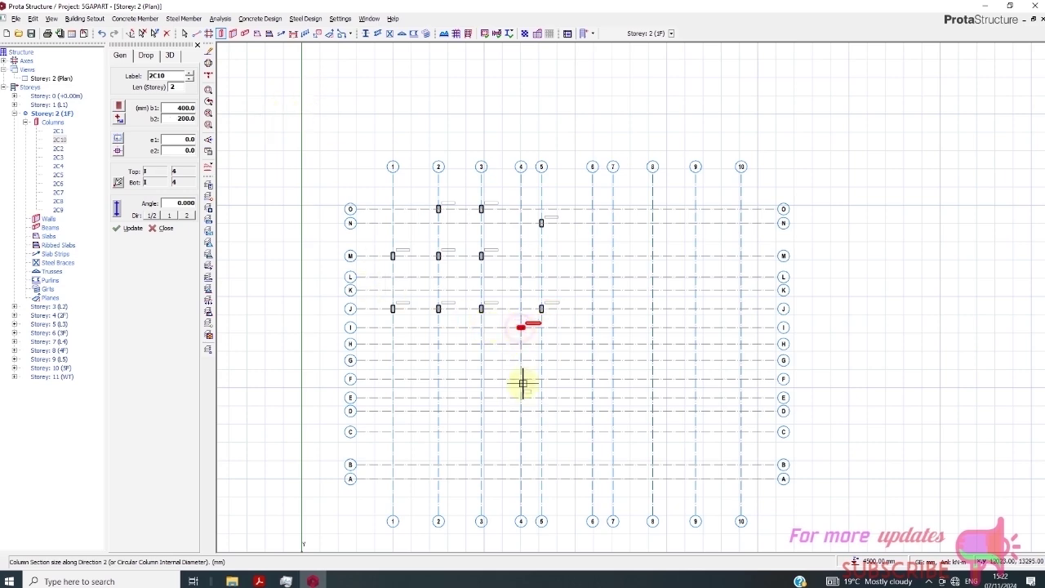
# Set up a new Normal-type beam with a width b of 200 mm and h-Bot of 450 mm.
pyautogui.scroll(2, 529, 356)
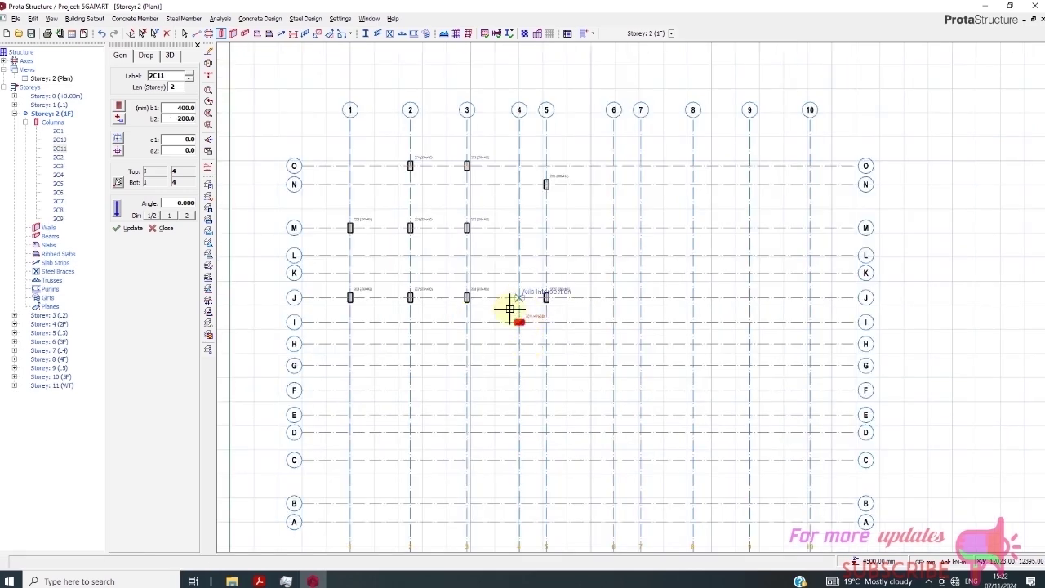
pyautogui.scroll(-1, 509, 303)
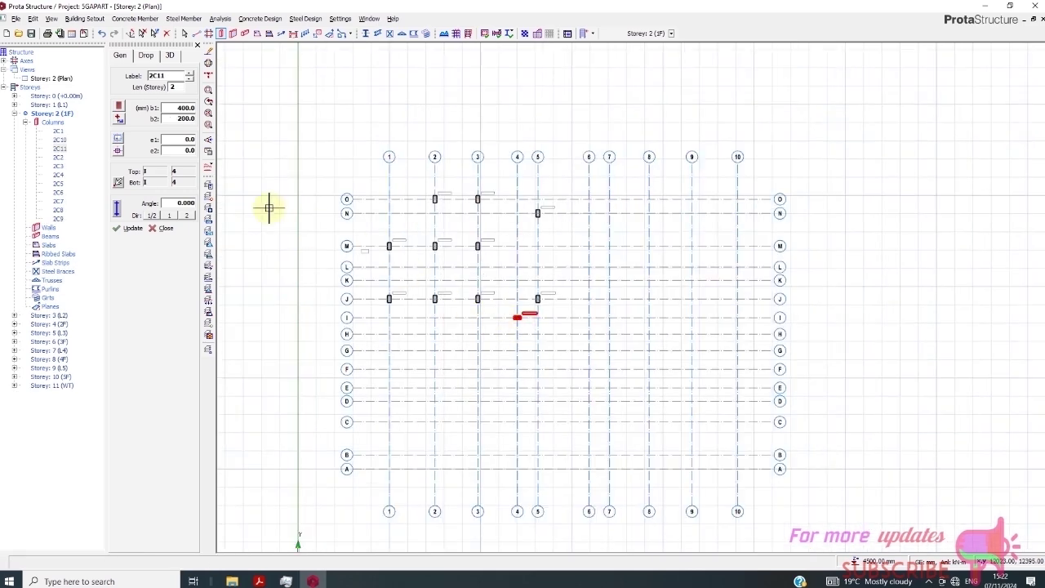
pyautogui.click(246, 33)
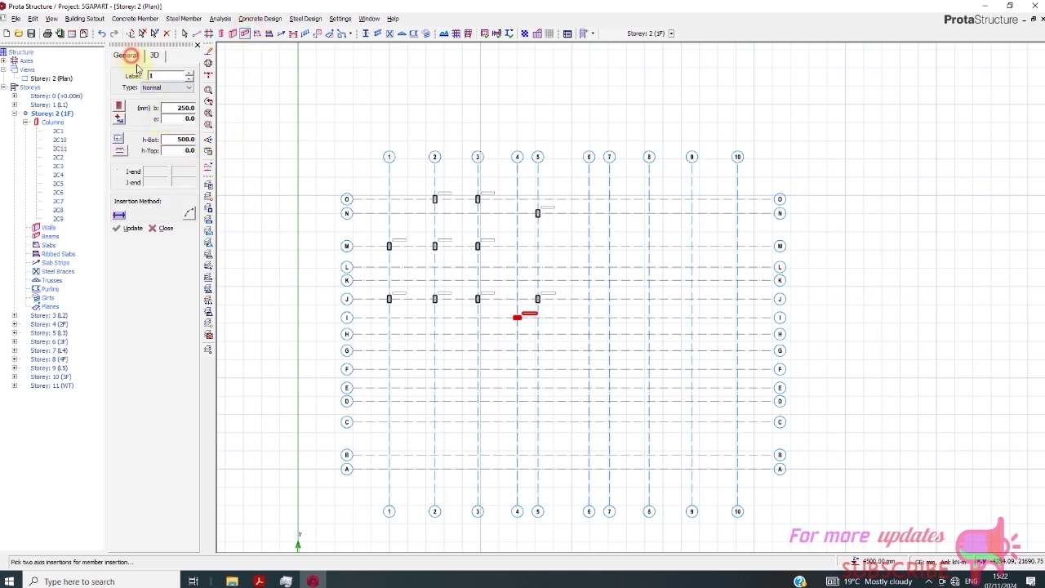
pyautogui.click(176, 90)
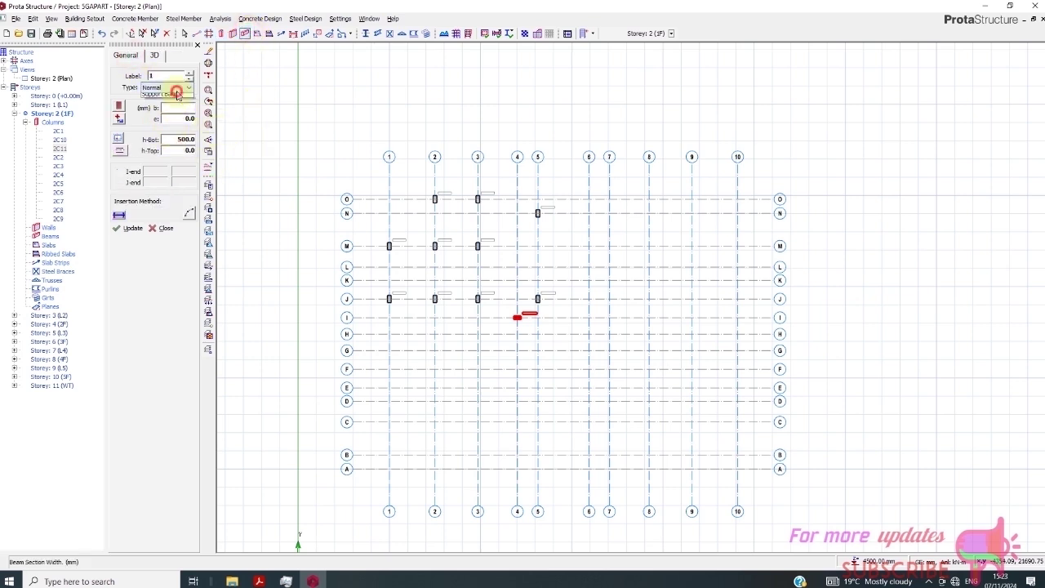
pyautogui.click(171, 91)
pyautogui.click(179, 109)
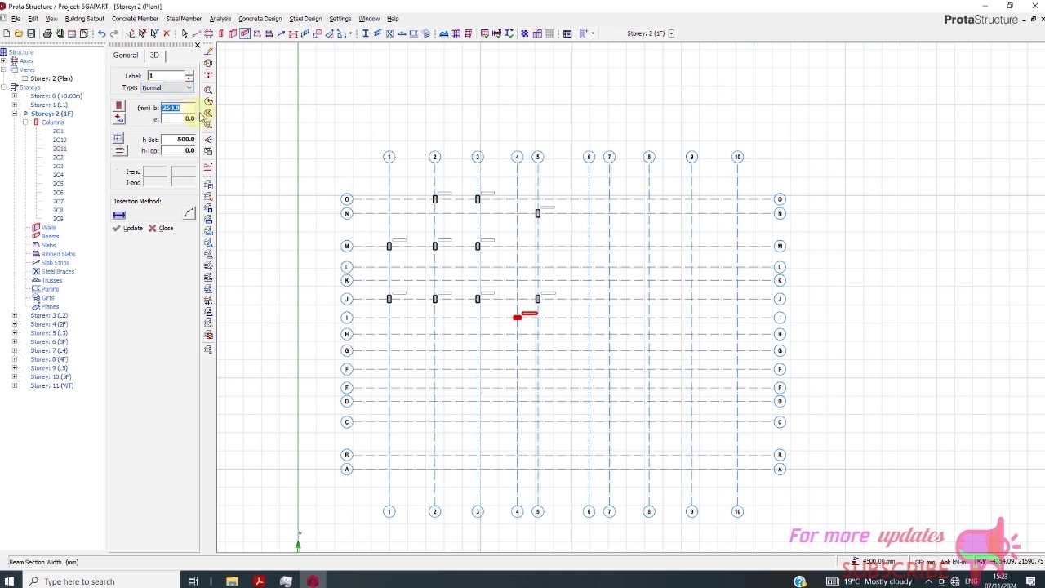
pyautogui.write('200')
pyautogui.press('Tab')
pyautogui.press('Tab')
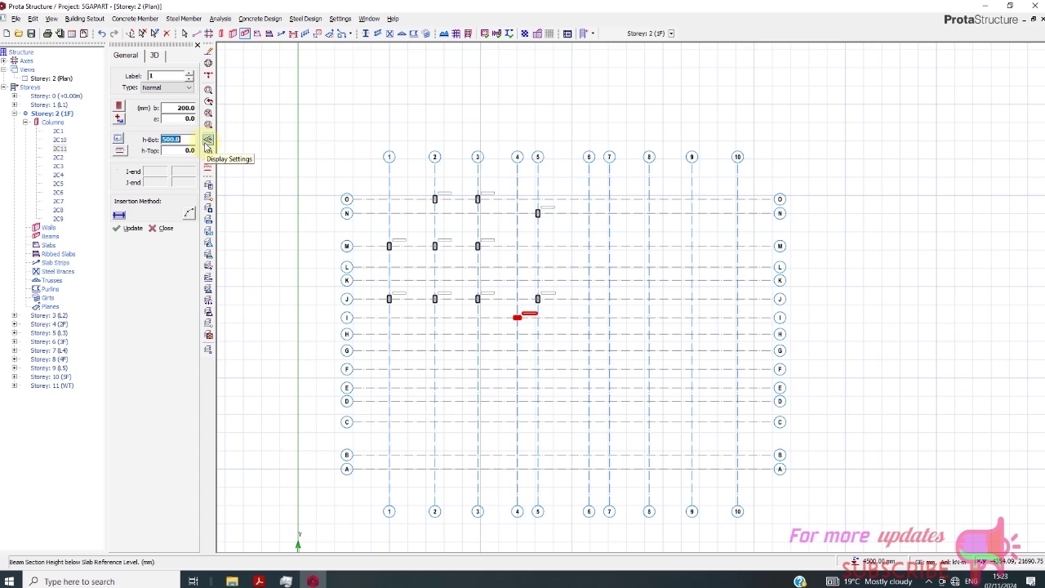
pyautogui.write('450')
# Insert a continuous run of 200 x 450 mm beams through axis intersections O-2, O-3, M-3, J-3, J-2, M-2 and M-3.
pyautogui.scroll(2, 502, 281)
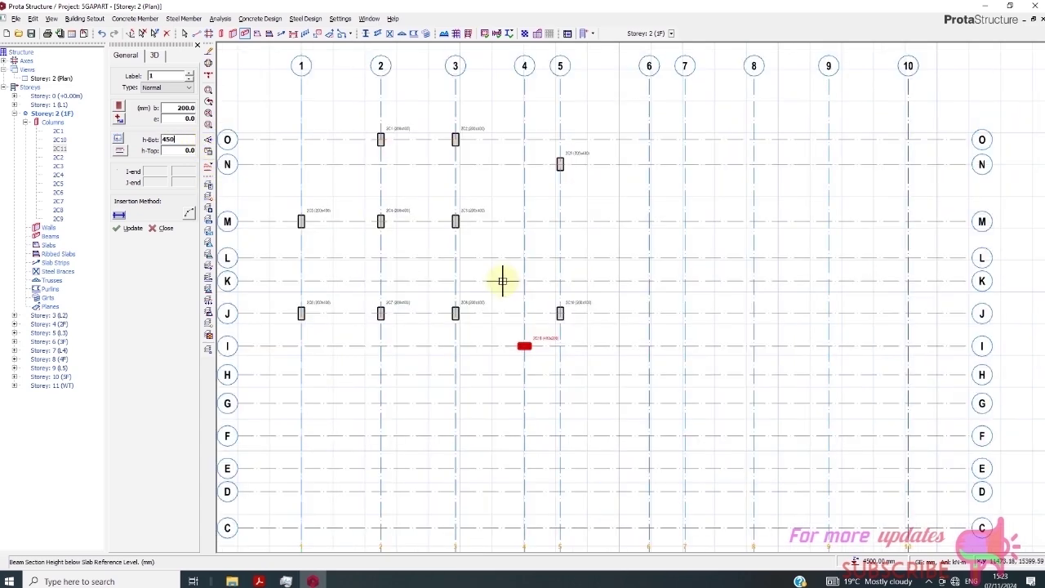
pyautogui.scroll(-1, 502, 281)
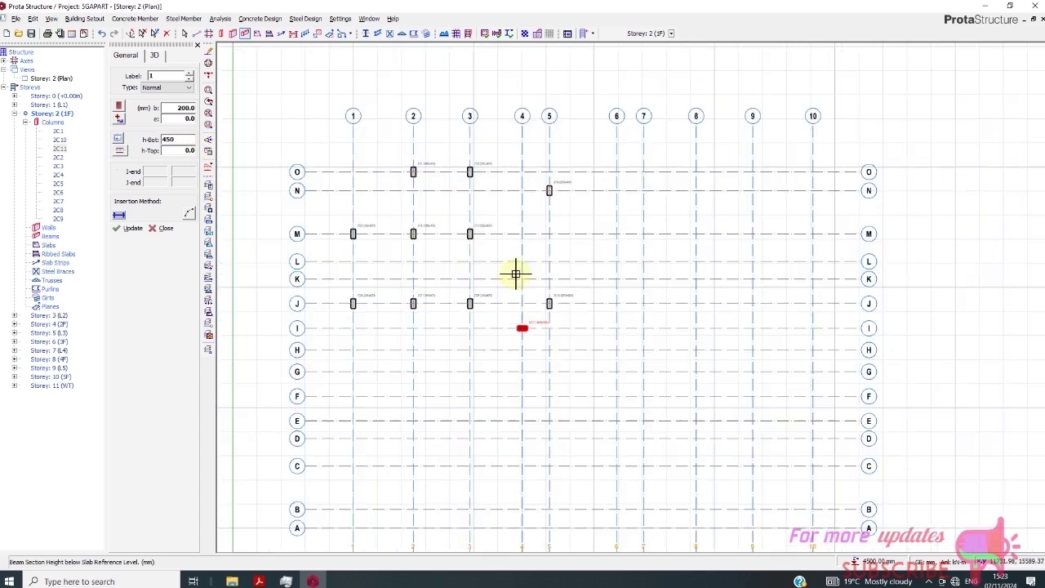
pyautogui.click(425, 173)
pyautogui.click(473, 204)
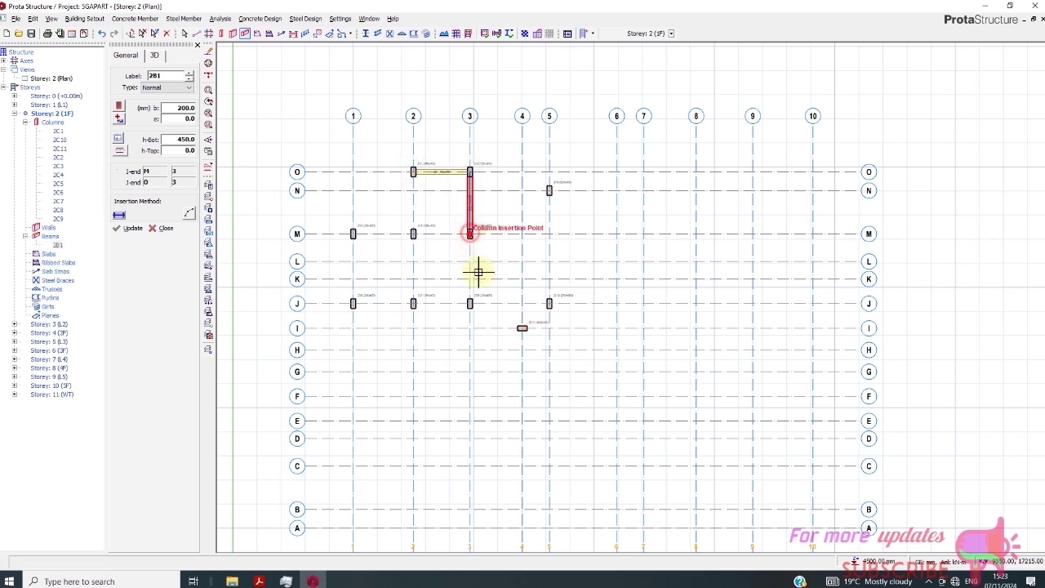
pyautogui.click(471, 302)
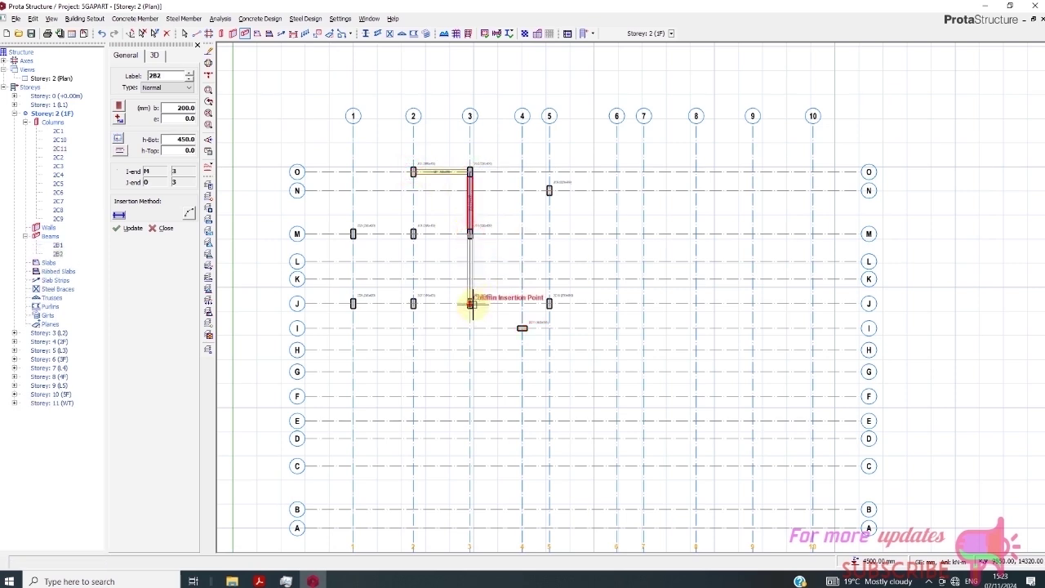
pyautogui.click(415, 303)
pyautogui.click(414, 234)
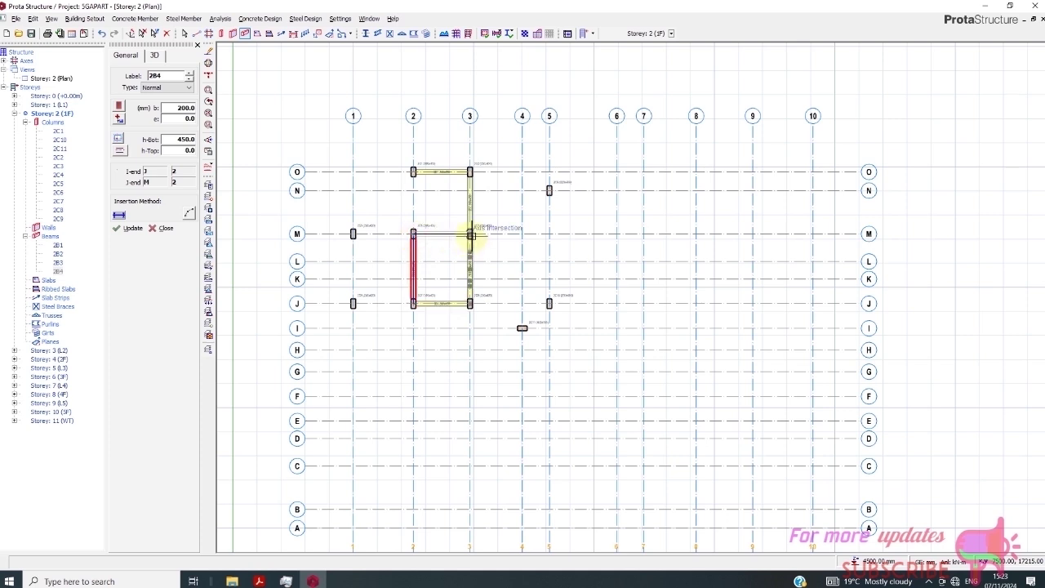
pyautogui.click(471, 235)
pyautogui.rightClick(460, 251)
# Insert beams on axis 2 between M and O, and on axis M between 1 and 2.
pyautogui.click(415, 236)
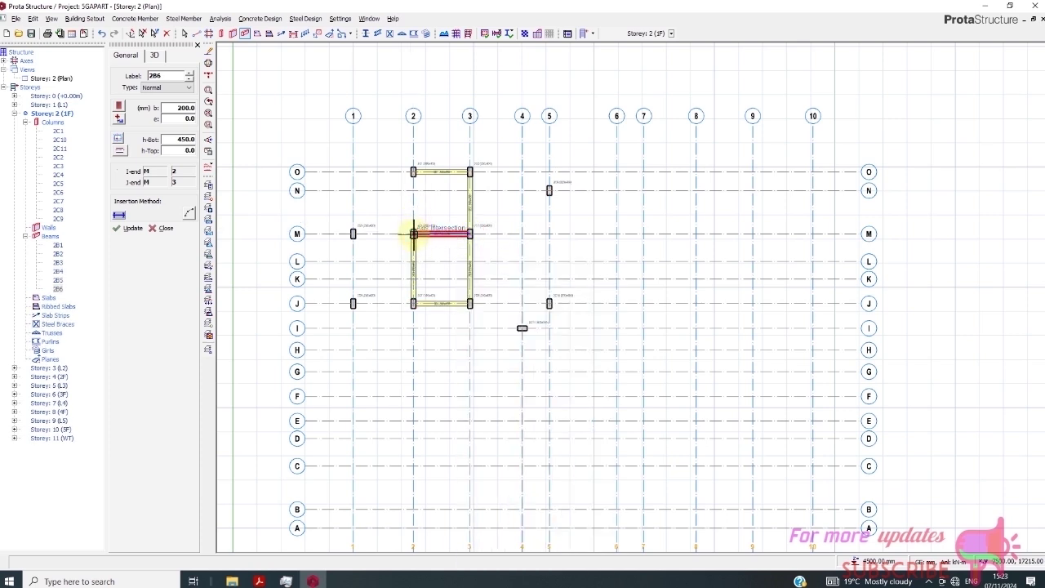
pyautogui.click(415, 173)
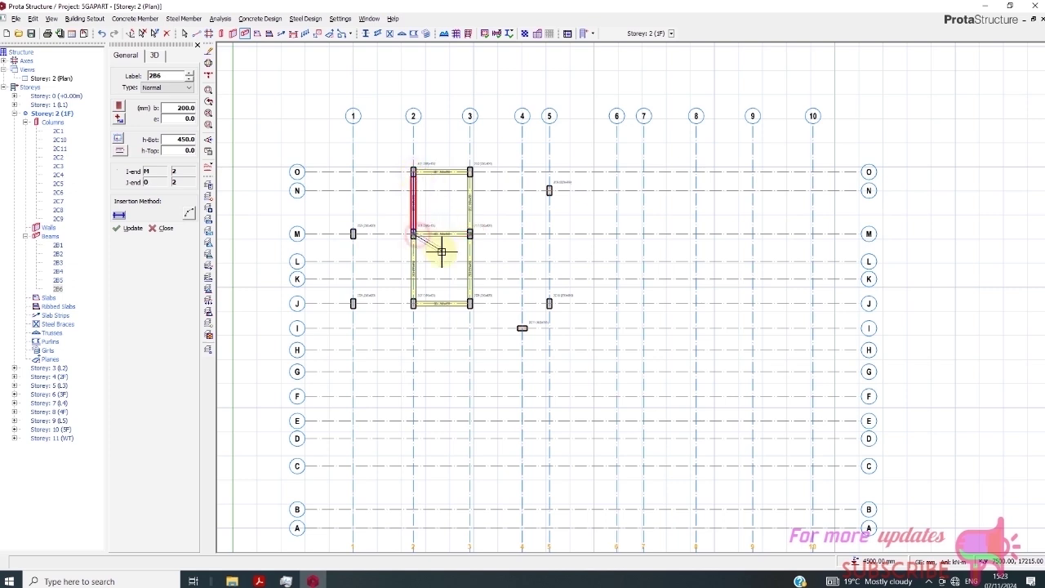
pyautogui.rightClick(441, 252)
pyautogui.click(355, 234)
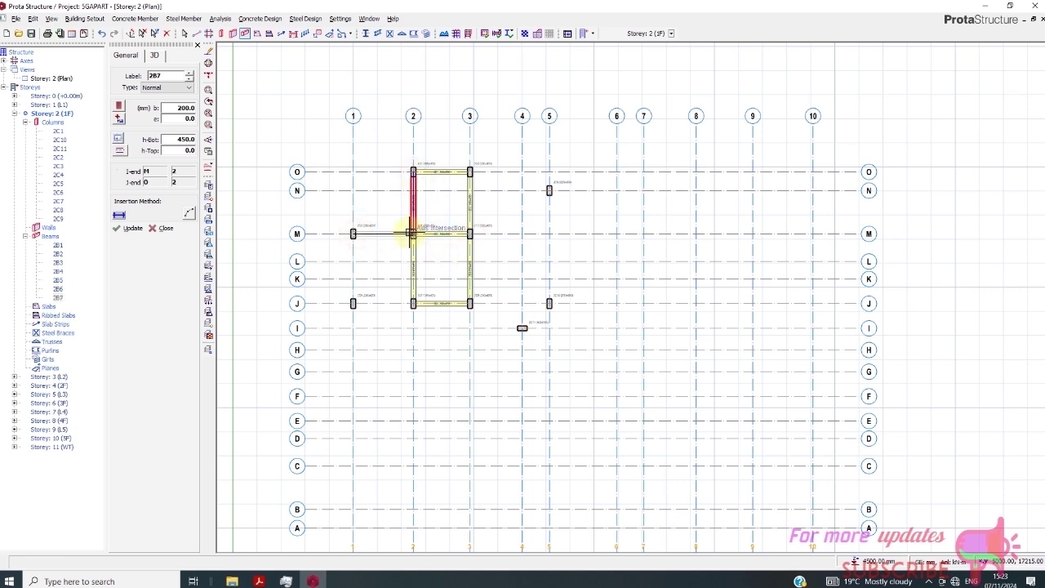
pyautogui.click(413, 235)
pyautogui.rightClick(404, 249)
# Insert beams on axis 1 between M and J, and on axis J between 1 and 2.
pyautogui.click(363, 242)
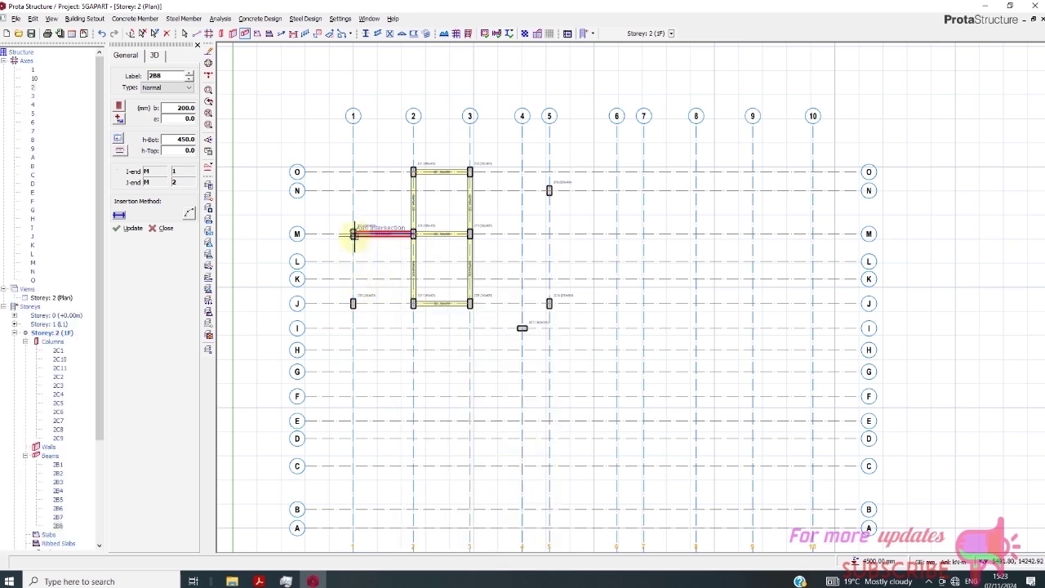
pyautogui.click(354, 234)
pyautogui.click(354, 303)
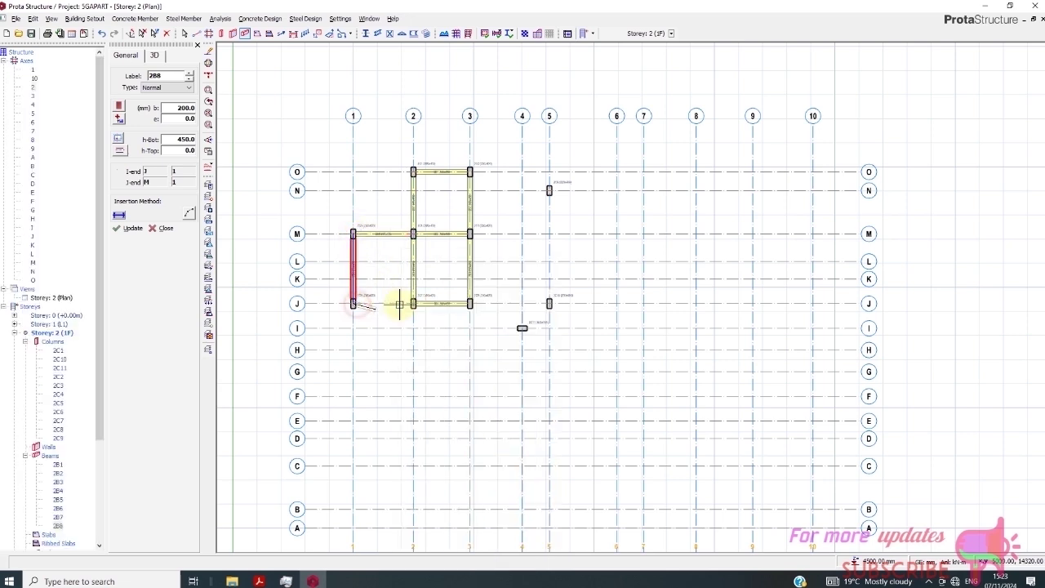
pyautogui.click(413, 304)
pyautogui.rightClick(408, 314)
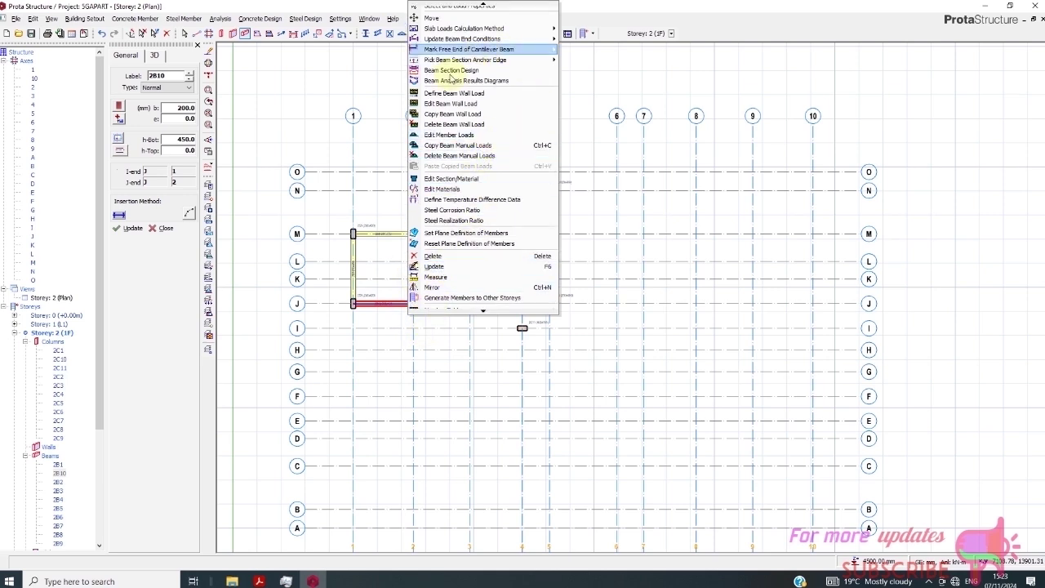
pyautogui.click(385, 285)
# Insert beams on axis L between 2 and 3, and on axis N between 3 and 5.
pyautogui.moveTo(381, 279); pyautogui.dragTo(472, 306)
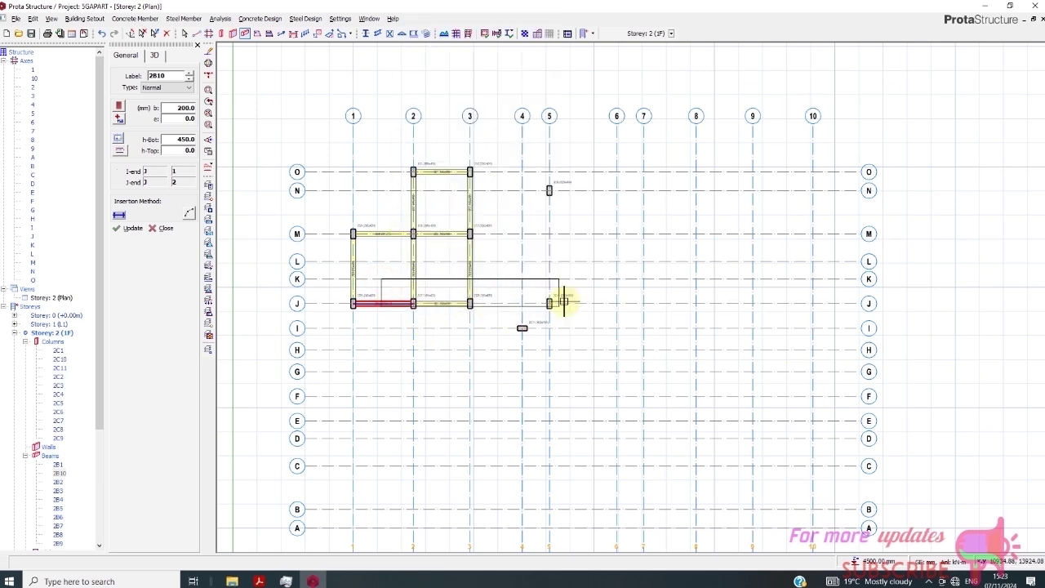
pyautogui.click(497, 250)
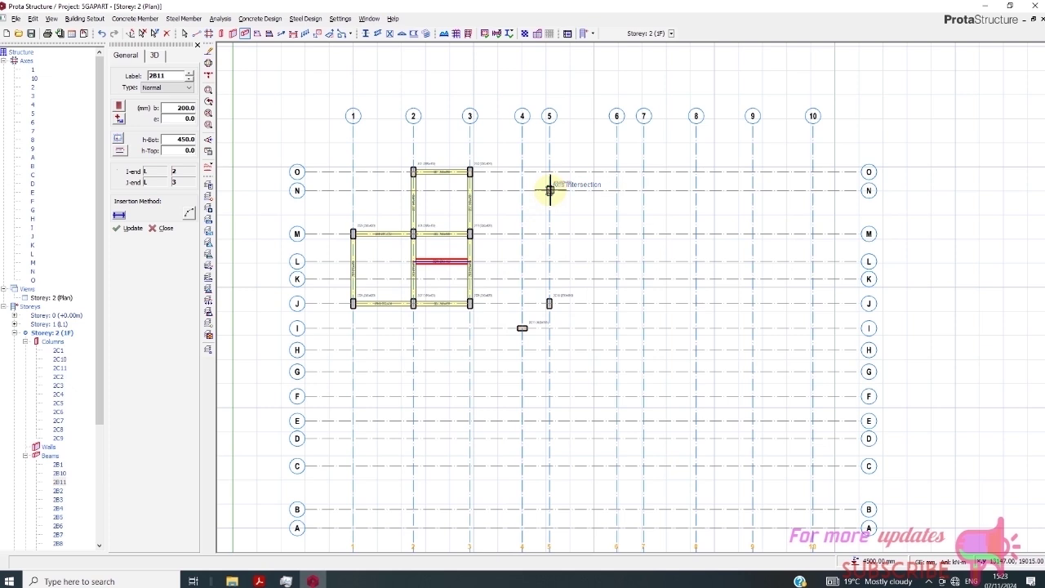
pyautogui.scroll(1, 471, 273)
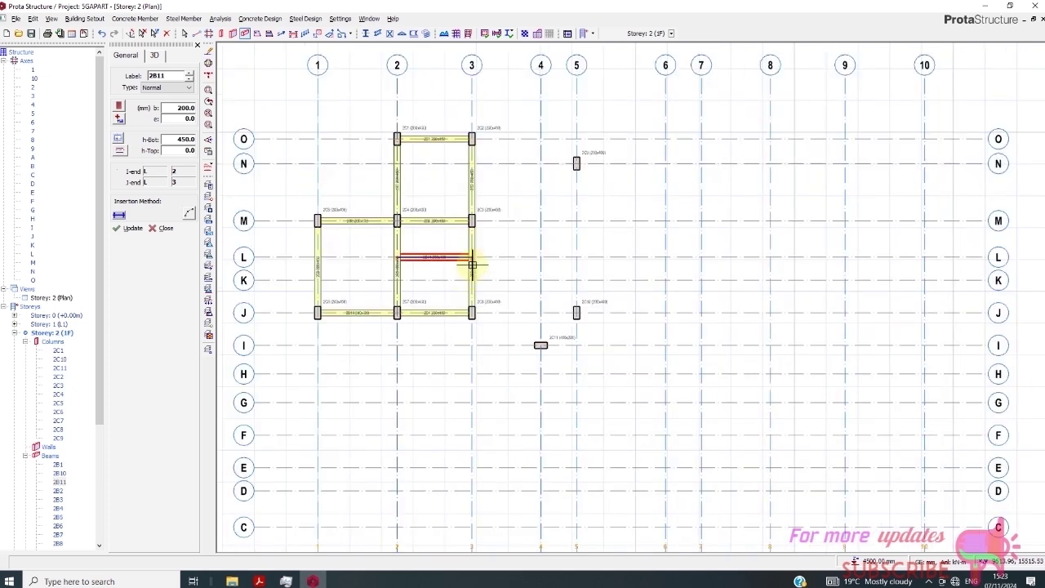
pyautogui.click(439, 154)
pyautogui.click(595, 194)
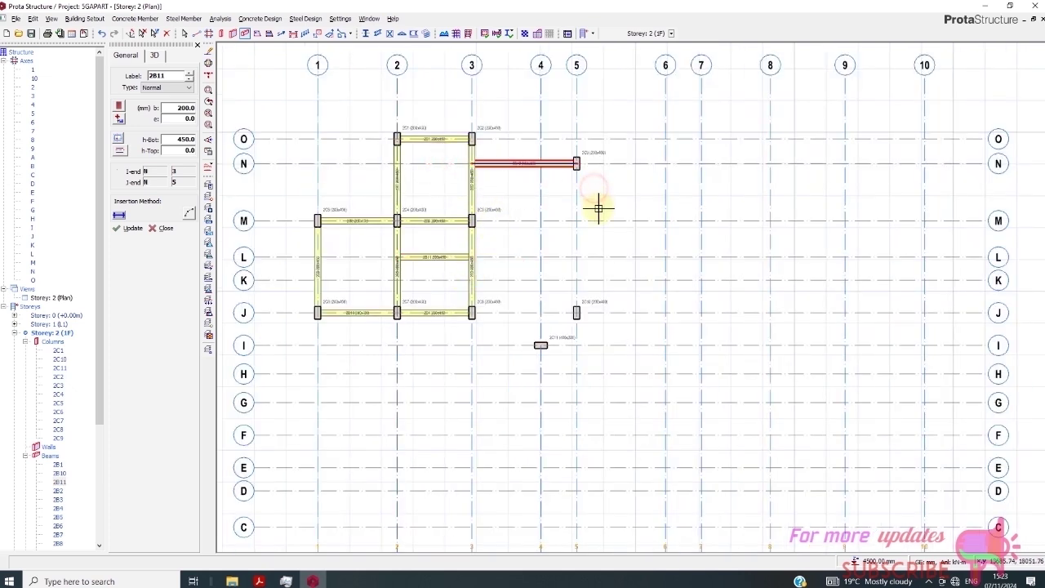
# Insert beams on axis 5 between N and J, and on axis J between 3 and 5.
pyautogui.click(559, 148)
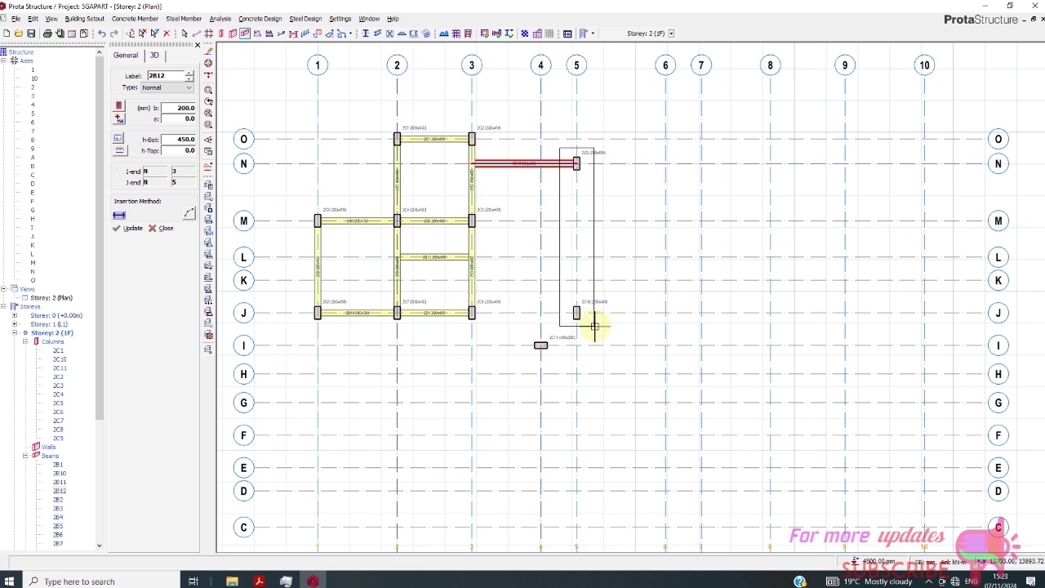
pyautogui.click(596, 326)
pyautogui.click(446, 300)
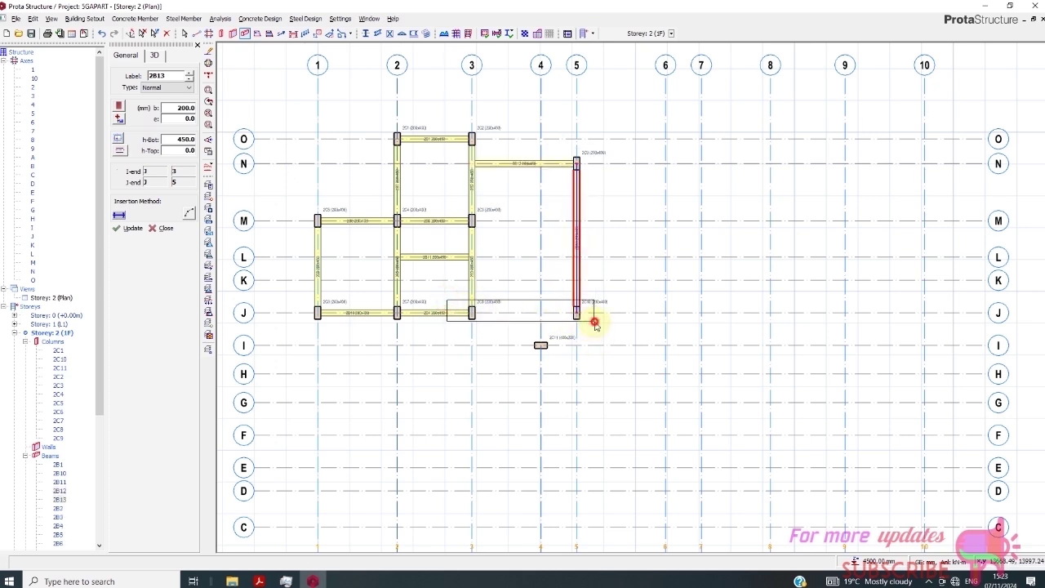
pyautogui.click(593, 320)
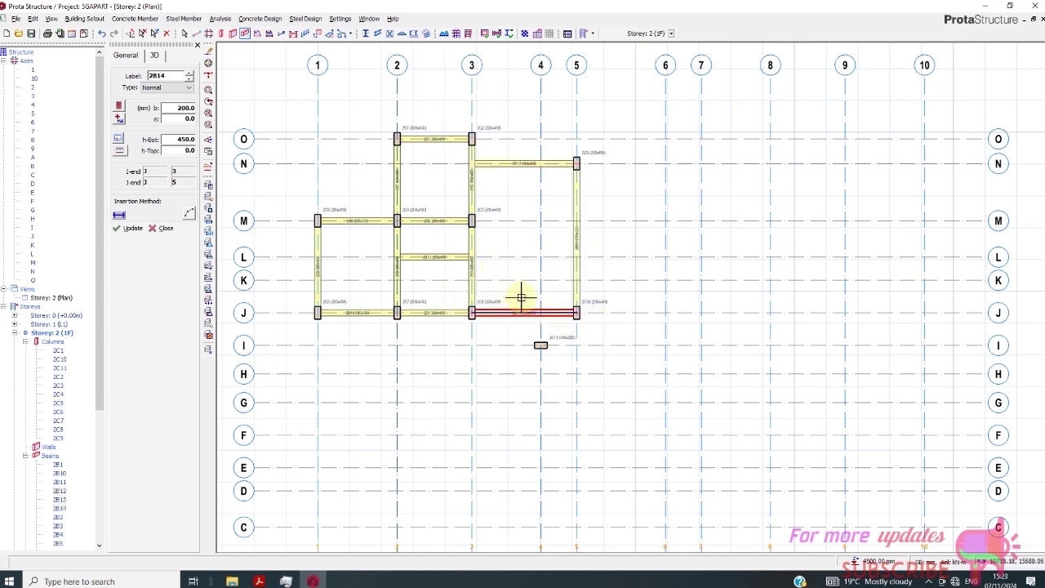
# Insert beams on axis K between 3 and 5, and on axis 4 between K and I without splitting at supporting spans.
pyautogui.scroll(-1, 552, 312)
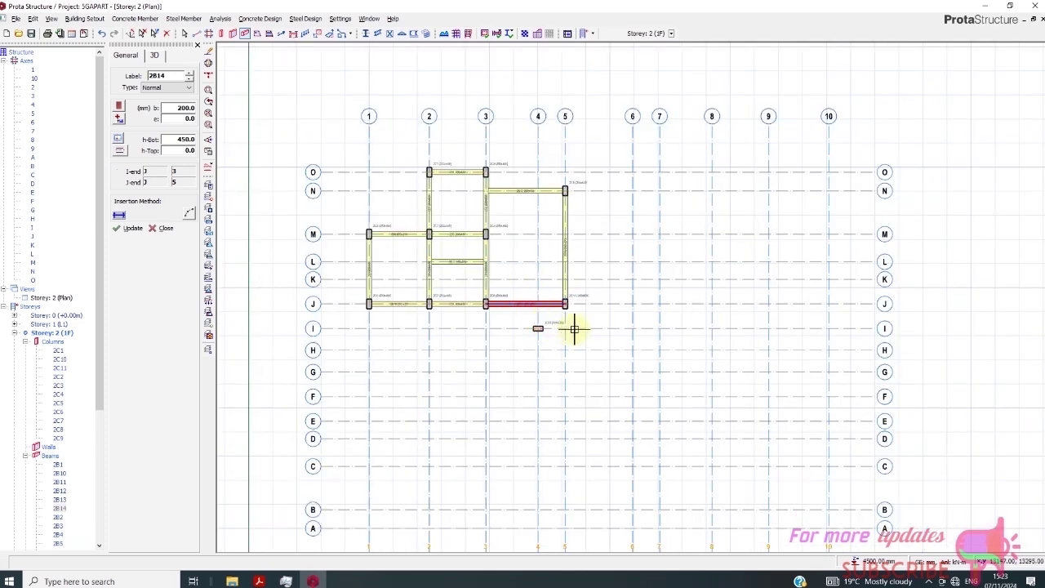
pyautogui.scroll(1, 498, 301)
pyautogui.moveTo(465, 267); pyautogui.dragTo(606, 286)
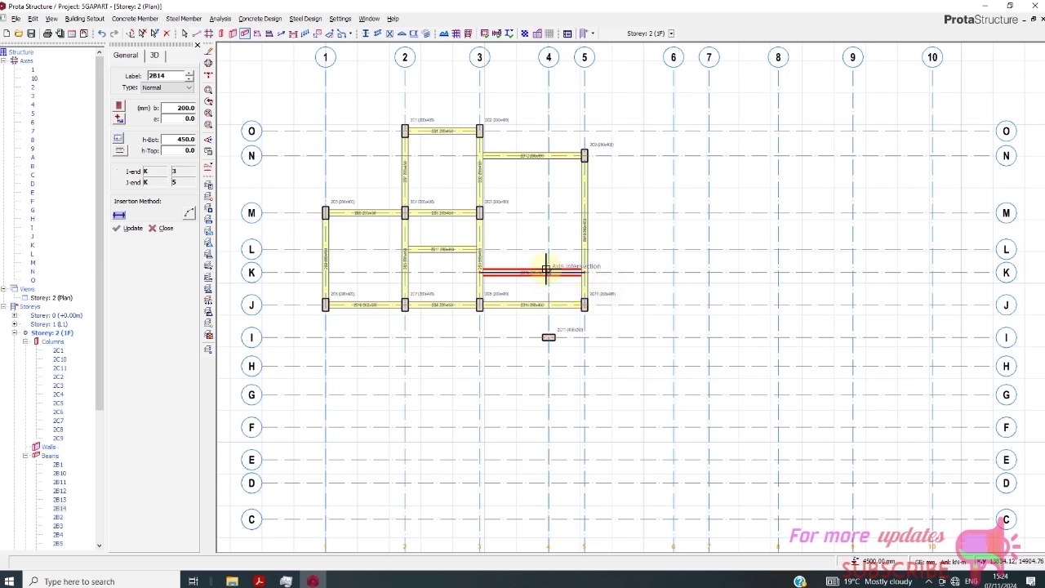
pyautogui.moveTo(540, 262); pyautogui.dragTo(561, 352)
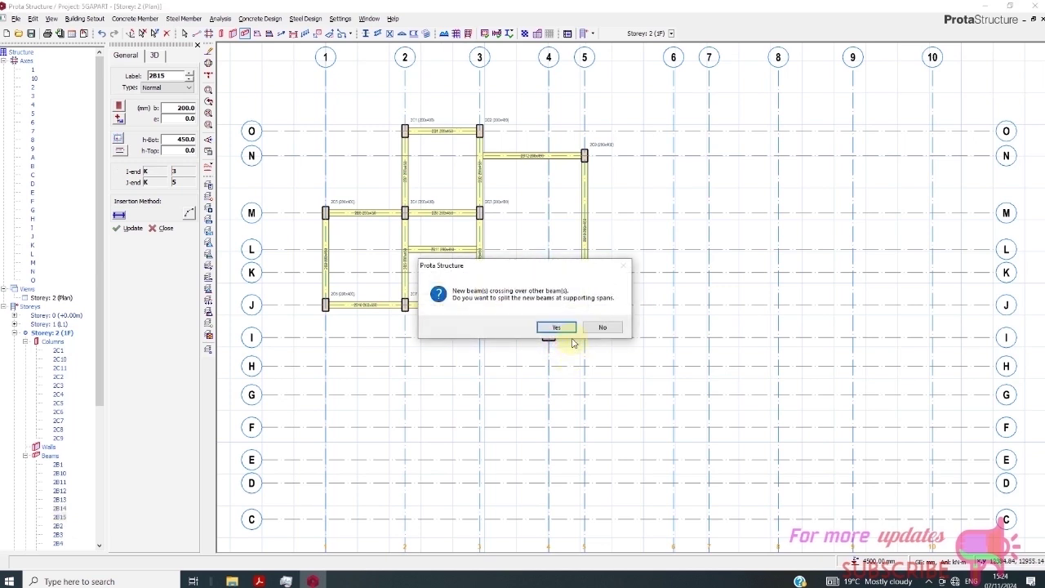
pyautogui.click(601, 328)
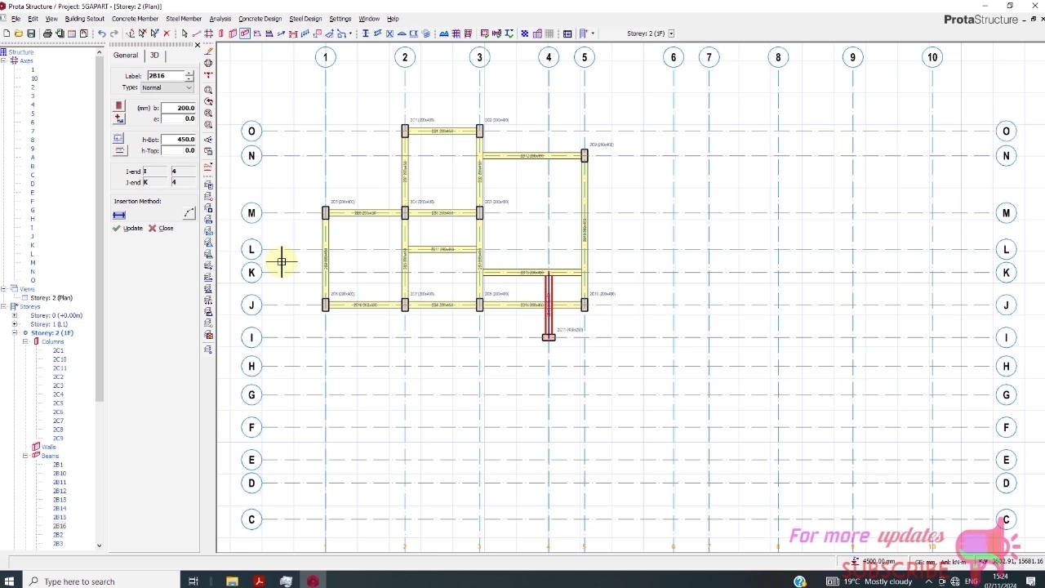
# Delete the beam on axis J between axes 3 and 5.
pyautogui.press('Escape')
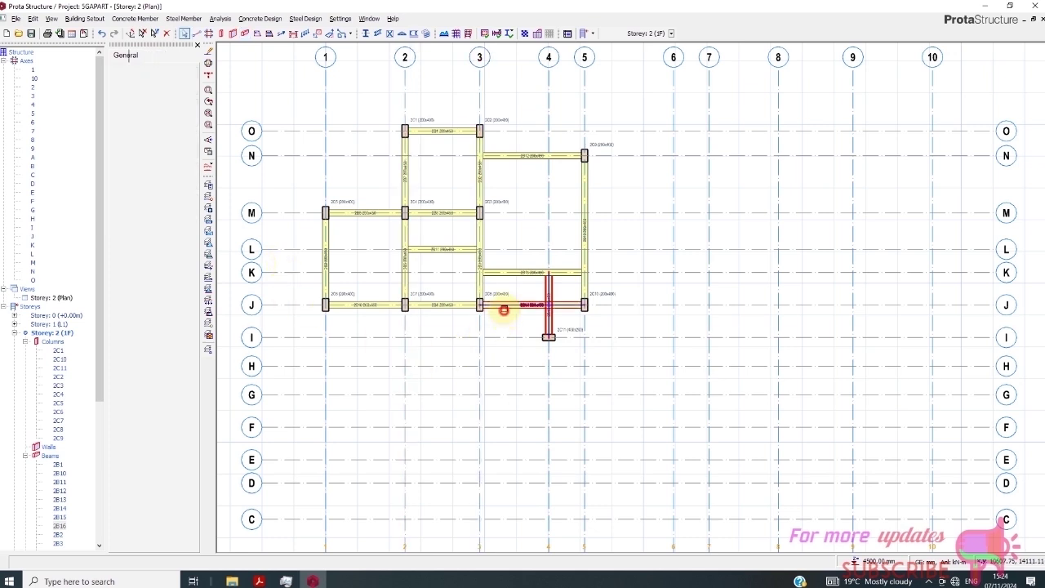
pyautogui.click(503, 306)
pyautogui.press('Escape')
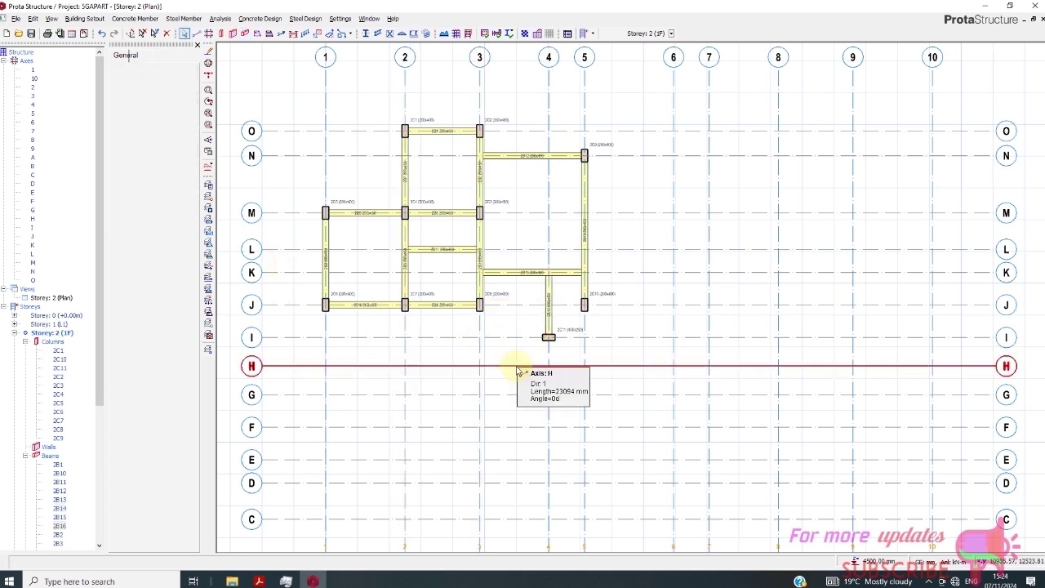
# Insert a shorter 200 x 450 mm beam on axis J between axes 5 and 4, and end beam insertion.
pyautogui.click(244, 34)
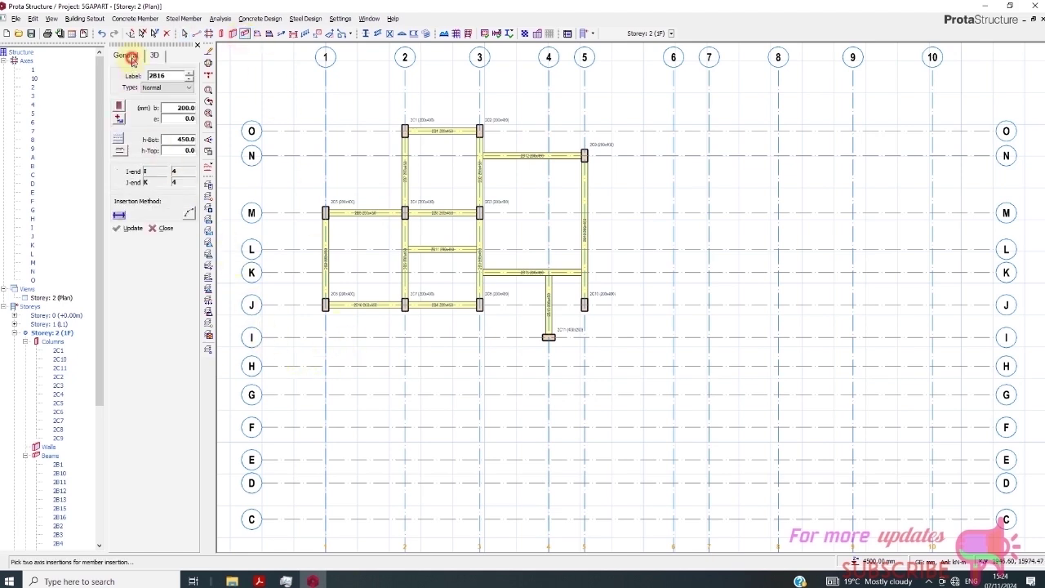
pyautogui.scroll(2, 582, 302)
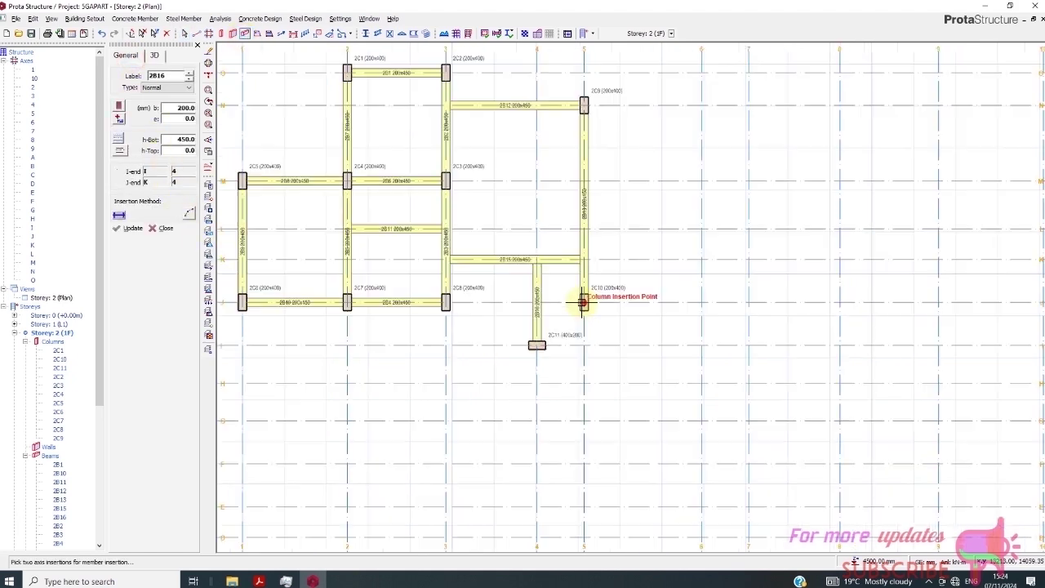
pyautogui.click(582, 302)
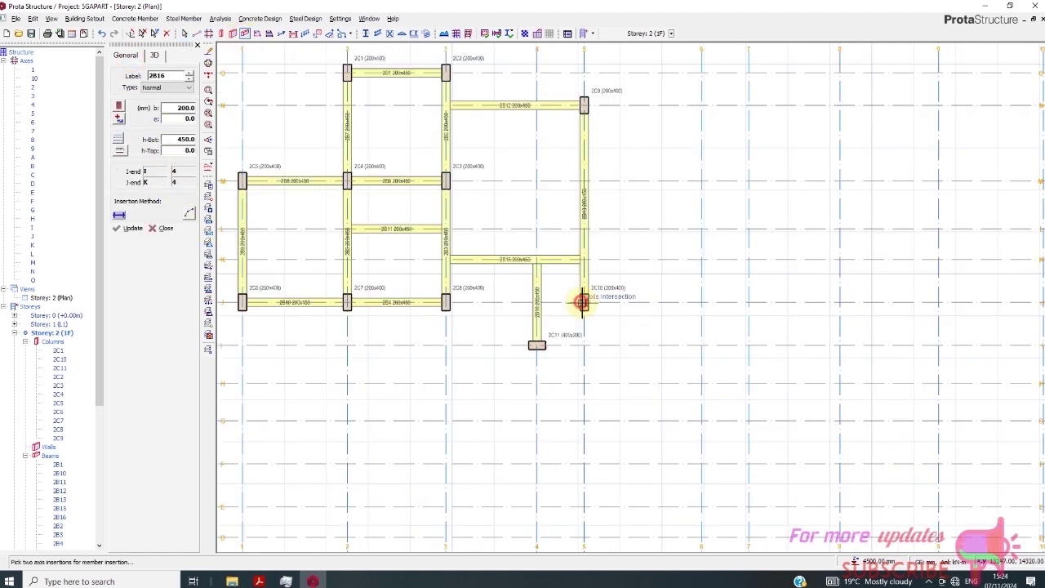
pyautogui.click(536, 302)
pyautogui.rightClick(569, 322)
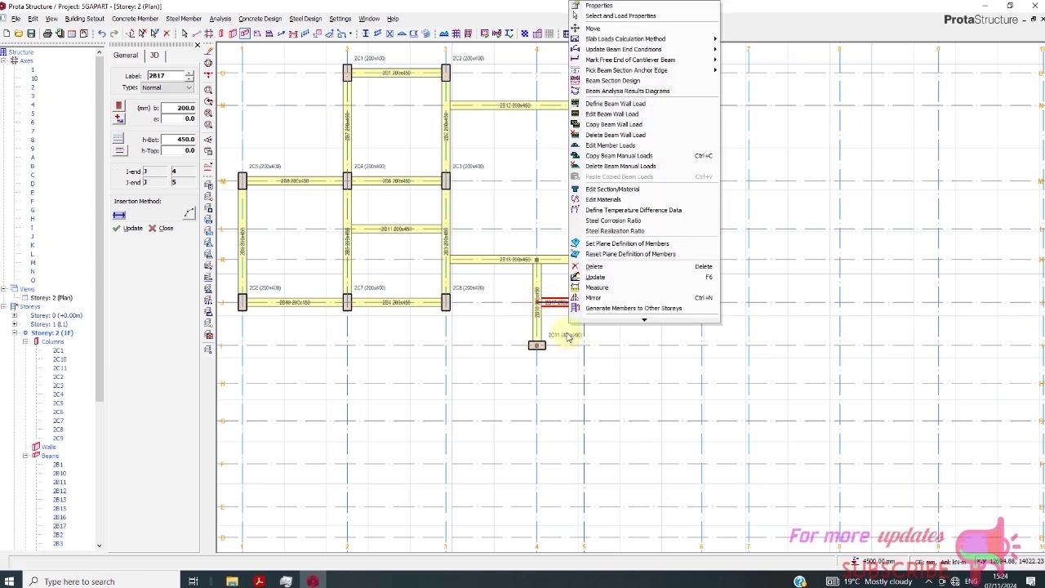
pyautogui.click(510, 216)
pyautogui.press('Escape')
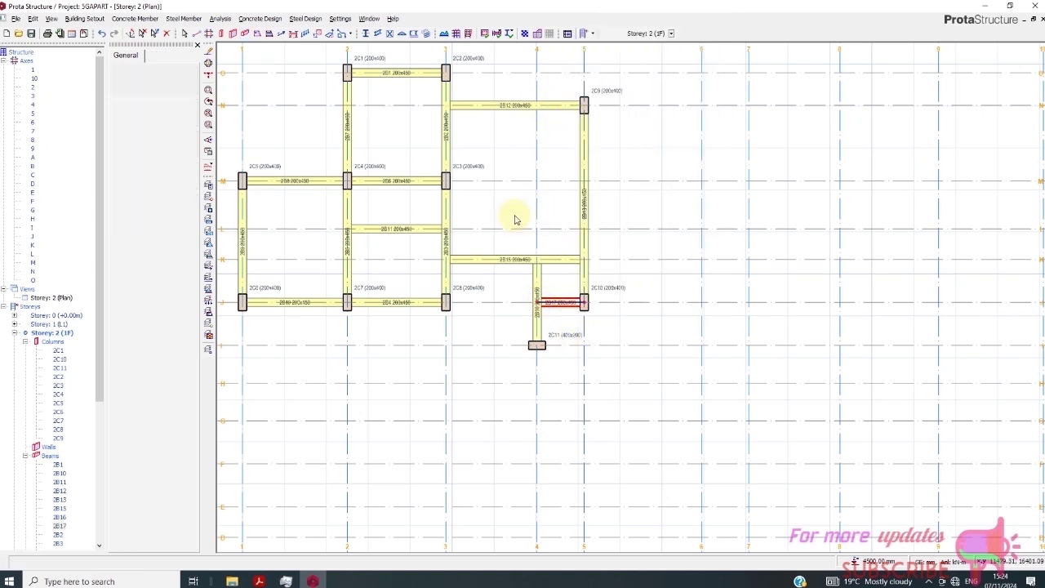
# Mirror all columns and beams of the storey about axis H with label suffix S, splitting crossing beams at supporting spans.
pyautogui.scroll(-1, 550, 214)
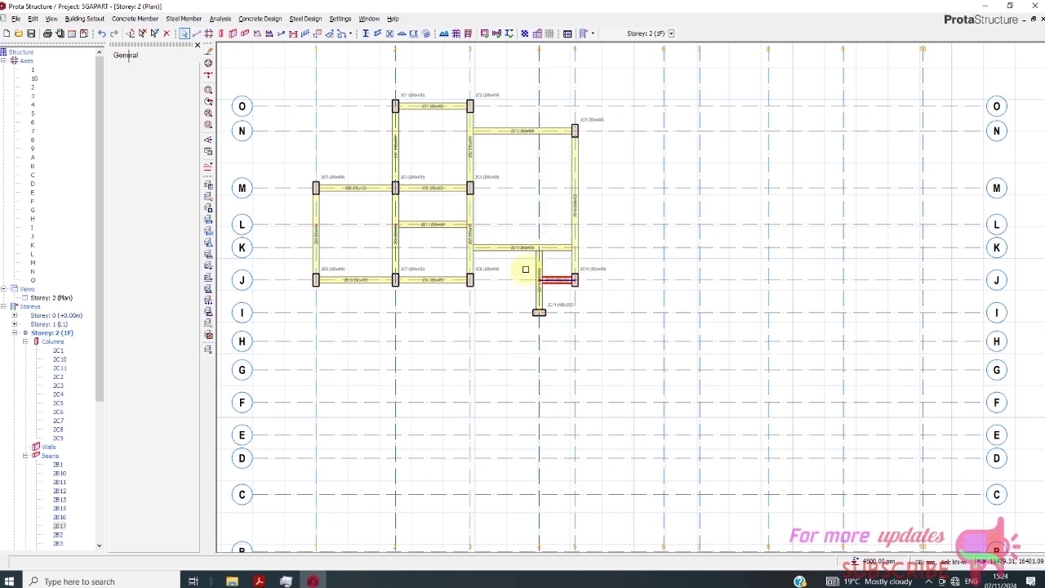
pyautogui.scroll(-1, 495, 235)
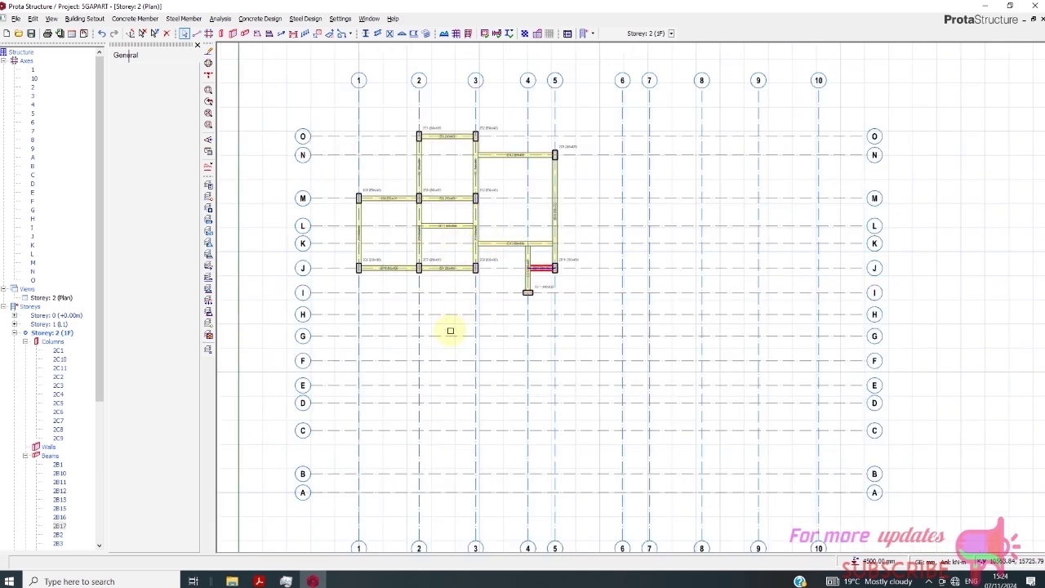
pyautogui.moveTo(315, 98); pyautogui.dragTo(593, 304)
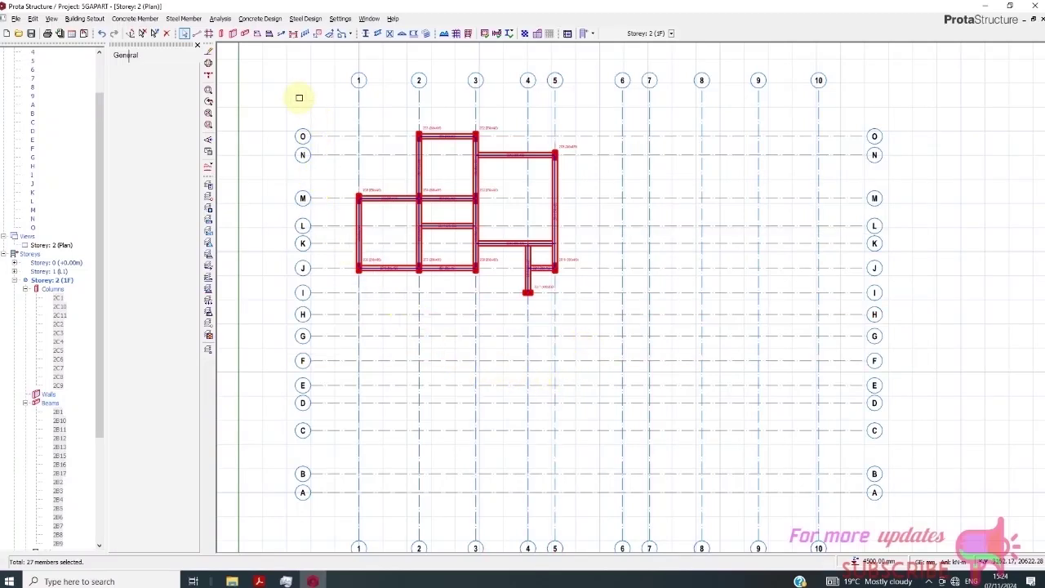
pyautogui.click(33, 18)
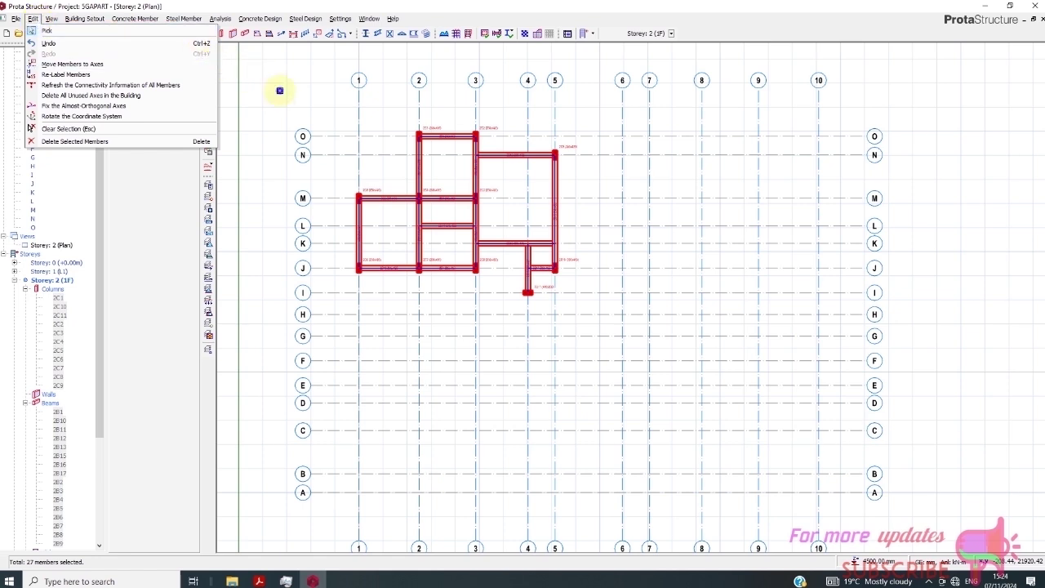
pyautogui.click(280, 90)
pyautogui.rightClick(280, 89)
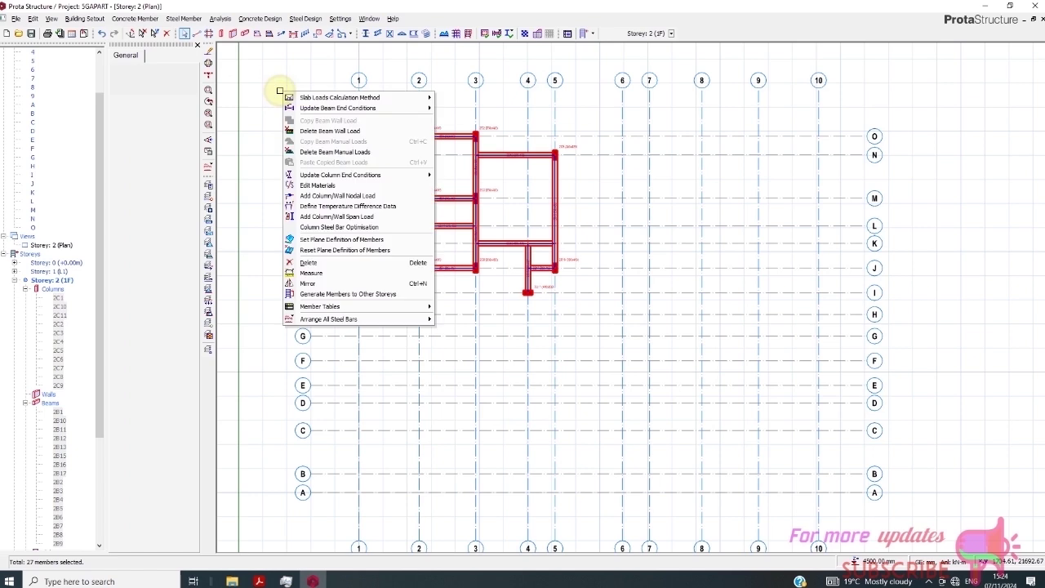
pyautogui.click(312, 283)
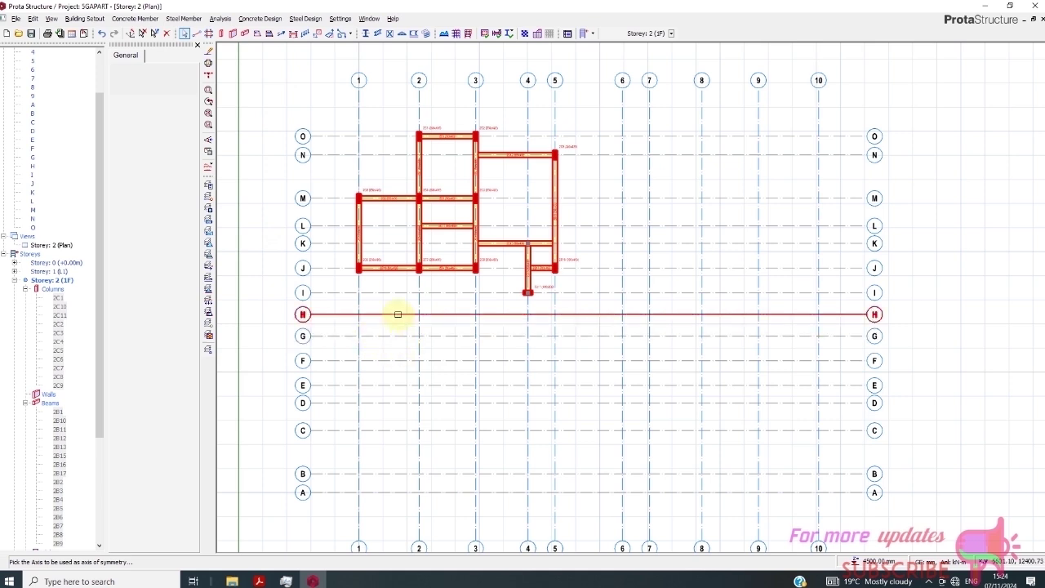
pyautogui.scroll(2, 537, 299)
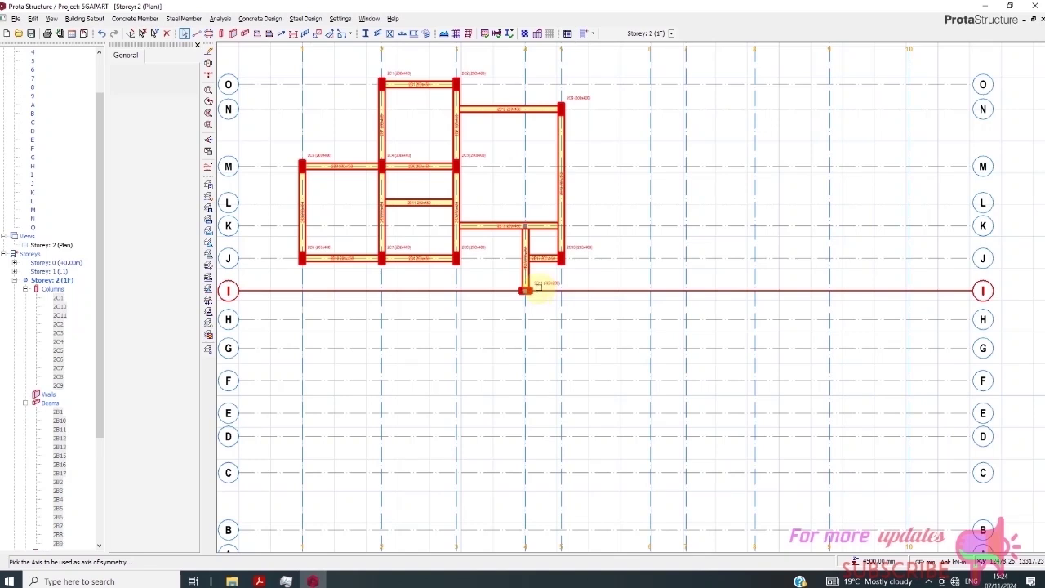
pyautogui.click(351, 319)
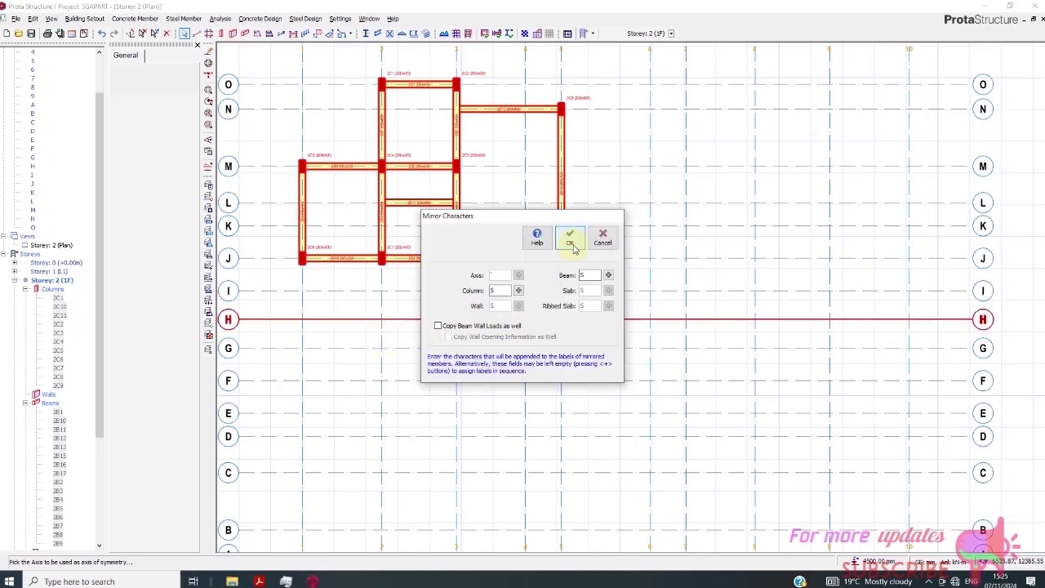
pyautogui.click(571, 242)
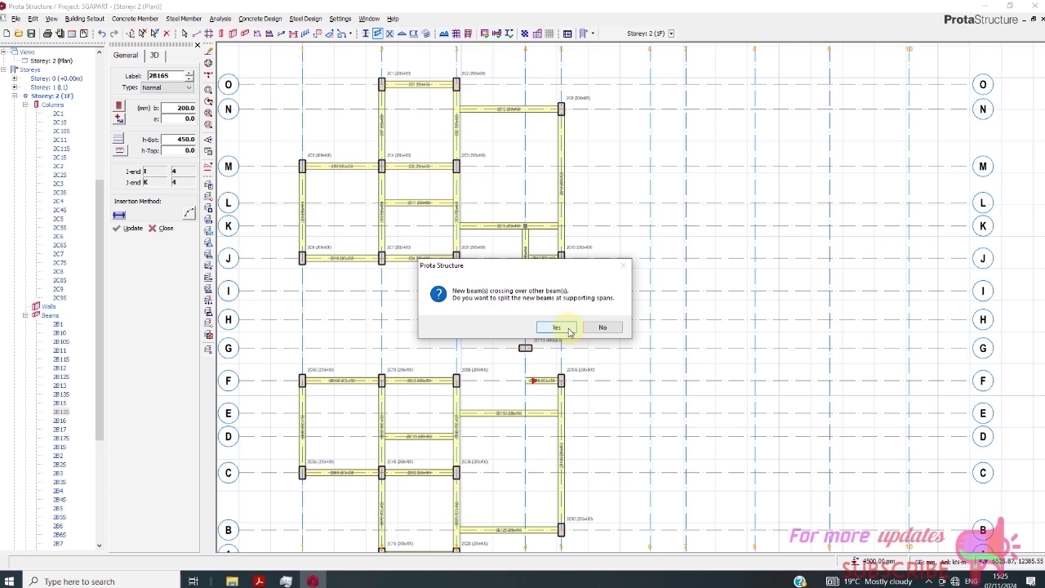
pyautogui.click(565, 329)
pyautogui.press('Escape')
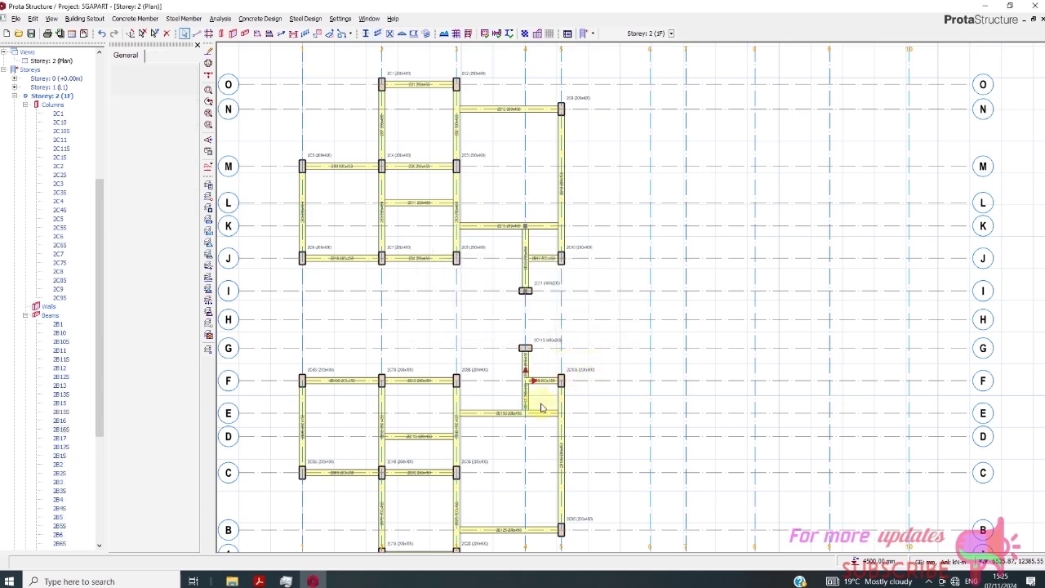
# Delete the mirrored beams on axis F between 4 and 5 and on axis 4 between G and E, plus the column at G-4.
pyautogui.scroll(2, 535, 397)
pyautogui.scroll(-3, 534, 398)
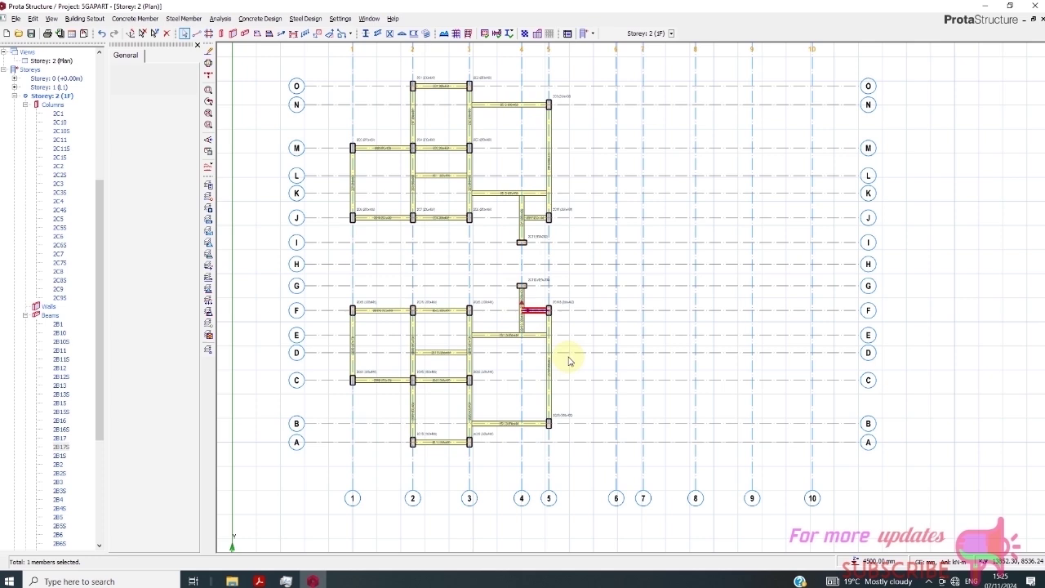
pyautogui.scroll(1, 571, 298)
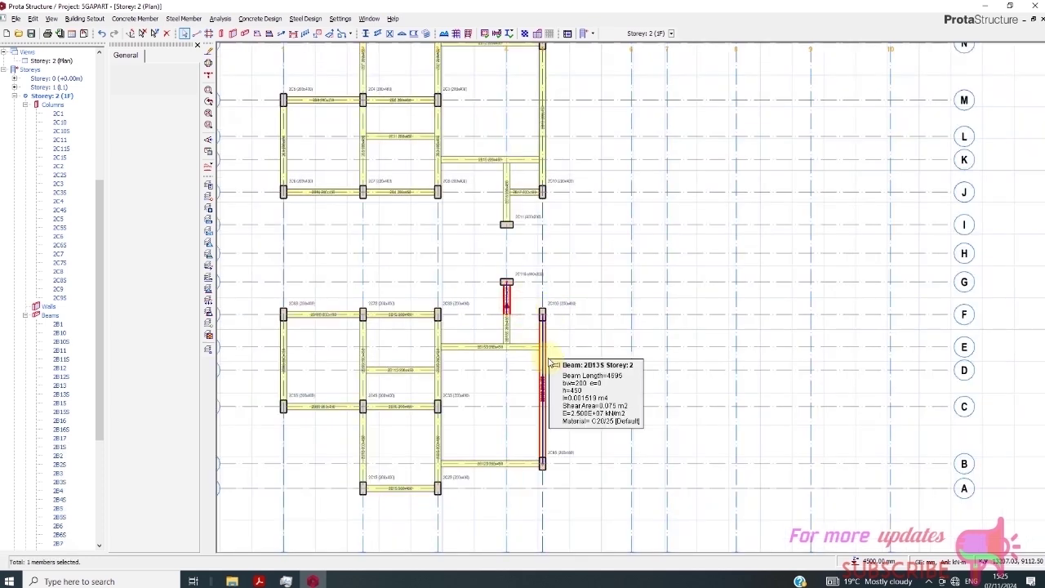
pyautogui.press('Delete')
pyautogui.click(507, 327)
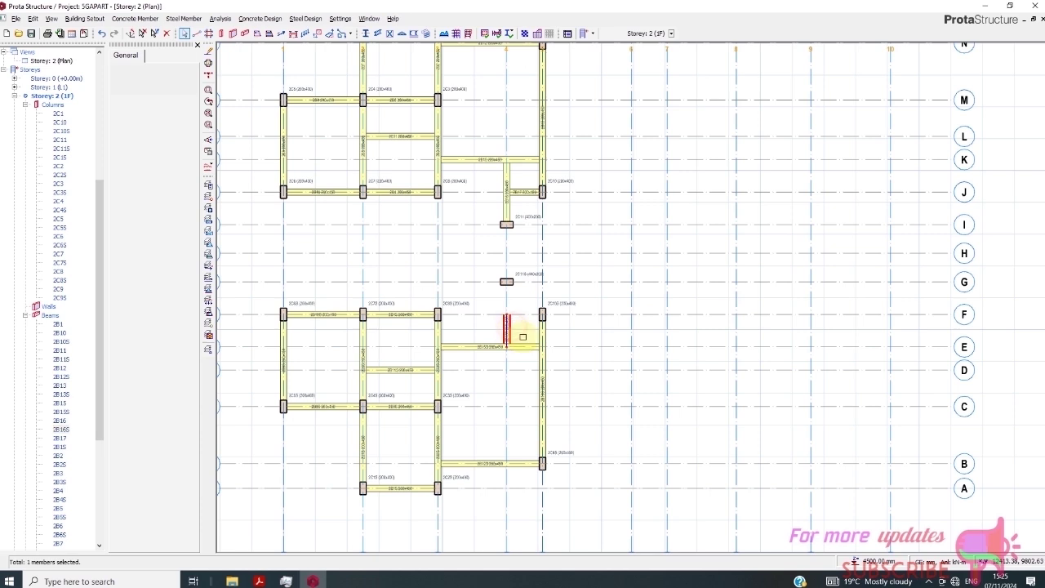
pyautogui.press('Delete')
pyautogui.click(530, 275)
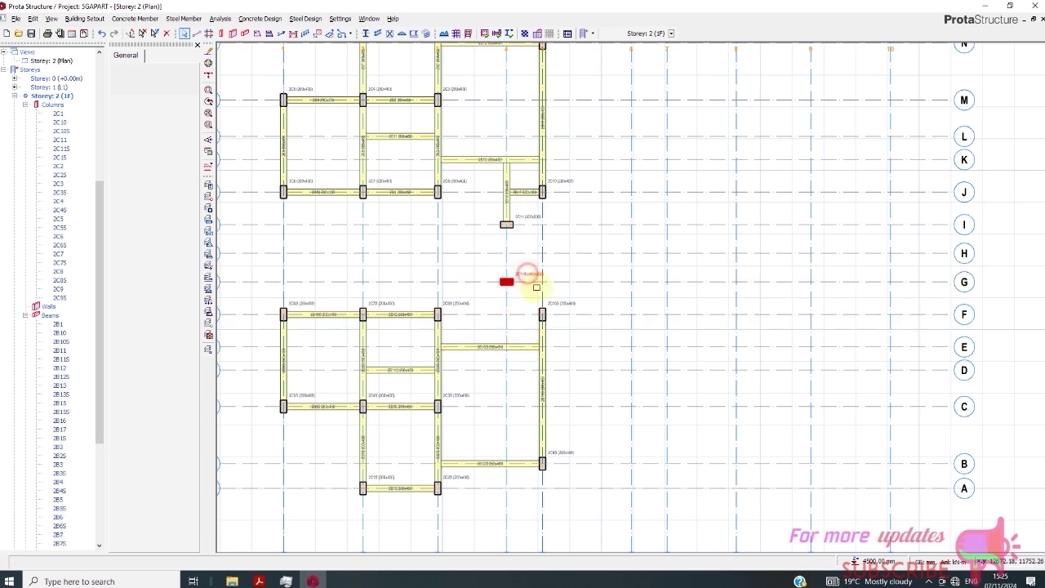
pyautogui.press('Delete')
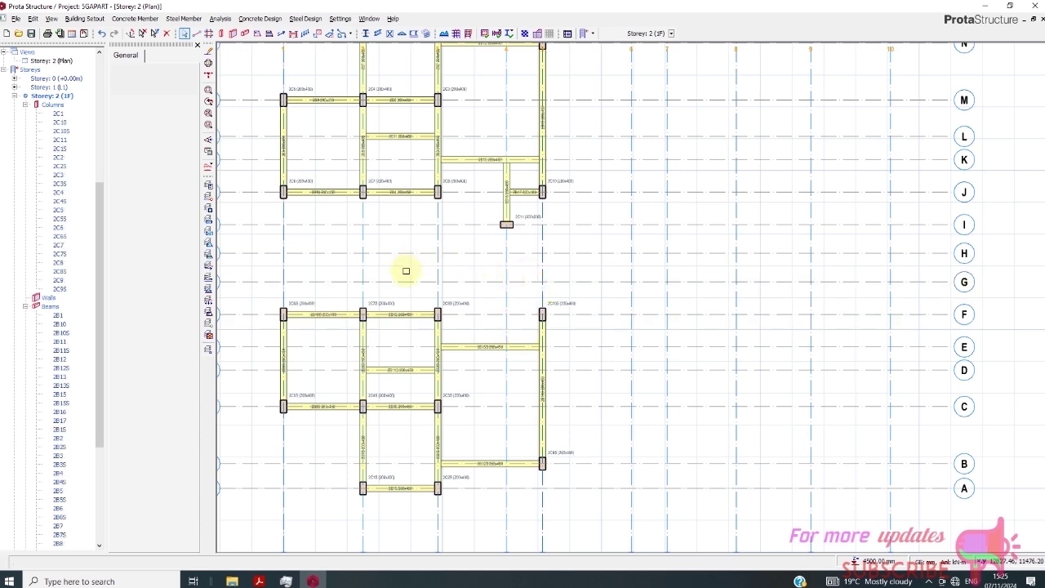
# Insert 200 x 450 mm beams on axis 4 between E and I, and on axis F between 5 and 4.
pyautogui.scroll(-1, 404, 270)
pyautogui.click(245, 33)
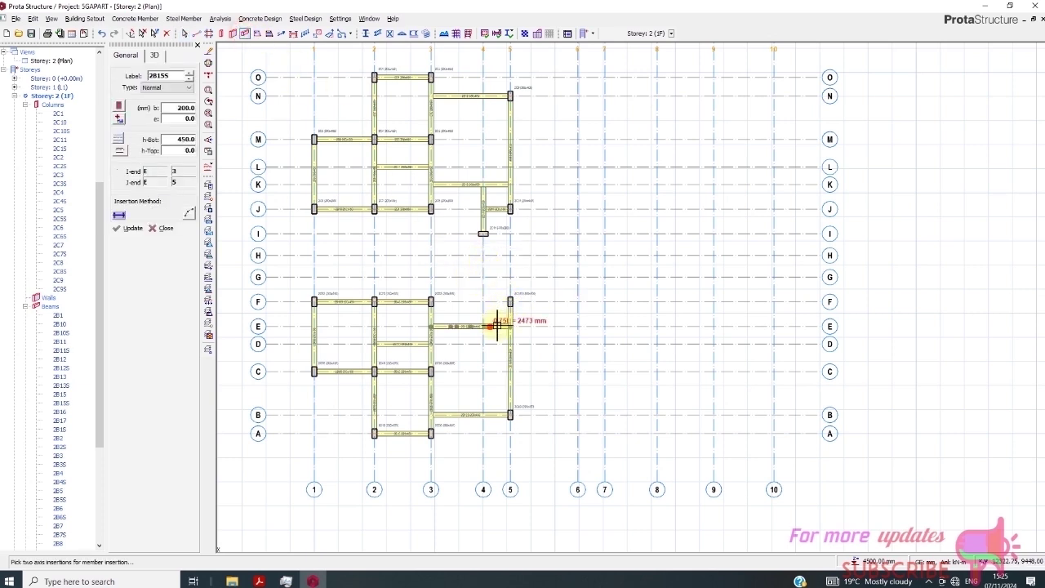
pyautogui.click(489, 328)
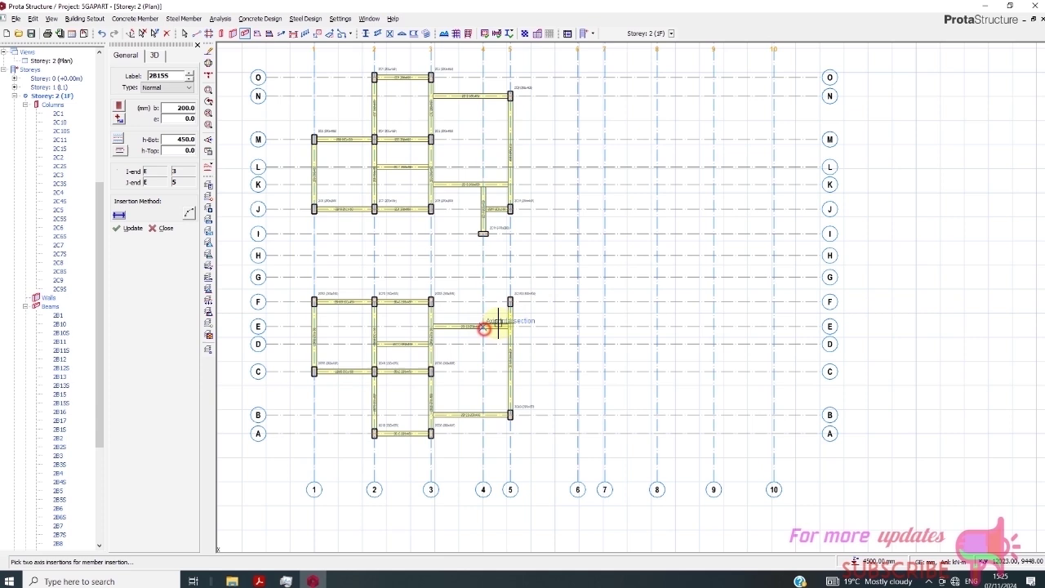
pyautogui.click(483, 234)
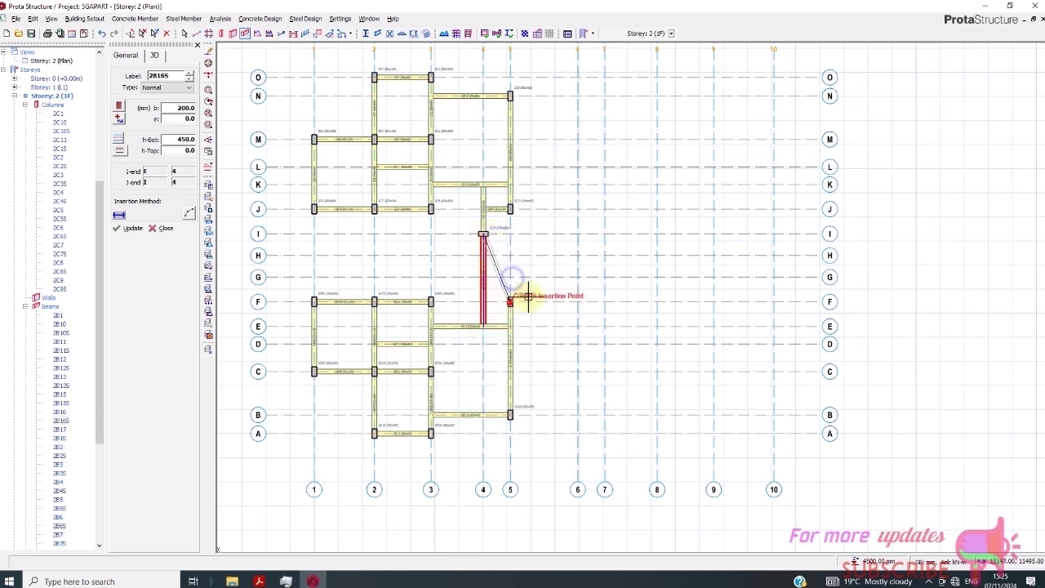
pyautogui.rightClick(534, 276)
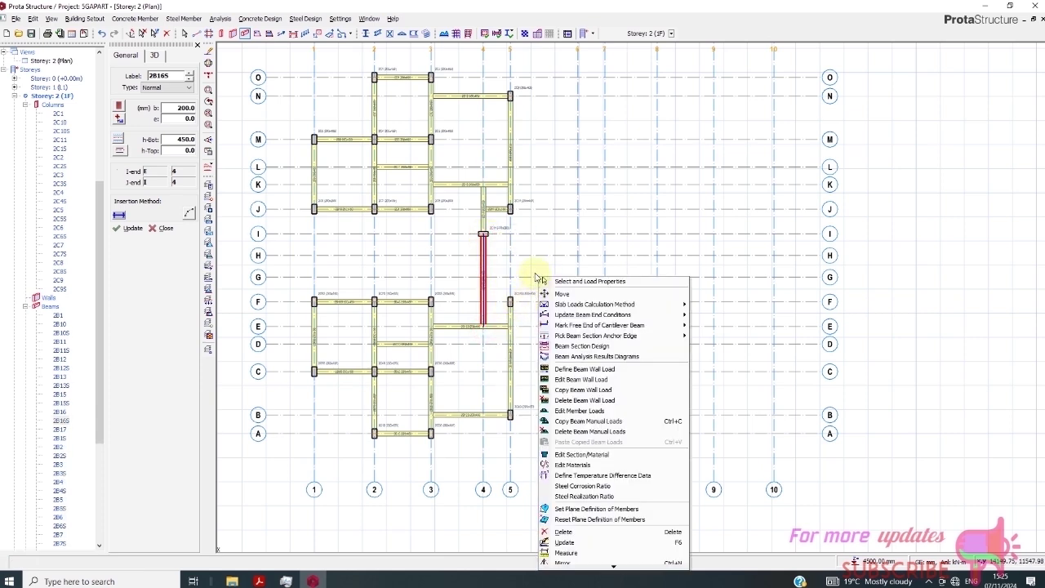
pyautogui.click(529, 282)
pyautogui.click(533, 284)
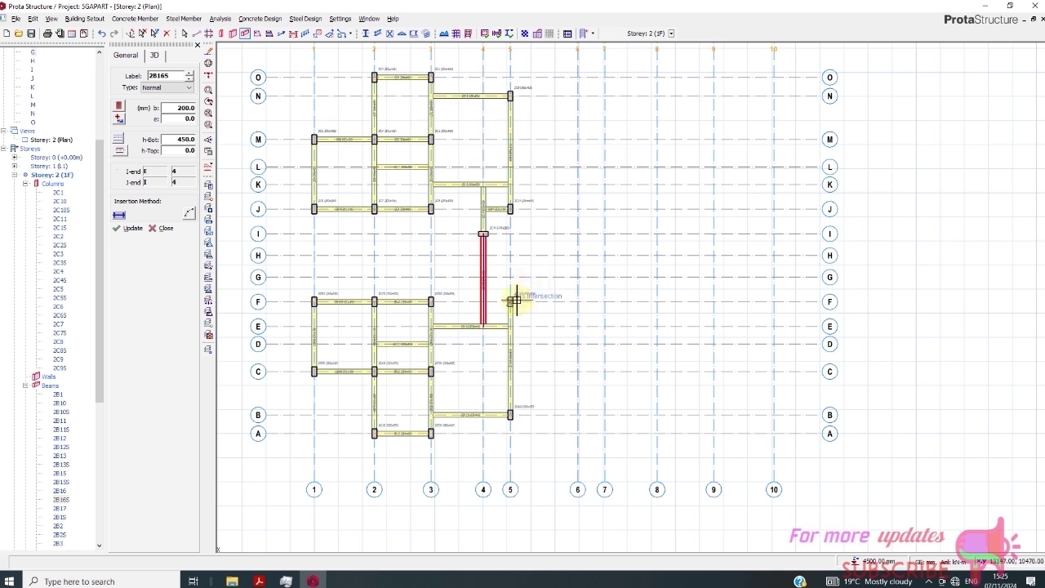
pyautogui.click(482, 301)
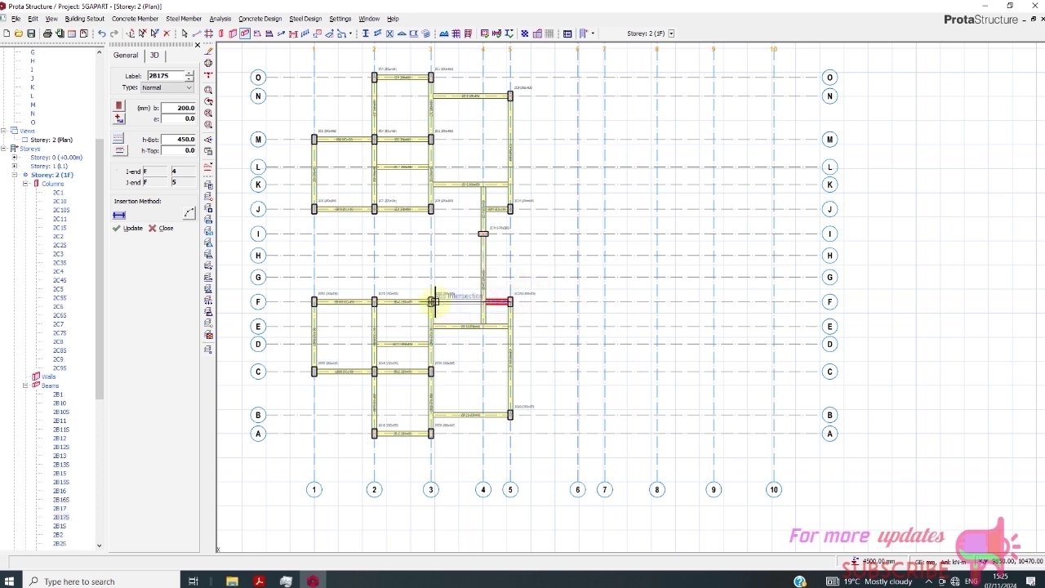
# Insert a 200 x 450 mm beam on axis F between axes 4 and 3, and end beam insertion.
pyautogui.click(432, 301)
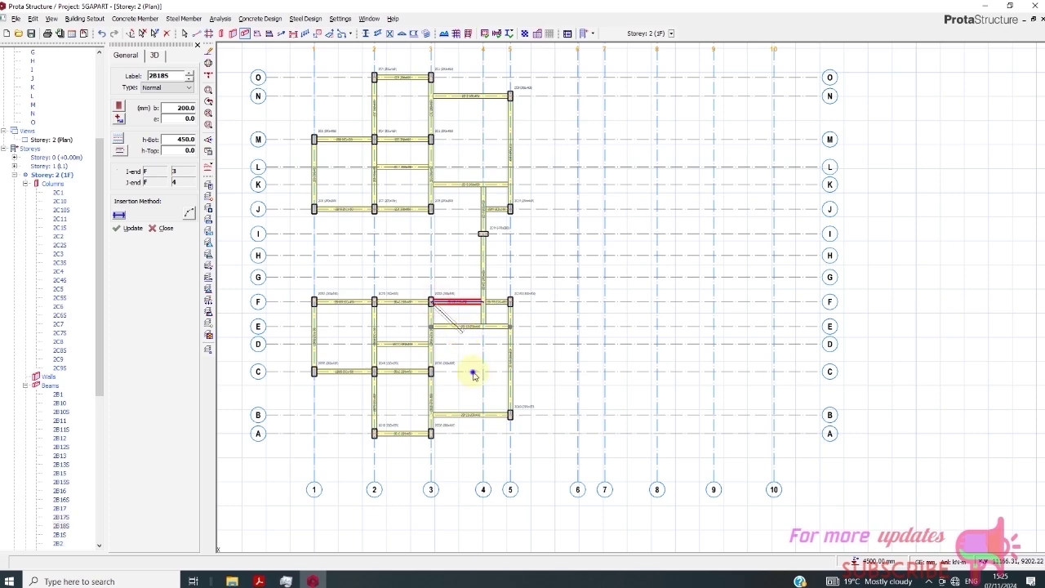
pyautogui.rightClick(469, 333)
pyautogui.press('Escape')
pyautogui.press('Escape')
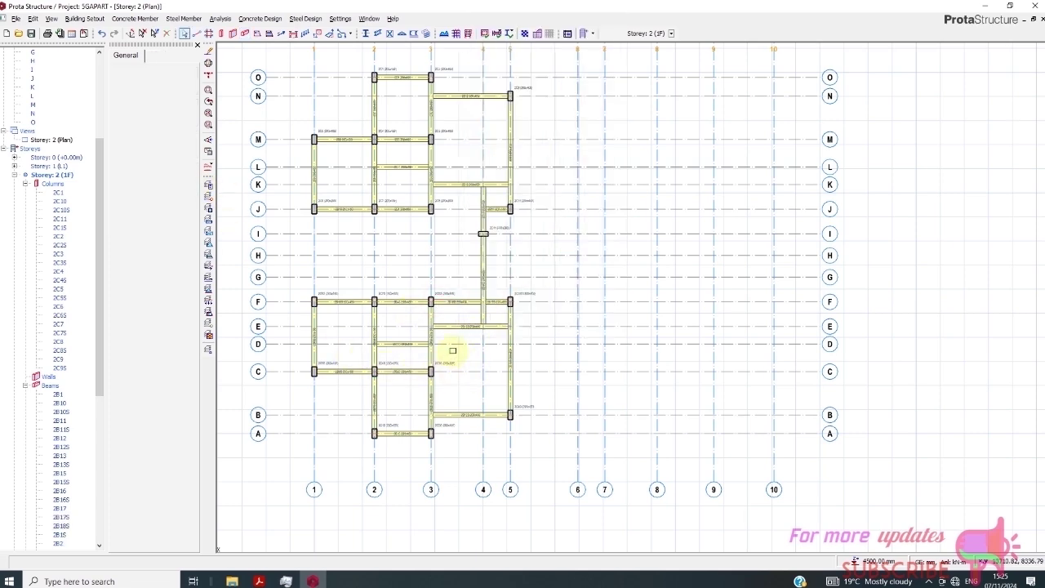
# Delete the beam on axis F between axes 3 and 4.
pyautogui.scroll(1, 450, 350)
pyautogui.click(470, 323)
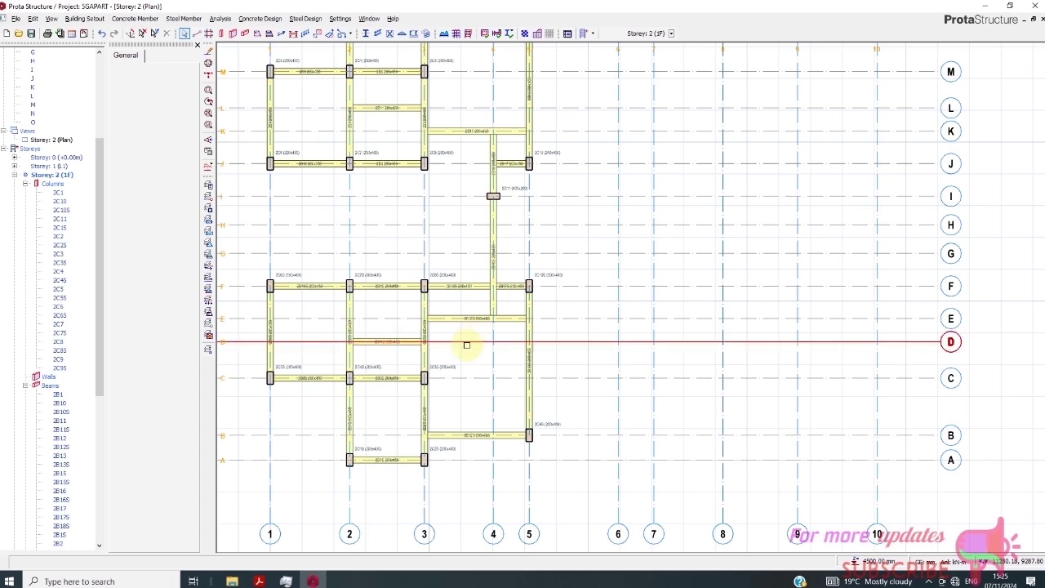
pyautogui.scroll(1, 476, 315)
pyautogui.click(487, 279)
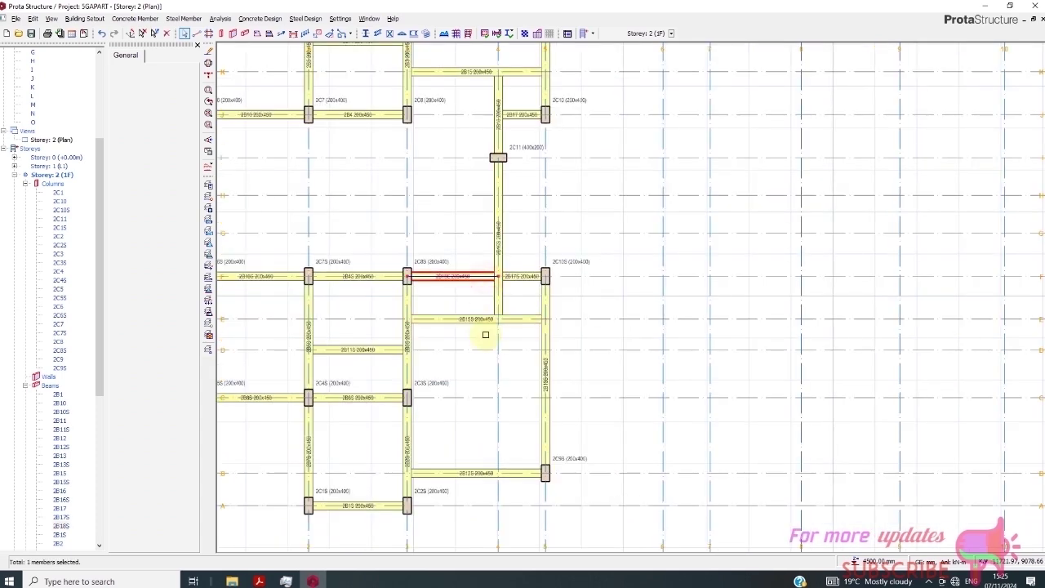
pyautogui.press('Delete')
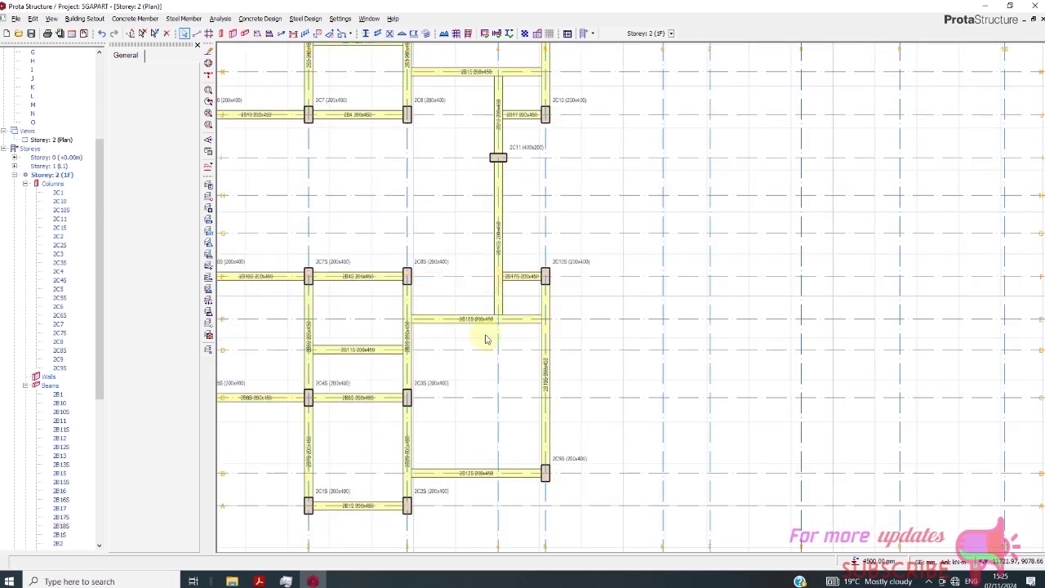
# Insert a 200 x 450 mm beam on axis 3 between J and F, linking the original and mirrored halves.
pyautogui.scroll(-1, 476, 316)
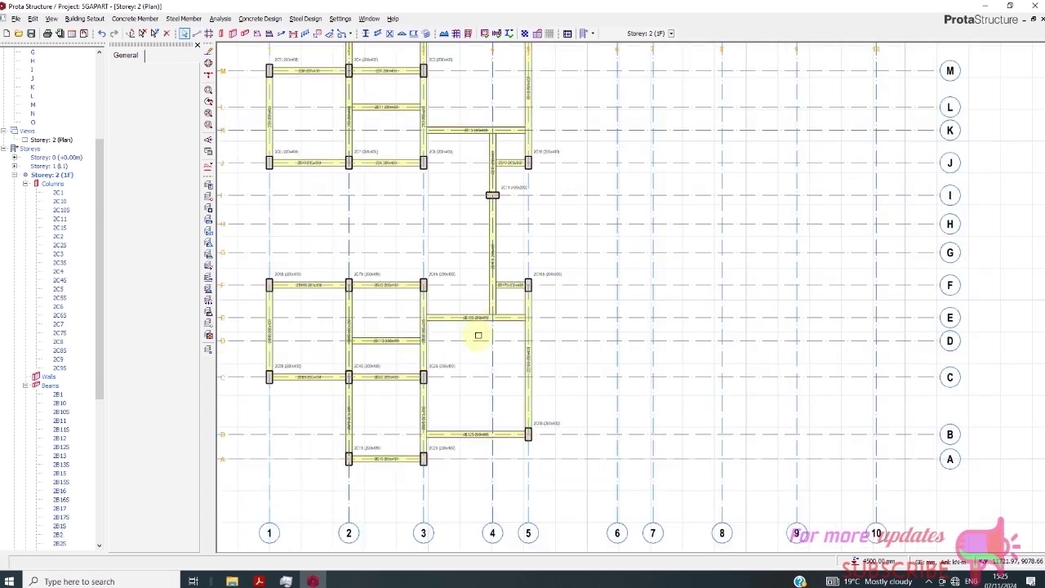
pyautogui.click(243, 34)
pyautogui.click(423, 162)
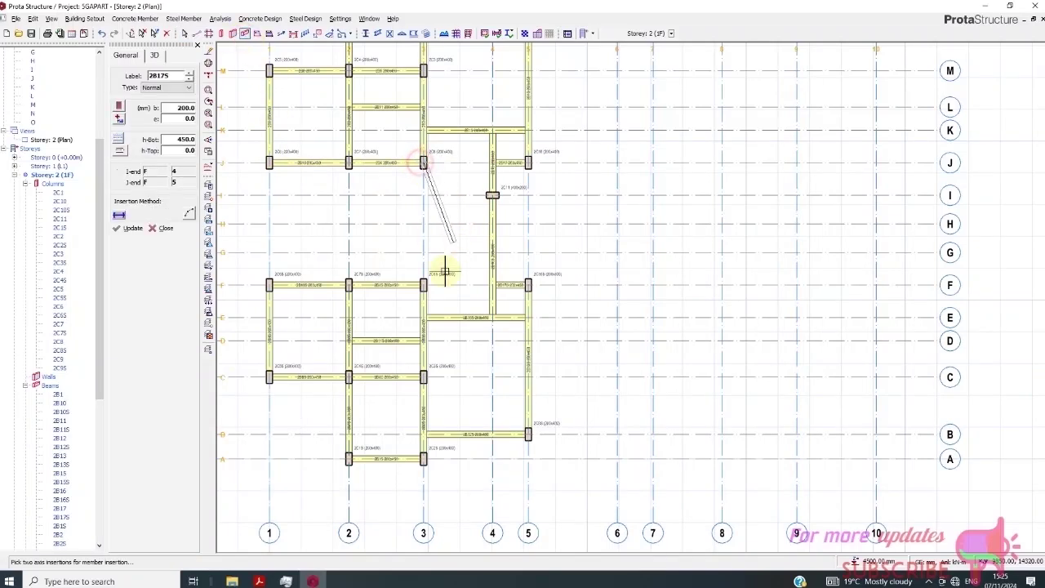
pyautogui.click(423, 285)
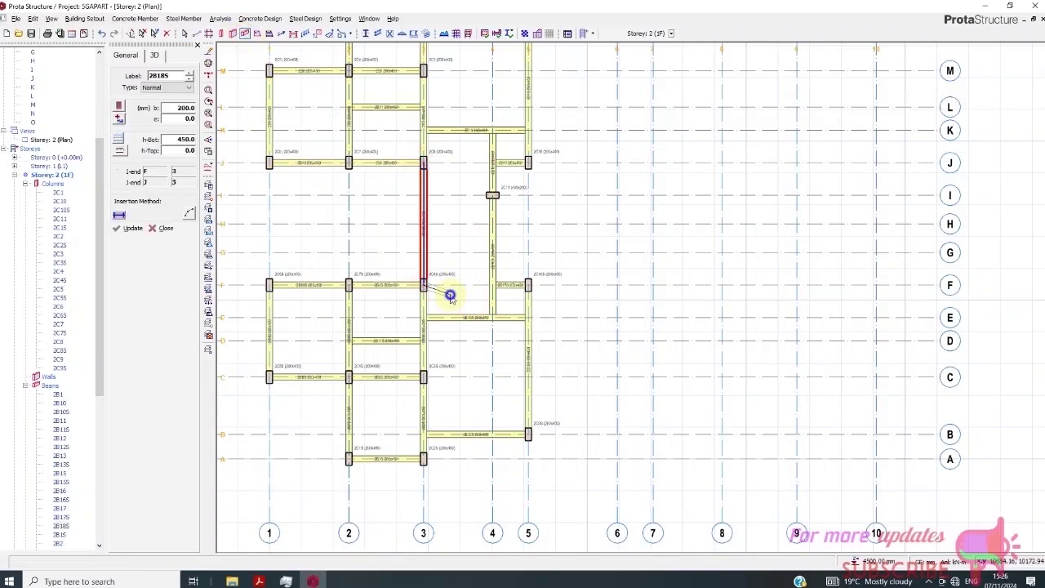
pyautogui.rightClick(471, 297)
pyautogui.press('Escape')
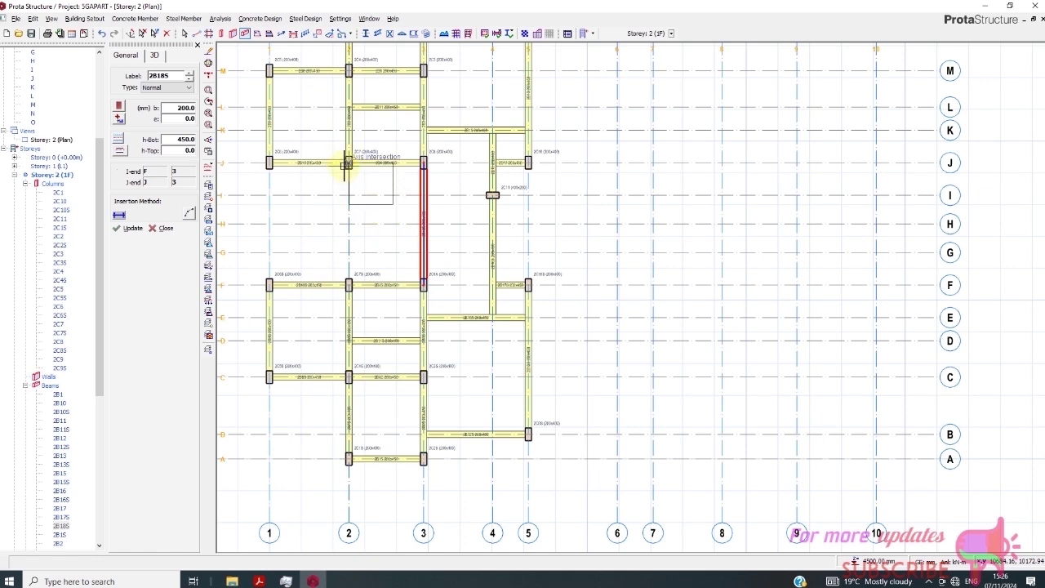
# Insert 200 x 450 mm beams on axis 2 between J and F, and on axis H between 2 and 3.
pyautogui.click(327, 208)
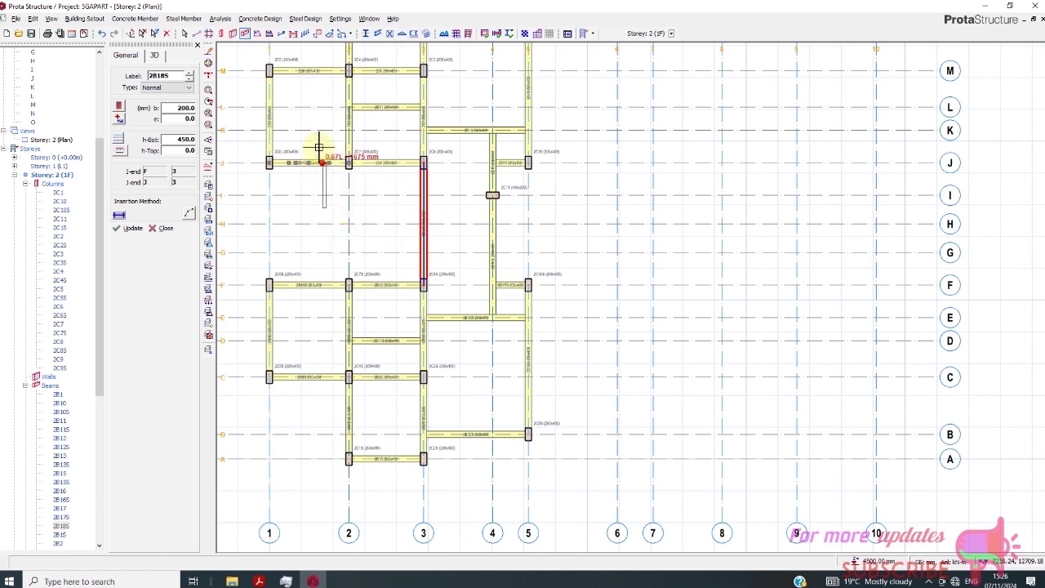
pyautogui.click(329, 170)
pyautogui.click(329, 146)
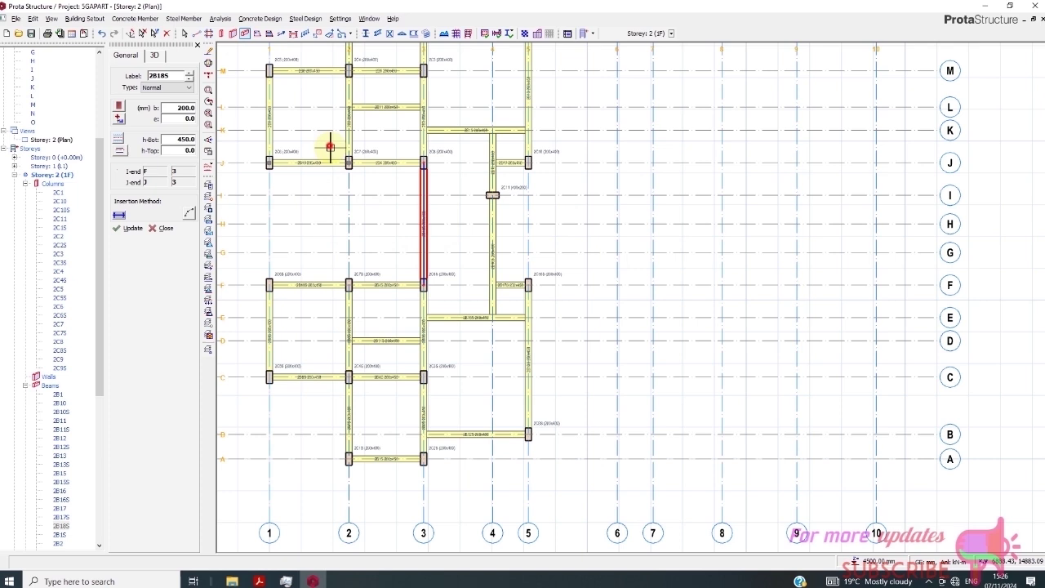
pyautogui.click(377, 304)
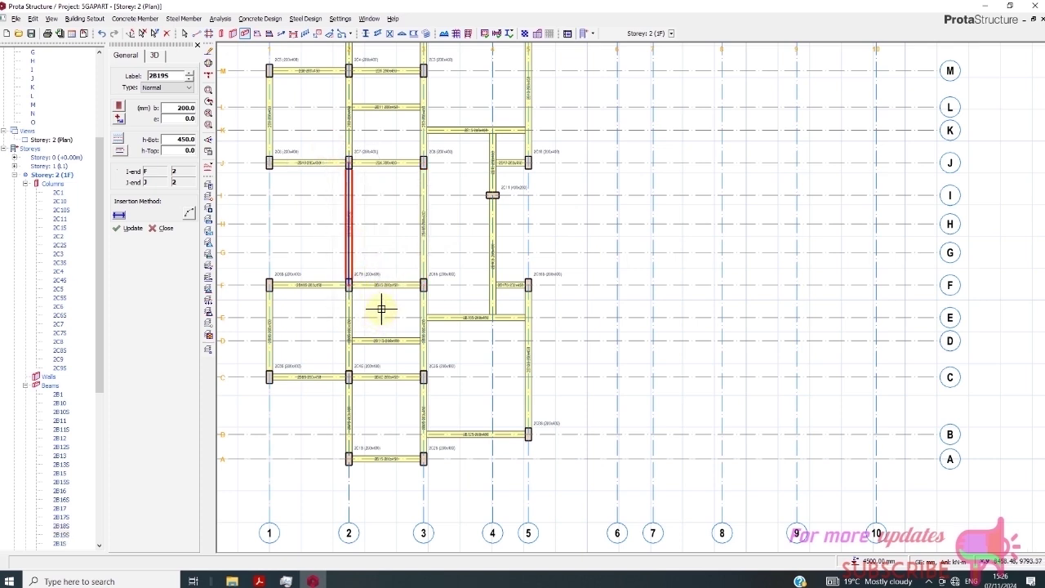
pyautogui.click(319, 209)
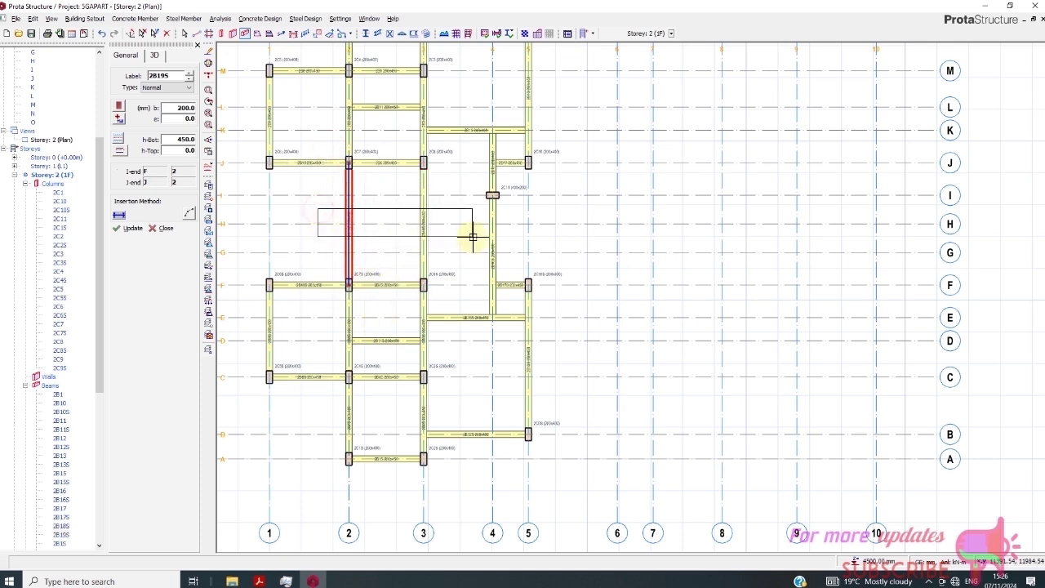
pyautogui.click(473, 237)
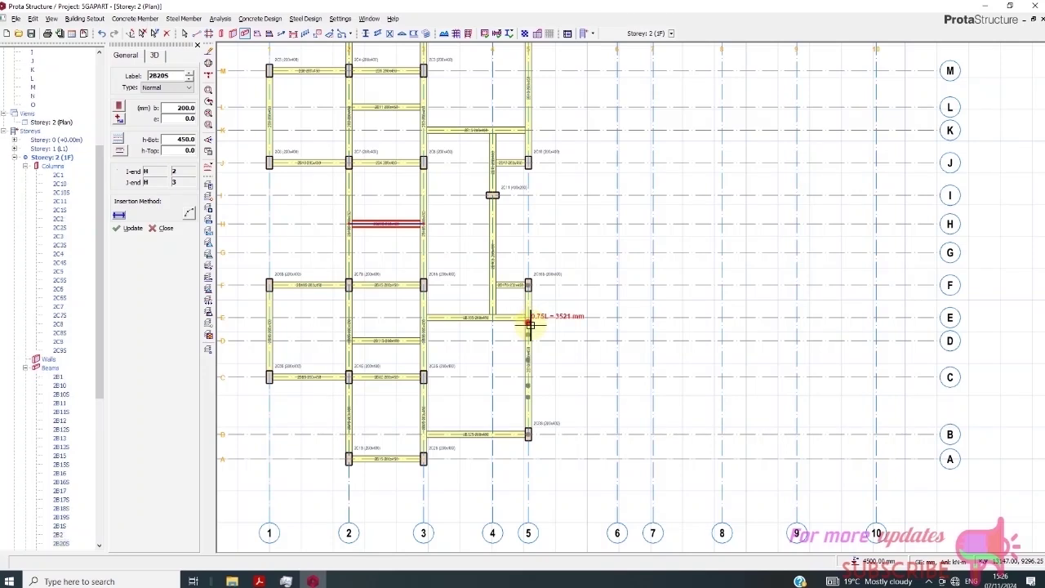
# Insert 200 x 450 mm beams between axes 3 and 4 on axes G and I, and end beam insertion.
pyautogui.click(399, 244)
pyautogui.click(503, 269)
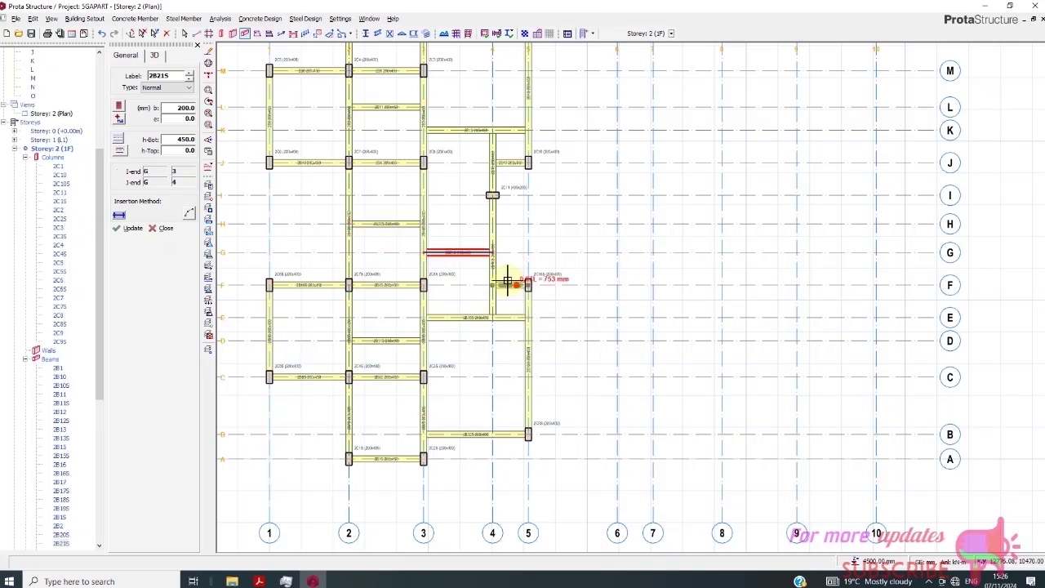
pyautogui.scroll(2, 455, 237)
pyautogui.click(390, 173)
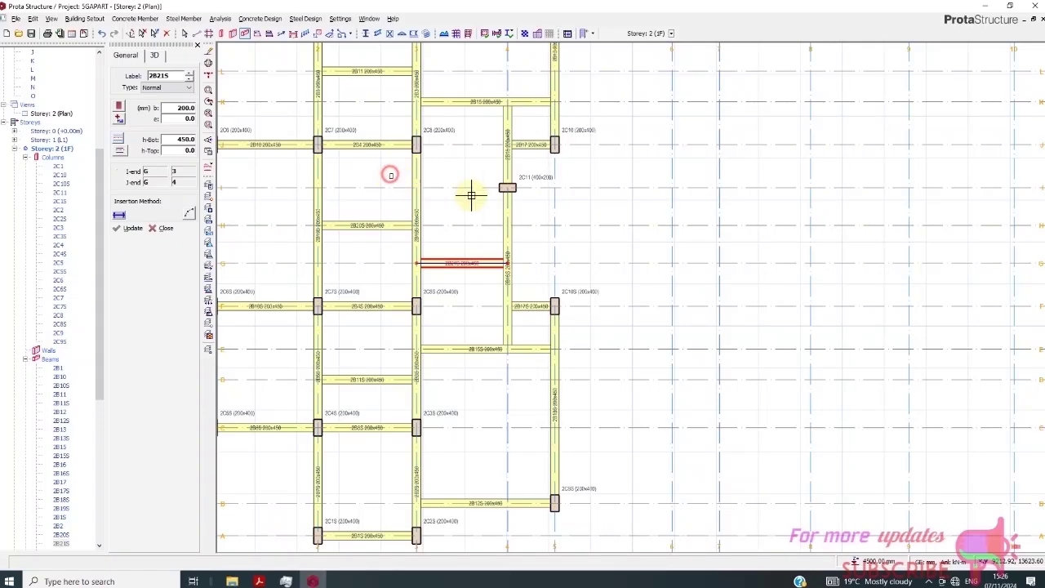
pyautogui.click(523, 198)
pyautogui.scroll(-2, 539, 303)
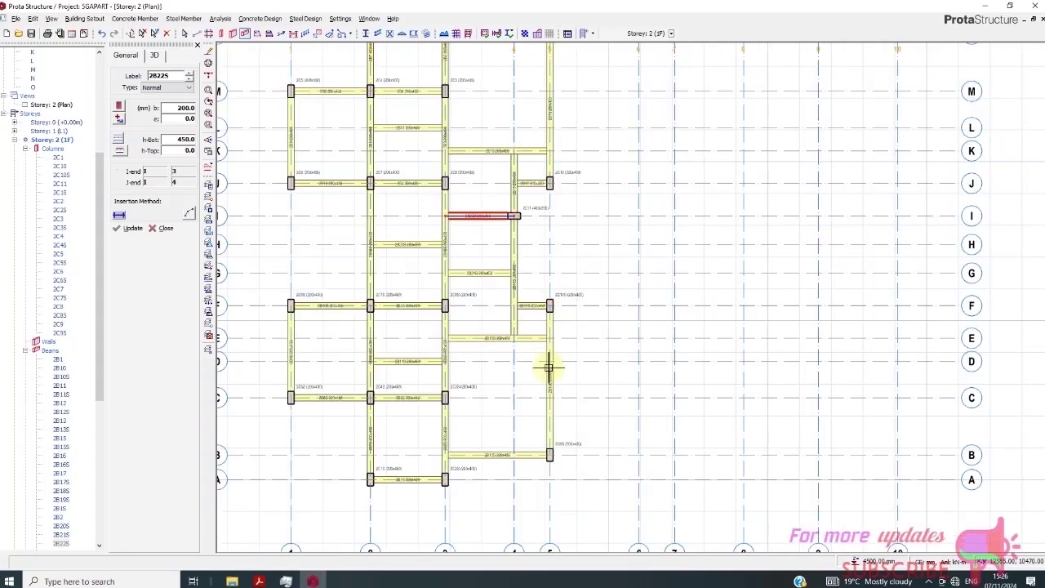
pyautogui.scroll(-1, 498, 334)
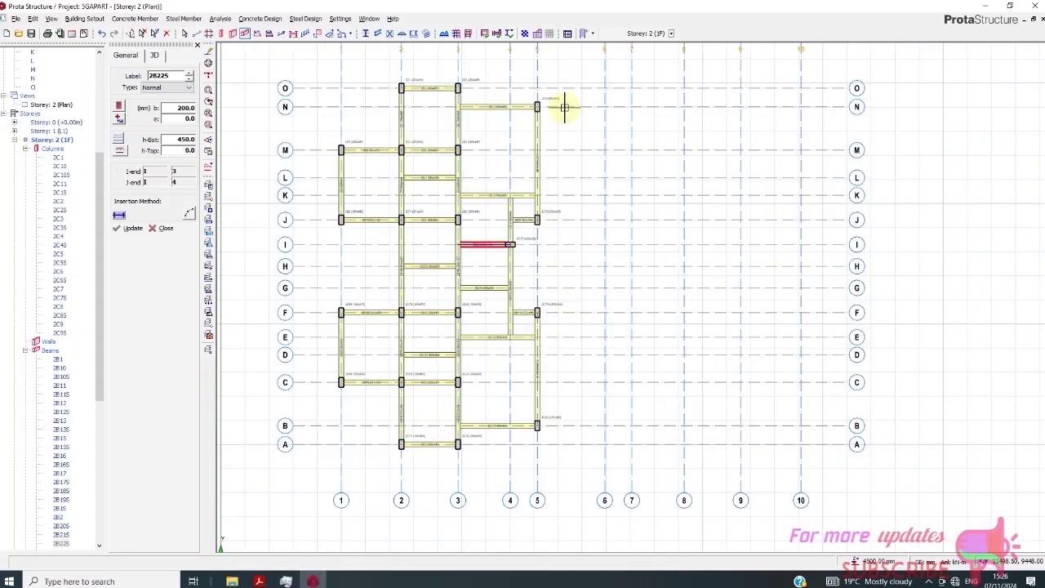
pyautogui.press('Escape')
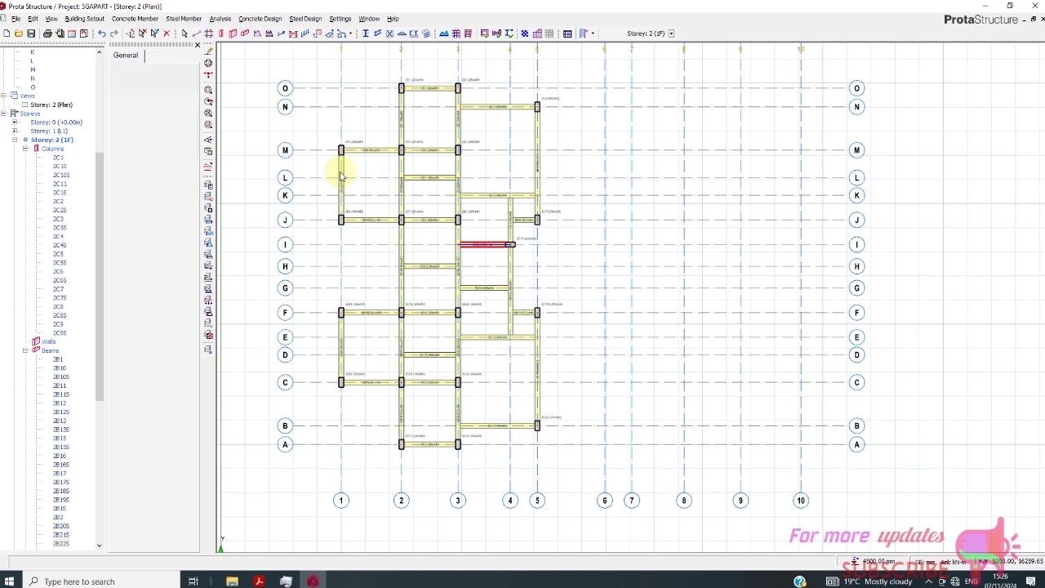
pyautogui.click(605, 133)
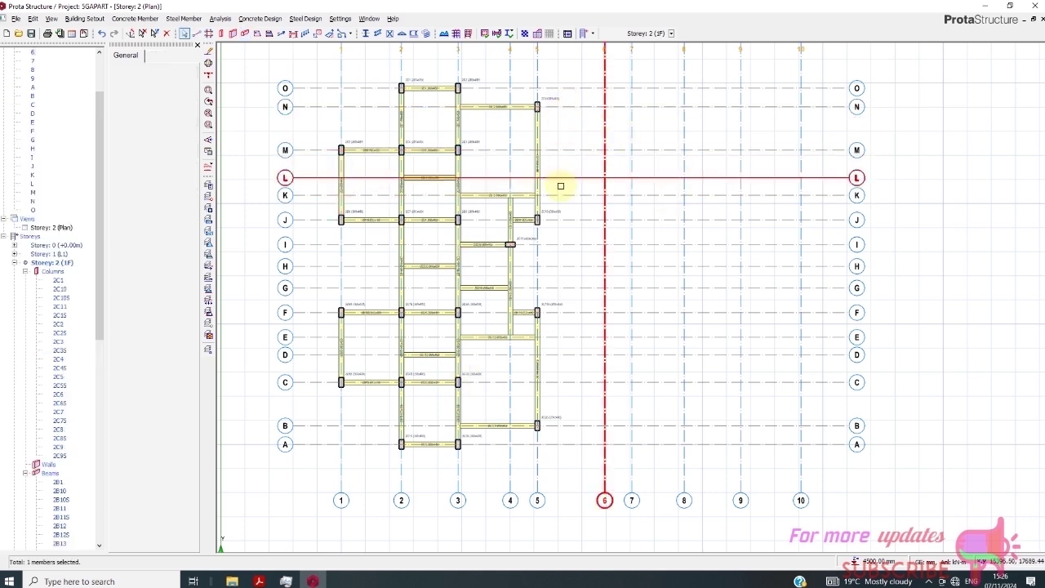
pyautogui.scroll(-1, 560, 182)
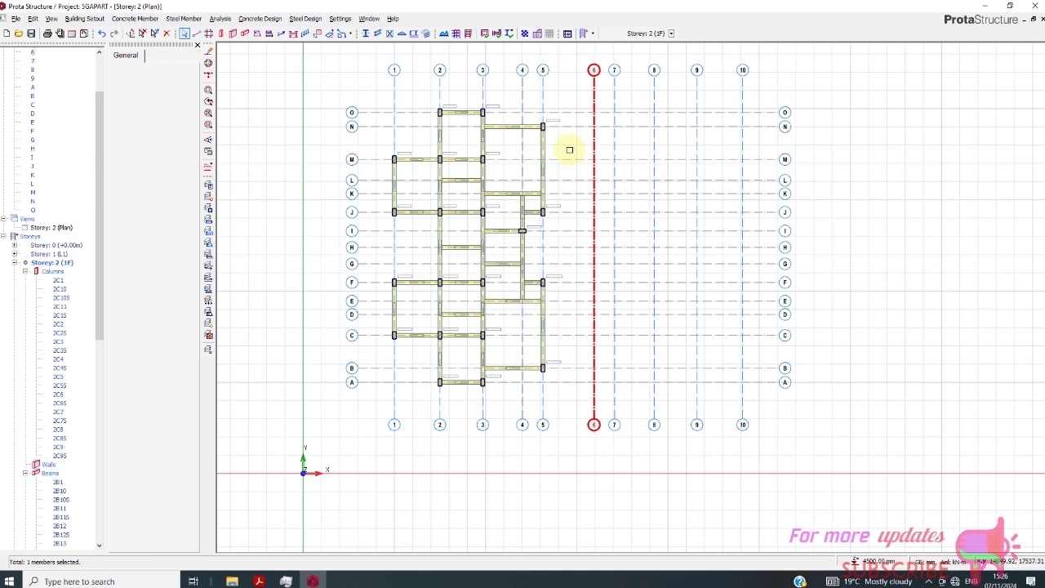
pyautogui.rightClick(570, 147)
pyautogui.click(596, 177)
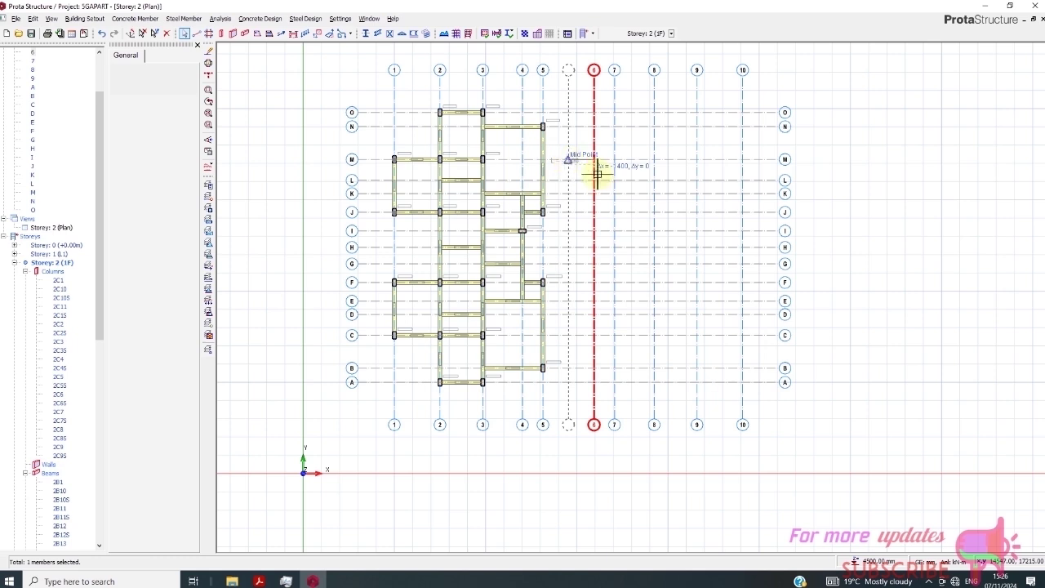
pyautogui.press('Escape')
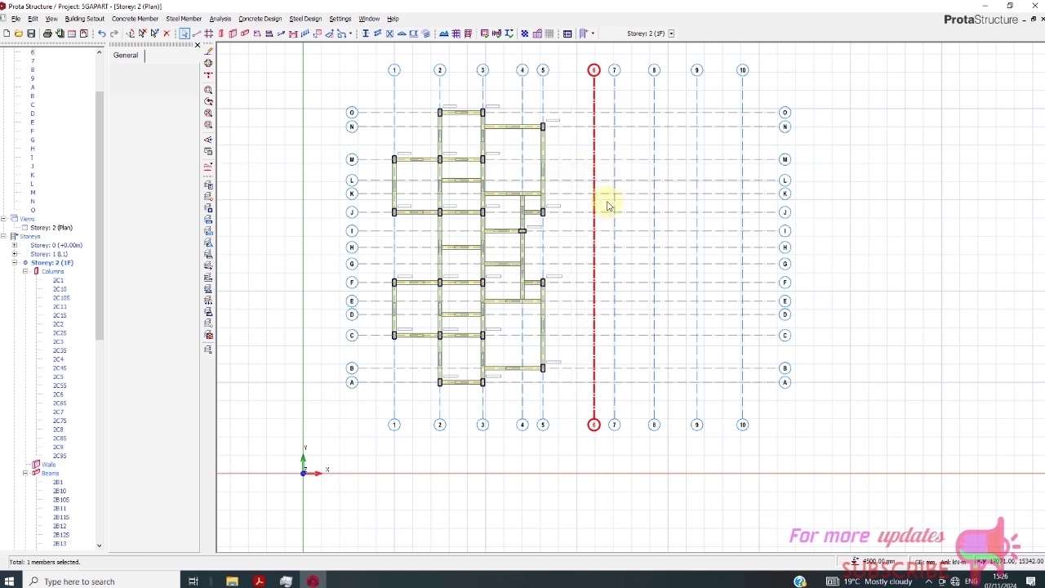
pyautogui.moveTo(349, 95); pyautogui.dragTo(564, 410)
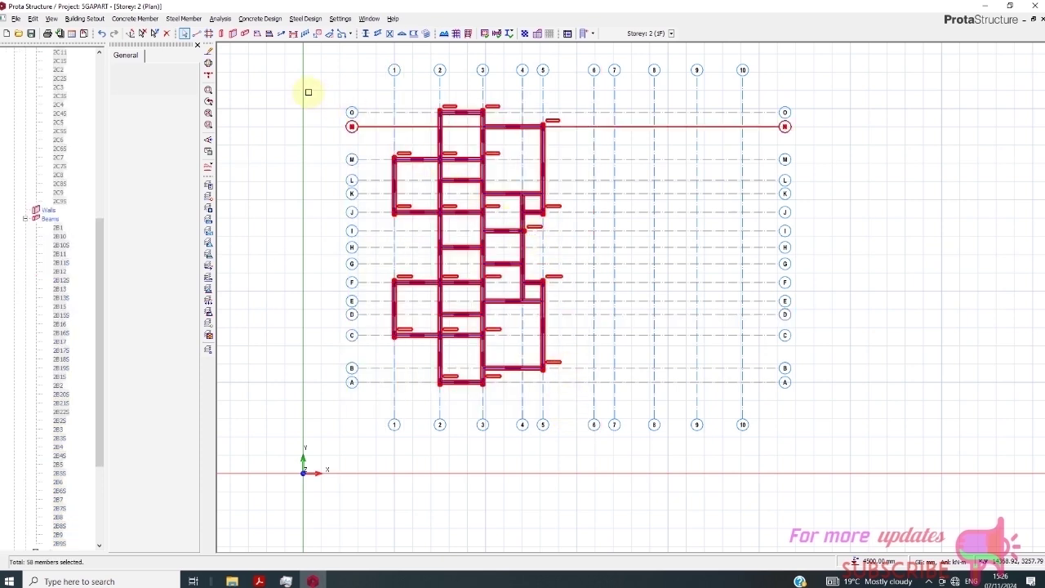
pyautogui.rightClick(278, 83)
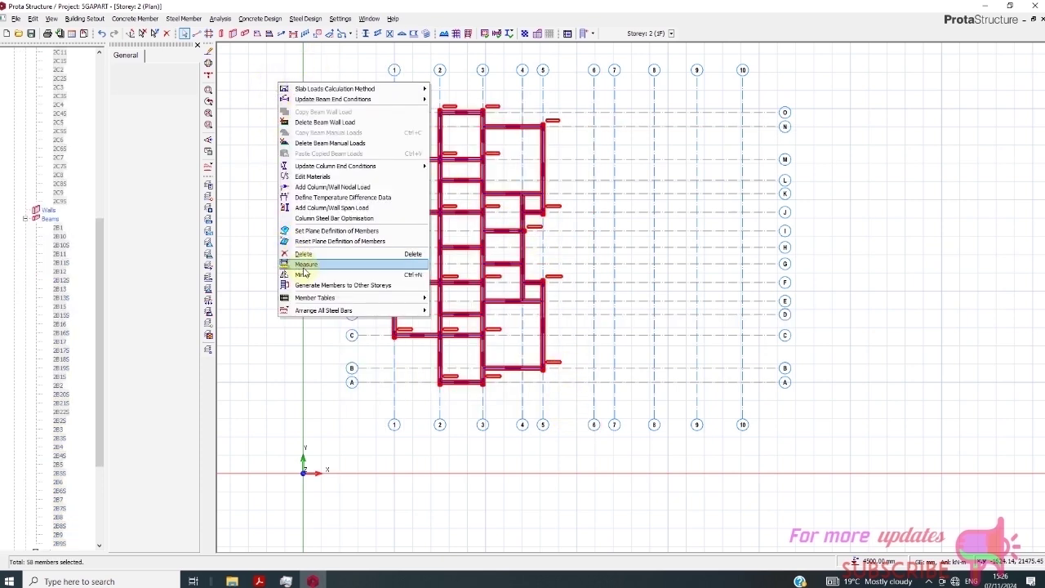
pyautogui.click(303, 276)
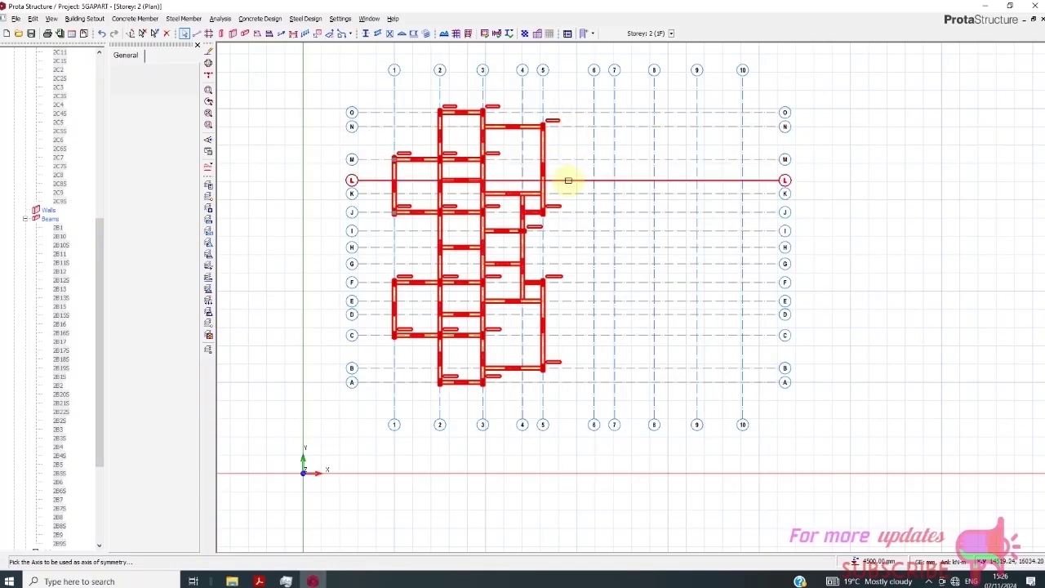
pyautogui.click(579, 247)
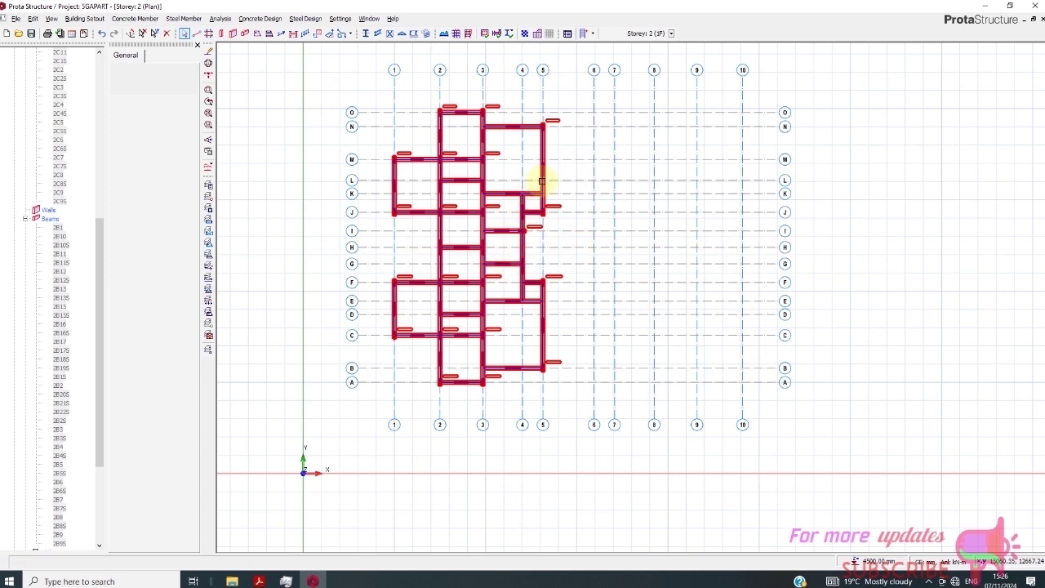
# Offset axis 6 by 1400 mm towards axis 5 to create a new axis midway between them.
pyautogui.click(593, 158)
pyautogui.rightClick(574, 149)
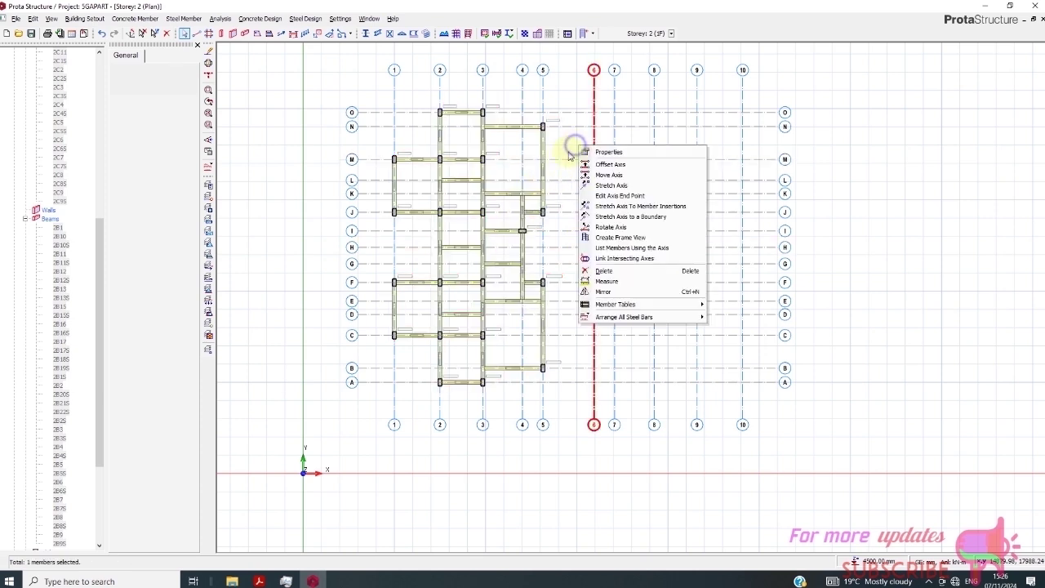
pyautogui.click(608, 168)
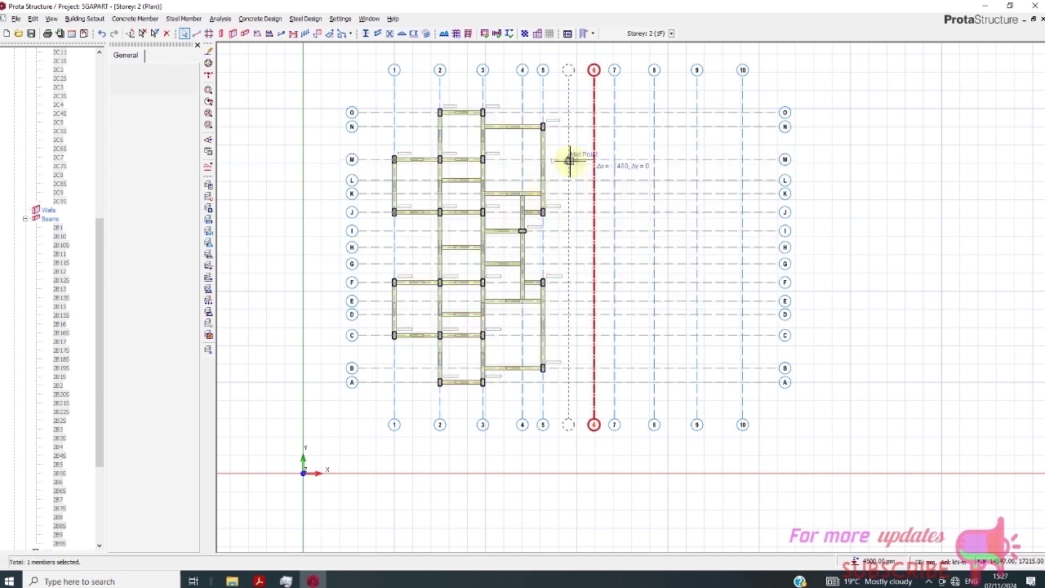
pyautogui.click(568, 162)
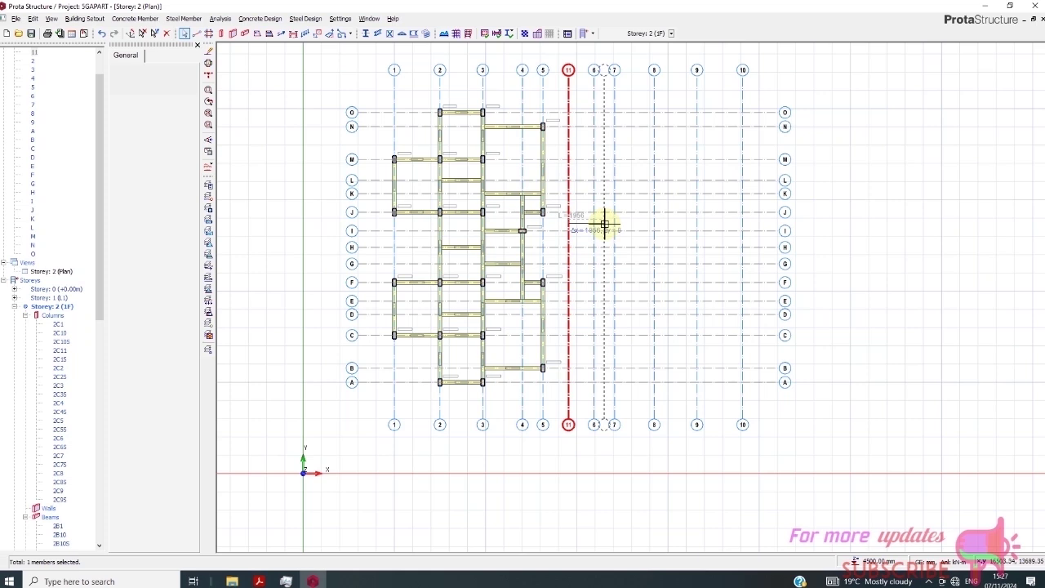
pyautogui.press('Escape')
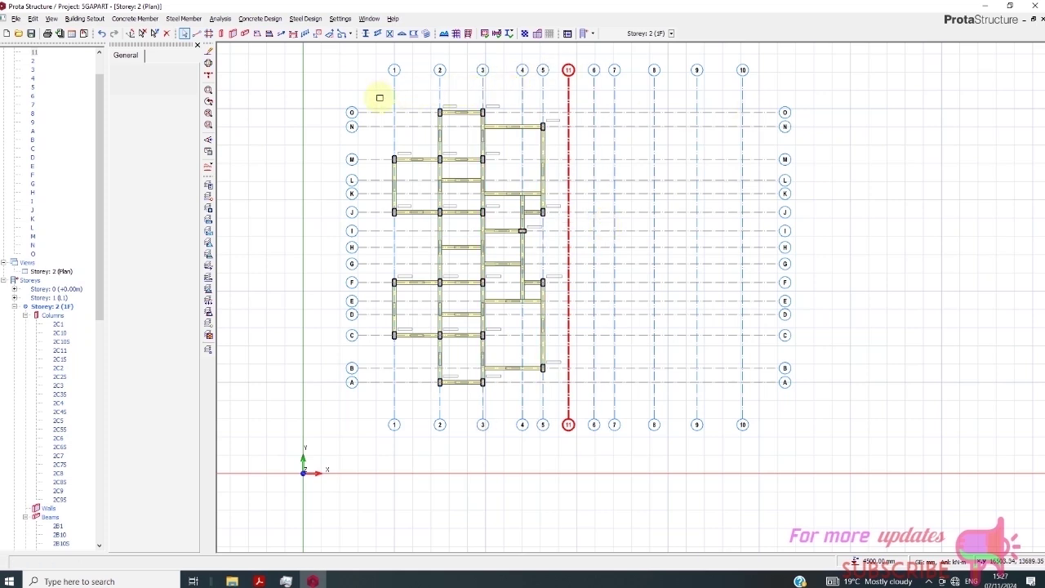
pyautogui.moveTo(379, 97); pyautogui.dragTo(554, 402)
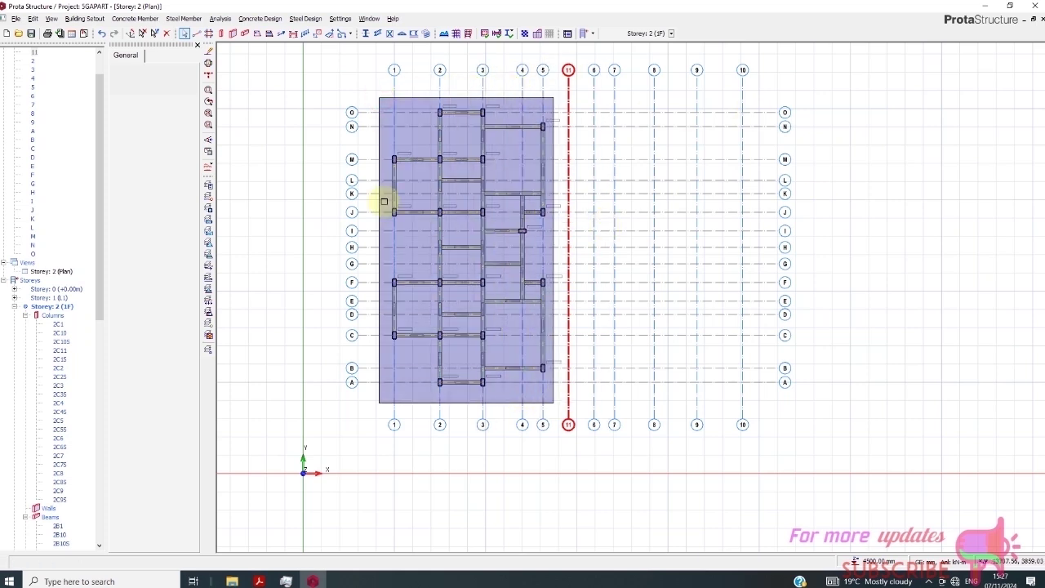
pyautogui.rightClick(317, 112)
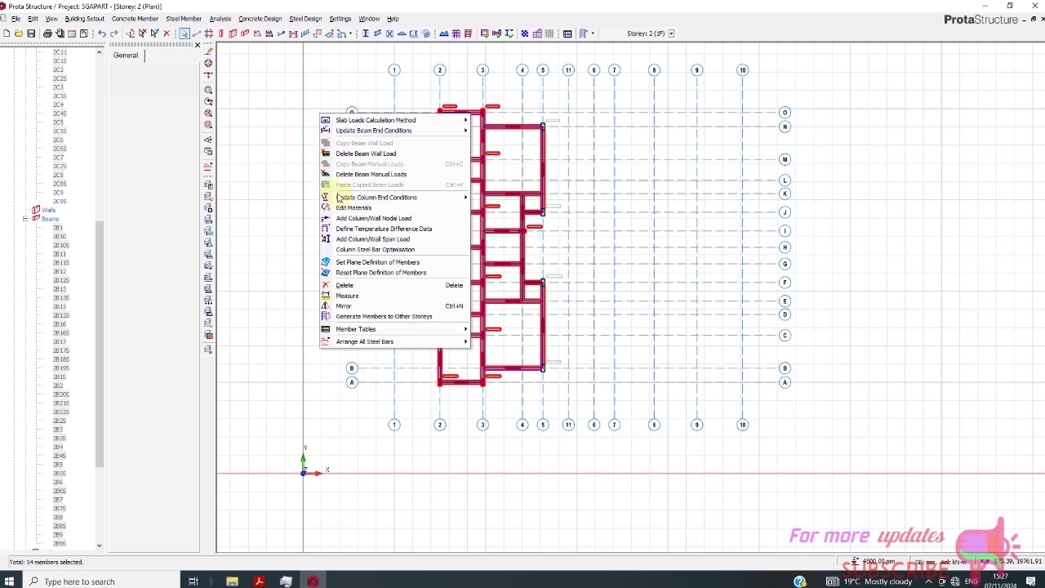
pyautogui.click(362, 306)
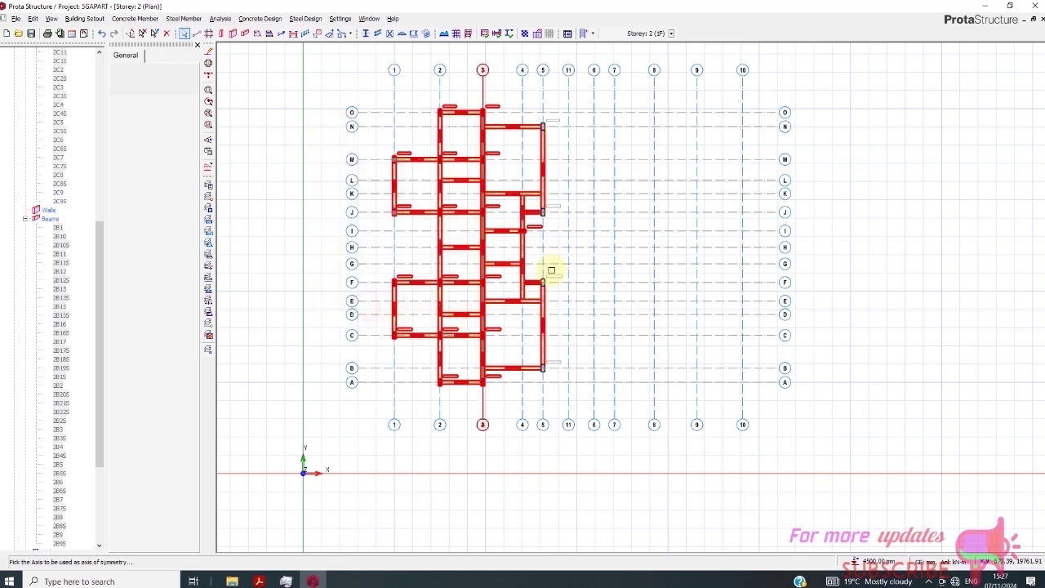
pyautogui.click(567, 137)
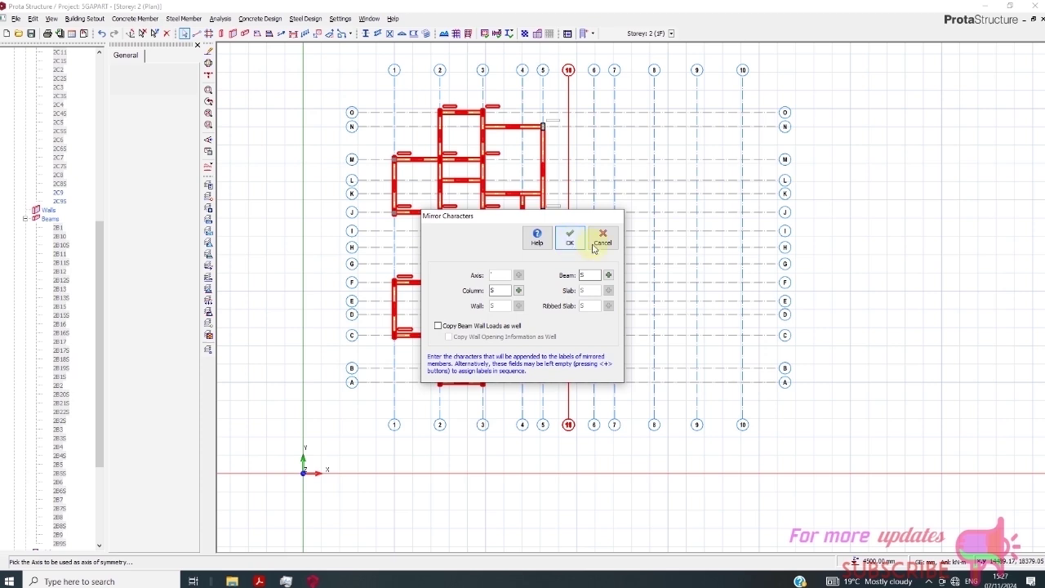
pyautogui.click(602, 237)
# Open the wall load for editing on the axis C beam between axes 1 and 2, and choose 140 Block Wall.
pyautogui.scroll(1, 434, 385)
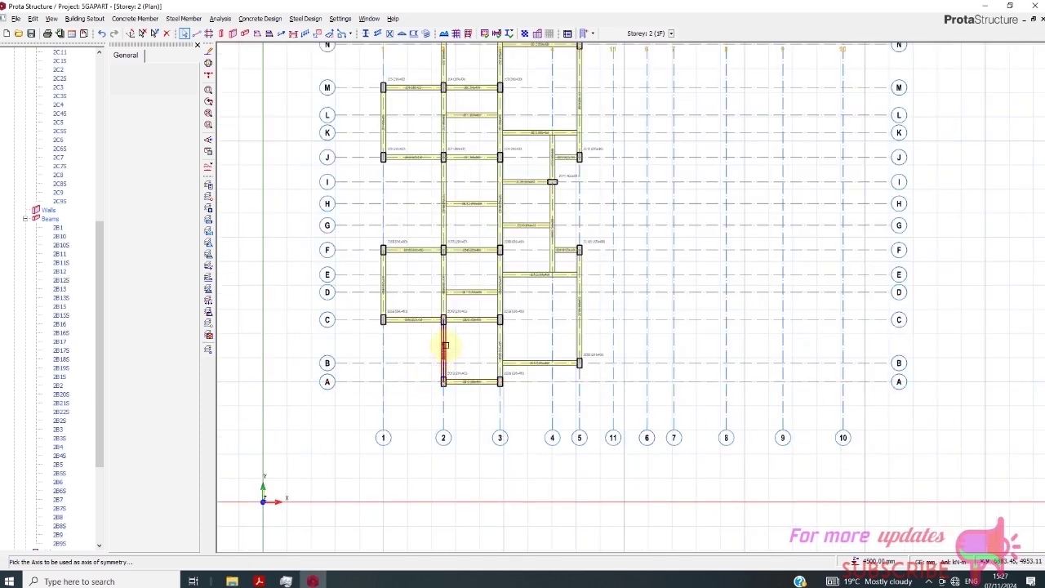
pyautogui.click(415, 324)
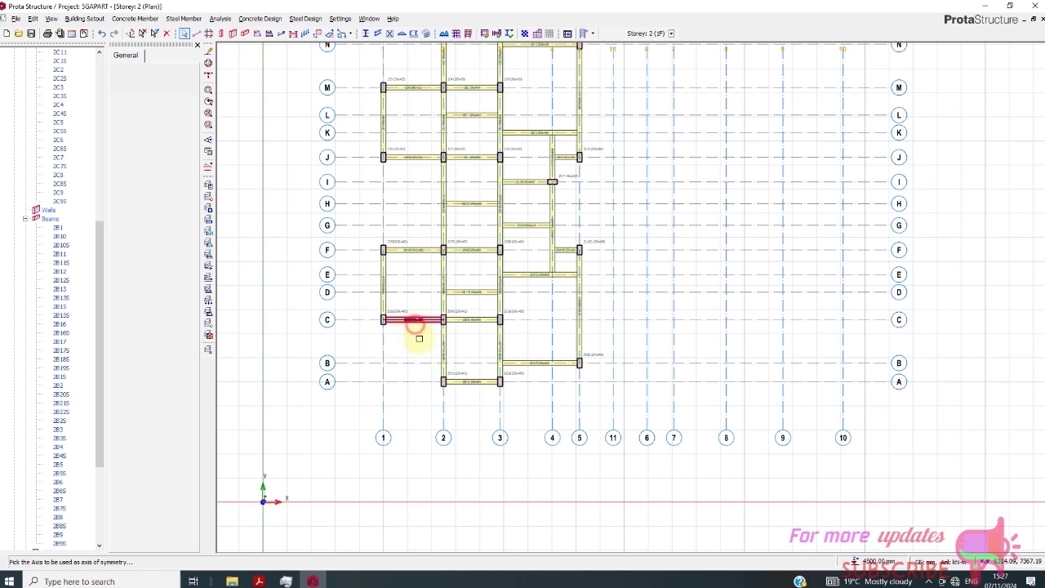
pyautogui.rightClick(418, 335)
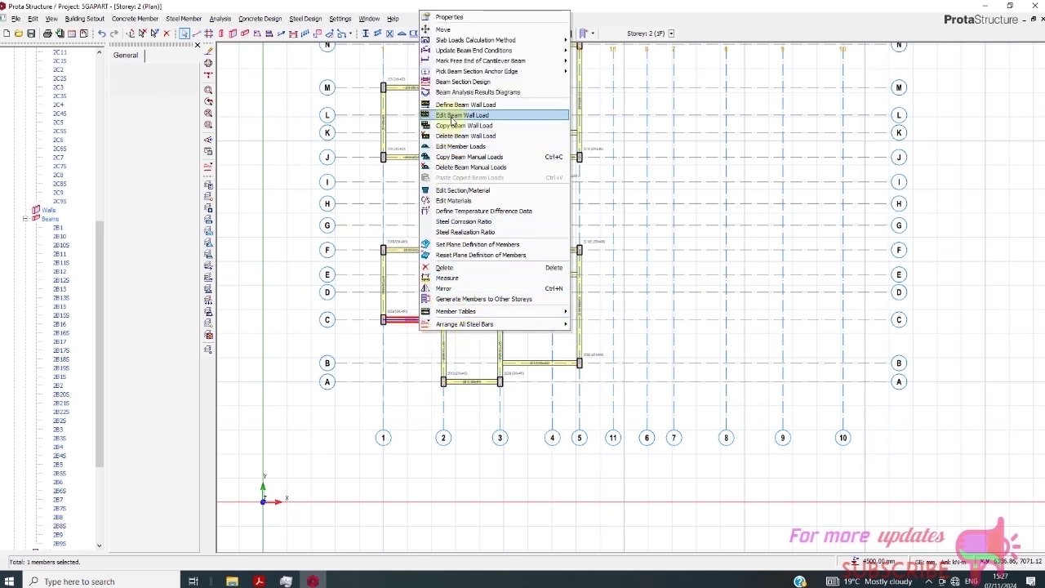
pyautogui.click(454, 117)
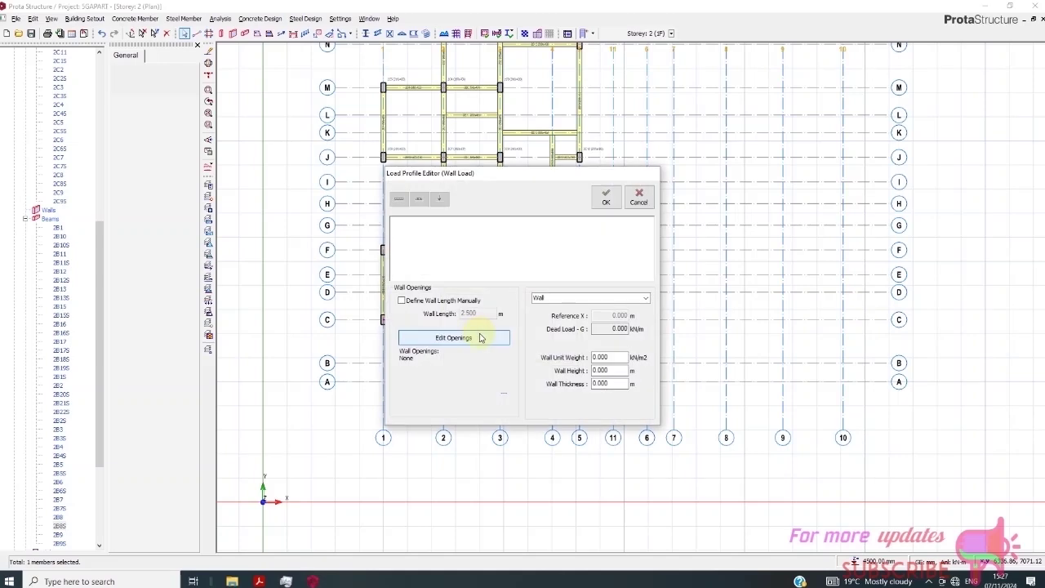
pyautogui.click(630, 297)
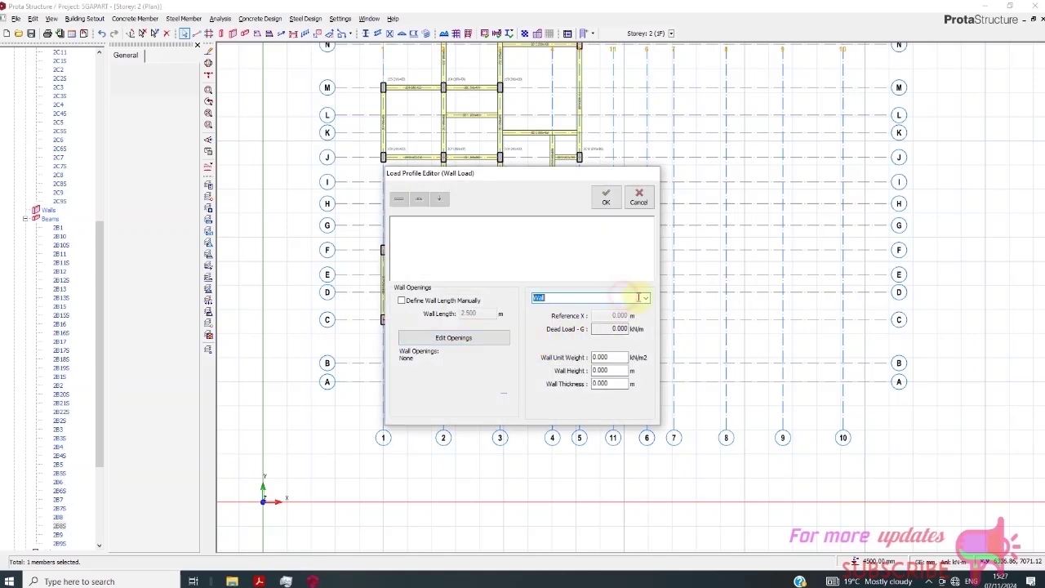
pyautogui.click(645, 298)
pyautogui.click(606, 365)
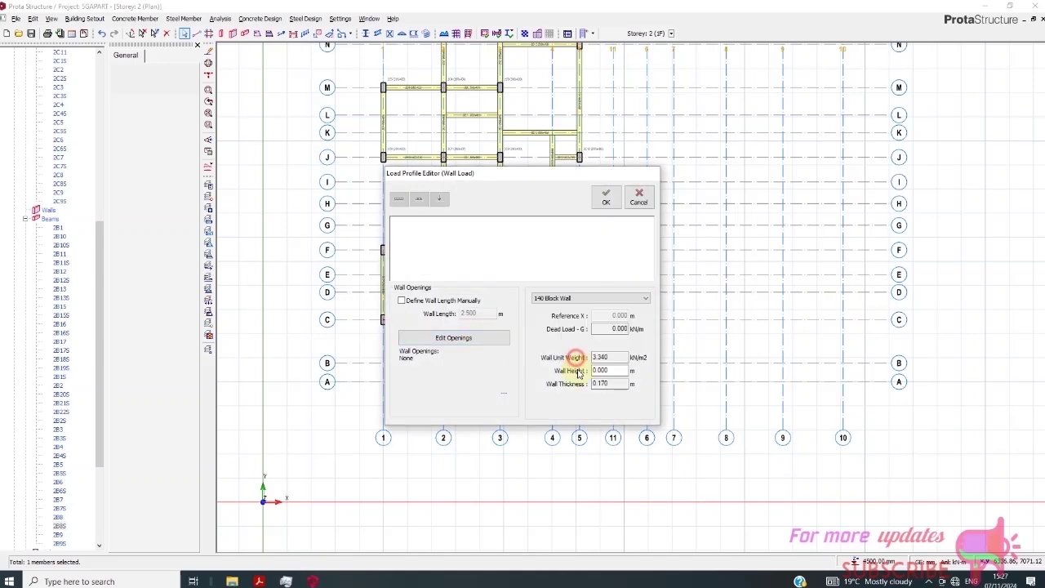
# Set the wall height of the beam's wall load to 2.4 m.
pyautogui.moveTo(615, 370); pyautogui.dragTo(566, 373)
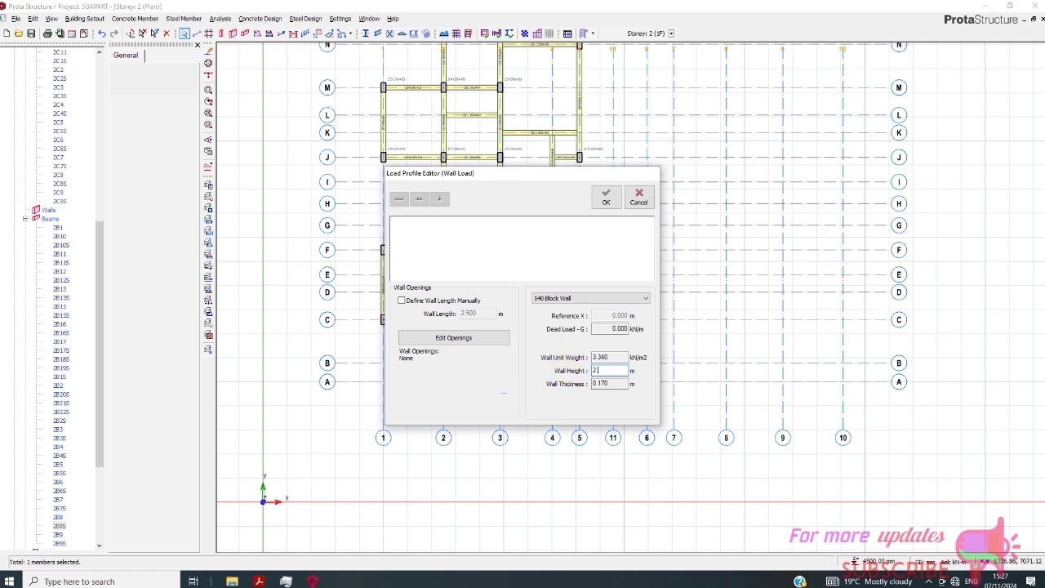
pyautogui.write('2.4')
pyautogui.click(600, 391)
# Try a wall height of 3 m for the wall load, and return it to 2.4 m.
pyautogui.moveTo(615, 370); pyautogui.dragTo(576, 372)
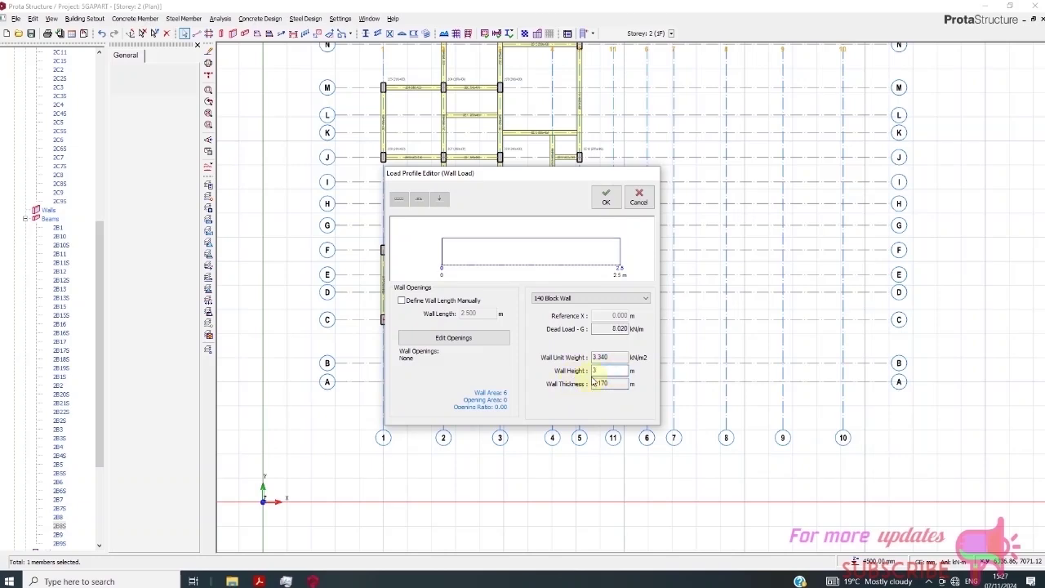
pyautogui.doubleClick(613, 383)
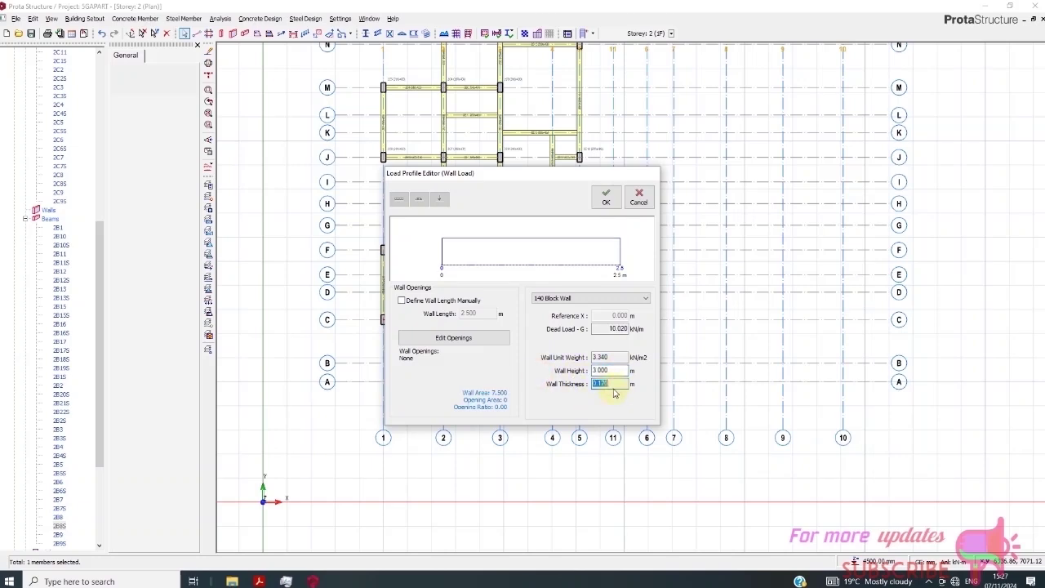
pyautogui.moveTo(609, 370); pyautogui.dragTo(596, 371)
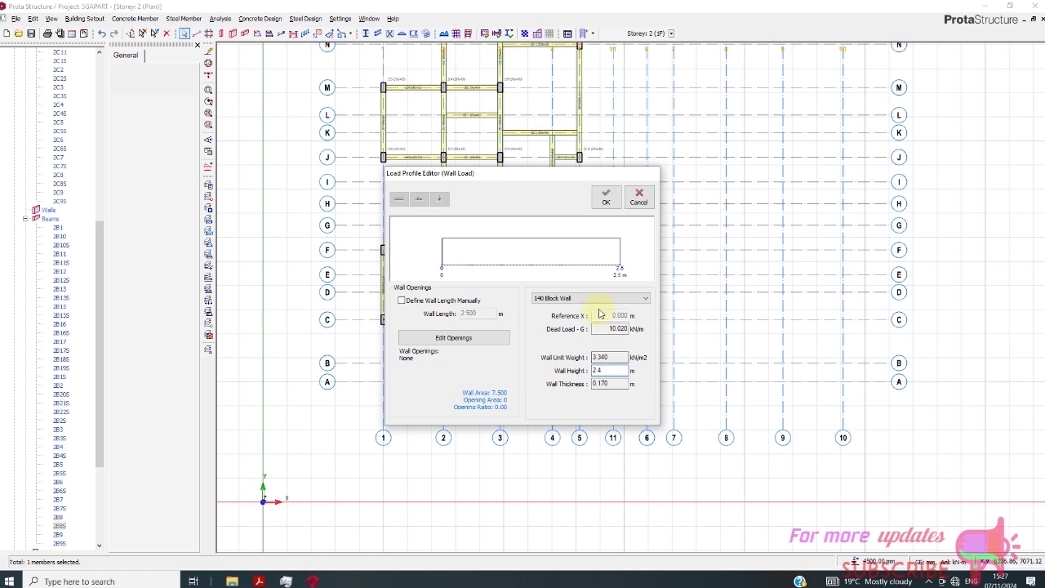
pyautogui.click(603, 360)
pyautogui.click(605, 386)
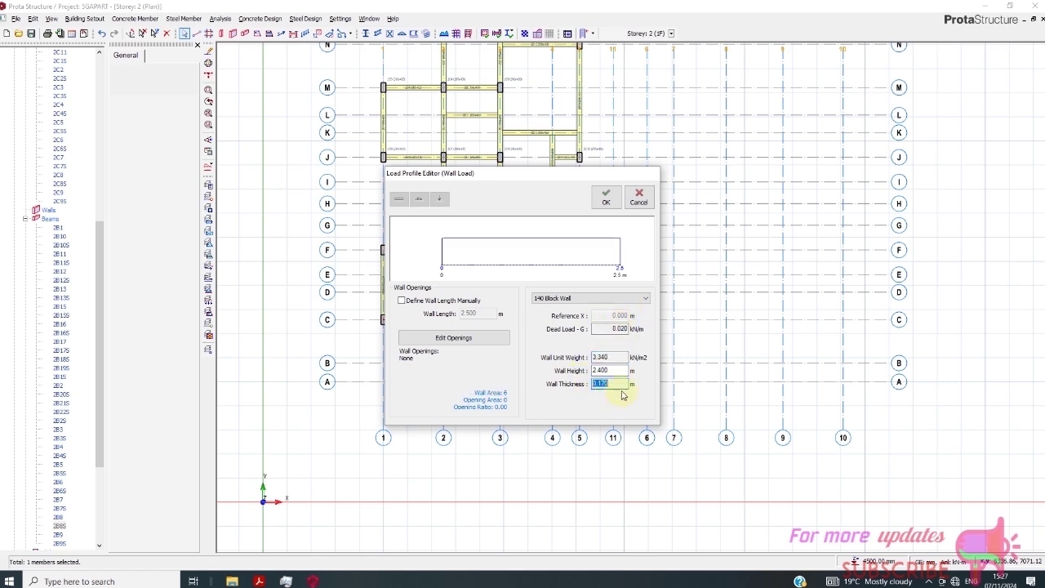
# Try 200 Brick Wall - Singapore as the wall type, and switch it to 200 Brick Wall - Malaysia.
pyautogui.click(627, 298)
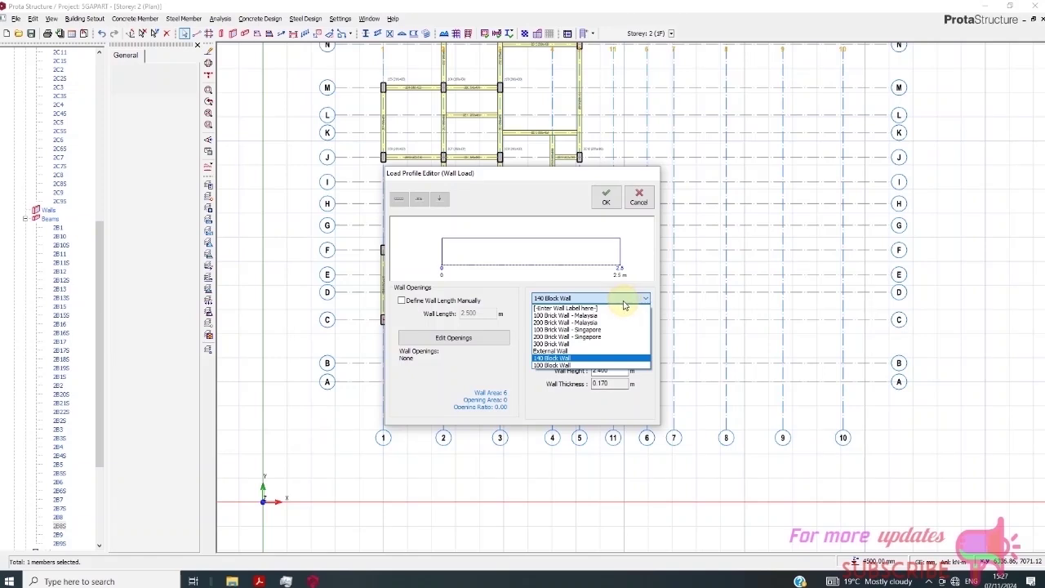
pyautogui.click(603, 336)
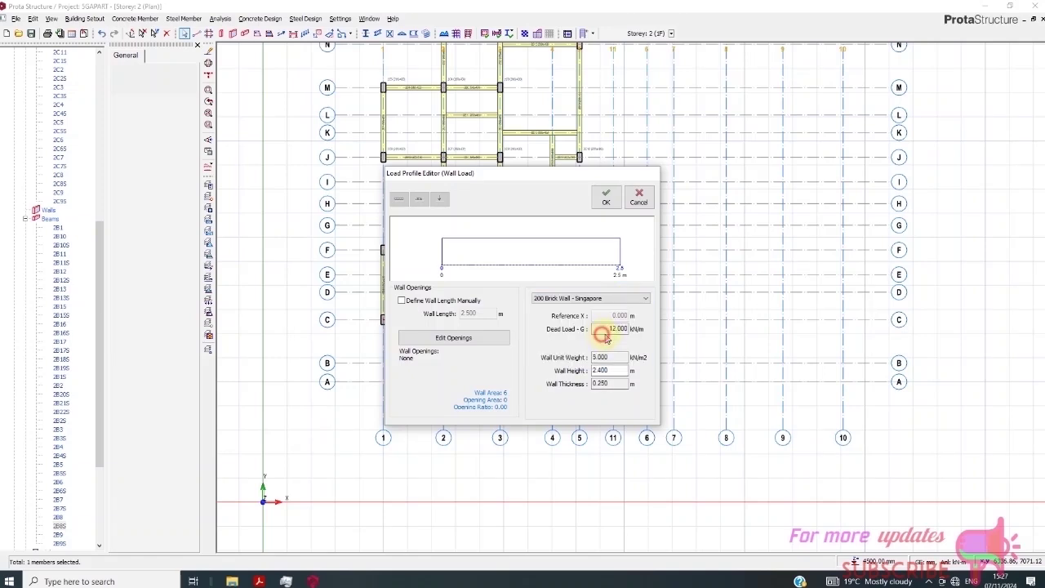
pyautogui.click(636, 299)
pyautogui.click(629, 322)
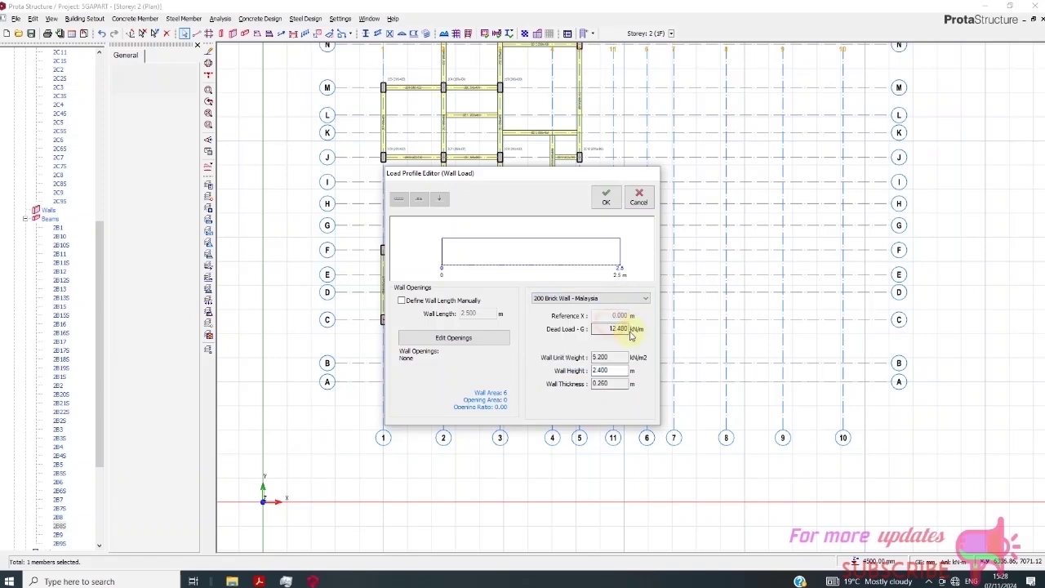
# Change the beam's wall load to 200 Brick Wall - Singapore with a wall height of 2 m, and accept it.
pyautogui.click(634, 299)
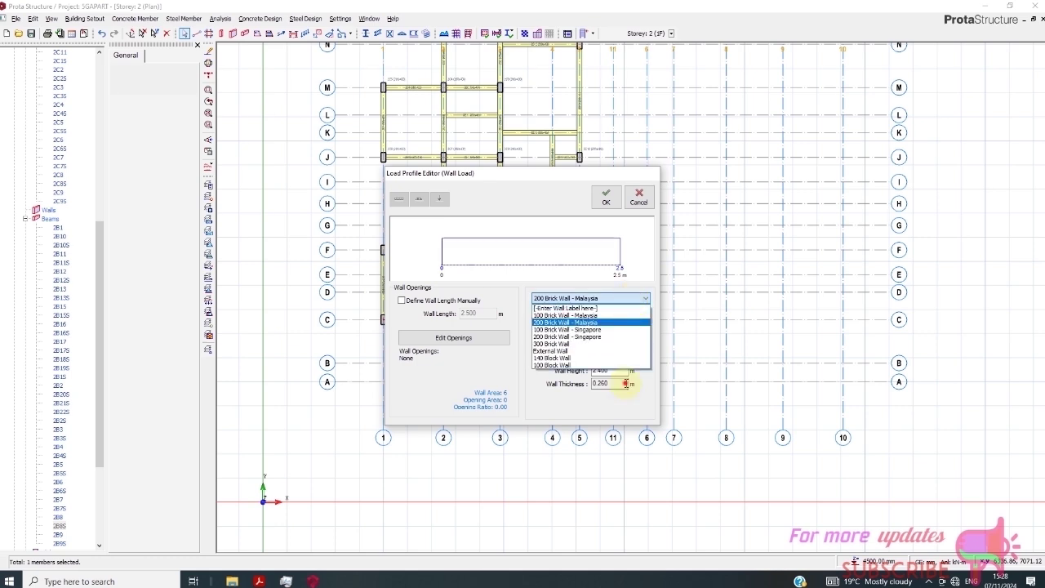
pyautogui.click(626, 383)
pyautogui.doubleClick(620, 372)
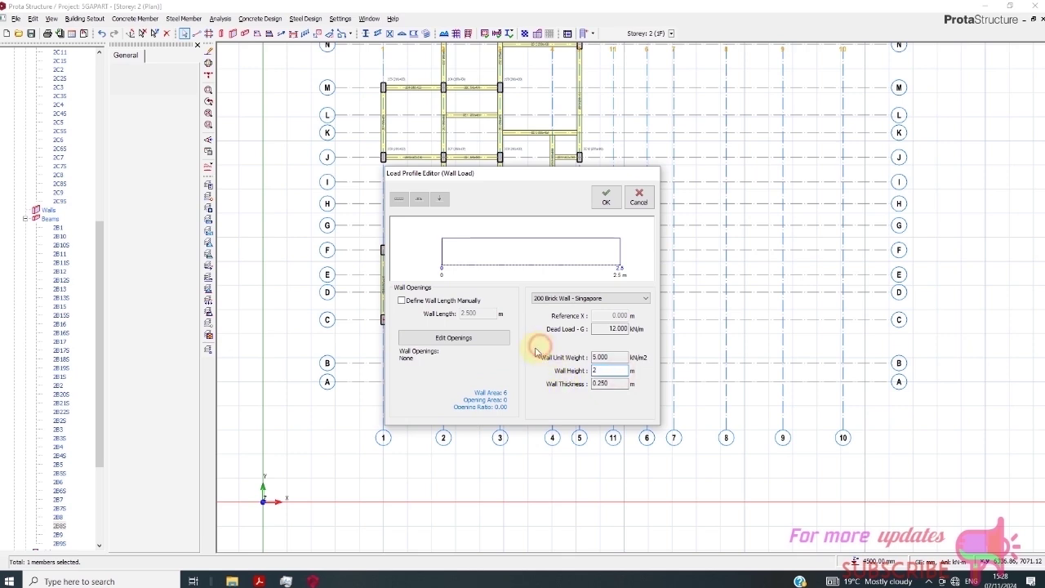
pyautogui.doubleClick(607, 384)
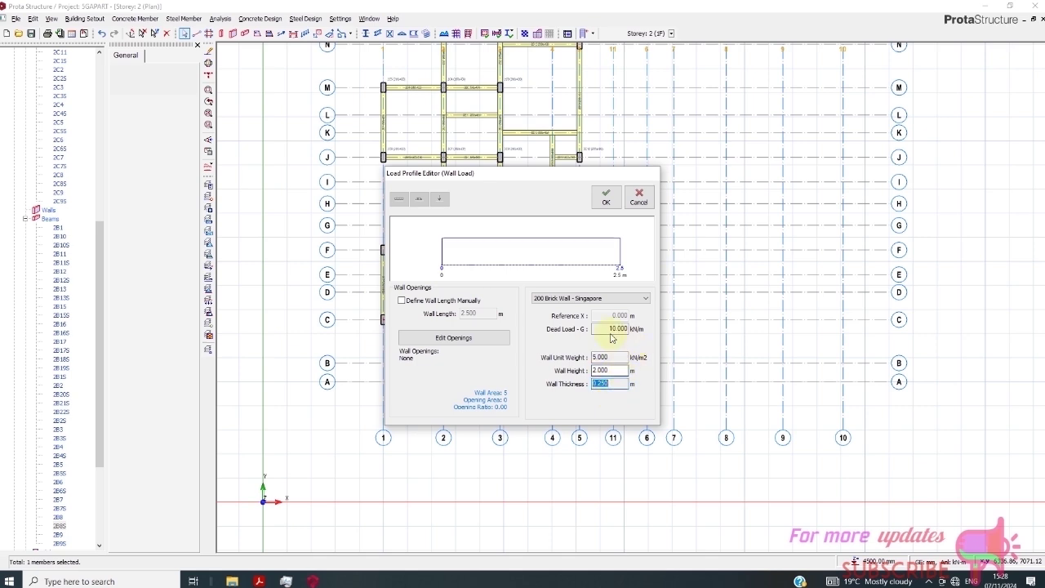
pyautogui.click(605, 202)
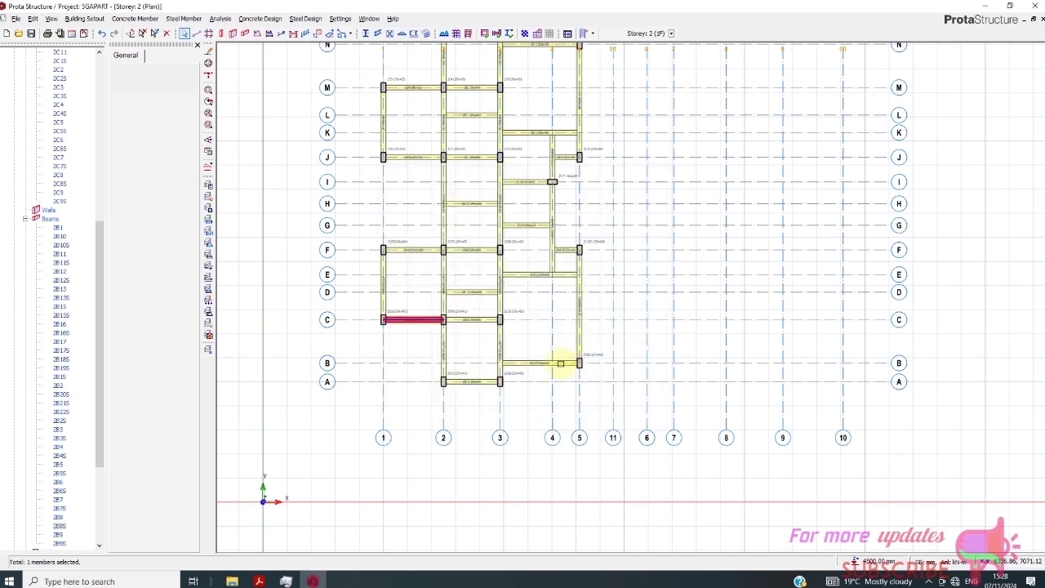
# Copy the wall load of the axis C beam and paste it onto all storey 2 beams, replacing their wall loads.
pyautogui.rightClick(413, 320)
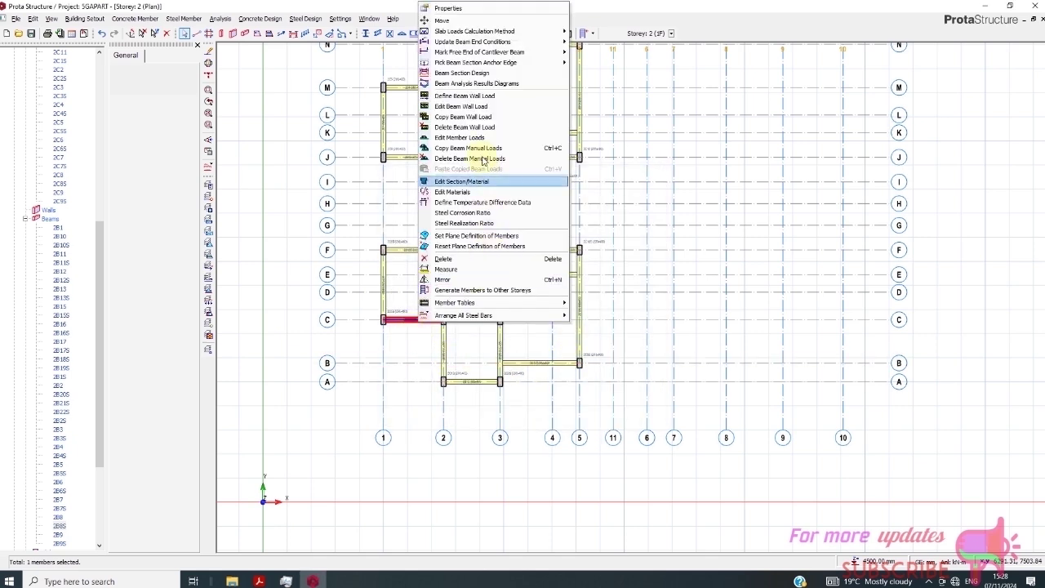
pyautogui.click(465, 119)
pyautogui.scroll(-5, 459, 331)
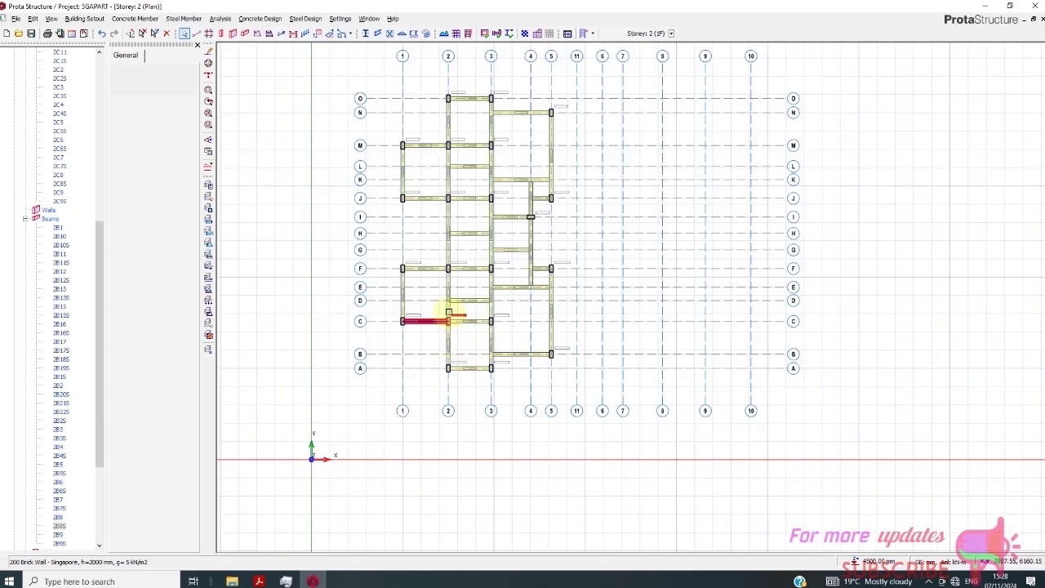
pyautogui.moveTo(368, 128); pyautogui.dragTo(617, 369)
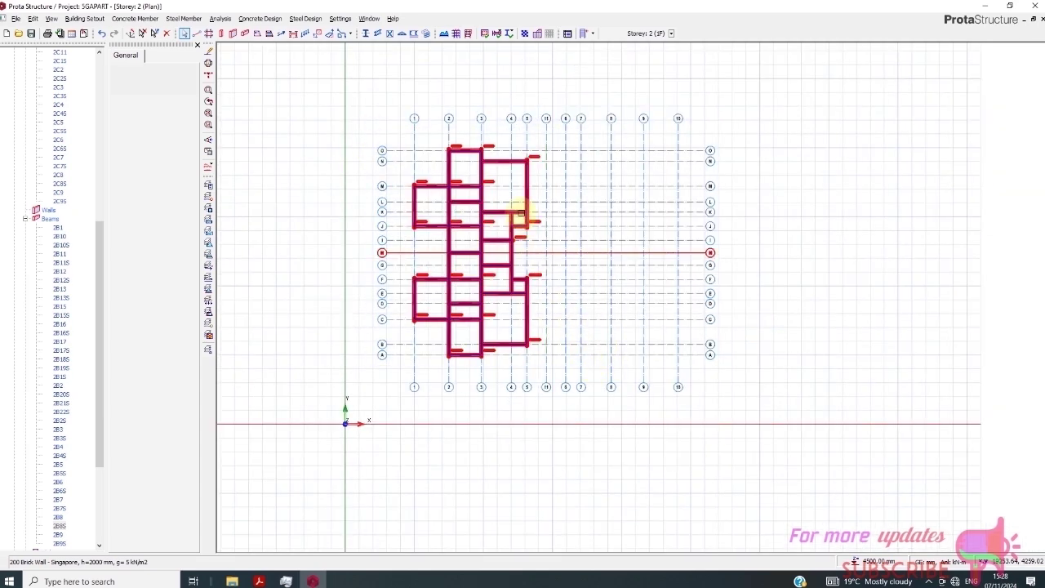
pyautogui.rightClick(532, 195)
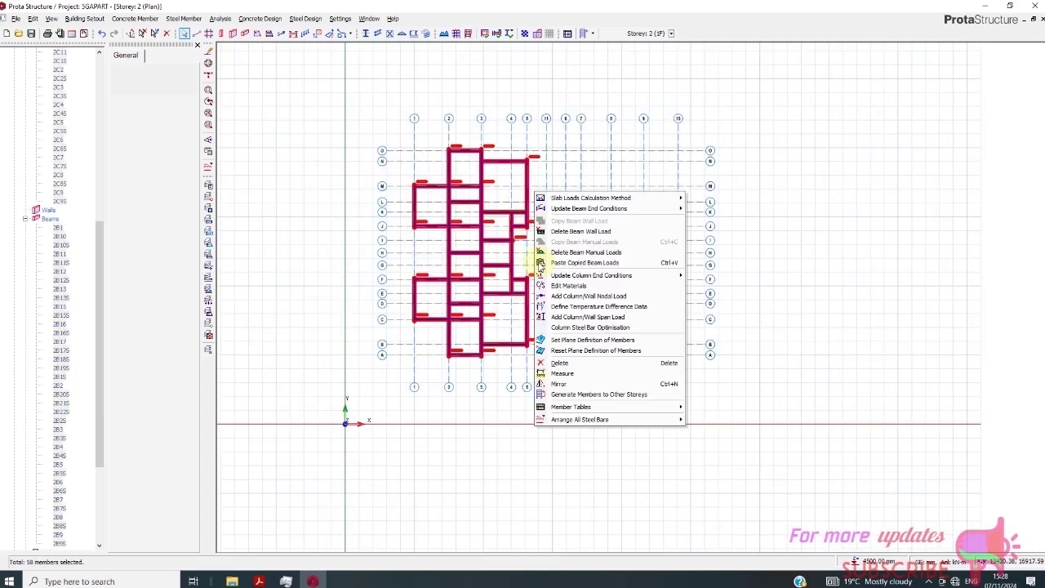
pyautogui.click(586, 264)
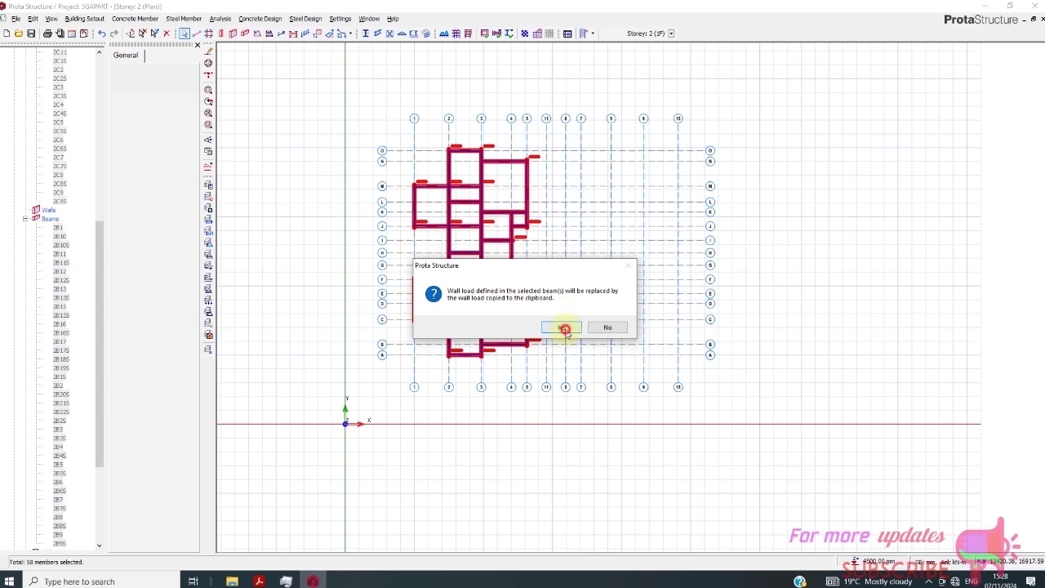
pyautogui.click(564, 327)
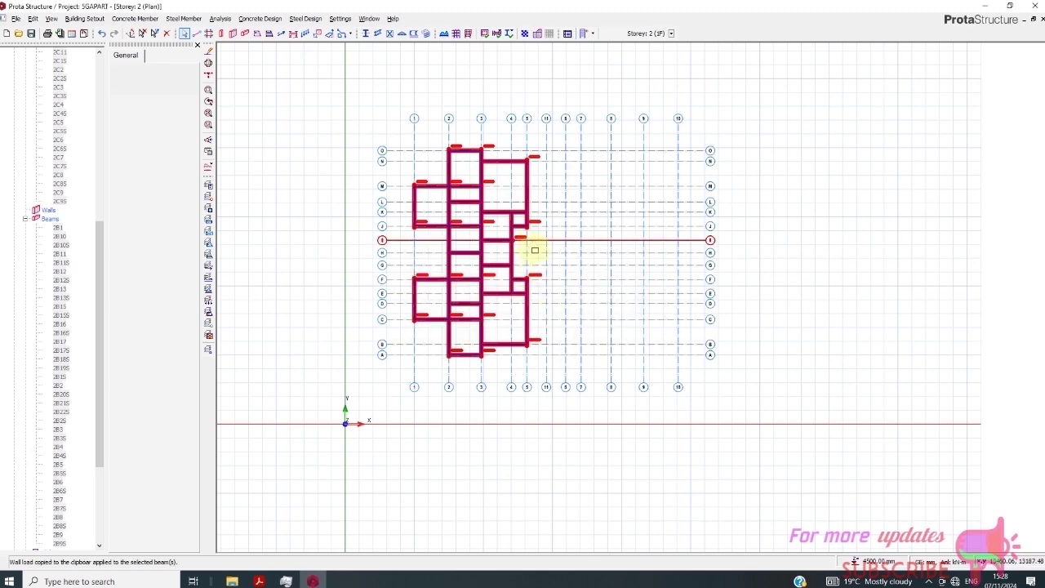
pyautogui.click(537, 249)
# Inspect the beam wall loads of storey 2 in a 3D view, and return to the plan view.
pyautogui.scroll(3, 497, 231)
pyautogui.scroll(-3, 482, 245)
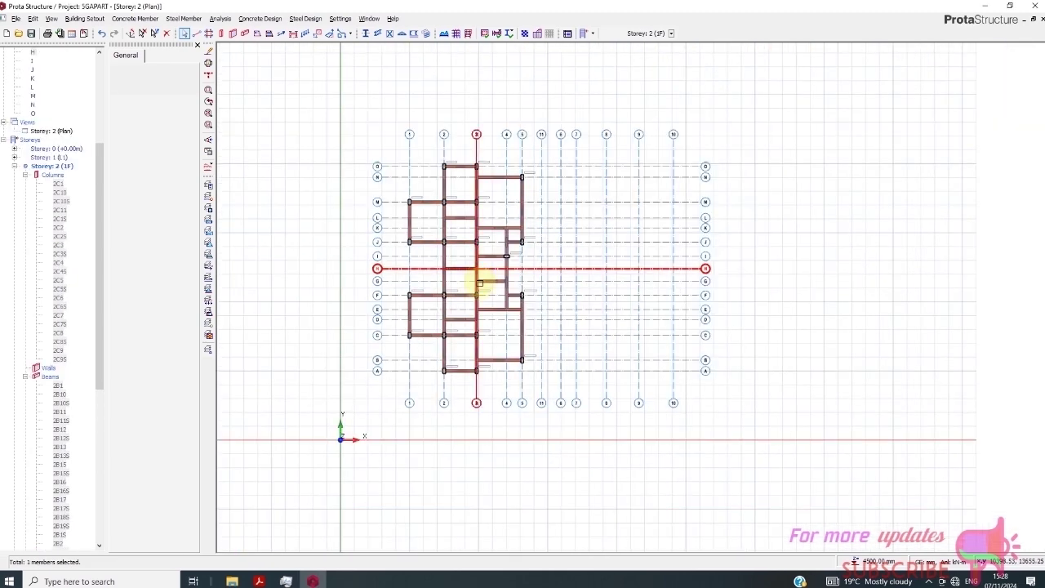
pyautogui.rightClick(57, 132)
pyautogui.click(79, 147)
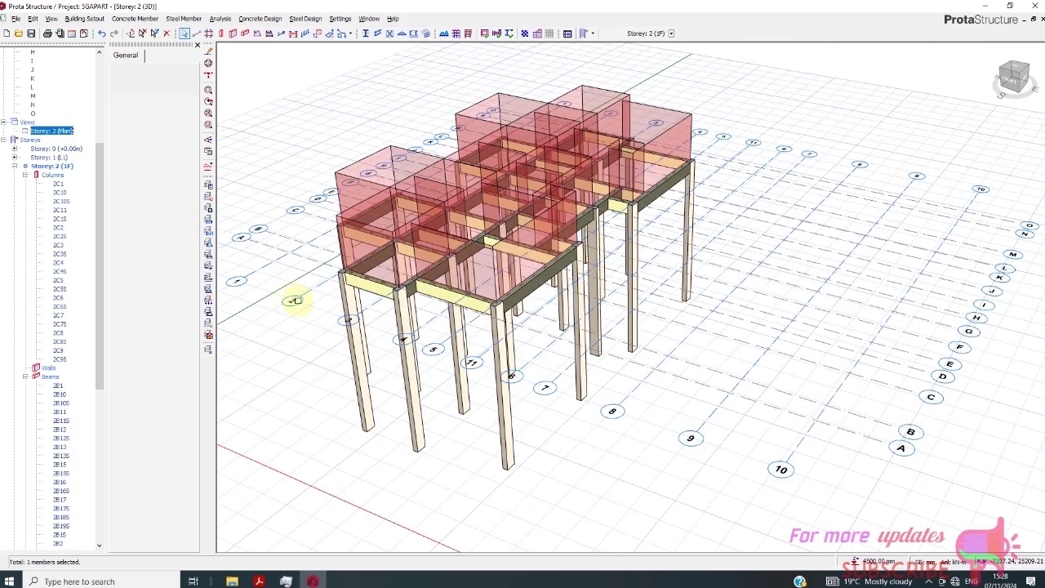
pyautogui.rightClick(34, 129)
pyautogui.click(70, 139)
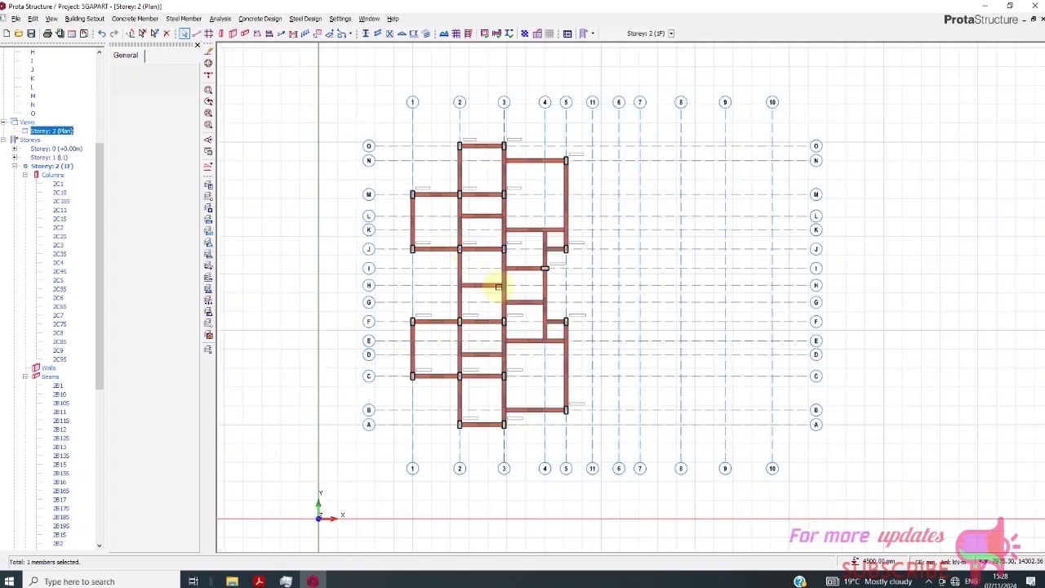
pyautogui.scroll(-1, 544, 268)
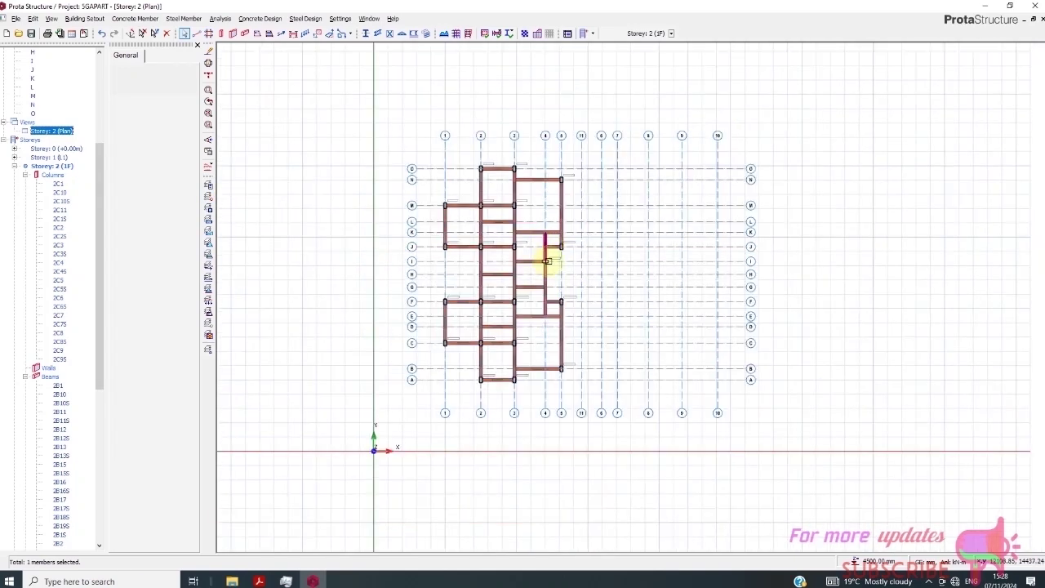
pyautogui.scroll(1, 607, 247)
pyautogui.scroll(-1, 585, 243)
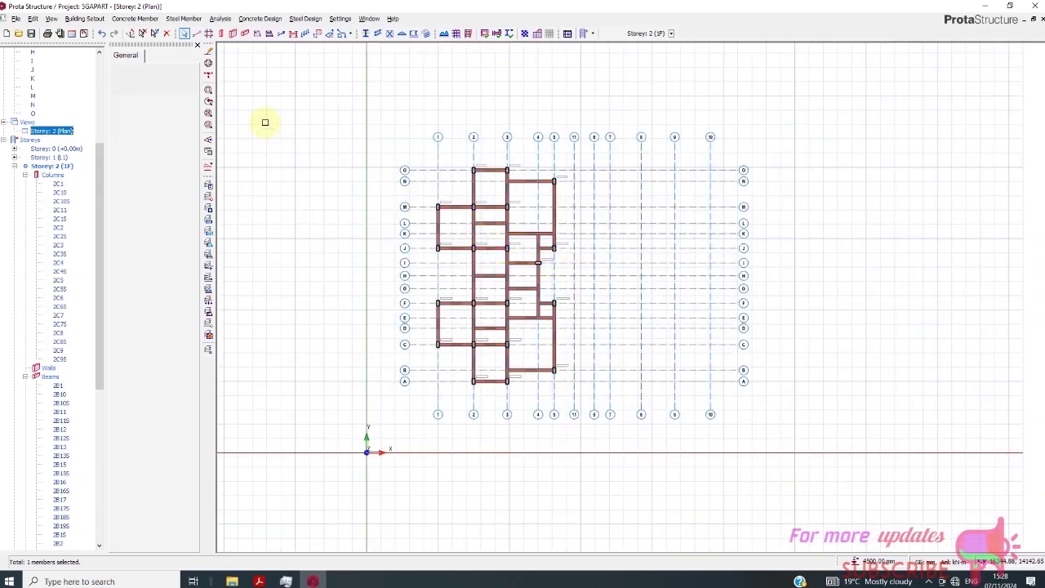
# Start slab insertion with a slab depth of 150 mm and a concrete cover of 20 mm.
pyautogui.click(256, 33)
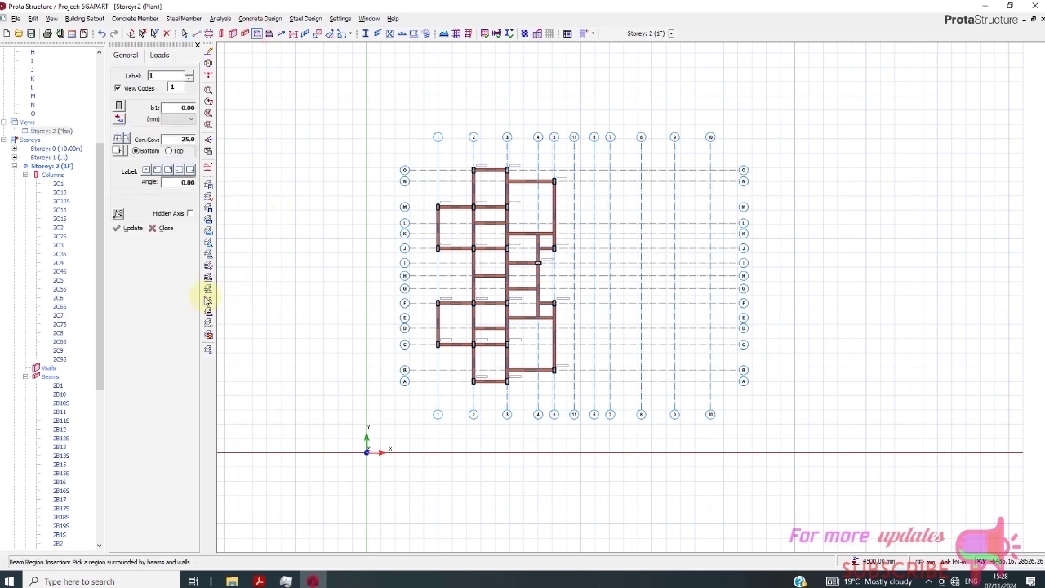
pyautogui.click(173, 107)
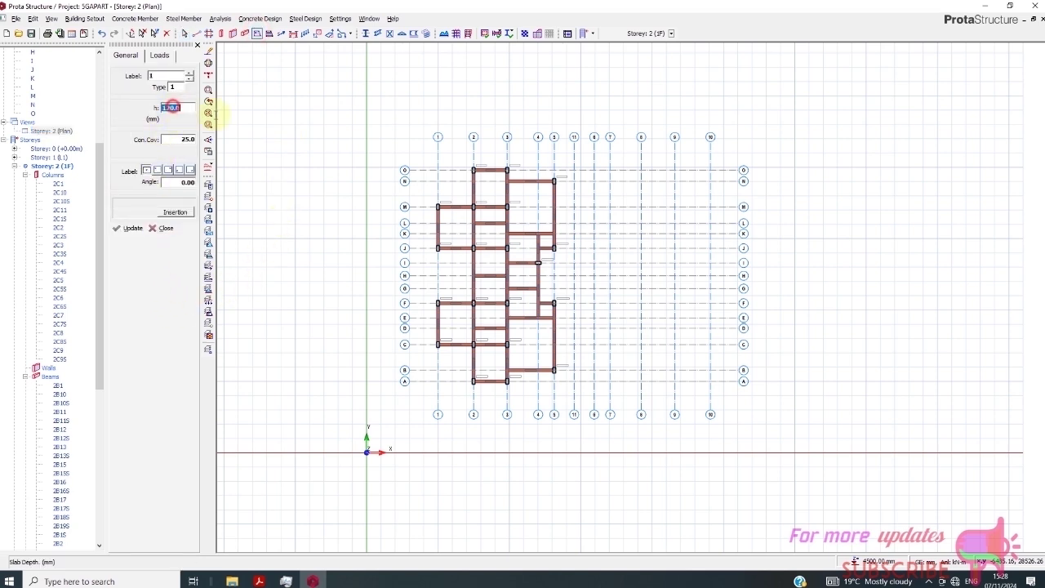
pyautogui.click(221, 115)
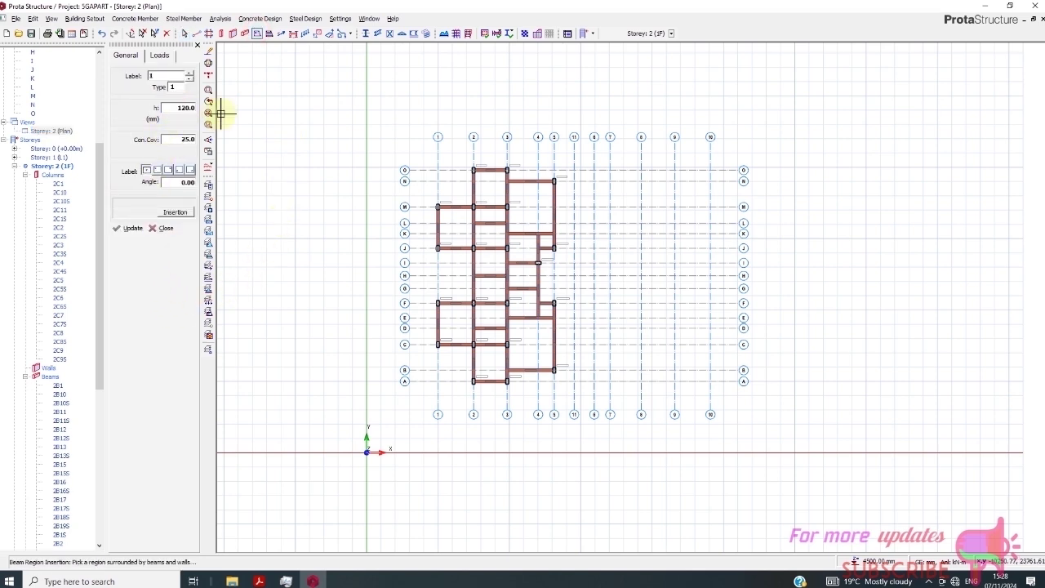
pyautogui.click(176, 109)
pyautogui.click(171, 139)
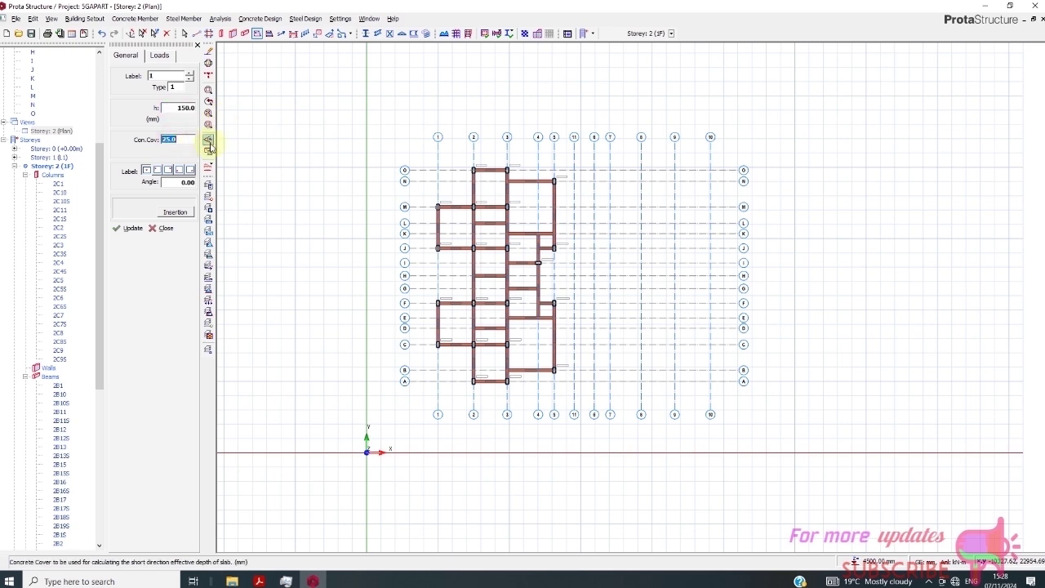
pyautogui.write('20')
# Set the slab loads to the Room dead load type with an imposed load of 2 kN/m2.
pyautogui.click(159, 55)
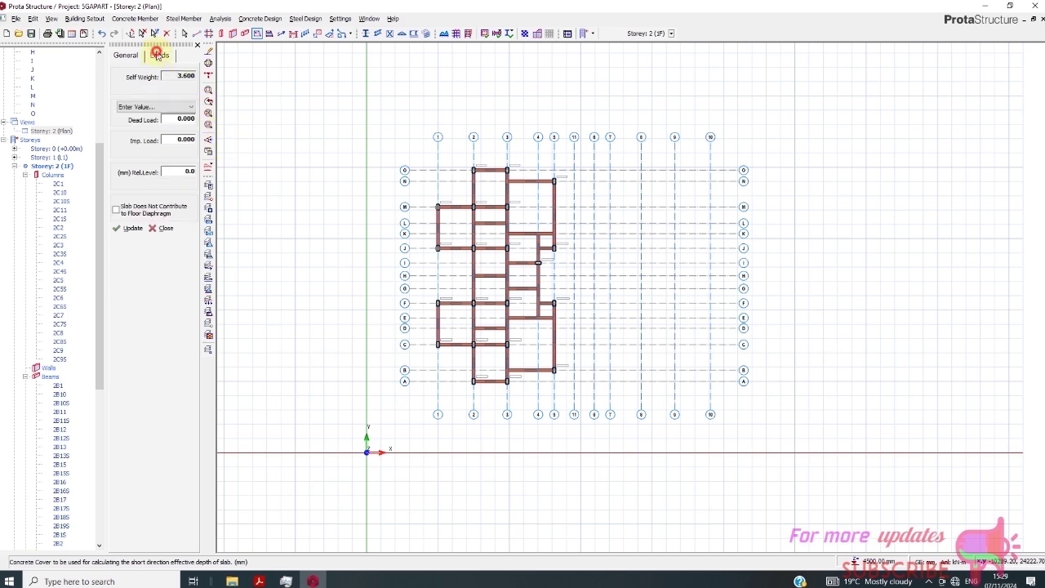
pyautogui.click(186, 107)
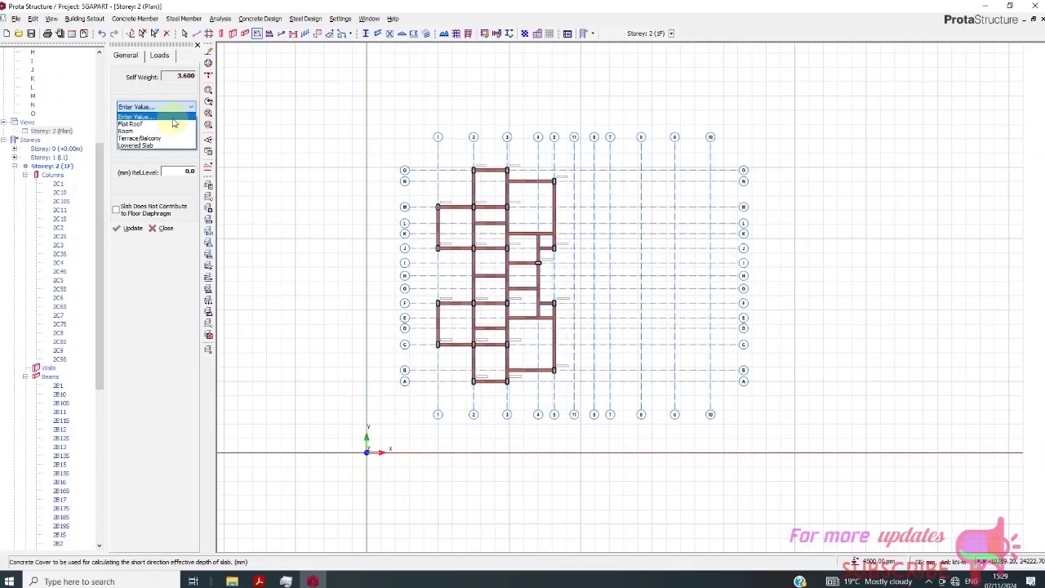
pyautogui.click(169, 132)
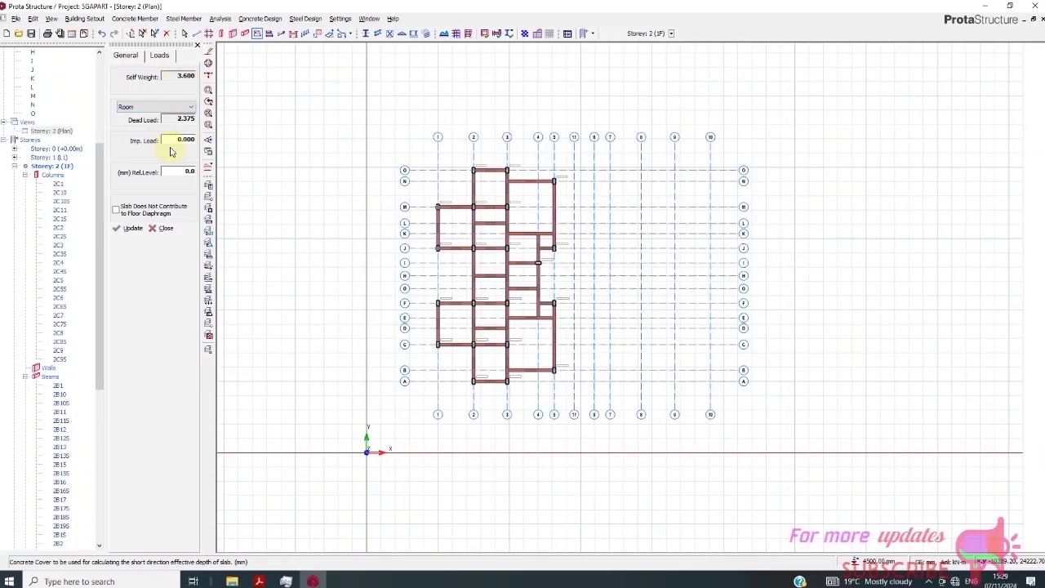
pyautogui.doubleClick(169, 141)
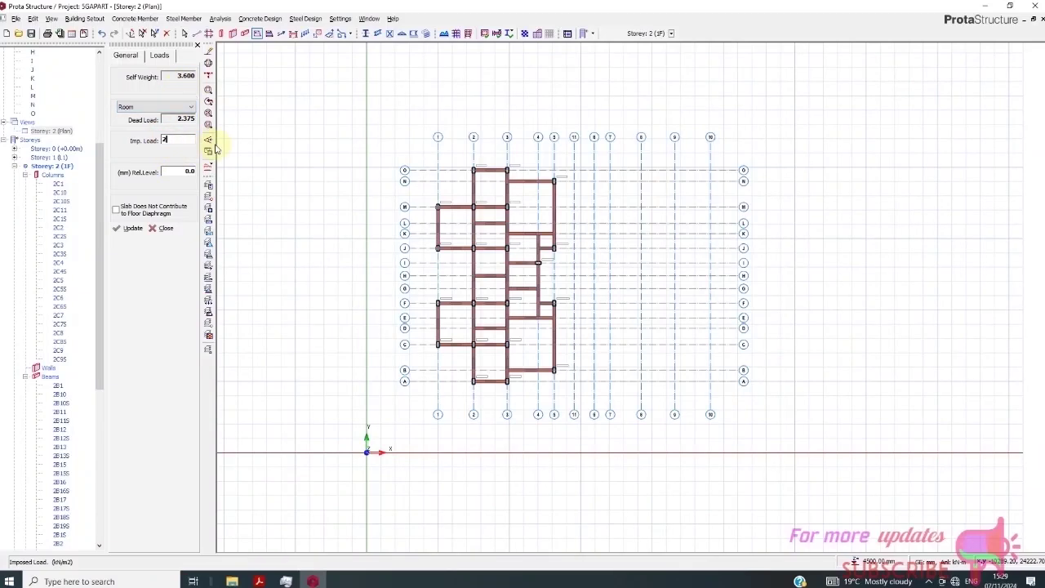
# Insert slabs in the 1–2/J–M, 3–5/K–N and 3–4/I–K bays and the three bays between axes 2–3 from J to O.
pyautogui.click(447, 224)
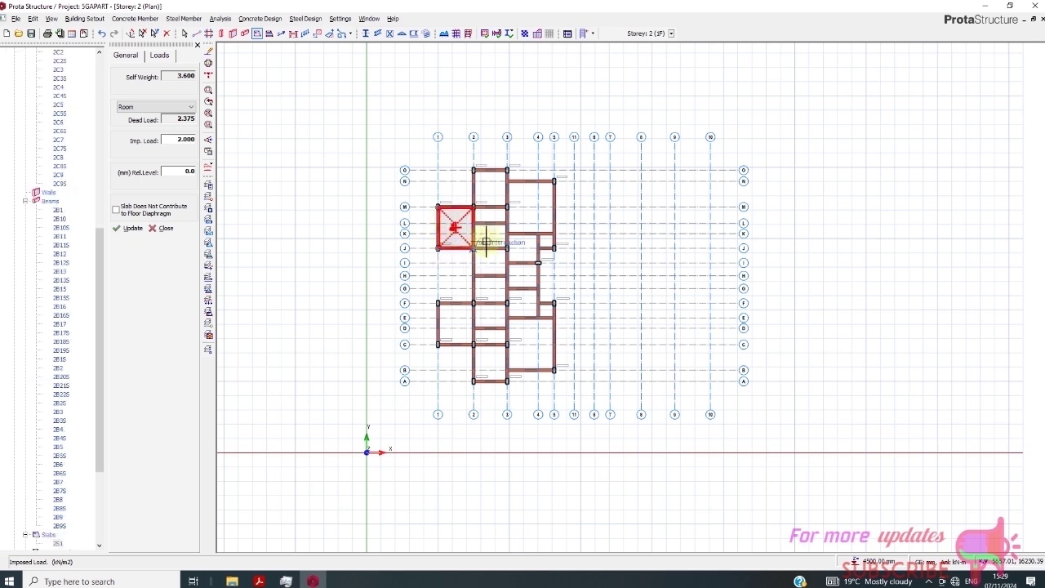
pyautogui.click(486, 219)
pyautogui.click(490, 235)
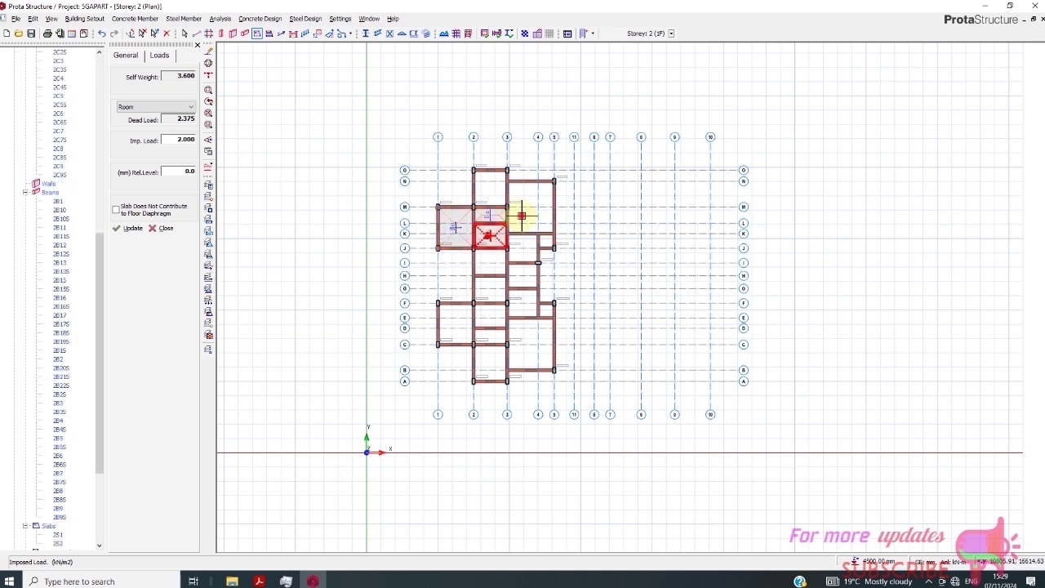
pyautogui.click(519, 211)
pyautogui.click(483, 186)
pyautogui.click(522, 248)
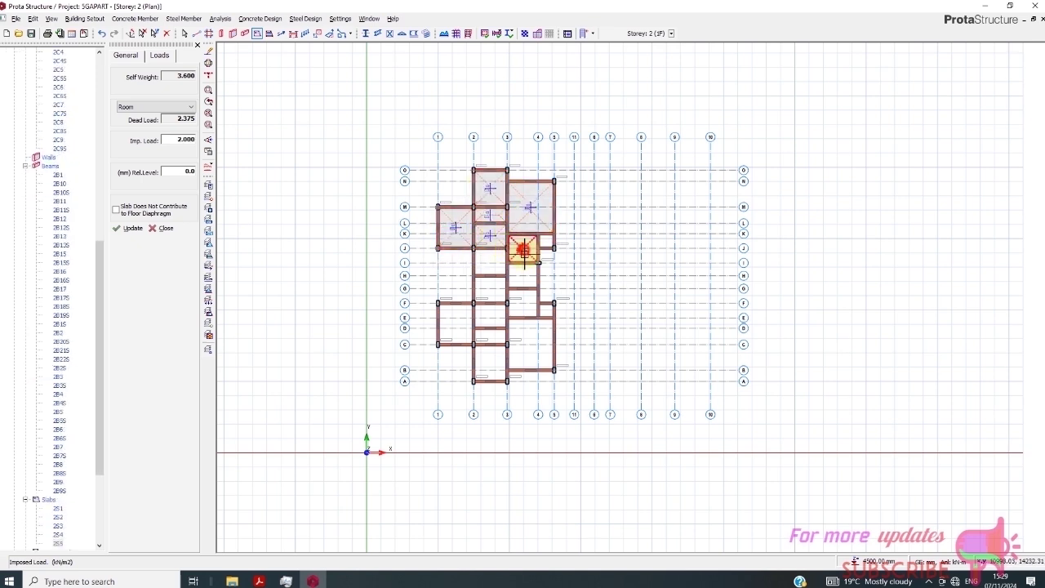
# Insert slabs in all bays between axes 2–3 from J down to A, and in the 1–2/C–F and 3–5/B–E bays.
pyautogui.click(494, 261)
pyautogui.click(490, 288)
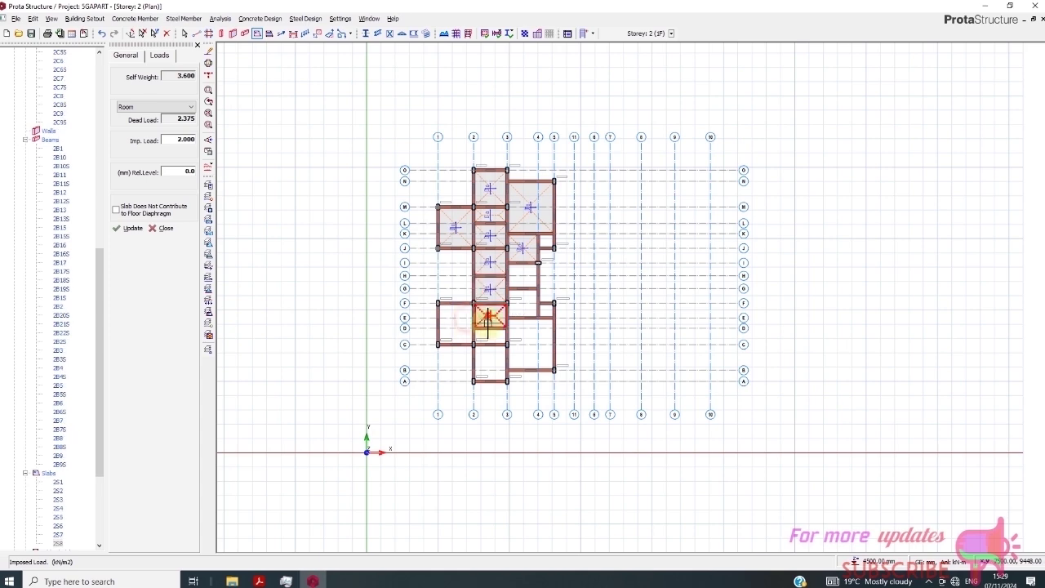
pyautogui.click(488, 315)
pyautogui.click(458, 324)
pyautogui.click(490, 362)
pyautogui.click(530, 341)
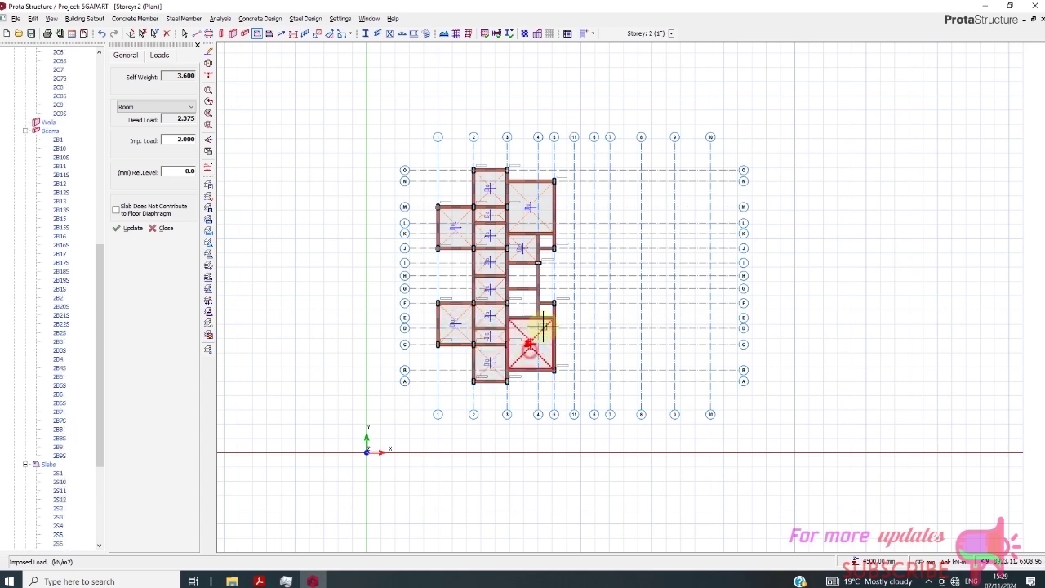
# Insert slabs in the 3–4/E–G, 4–5/E–F and 4–5/J–K bays, and end slab insertion.
pyautogui.click(536, 308)
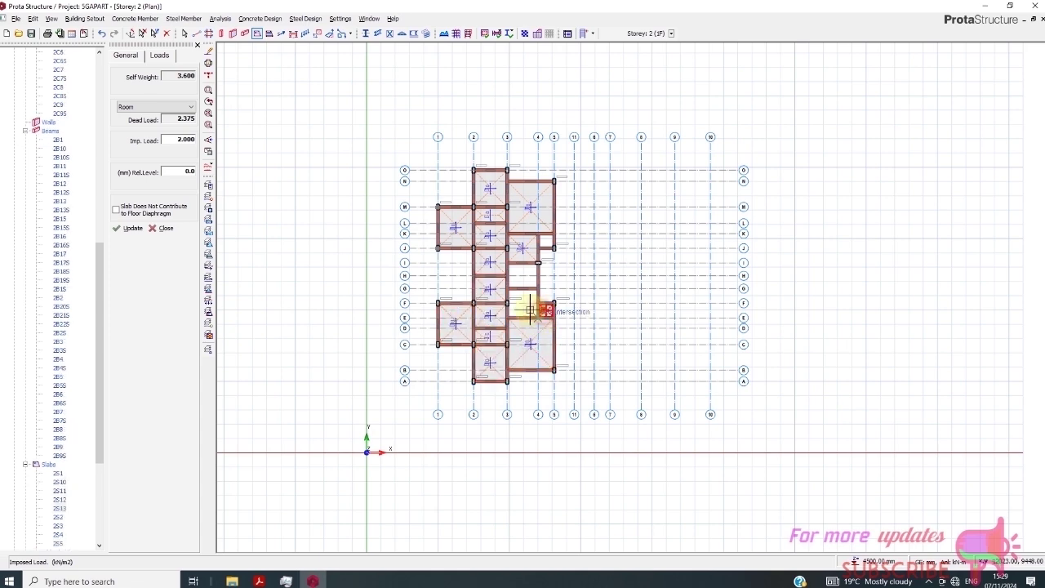
pyautogui.click(547, 240)
pyautogui.scroll(2, 535, 283)
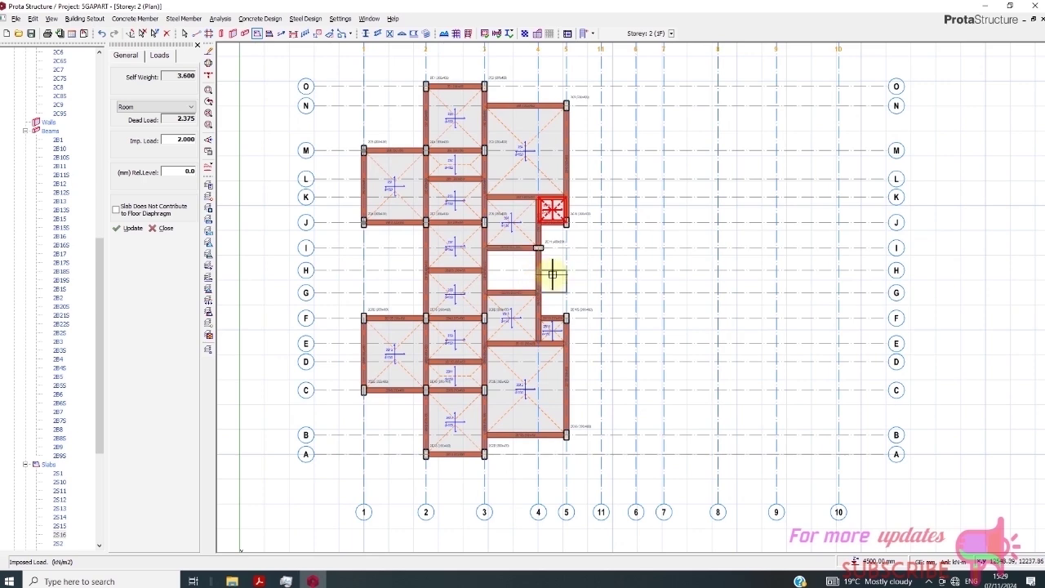
pyautogui.press('Escape')
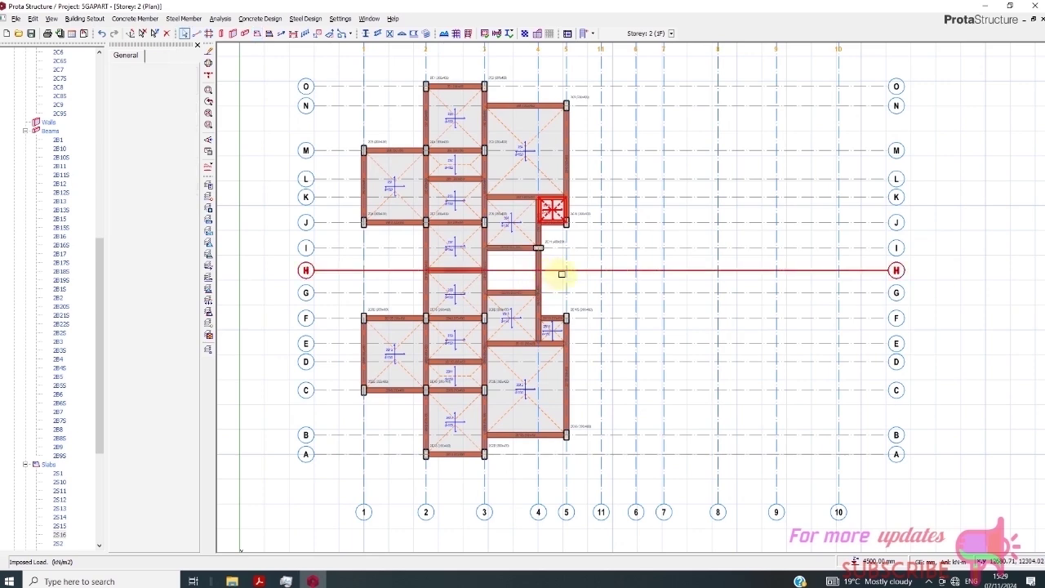
# Mirror the columns, beams and slabs between axes 1 and 5 about axis 11, copying the beam wall loads as well.
pyautogui.scroll(-2, 488, 281)
pyautogui.moveTo(372, 123); pyautogui.dragTo(561, 442)
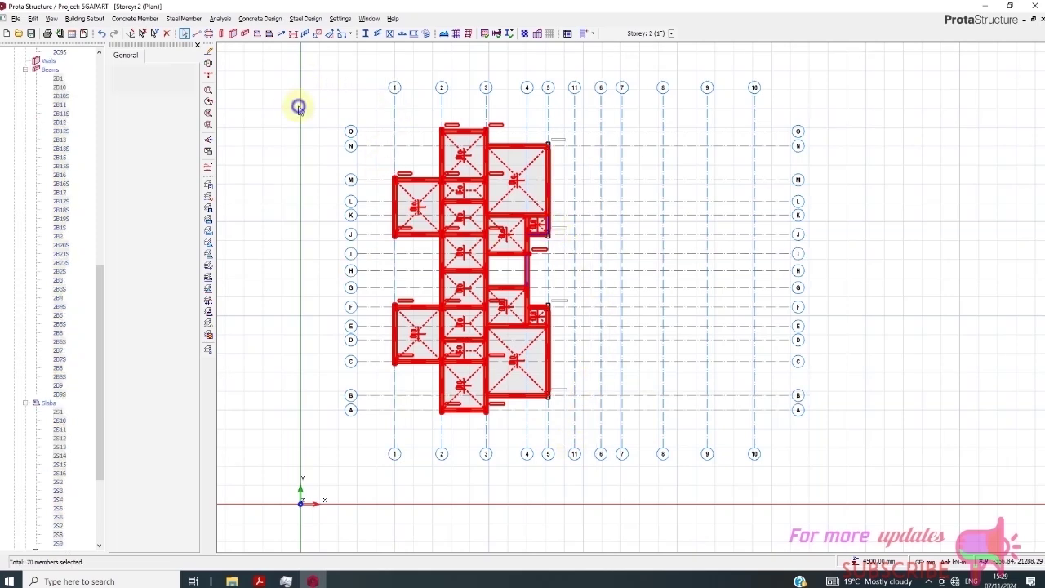
pyautogui.rightClick(301, 107)
pyautogui.click(335, 308)
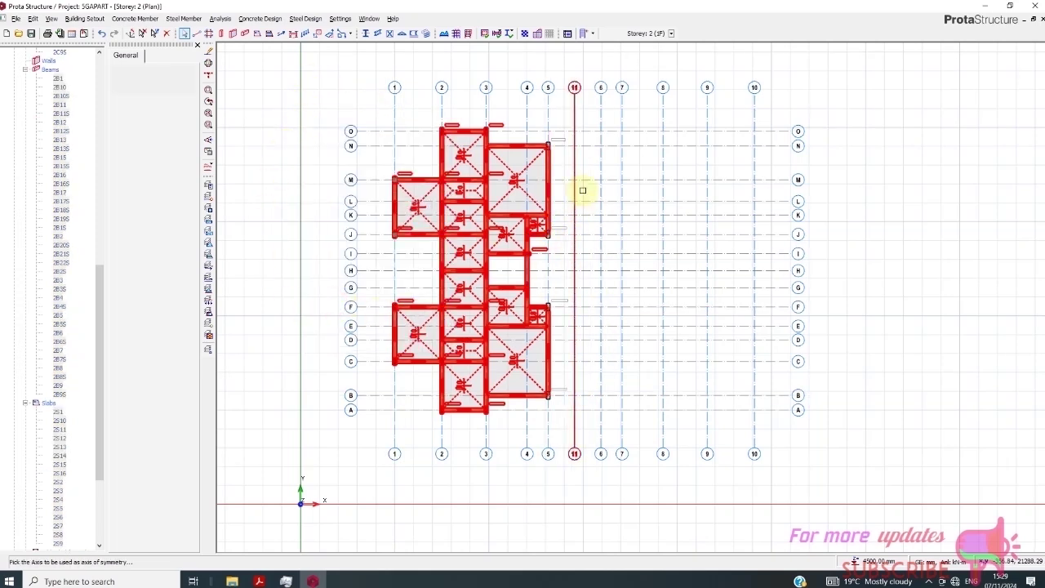
pyautogui.click(574, 160)
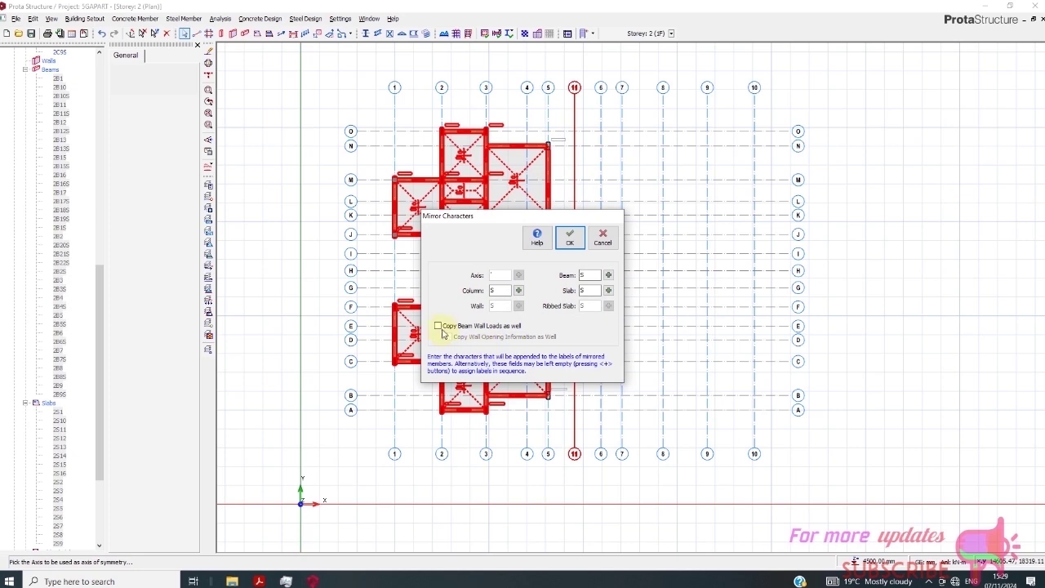
pyautogui.click(438, 327)
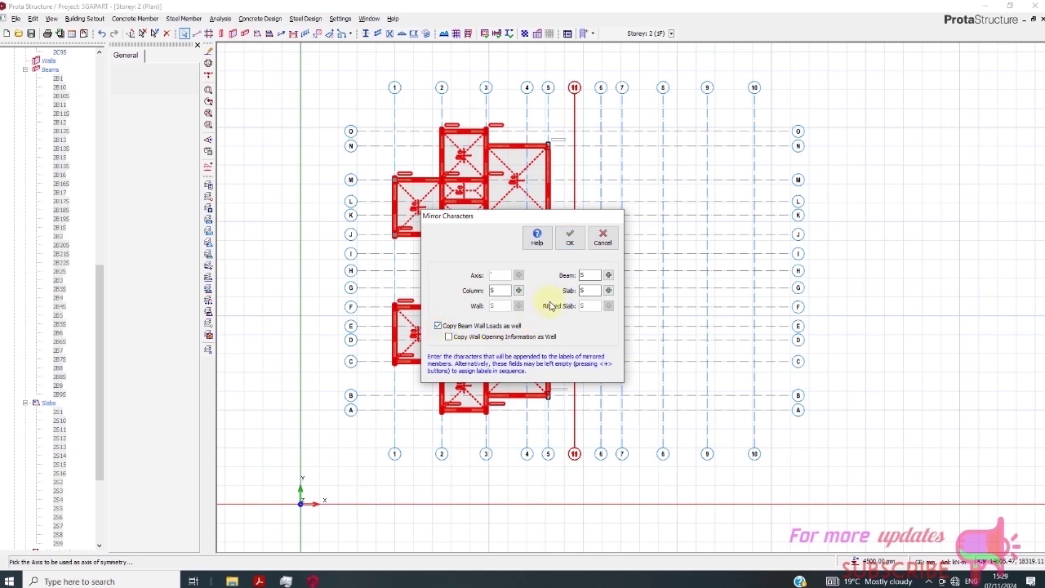
pyautogui.click(571, 240)
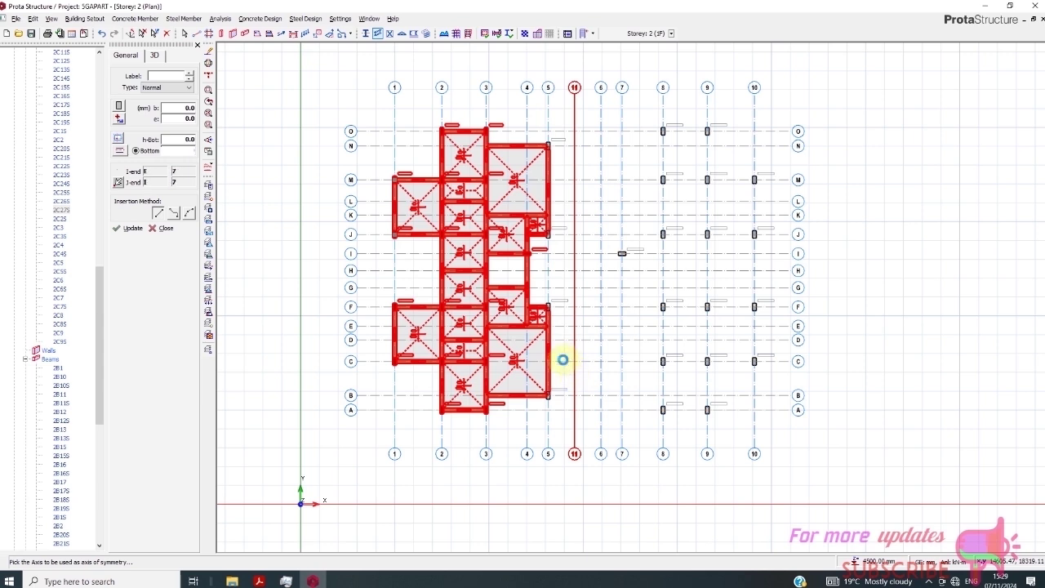
pyautogui.click(542, 365)
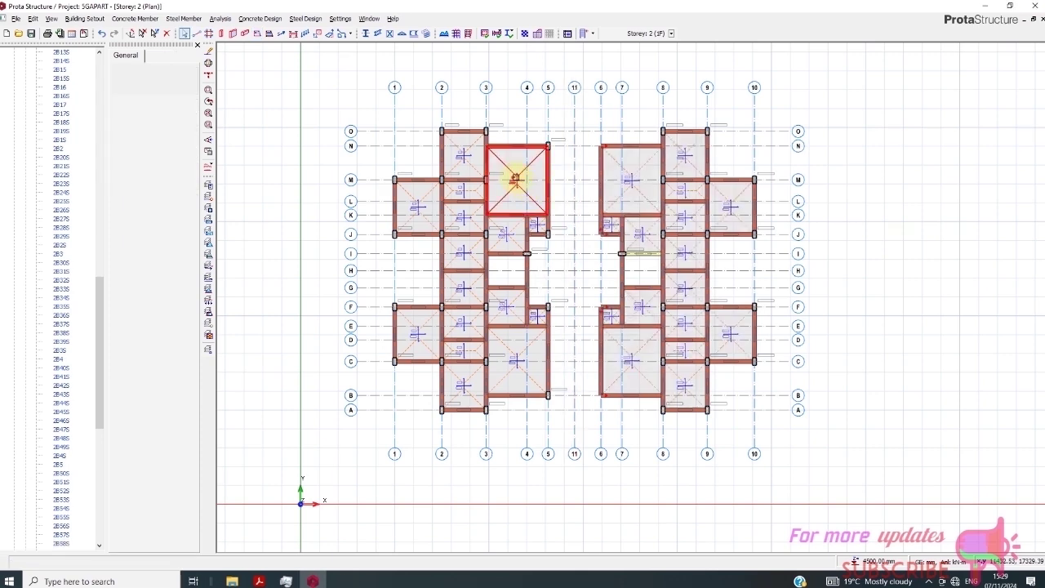
# Paste the copied wall load onto the axis I beam between axes 7 and 8.
pyautogui.scroll(1, 635, 301)
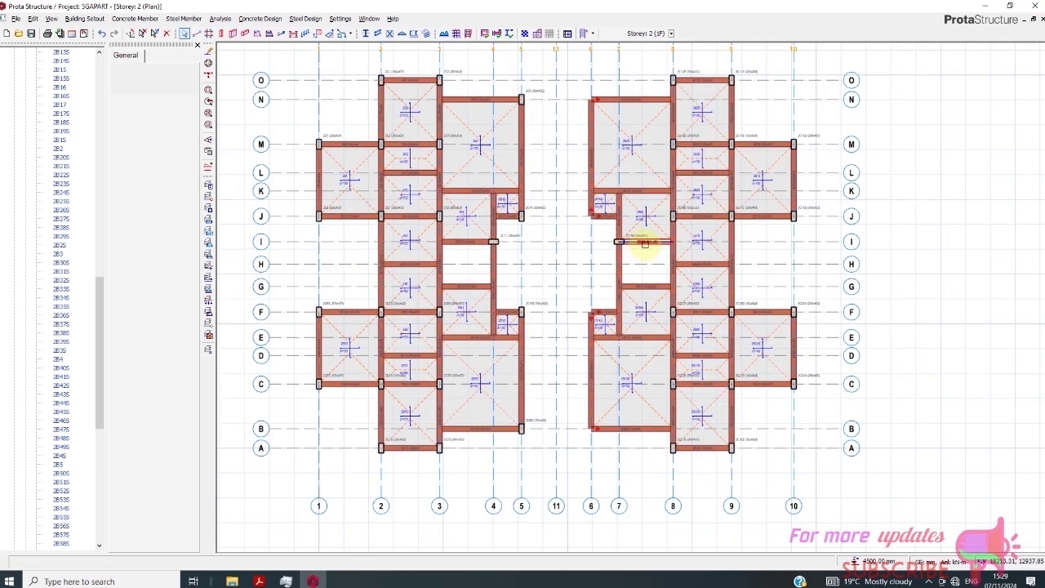
pyautogui.rightClick(644, 245)
pyautogui.click(630, 256)
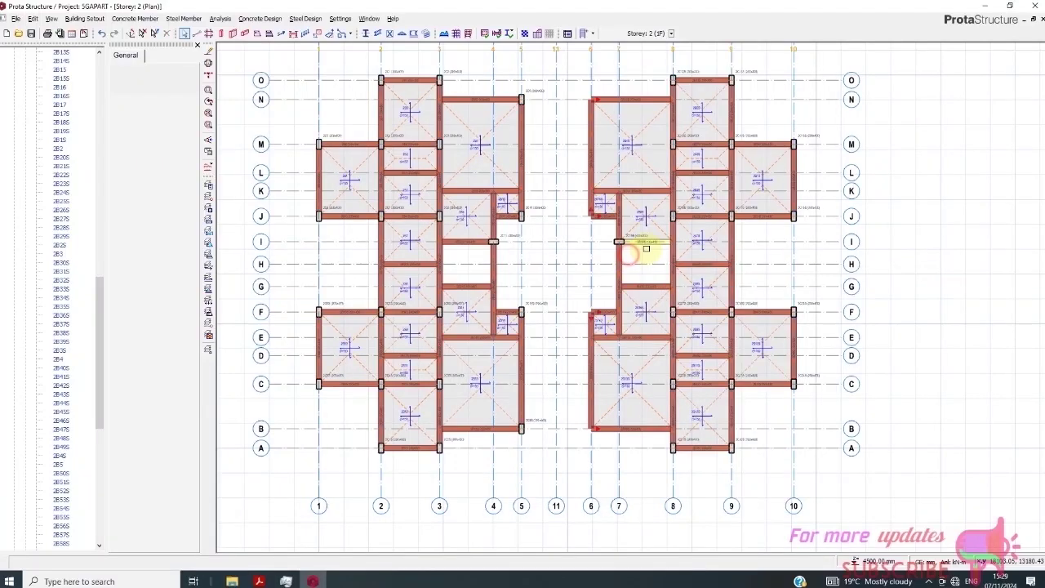
pyautogui.click(646, 250)
pyautogui.scroll(3, 646, 251)
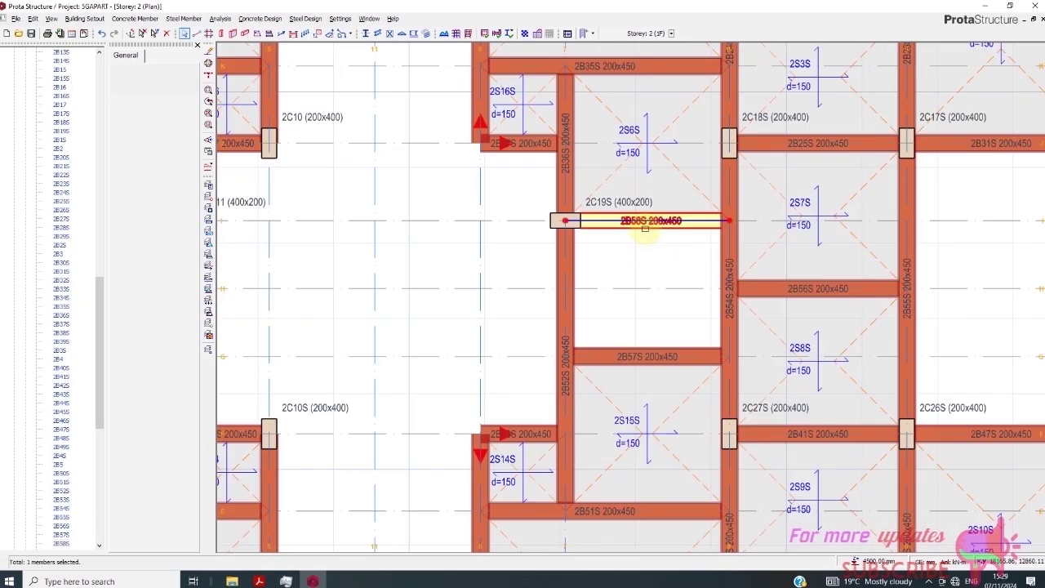
pyautogui.rightClick(645, 228)
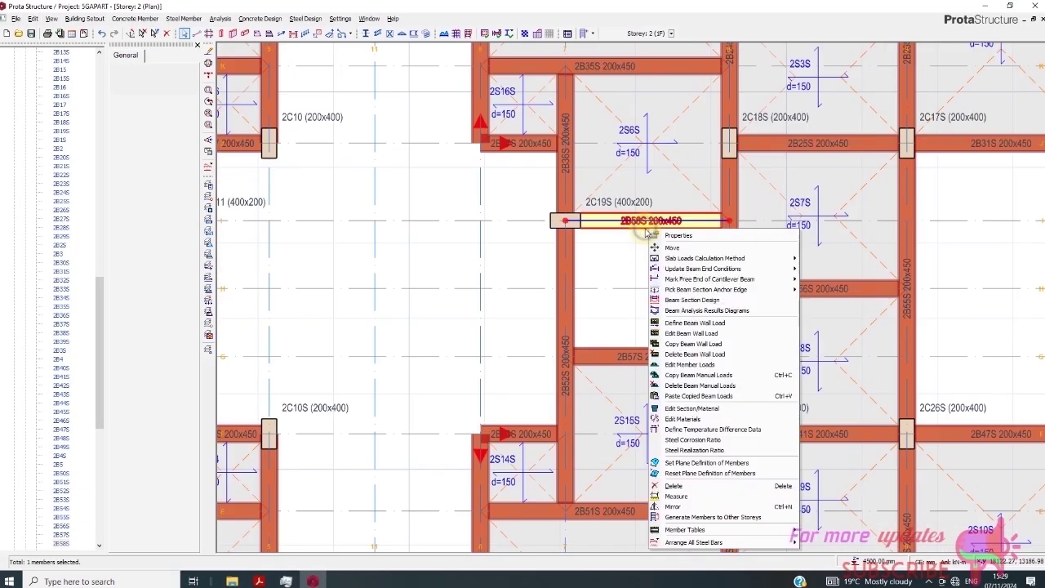
pyautogui.click(684, 396)
pyautogui.click(567, 328)
pyautogui.scroll(-2, 664, 266)
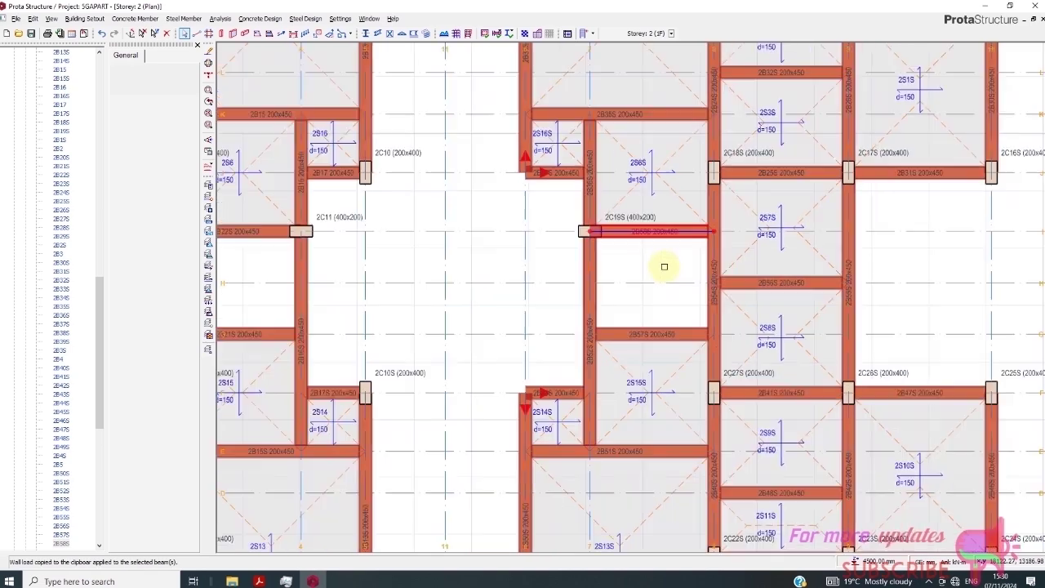
# Examine the mirrored half of the plan, comparing its columns and beam ends along axis 6 with those along axis 5.
pyautogui.scroll(-2, 640, 283)
pyautogui.scroll(-1, 600, 255)
pyautogui.scroll(6, 585, 242)
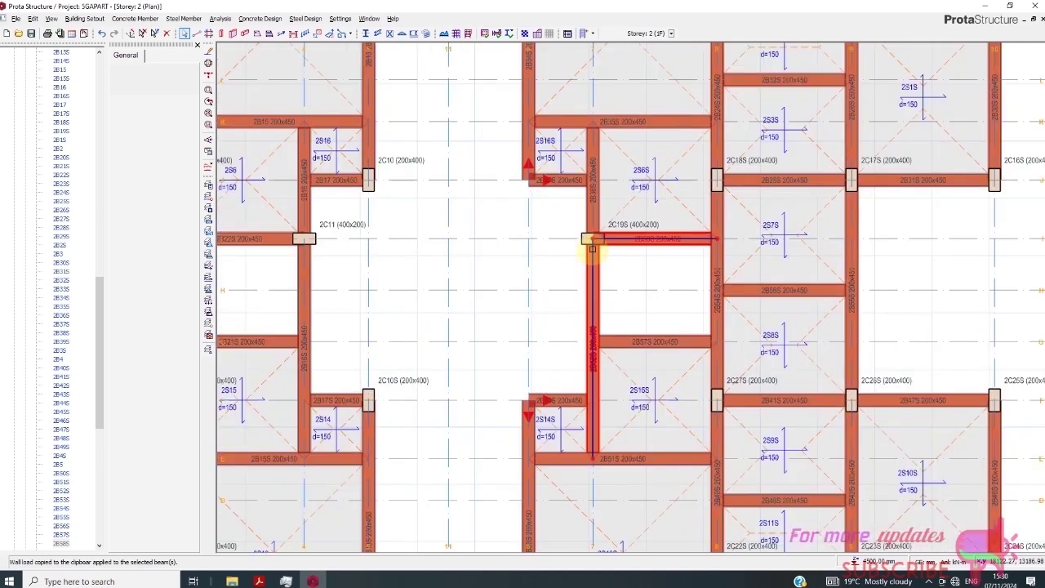
pyautogui.scroll(-2, 690, 245)
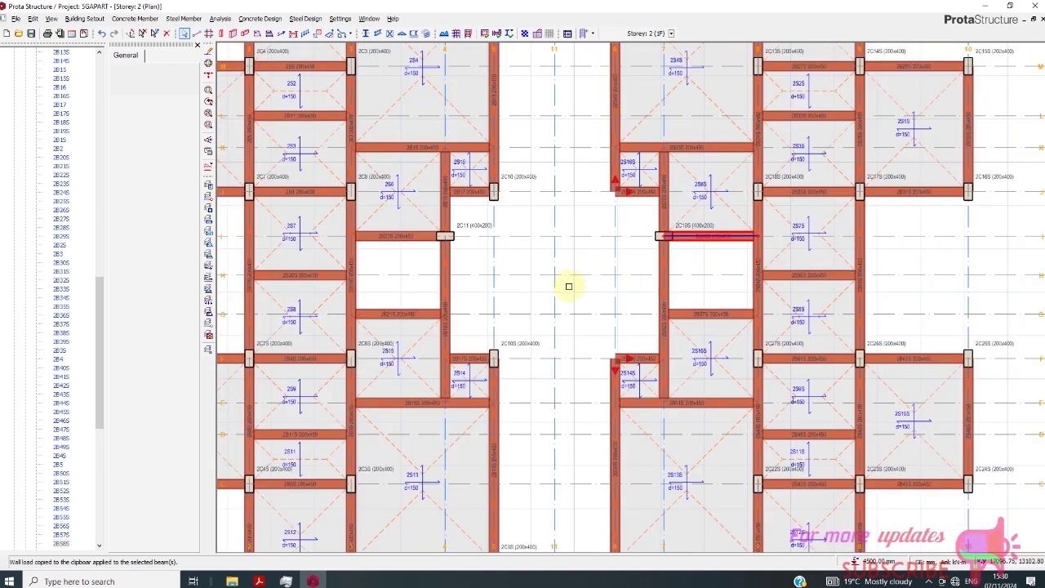
pyautogui.scroll(-2, 582, 293)
pyautogui.scroll(8, 651, 74)
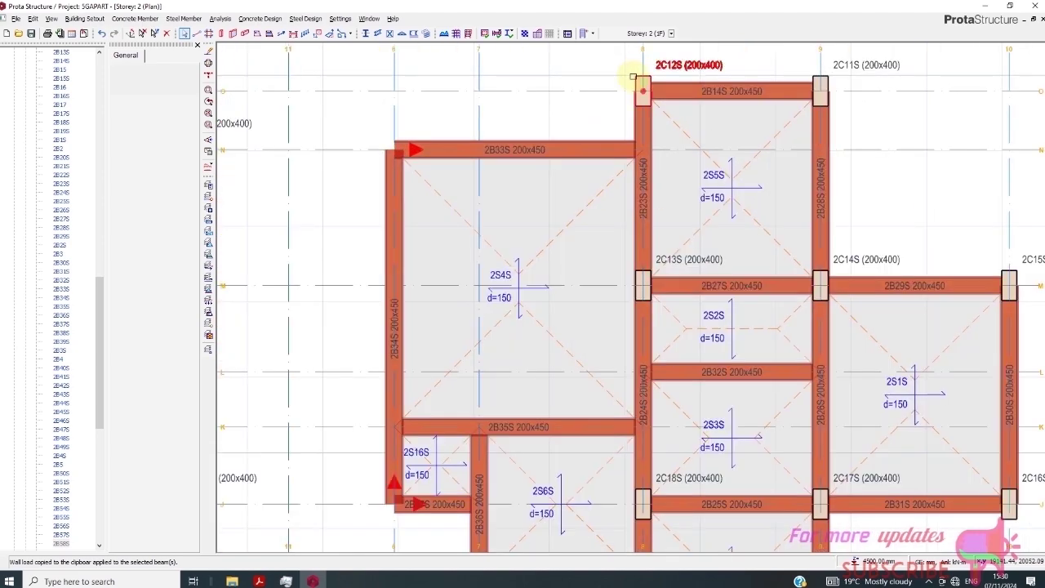
pyautogui.scroll(-4, 645, 123)
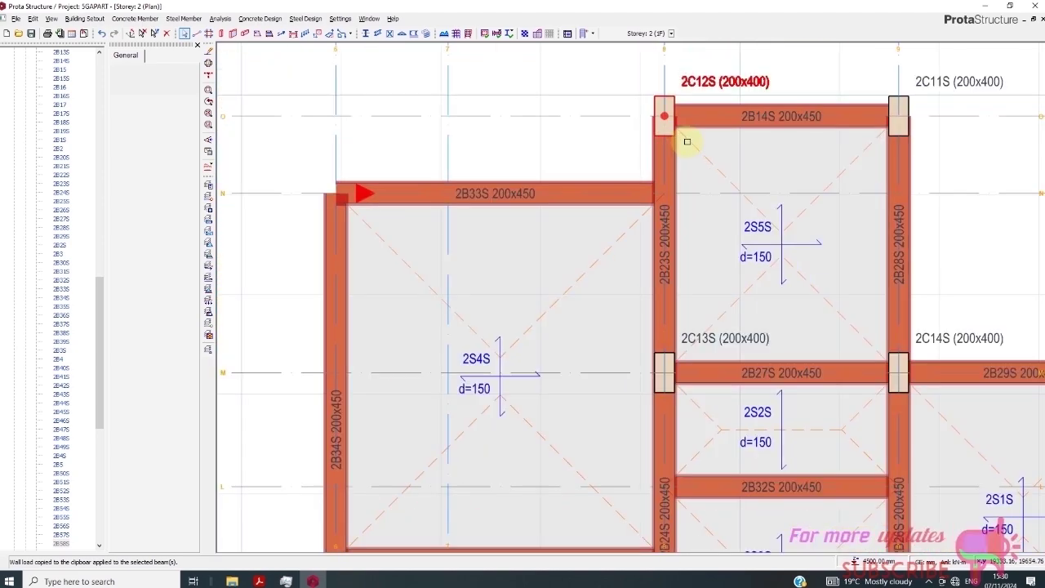
pyautogui.scroll(4, 370, 176)
pyautogui.scroll(1, 375, 172)
pyautogui.scroll(-6, 519, 159)
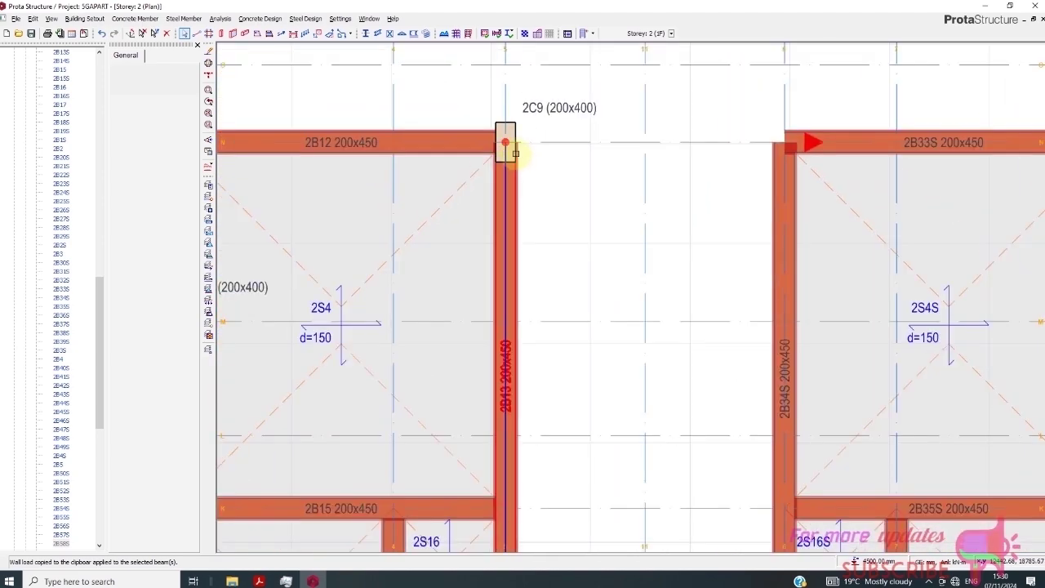
pyautogui.scroll(2, 506, 264)
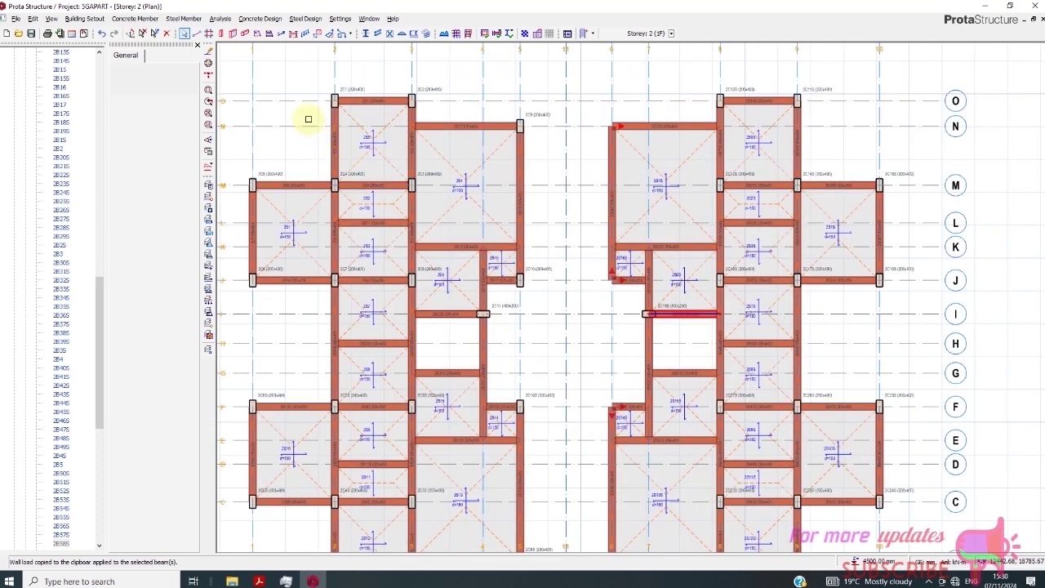
pyautogui.click(243, 34)
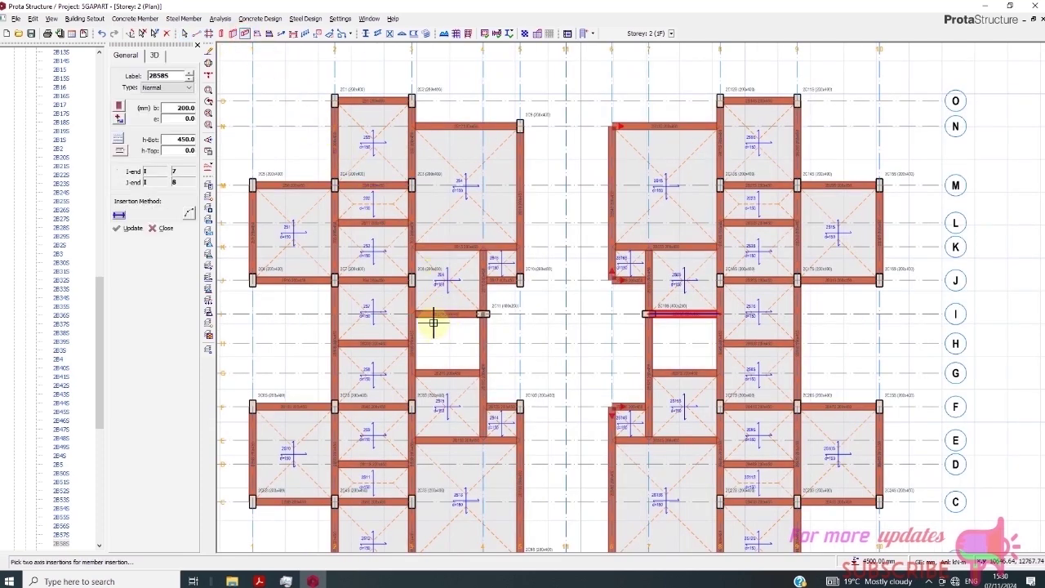
pyautogui.scroll(2, 515, 174)
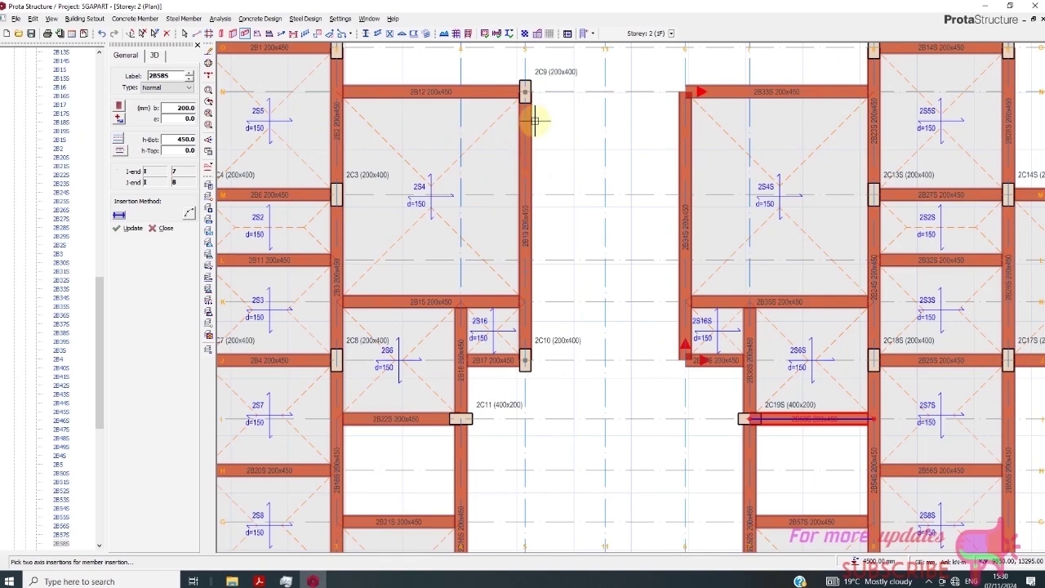
pyautogui.scroll(1, 531, 158)
pyautogui.scroll(-4, 506, 229)
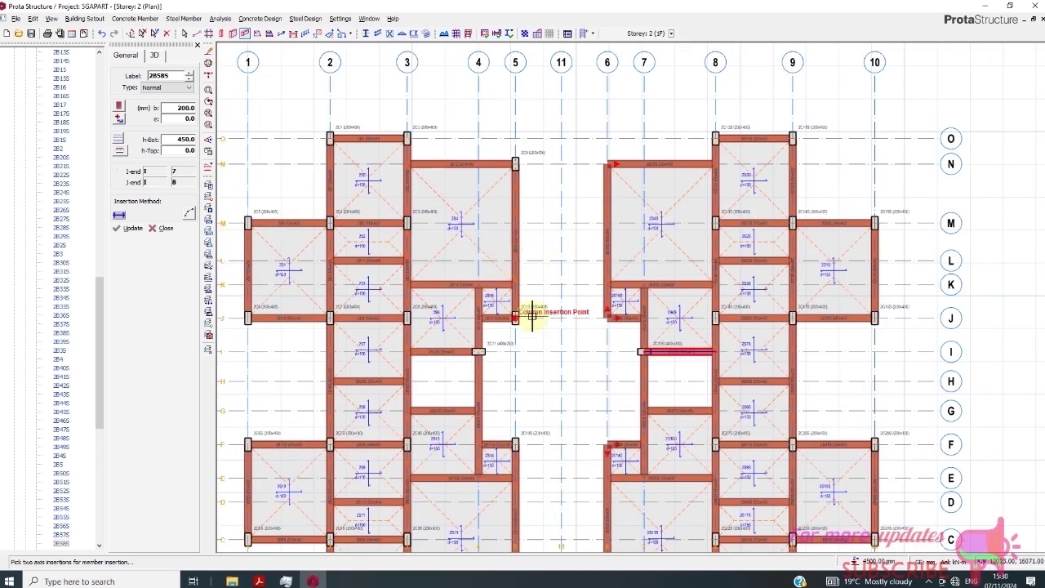
pyautogui.scroll(-1, 552, 270)
pyautogui.scroll(3, 523, 306)
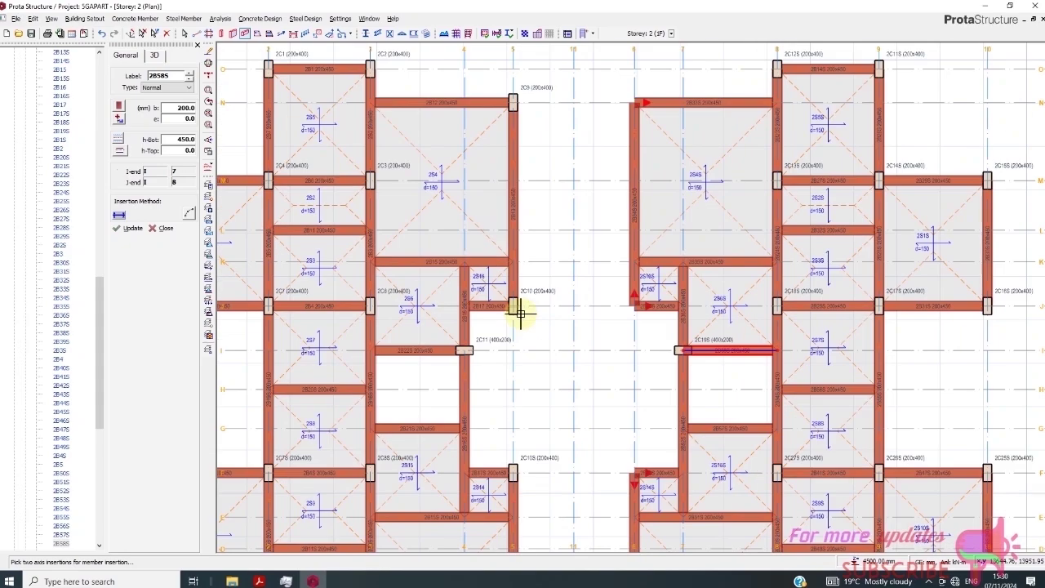
pyautogui.click(513, 307)
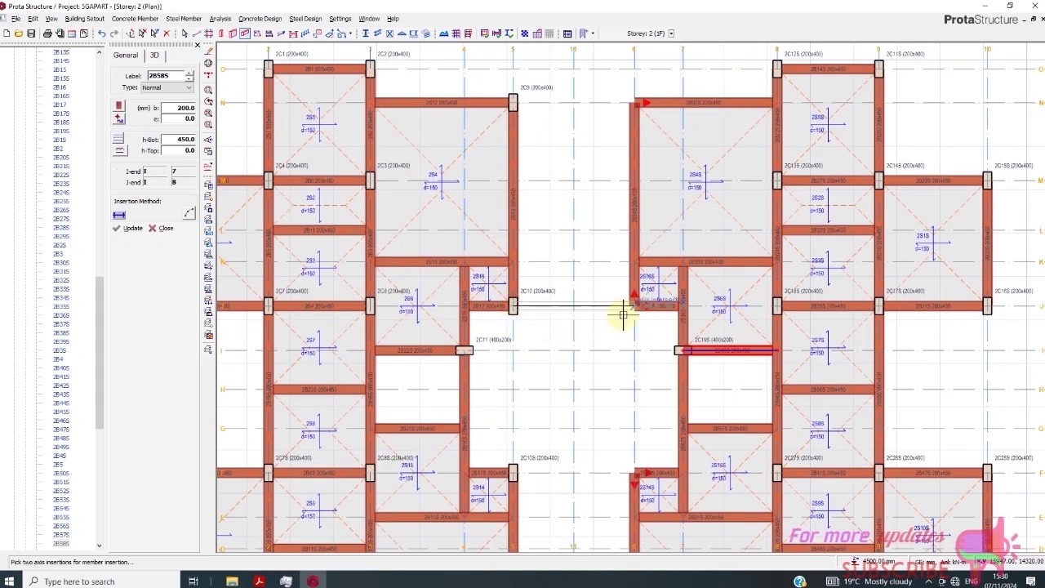
pyautogui.scroll(1, 606, 327)
pyautogui.scroll(-2, 583, 334)
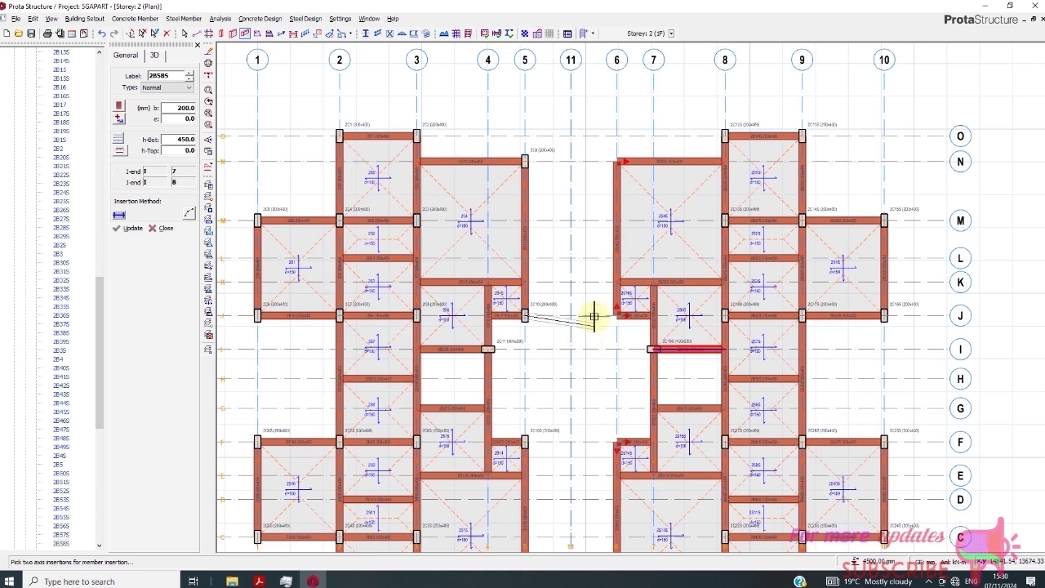
pyautogui.rightClick(583, 327)
pyautogui.scroll(-1, 550, 344)
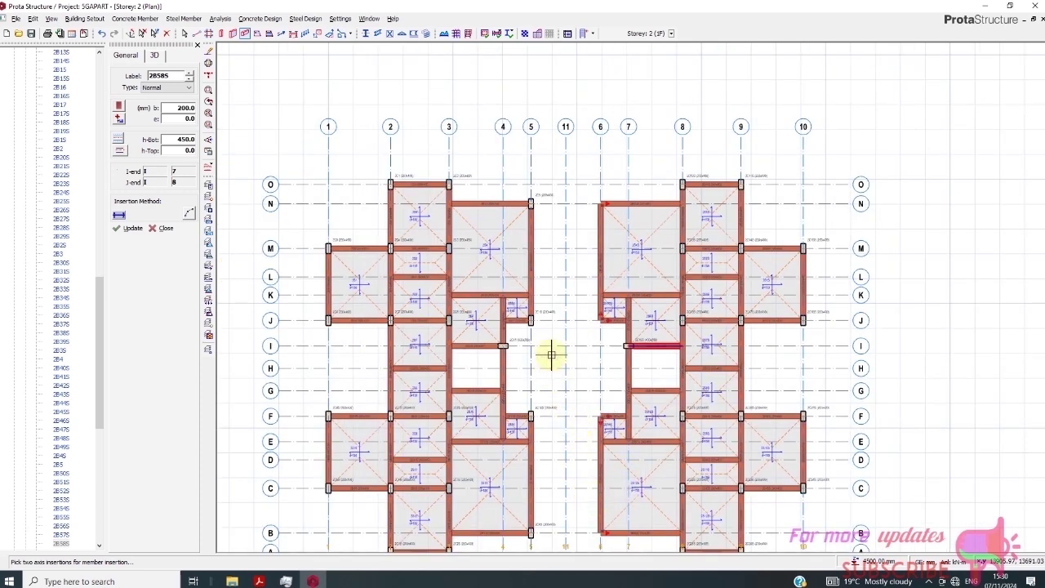
pyautogui.press('Escape')
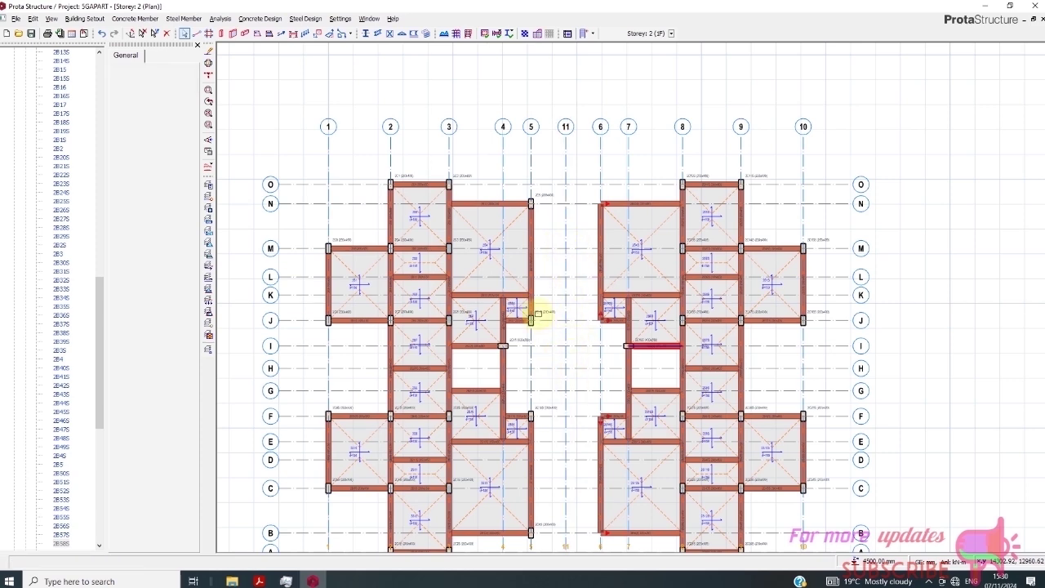
# Mirror the three axis 5 columns at grid lines N, J and B about axis 11.
pyautogui.click(535, 313)
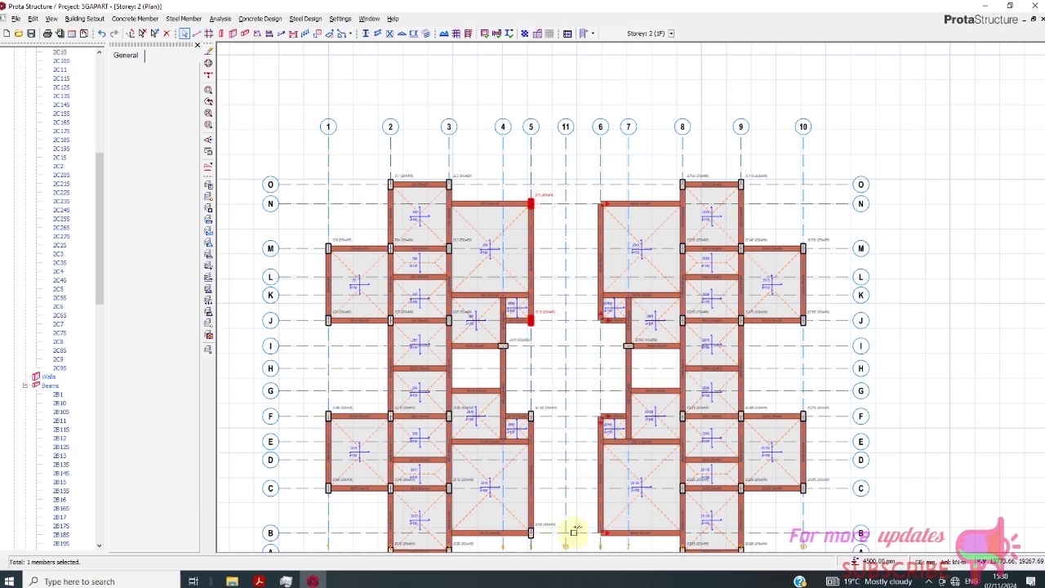
pyautogui.click(541, 518)
pyautogui.click(539, 524)
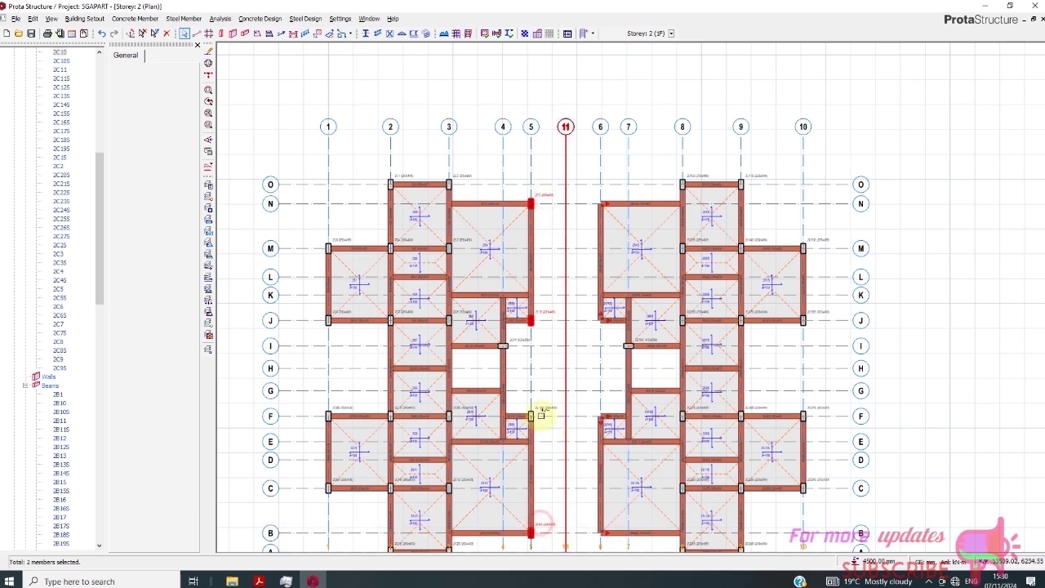
pyautogui.scroll(-1, 498, 367)
pyautogui.scroll(1, 567, 409)
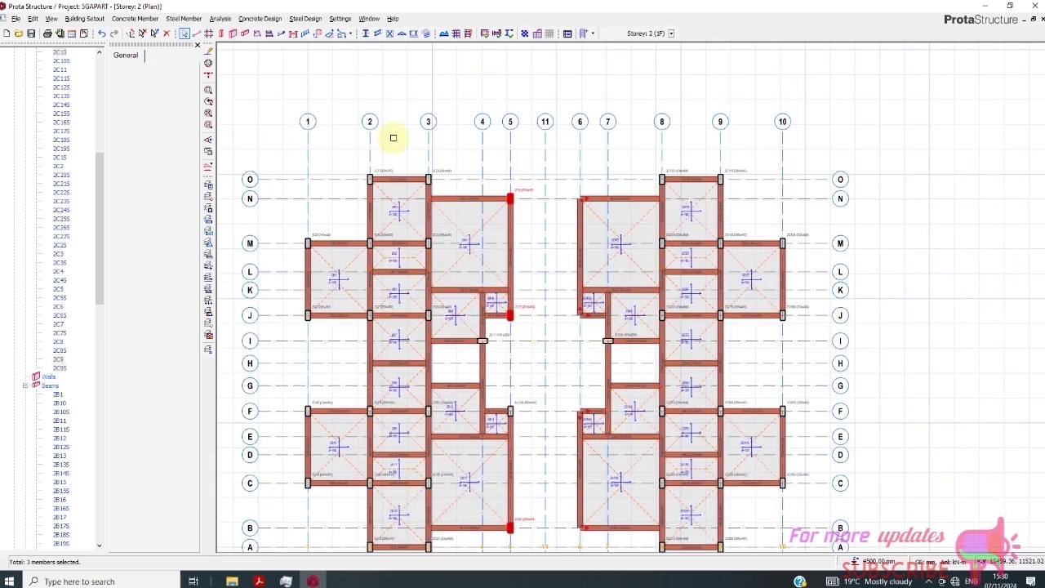
pyautogui.rightClick(320, 82)
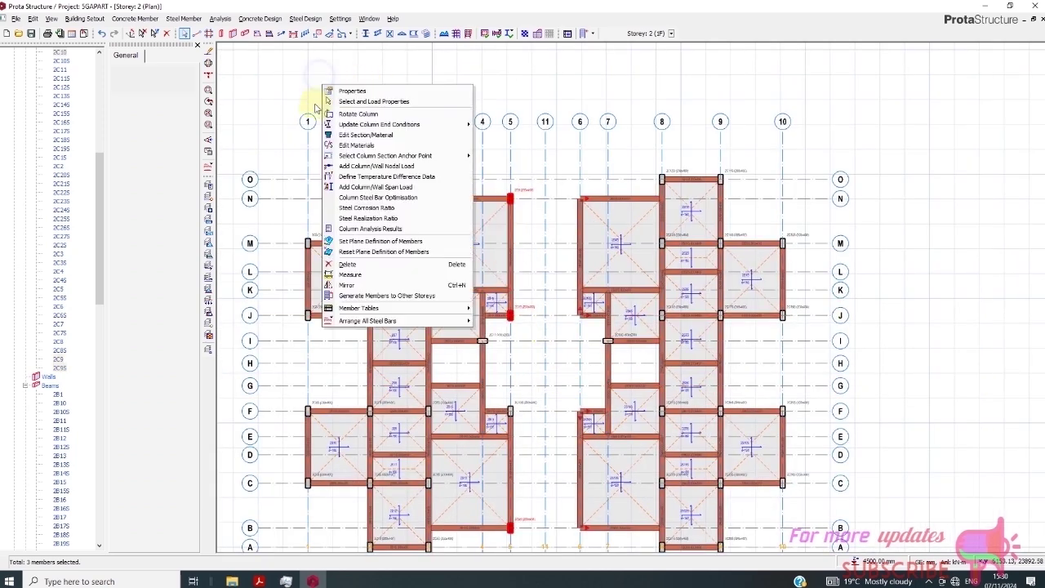
pyautogui.click(356, 295)
pyautogui.click(629, 178)
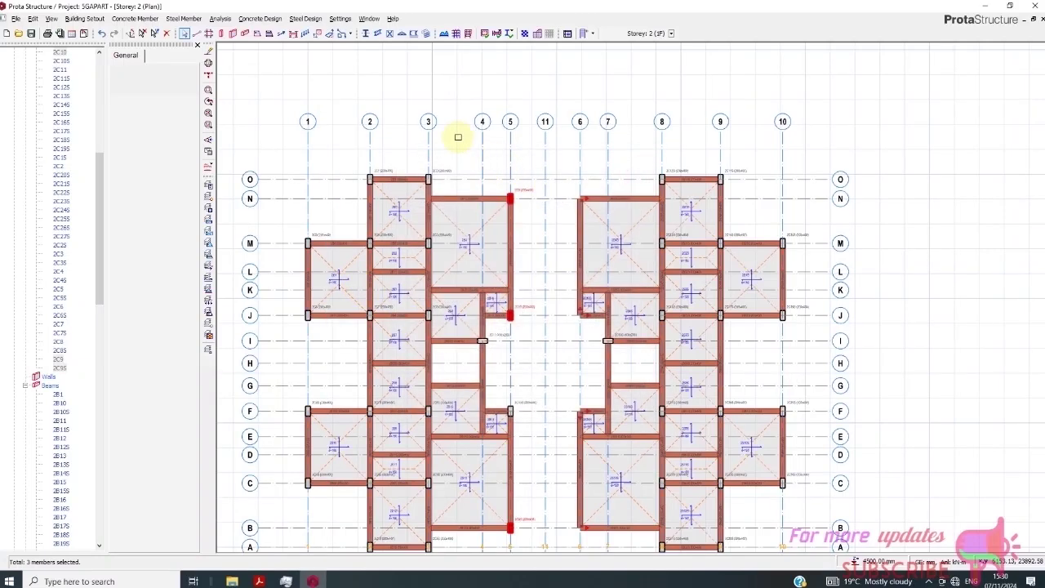
pyautogui.rightClick(457, 92)
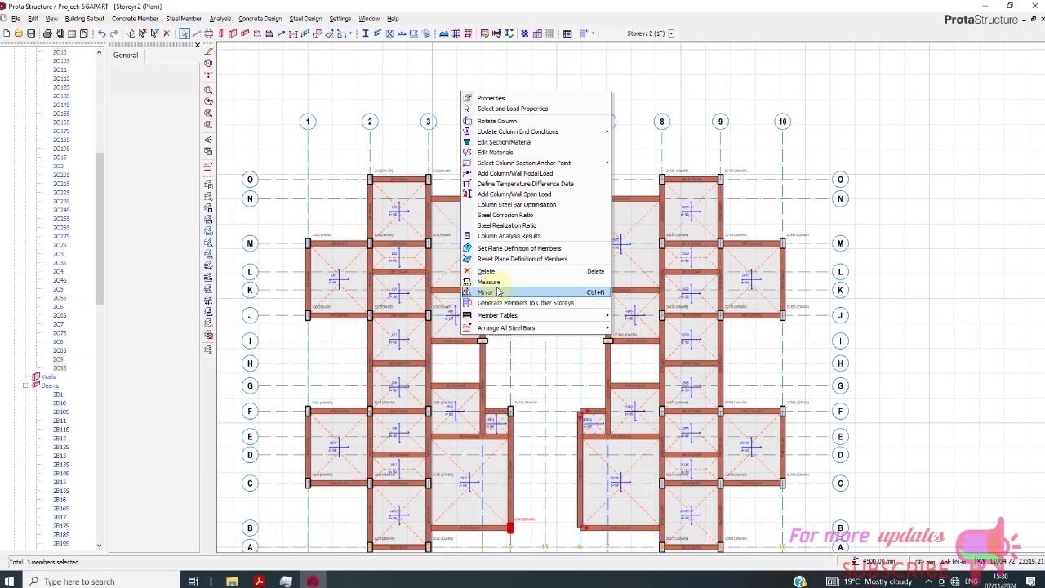
pyautogui.click(494, 297)
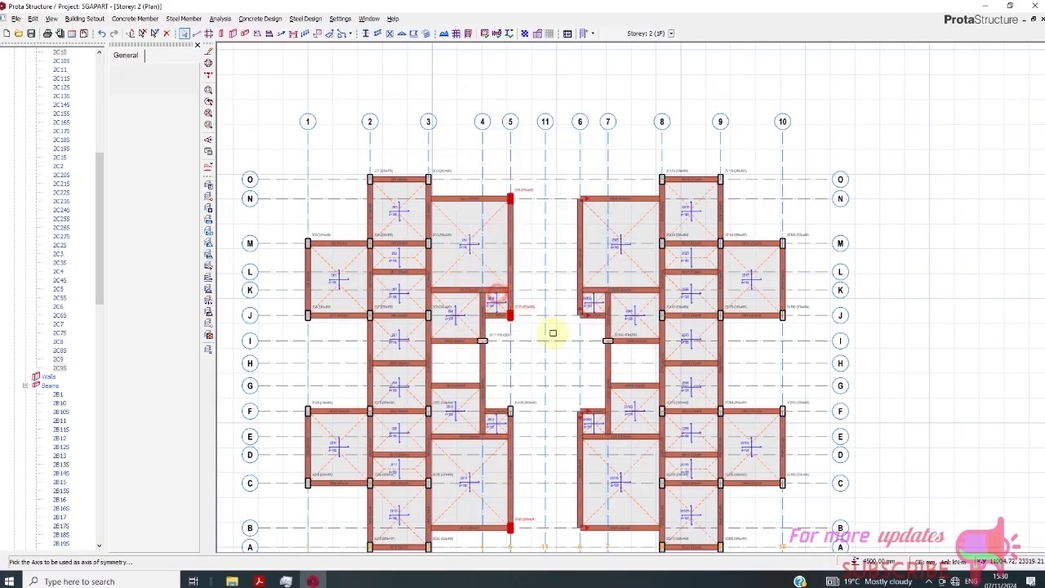
pyautogui.click(545, 220)
pyautogui.click(569, 242)
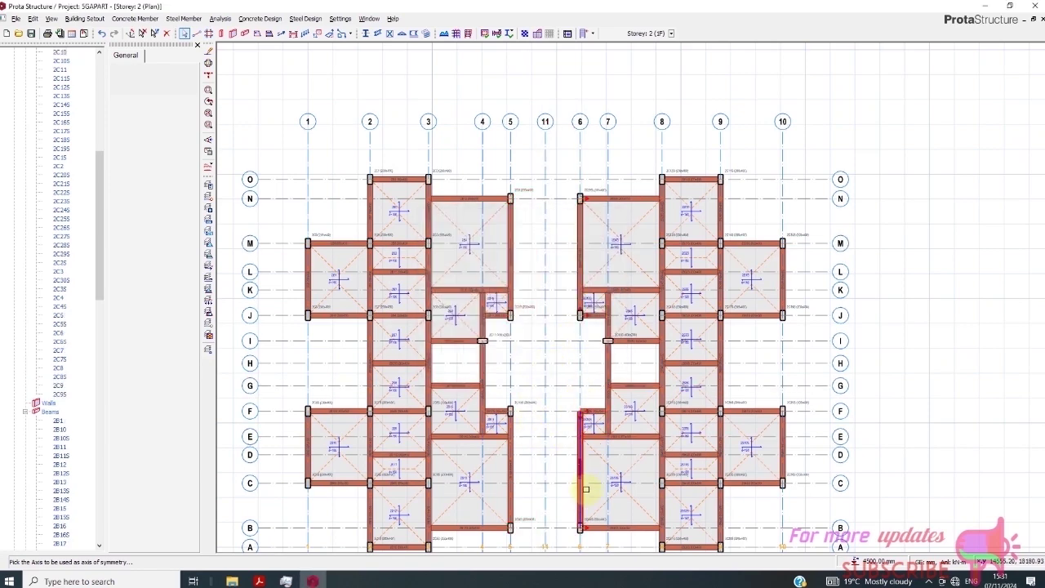
# Mirror the axis 5 column at grid line F about axis 11.
pyautogui.scroll(2, 587, 470)
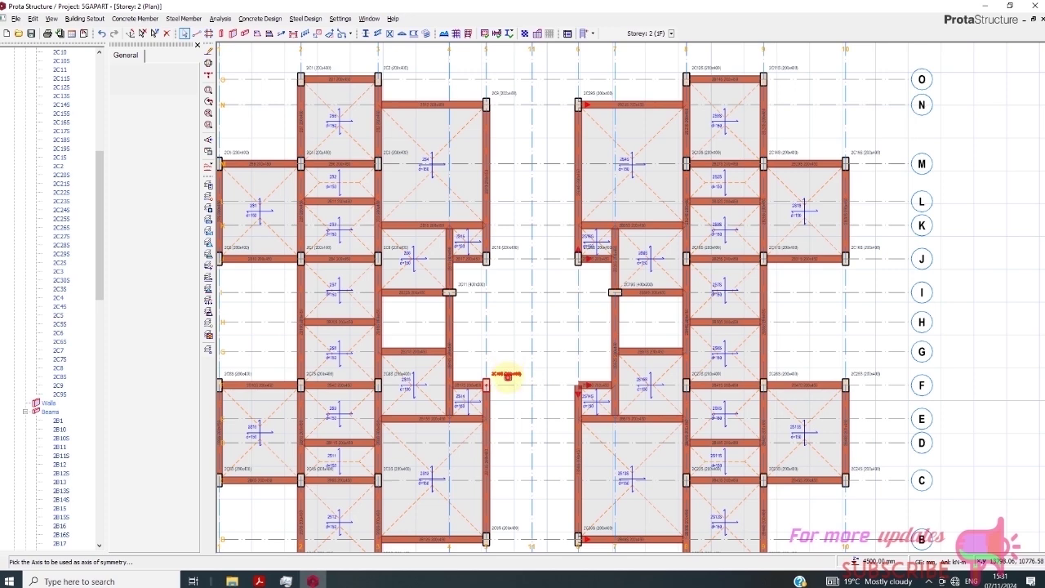
pyautogui.click(508, 376)
pyautogui.rightClick(525, 357)
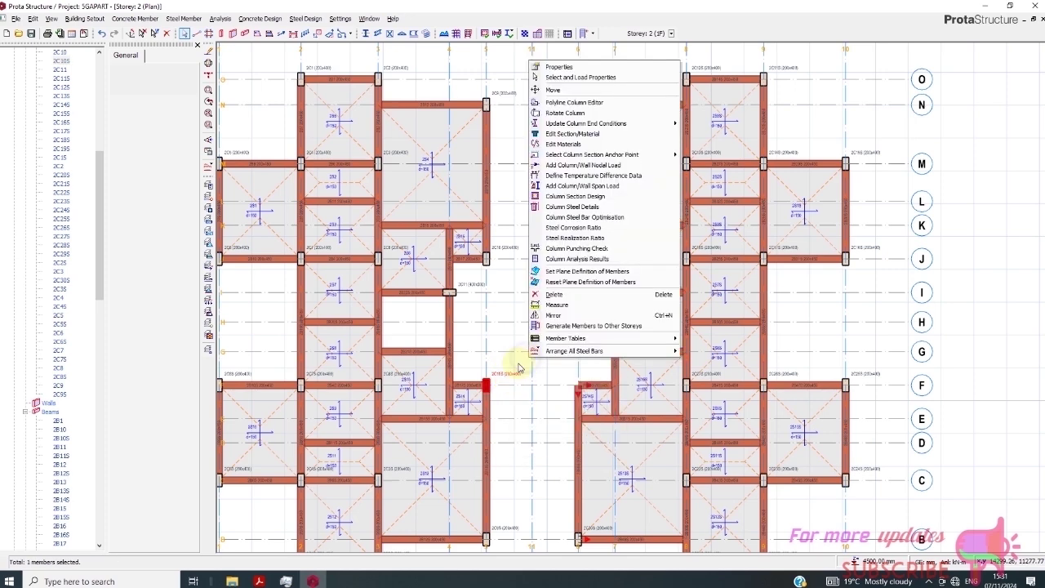
pyautogui.click(568, 315)
pyautogui.click(532, 340)
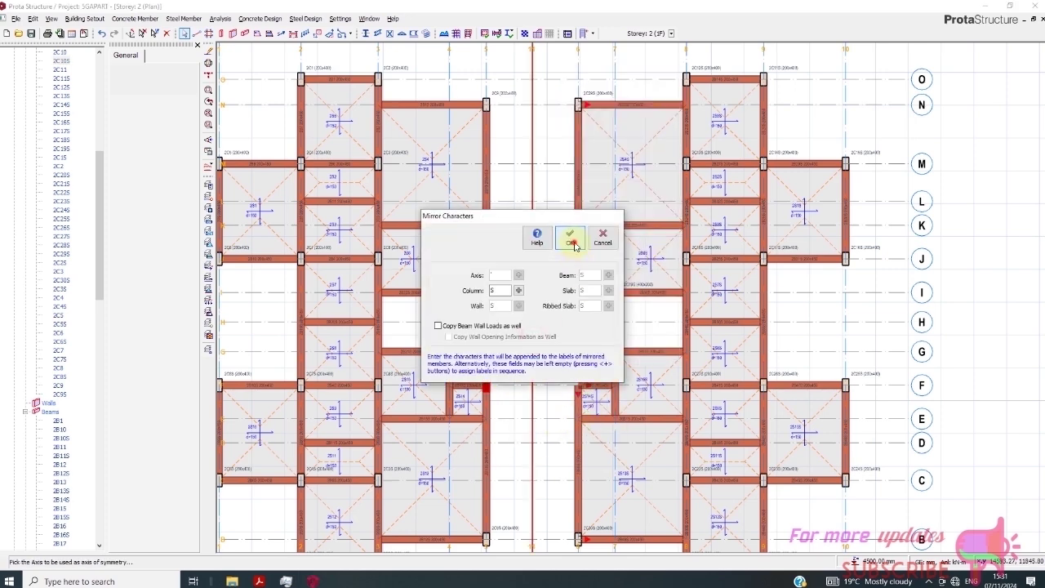
pyautogui.click(571, 238)
pyautogui.scroll(3, 541, 438)
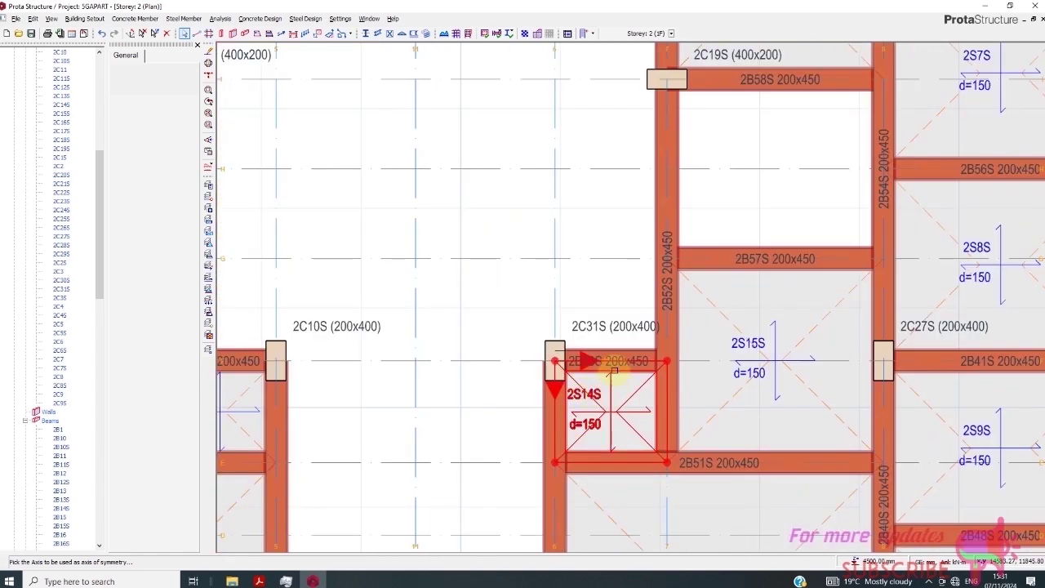
pyautogui.scroll(-3, 613, 372)
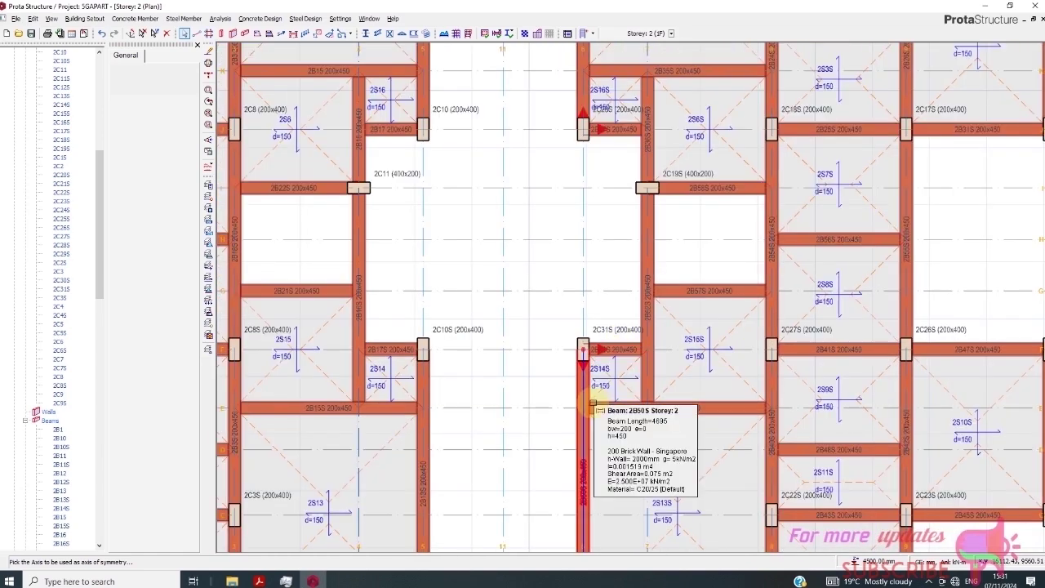
# Delete the grid line F beam between axes 6 and 7 and the axis 6 beam between grid lines B and F.
pyautogui.press('Escape')
pyautogui.click(614, 350)
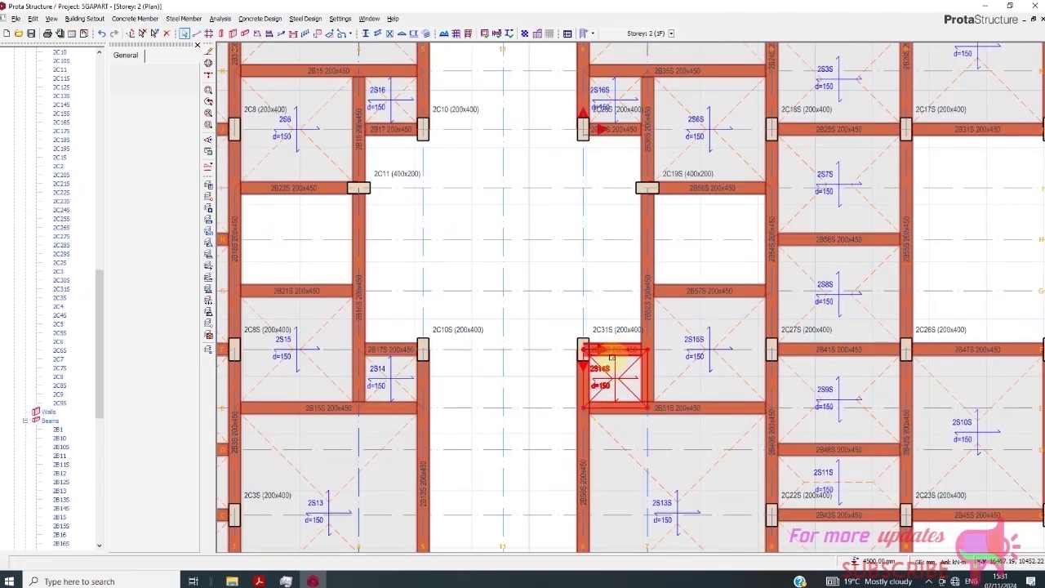
pyautogui.click(614, 329)
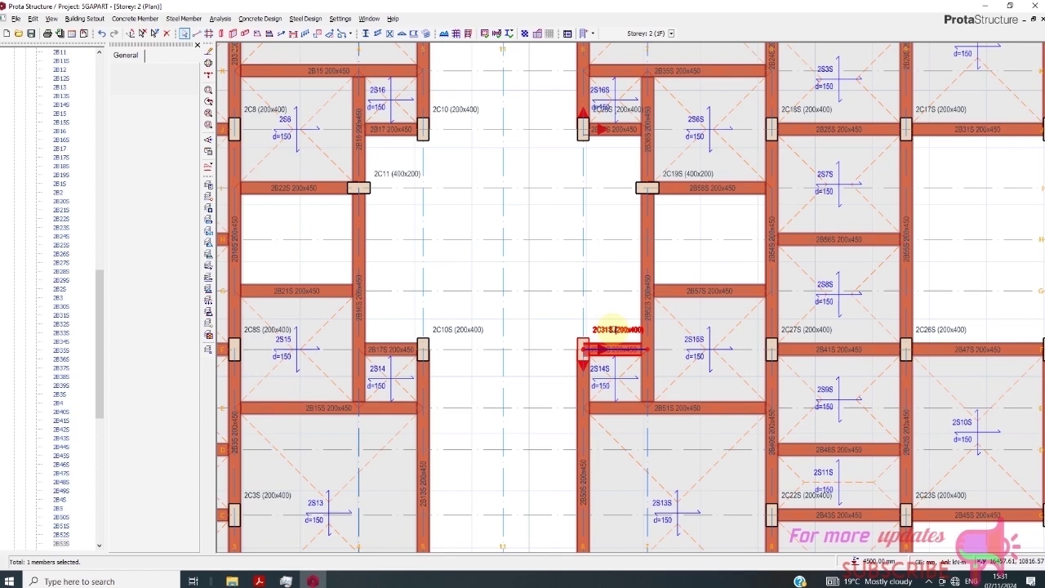
pyautogui.moveTo(617, 334)
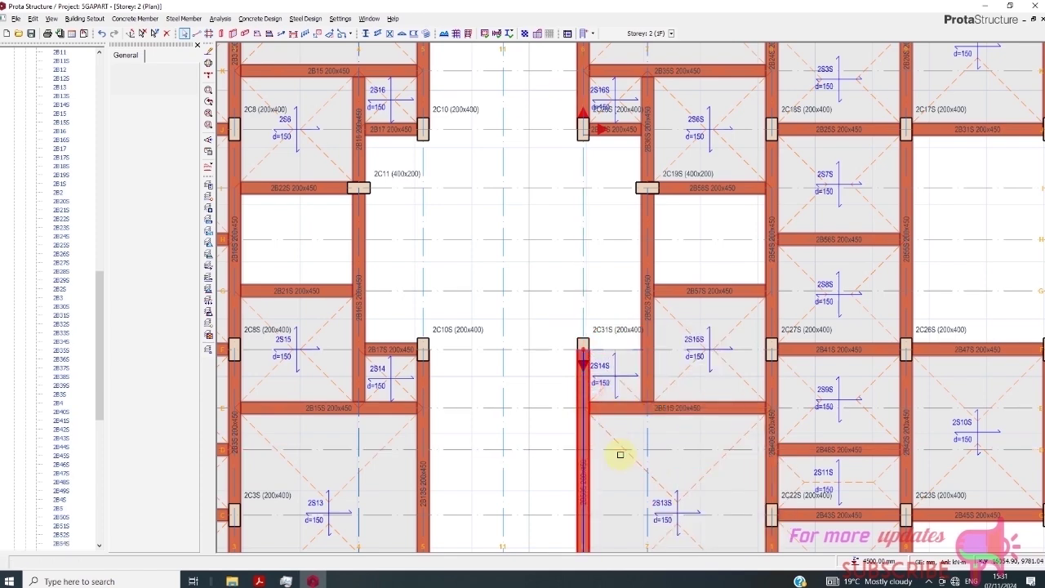
pyautogui.press('Delete')
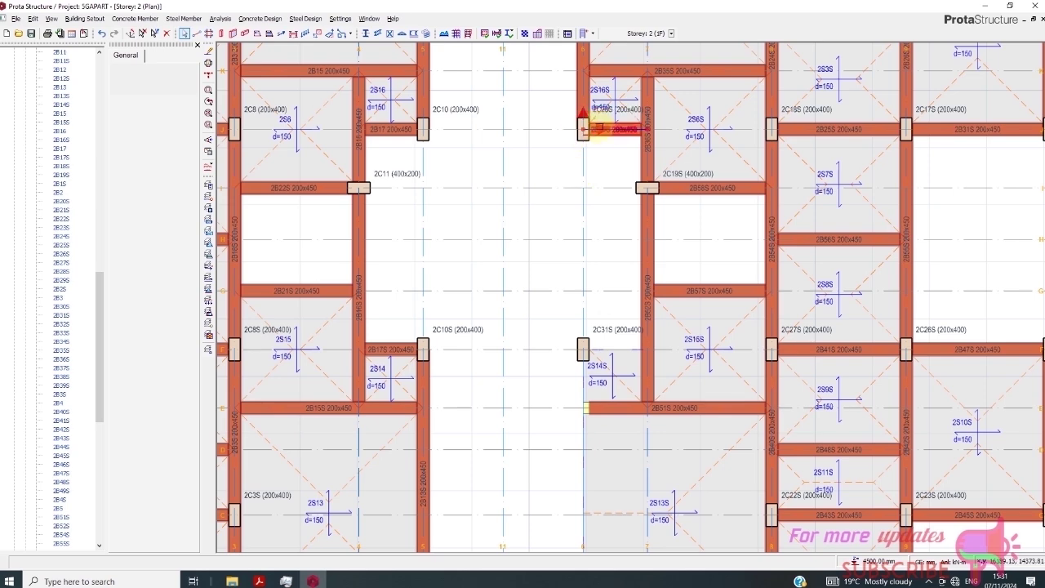
# Delete the axis 6 beam between J and N, the N beam between axes 6 and 8, and the J beam between axes 6 and 7.
pyautogui.scroll(-4, 550, 296)
pyautogui.scroll(5, 574, 158)
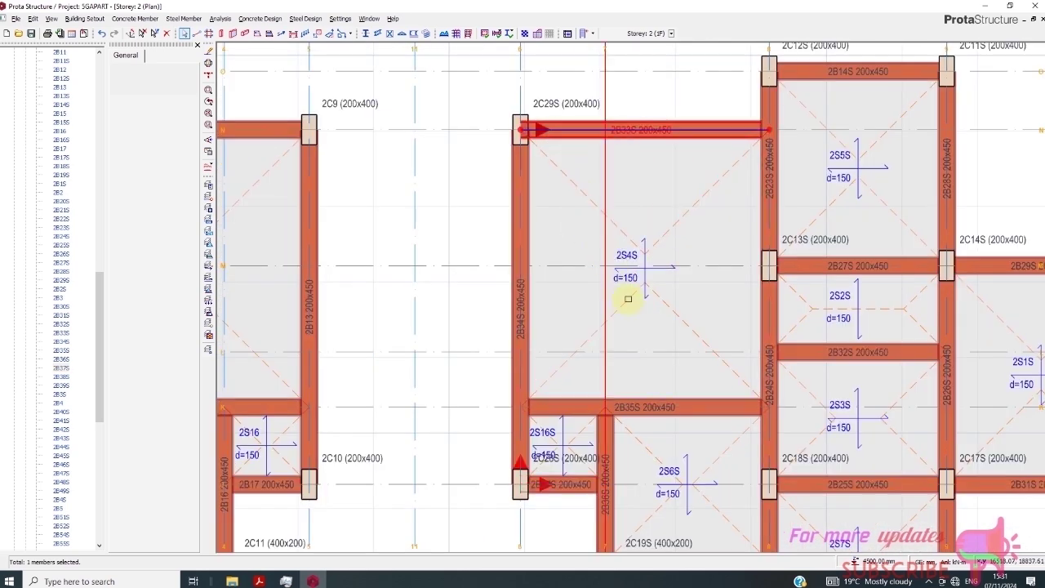
pyautogui.scroll(-3, 662, 356)
pyautogui.scroll(2, 610, 433)
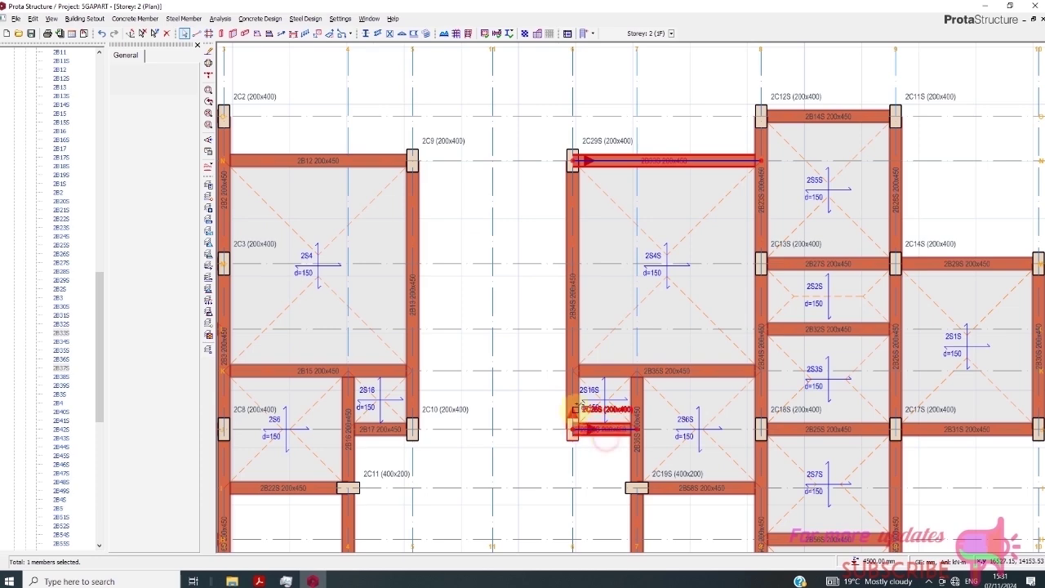
pyautogui.click(572, 413)
pyautogui.keyDown('ctrl'); pyautogui.click(642, 416); pyautogui.keyUp('ctrl')
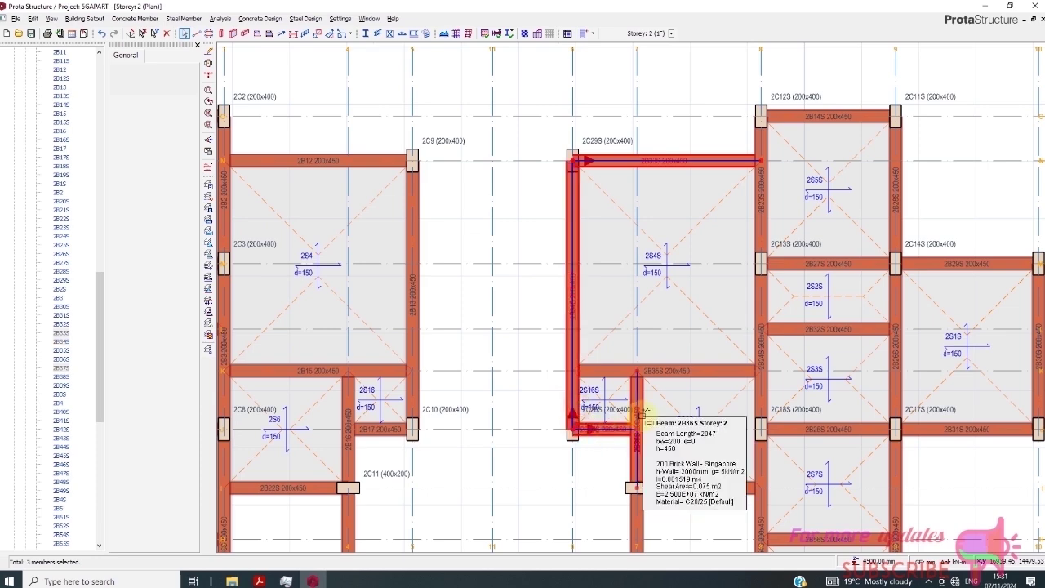
pyautogui.press('Delete')
pyautogui.click(564, 182)
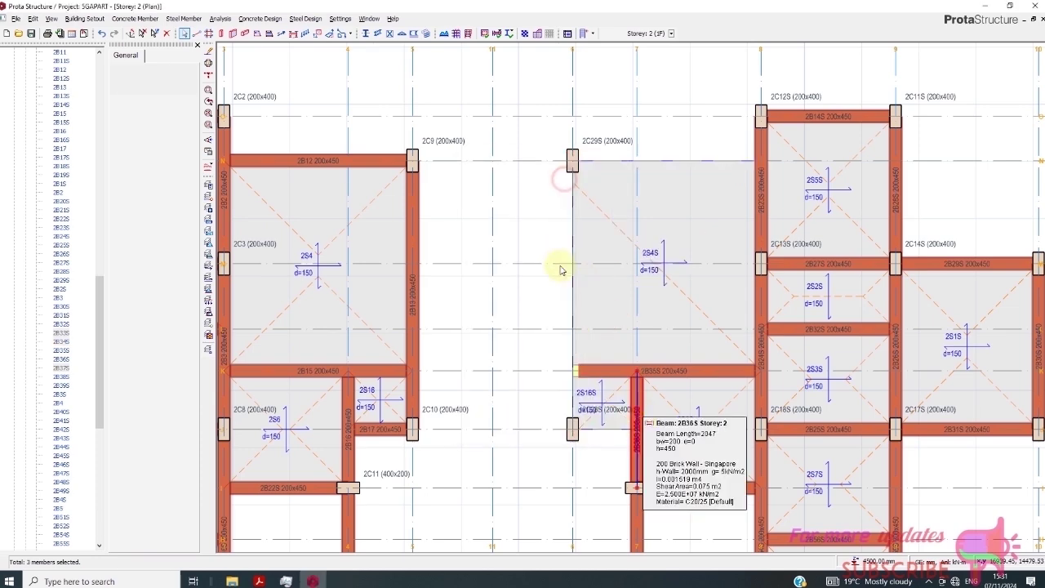
# Mirror the five beams along axis 5 and grid lines F, J and N about axis 11, splitting the new beams at supporting spans.
pyautogui.scroll(-2, 544, 233)
pyautogui.scroll(-1, 547, 233)
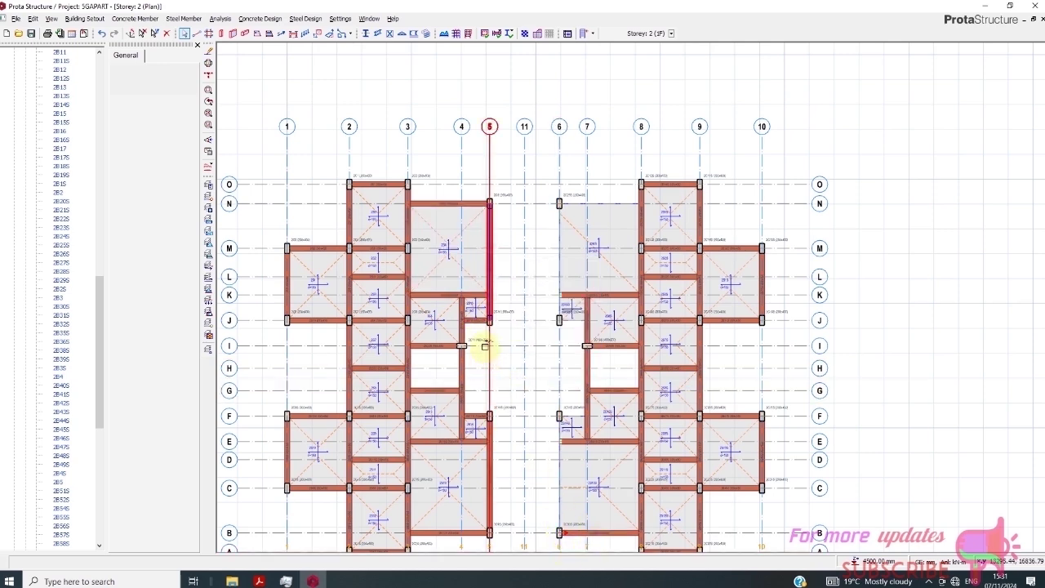
pyautogui.click(491, 474)
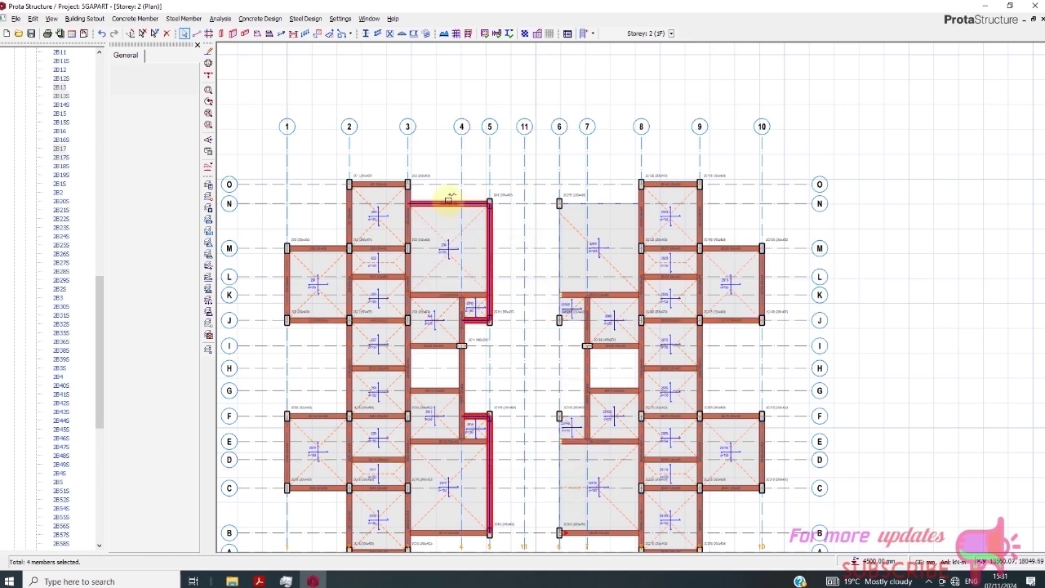
pyautogui.click(450, 204)
pyautogui.rightClick(512, 235)
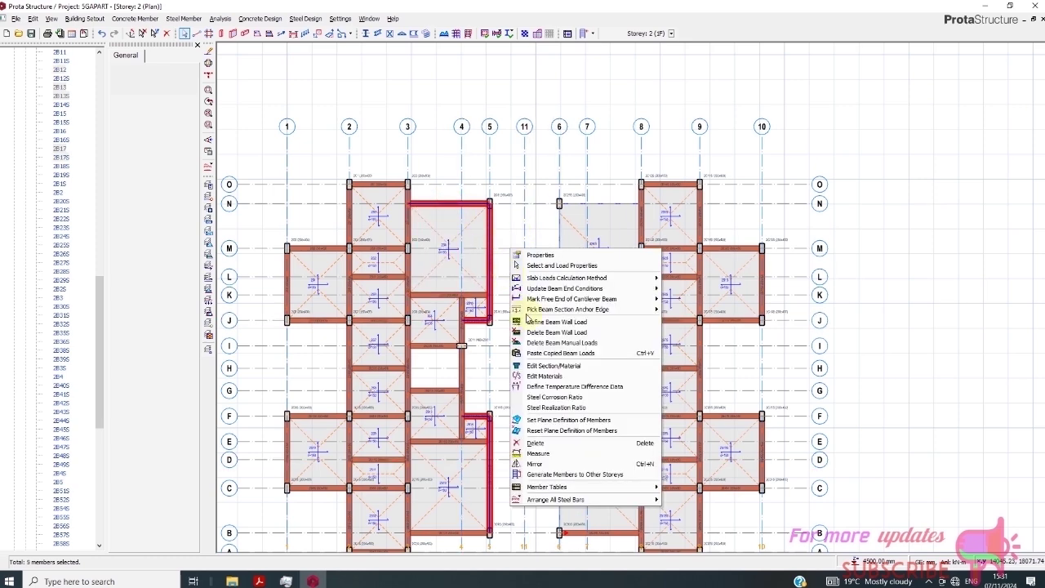
pyautogui.click(562, 467)
pyautogui.click(525, 263)
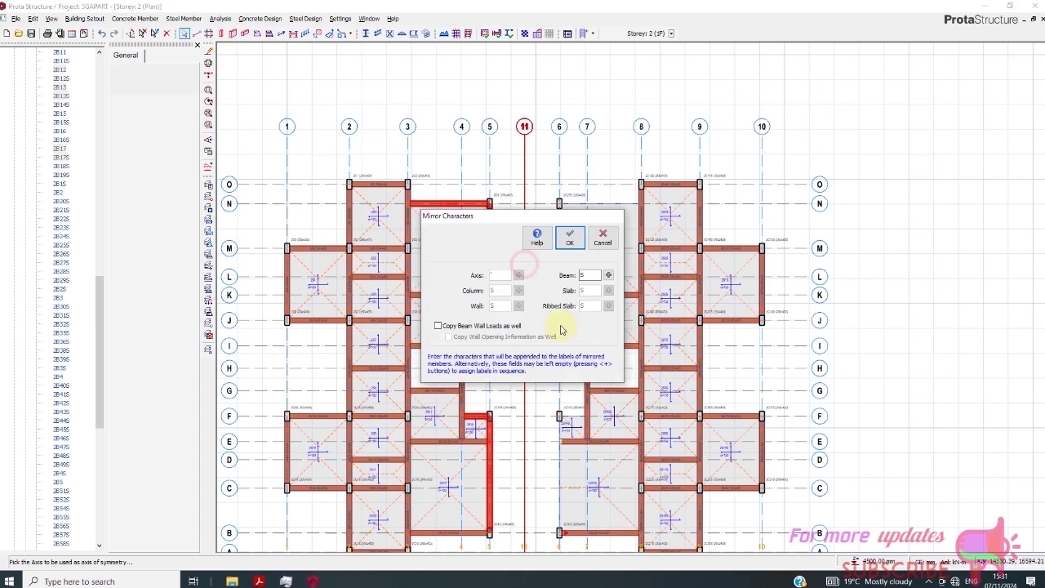
pyautogui.click(571, 243)
pyautogui.click(560, 413)
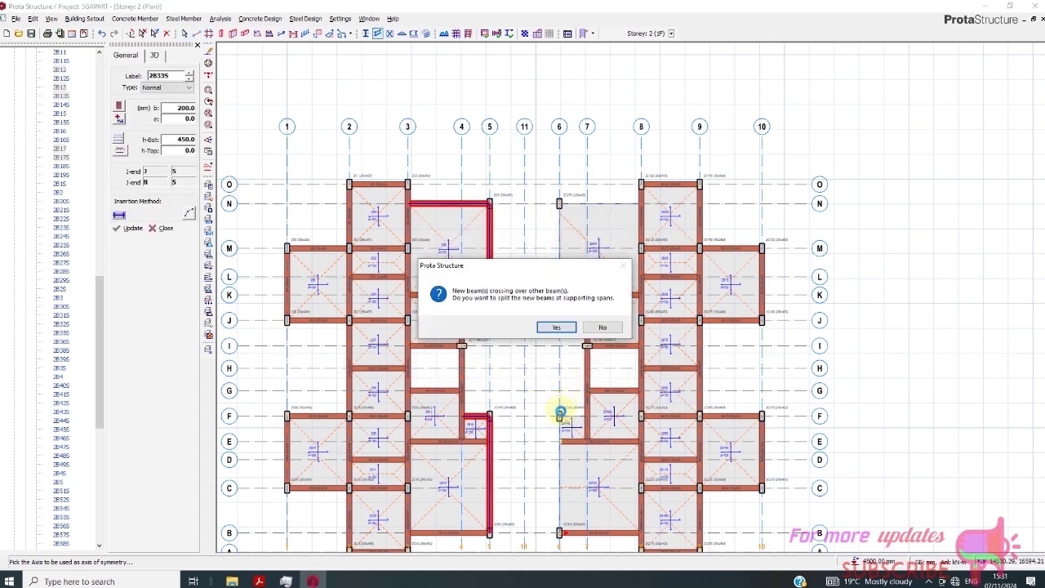
pyautogui.click(566, 328)
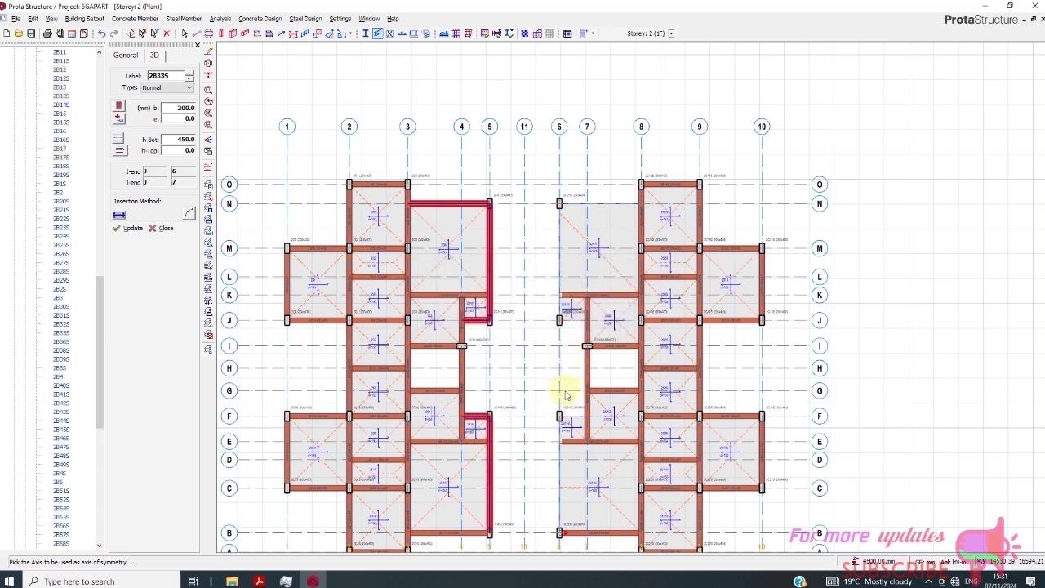
pyautogui.click(561, 413)
pyautogui.click(564, 330)
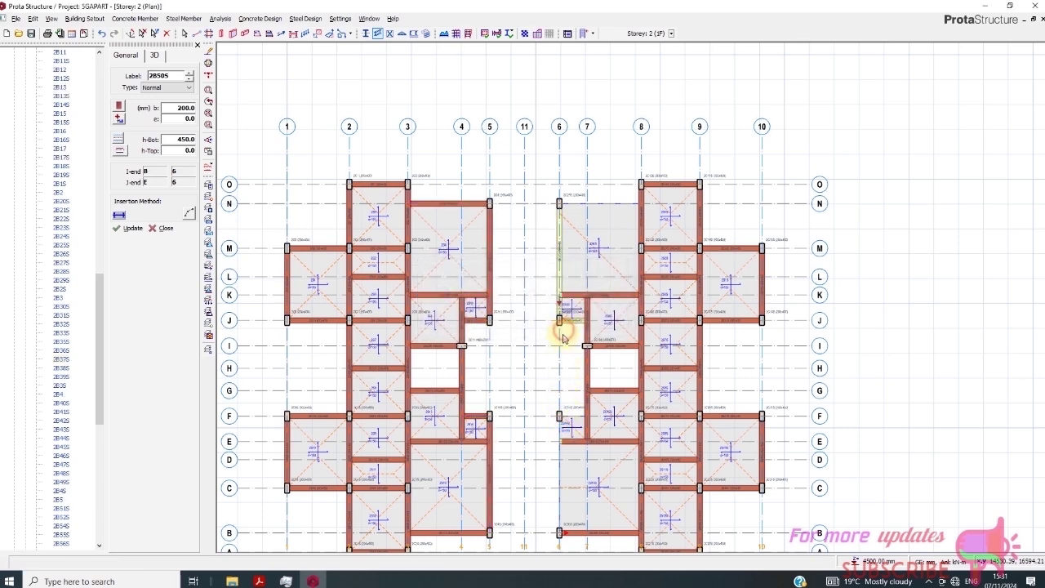
pyautogui.rightClick(558, 416)
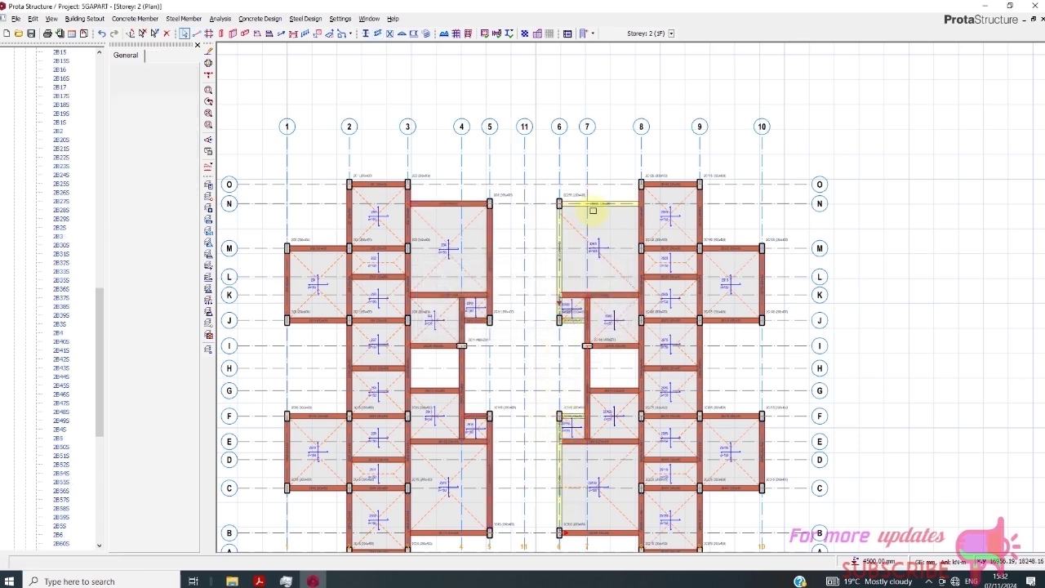
# Paste the copied wall load onto five mirrored beams along axis 6 and grid lines N, J and F.
pyautogui.click(561, 238)
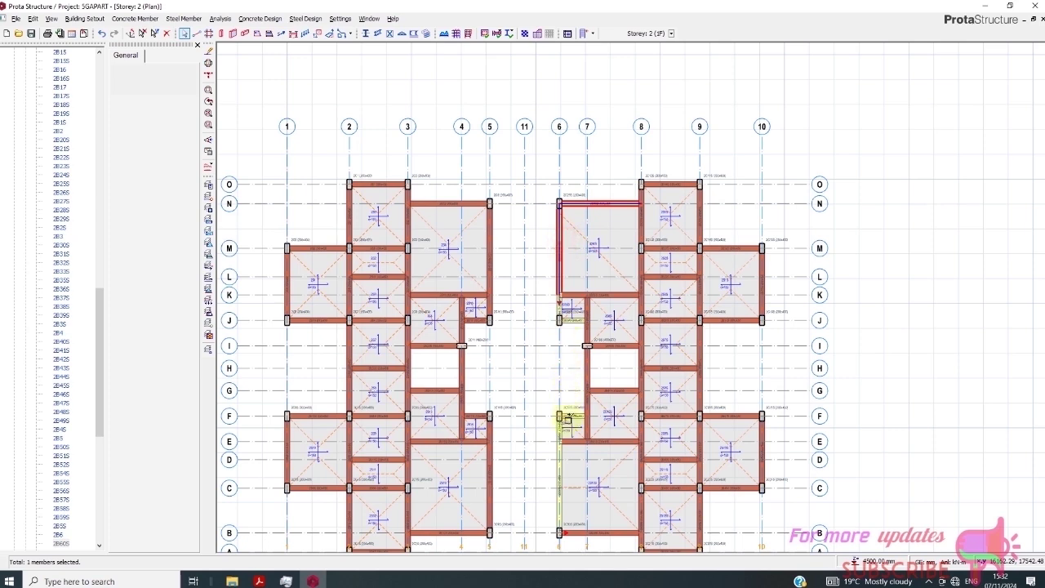
pyautogui.moveTo(571, 322); pyautogui.dragTo(557, 304)
pyautogui.scroll(5, 571, 323)
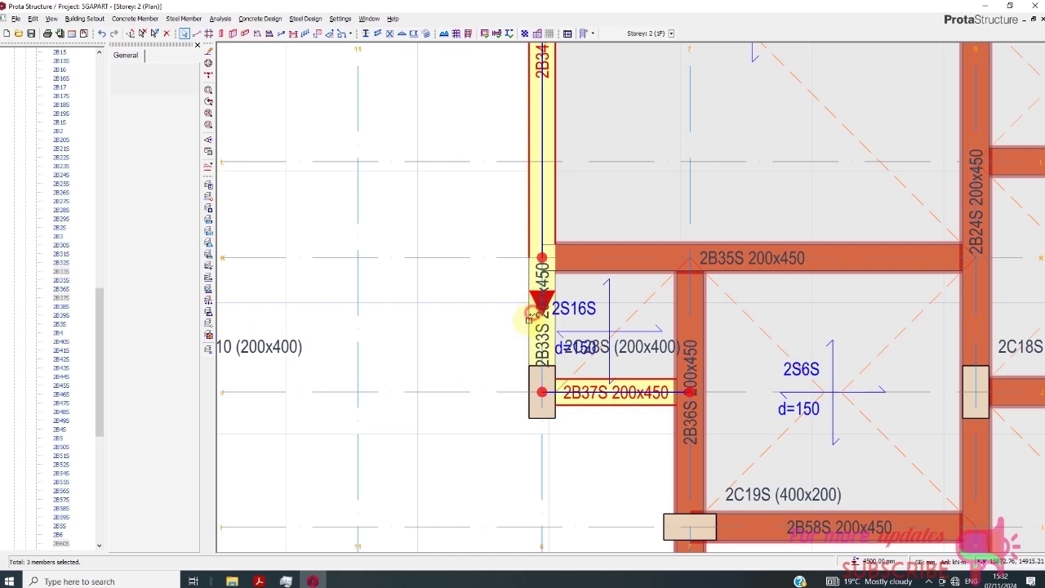
pyautogui.scroll(-4, 530, 310)
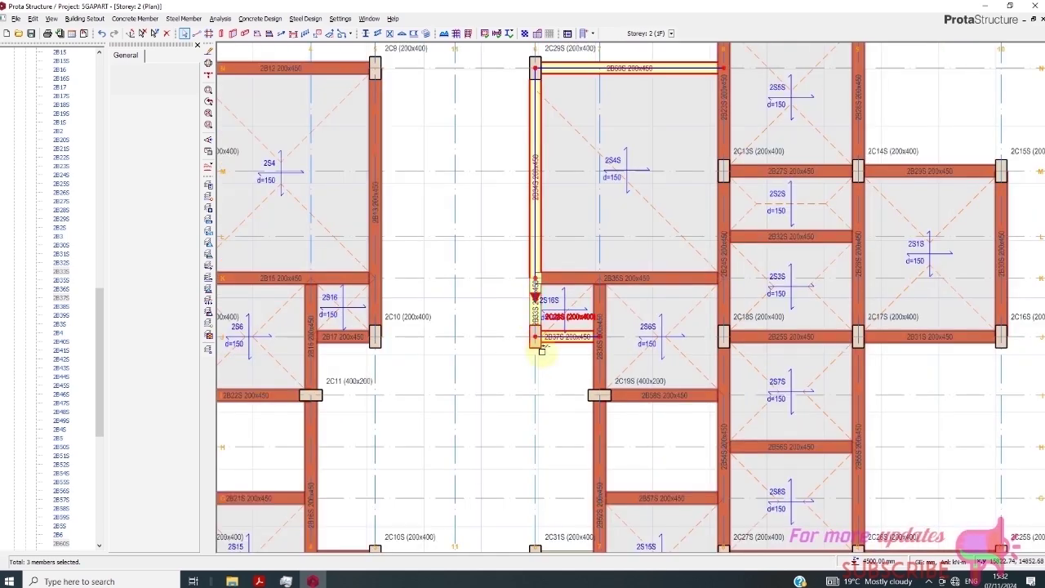
pyautogui.scroll(-2, 535, 274)
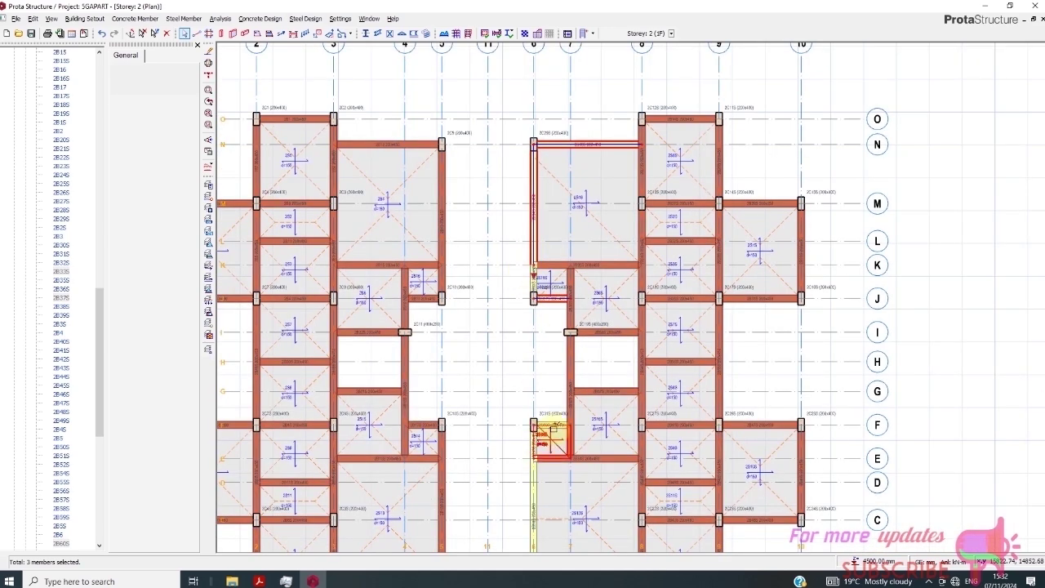
pyautogui.rightClick(513, 491)
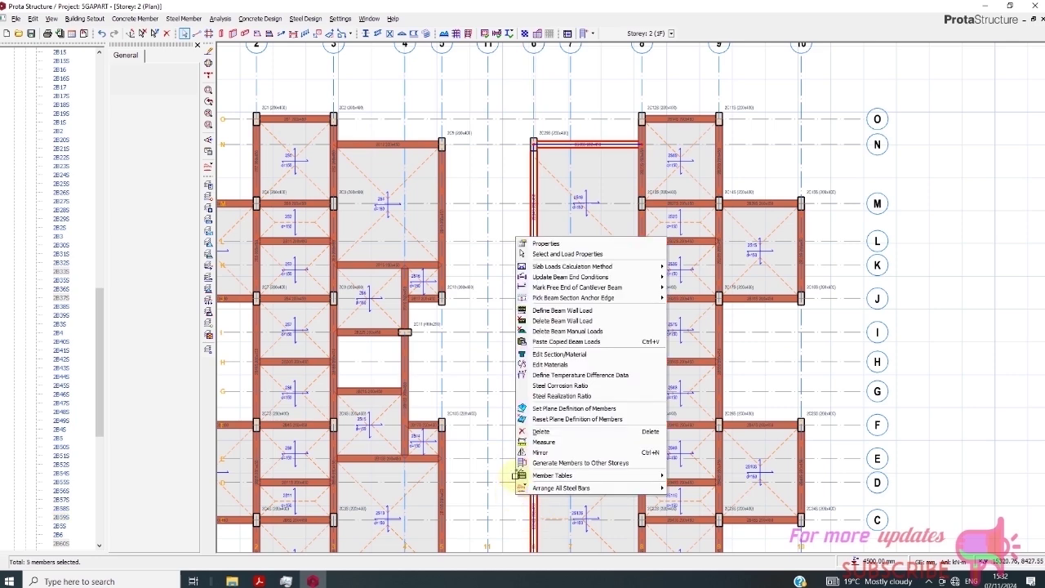
pyautogui.click(551, 342)
pyautogui.click(559, 328)
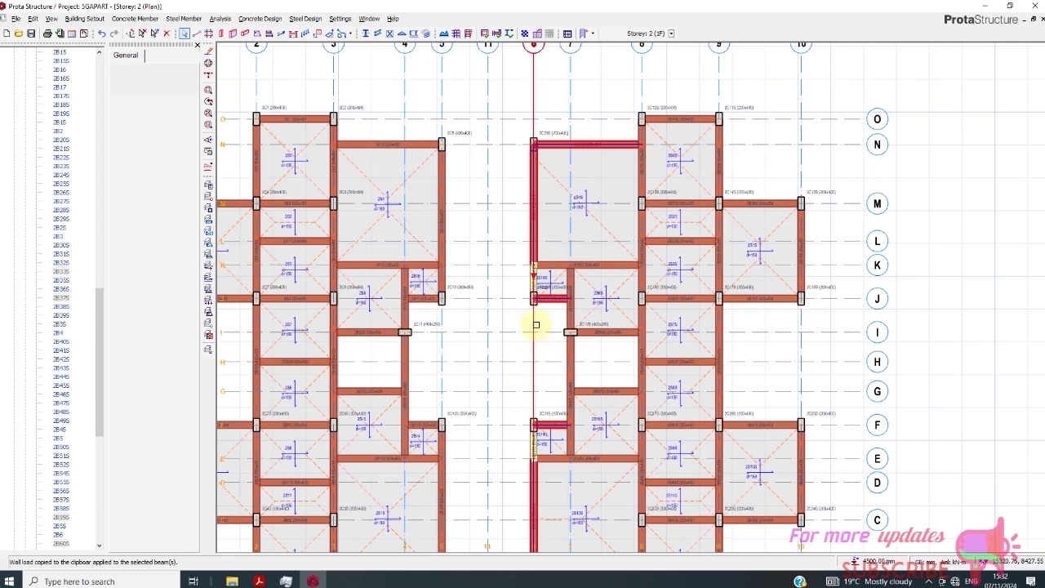
pyautogui.press('Escape')
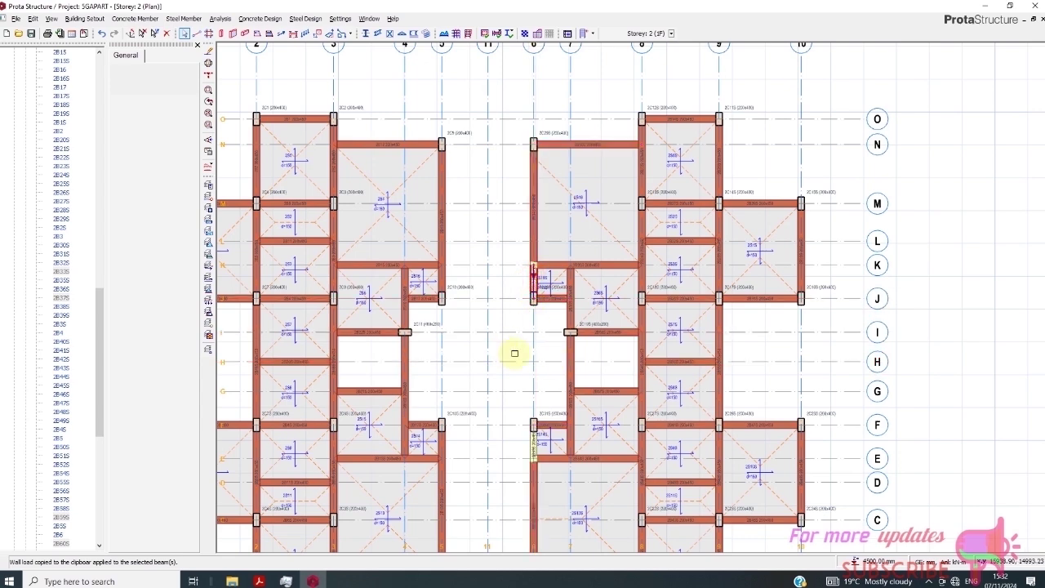
# Replace the axis 6 beam between grid lines K and J with a newly inserted 200x450 beam.
pyautogui.press('Escape')
pyautogui.scroll(3, 532, 264)
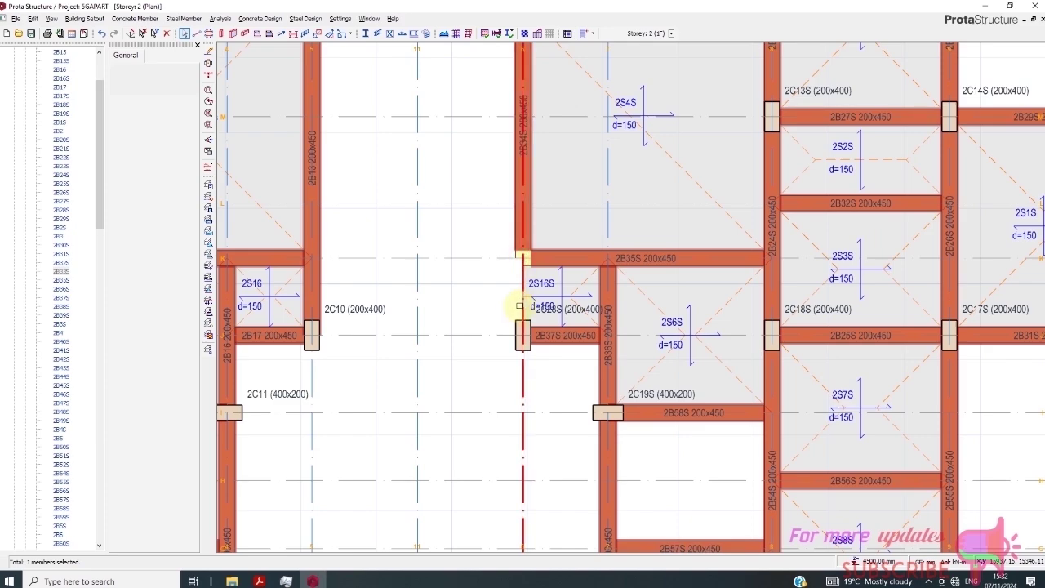
pyautogui.click(517, 157)
pyautogui.scroll(-3, 506, 278)
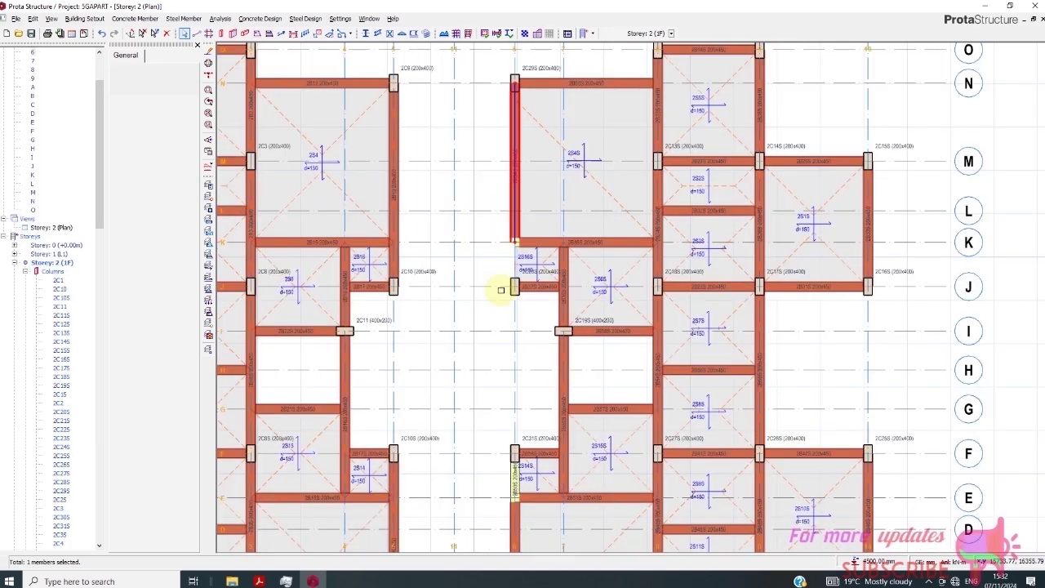
pyautogui.scroll(4, 508, 275)
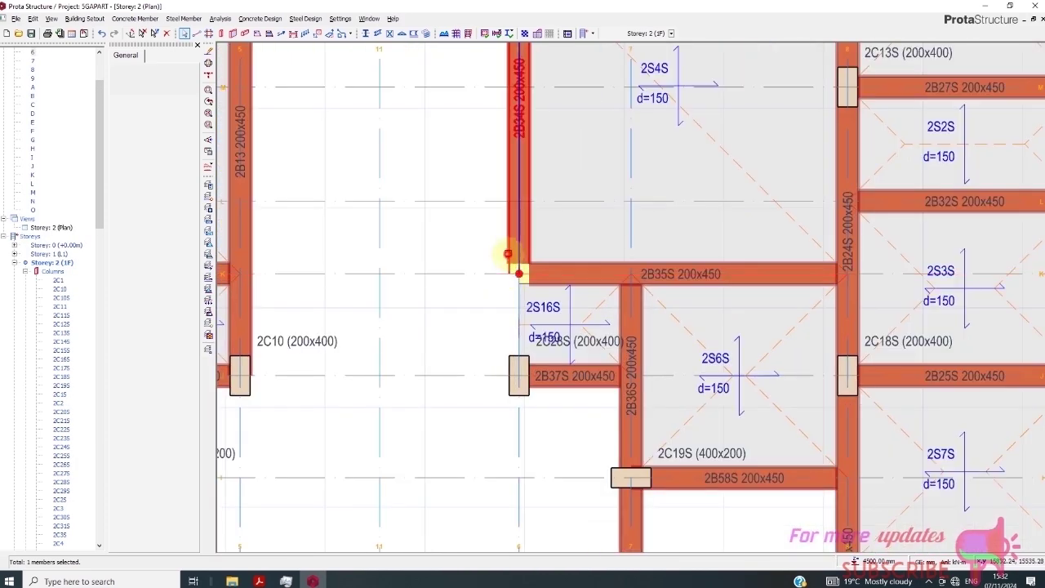
pyautogui.scroll(-2, 490, 290)
pyautogui.scroll(-2, 301, 72)
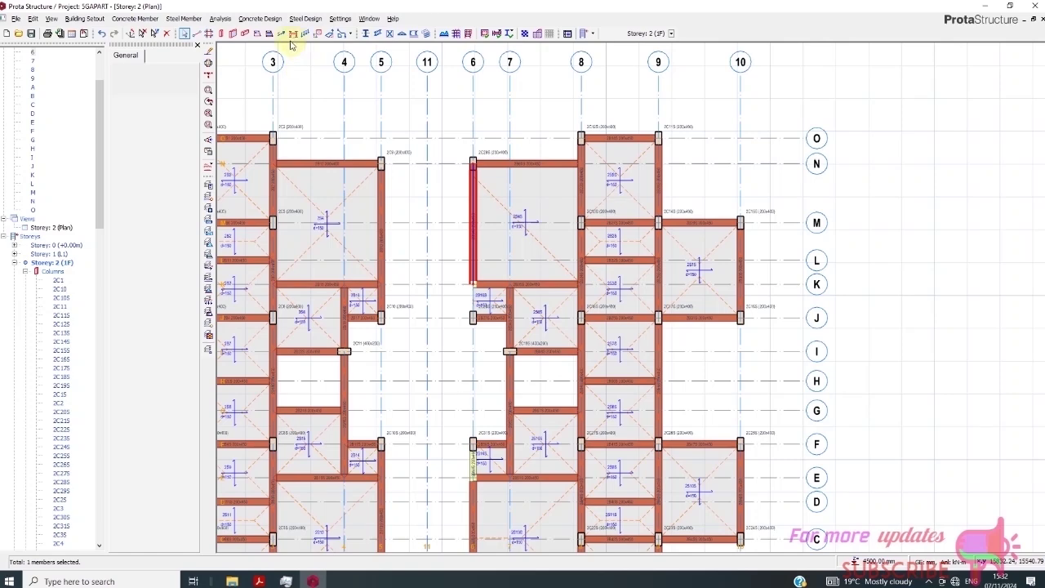
pyautogui.click(245, 34)
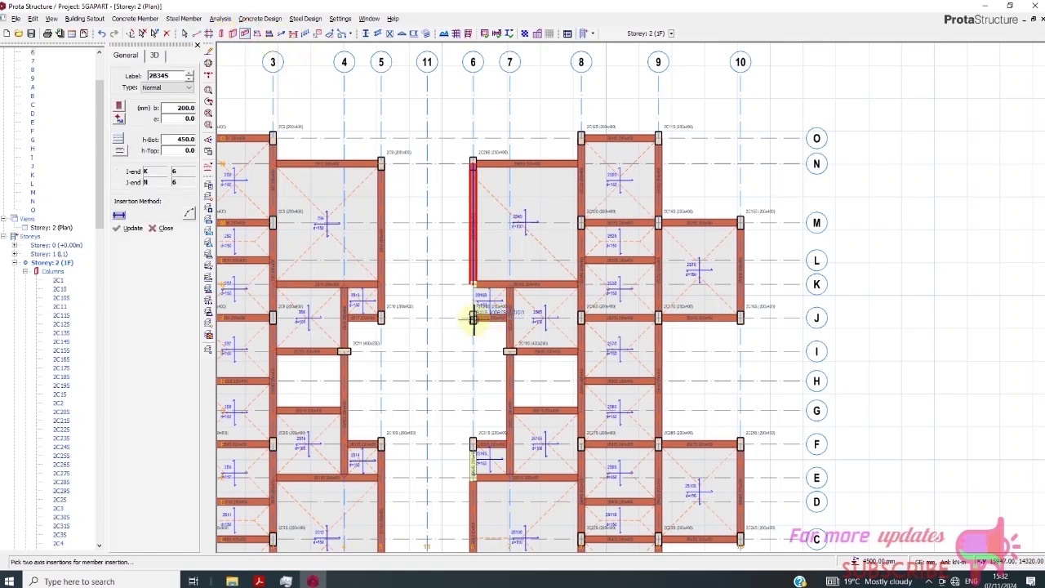
pyautogui.click(472, 283)
pyautogui.click(474, 318)
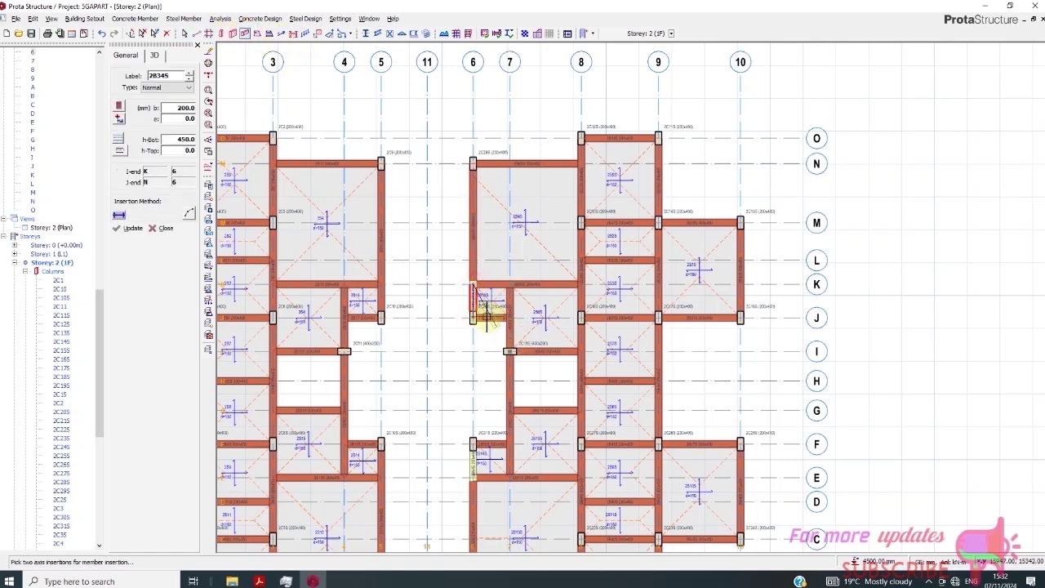
pyautogui.scroll(3, 480, 317)
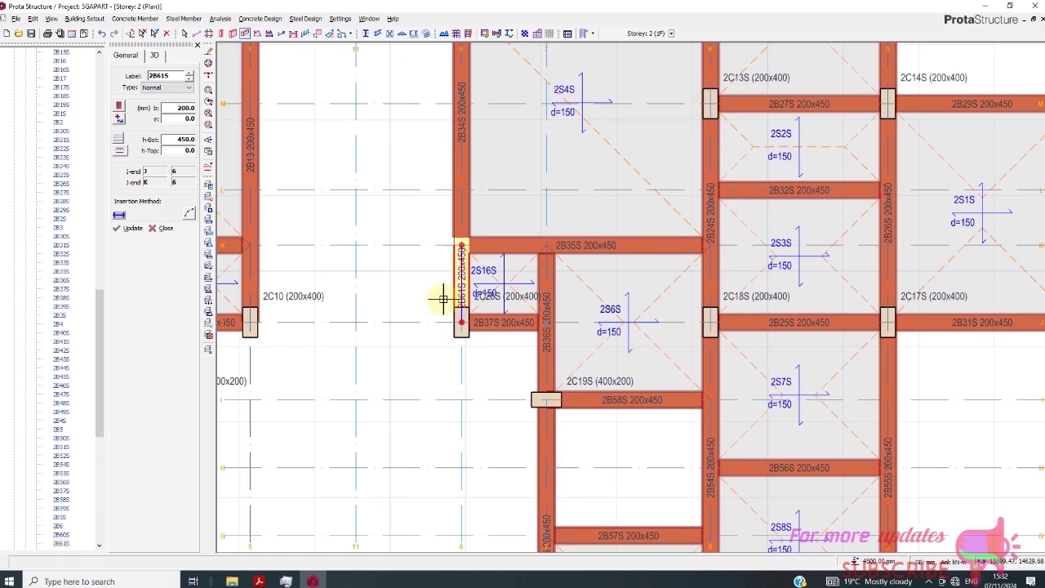
# Insert a 200x450 beam along grid line J between the columns on axes 5 and 6.
pyautogui.scroll(-5, 479, 264)
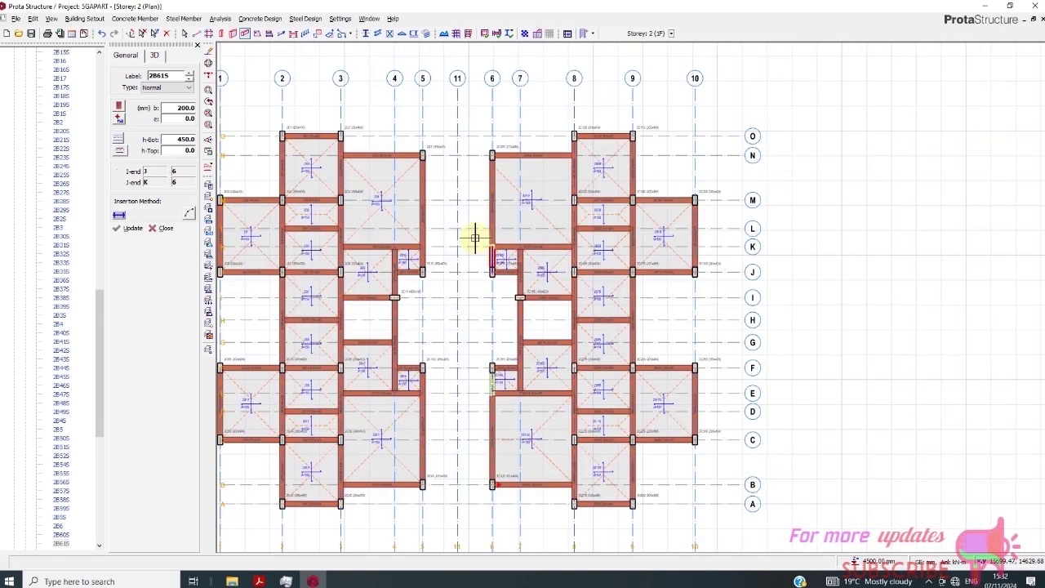
pyautogui.scroll(2, 478, 338)
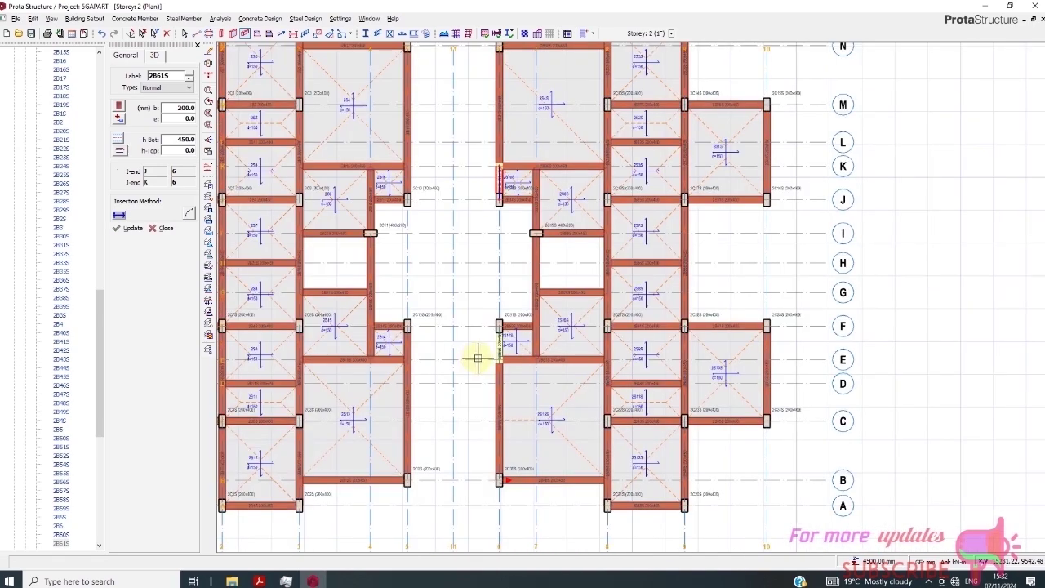
pyautogui.press('Escape')
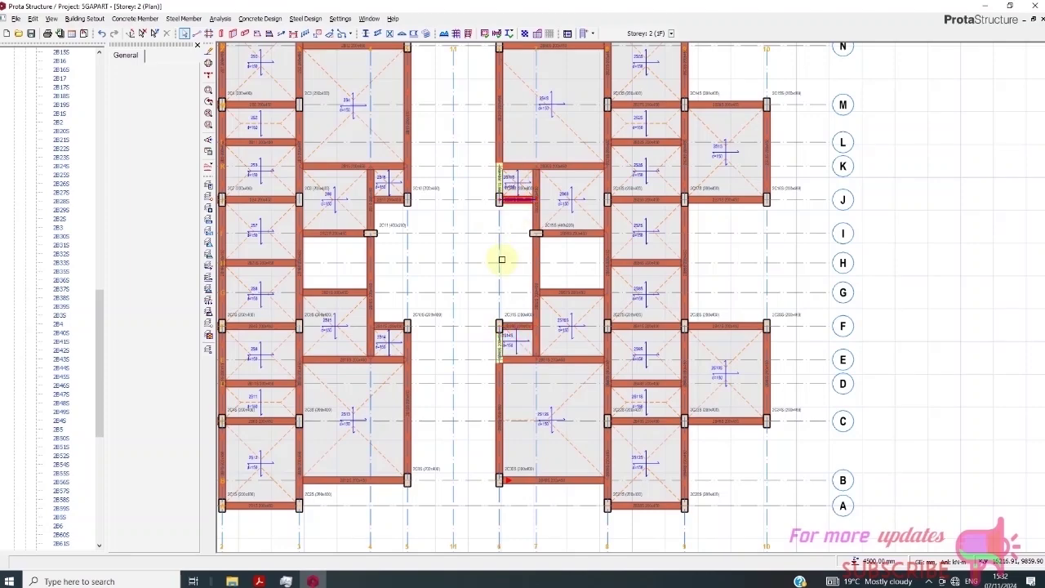
pyautogui.scroll(-2, 500, 261)
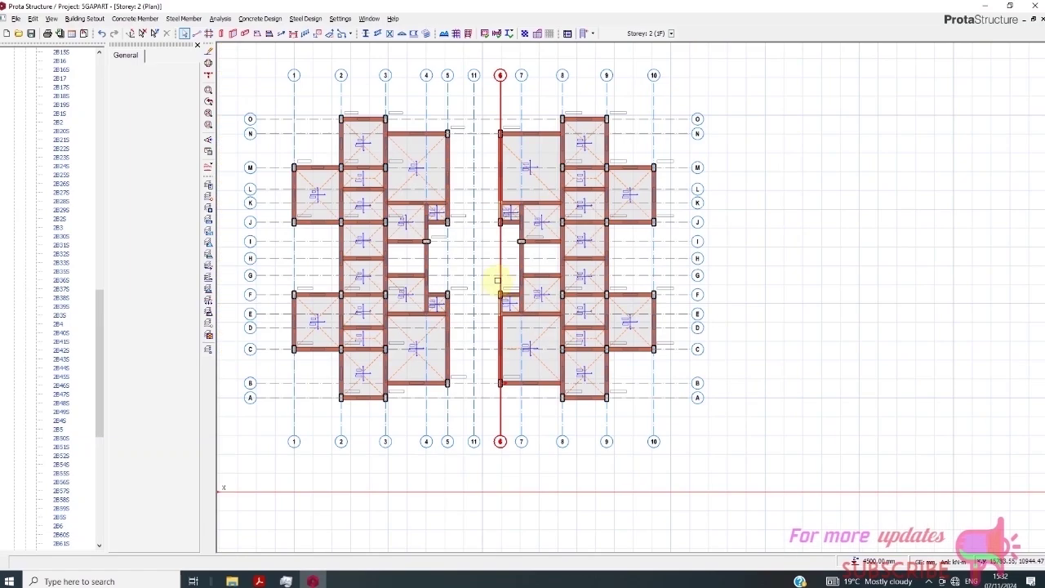
pyautogui.click(244, 34)
pyautogui.scroll(3, 425, 232)
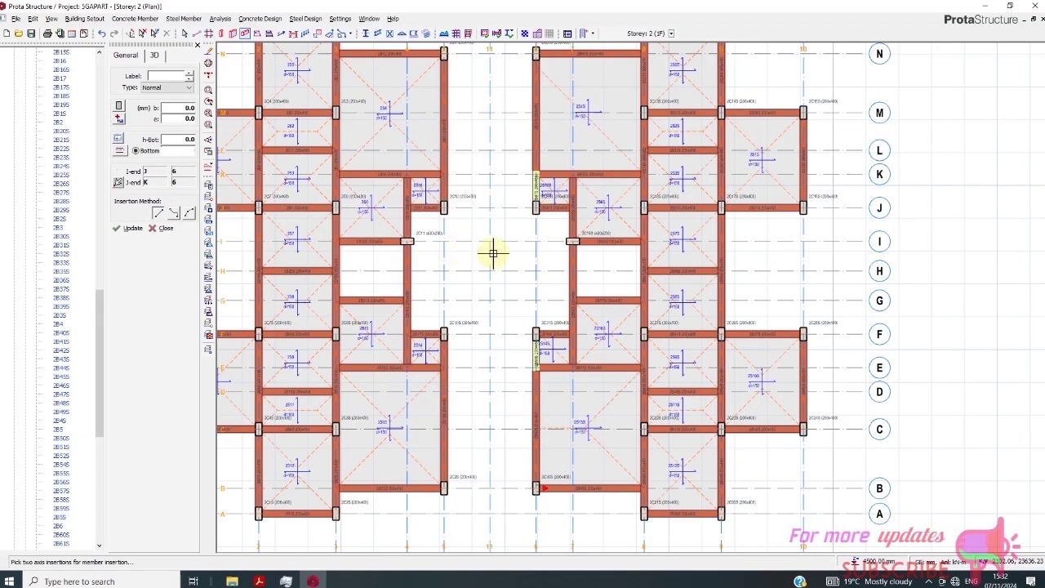
pyautogui.scroll(2, 460, 226)
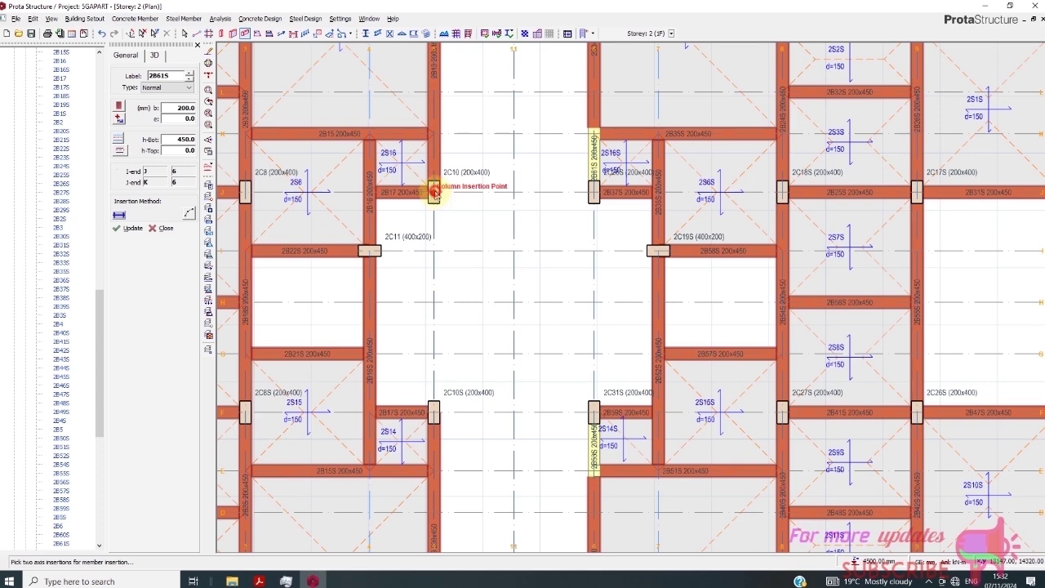
pyautogui.click(433, 192)
pyautogui.click(593, 193)
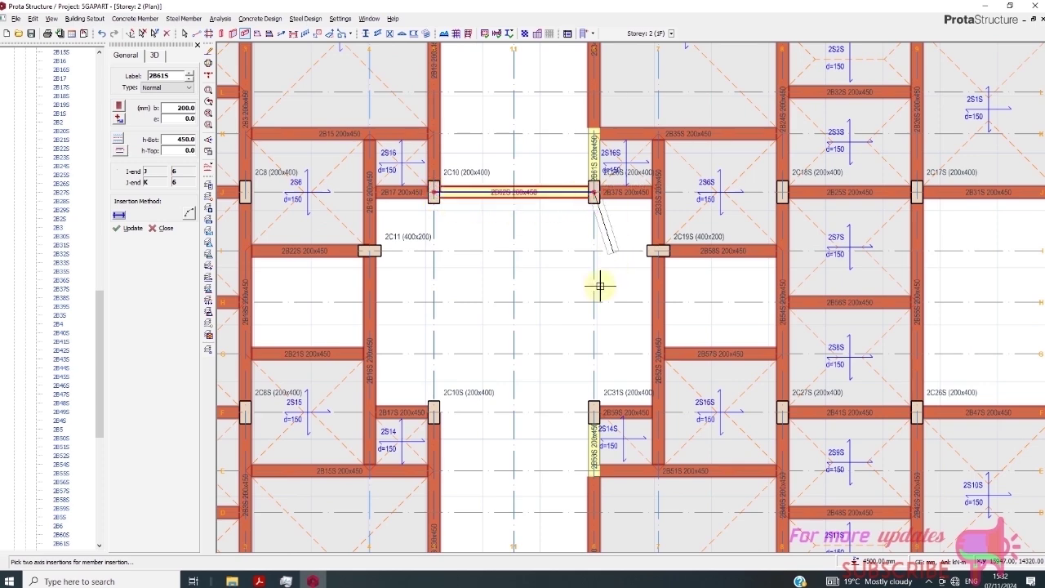
# Insert a 200x450 beam along grid line F between the columns on axes 5 and 6.
pyautogui.click(433, 412)
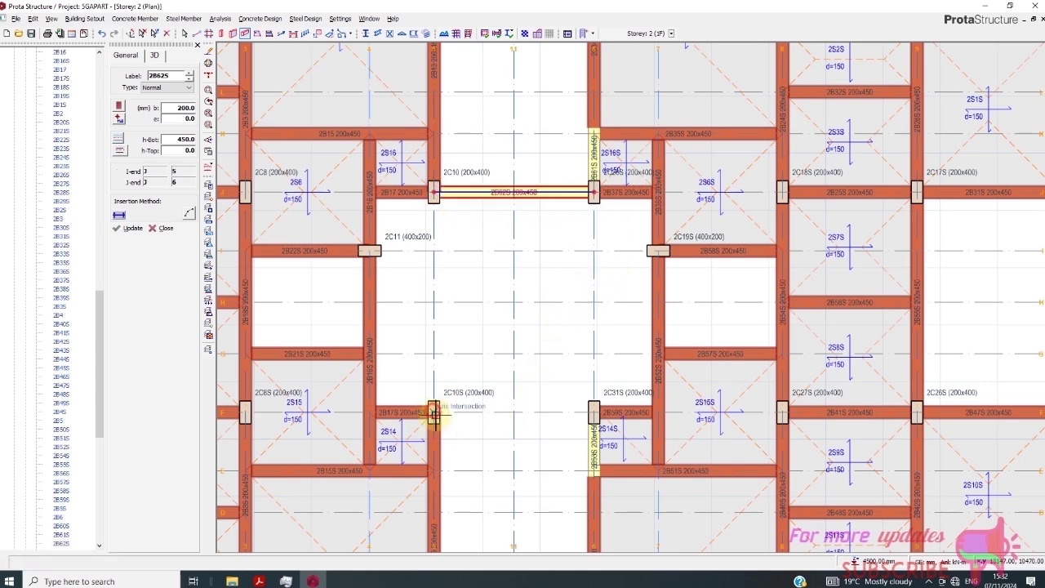
pyautogui.click(593, 412)
pyautogui.scroll(-3, 485, 363)
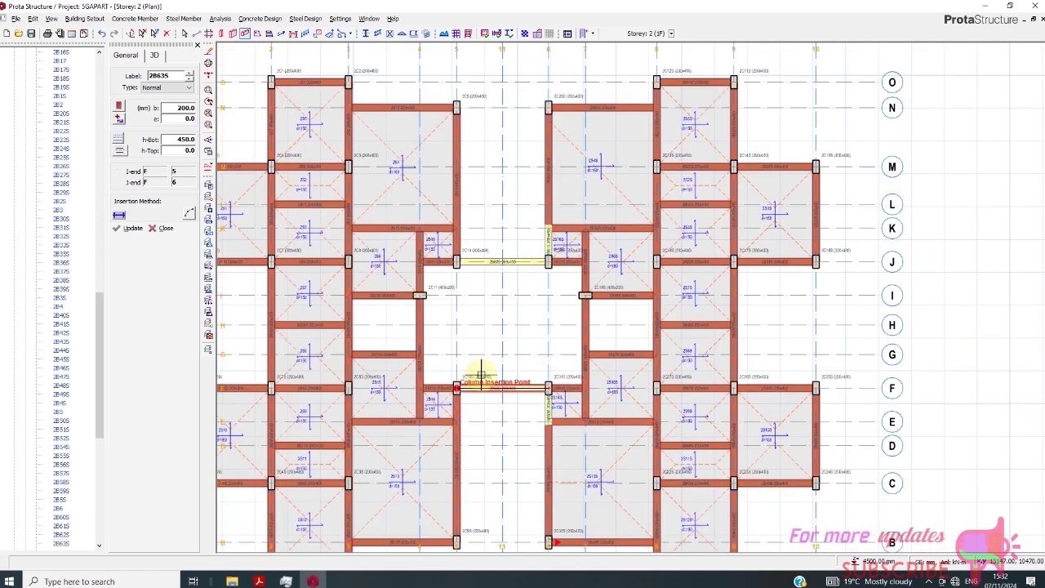
pyautogui.scroll(-1, 482, 360)
pyautogui.scroll(4, 479, 201)
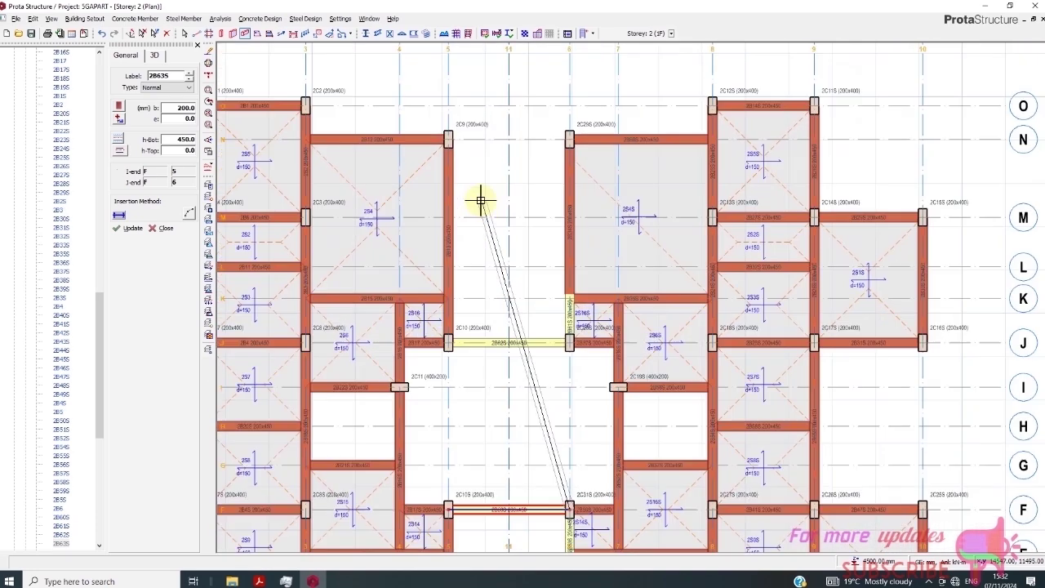
pyautogui.rightClick(546, 417)
pyautogui.press('Escape')
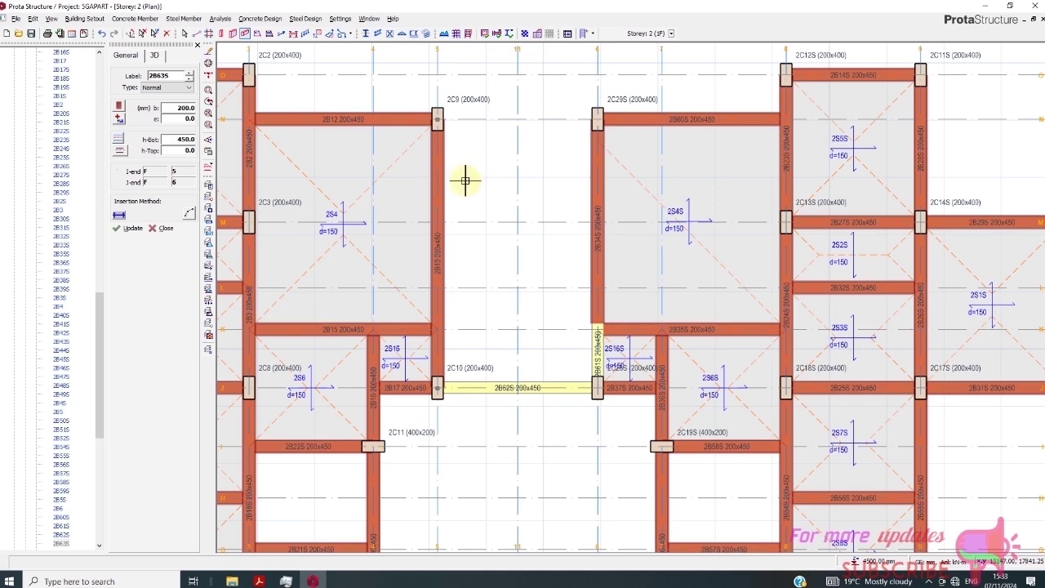
# Offset axis N to create a parallel grid line.
pyautogui.scroll(-3, 485, 187)
pyautogui.scroll(3, 487, 167)
pyautogui.scroll(-4, 488, 167)
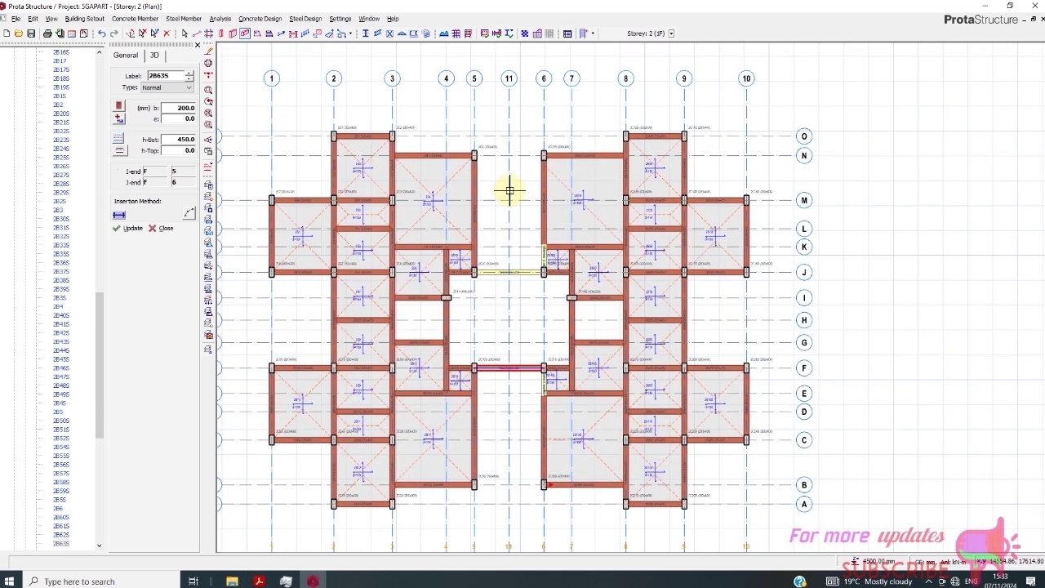
pyautogui.press('Escape')
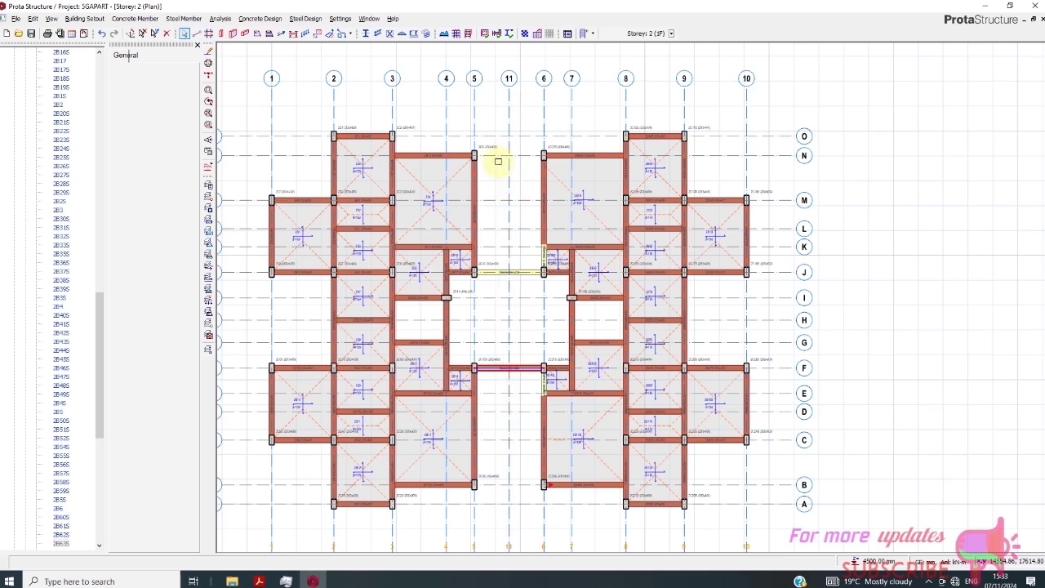
pyautogui.rightClick(496, 155)
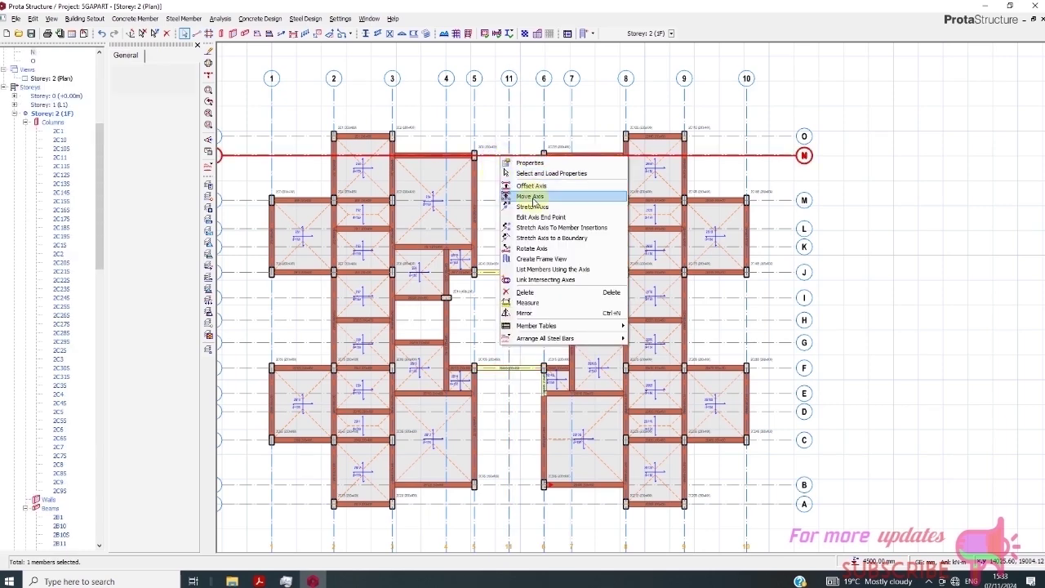
pyautogui.click(535, 189)
pyautogui.click(512, 180)
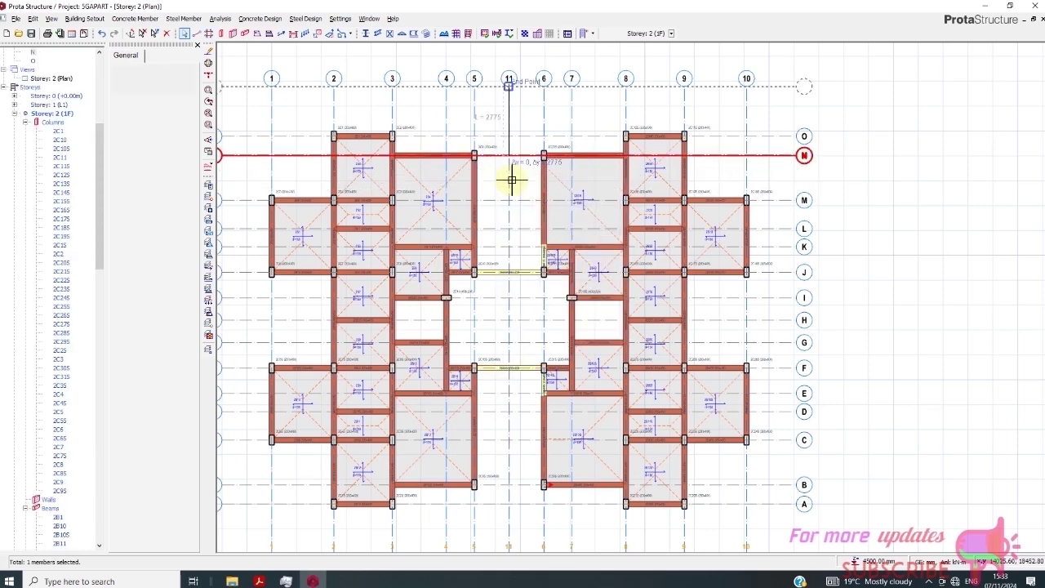
# Insert a parallel axis offset from axis N towards axis M.
pyautogui.scroll(1, 508, 204)
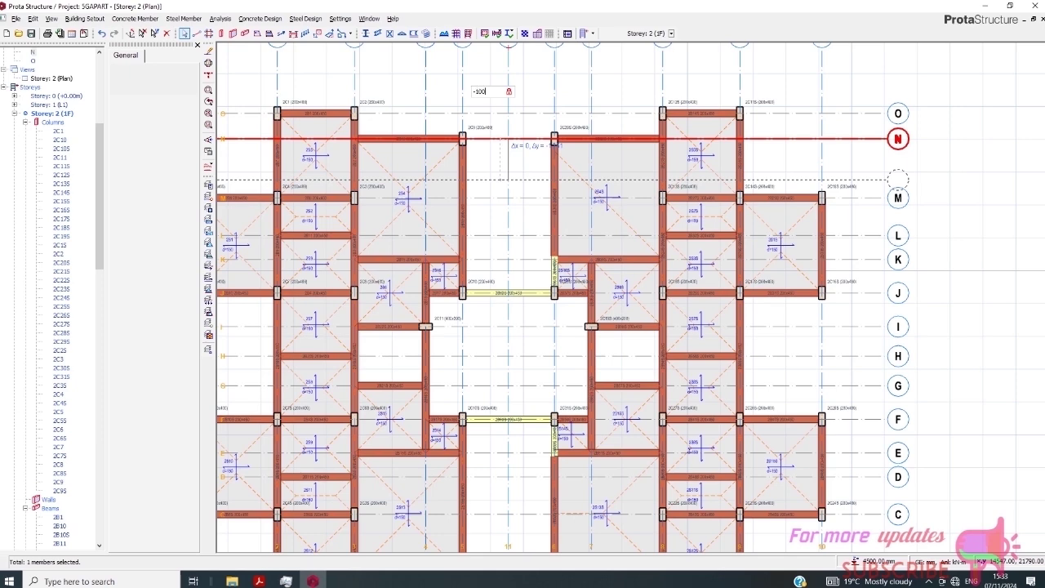
pyautogui.press('Return')
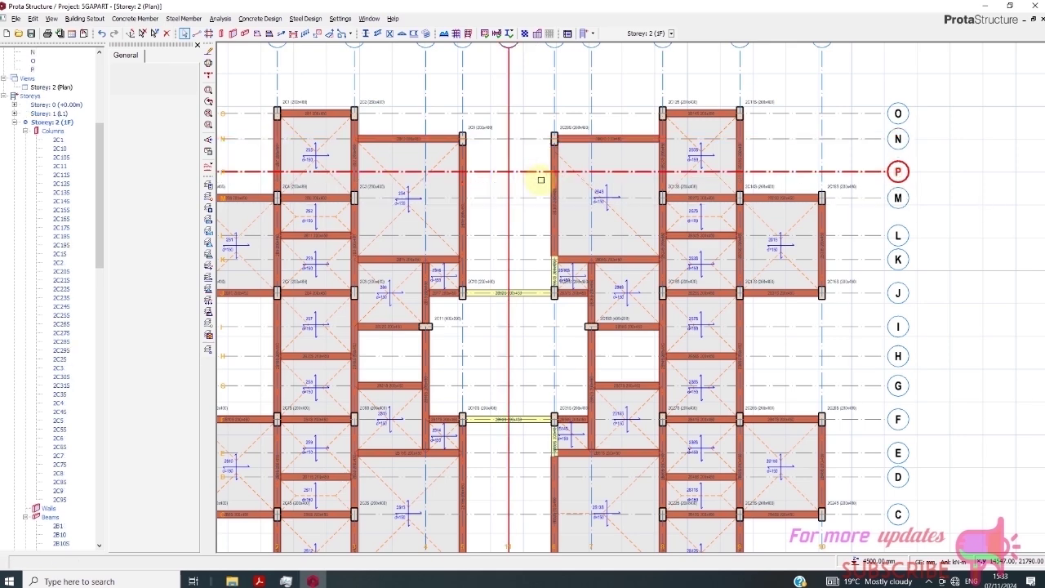
# Insert a 200x450 mm beam along axis P between axes 5 and 6.
pyautogui.scroll(-3, 511, 250)
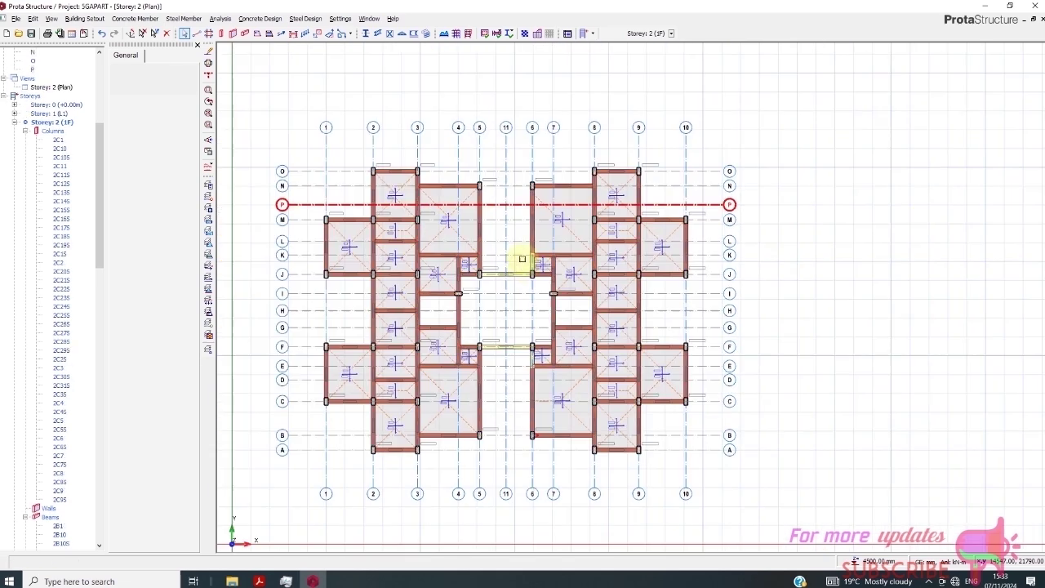
pyautogui.click(245, 34)
pyautogui.scroll(2, 432, 198)
pyautogui.click(498, 209)
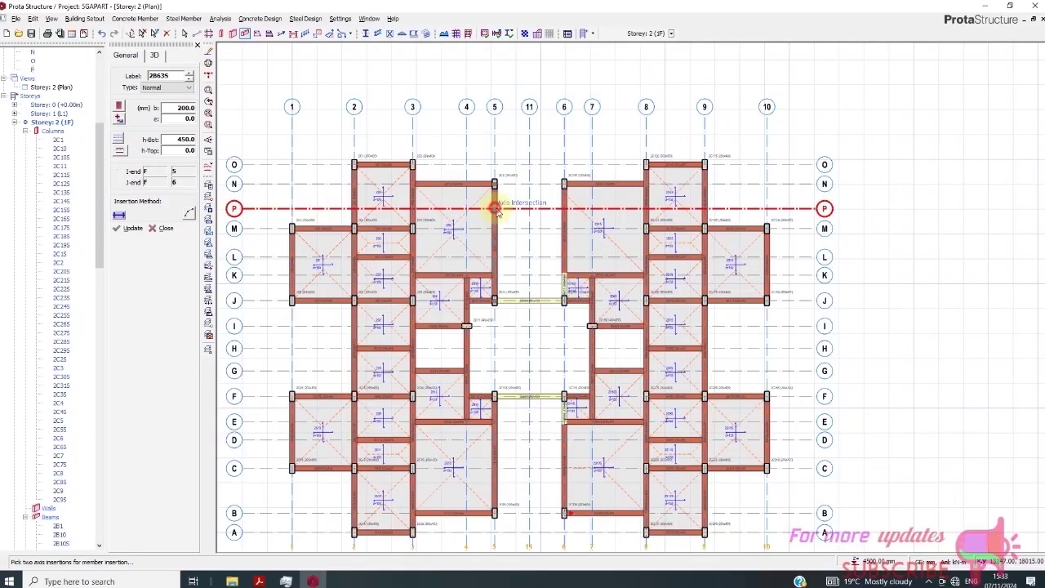
pyautogui.scroll(1, 562, 206)
pyautogui.click(564, 209)
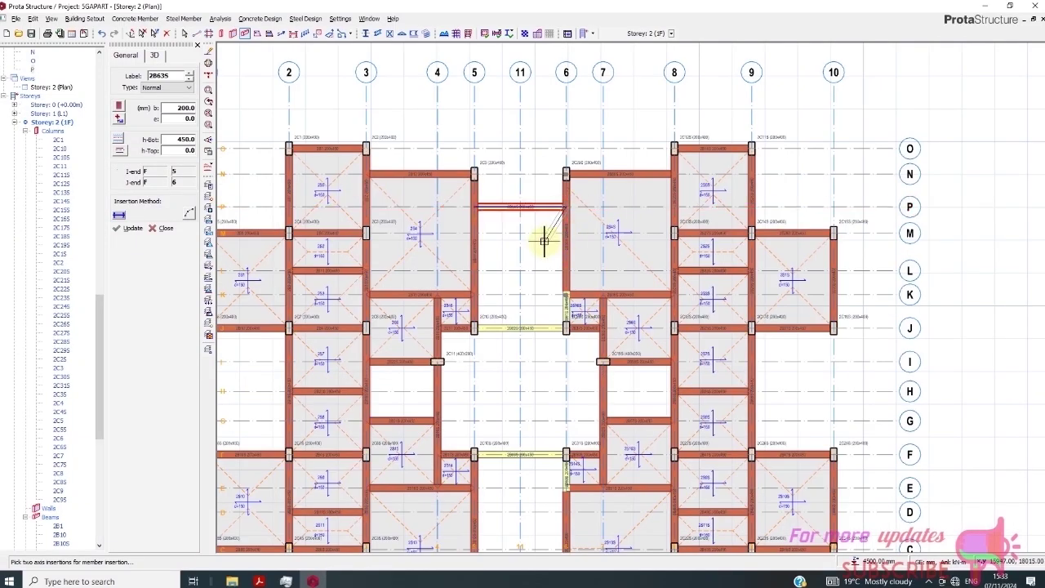
pyautogui.scroll(2, 542, 235)
pyautogui.rightClick(546, 254)
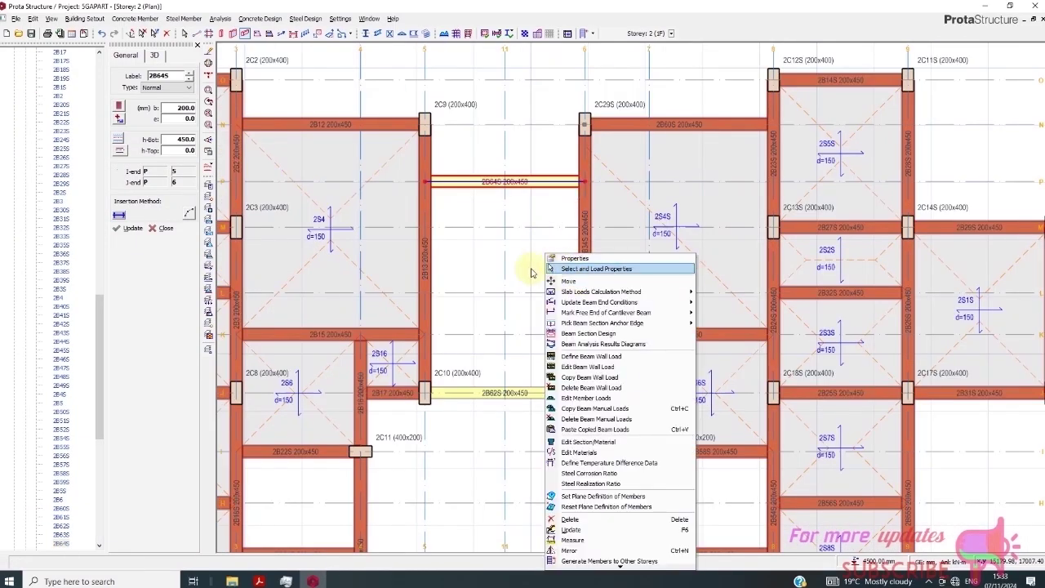
pyautogui.scroll(-3, 508, 265)
pyautogui.scroll(1, 510, 284)
pyautogui.scroll(-1, 500, 276)
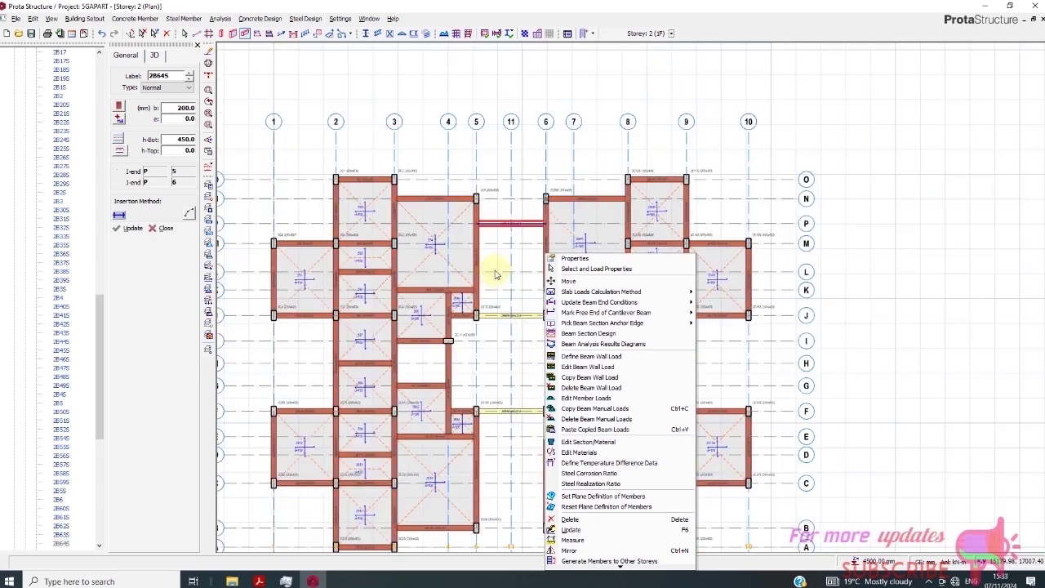
pyautogui.click(503, 265)
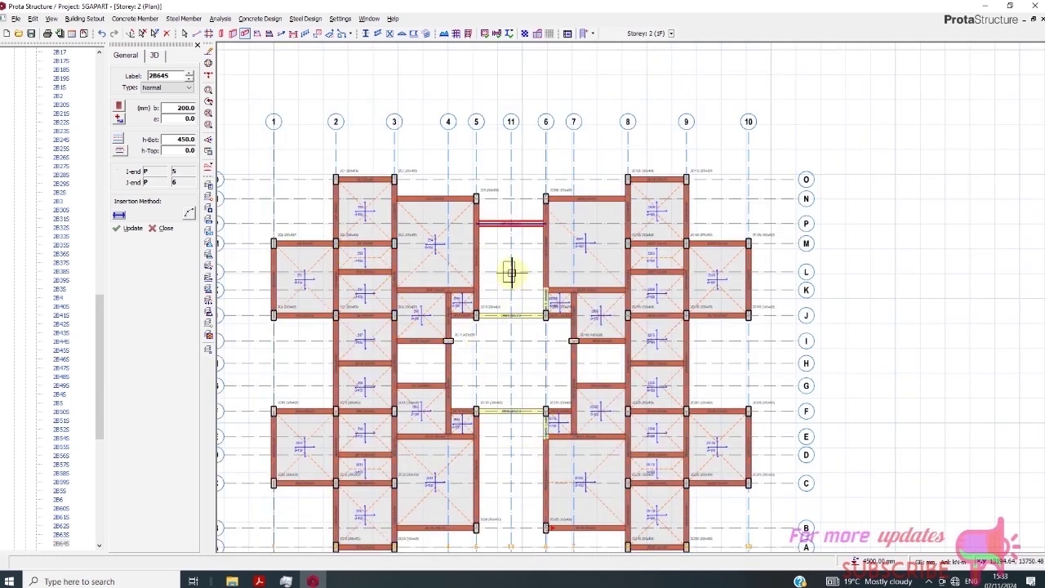
# Insert a slab with the Terrace/Balcony load type in the central bay bounded by axes 4, 7, F and J.
pyautogui.click(257, 33)
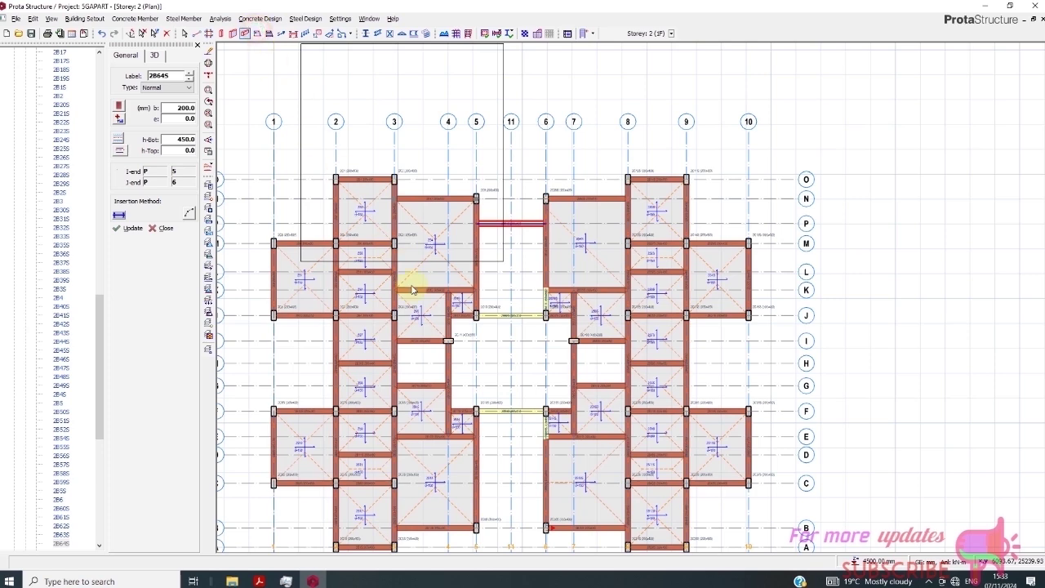
pyautogui.click(160, 55)
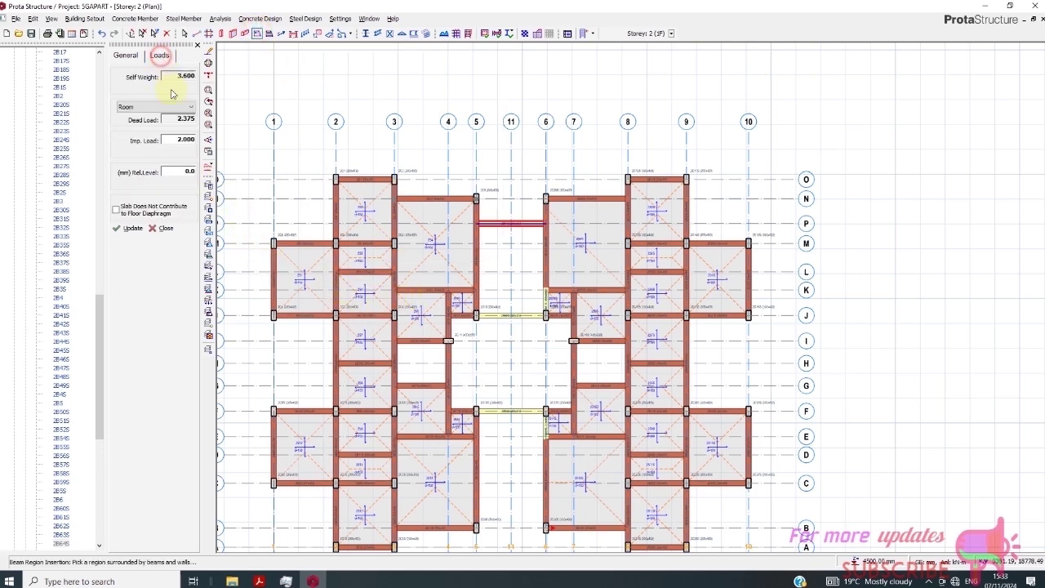
pyautogui.click(492, 356)
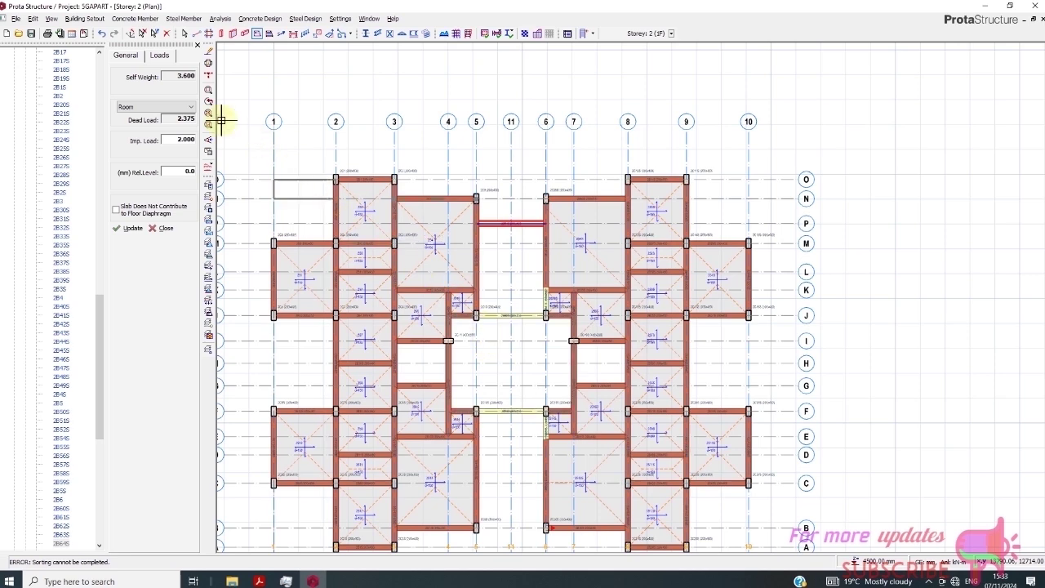
pyautogui.click(175, 107)
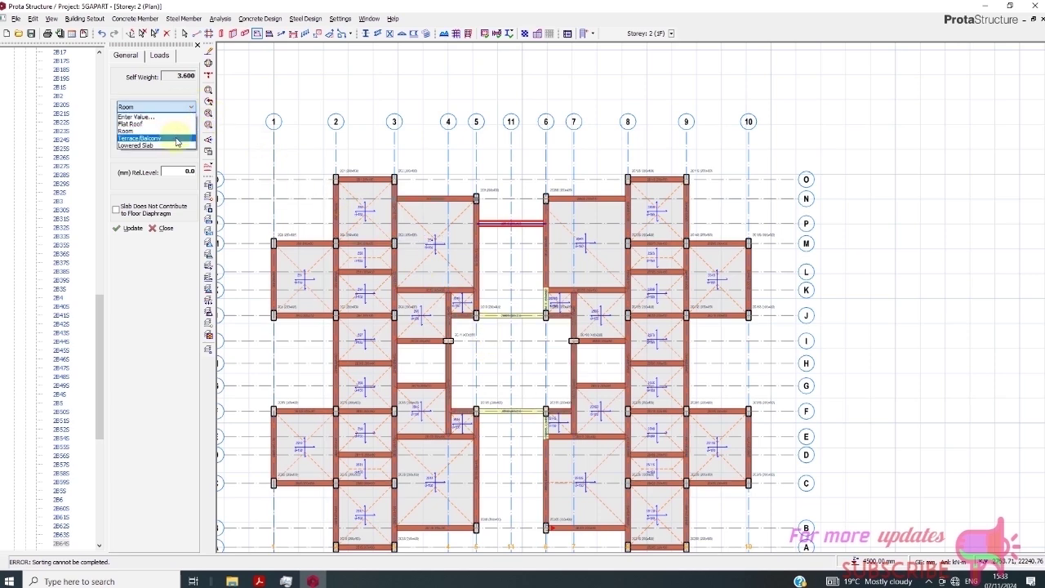
pyautogui.click(177, 139)
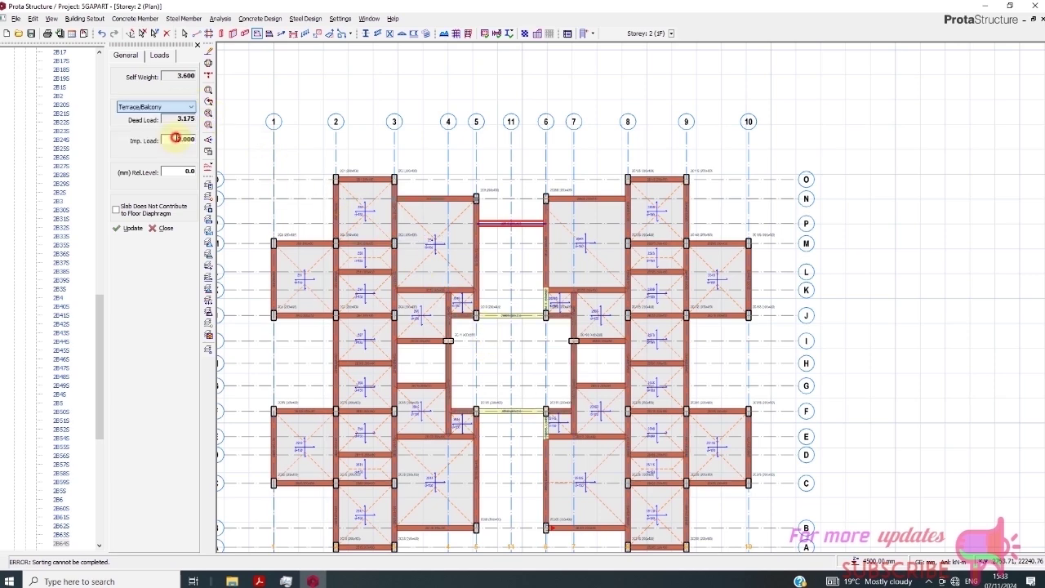
pyautogui.click(486, 356)
# Insert a 150 mm slab using Pick Points at the four intersections of axes 5 and 6 with axes E and F.
pyautogui.scroll(2, 518, 408)
pyautogui.scroll(-1, 536, 356)
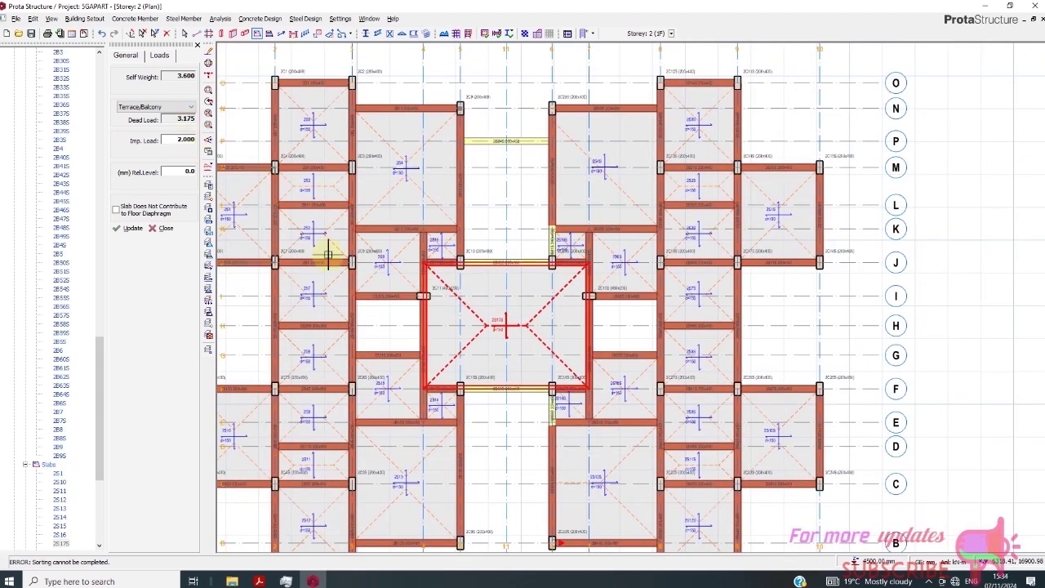
pyautogui.scroll(-1, 489, 261)
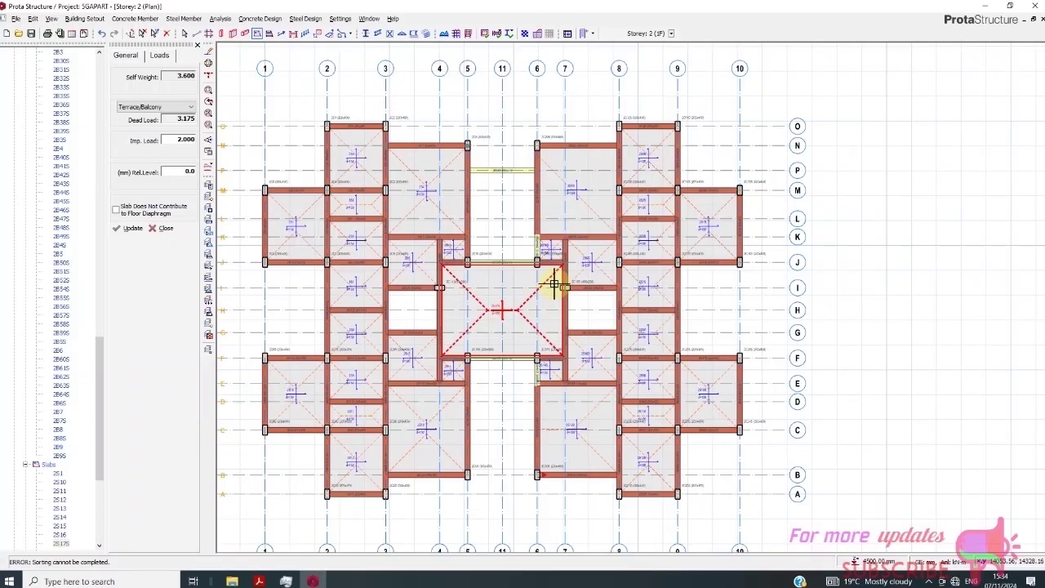
pyautogui.scroll(2, 491, 408)
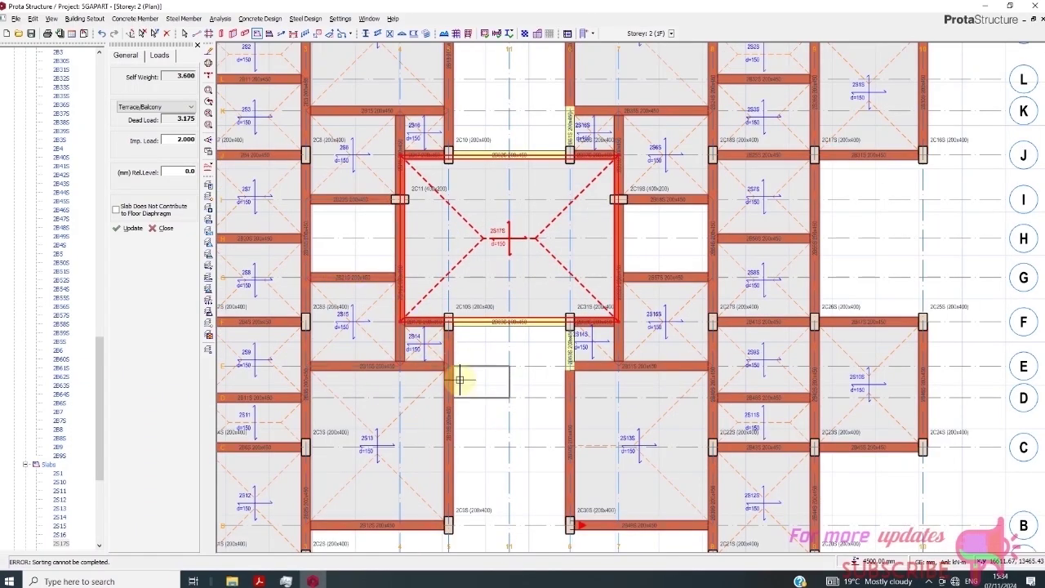
pyautogui.scroll(2, 460, 379)
pyautogui.click(126, 56)
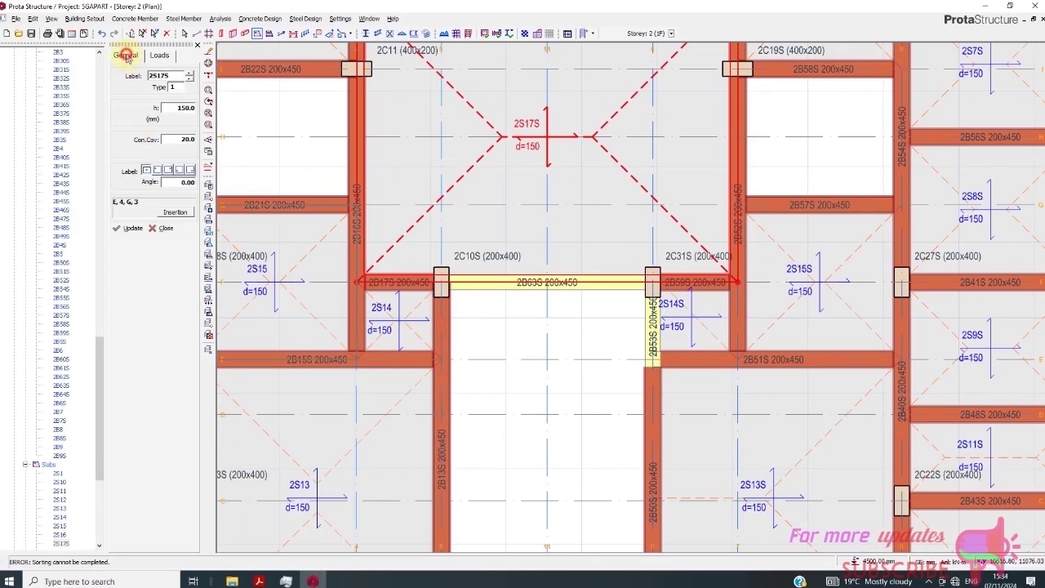
pyautogui.click(179, 216)
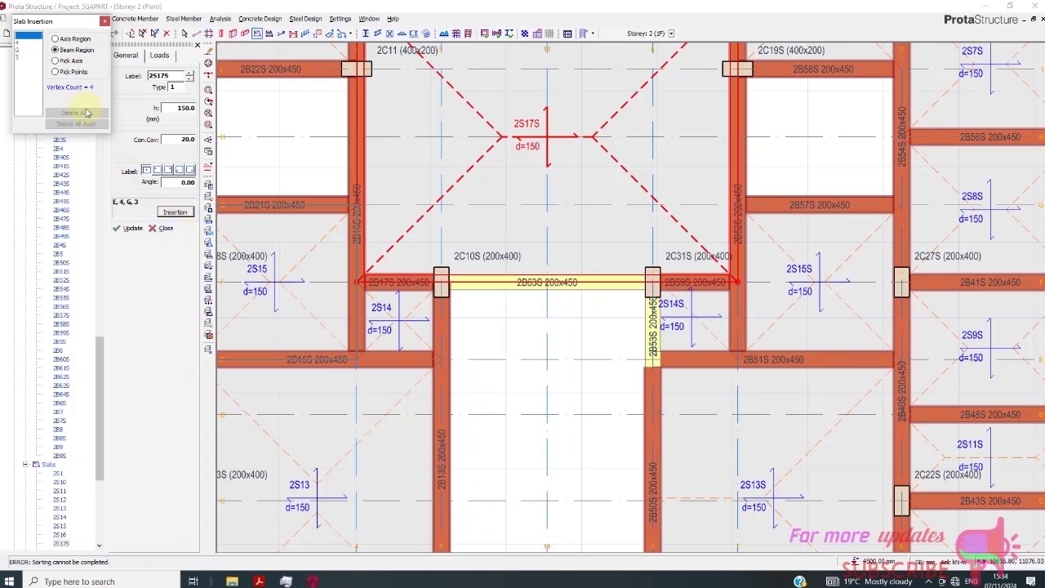
pyautogui.click(55, 72)
pyautogui.scroll(-1, 412, 282)
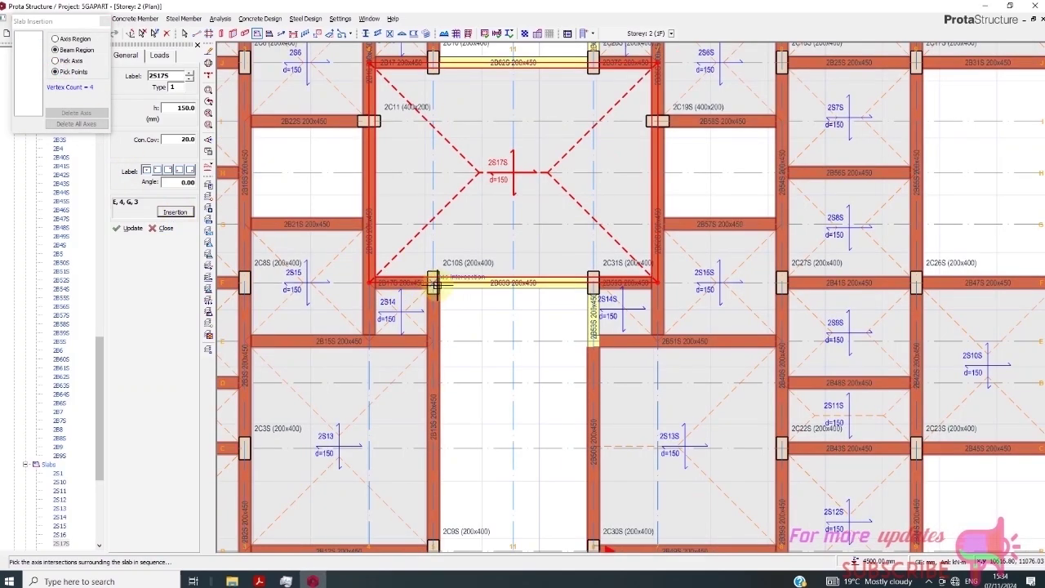
pyautogui.click(433, 341)
pyautogui.click(592, 340)
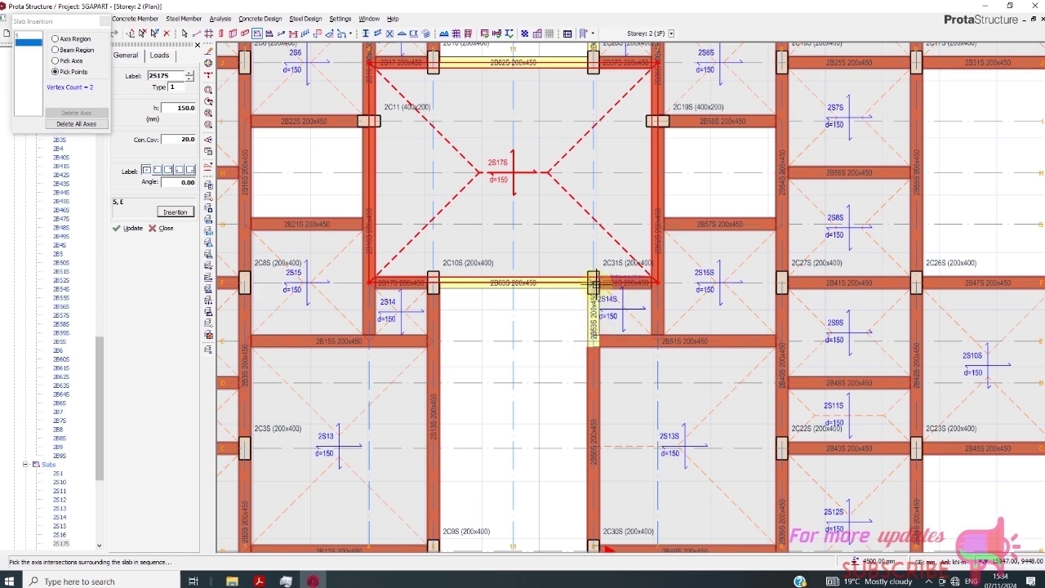
pyautogui.click(594, 283)
pyautogui.click(433, 282)
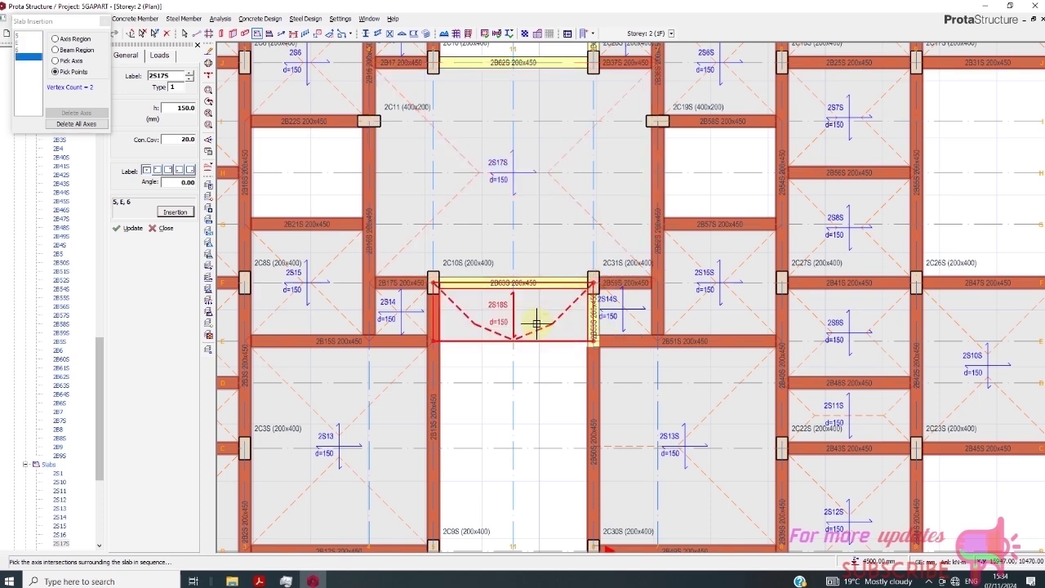
pyautogui.scroll(-3, 550, 309)
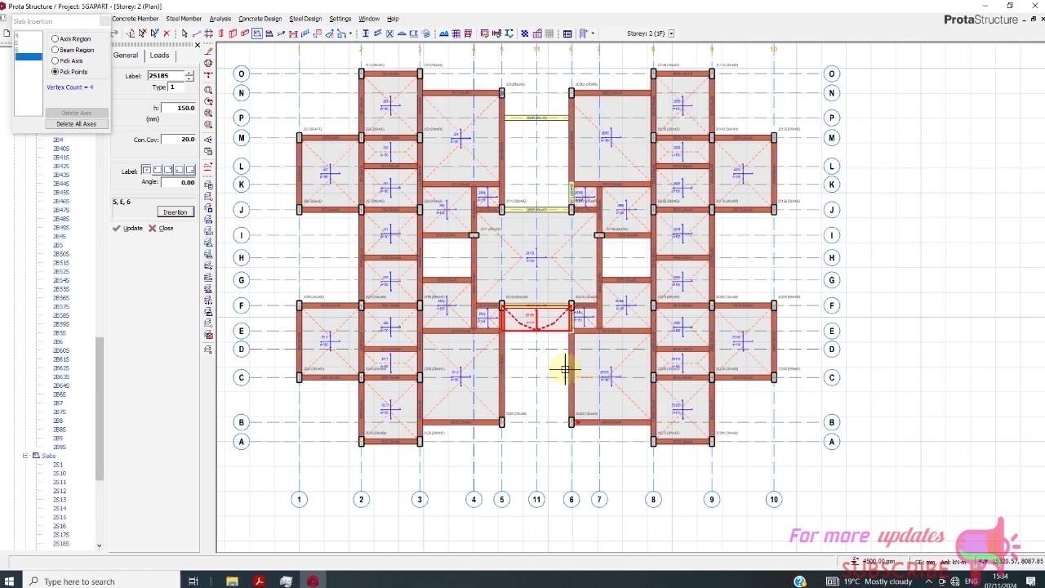
pyautogui.scroll(1, 555, 356)
pyautogui.scroll(-2, 541, 341)
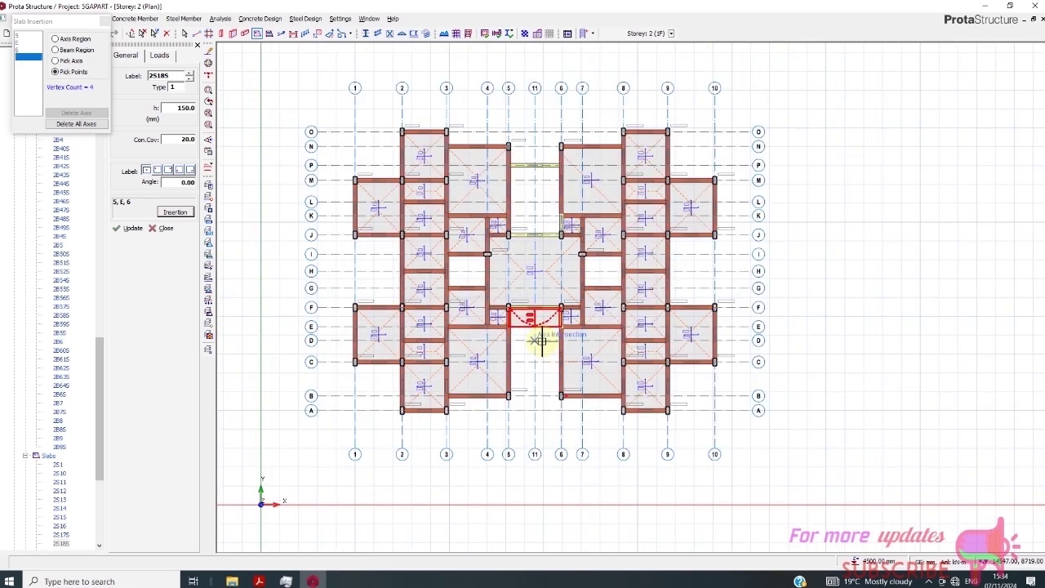
pyautogui.press('Escape')
# Assign a 140 Block Wall load with a wall height of 1 m to the beam on axis P between axes 5 and 6.
pyautogui.scroll(2, 529, 165)
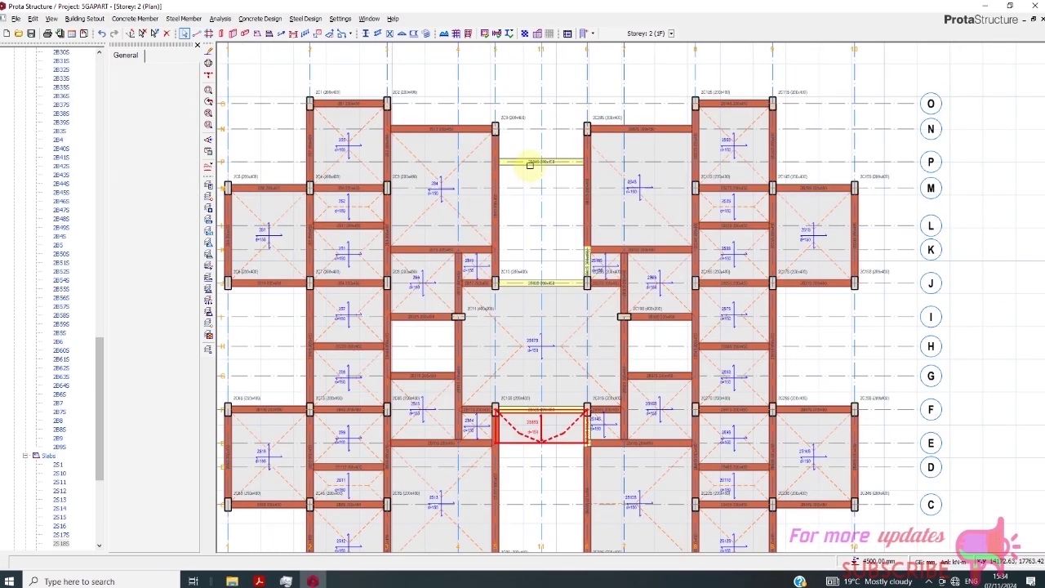
pyautogui.click(531, 166)
pyautogui.rightClick(532, 169)
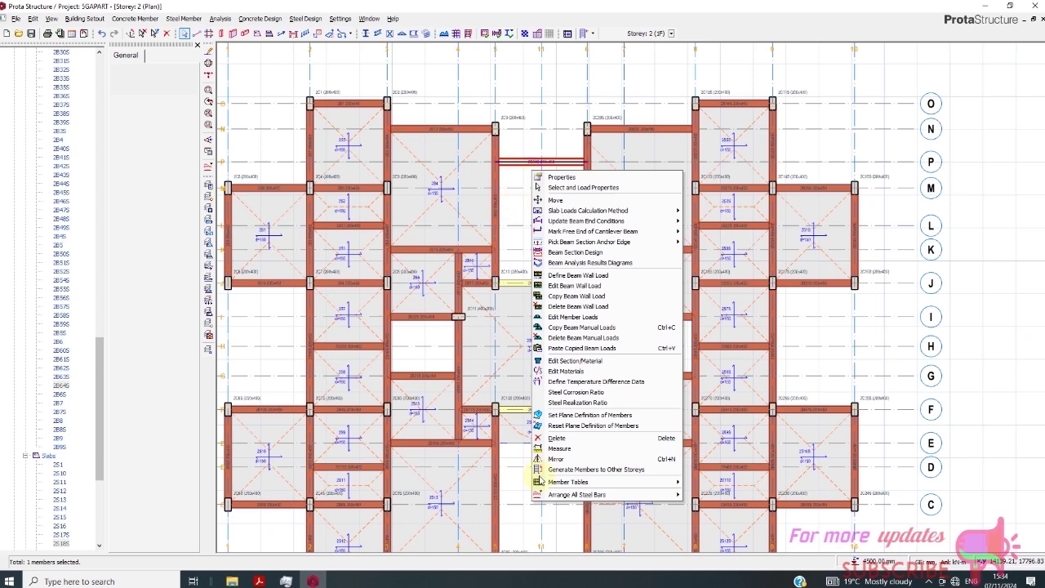
pyautogui.click(576, 286)
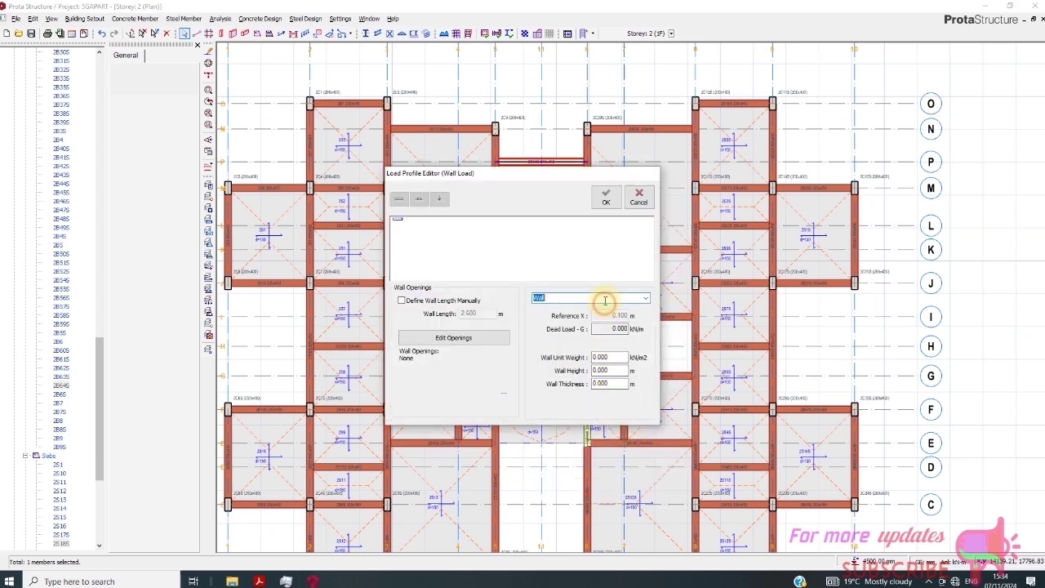
pyautogui.click(645, 301)
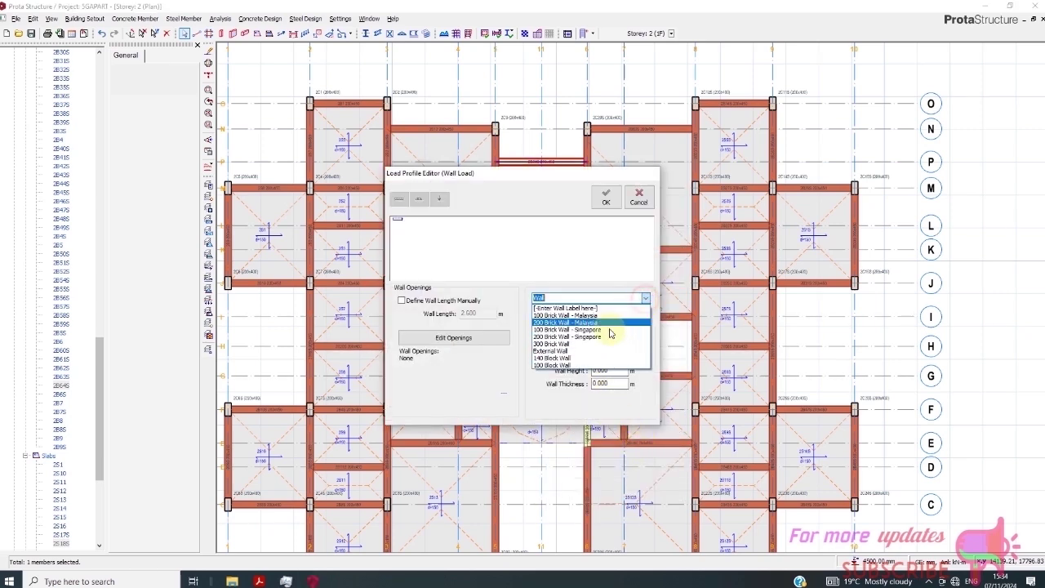
pyautogui.click(572, 359)
pyautogui.doubleClick(611, 370)
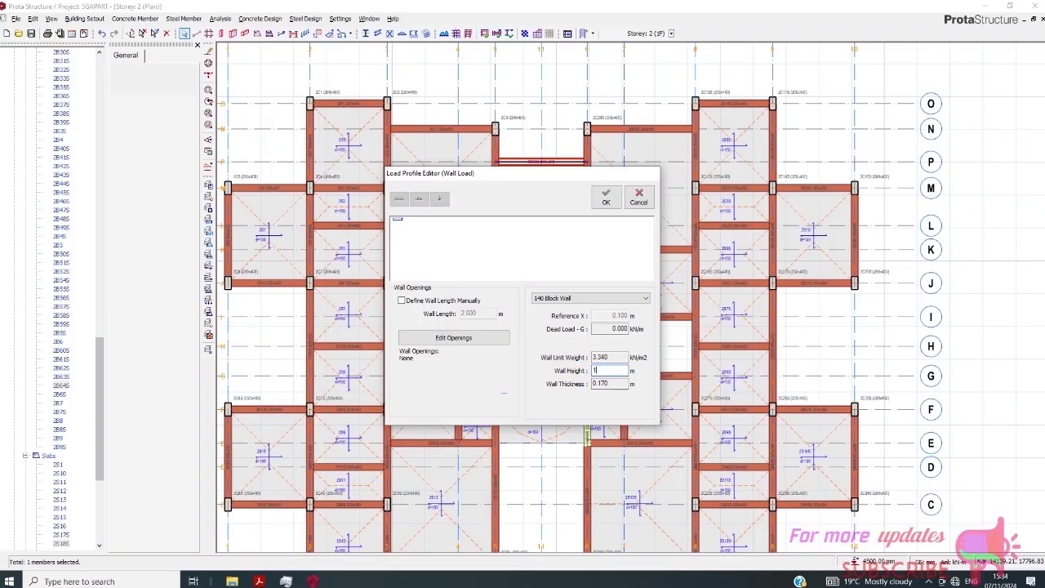
pyautogui.click(606, 196)
pyautogui.scroll(2, 555, 351)
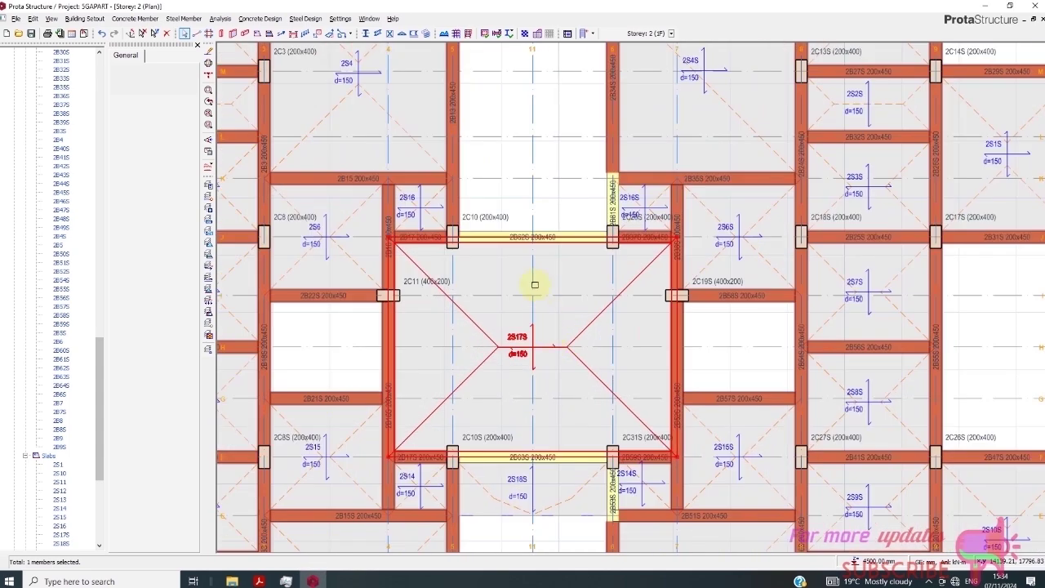
pyautogui.scroll(-5, 534, 285)
pyautogui.scroll(2, 554, 219)
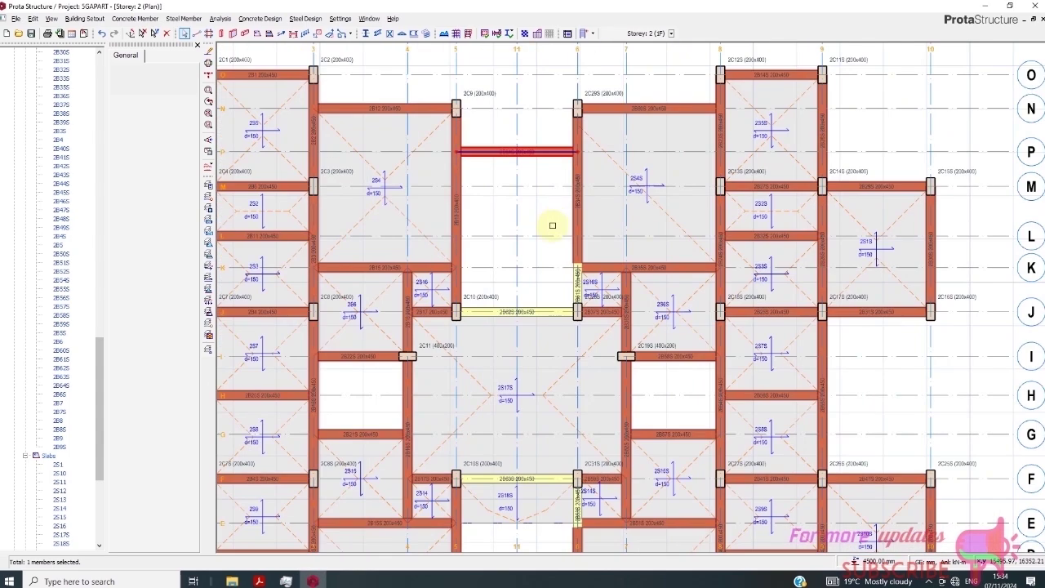
pyautogui.scroll(-2, 550, 224)
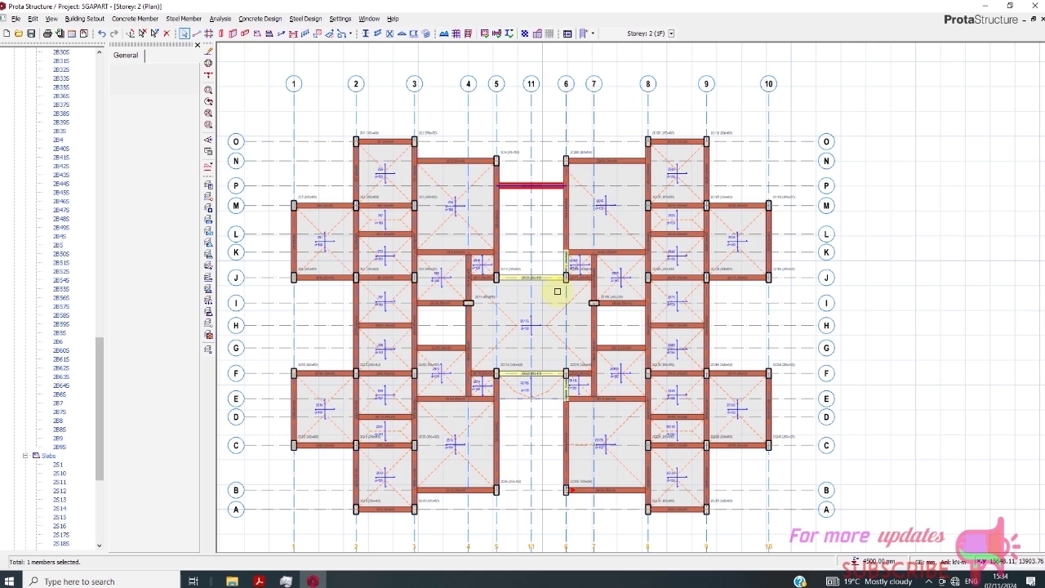
pyautogui.scroll(2, 588, 207)
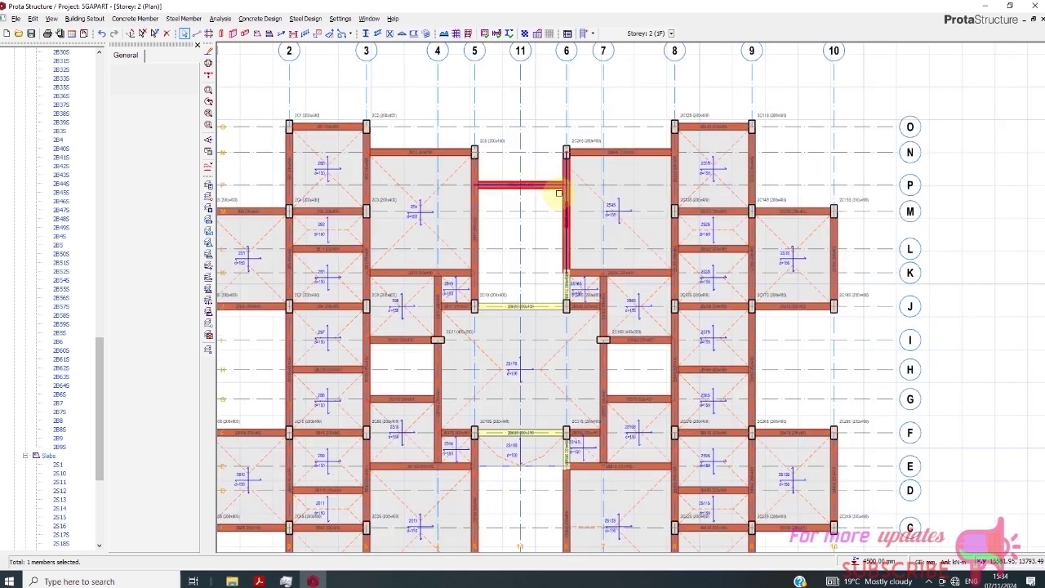
pyautogui.scroll(-4, 553, 205)
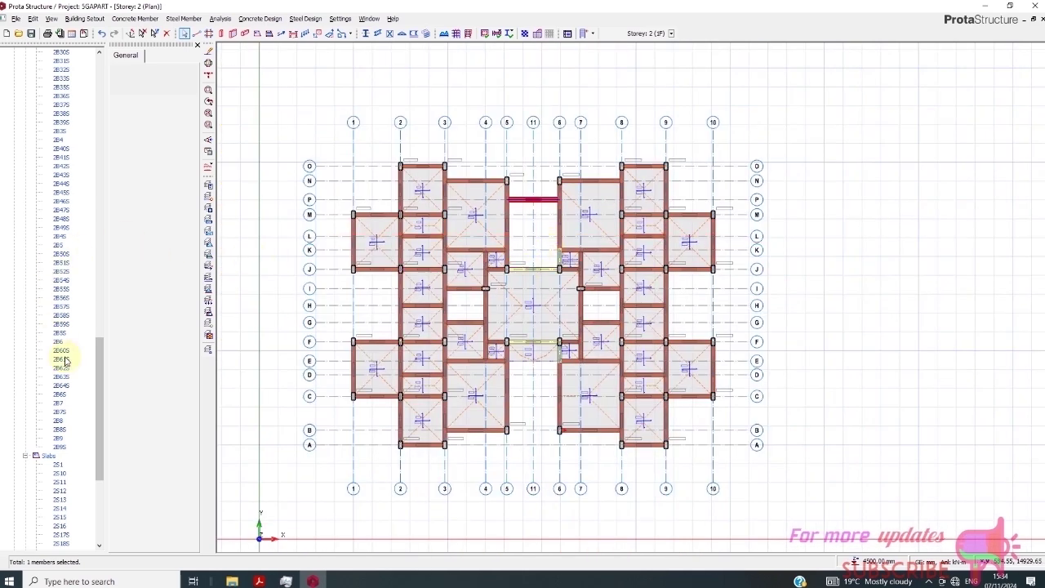
# Switch the plan view to Storey 1 (L1).
pyautogui.moveTo(98, 374); pyautogui.dragTo(84, 157)
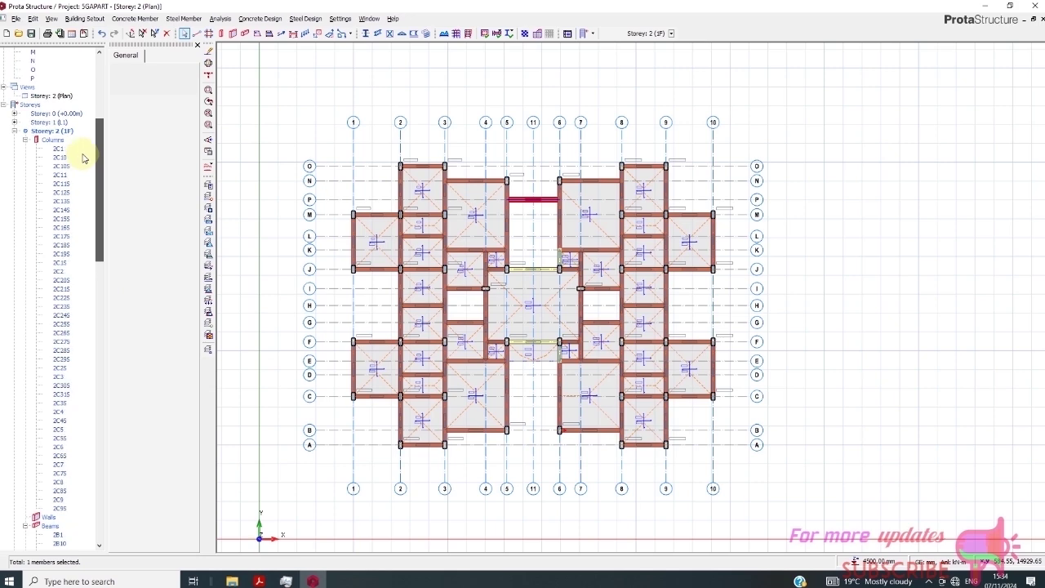
pyautogui.doubleClick(49, 122)
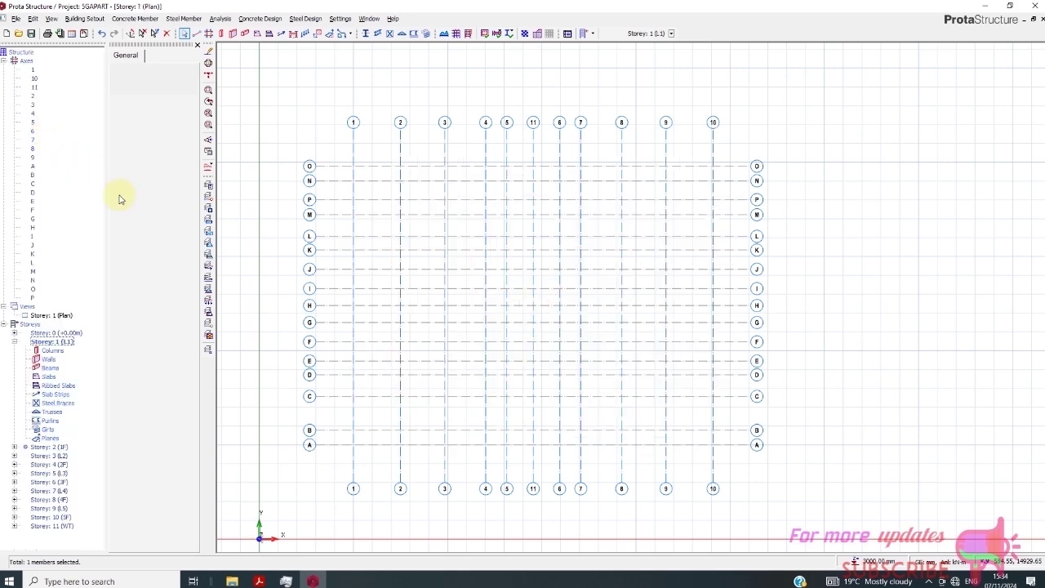
# Open the Storey 2 plan and examine the central bay framing around axes 5, 6 and J.
pyautogui.scroll(1, 602, 226)
pyautogui.scroll(-1, 576, 221)
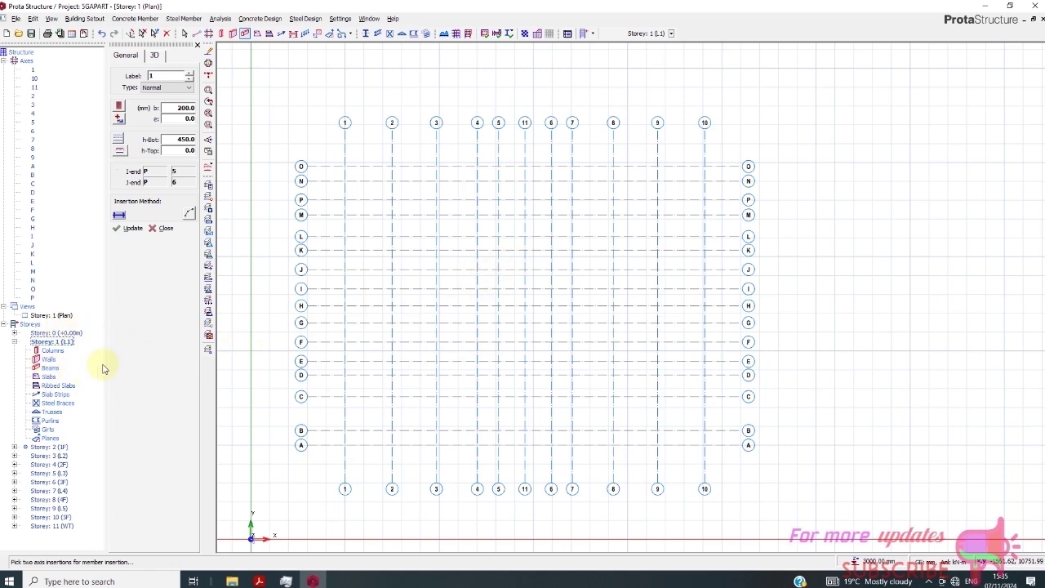
pyautogui.click(6, 325)
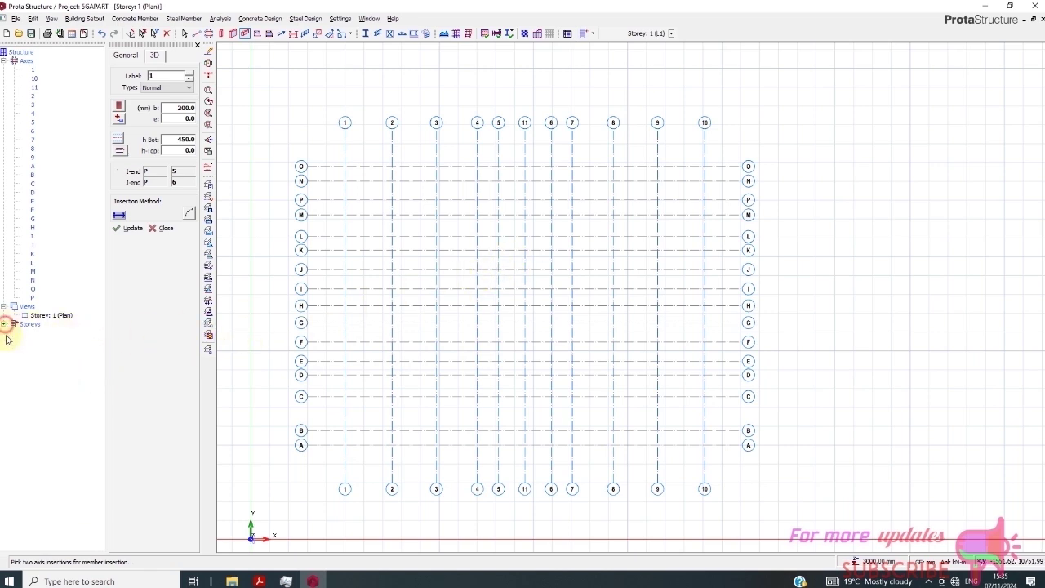
pyautogui.click(5, 325)
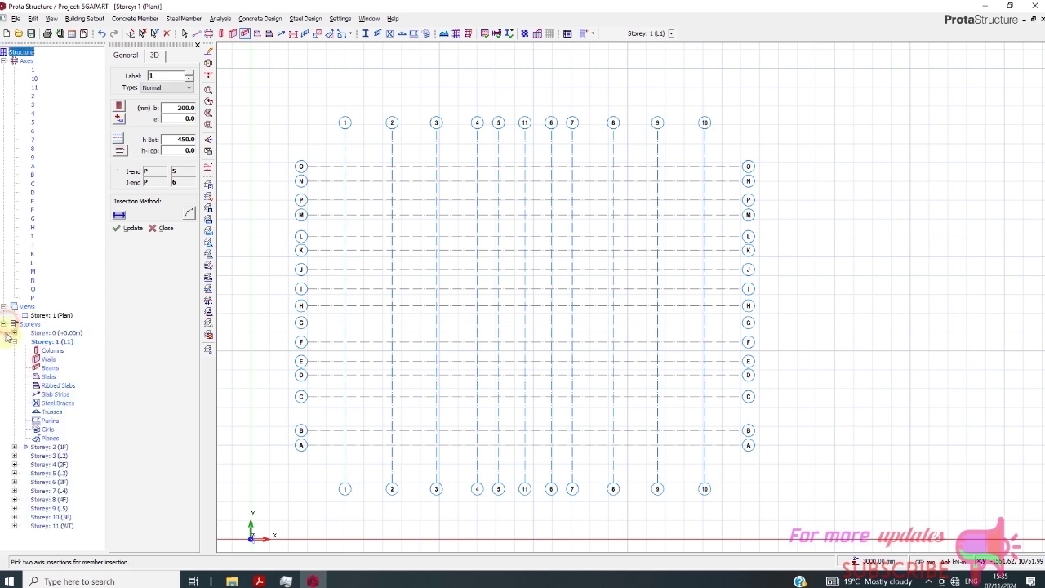
pyautogui.click(14, 343)
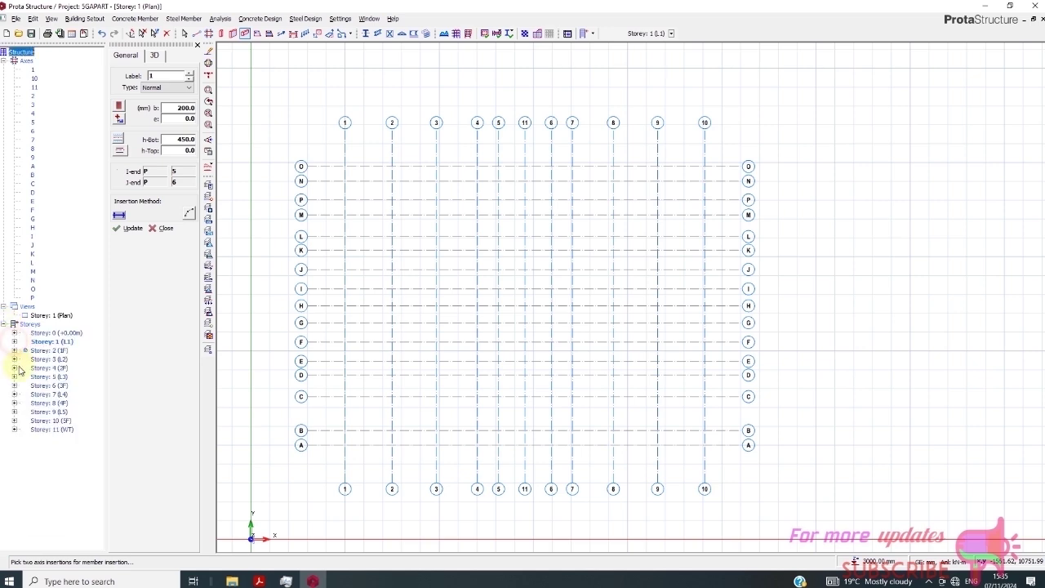
pyautogui.doubleClick(51, 351)
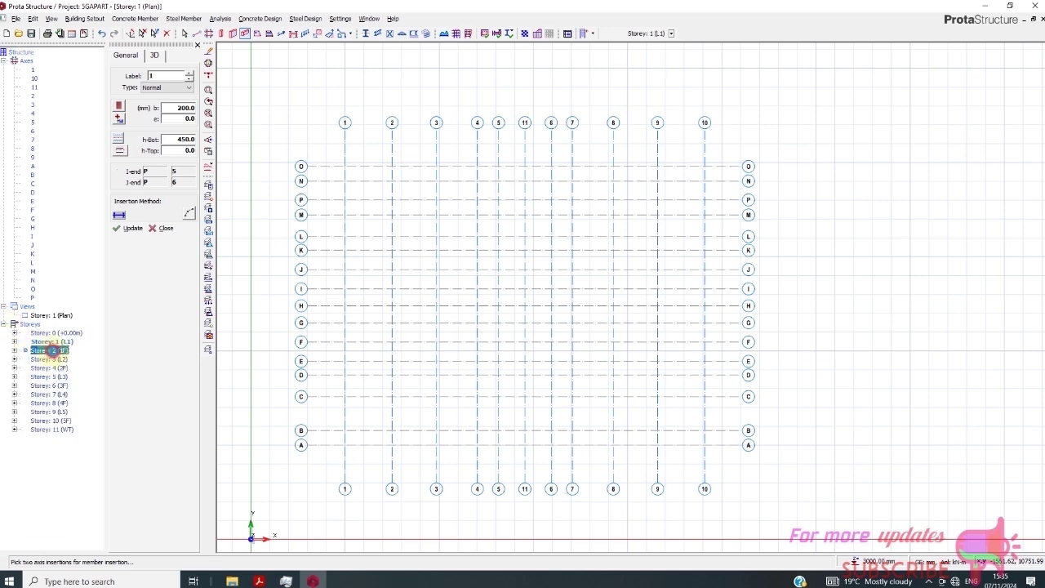
pyautogui.scroll(3, 518, 252)
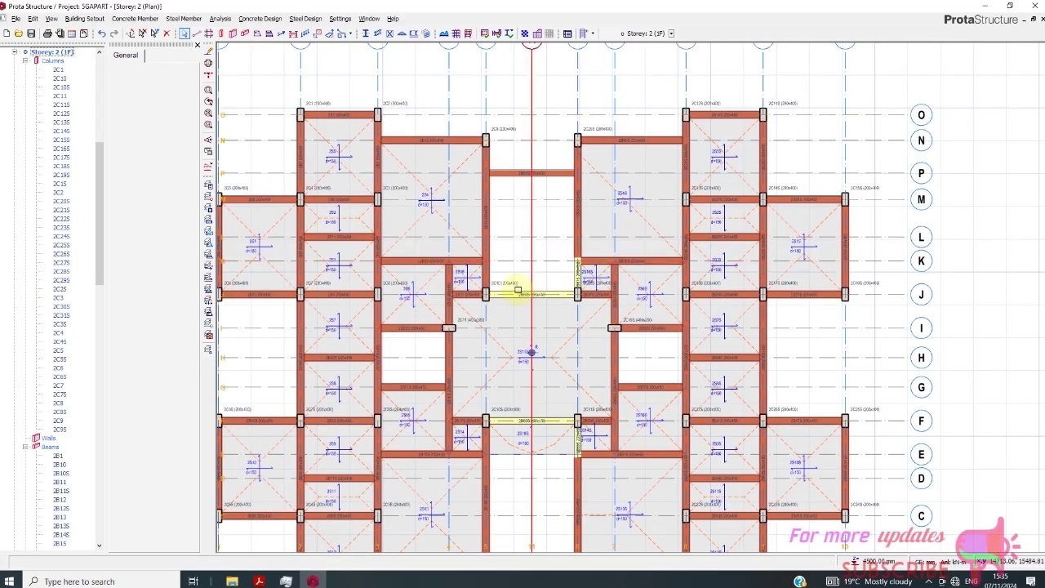
pyautogui.click(518, 294)
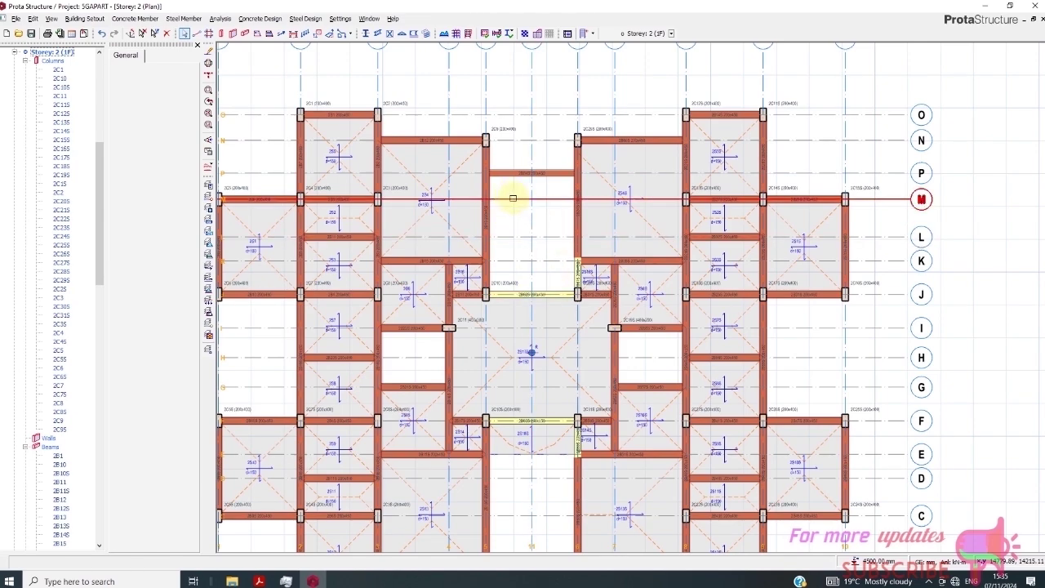
pyautogui.scroll(2, 510, 189)
pyautogui.scroll(-2, 530, 168)
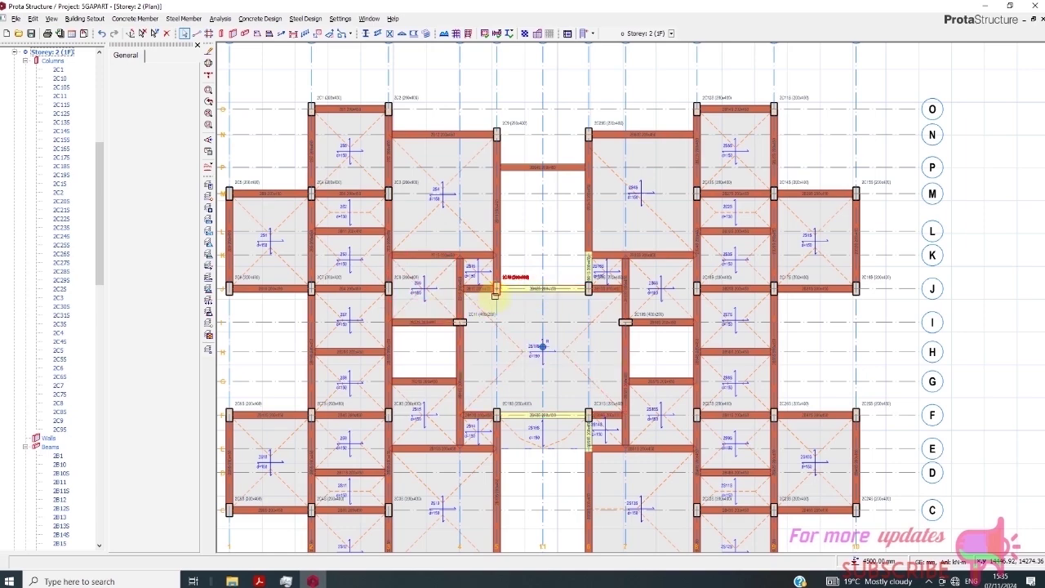
pyautogui.scroll(-2, 677, 243)
pyautogui.scroll(2, 507, 229)
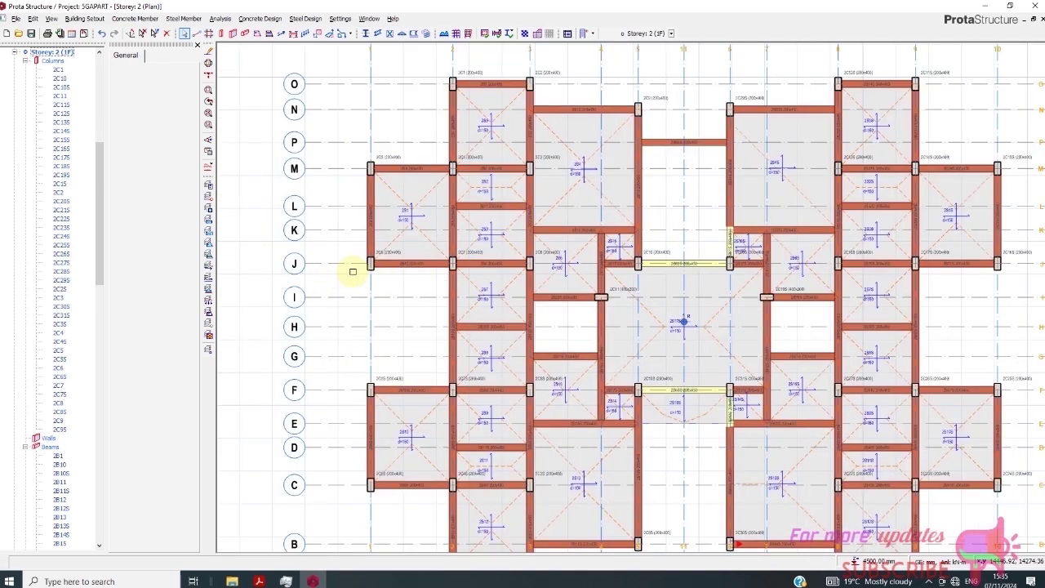
pyautogui.scroll(-1, 350, 269)
# Return to the Storey 1 plan and insert a 200x450 mm beam on axis J between axes 5 and 6.
pyautogui.moveTo(101, 257); pyautogui.dragTo(98, 198)
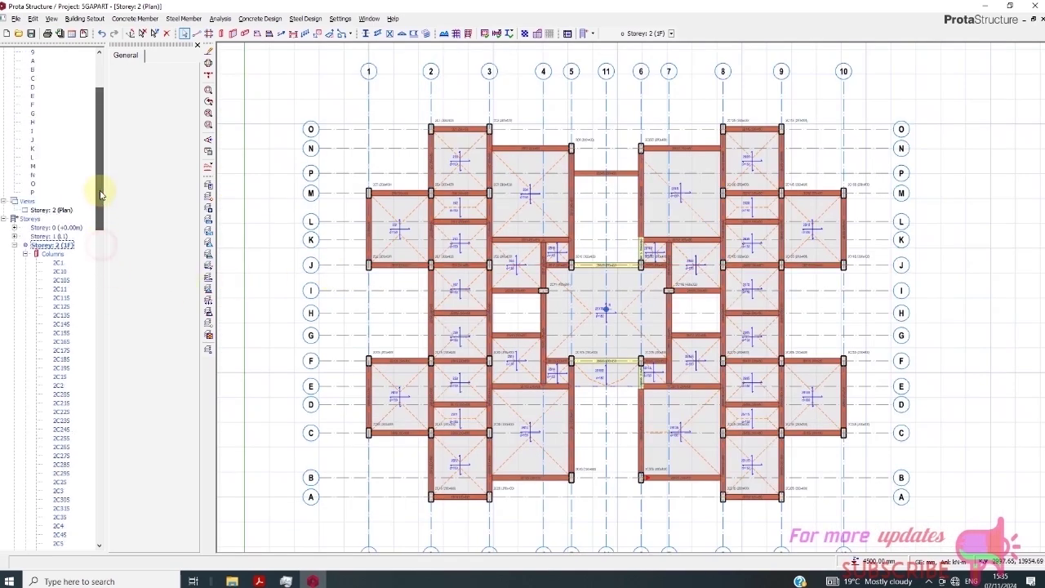
pyautogui.click(50, 236)
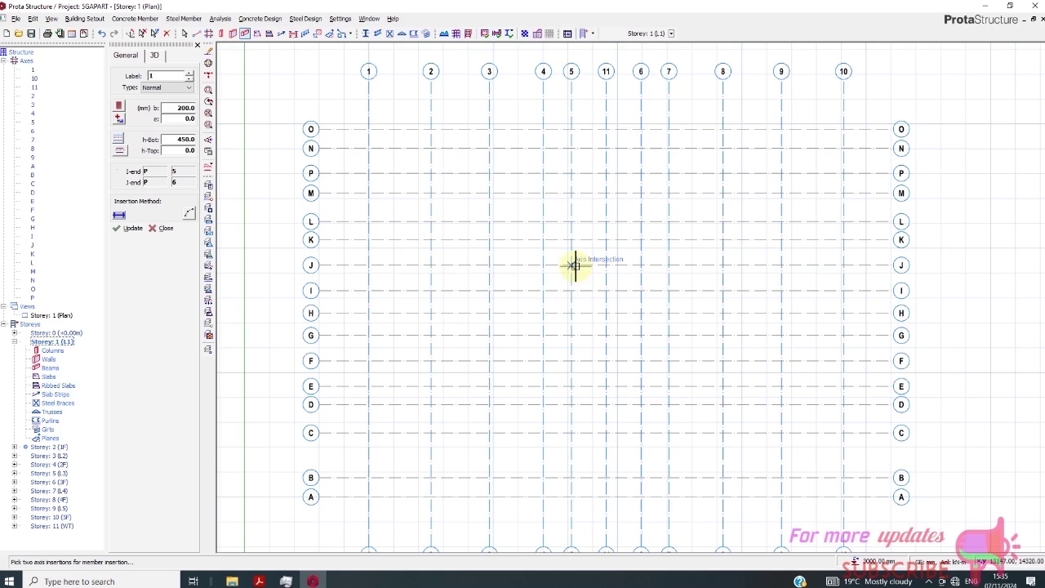
pyautogui.click(574, 265)
pyautogui.click(641, 265)
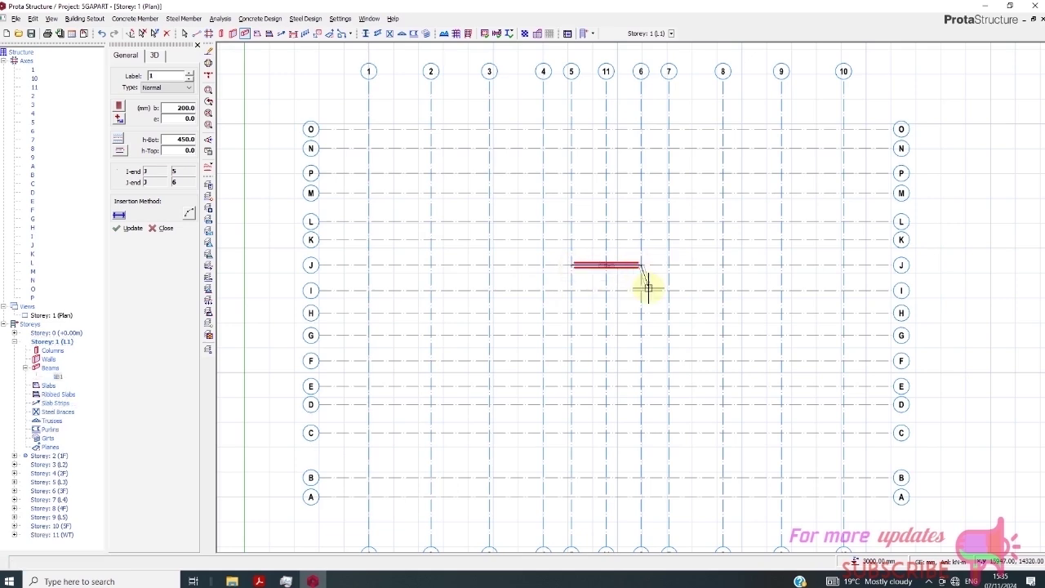
pyautogui.rightClick(658, 282)
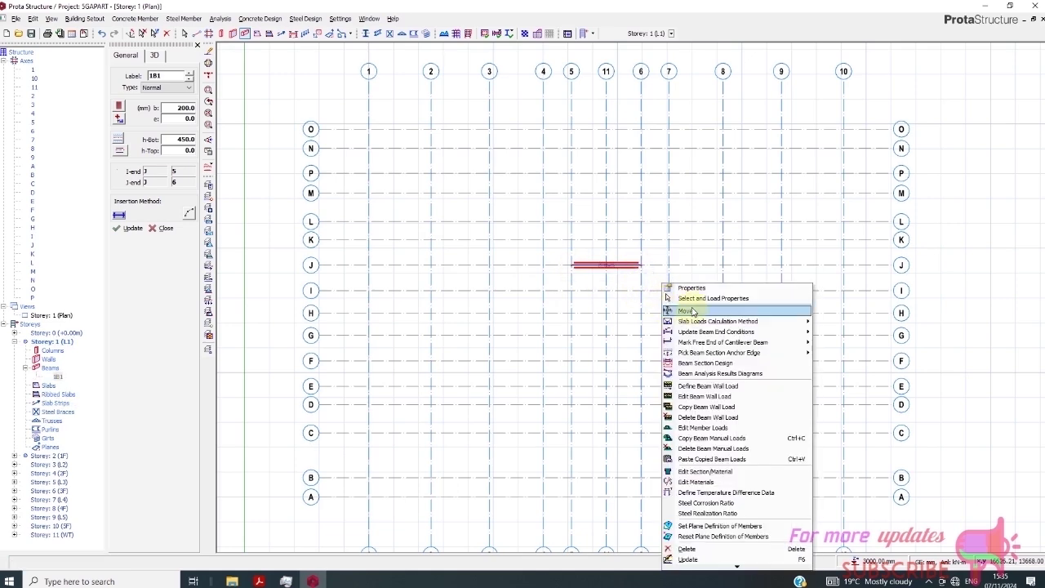
pyautogui.scroll(3, 601, 266)
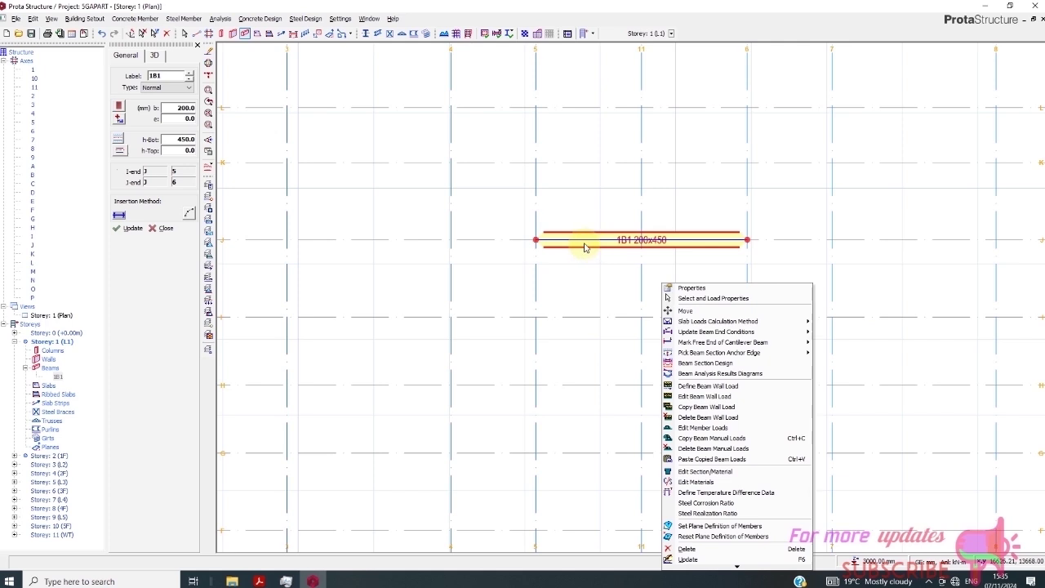
pyautogui.click(585, 248)
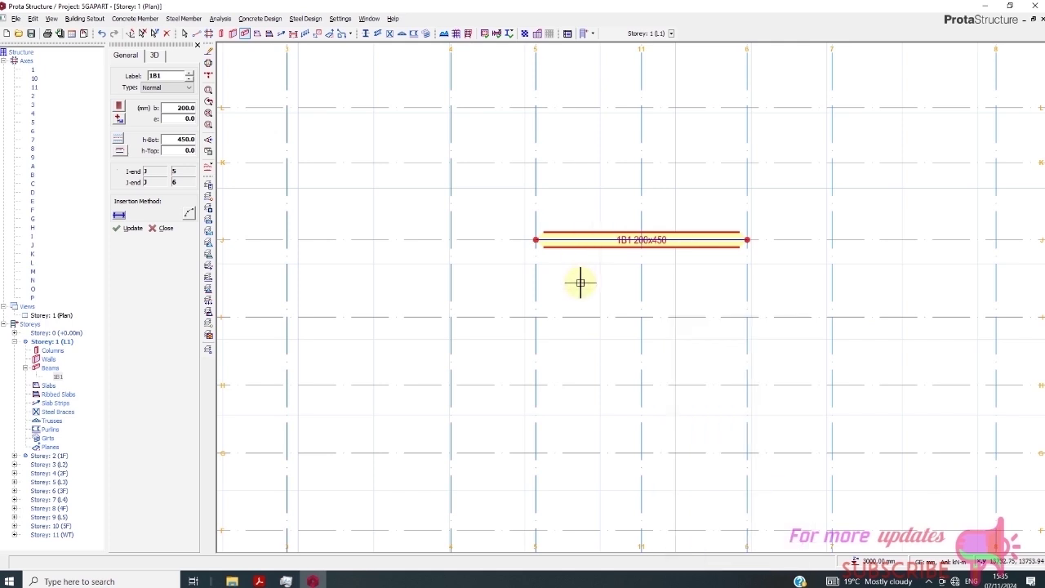
pyautogui.press('Escape')
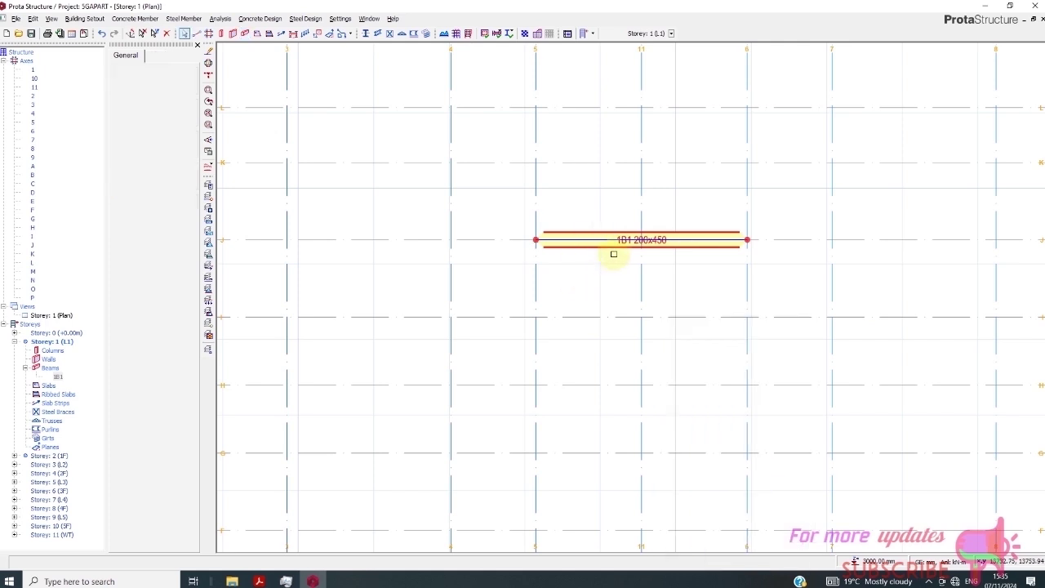
# Assign a 140 Block Wall load with a wall height of 1.5 m to the beam on axis J.
pyautogui.rightClick(616, 258)
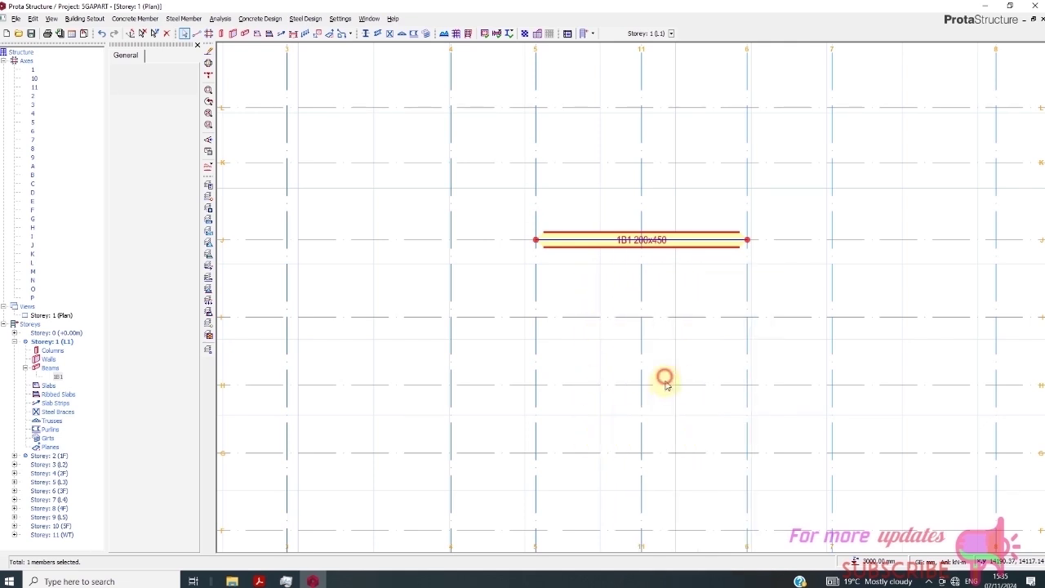
pyautogui.click(663, 373)
pyautogui.click(617, 299)
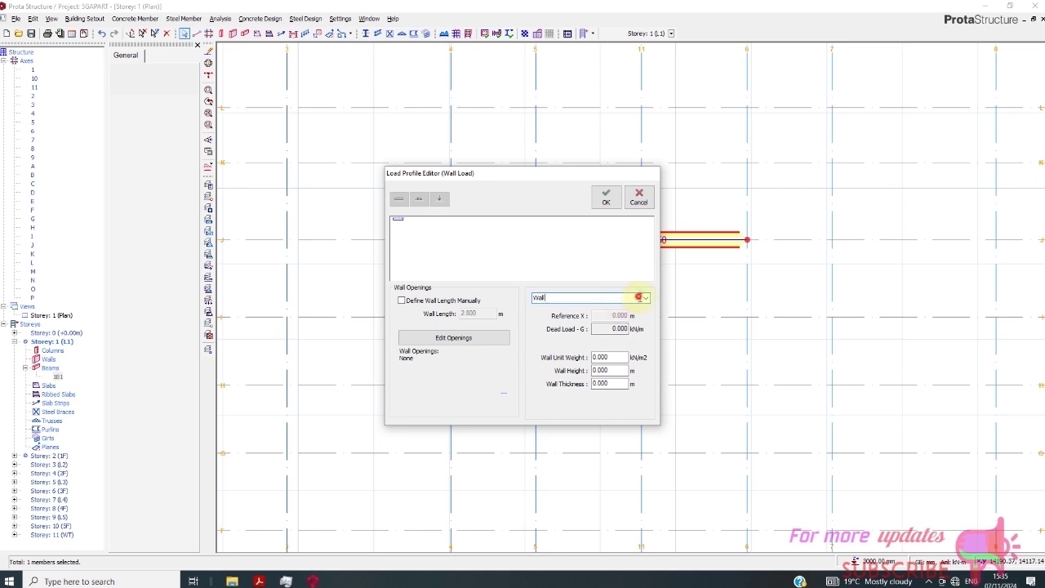
pyautogui.click(638, 297)
pyautogui.click(577, 351)
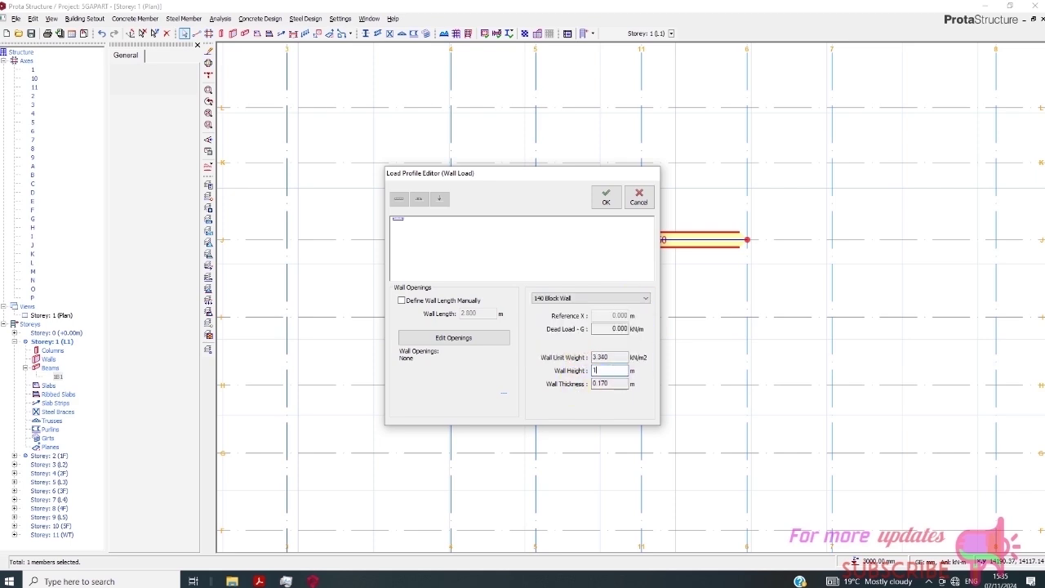
pyautogui.click(600, 383)
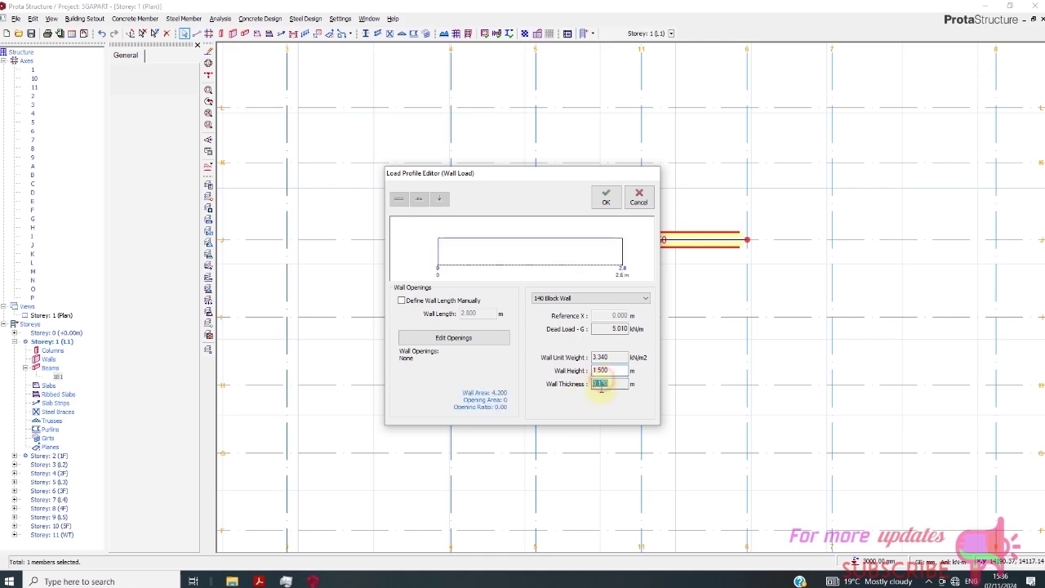
pyautogui.click(605, 198)
pyautogui.scroll(-8, 482, 286)
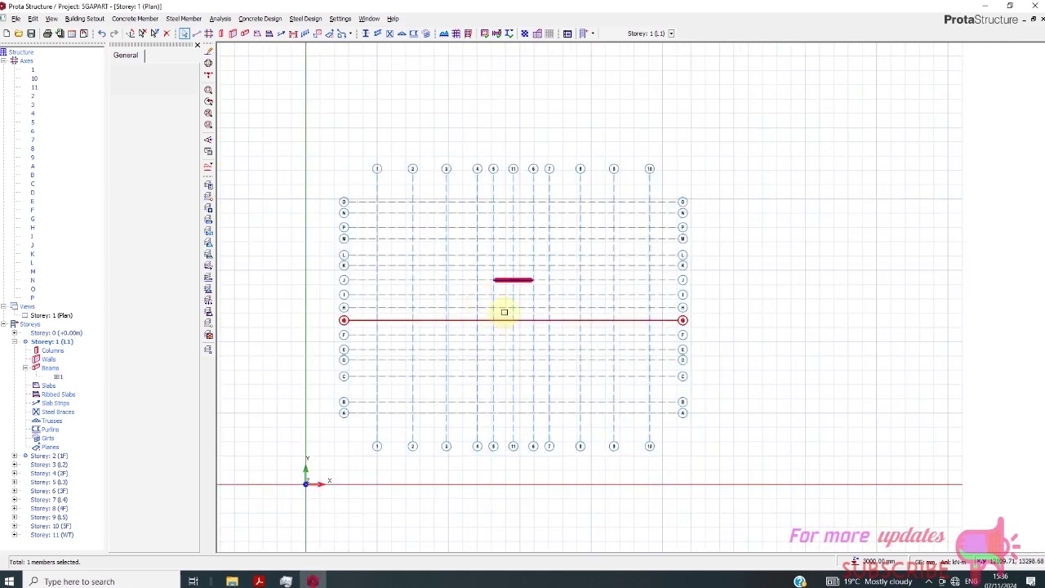
pyautogui.scroll(2, 462, 261)
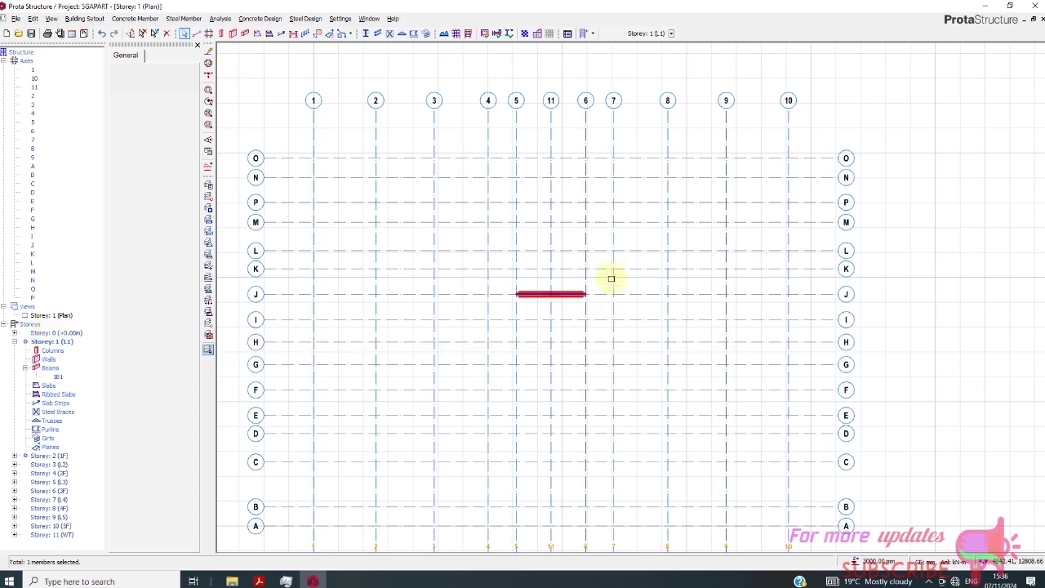
pyautogui.scroll(1, 612, 272)
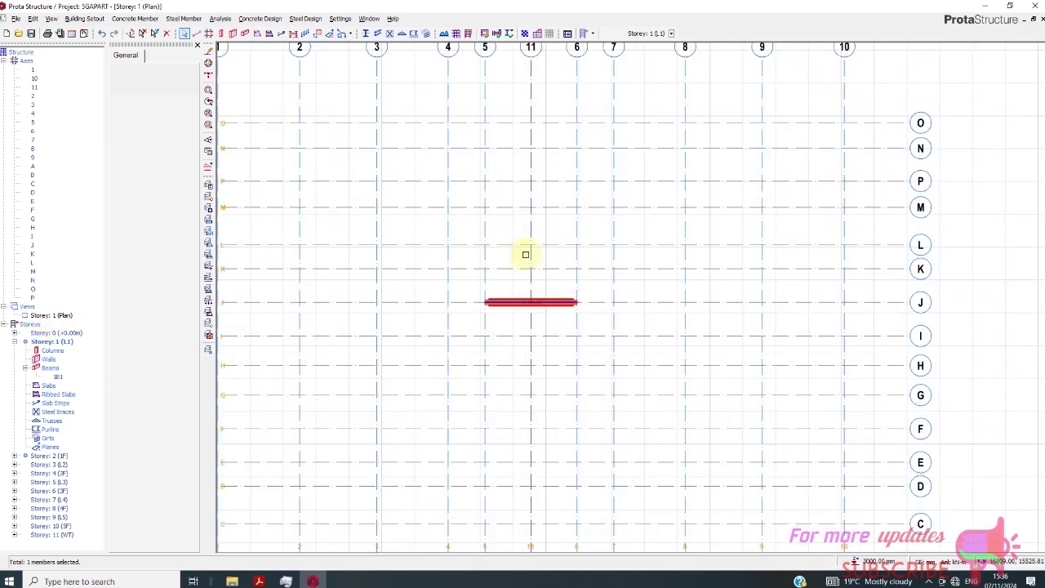
pyautogui.scroll(2, 526, 257)
pyautogui.scroll(-1, 523, 269)
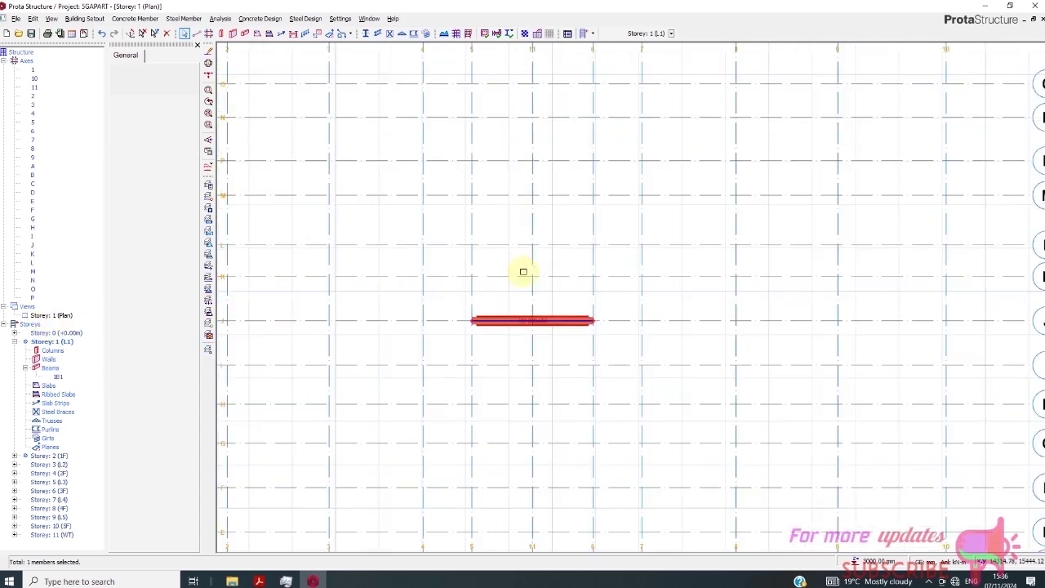
pyautogui.scroll(-2, 524, 271)
pyautogui.scroll(1, 529, 192)
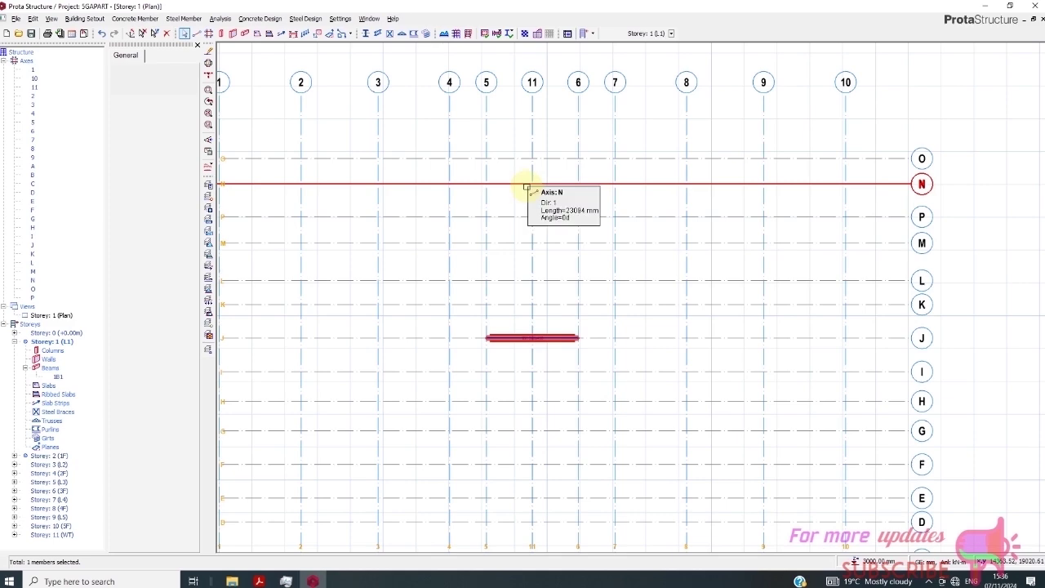
pyautogui.scroll(1, 529, 187)
pyautogui.scroll(-2, 535, 186)
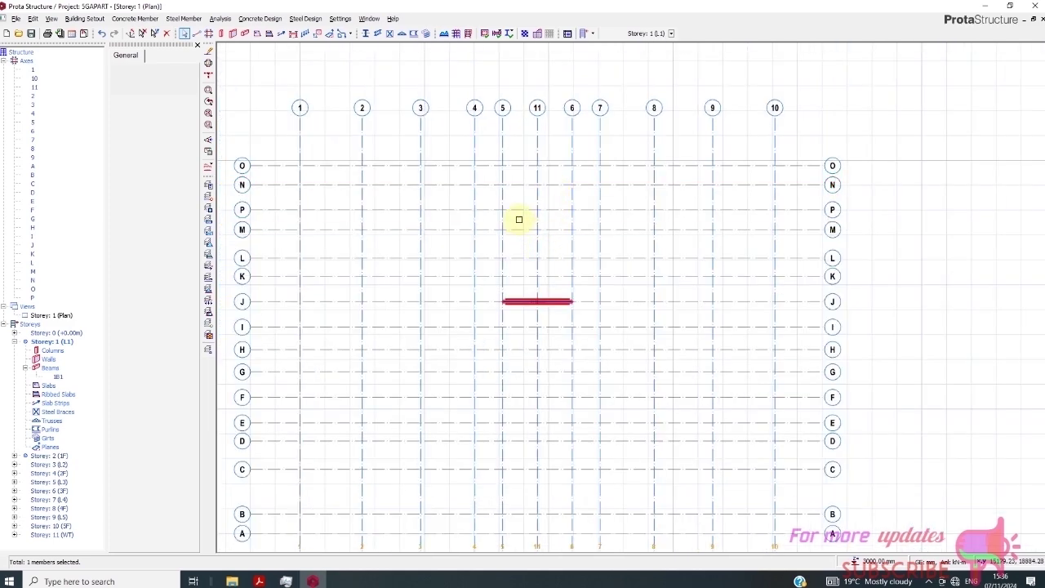
pyautogui.scroll(1, 518, 218)
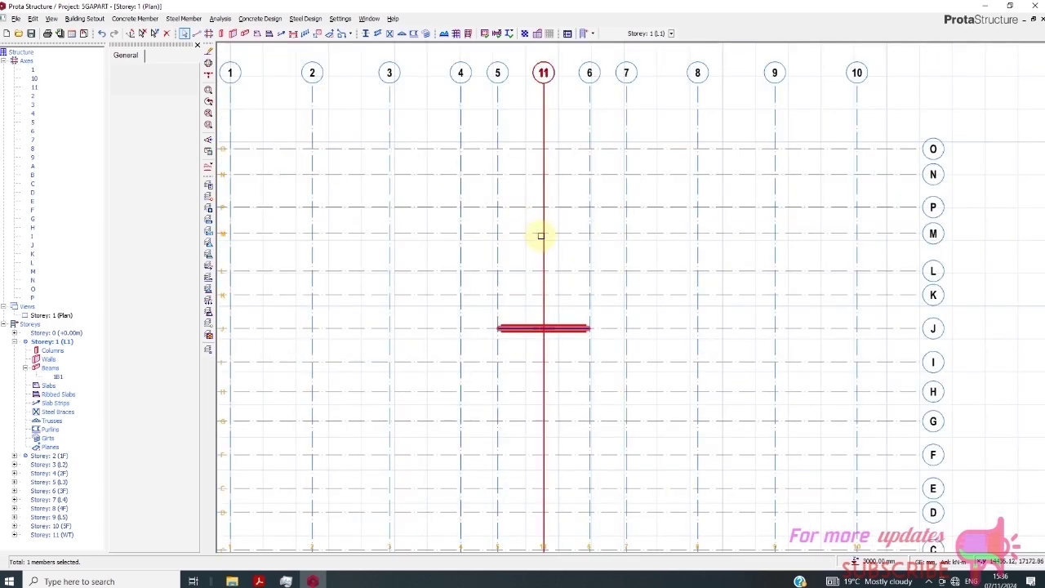
pyautogui.scroll(-1, 516, 212)
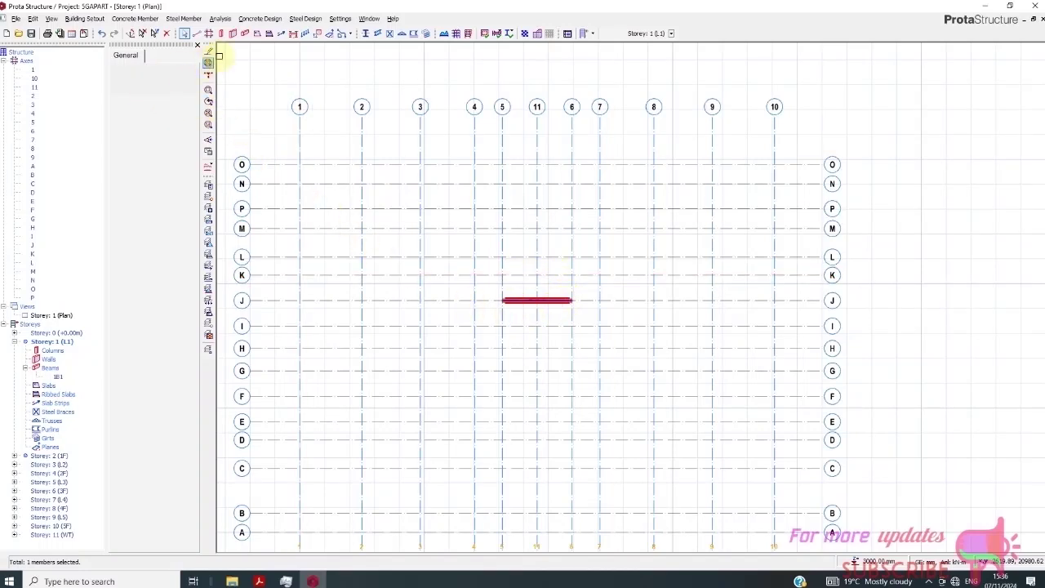
# Insert a 150 mm slab with the Terrace/Balcony load type through the intersections of axes 5 and 6 with axes K and J.
pyautogui.click(257, 35)
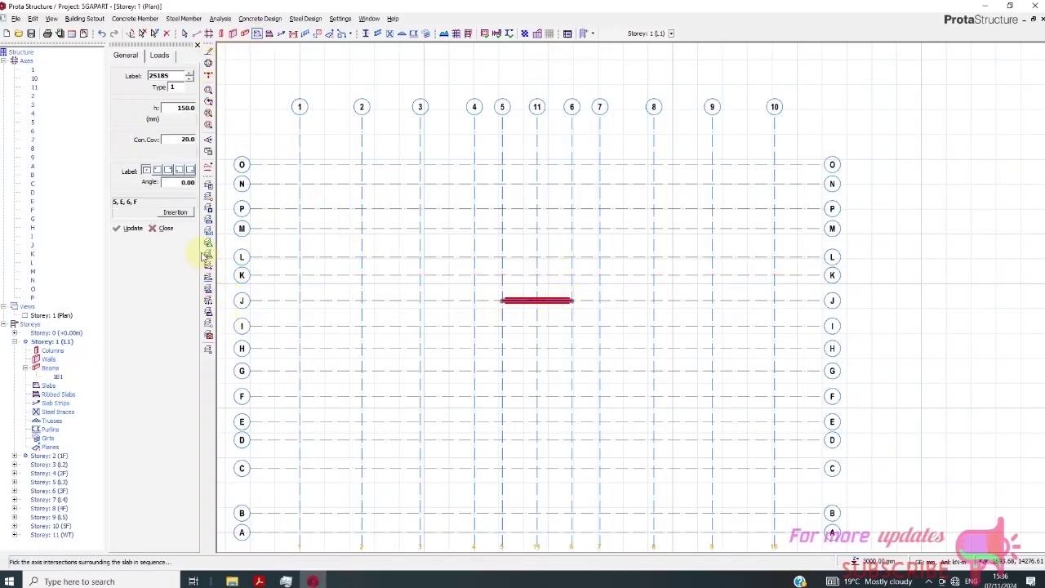
pyautogui.click(158, 56)
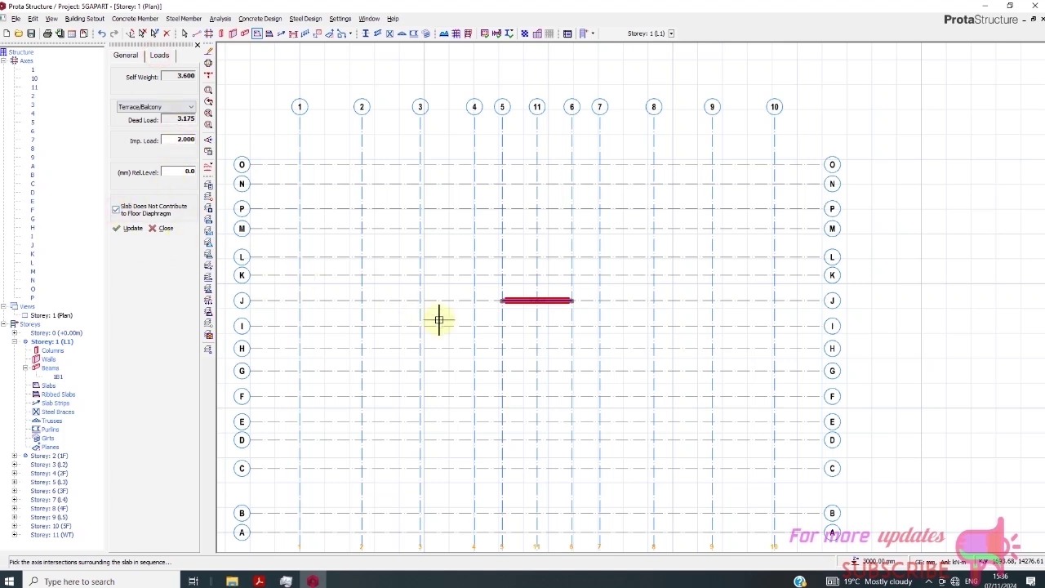
pyautogui.scroll(1, 520, 319)
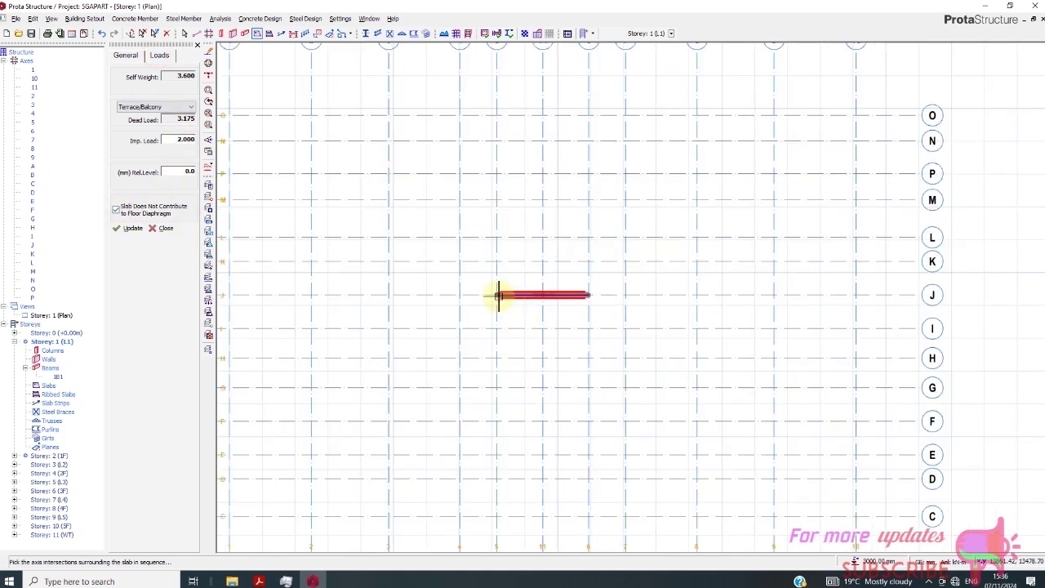
pyautogui.click(493, 261)
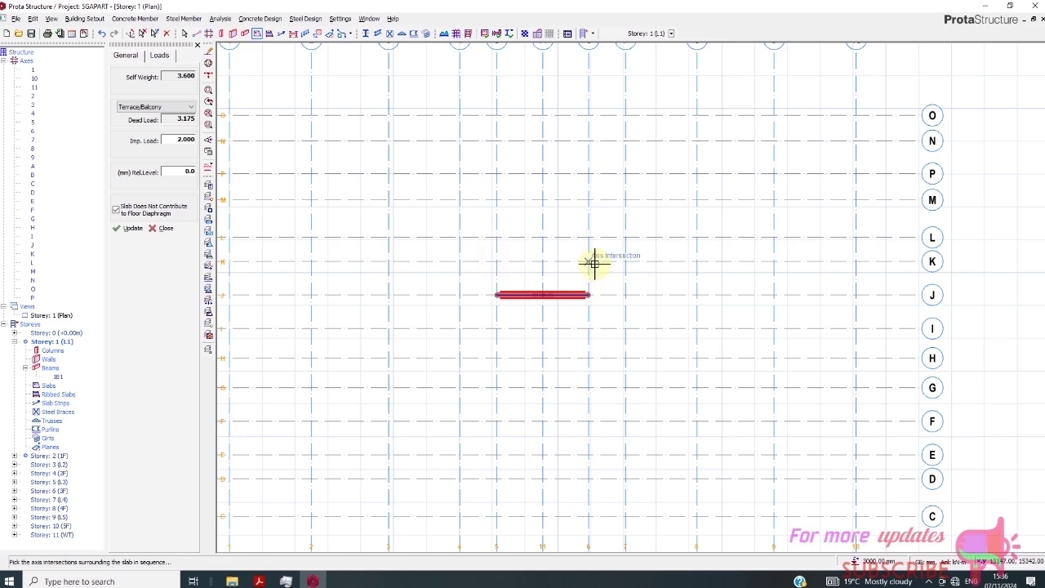
pyautogui.click(592, 262)
pyautogui.click(599, 295)
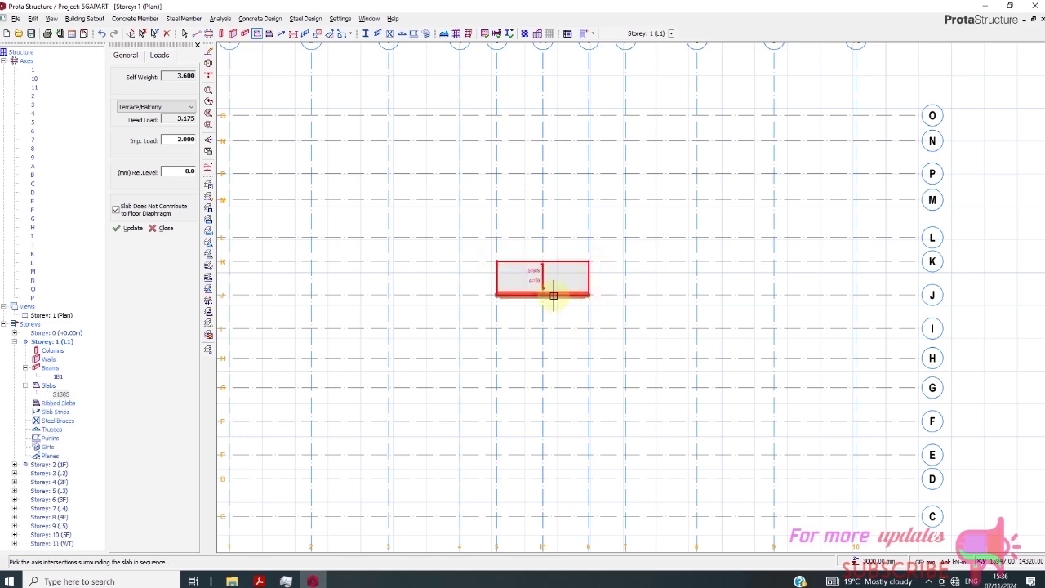
pyautogui.scroll(-3, 563, 278)
pyautogui.scroll(4, 525, 273)
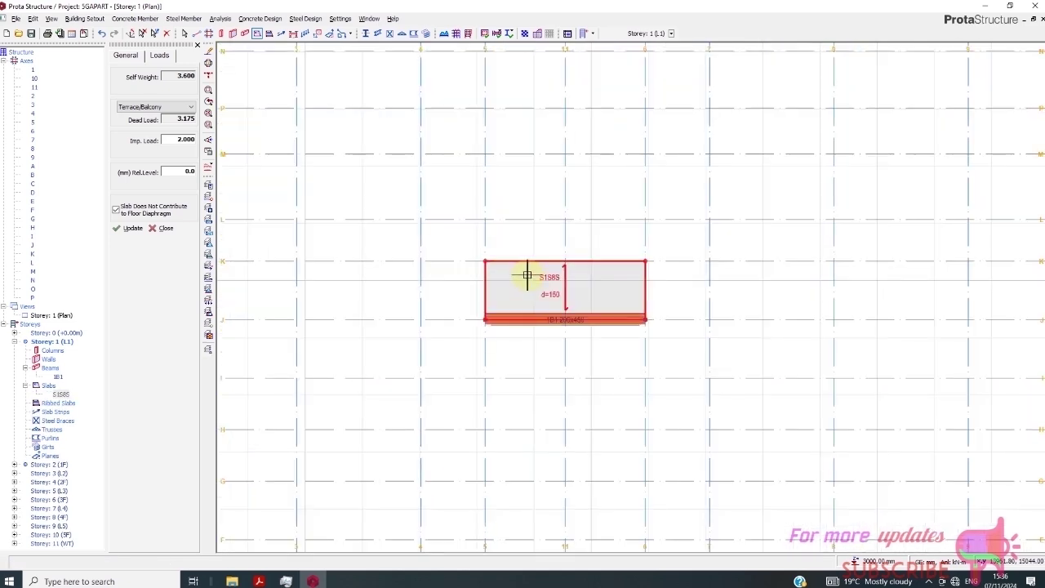
pyautogui.scroll(-4, 527, 273)
pyautogui.scroll(3, 527, 273)
pyautogui.scroll(-1, 528, 278)
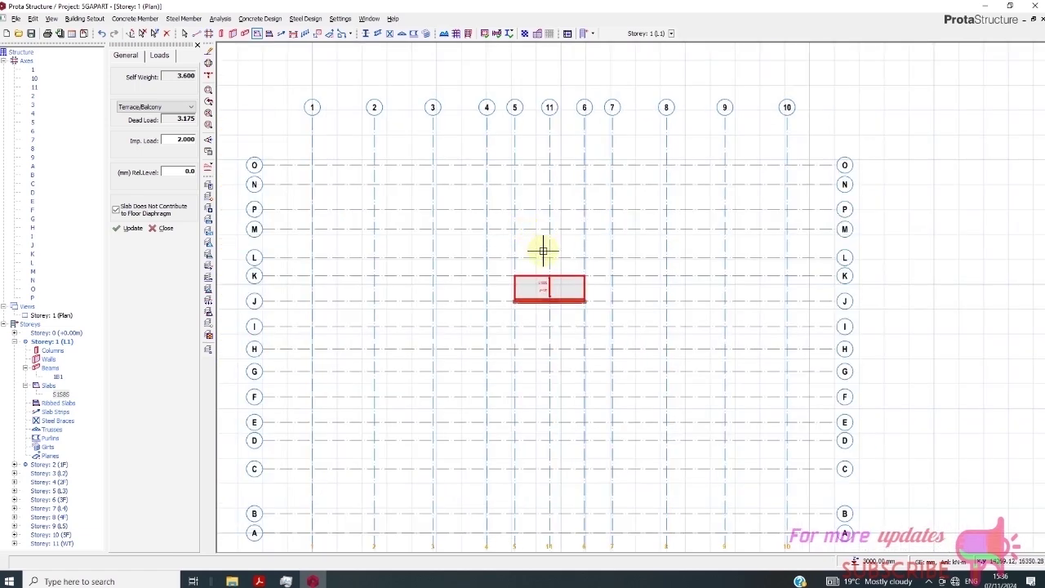
# Open the Storey 2 plan and examine the open central bay between axes 5 and 6 from axis P down to axis J.
pyautogui.scroll(-1, 543, 251)
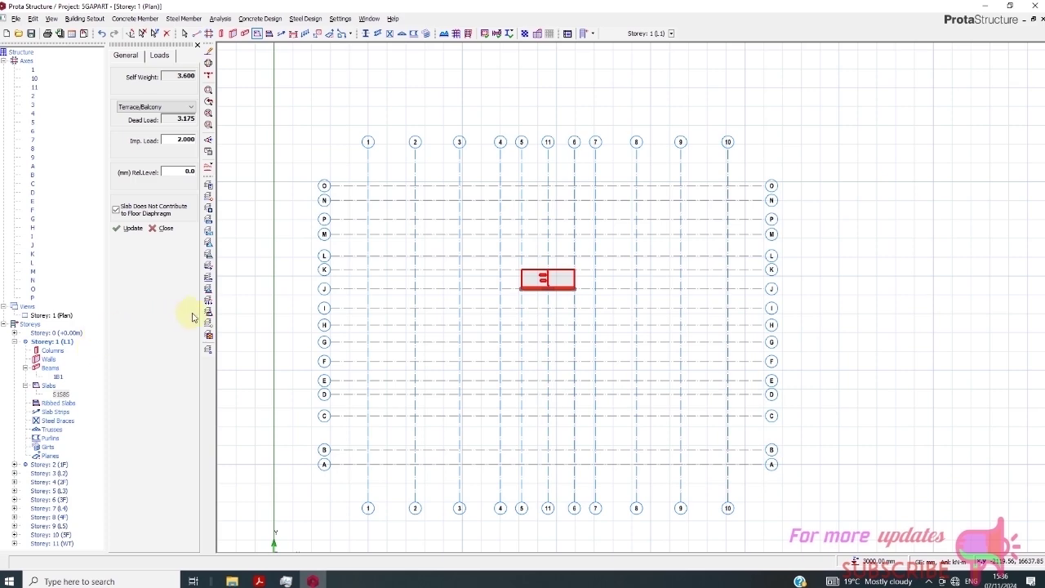
pyautogui.click(14, 342)
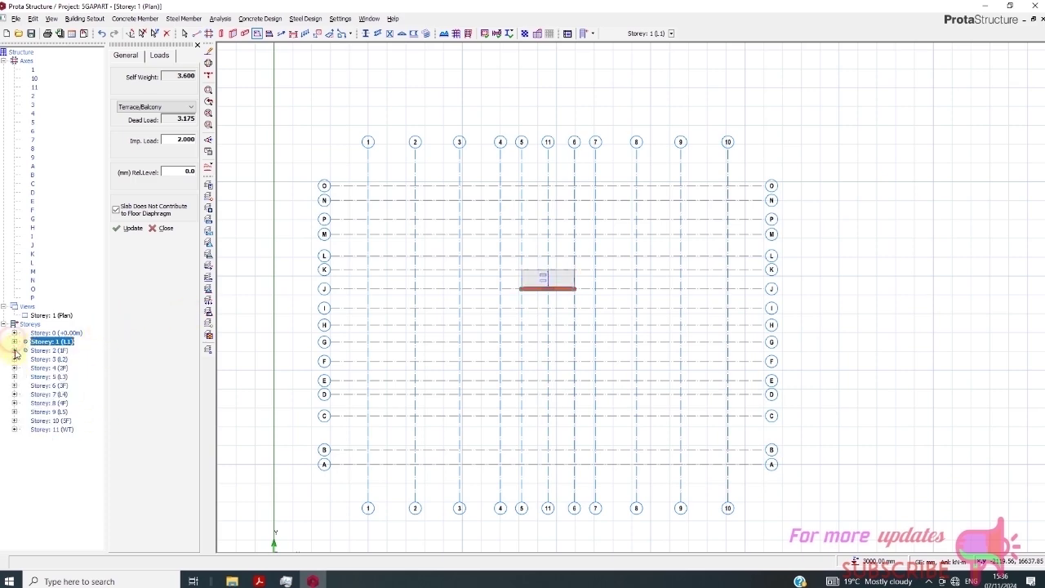
pyautogui.doubleClick(45, 352)
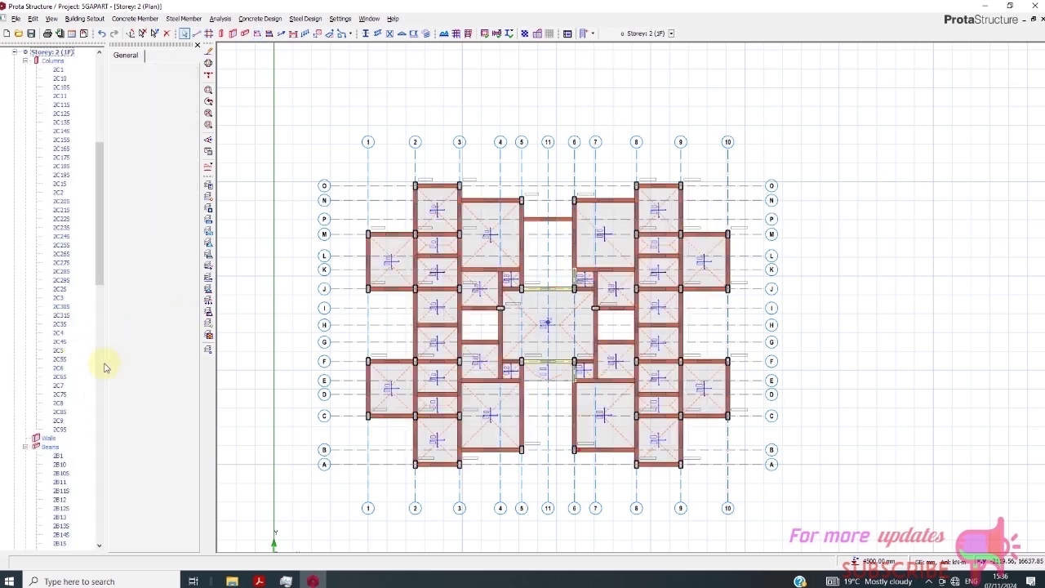
pyautogui.scroll(3, 516, 322)
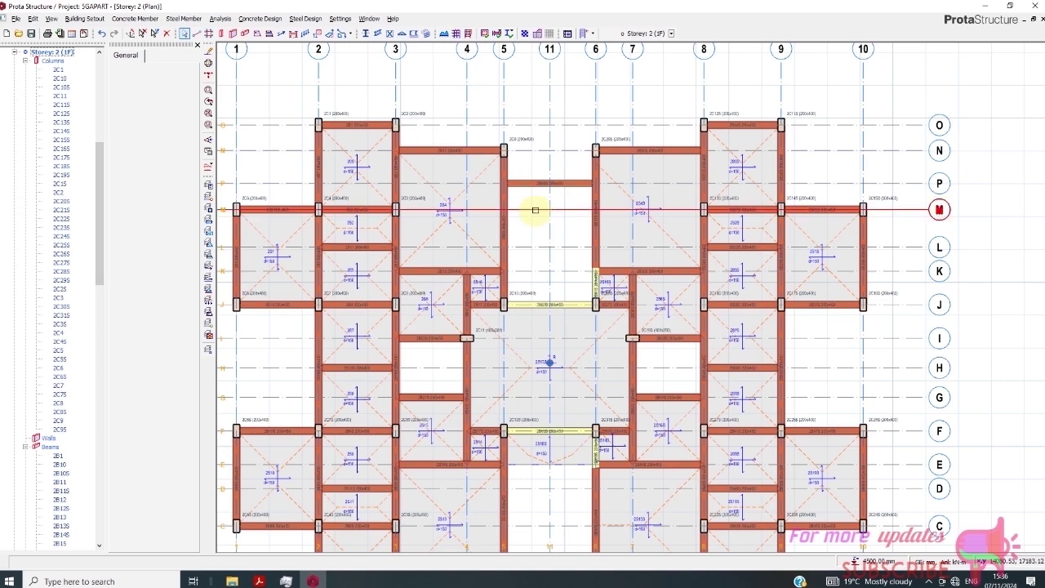
pyautogui.scroll(-2, 549, 224)
pyautogui.scroll(4, 529, 216)
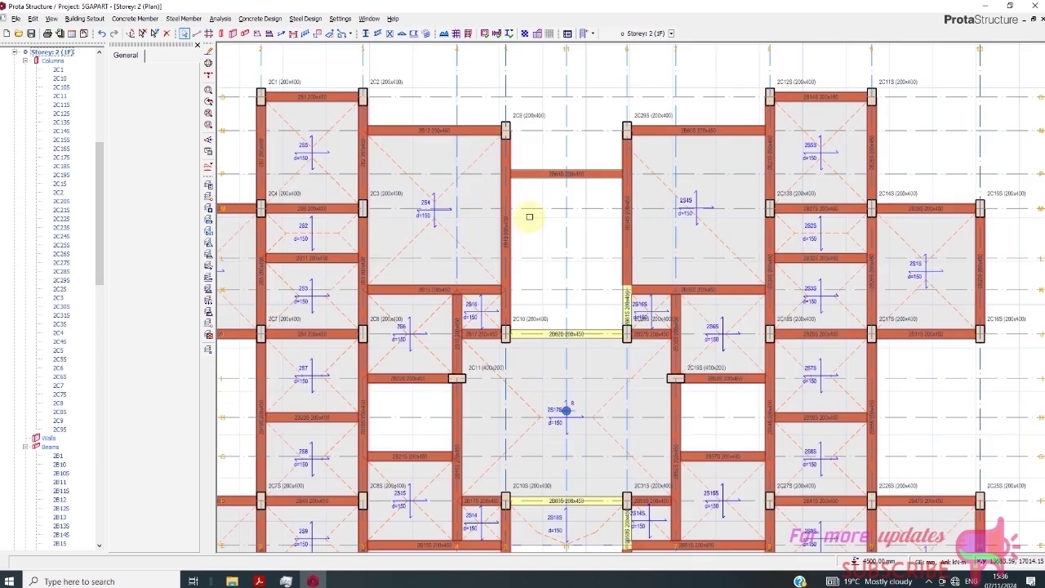
pyautogui.scroll(-2, 590, 208)
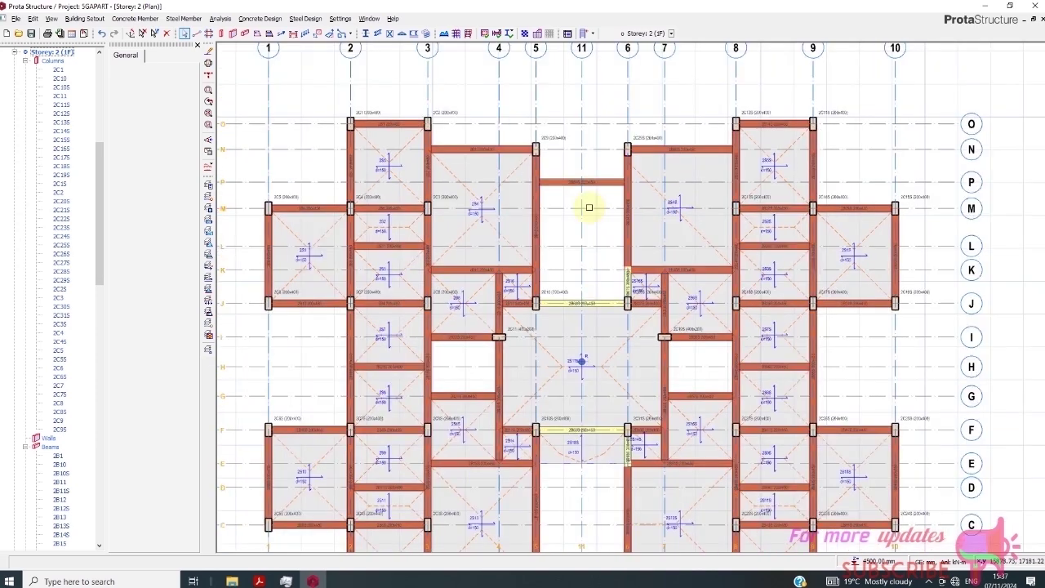
pyautogui.scroll(-2, 563, 196)
pyautogui.scroll(4, 563, 237)
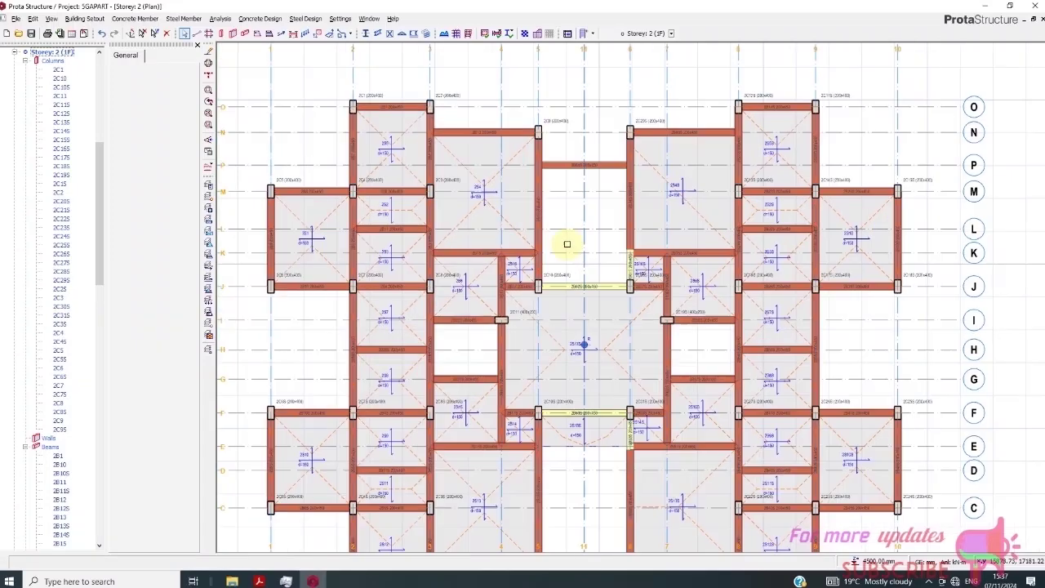
pyautogui.scroll(-2, 569, 170)
pyautogui.scroll(3, 562, 163)
pyautogui.scroll(-2, 562, 205)
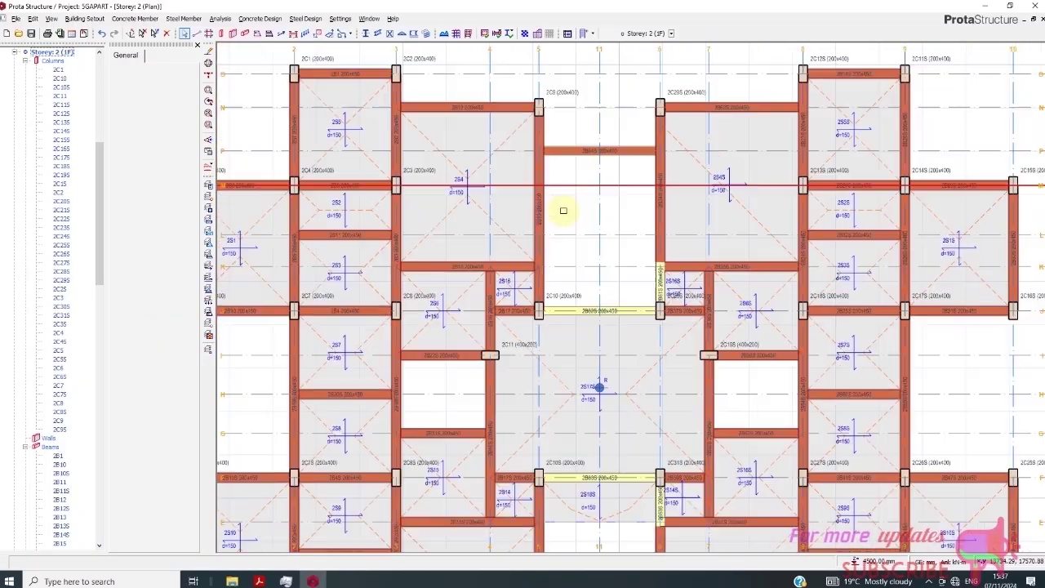
pyautogui.scroll(3, 588, 168)
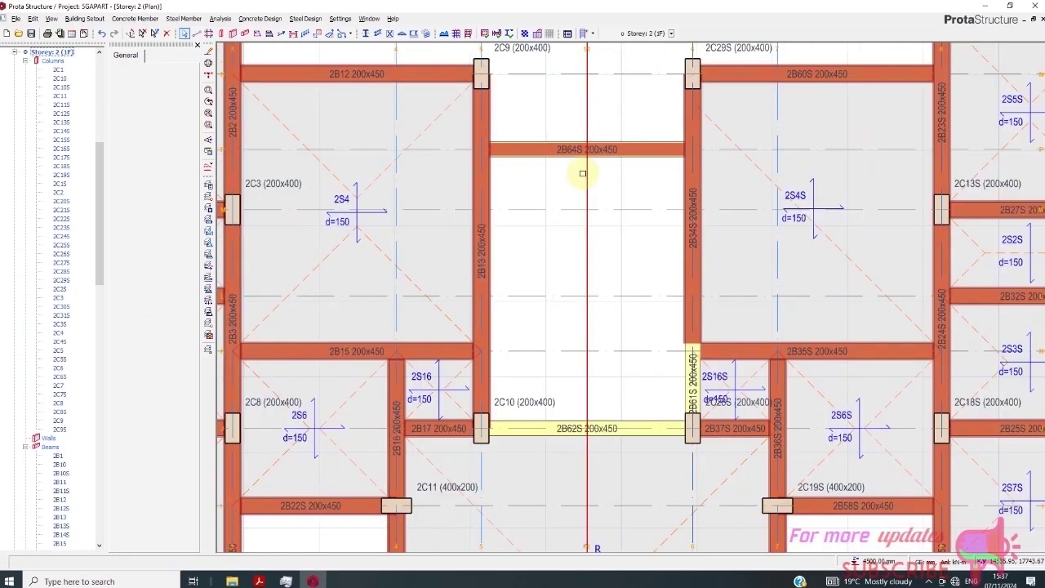
pyautogui.scroll(-1, 482, 207)
pyautogui.scroll(-1, 481, 206)
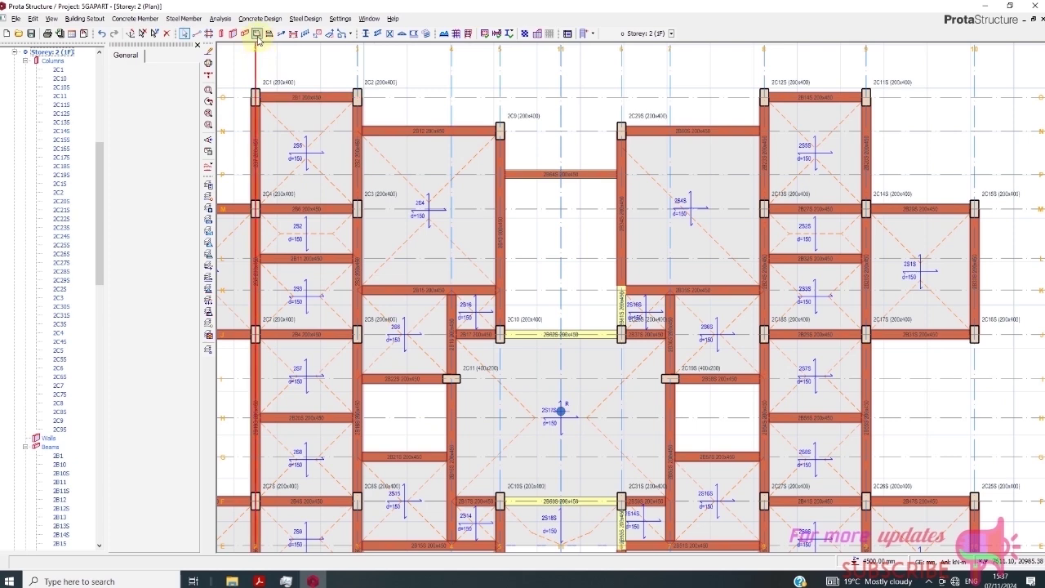
pyautogui.click(257, 32)
pyautogui.click(500, 174)
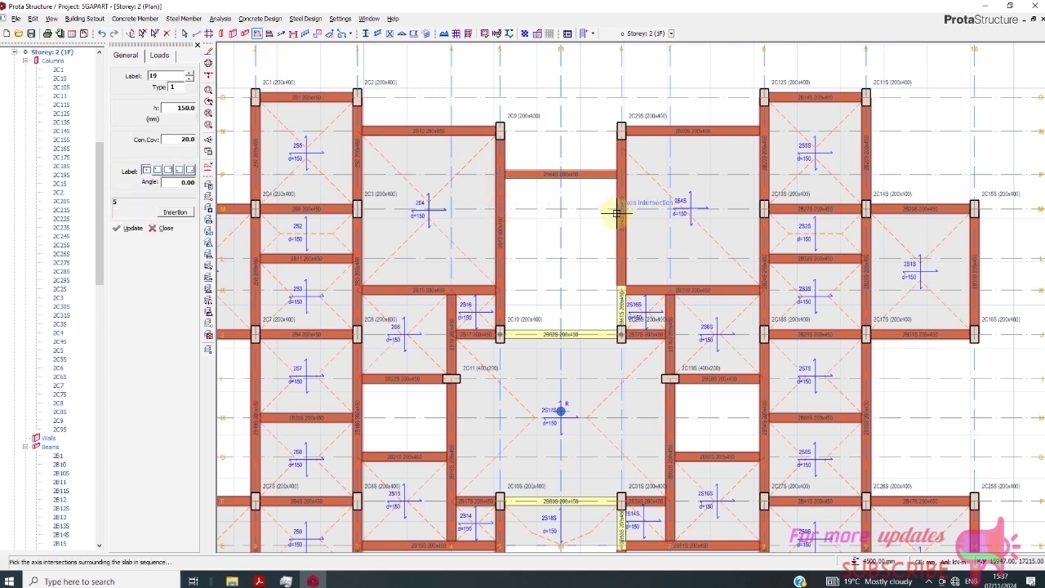
pyautogui.click(159, 55)
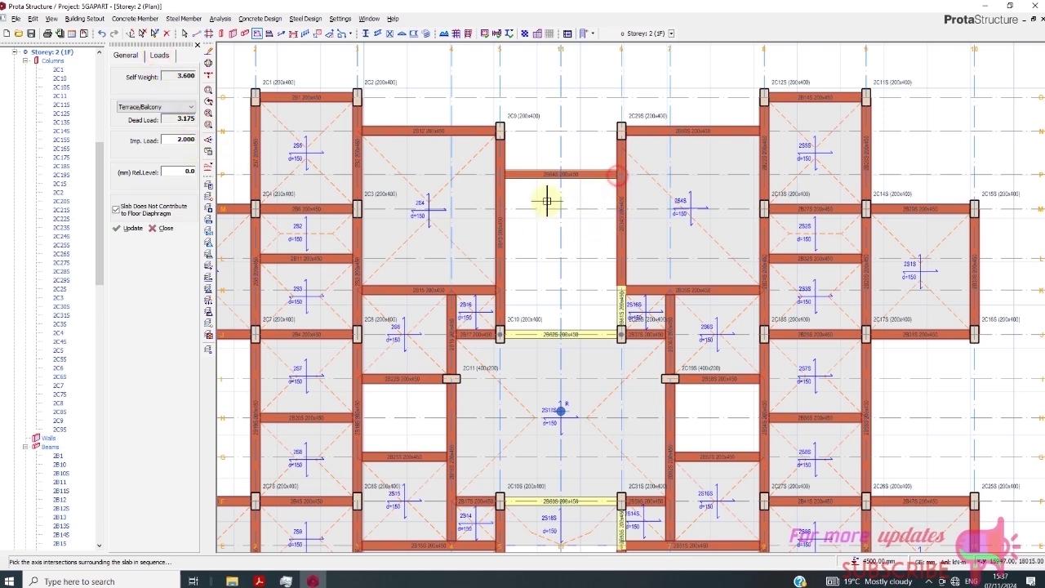
pyautogui.click(498, 174)
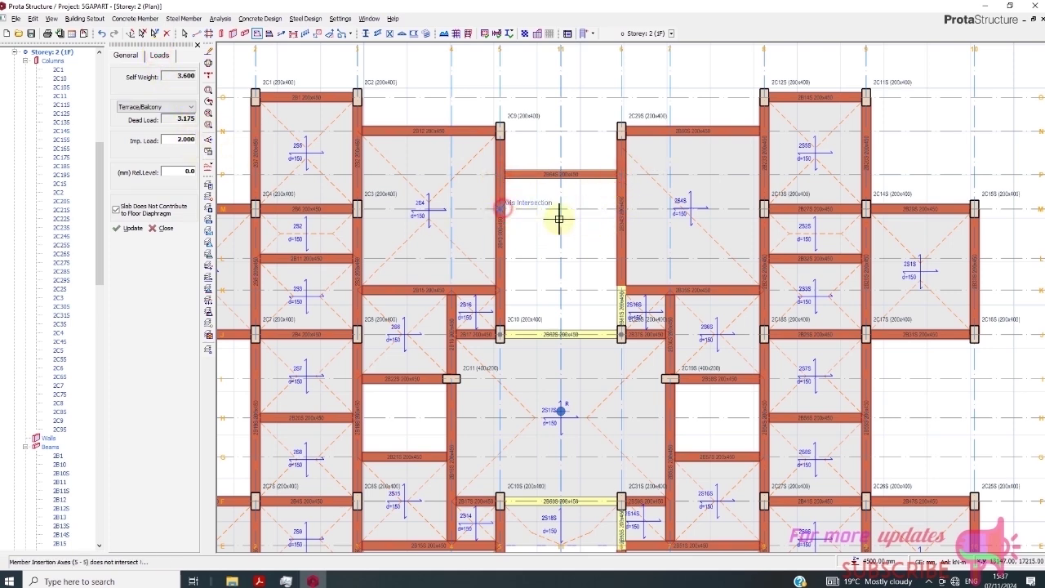
pyautogui.click(135, 228)
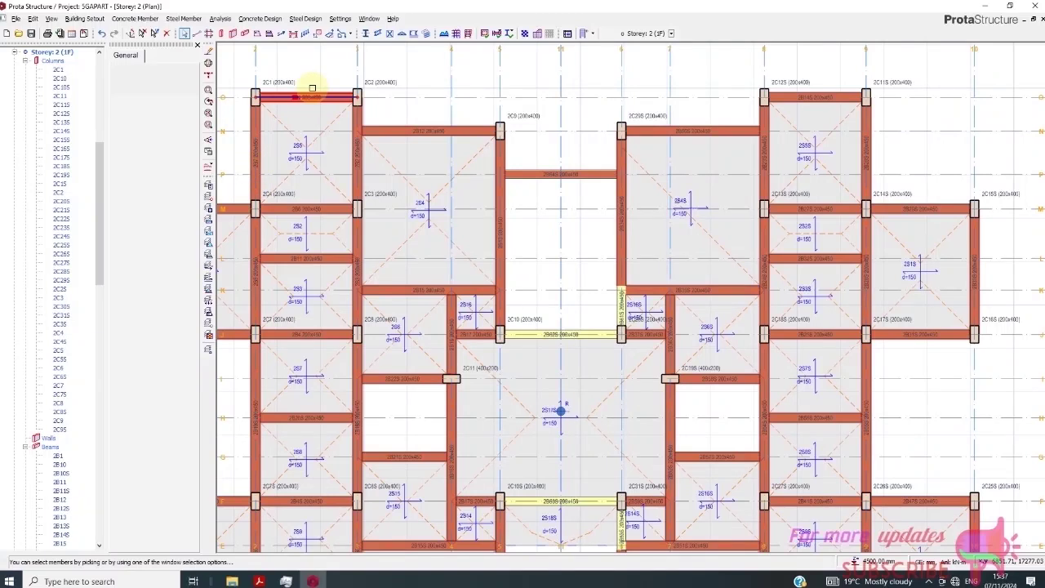
# Insert a 150 mm slab with the Terrace/Balcony load type on Storey 2, bounded by axes 5, 6, P and M.
pyautogui.click(258, 32)
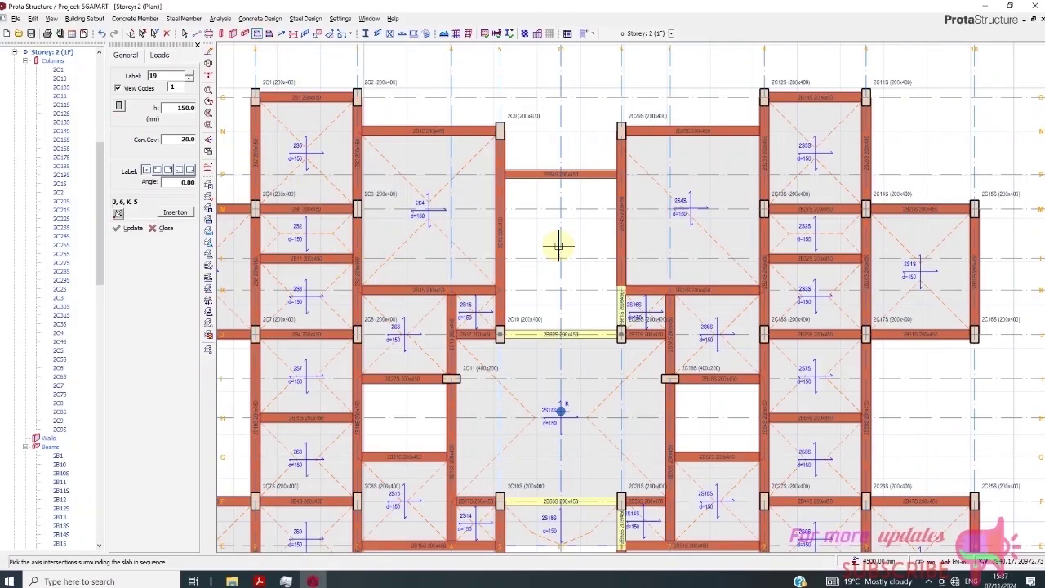
pyautogui.click(160, 55)
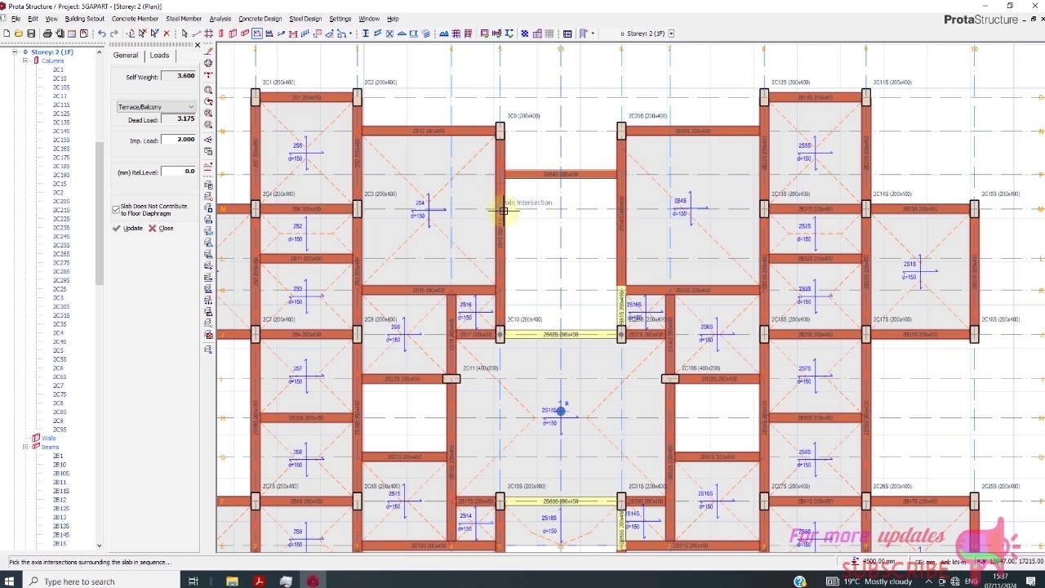
pyautogui.click(502, 207)
pyautogui.scroll(-1, 535, 262)
pyautogui.scroll(1, 538, 292)
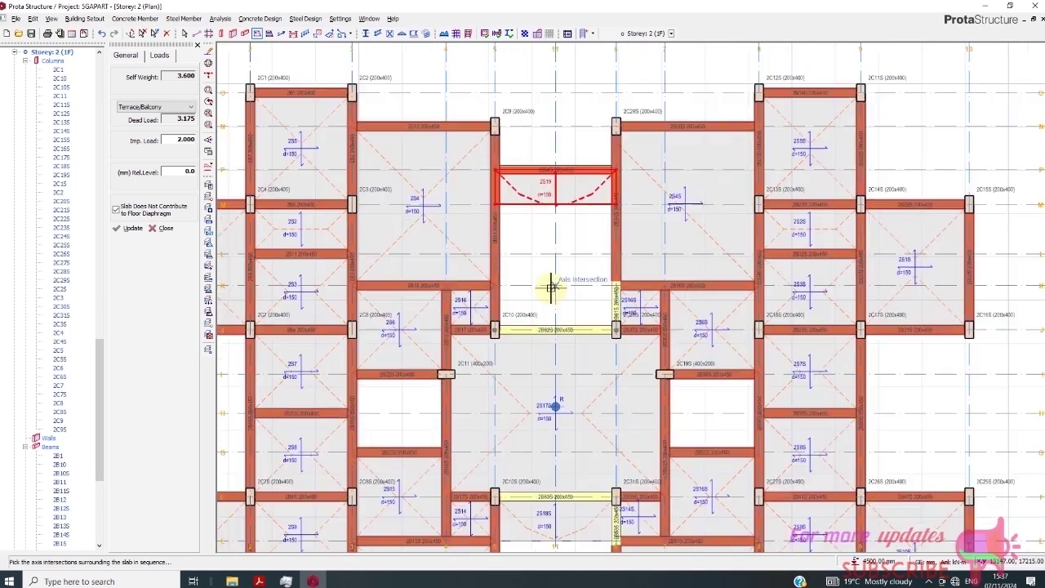
pyautogui.scroll(-1, 518, 257)
pyautogui.scroll(1, 550, 294)
pyautogui.scroll(-1, 534, 269)
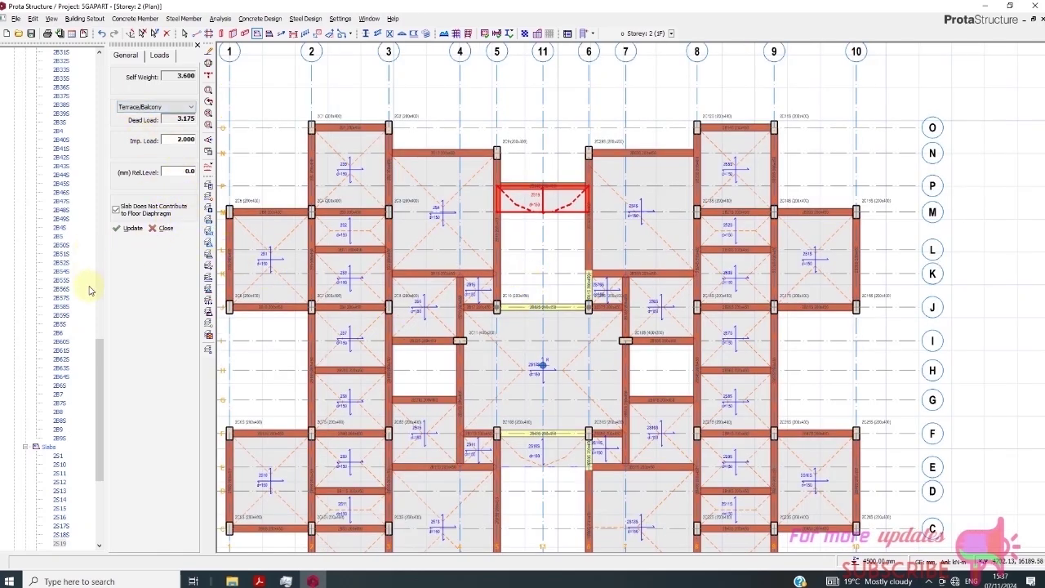
# Return to the Storey 1 plan and insert a 150 mm slab bounded by axes 5, 11, P and K.
pyautogui.moveTo(104, 348); pyautogui.dragTo(99, 296)
pyautogui.moveTo(100, 367); pyautogui.dragTo(98, 77)
pyautogui.doubleClick(51, 62)
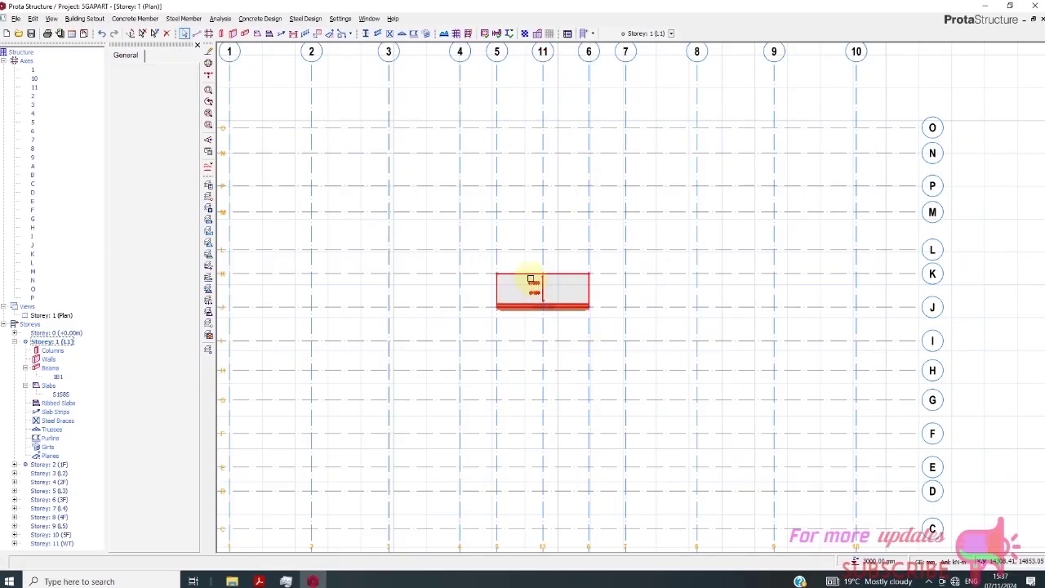
pyautogui.click(424, 228)
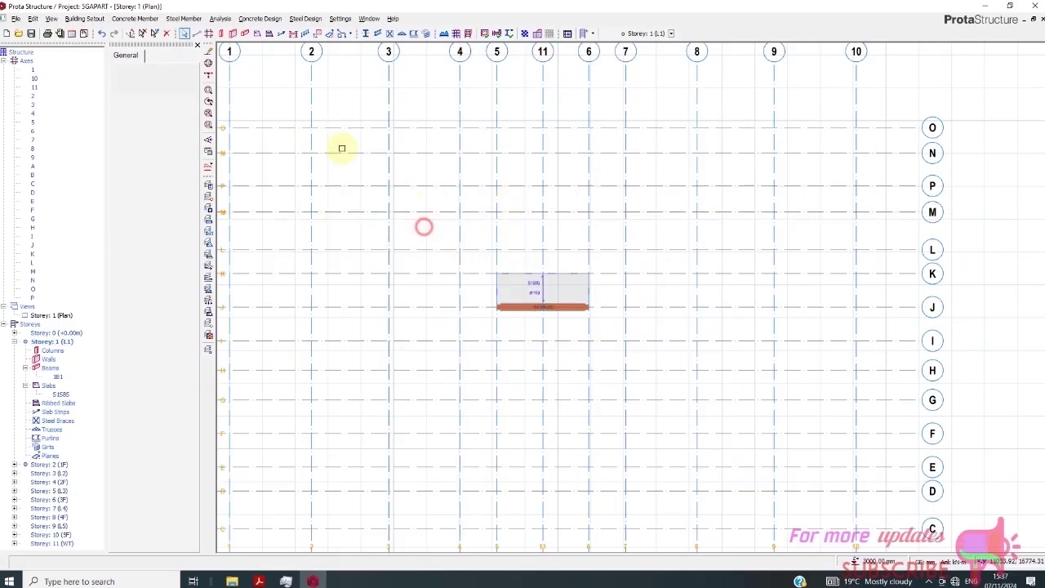
pyautogui.click(256, 33)
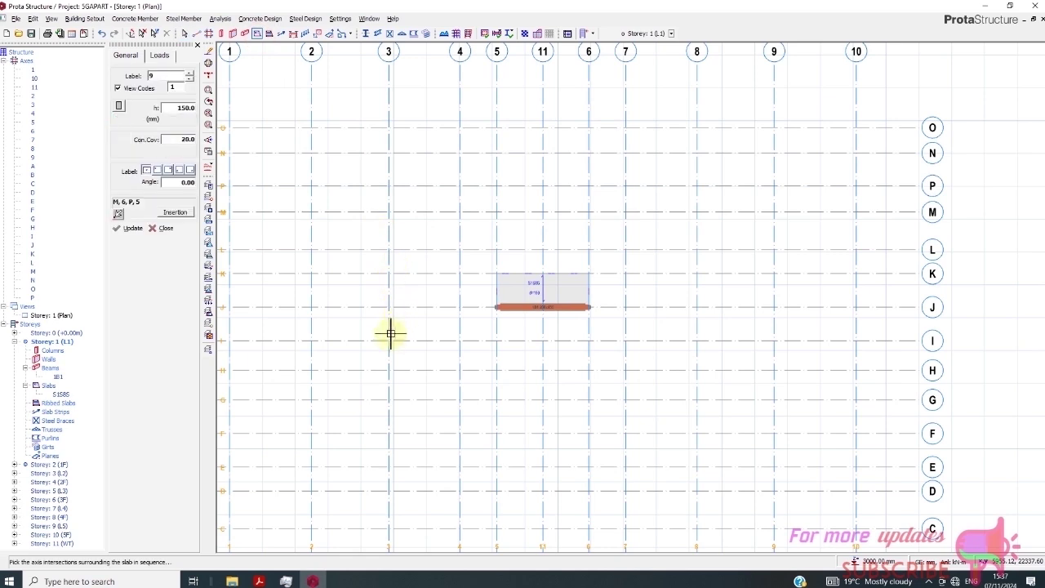
pyautogui.click(498, 273)
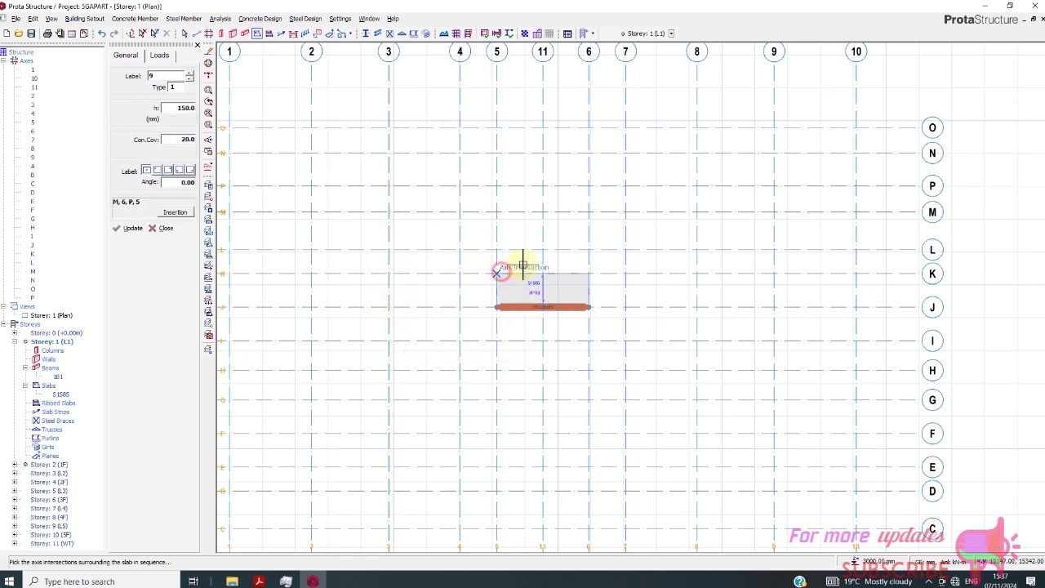
pyautogui.click(497, 185)
pyautogui.click(543, 185)
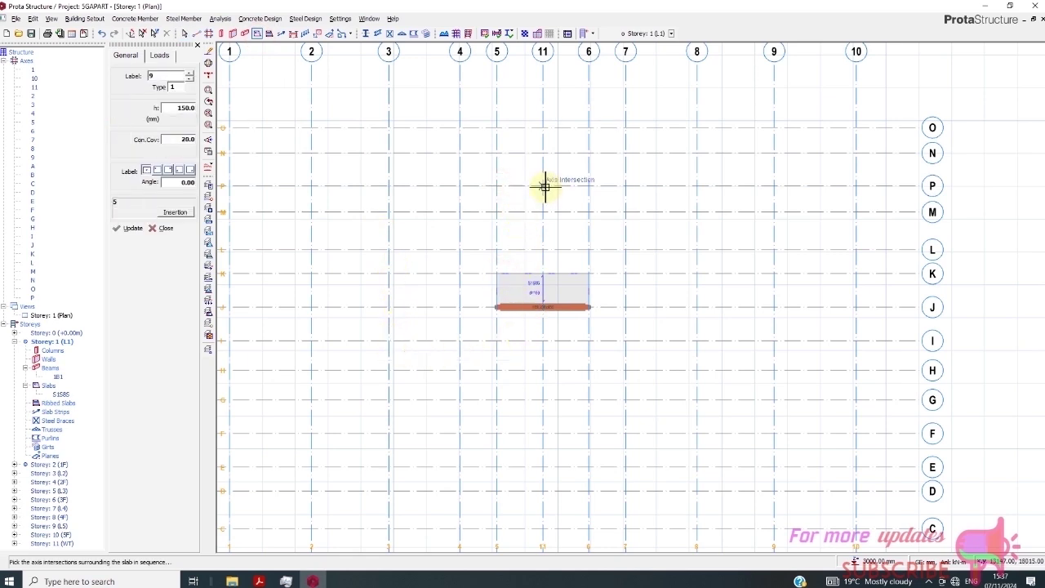
pyautogui.click(543, 273)
pyautogui.click(161, 228)
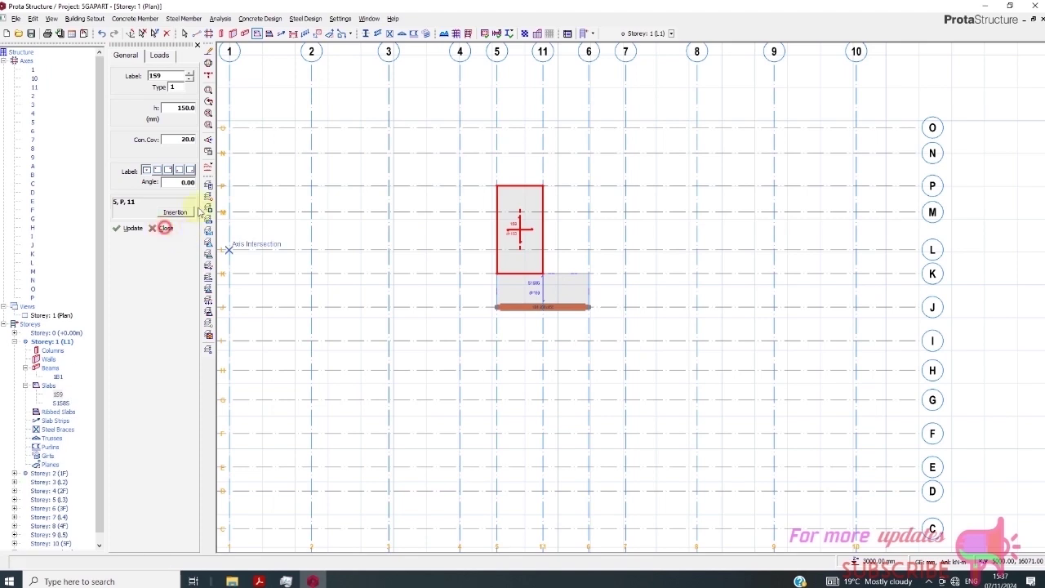
# Insert a second 150 mm slab on Storey 1 bounded by axes 11, 6, P and K.
pyautogui.click(258, 35)
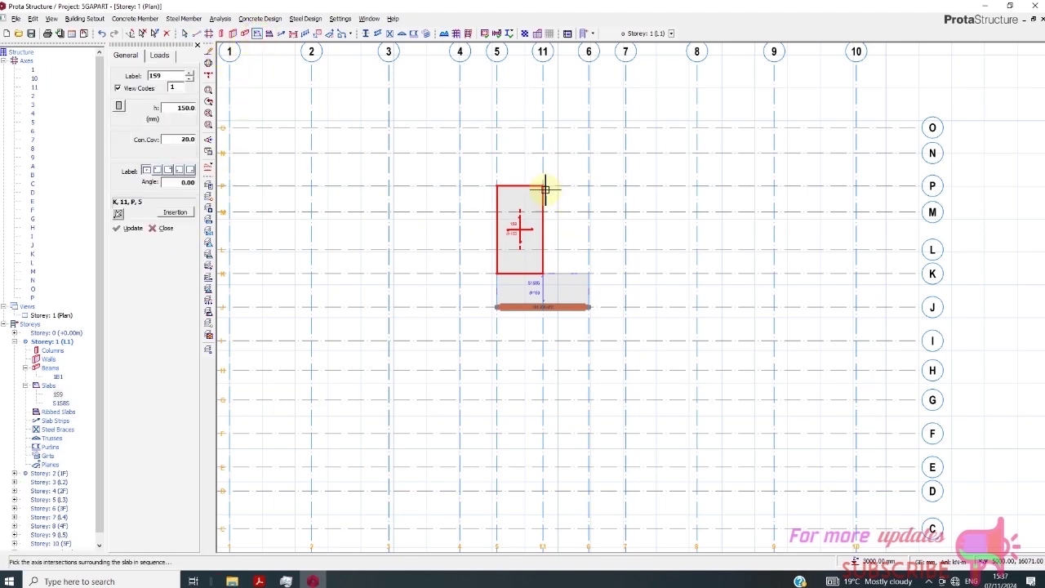
pyautogui.click(588, 187)
pyautogui.click(589, 273)
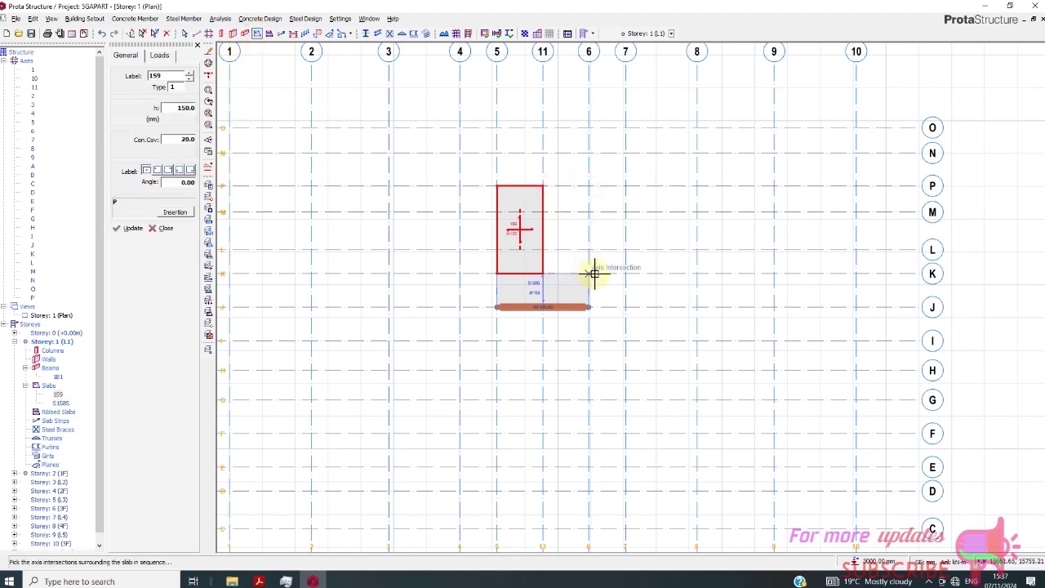
pyautogui.click(543, 273)
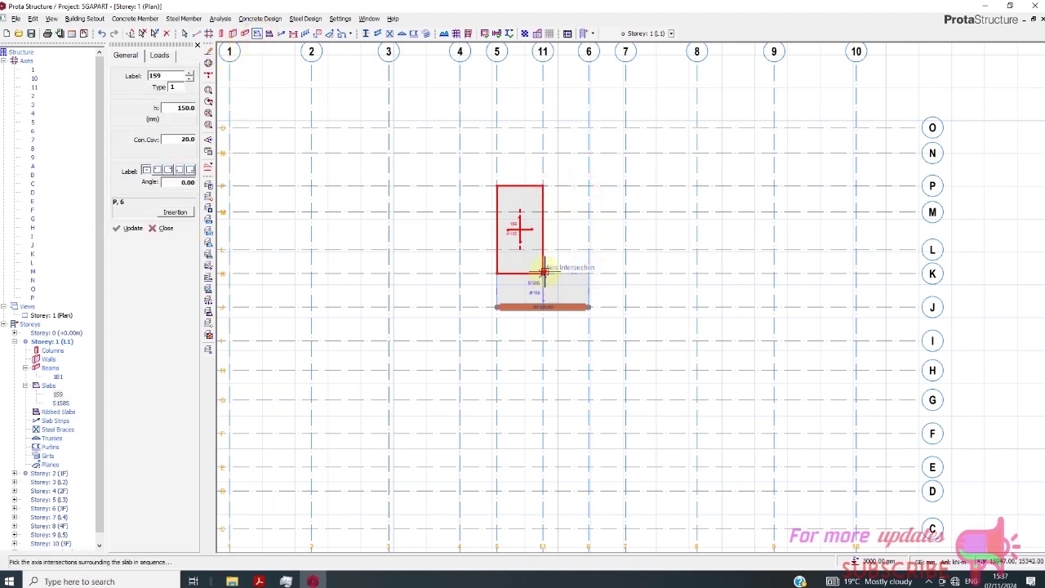
pyautogui.click(161, 228)
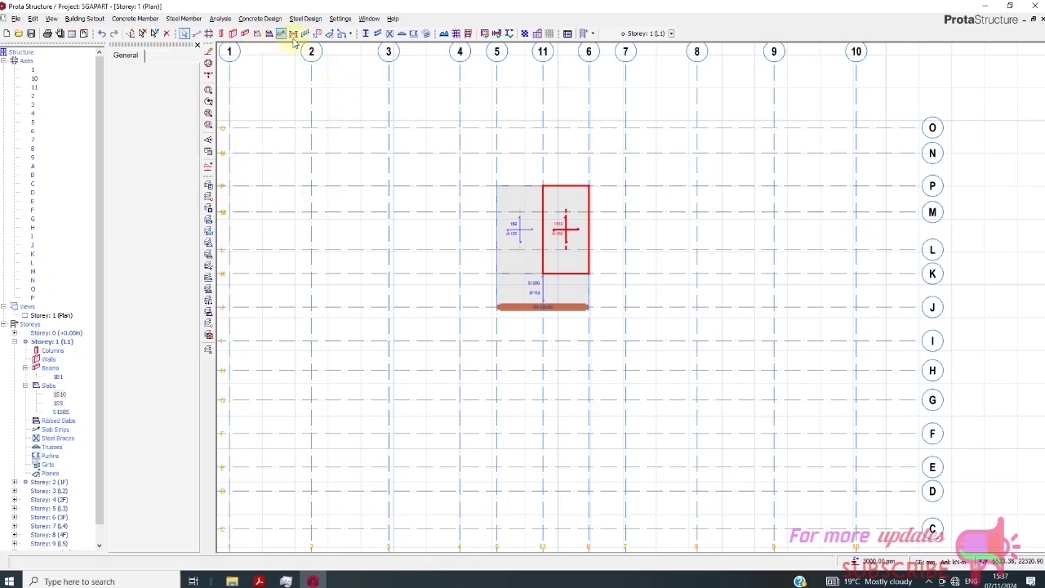
pyautogui.click(331, 33)
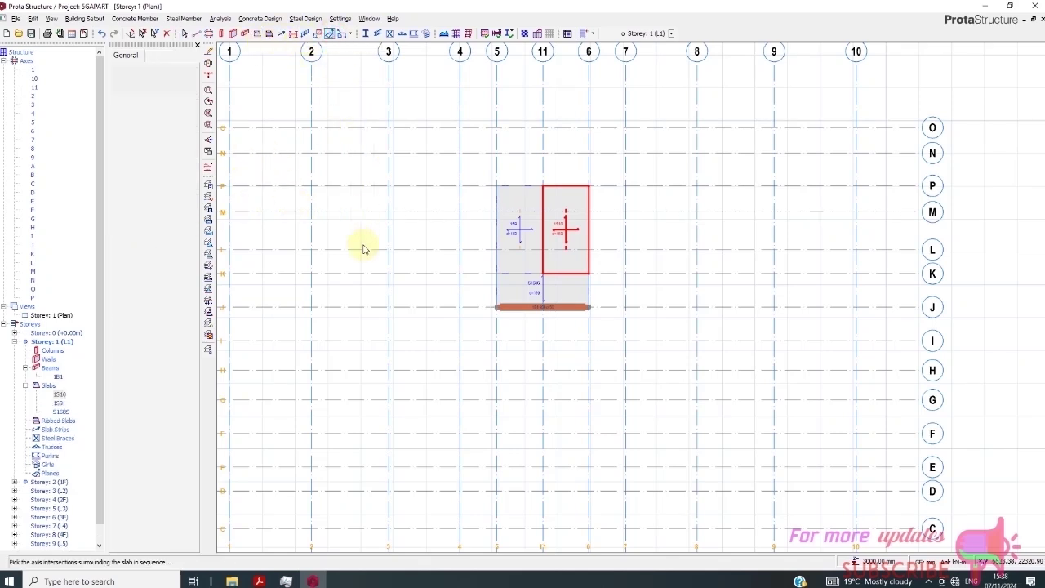
pyautogui.click(495, 187)
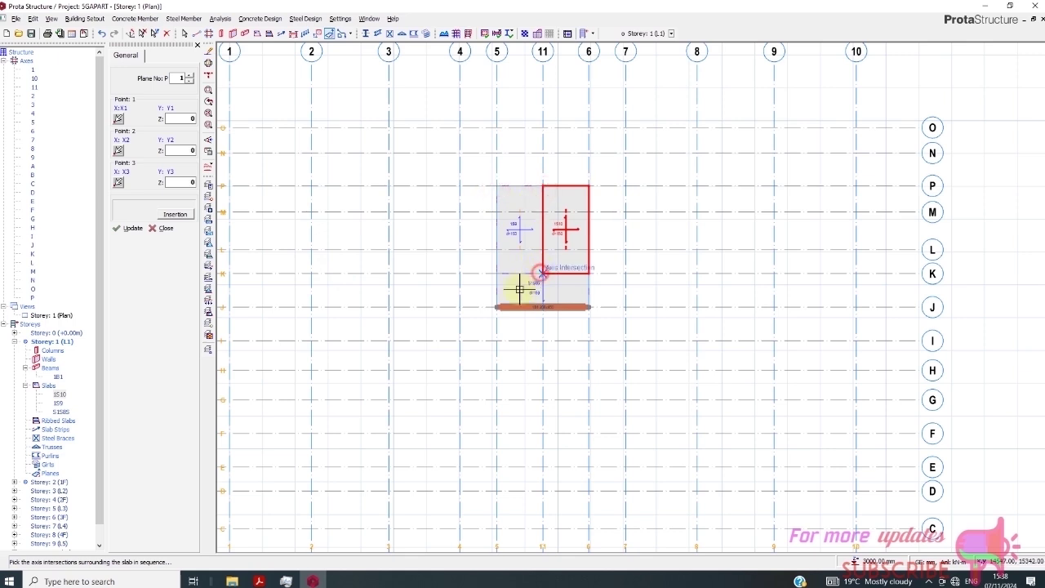
pyautogui.click(163, 229)
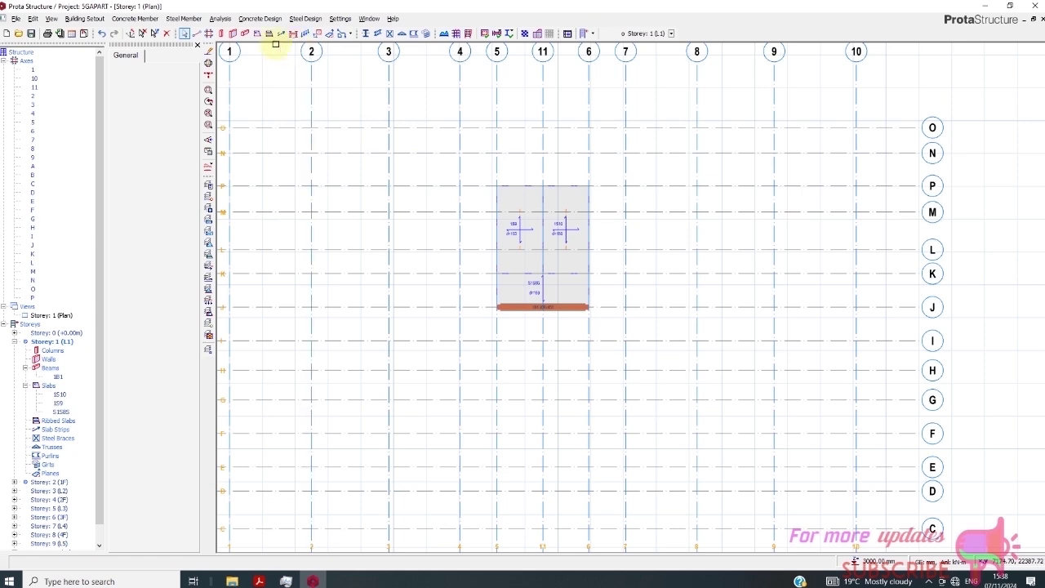
# Try to define a plane over the slab bay between axes 5 and 11 by picking axis intersections 5/P, 11/P and 11/K.
pyautogui.click(333, 33)
pyautogui.click(497, 187)
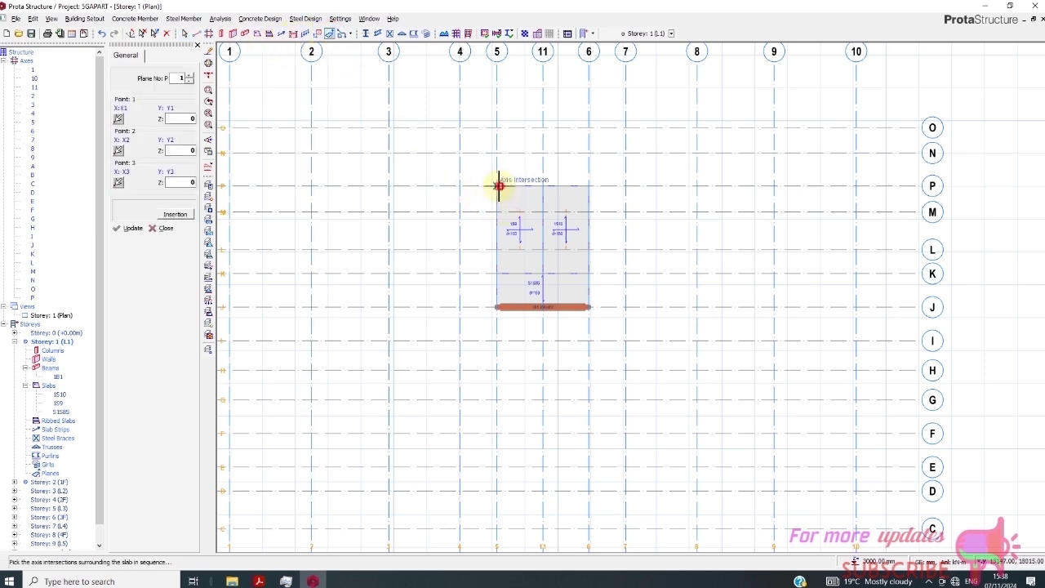
pyautogui.click(540, 186)
pyautogui.click(539, 274)
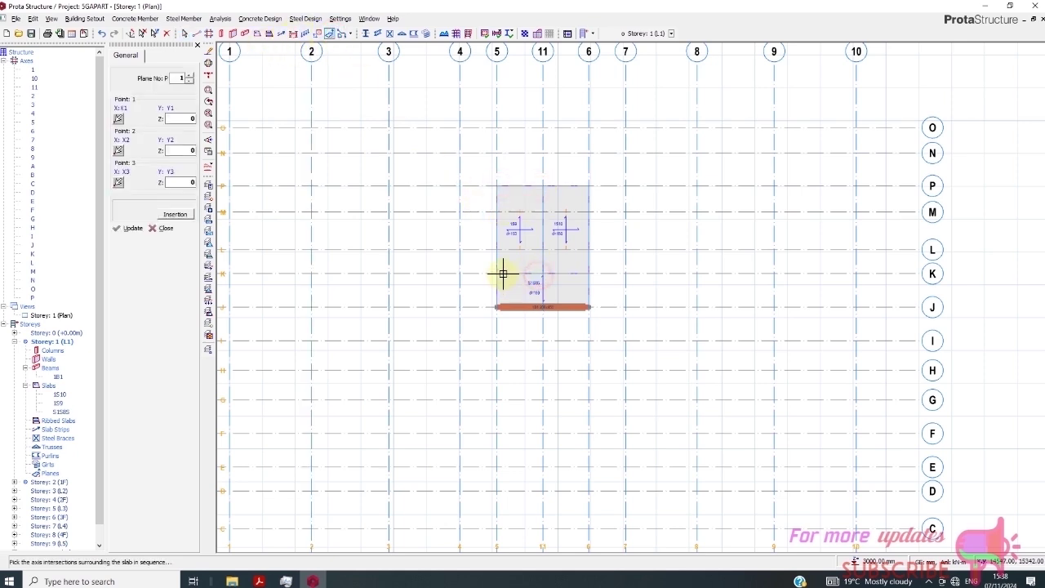
# Try to insert a plane bounded by axes 5, P, 11 and K with the Pick Axis method.
pyautogui.click(173, 214)
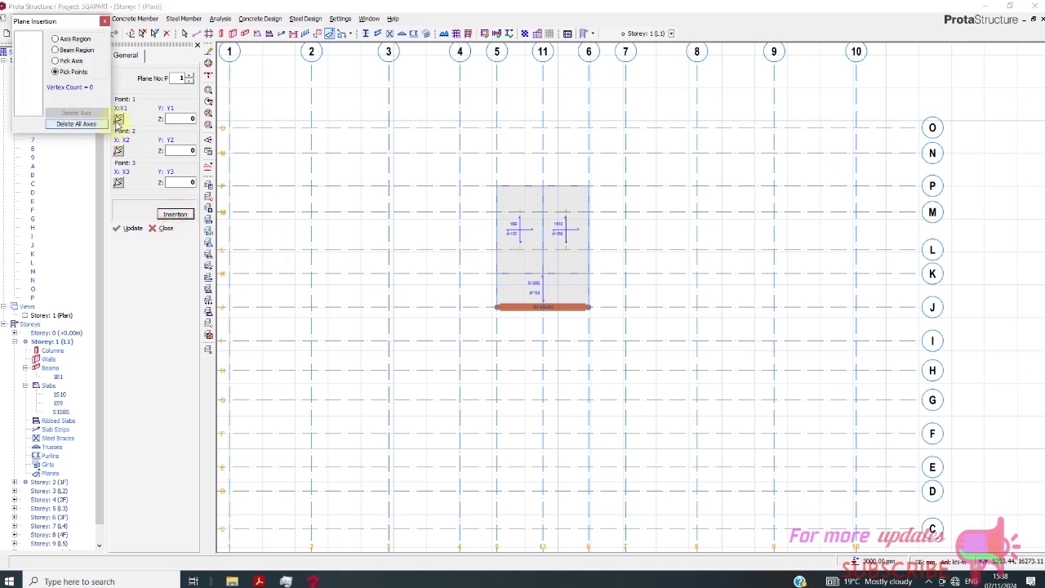
pyautogui.click(56, 60)
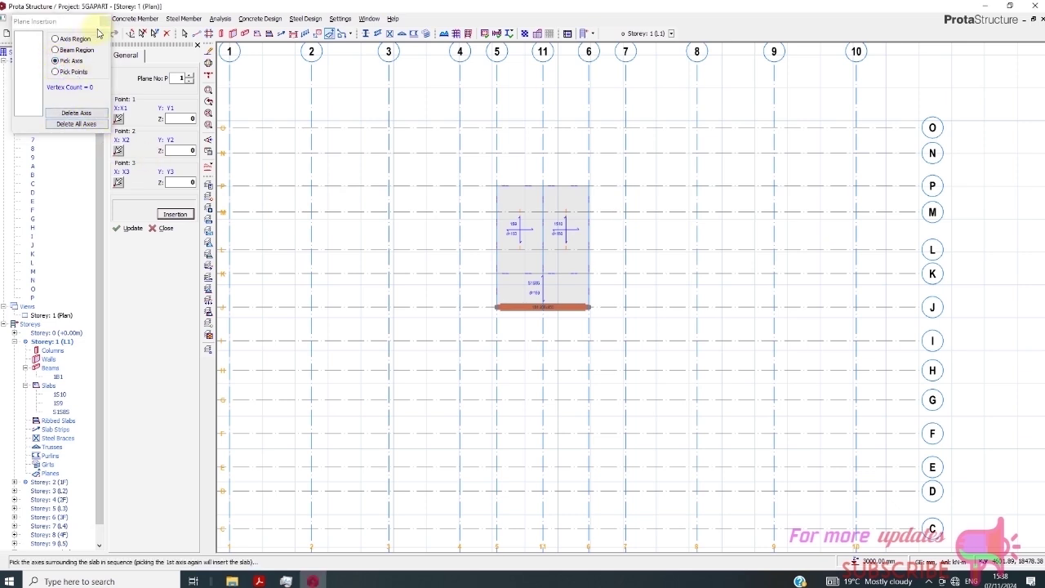
pyautogui.click(496, 174)
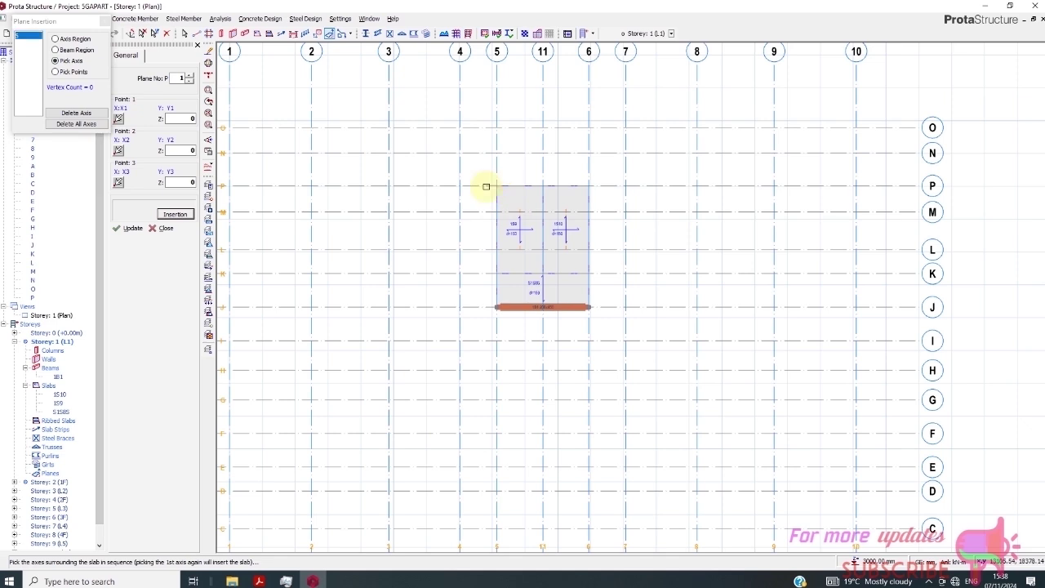
pyautogui.click(485, 186)
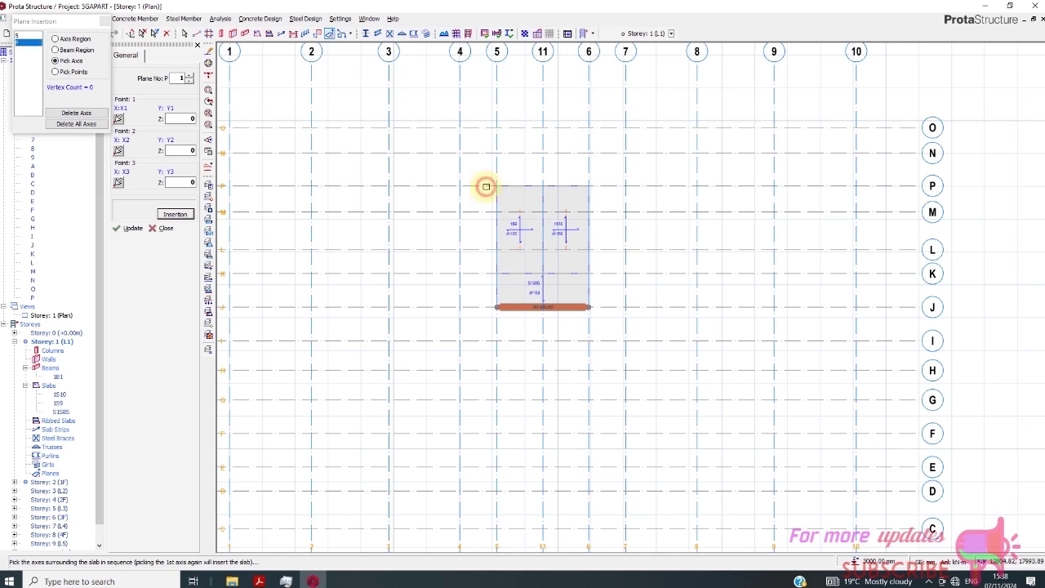
pyautogui.click(545, 169)
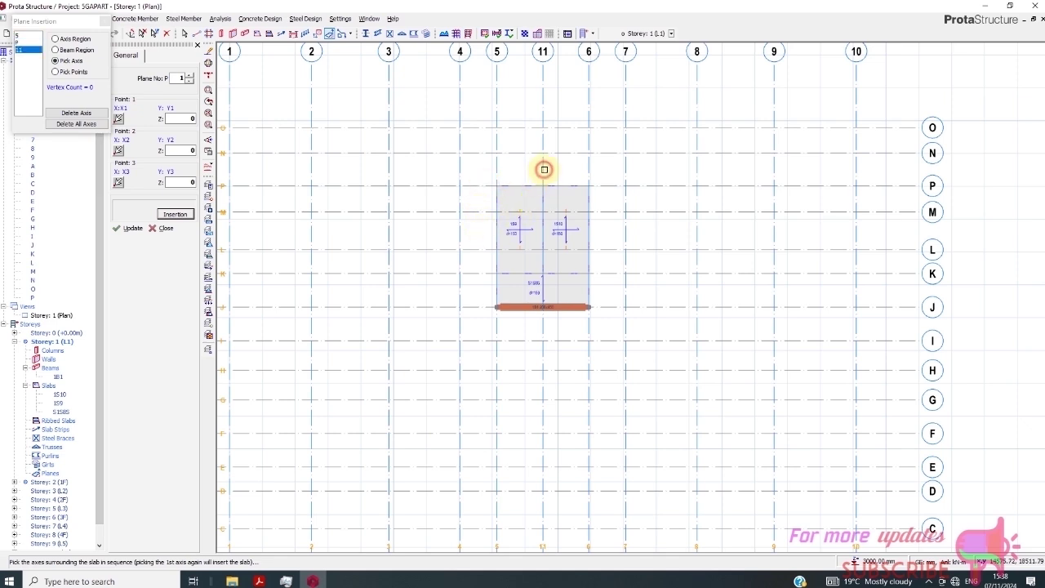
pyautogui.click(488, 273)
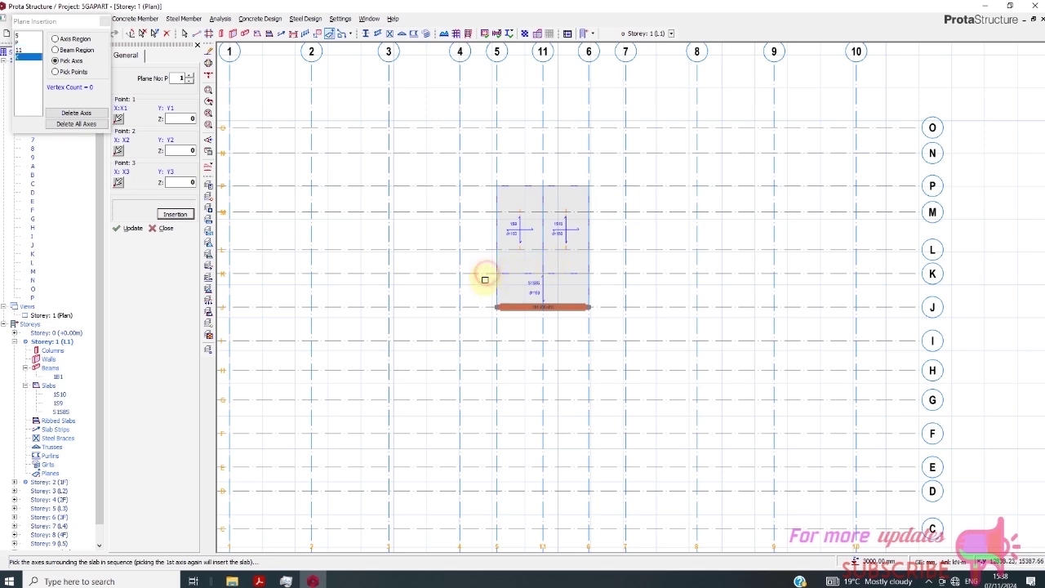
pyautogui.click(495, 173)
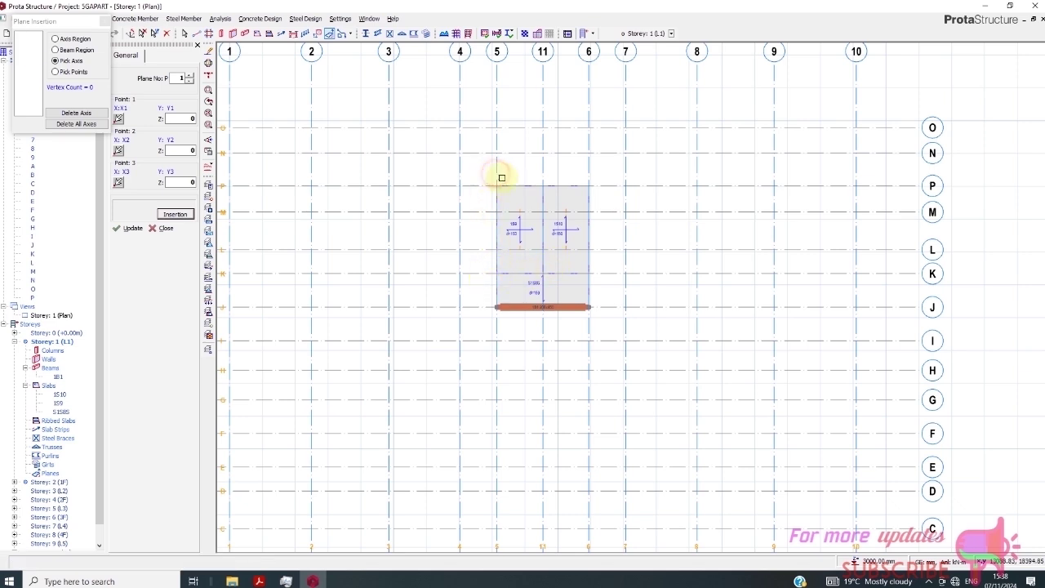
pyautogui.click(56, 72)
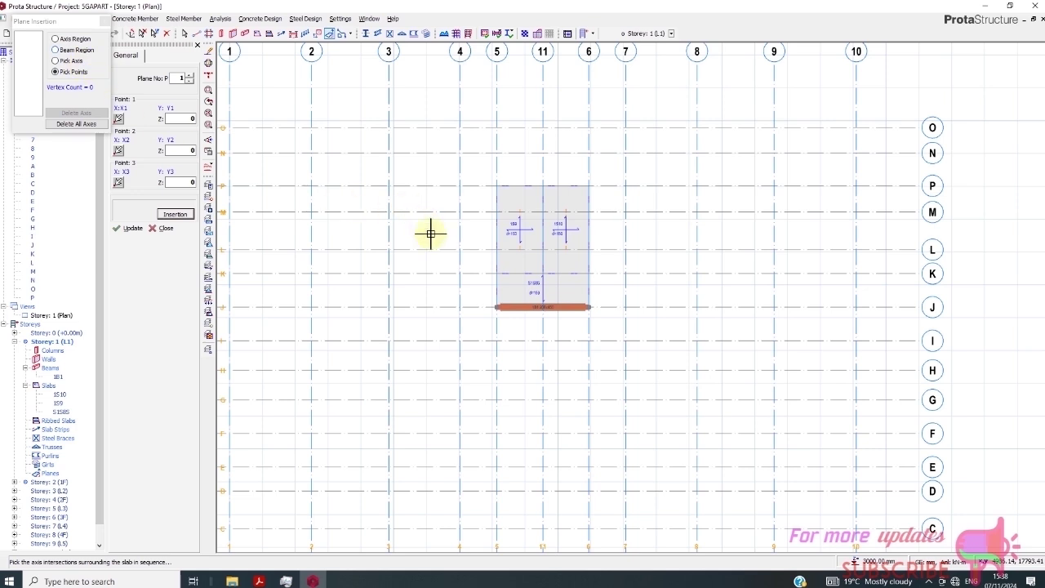
pyautogui.scroll(-1, 430, 233)
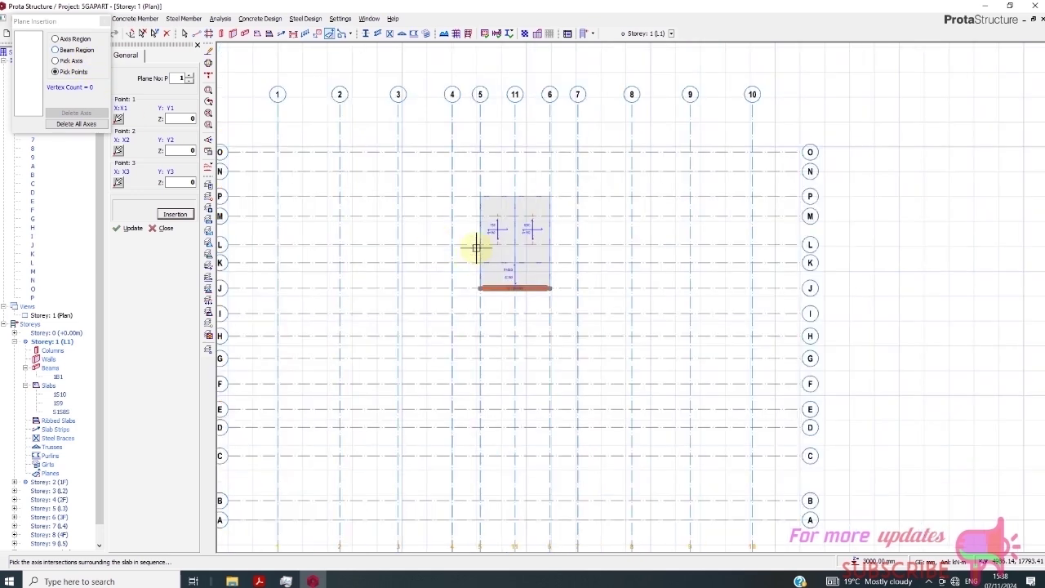
pyautogui.click(508, 204)
pyautogui.click(487, 262)
pyautogui.rightClick(487, 262)
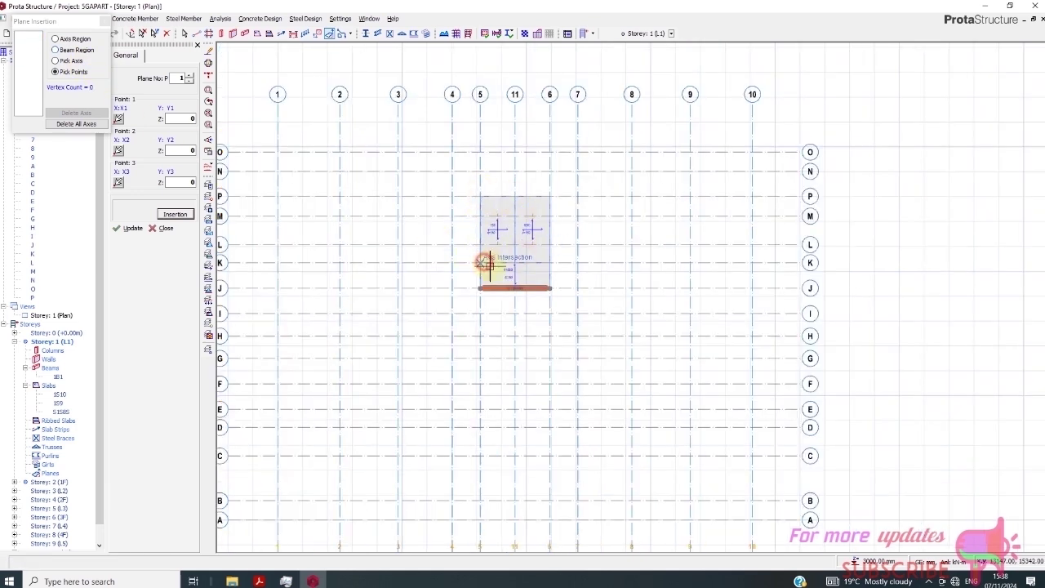
pyautogui.click(103, 22)
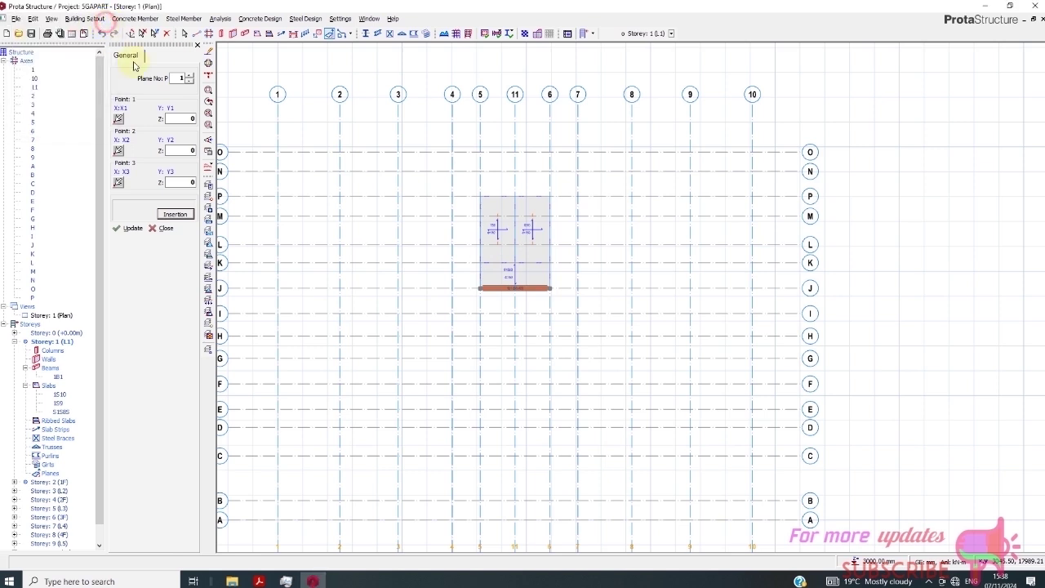
pyautogui.scroll(-1, 384, 196)
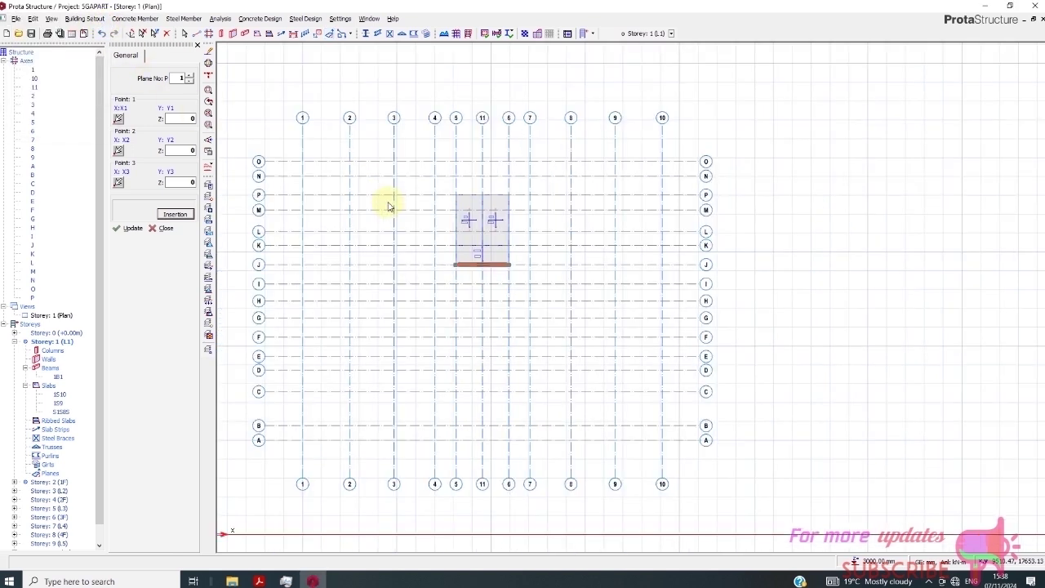
pyautogui.press('Escape')
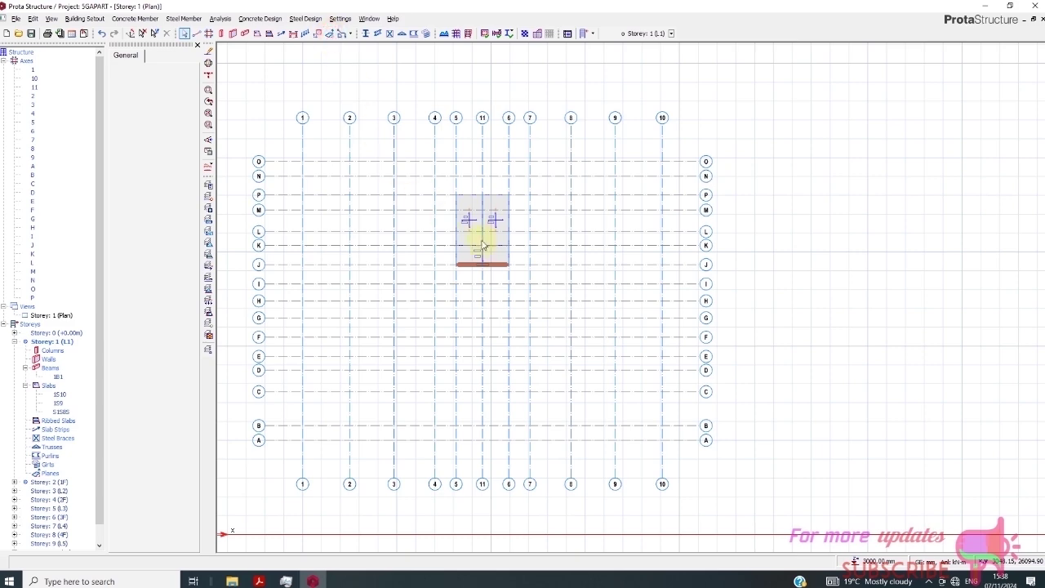
# Insert a plane with the Pick Points method through axis intersections 5/K, 11/K, 11/P and 5/P on Storey 1.
pyautogui.click(330, 34)
pyautogui.scroll(3, 465, 236)
pyautogui.scroll(2, 452, 269)
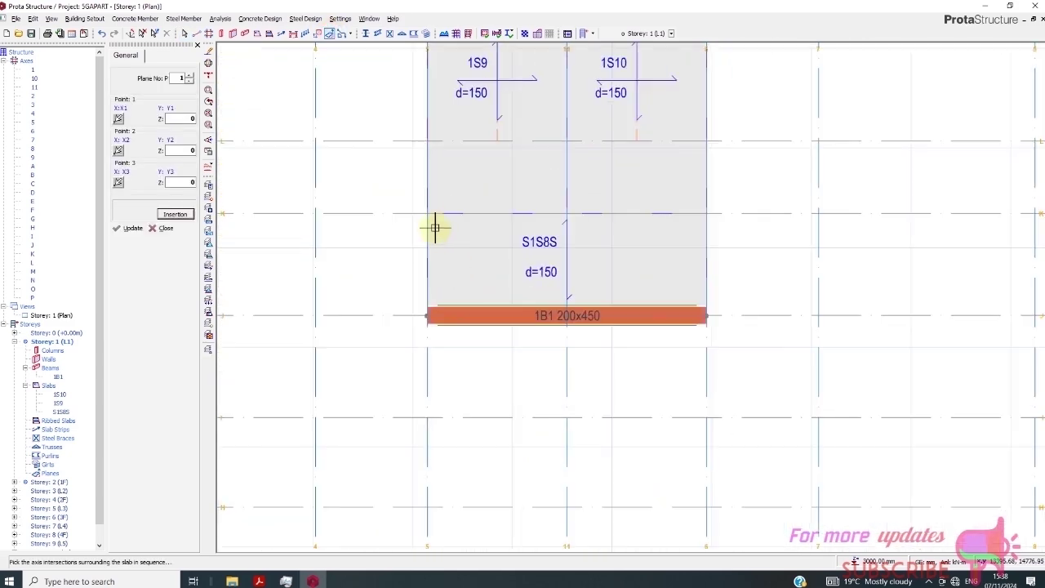
pyautogui.click(175, 215)
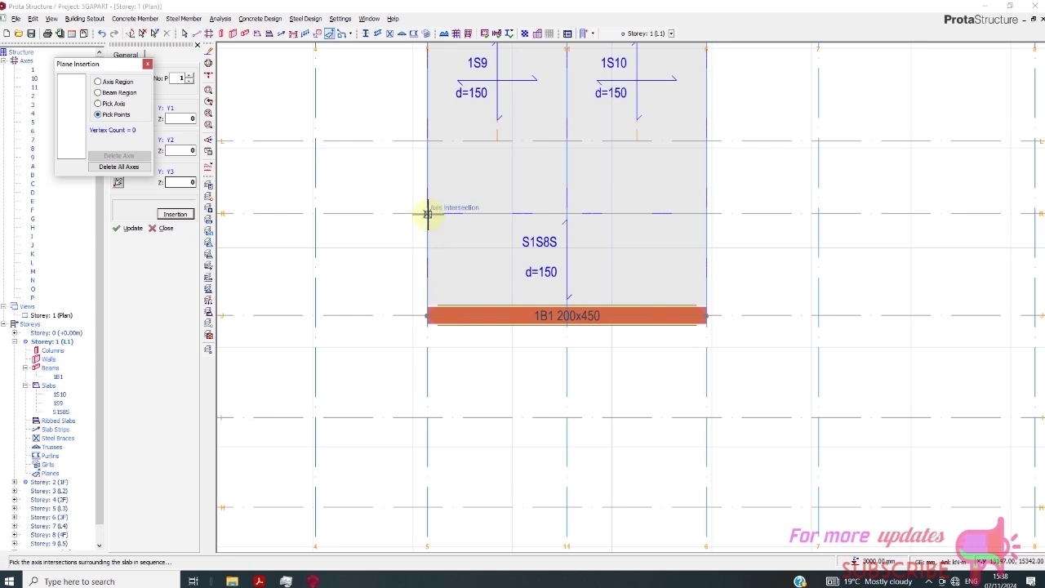
pyautogui.click(569, 213)
pyautogui.scroll(-2, 531, 362)
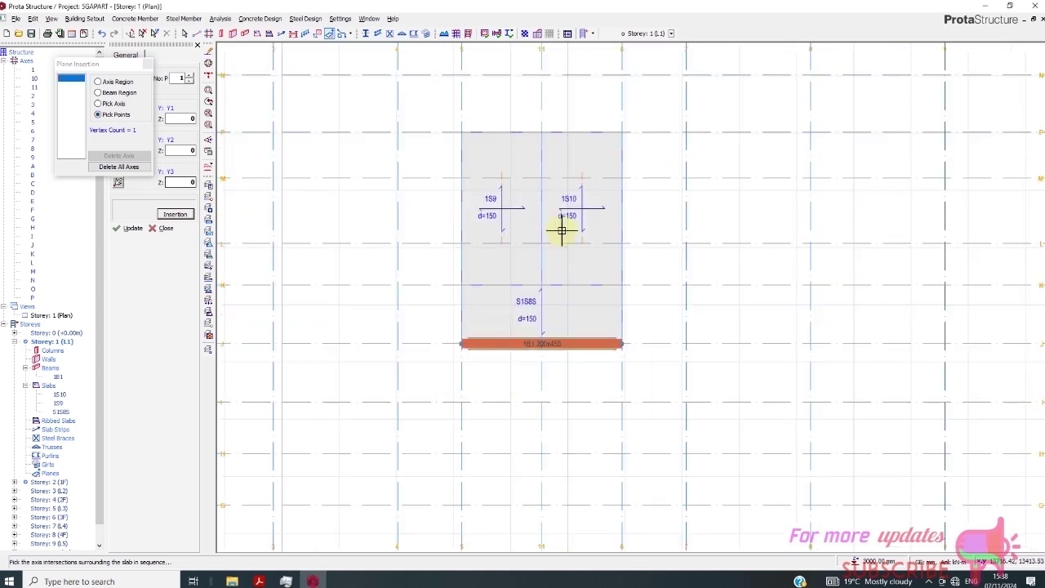
pyautogui.click(543, 133)
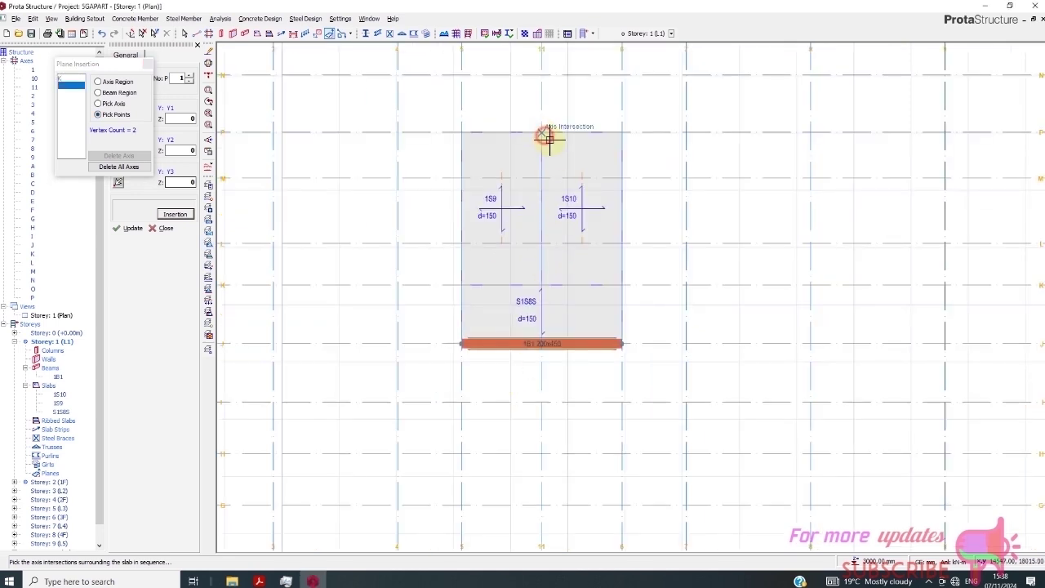
pyautogui.click(463, 132)
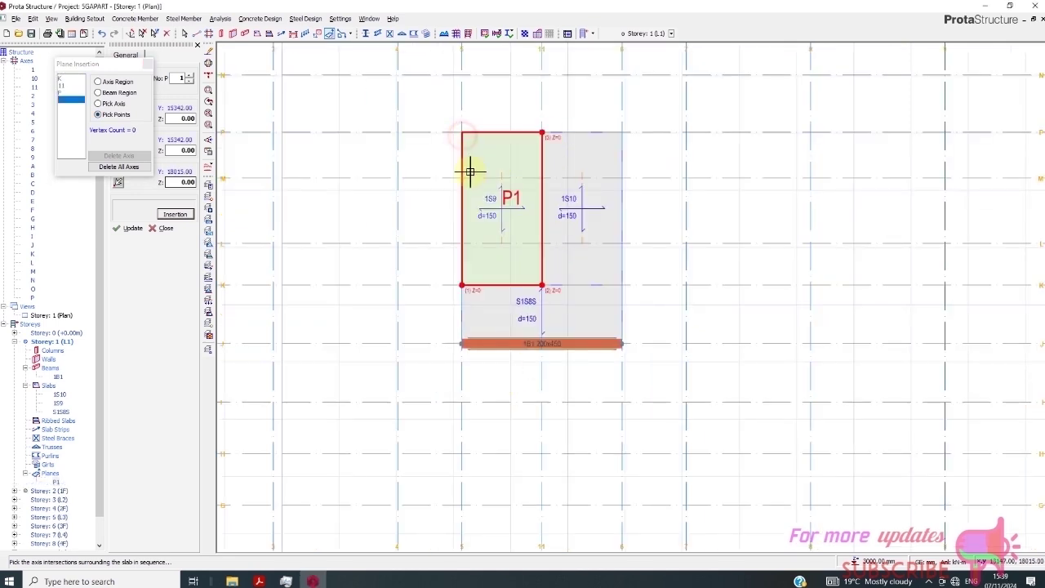
pyautogui.click(147, 64)
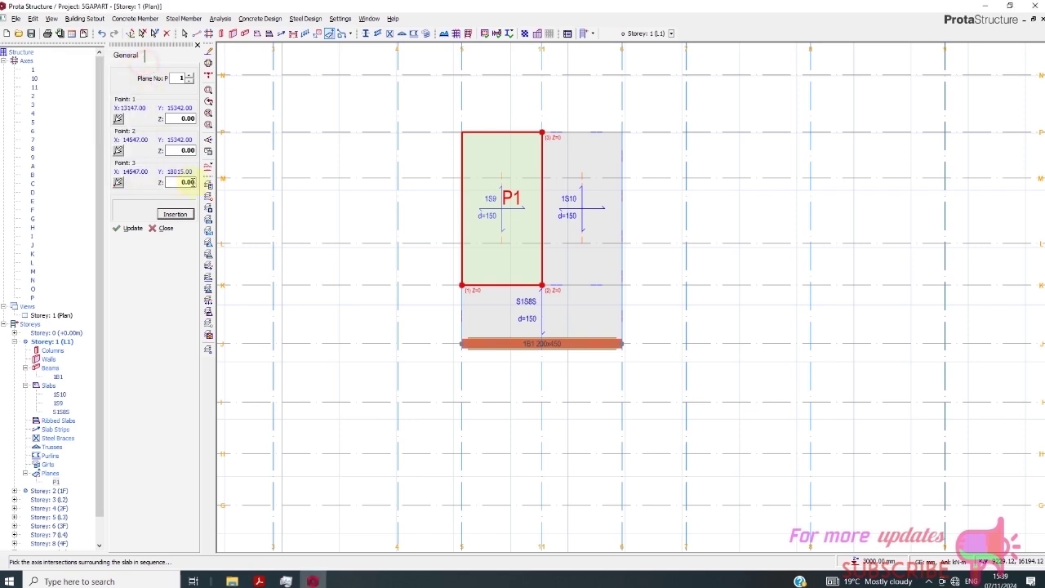
pyautogui.press('Escape')
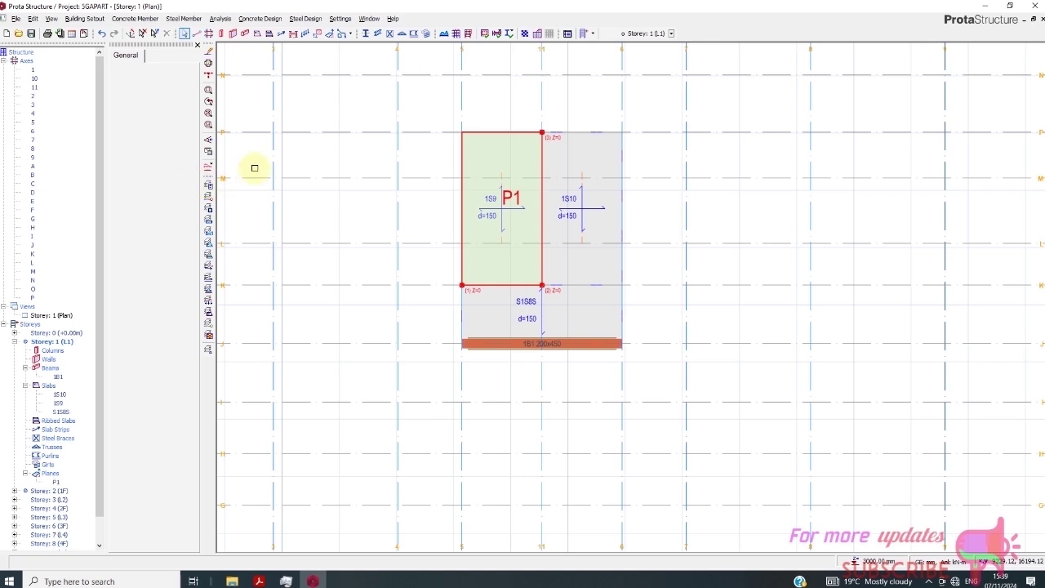
pyautogui.click(333, 34)
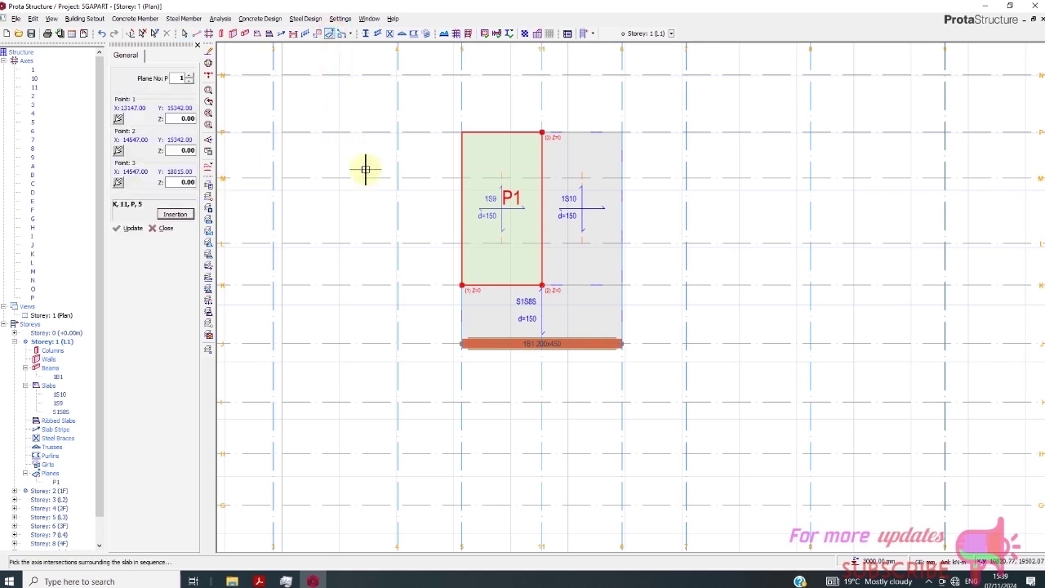
pyautogui.scroll(1, 535, 200)
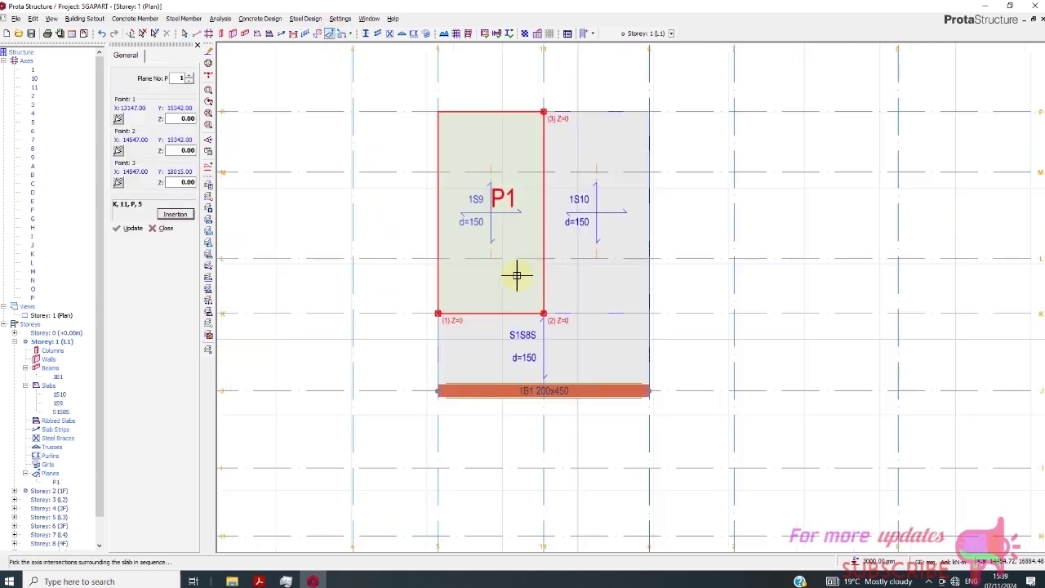
pyautogui.click(160, 228)
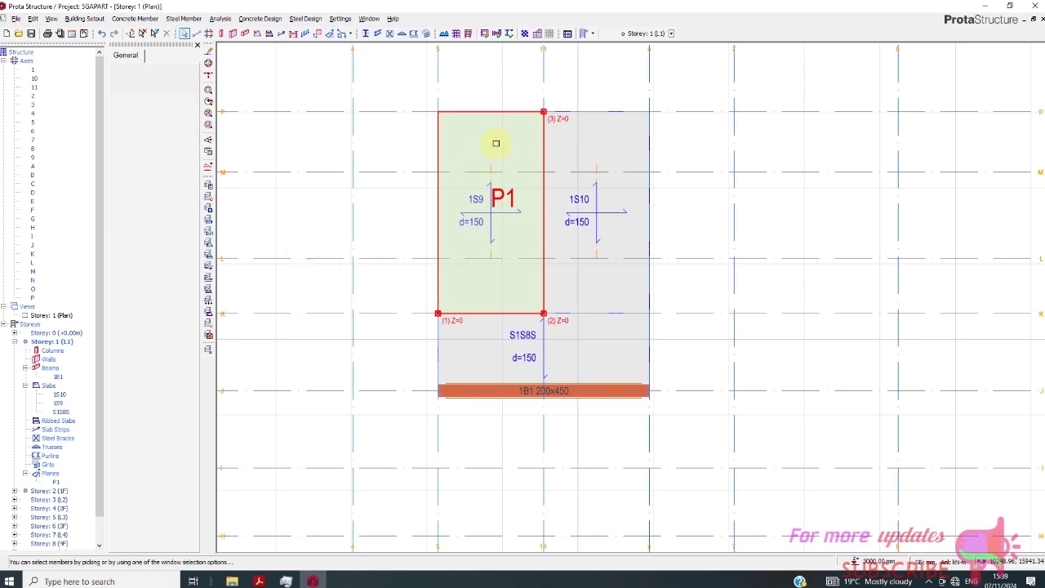
# Set the Z value of Point 3 of the plane between axes 5 and 11 to -1500 mm.
pyautogui.click(498, 113)
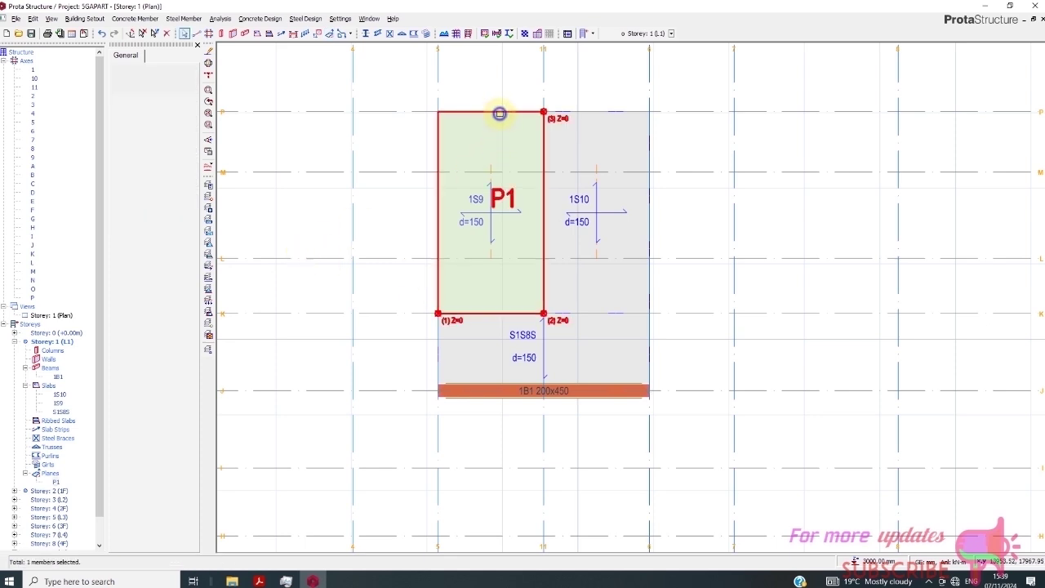
pyautogui.rightClick(500, 114)
pyautogui.click(530, 121)
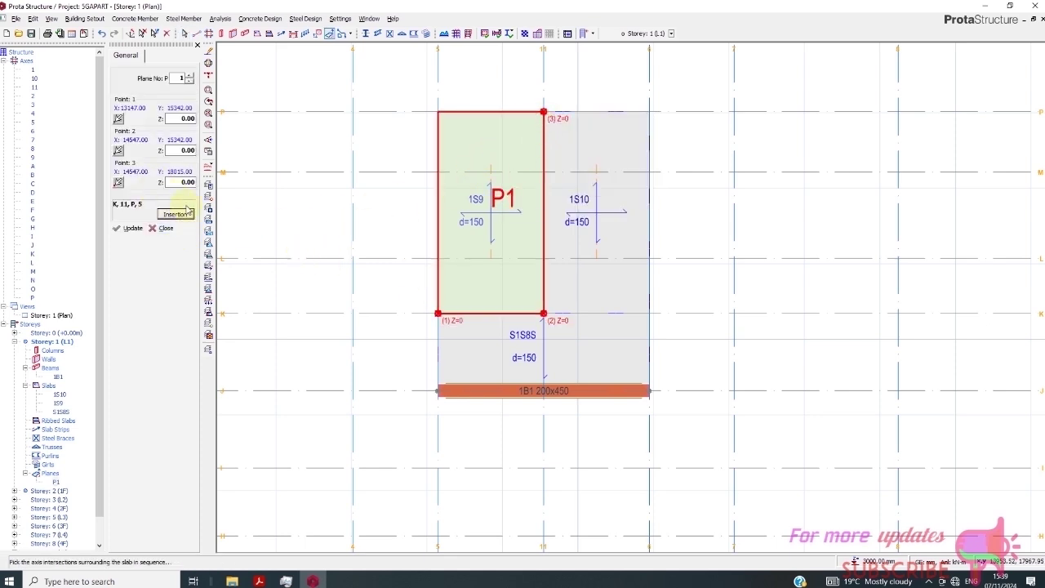
pyautogui.click(186, 211)
pyautogui.doubleClick(171, 183)
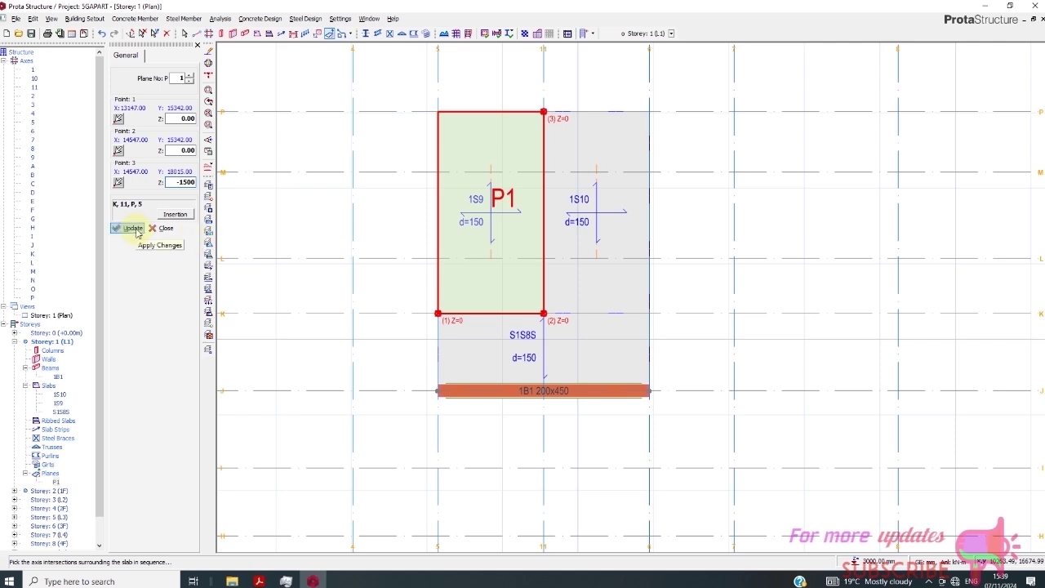
pyautogui.click(137, 233)
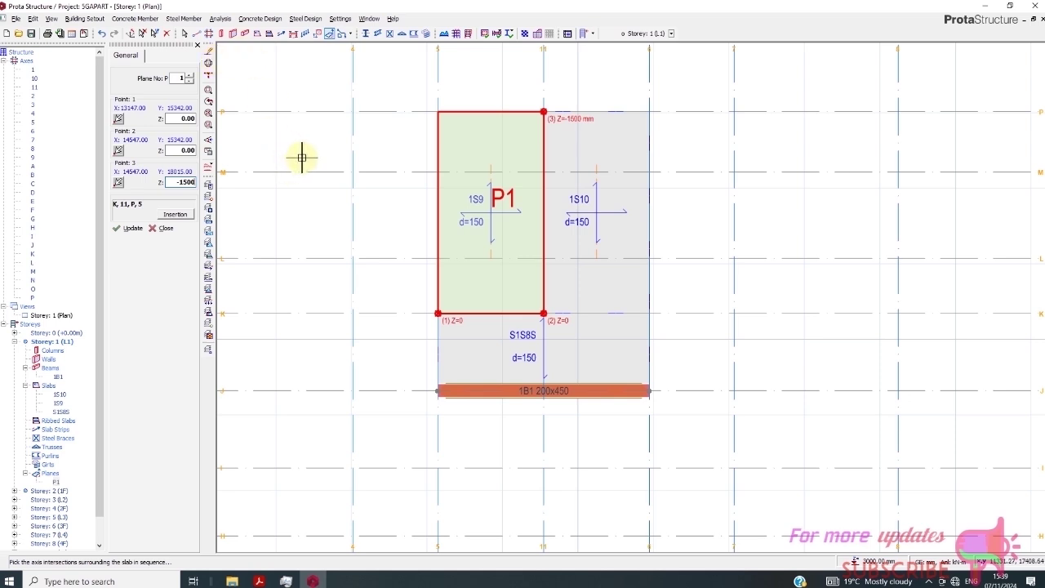
pyautogui.click(161, 228)
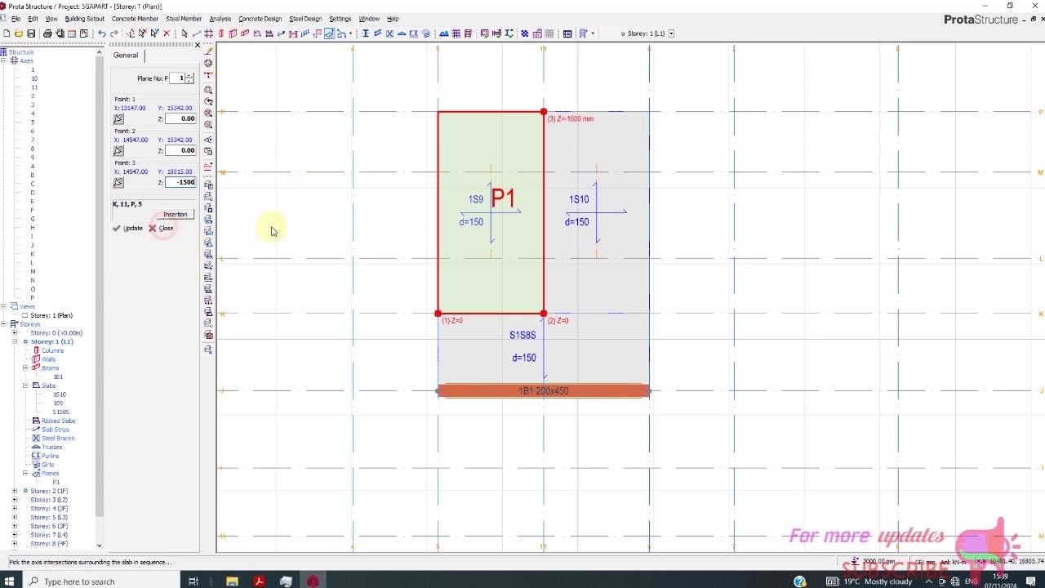
# Move the members to the plane definition of the plane bounded by axes 5, 11, P and K.
pyautogui.click(499, 110)
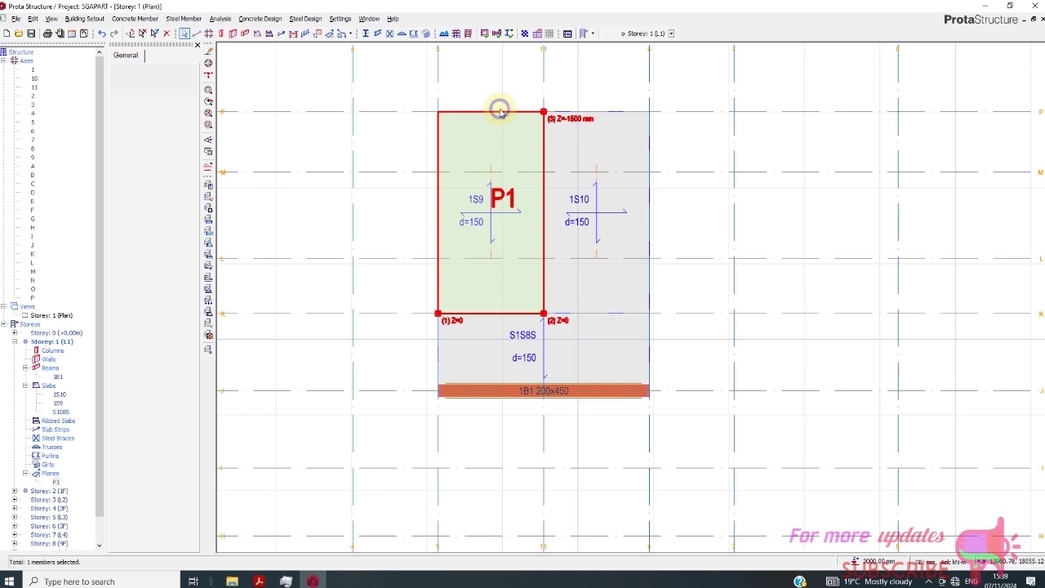
pyautogui.rightClick(502, 108)
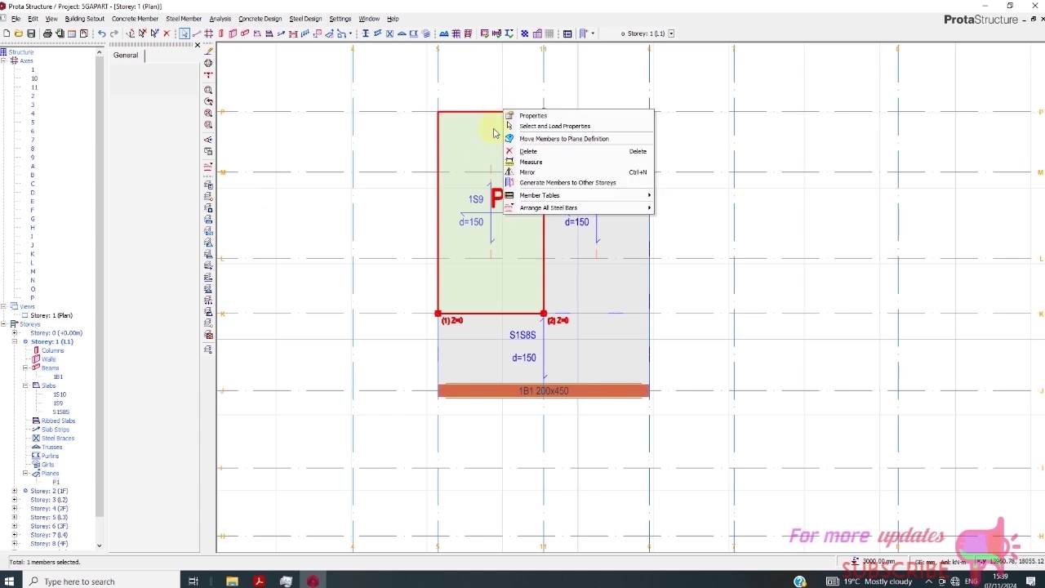
pyautogui.click(555, 138)
pyautogui.click(571, 337)
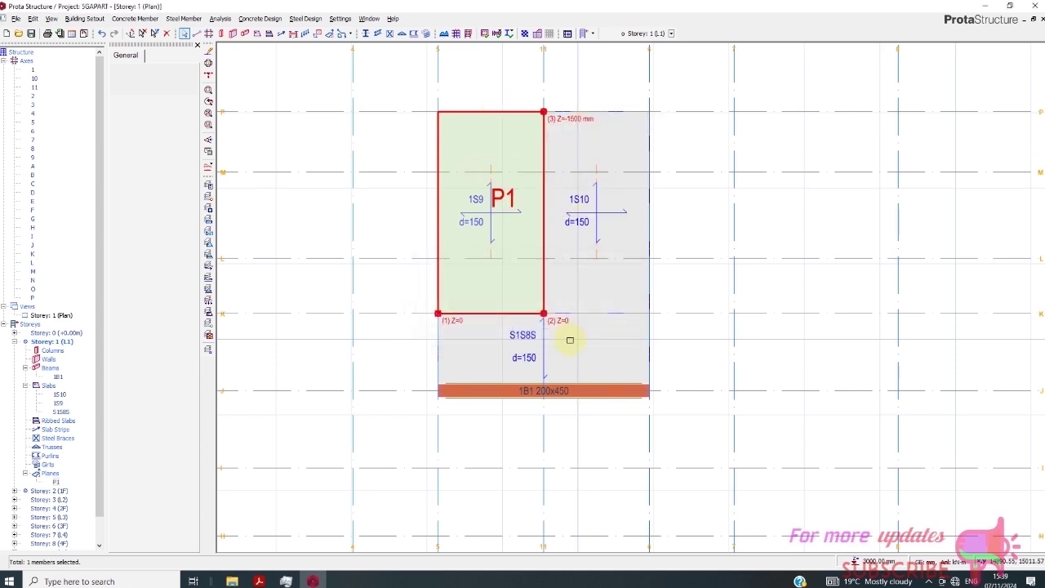
pyautogui.scroll(2, 579, 109)
pyautogui.scroll(-2, 383, 125)
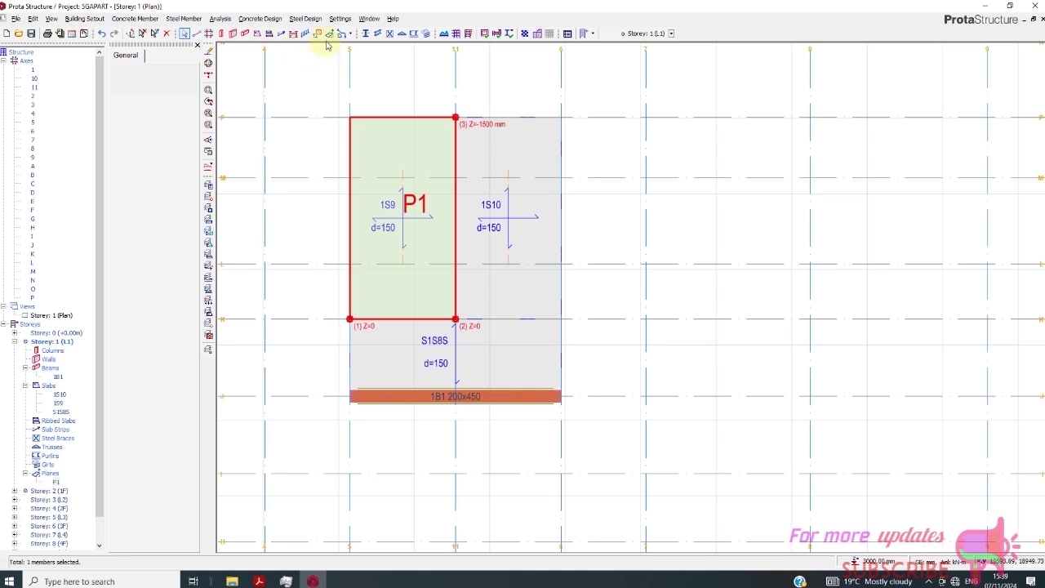
pyautogui.click(329, 35)
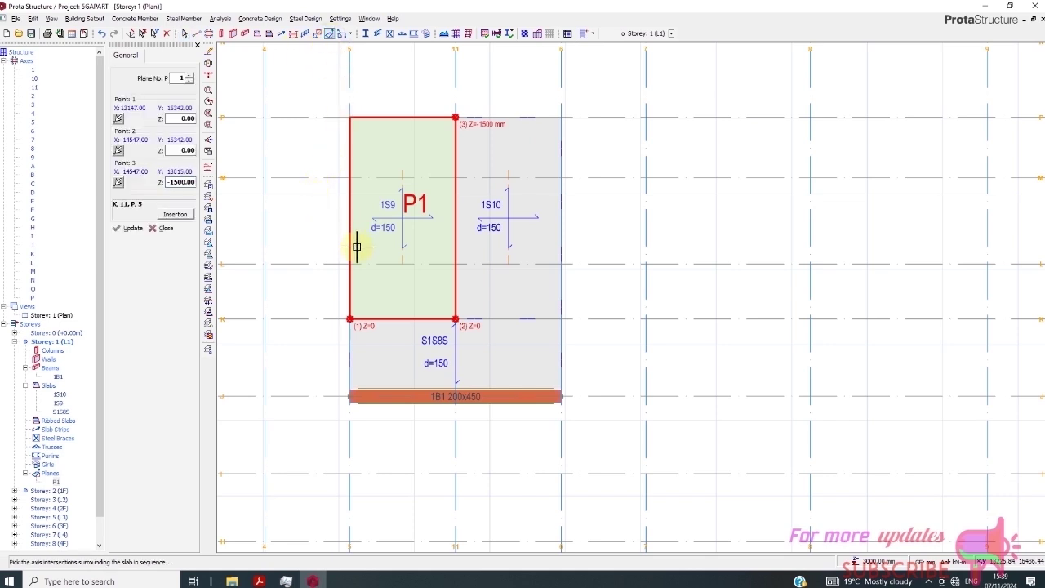
pyautogui.doubleClick(170, 182)
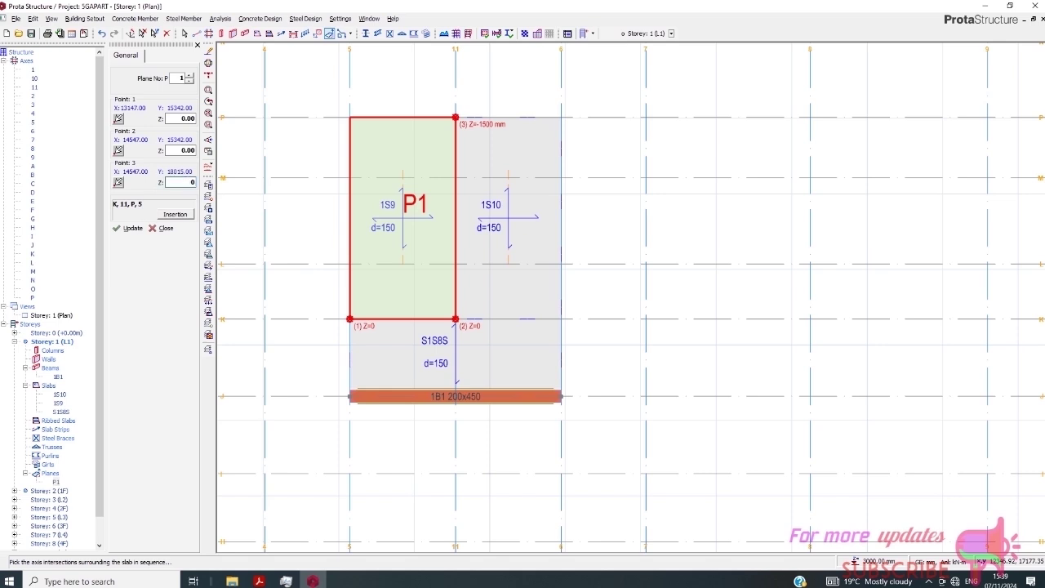
pyautogui.click(151, 228)
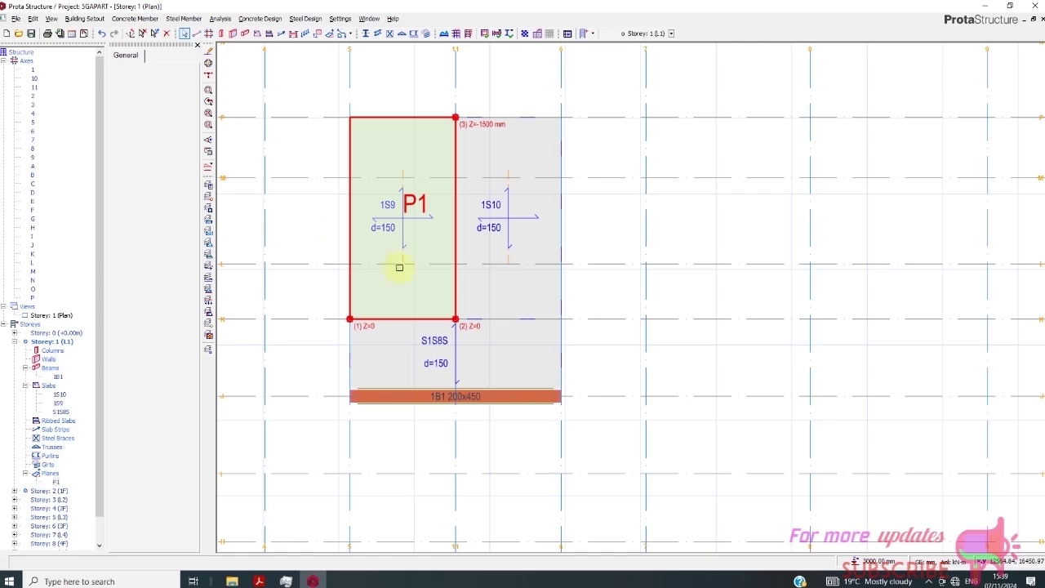
pyautogui.scroll(-3, 459, 265)
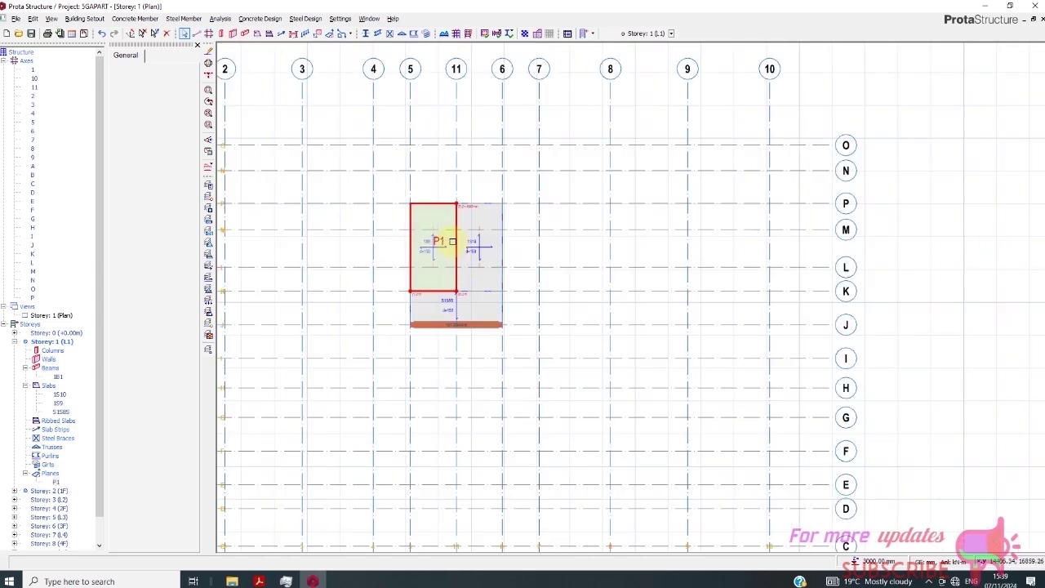
pyautogui.scroll(1, 460, 225)
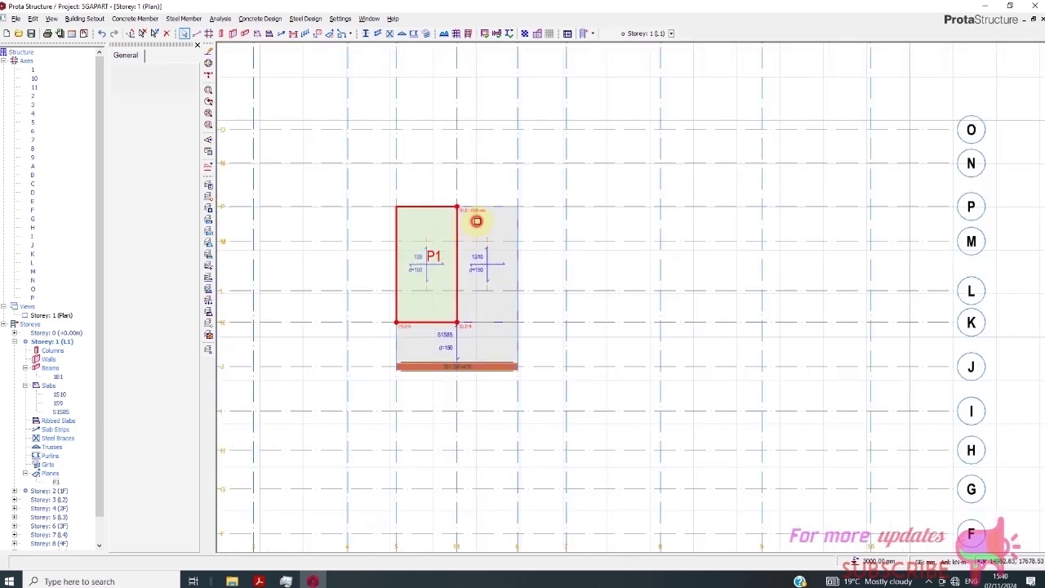
pyautogui.click(514, 309)
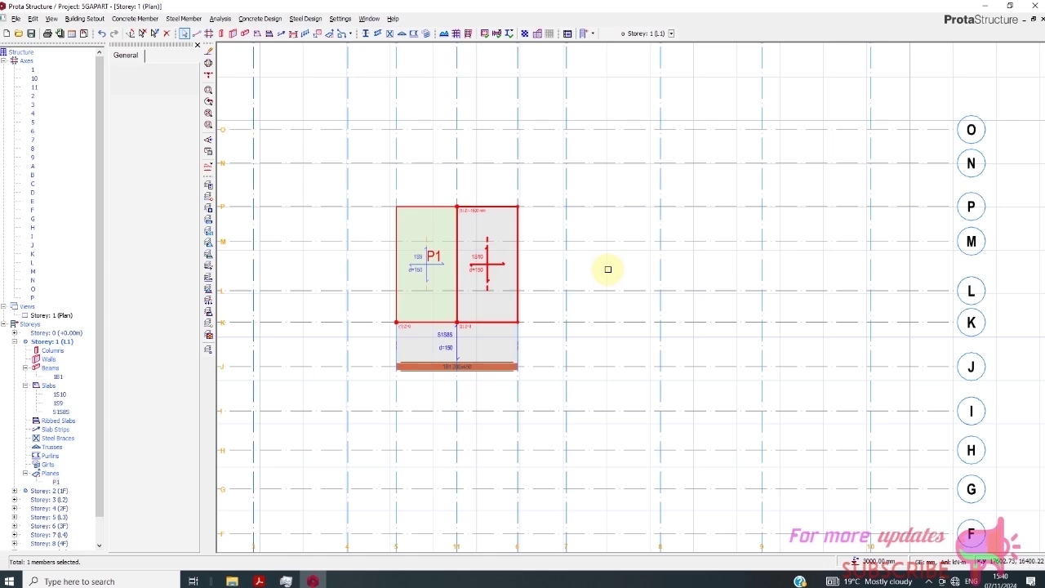
pyautogui.press('Escape')
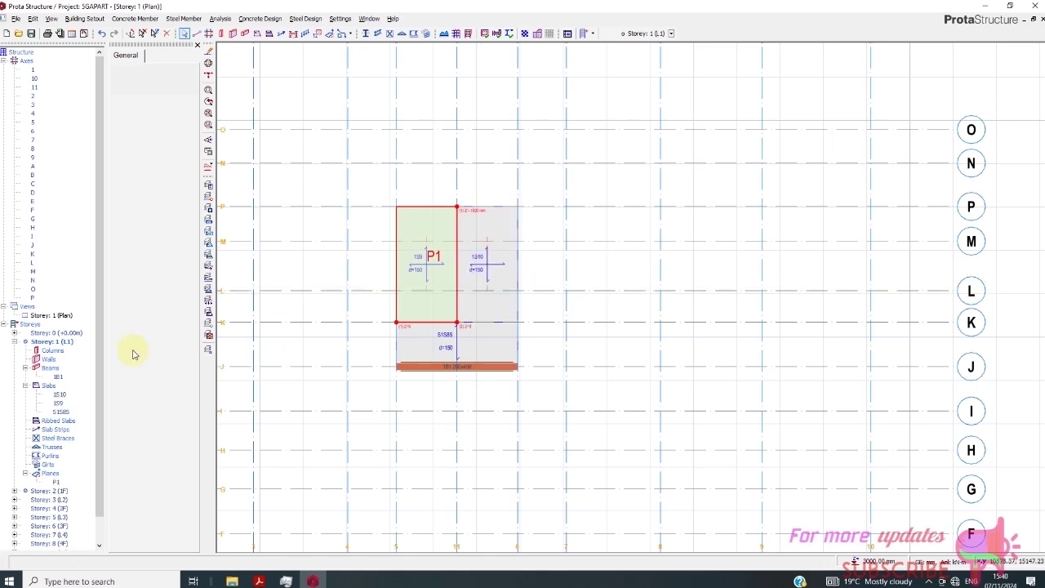
# Inspect the slab sloped between axes 5 and 11 in the Storey 1 3D view from behind, and return to the plan view.
pyautogui.click(58, 315)
pyautogui.rightClick(63, 317)
pyautogui.click(88, 333)
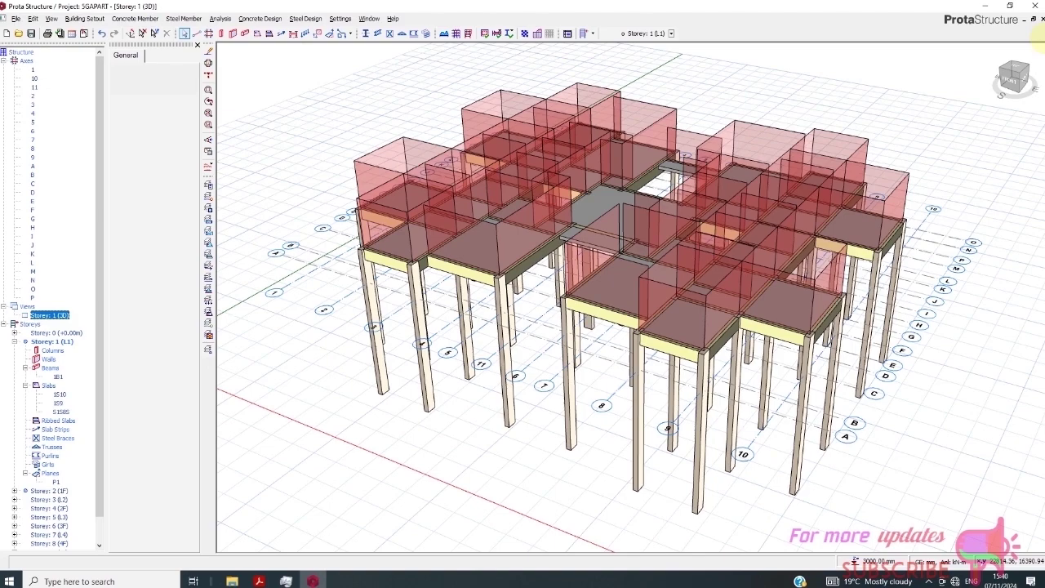
pyautogui.click(1013, 80)
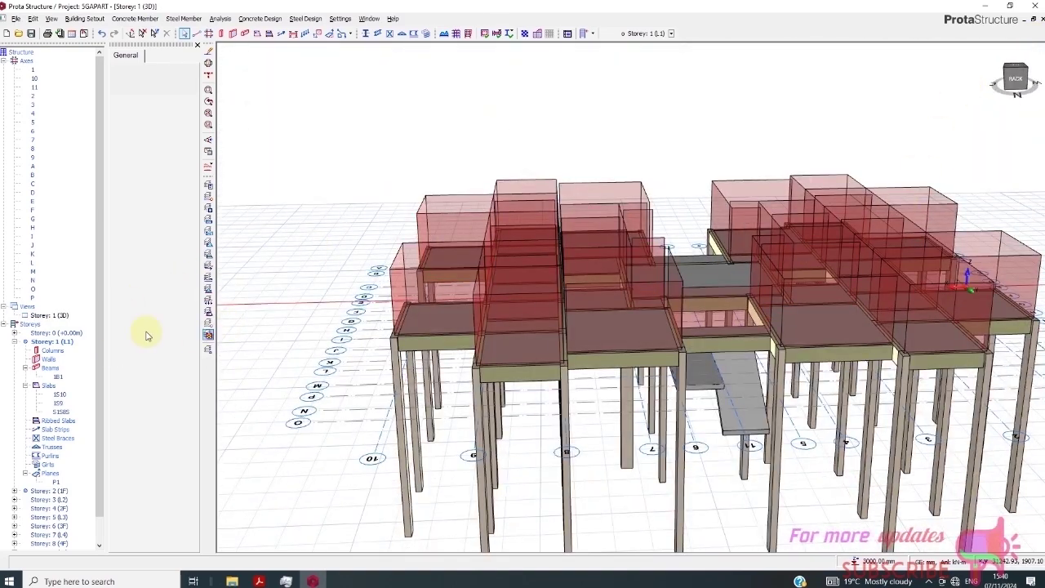
pyautogui.rightClick(70, 316)
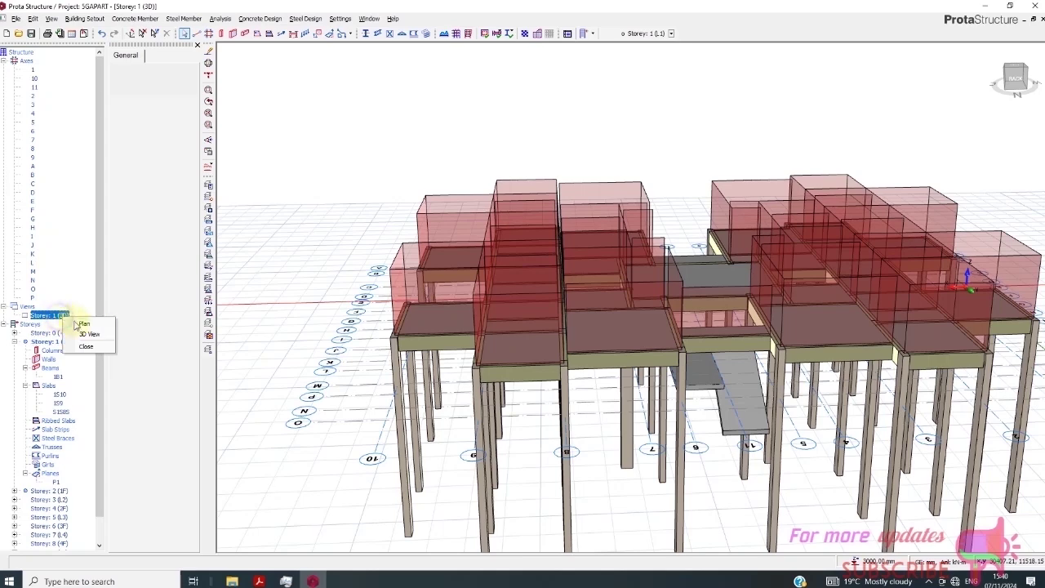
pyautogui.click(84, 324)
# Insert a second plane with the Pick Points method through axis intersections 11/K, 6/K, 6/P and 11/P on Storey 1.
pyautogui.scroll(3, 677, 176)
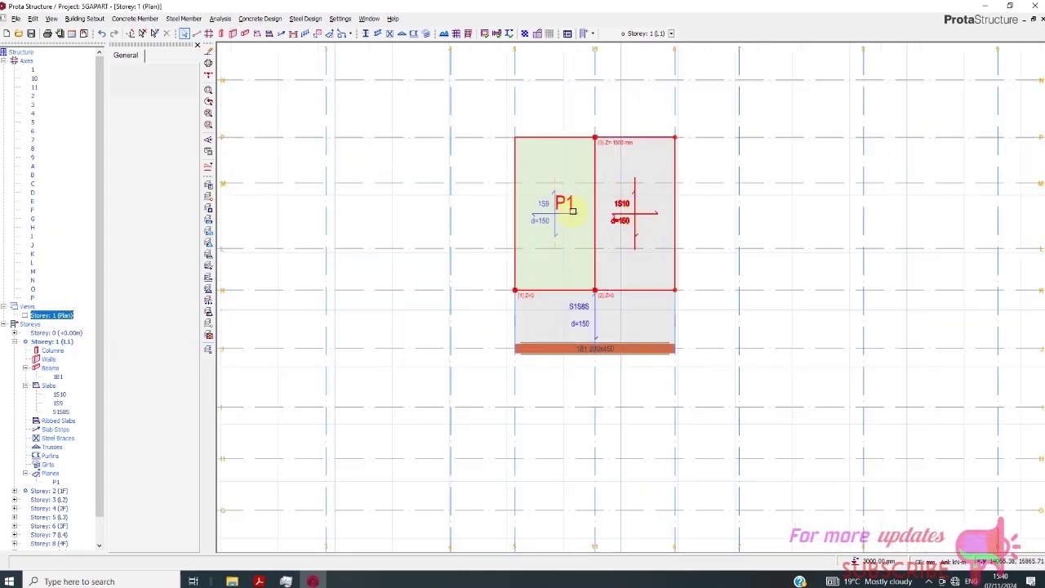
pyautogui.scroll(-1, 618, 221)
pyautogui.click(329, 33)
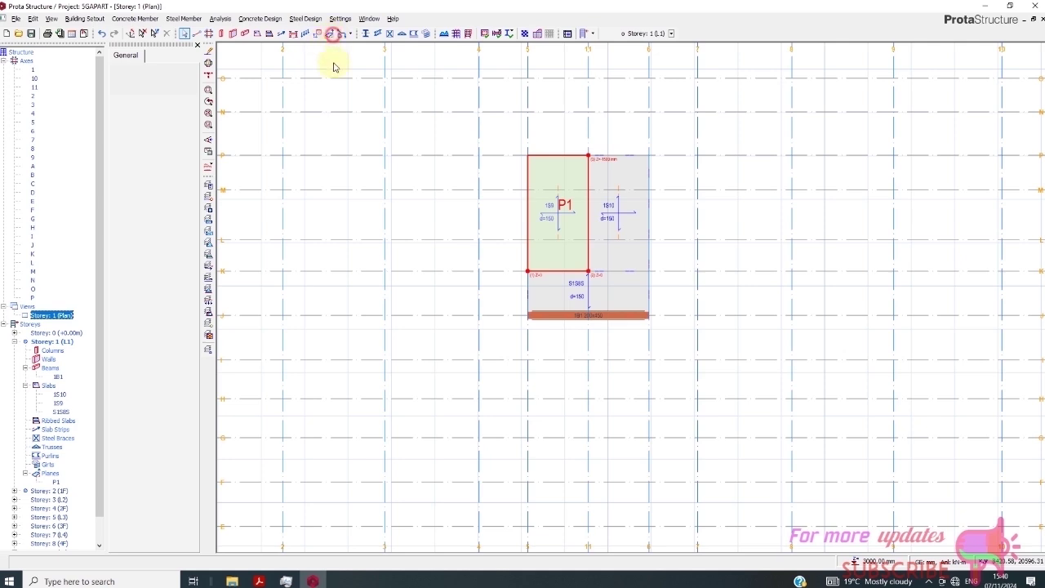
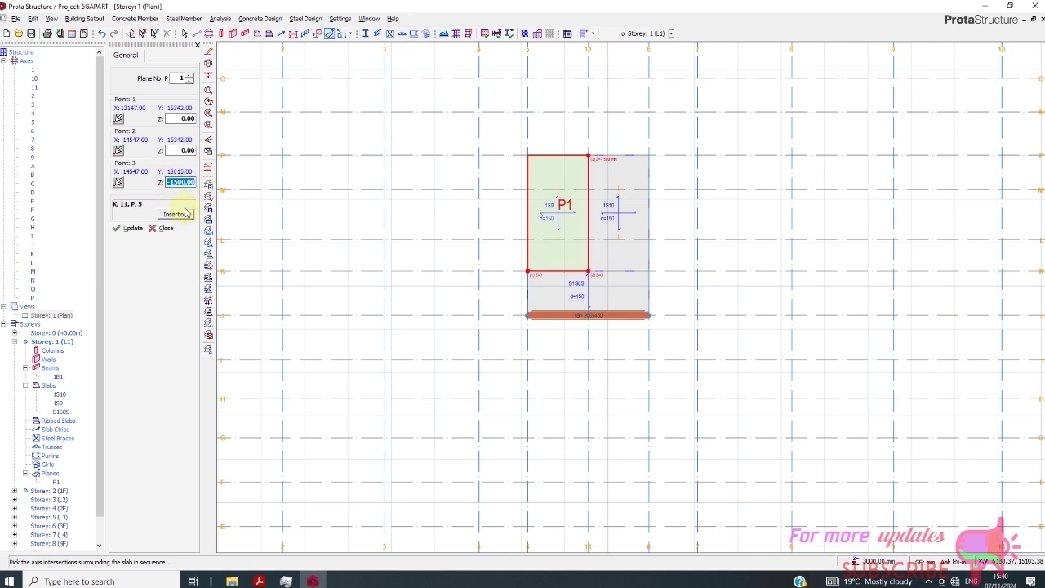
pyautogui.click(175, 214)
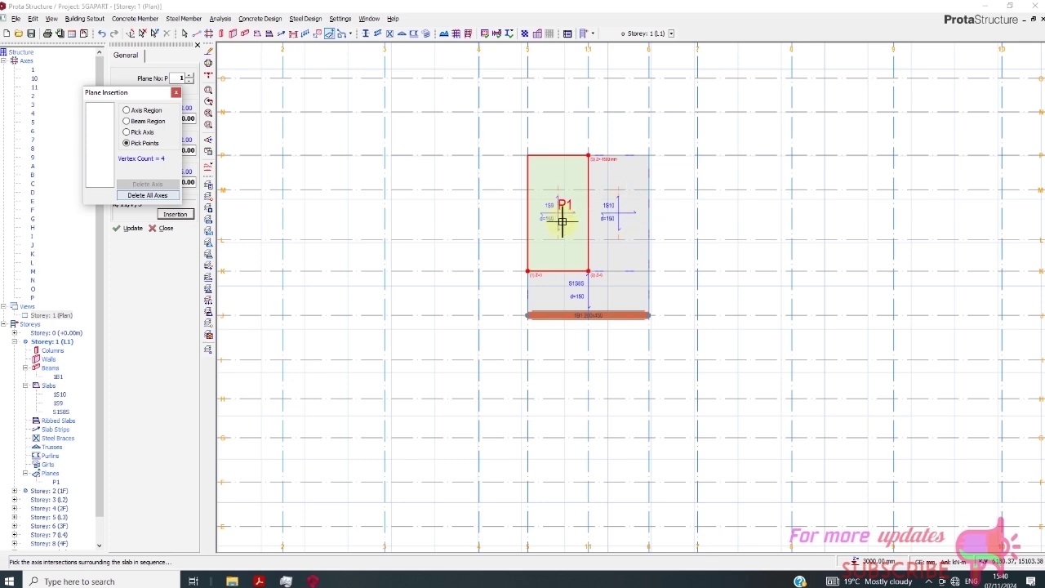
pyautogui.scroll(2, 632, 182)
pyautogui.click(585, 302)
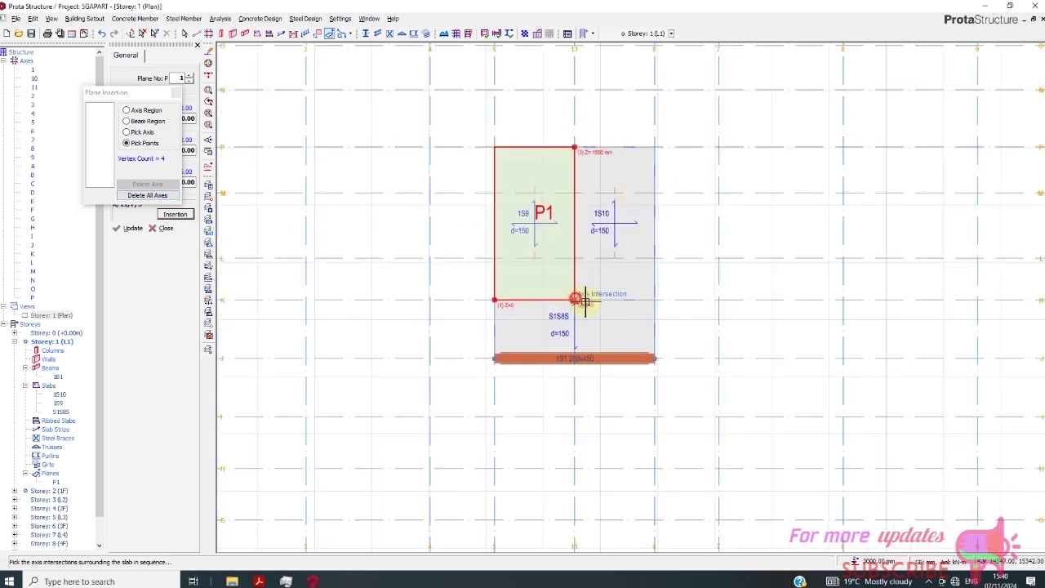
pyautogui.click(579, 148)
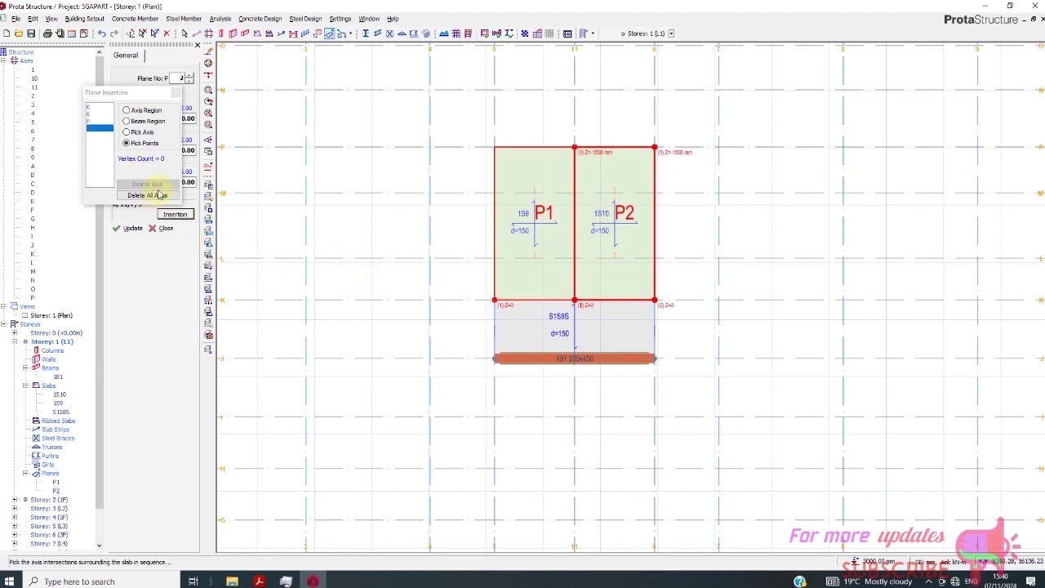
pyautogui.scroll(2, 625, 143)
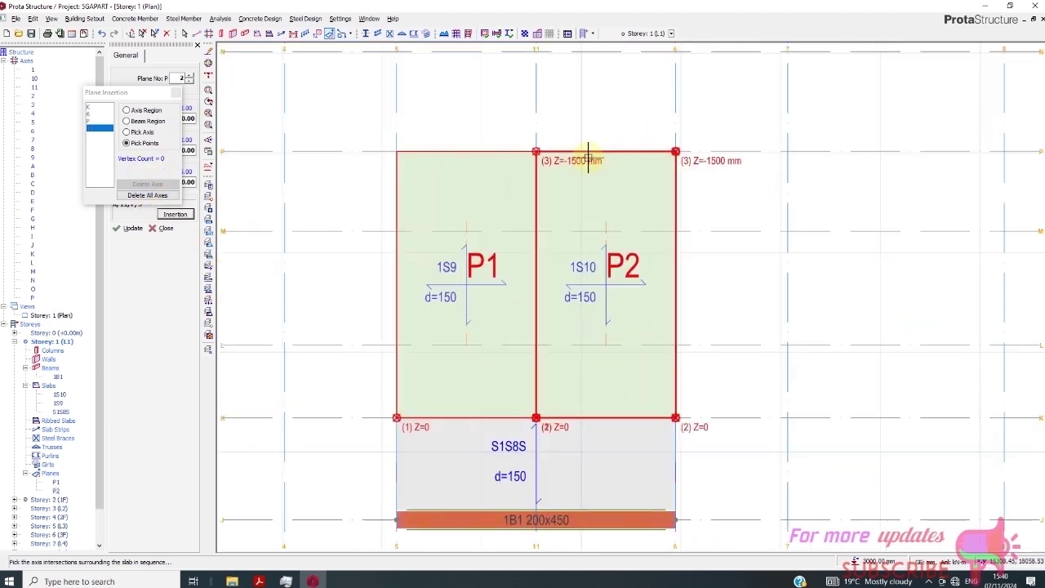
pyautogui.scroll(1, 586, 167)
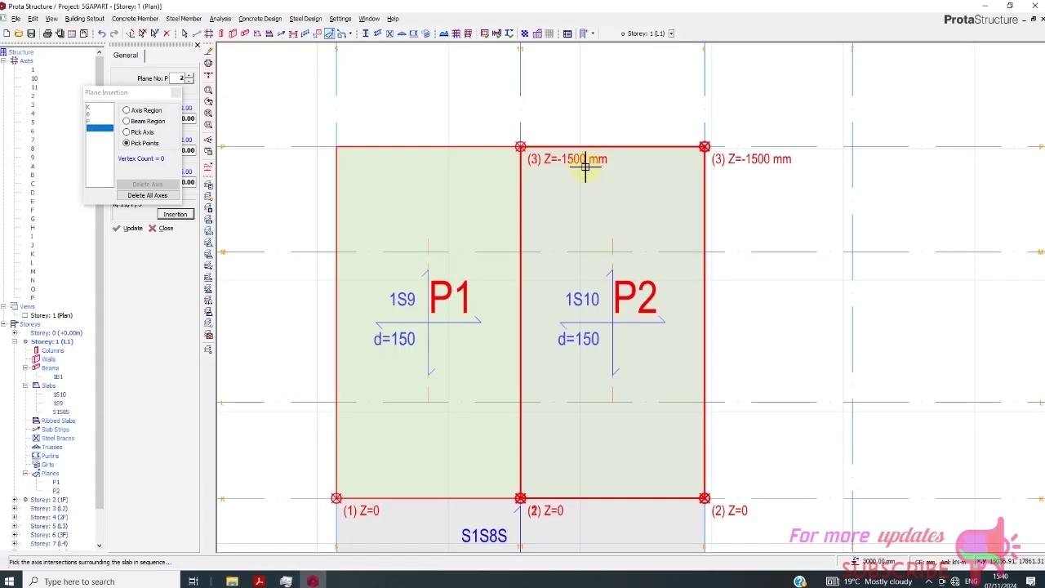
pyautogui.scroll(-1, 586, 167)
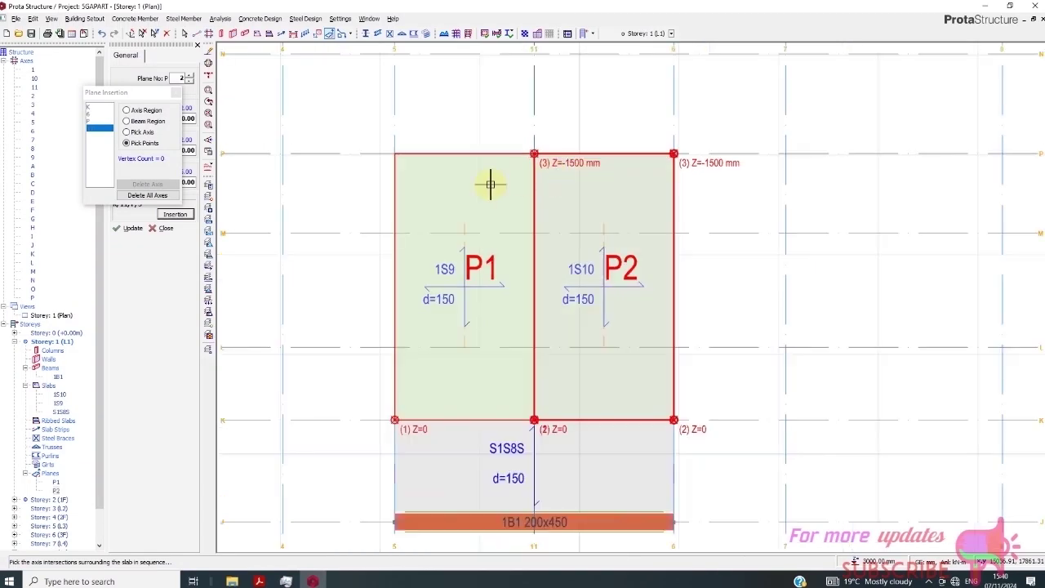
pyautogui.click(177, 93)
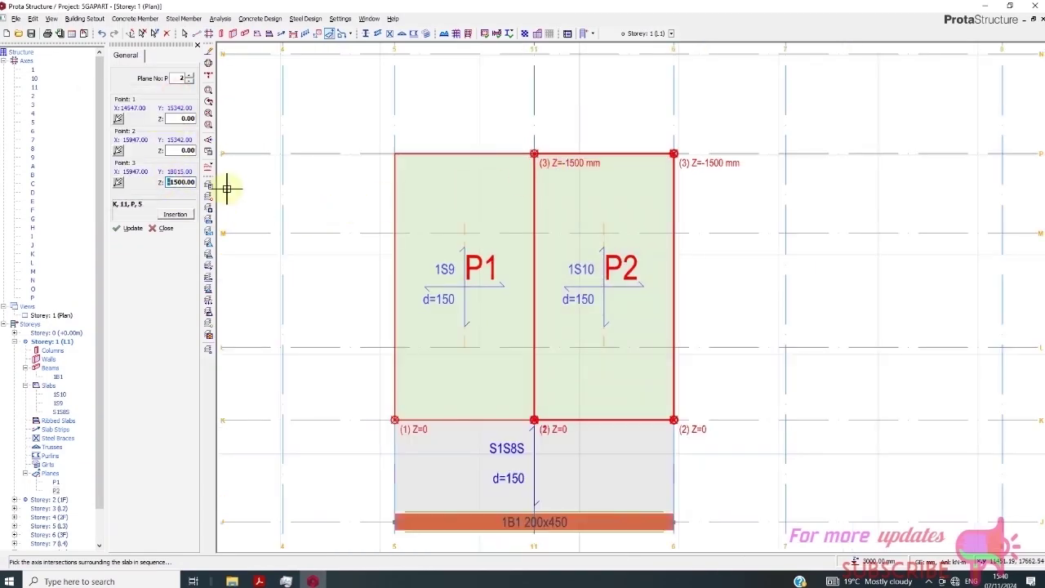
# Set the Z value of Point 3 of the plane between axes 11 and 6 to 1500 mm.
pyautogui.write('0')
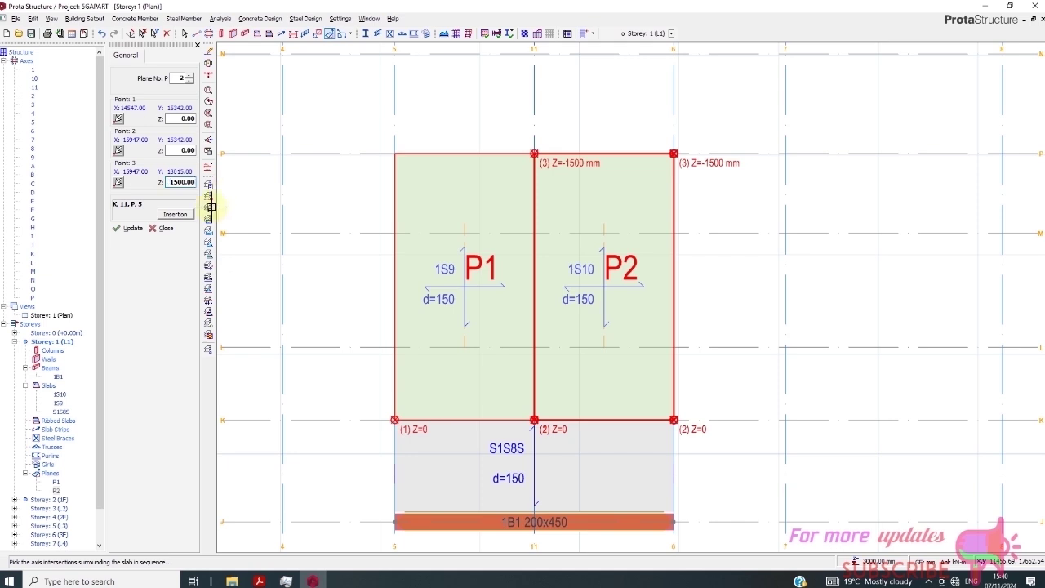
pyautogui.click(129, 228)
pyautogui.click(163, 228)
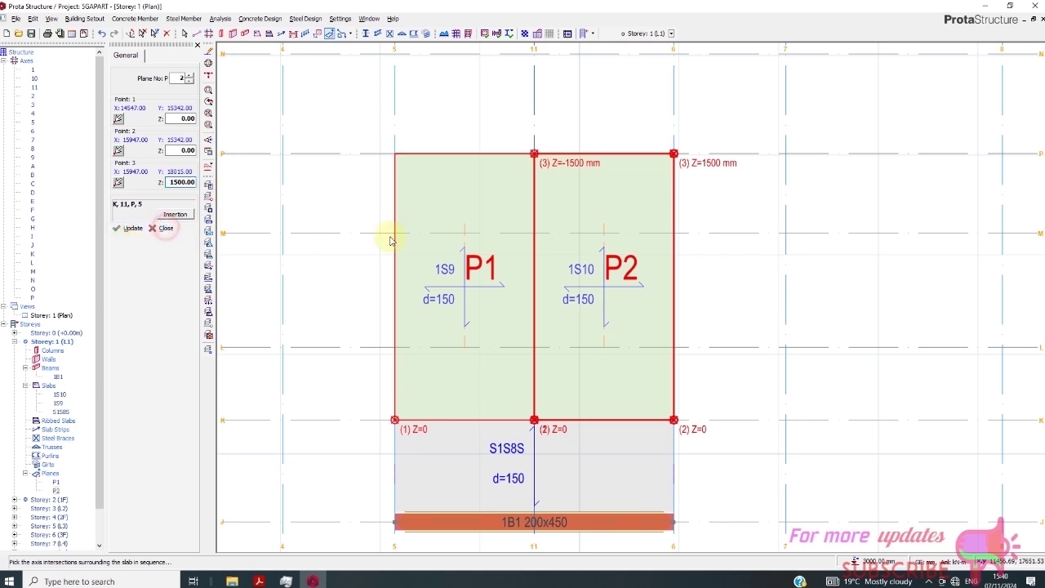
# Move the members to the plane definition of the plane bounded by axes 11, 6, P and K.
pyautogui.rightClick(606, 153)
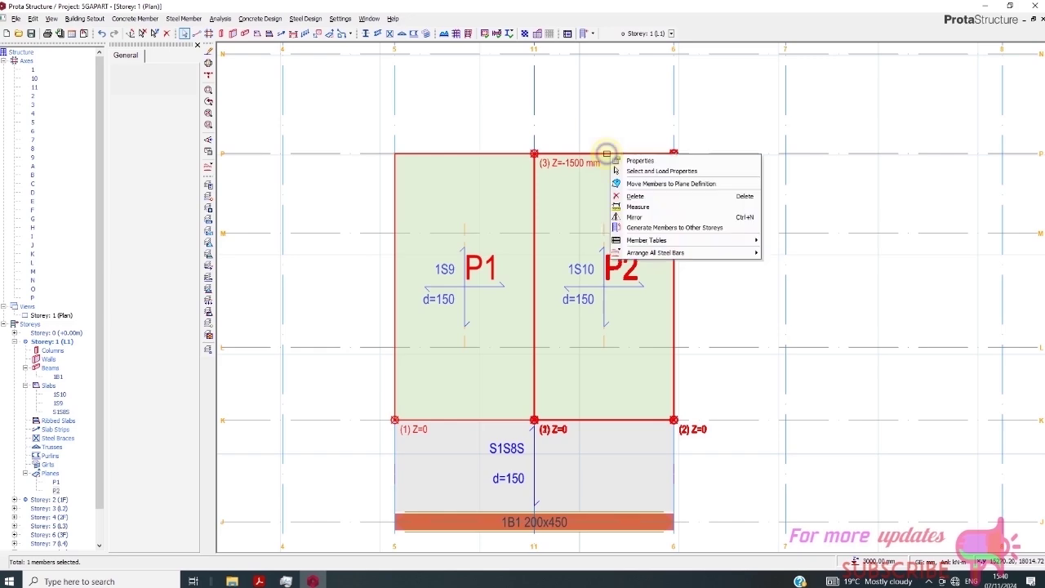
pyautogui.click(654, 184)
pyautogui.click(562, 334)
# Examine the inclined slabs between axes 5 and 6 in the Storey 1 3D view from several directions.
pyautogui.scroll(-1, 576, 275)
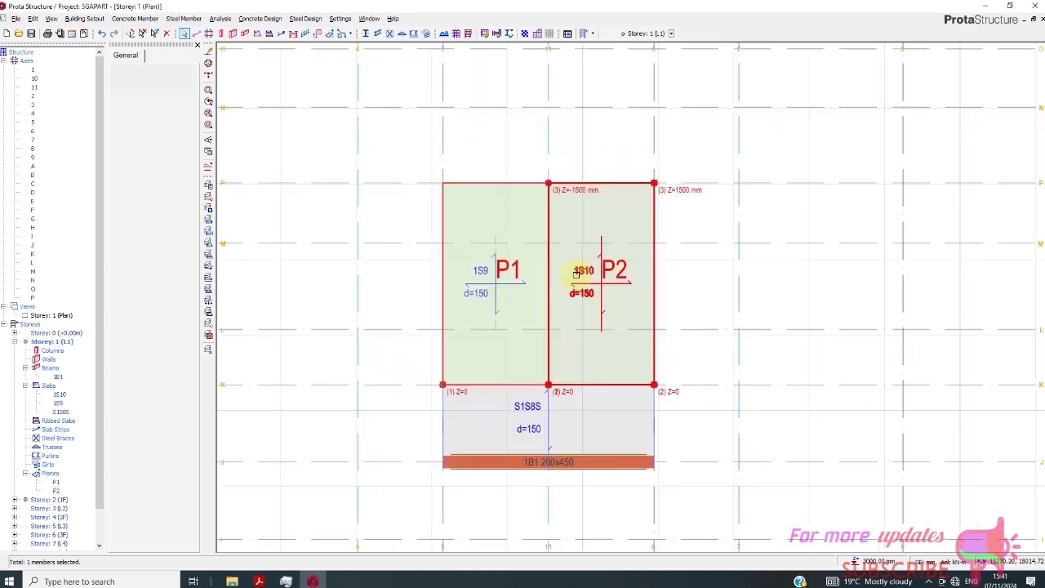
pyautogui.scroll(-2, 576, 274)
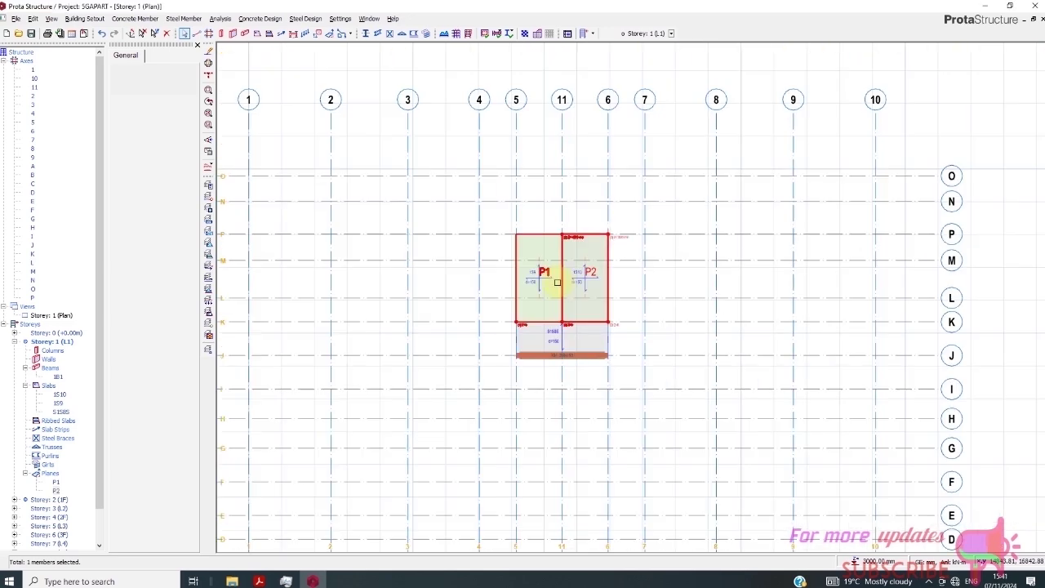
pyautogui.click(62, 315)
pyautogui.rightClick(75, 316)
pyautogui.click(90, 335)
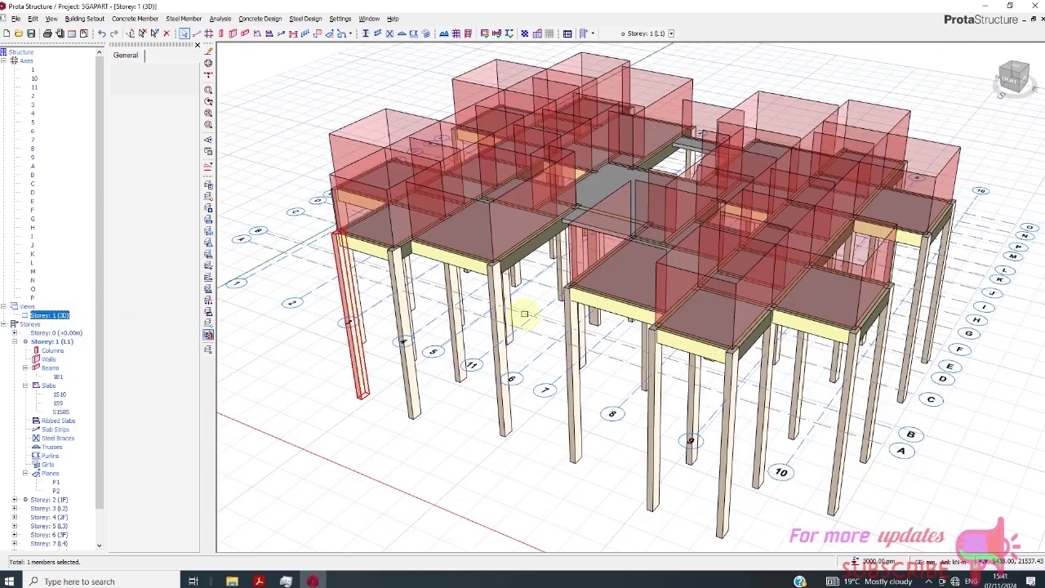
pyautogui.click(525, 313)
pyautogui.scroll(-1, 571, 294)
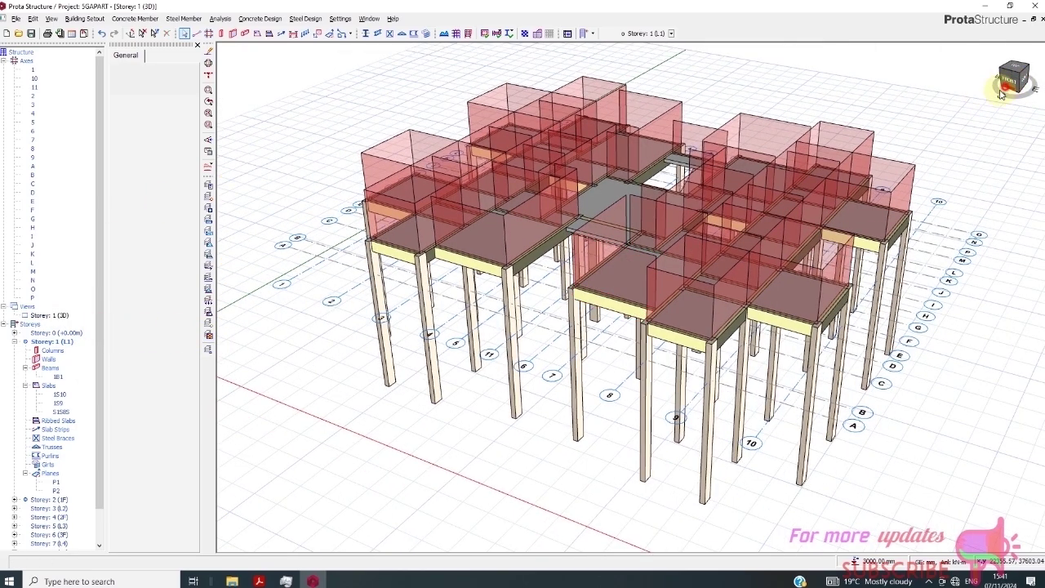
pyautogui.moveTo(1000, 91); pyautogui.dragTo(975, 84)
pyautogui.scroll(-1, 432, 180)
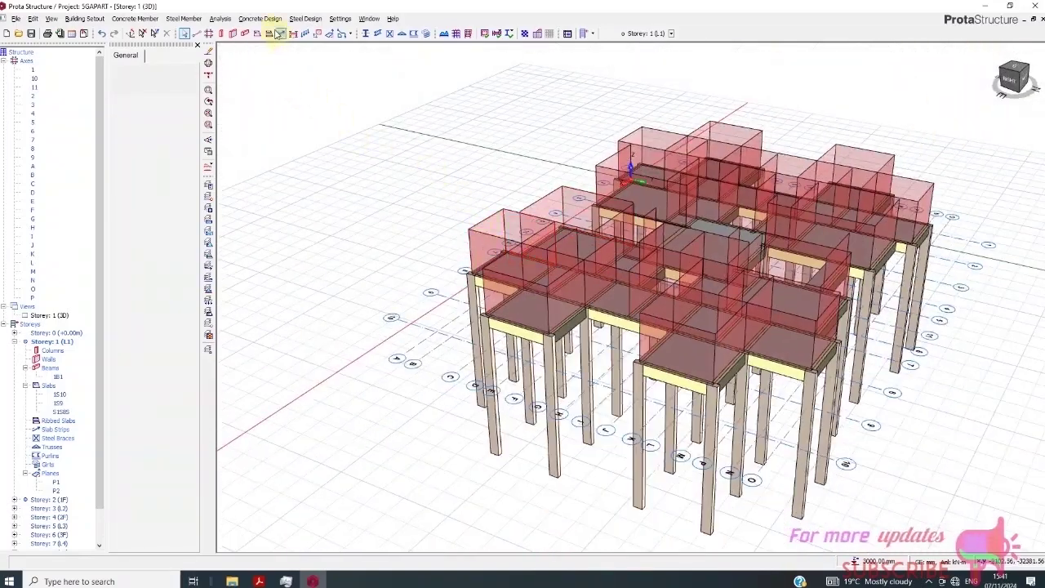
# Run the Building Model Check for all storeys with every check option enabled, and close the building analysis.
pyautogui.click(261, 18)
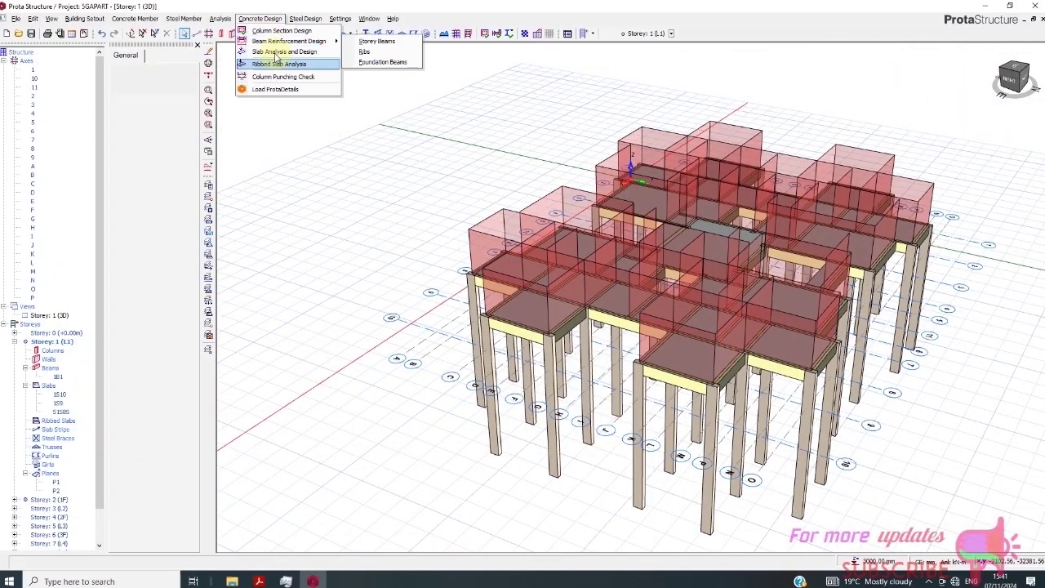
pyautogui.click(220, 18)
pyautogui.click(221, 18)
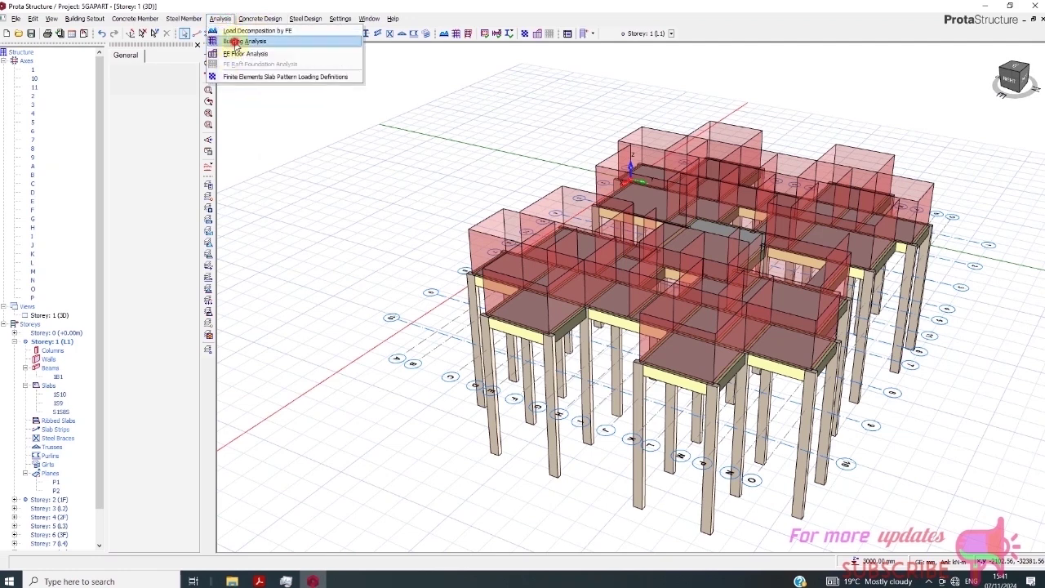
pyautogui.click(236, 42)
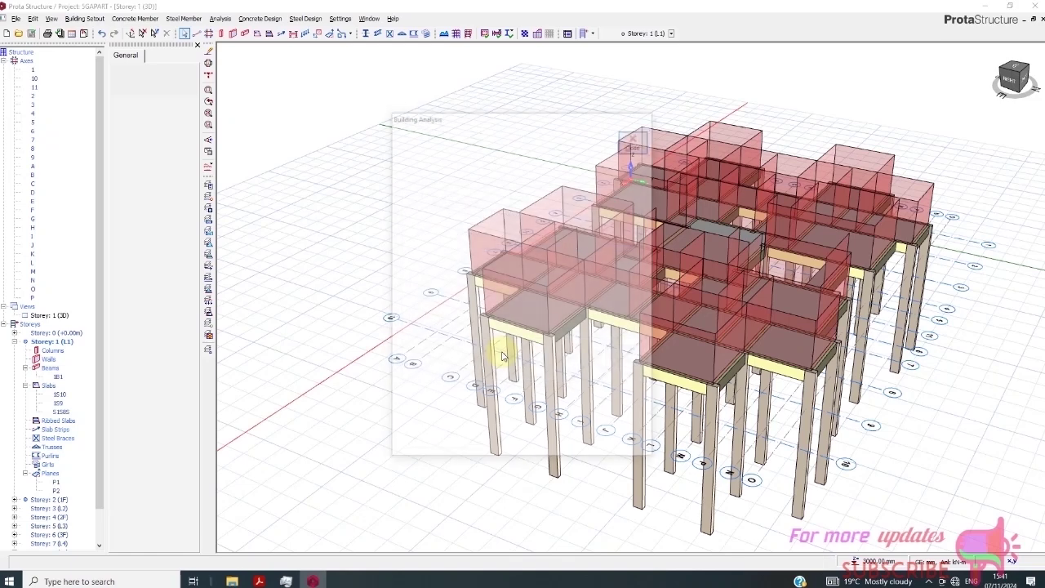
pyautogui.click(465, 163)
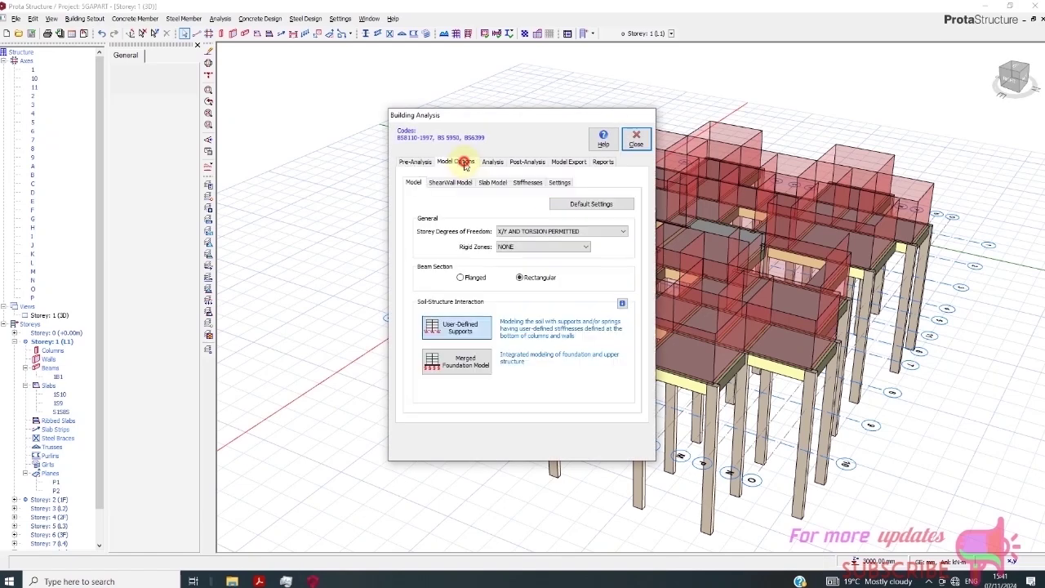
pyautogui.click(492, 162)
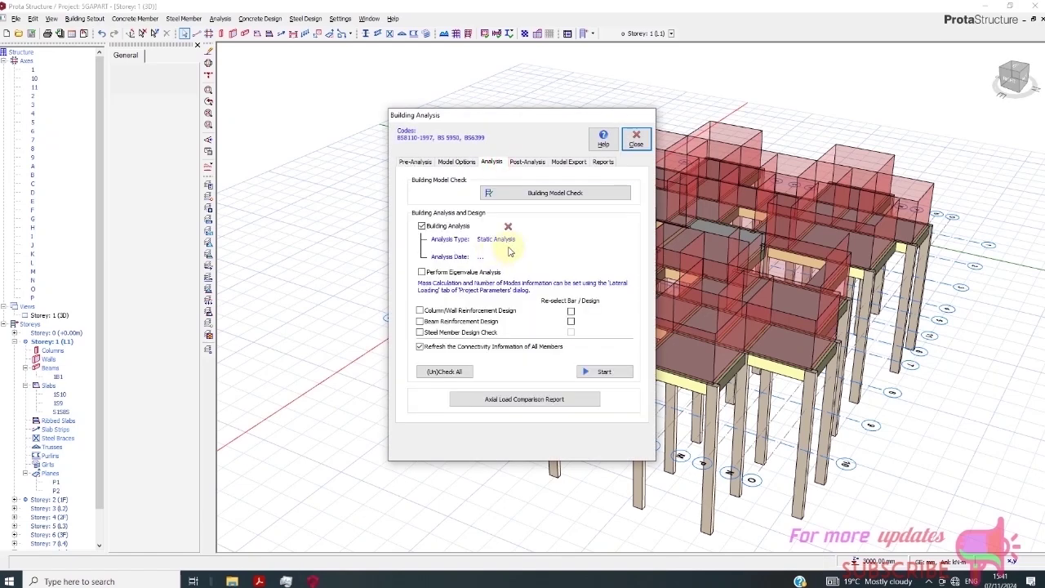
pyautogui.click(553, 194)
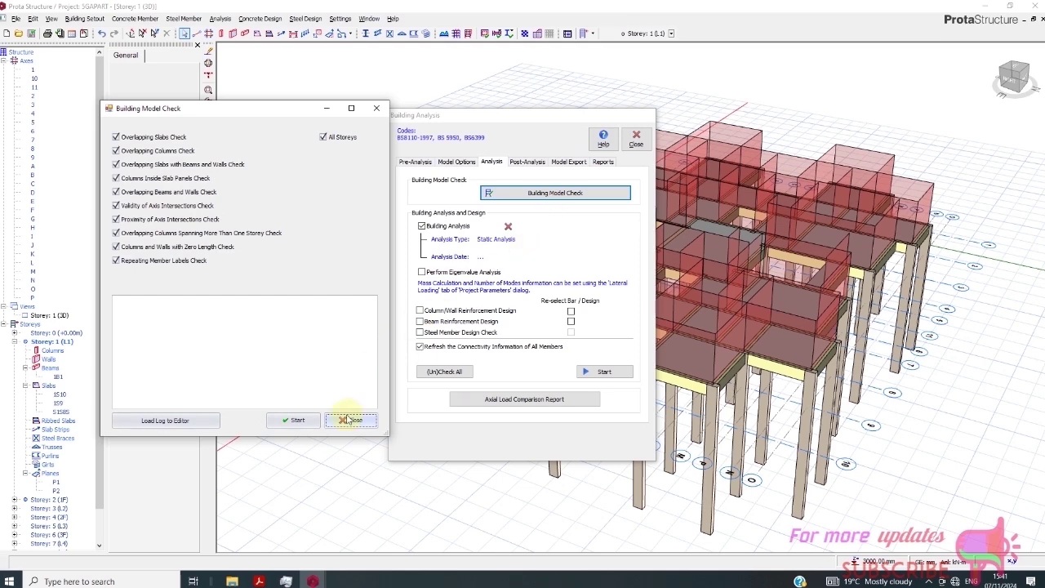
pyautogui.click(296, 422)
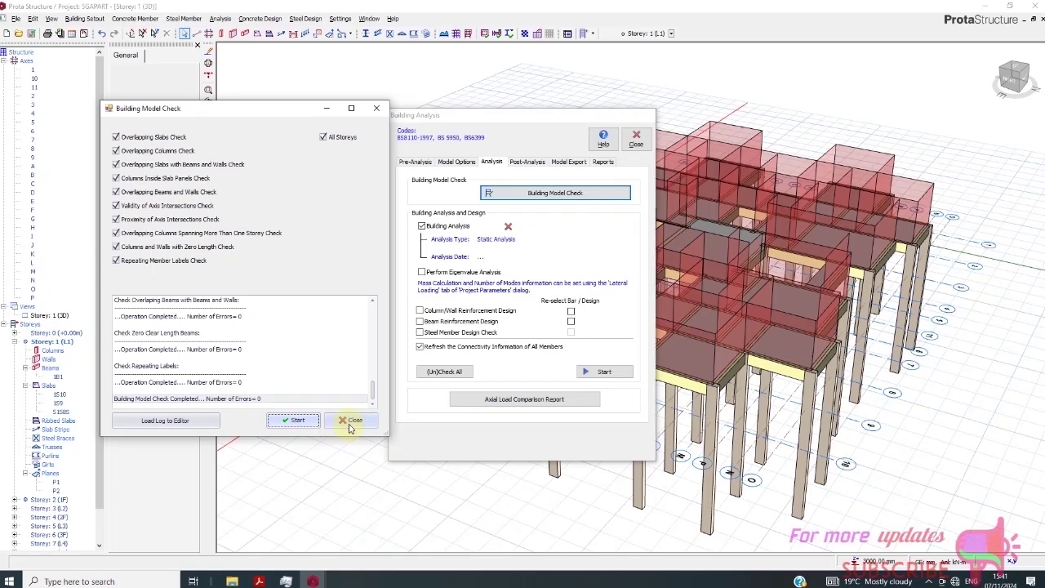
pyautogui.click(350, 424)
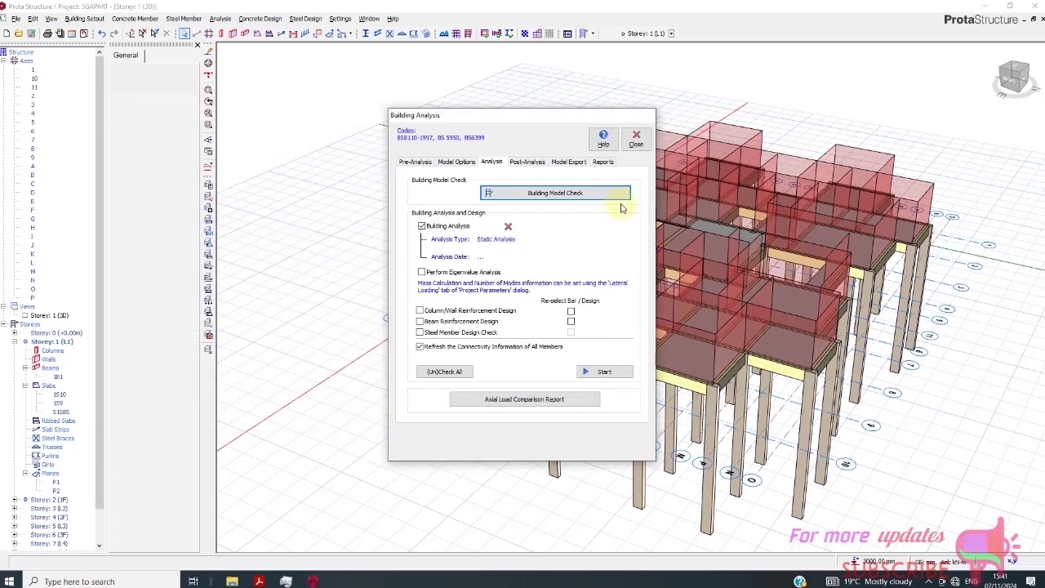
pyautogui.click(636, 144)
# Generate Storeys 3 (L2), 5 (L3), 7 (L4) and 9 (L5) from Storey 1 (L1) with all member types.
pyautogui.click(209, 141)
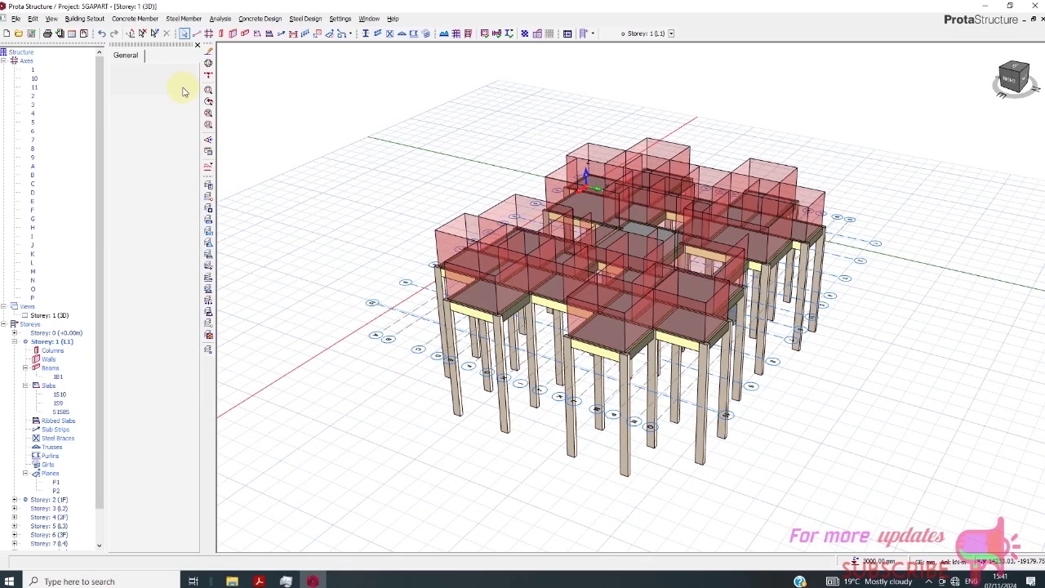
pyautogui.click(73, 24)
pyautogui.click(93, 85)
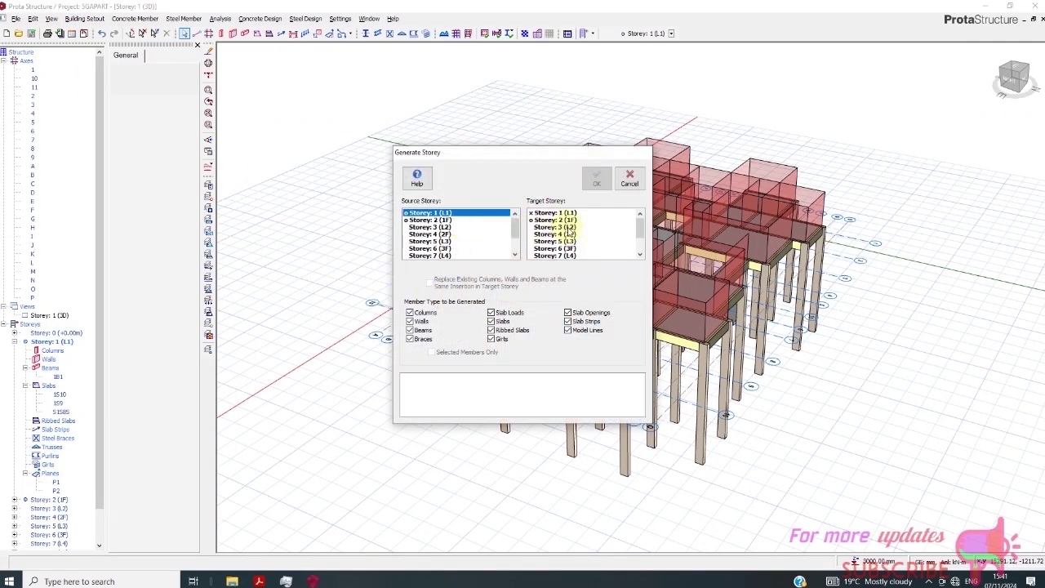
pyautogui.click(572, 228)
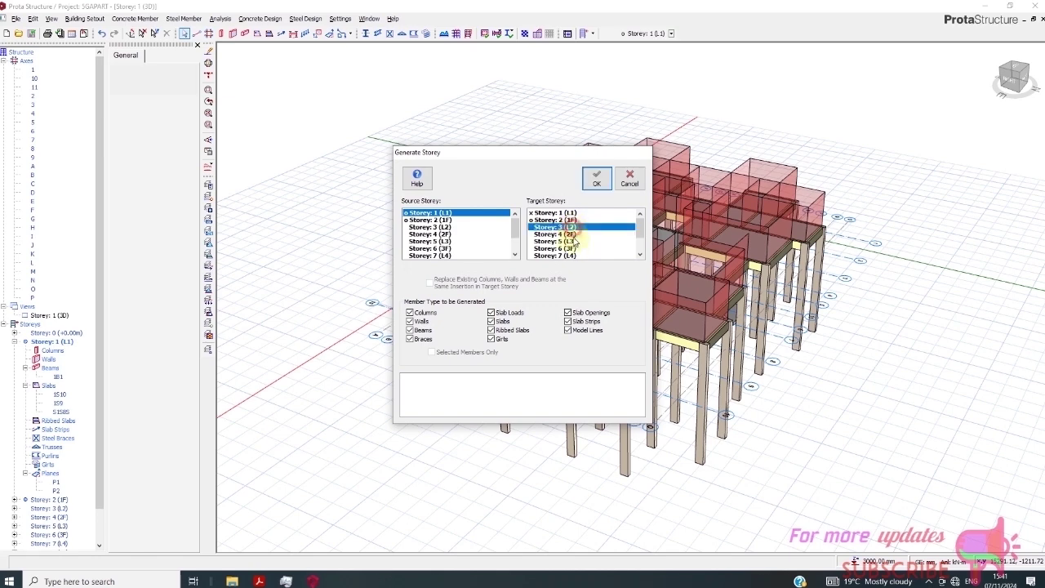
pyautogui.click(616, 242)
pyautogui.moveTo(639, 234); pyautogui.dragTo(643, 241)
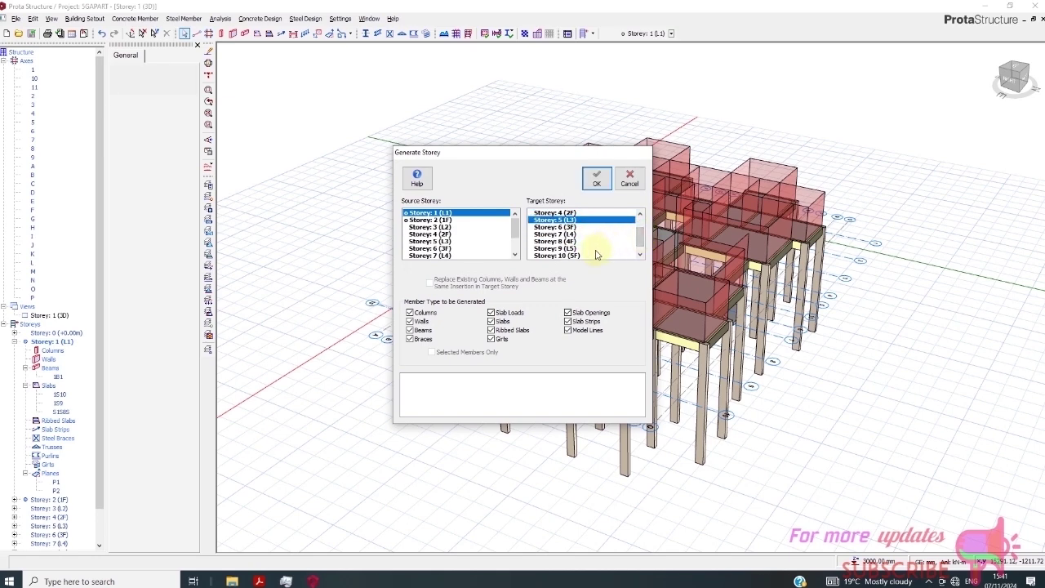
pyautogui.click(567, 234)
pyautogui.click(571, 249)
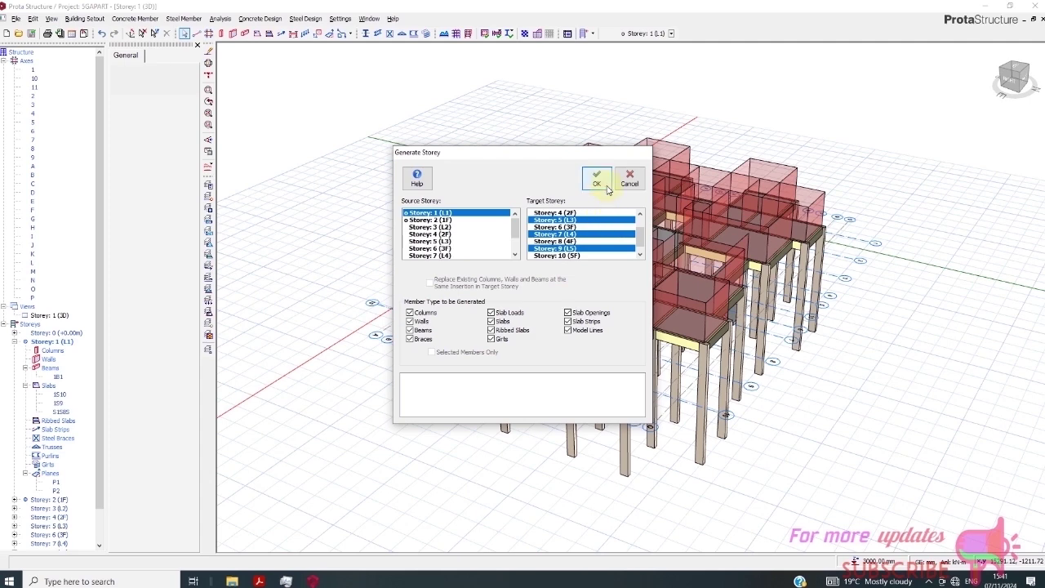
pyautogui.click(608, 188)
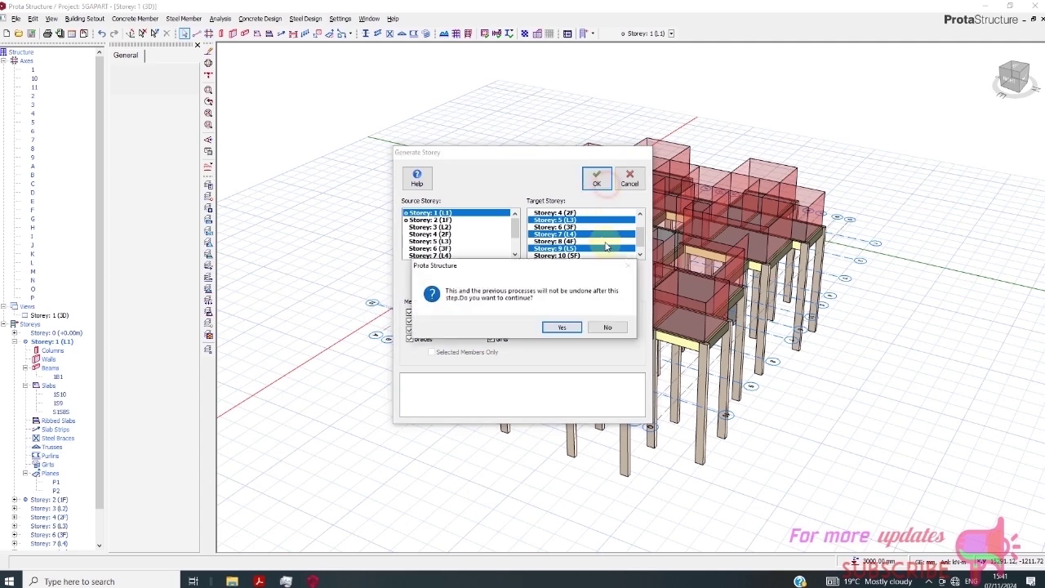
pyautogui.click(561, 327)
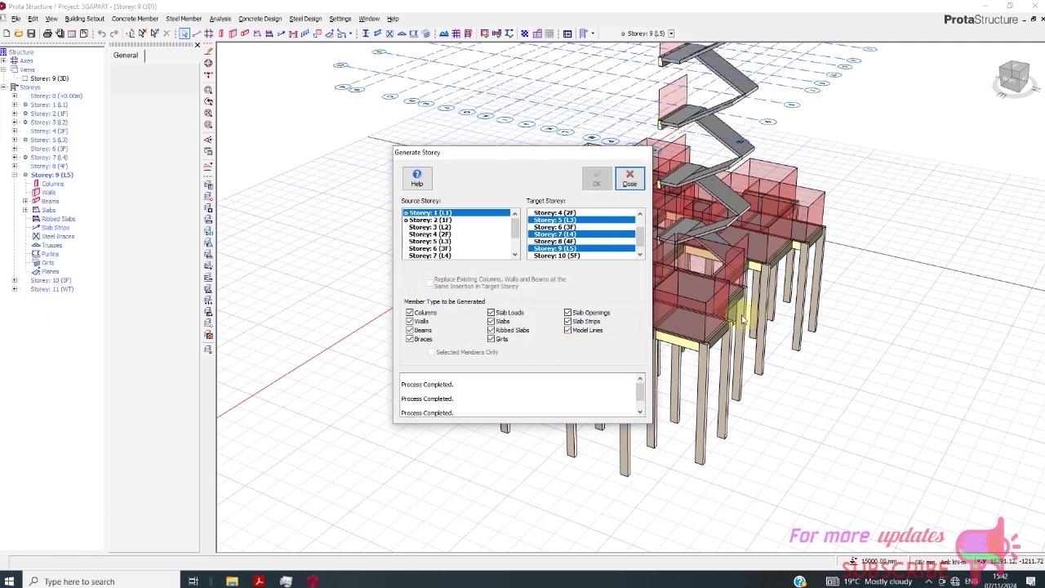
pyautogui.click(629, 178)
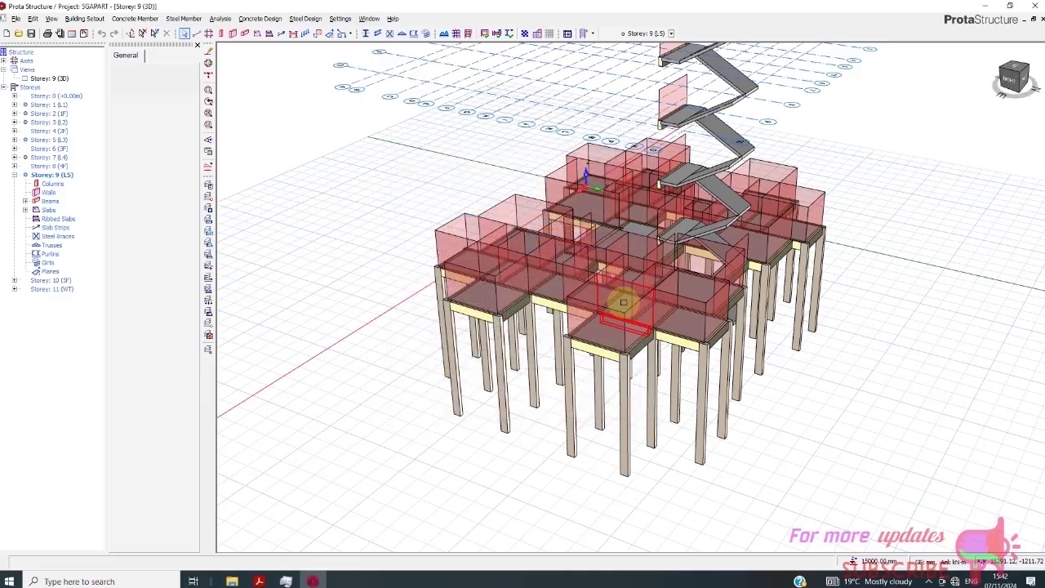
pyautogui.scroll(-3, 622, 302)
pyautogui.scroll(6, 677, 250)
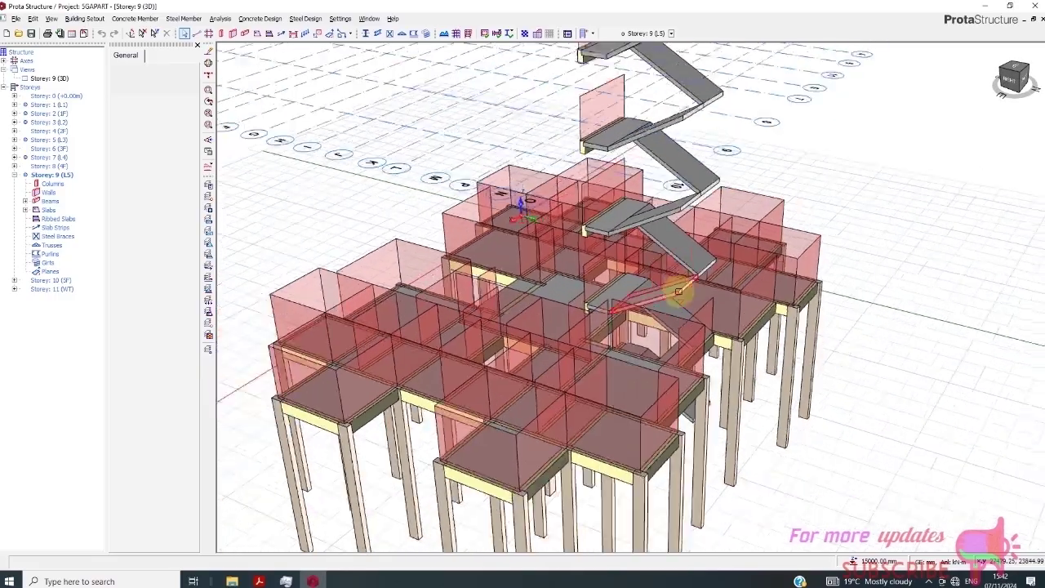
pyautogui.scroll(-3, 678, 292)
pyautogui.moveTo(1011, 81)
pyautogui.mouseDown()
pyautogui.moveTo(945, 82)
pyautogui.moveTo(1004, 79)
pyautogui.moveTo(981, 84)
pyautogui.mouseUp()
pyautogui.scroll(-1, 612, 264)
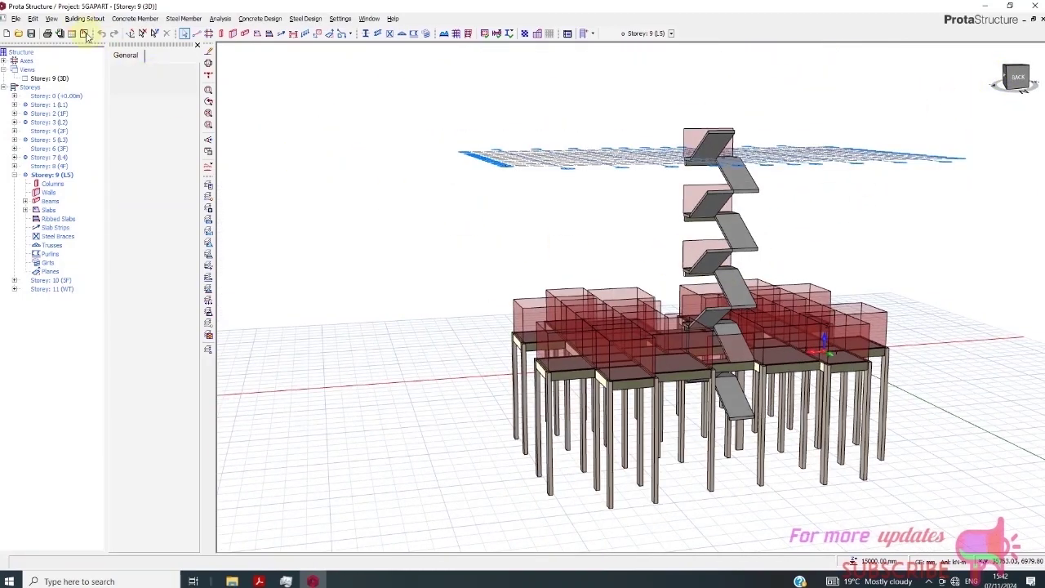
pyautogui.click(80, 20)
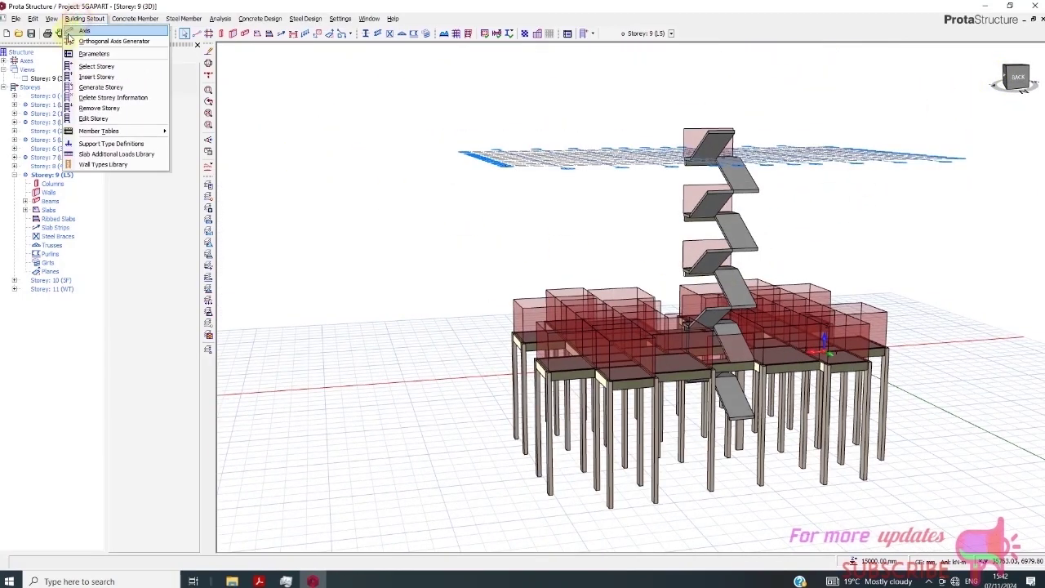
pyautogui.click(98, 87)
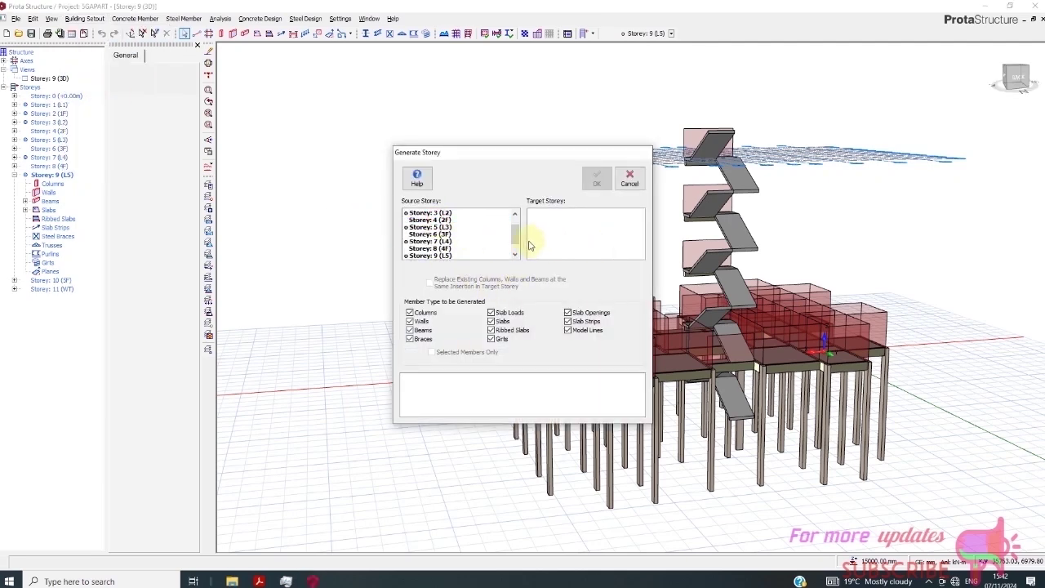
pyautogui.scroll(2, 460, 234)
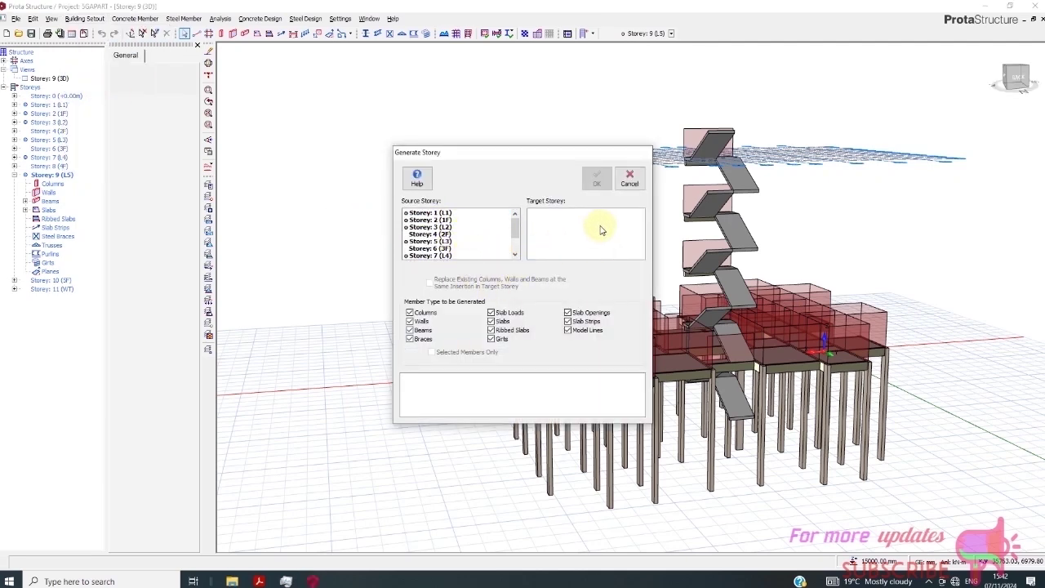
pyautogui.click(636, 175)
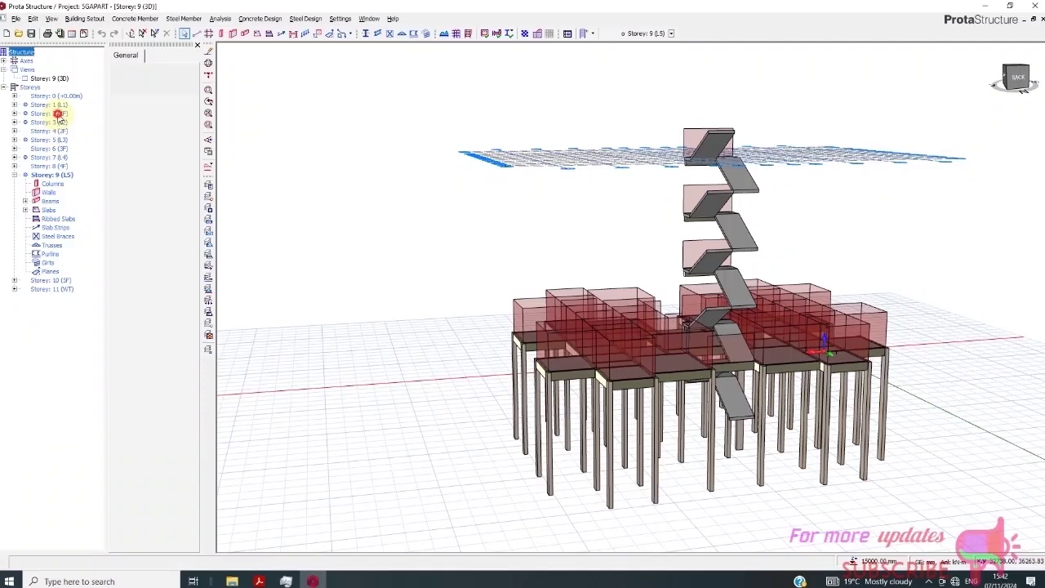
# Make Storey 2 (1F) current and generate Storeys 4 (2F), 6 (3F), 7 (L4) and 9 (L5) from it with all member types.
pyautogui.doubleClick(58, 114)
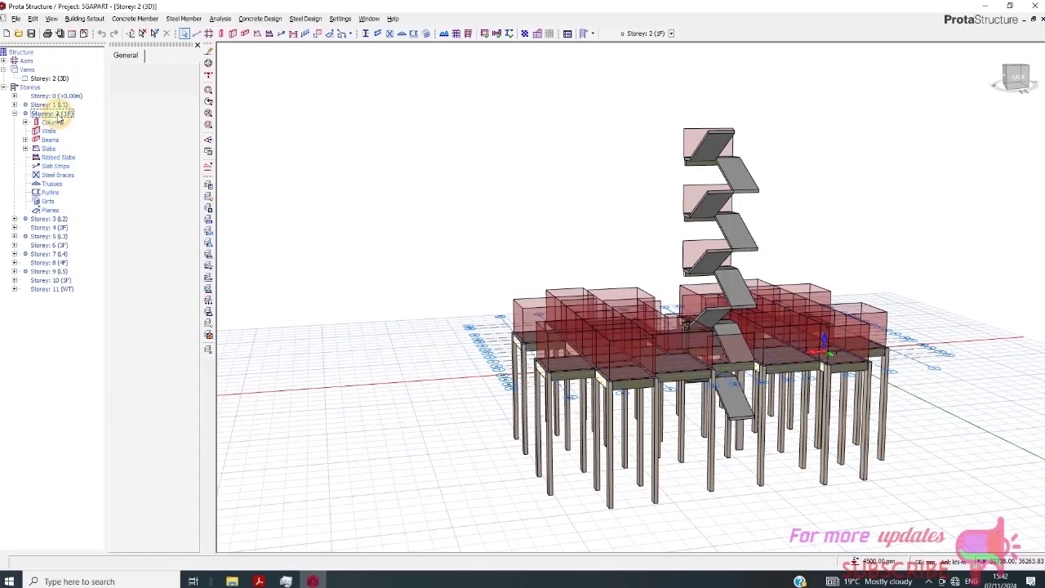
pyautogui.click(93, 21)
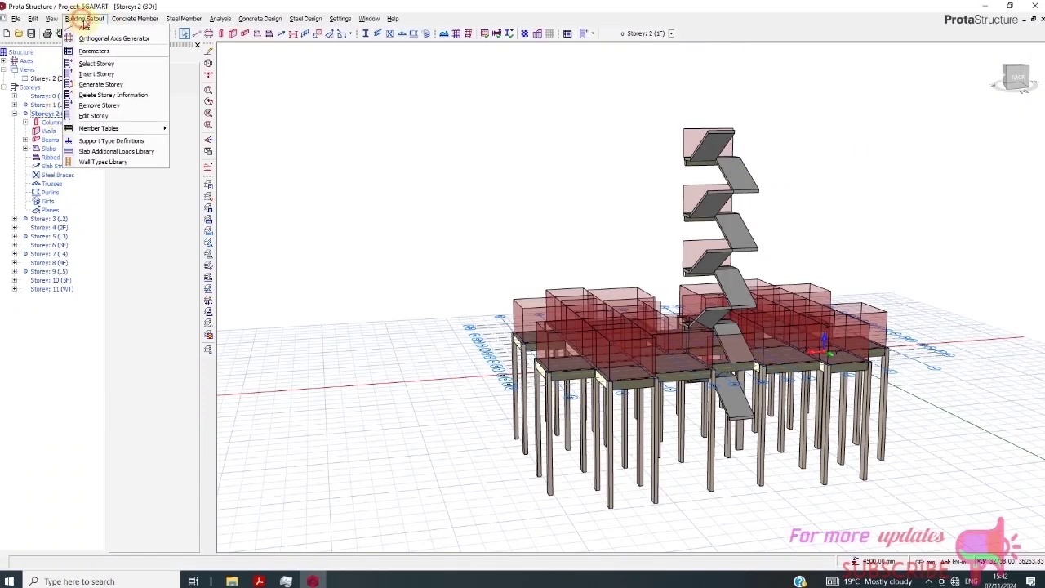
pyautogui.click(114, 88)
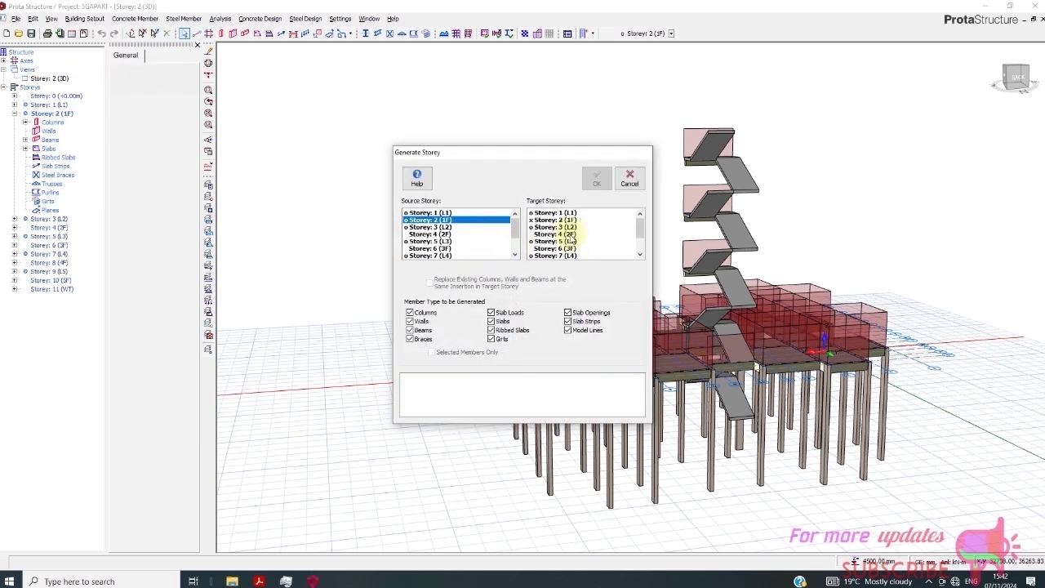
pyautogui.click(571, 234)
pyautogui.click(571, 249)
pyautogui.moveTo(642, 232); pyautogui.dragTo(645, 241)
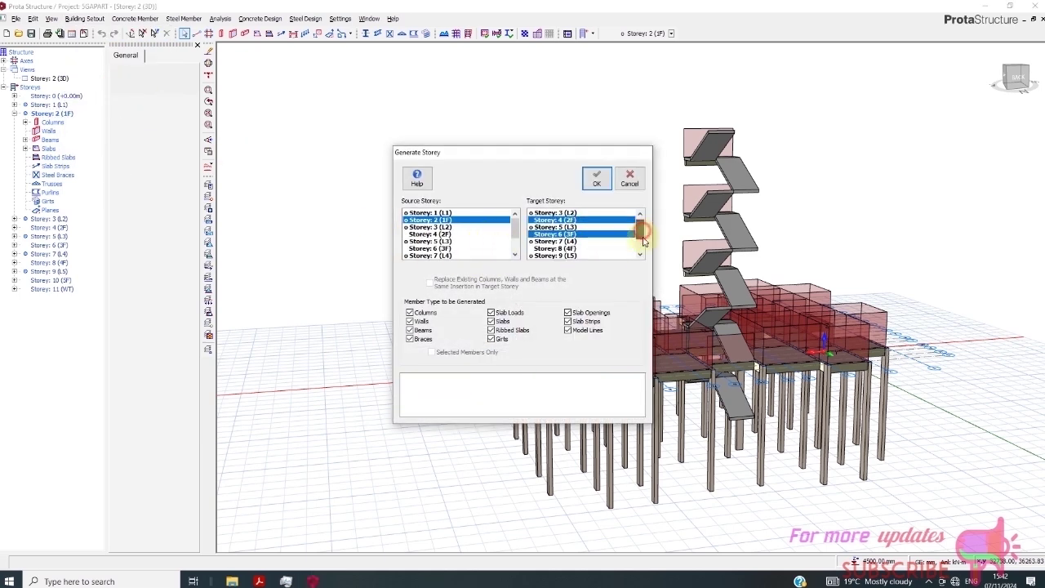
pyautogui.click(600, 242)
pyautogui.click(600, 255)
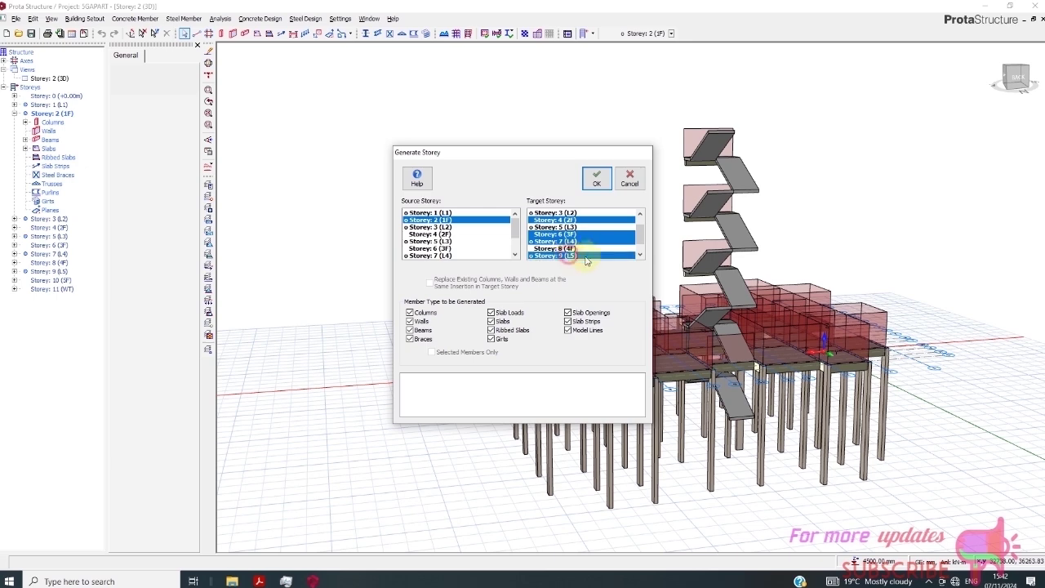
pyautogui.click(597, 178)
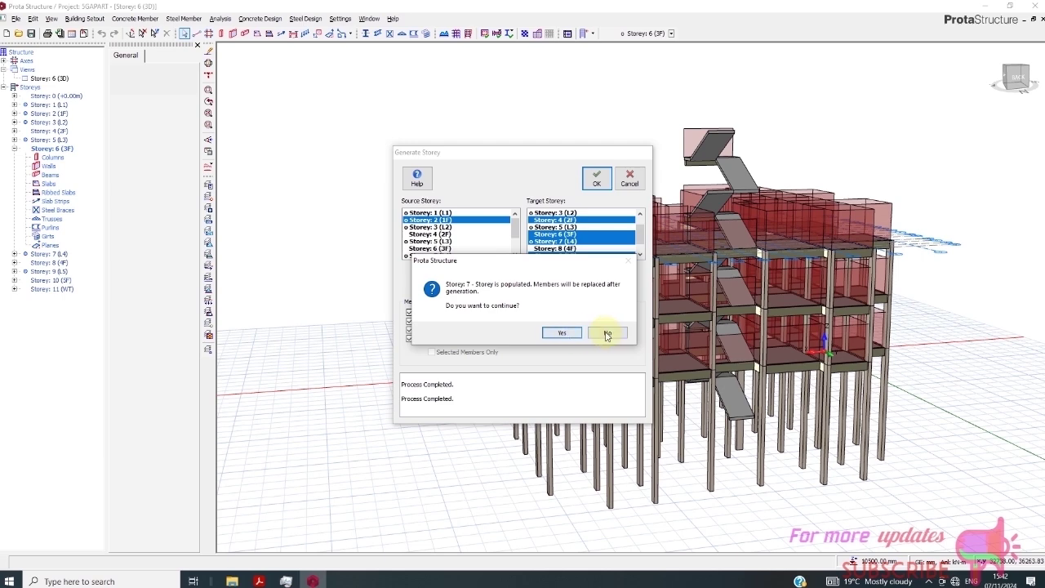
# Decline replacing the existing members of Storeys 7 and 9 and finish the storey generation.
pyautogui.click(608, 334)
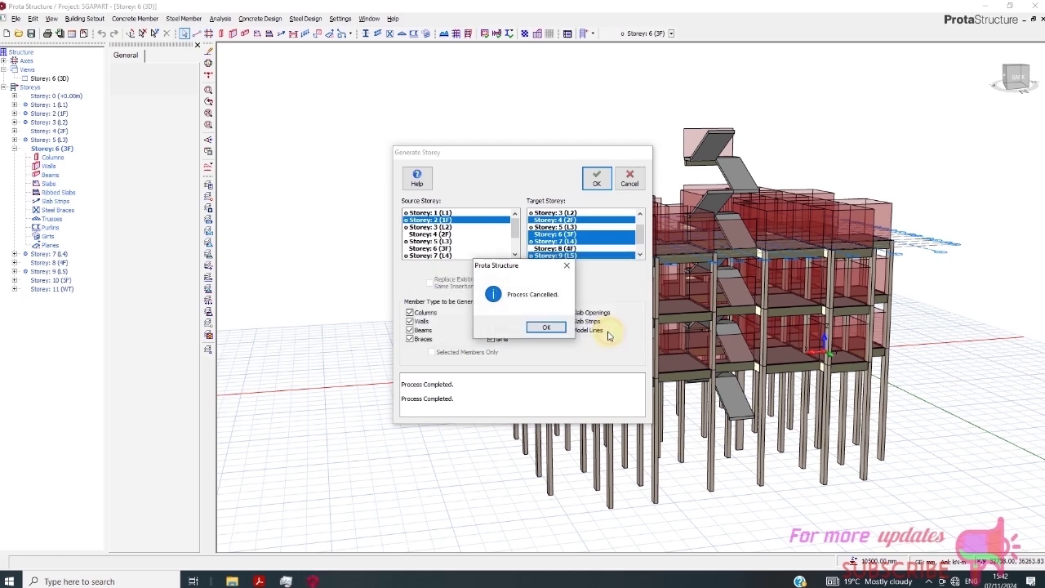
pyautogui.click(561, 332)
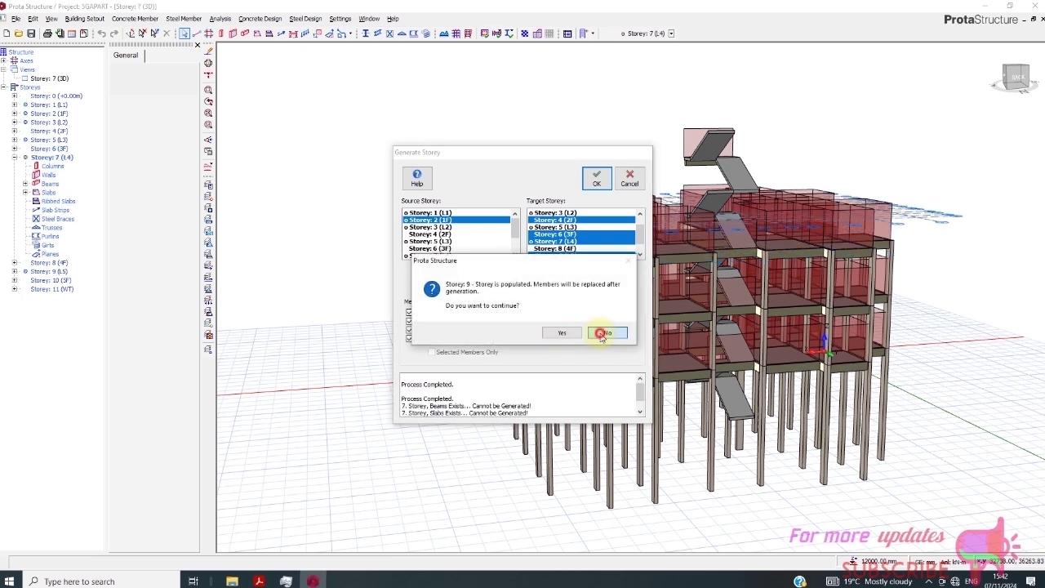
pyautogui.click(604, 333)
pyautogui.click(557, 328)
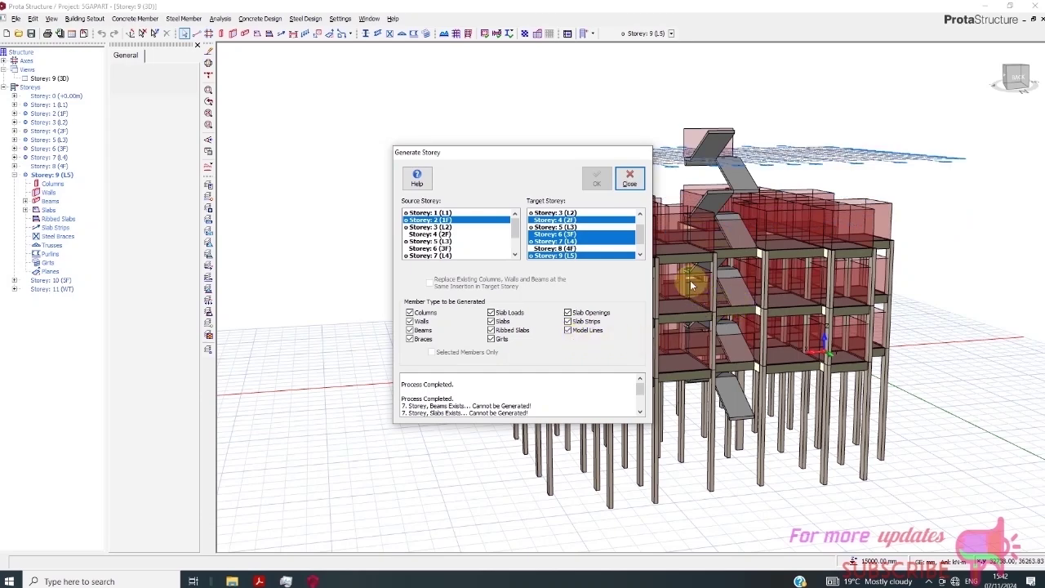
# Generate Storeys 8 (4F) and 10 (5F) from Storey 2 (1F) with all member types, and close the storey generation.
pyautogui.click(587, 242)
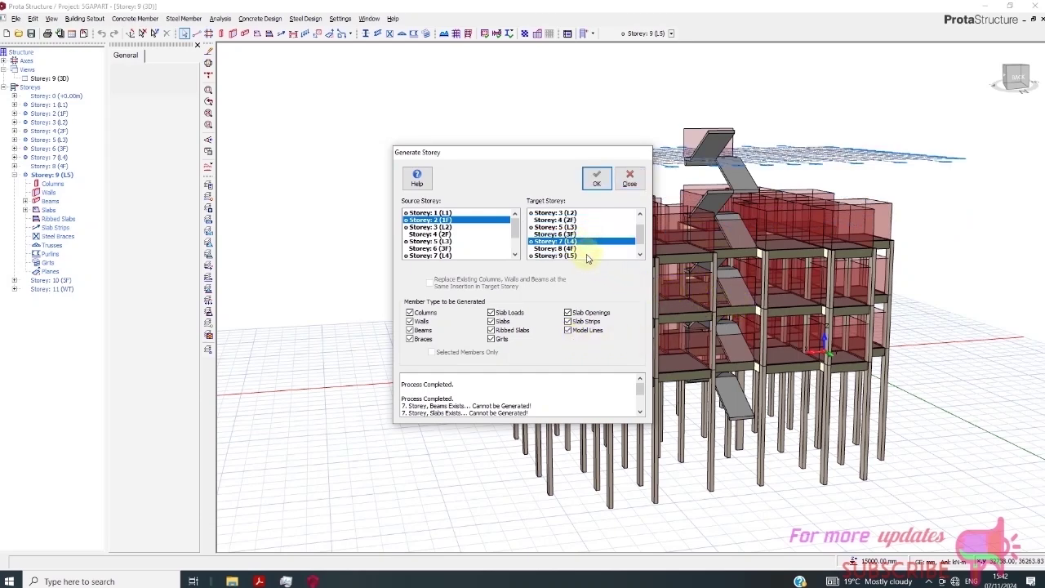
pyautogui.click(449, 220)
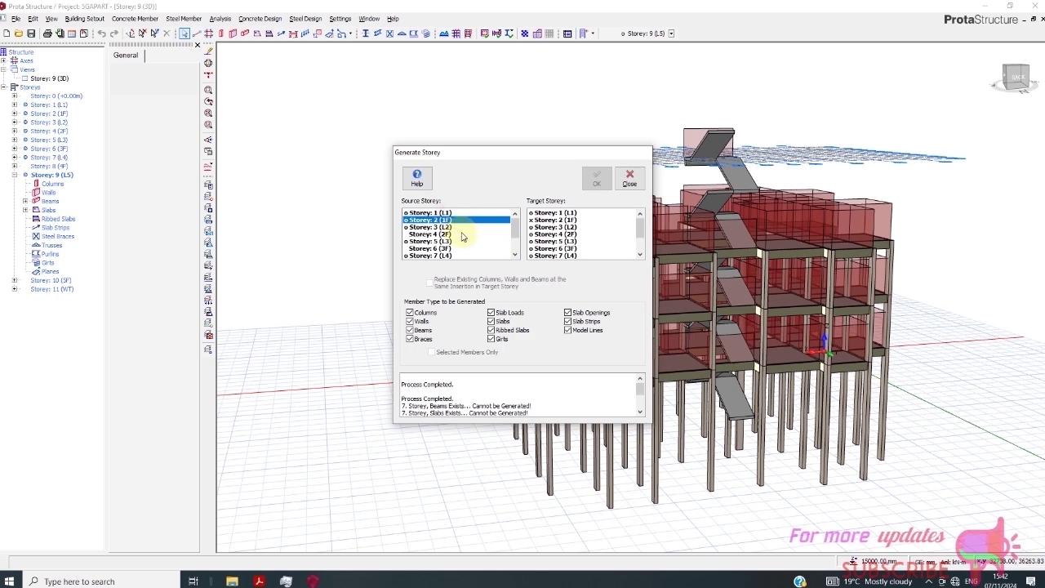
pyautogui.moveTo(640, 226); pyautogui.dragTo(641, 235)
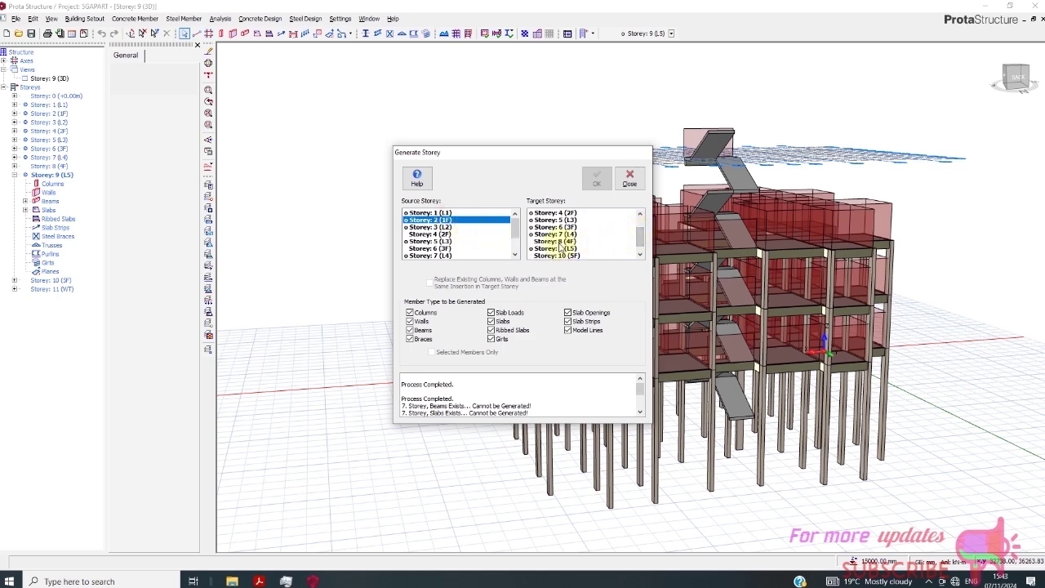
pyautogui.click(560, 241)
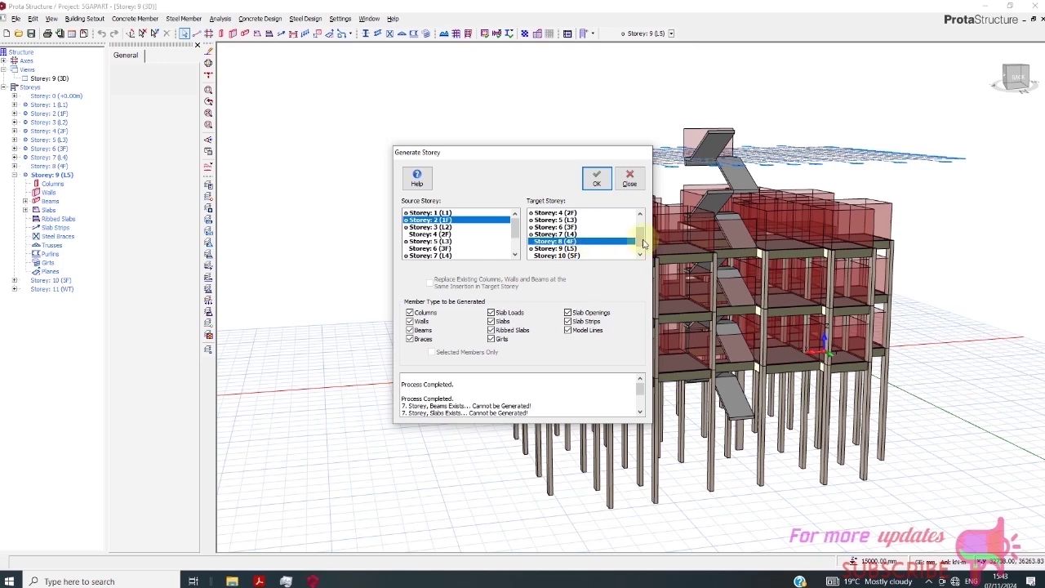
pyautogui.moveTo(643, 243); pyautogui.dragTo(643, 248)
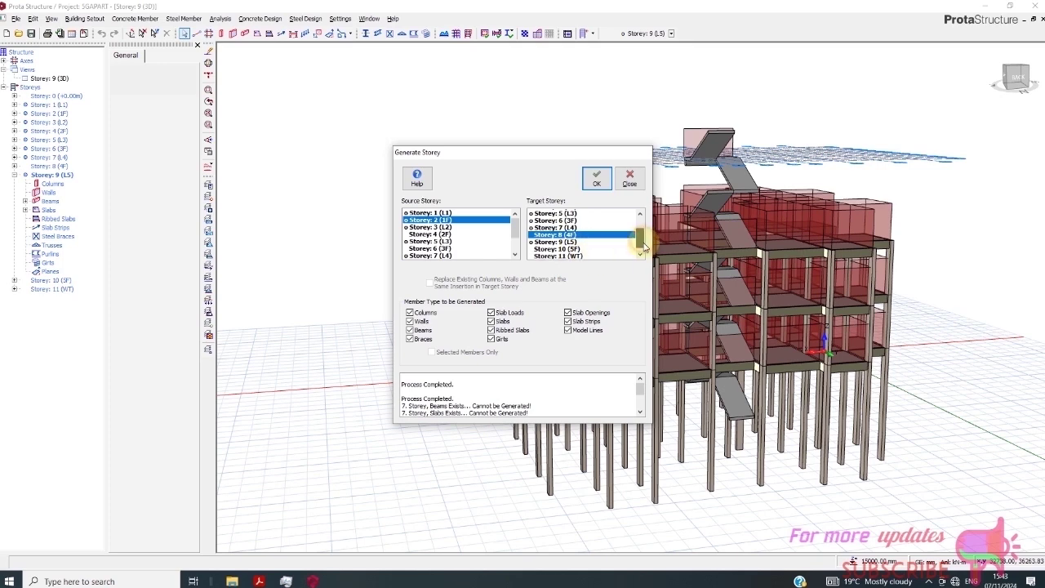
pyautogui.keyDown('ctrl'); pyautogui.click(562, 249); pyautogui.keyUp('ctrl')
pyautogui.click(601, 185)
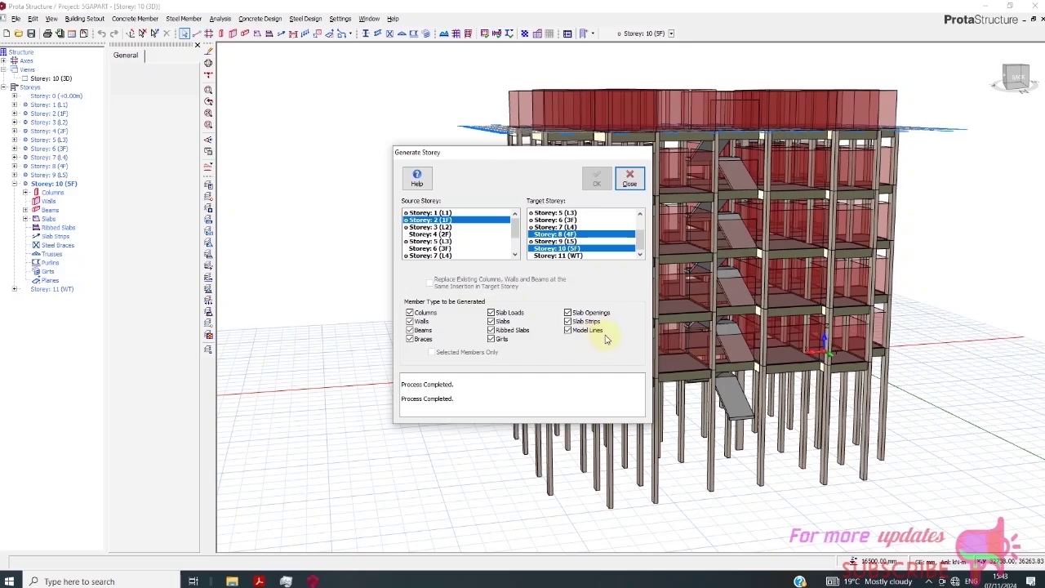
pyautogui.click(629, 182)
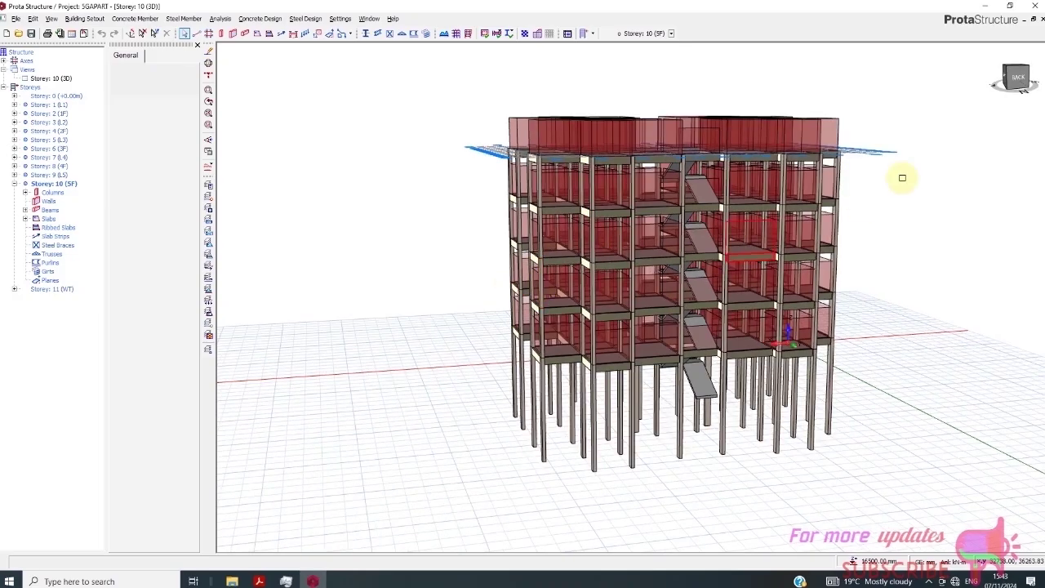
pyautogui.moveTo(1018, 87); pyautogui.dragTo(952, 93)
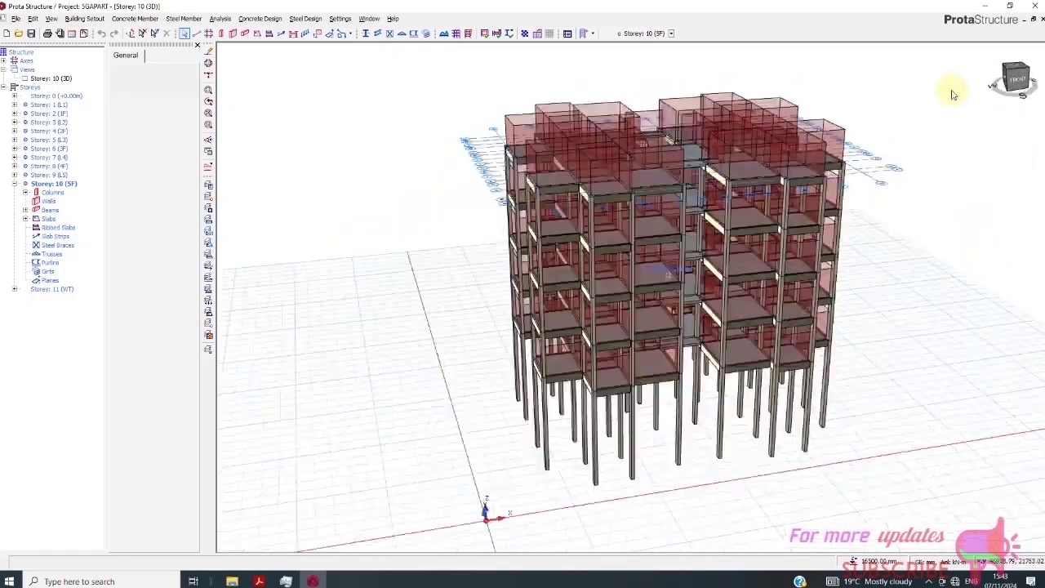
# Run the Building Model Check again on all storeys of the completed frame with every check enabled, and close the building analysis.
pyautogui.click(221, 19)
pyautogui.click(239, 41)
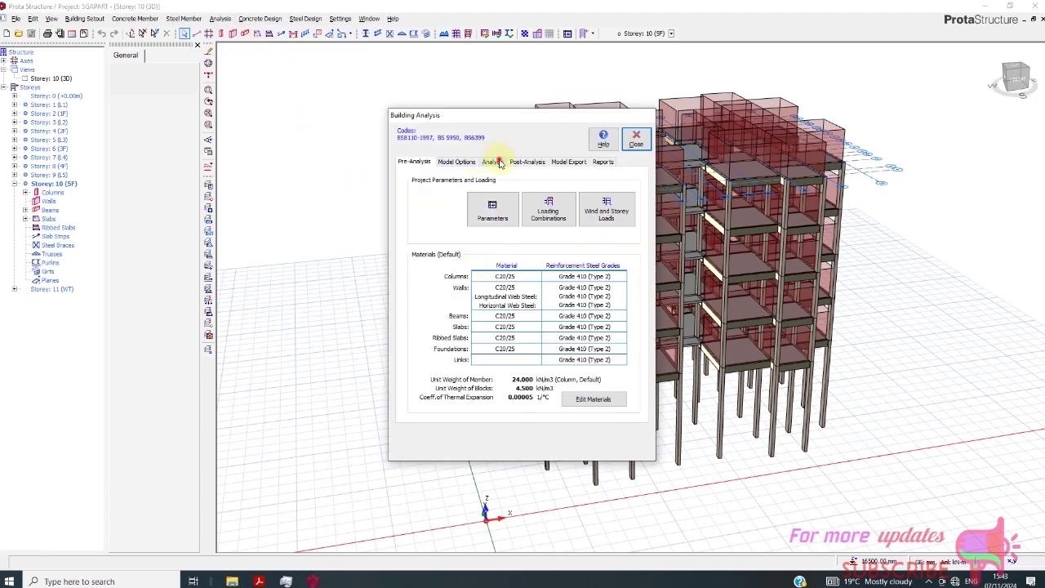
pyautogui.click(497, 162)
pyautogui.click(490, 193)
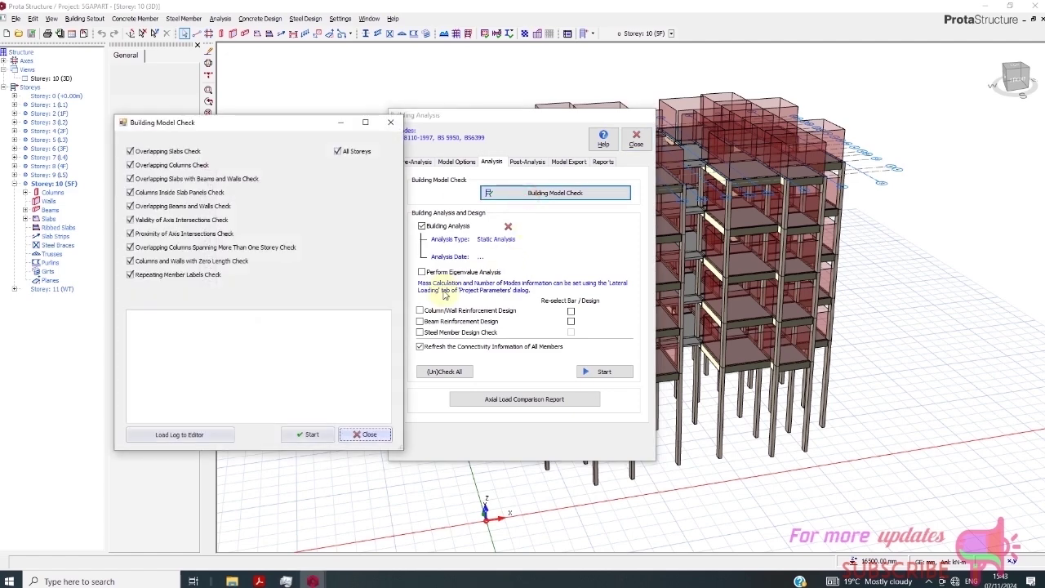
pyautogui.click(324, 438)
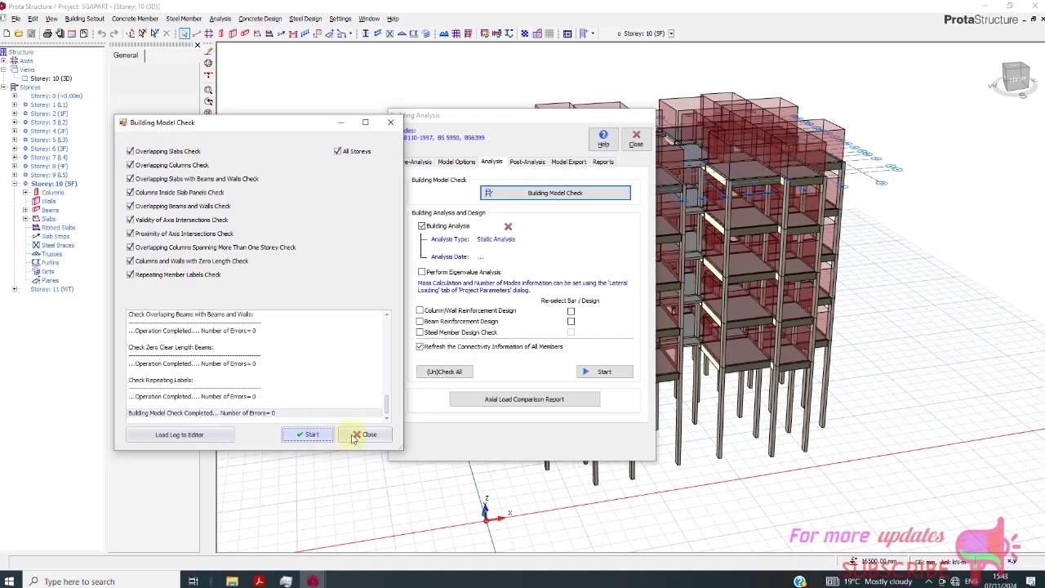
pyautogui.click(356, 436)
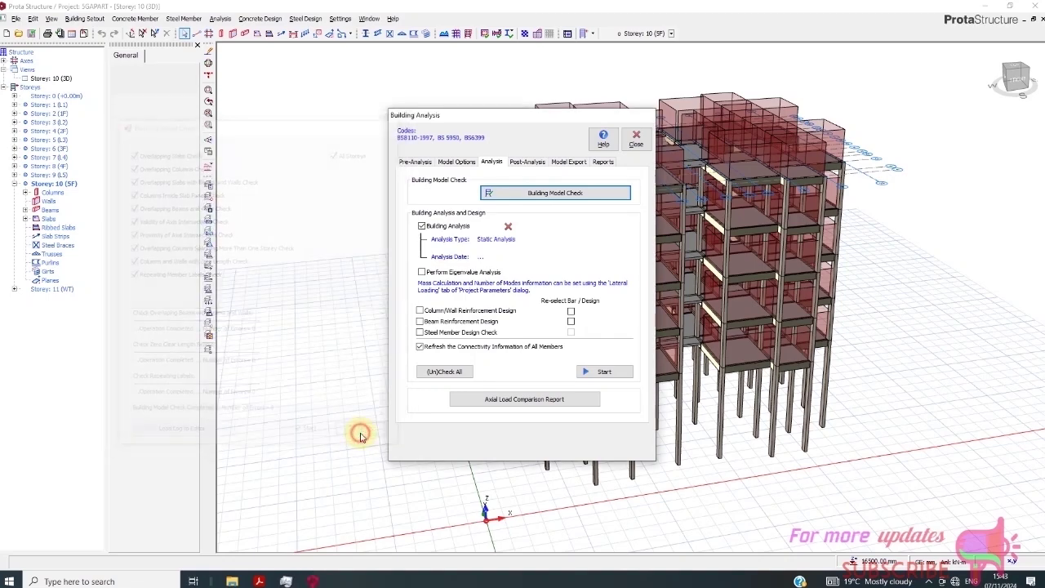
pyautogui.click(630, 150)
# Select the four Storey 10 (5F) columns at the corners of the stairwell.
pyautogui.scroll(3, 688, 168)
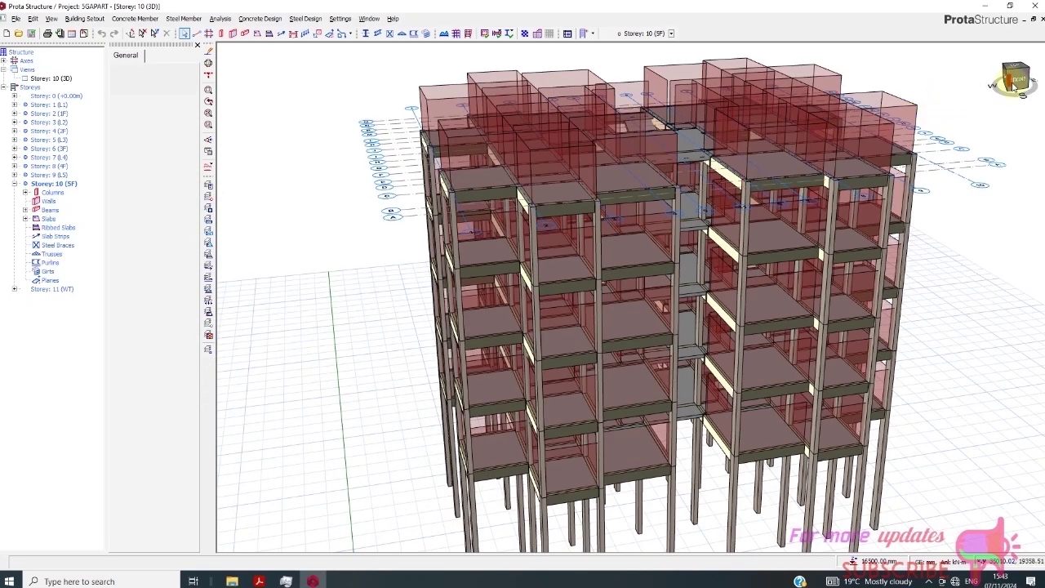
pyautogui.moveTo(1013, 87); pyautogui.dragTo(943, 89)
pyautogui.scroll(2, 548, 385)
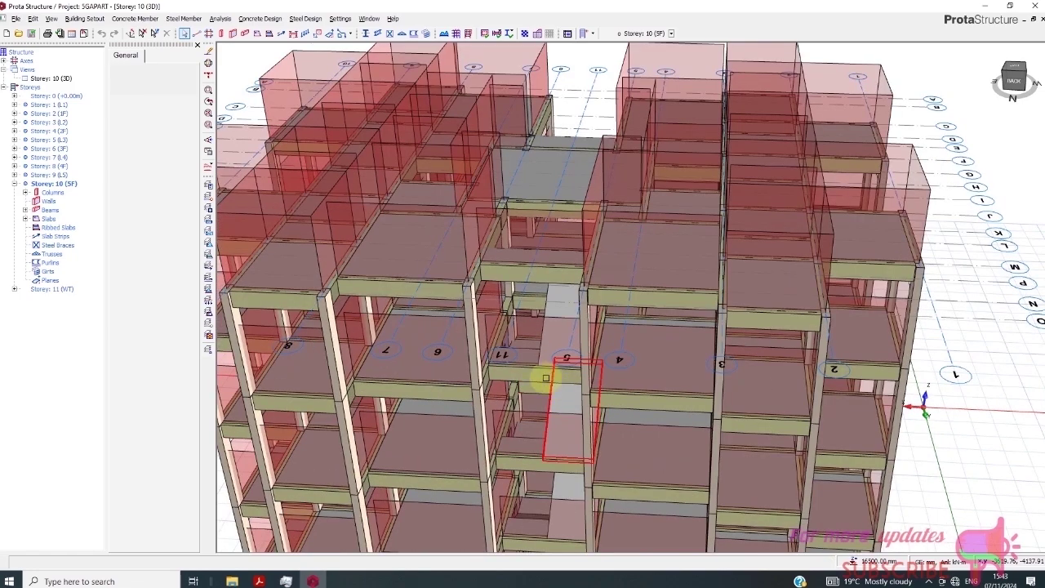
pyautogui.click(472, 355)
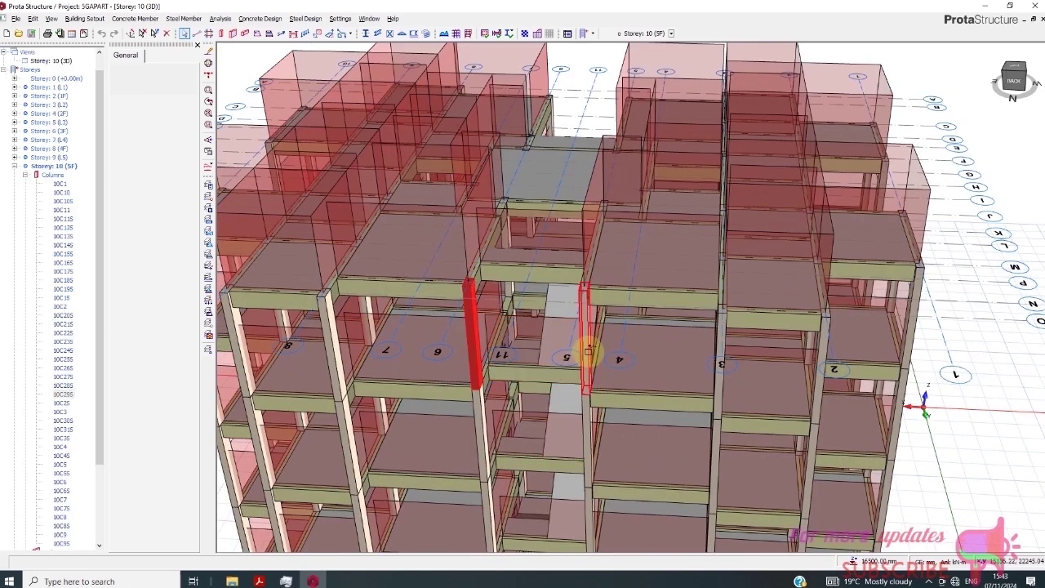
pyautogui.click(587, 349)
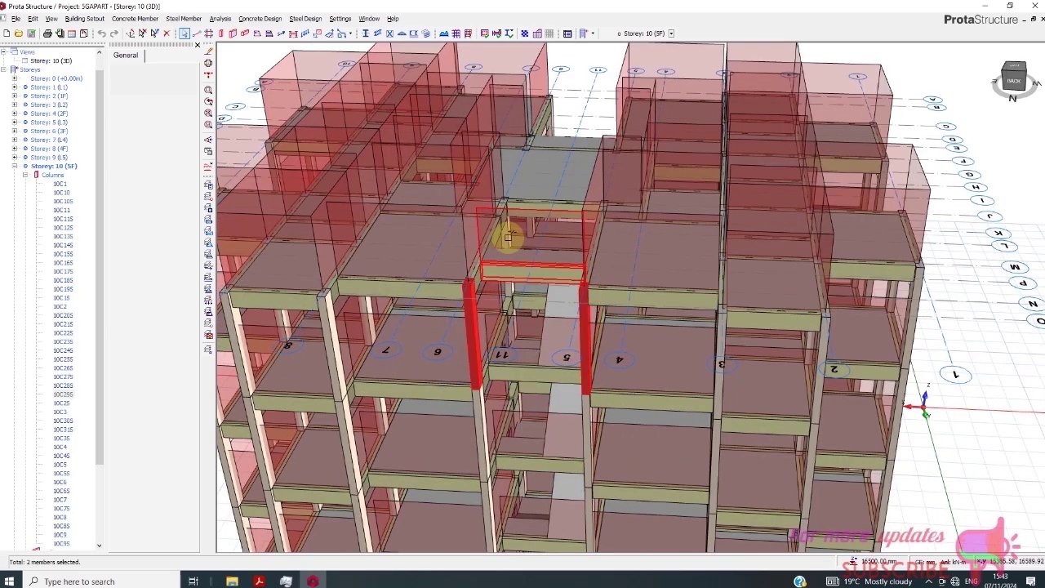
pyautogui.scroll(1, 511, 234)
pyautogui.scroll(3, 511, 239)
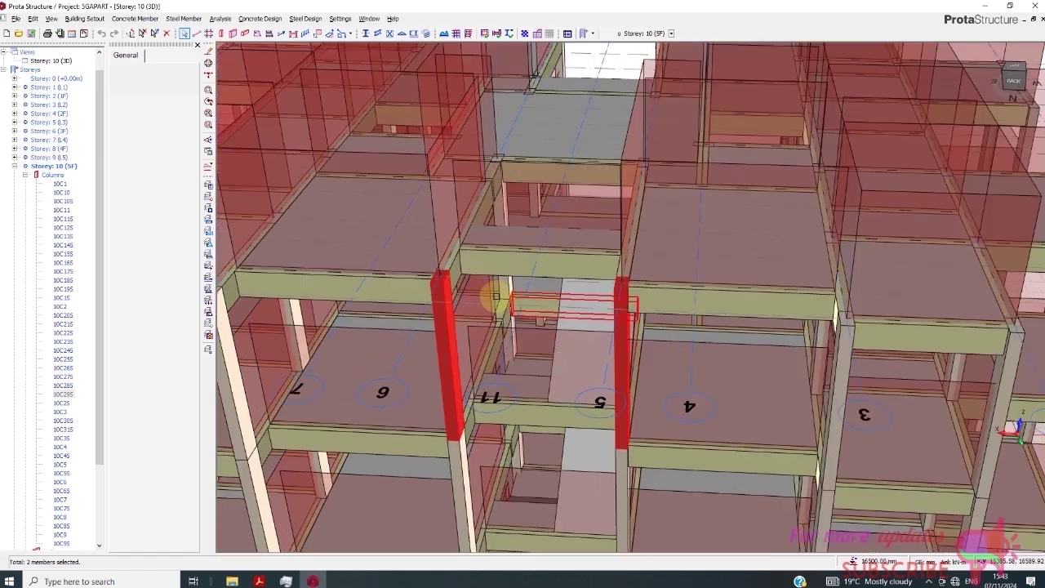
pyautogui.click(507, 278)
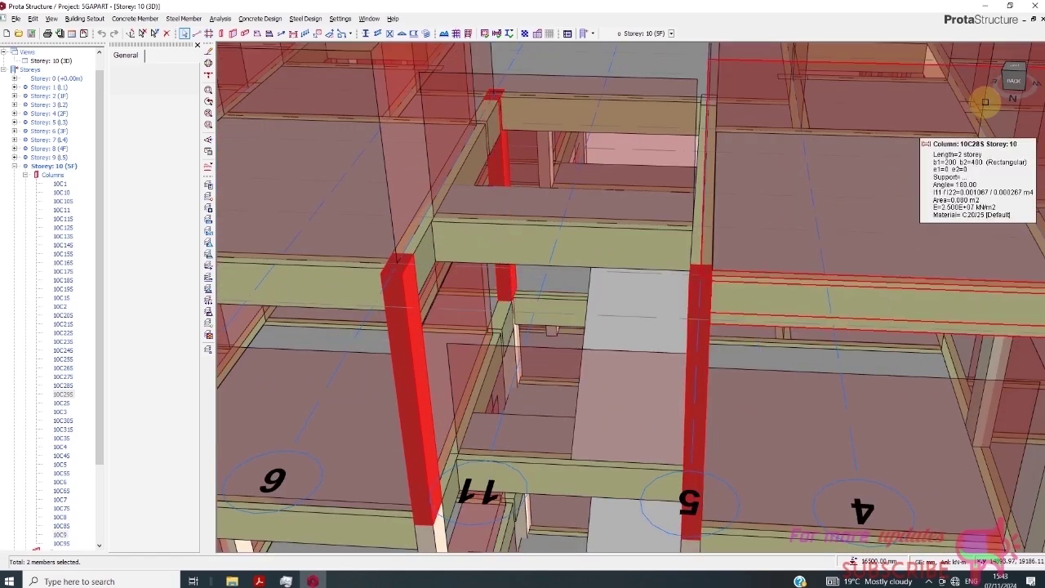
pyautogui.click(1027, 90)
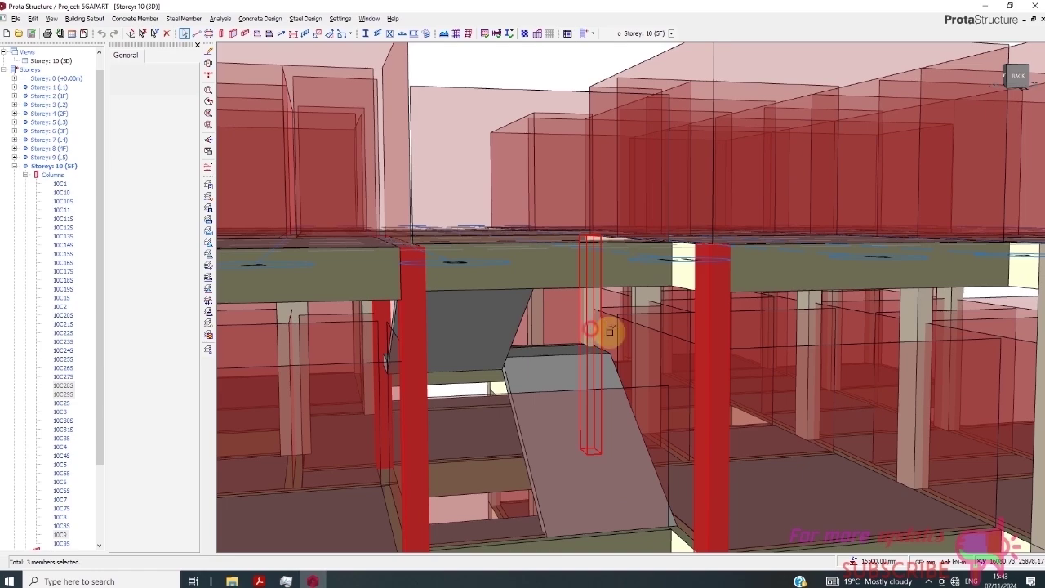
pyautogui.click(609, 331)
pyautogui.click(1014, 82)
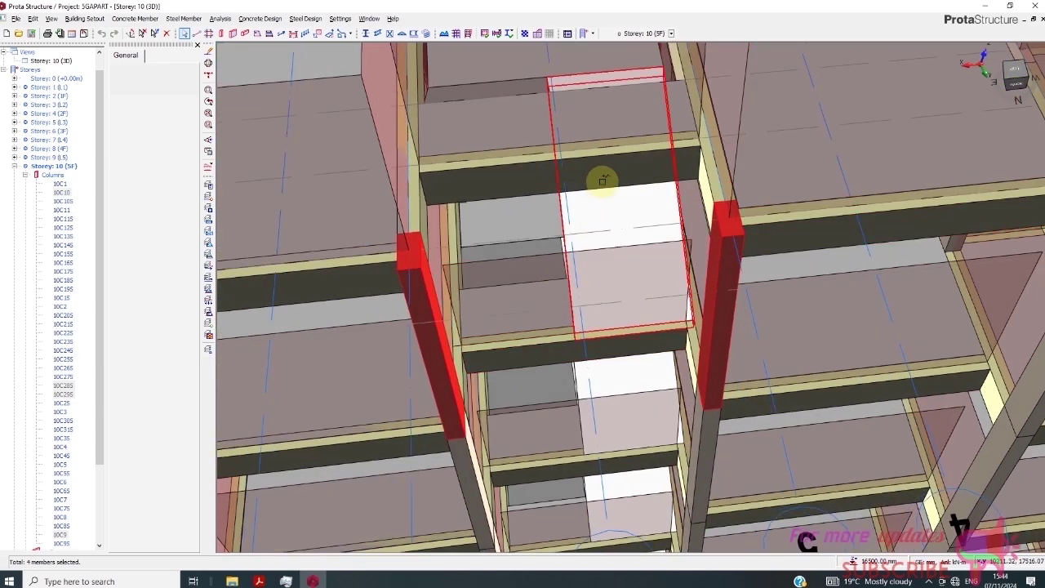
pyautogui.scroll(-3, 534, 245)
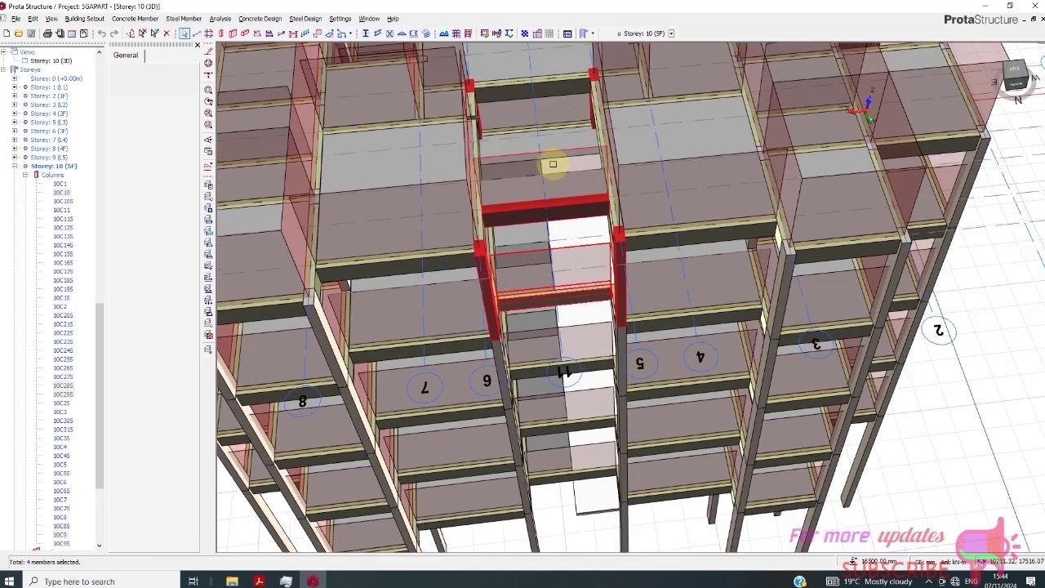
# Add the five Storey 10 (5F) beams connecting the stairwell columns to the selection.
pyautogui.click(536, 87)
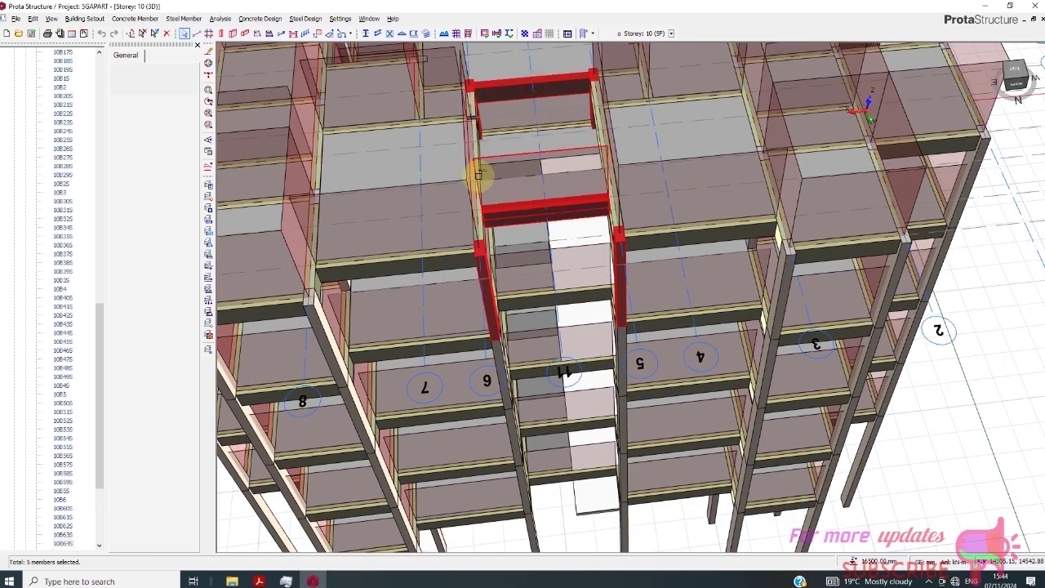
pyautogui.click(479, 172)
pyautogui.scroll(3, 481, 144)
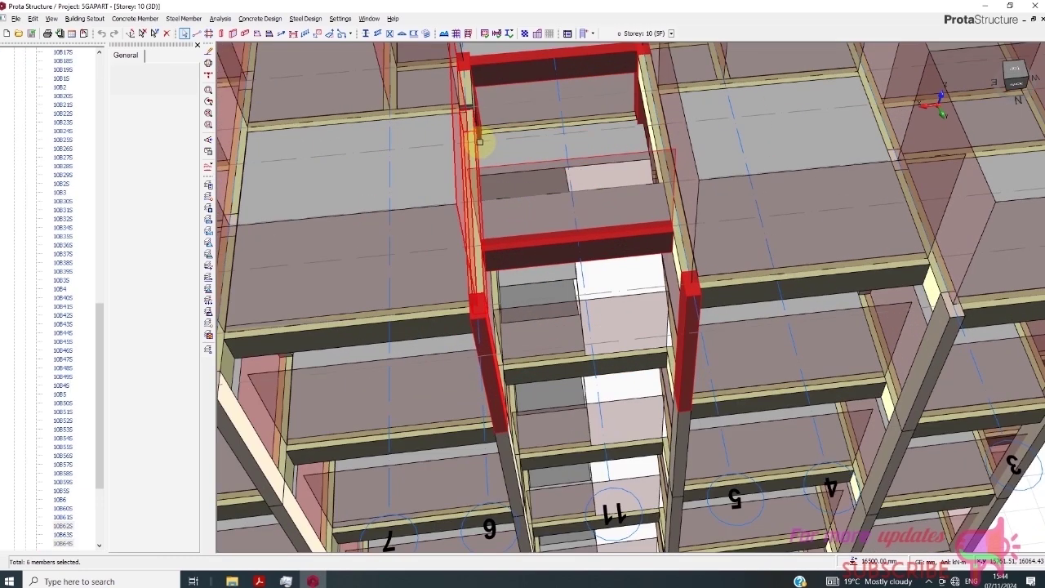
pyautogui.scroll(-5, 479, 141)
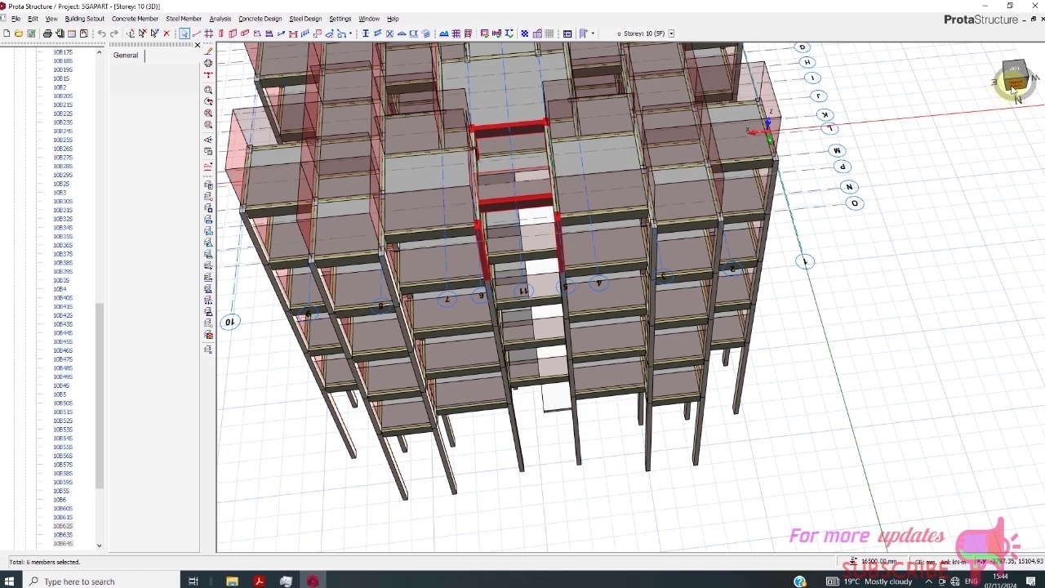
pyautogui.moveTo(1012, 90); pyautogui.dragTo(989, 99)
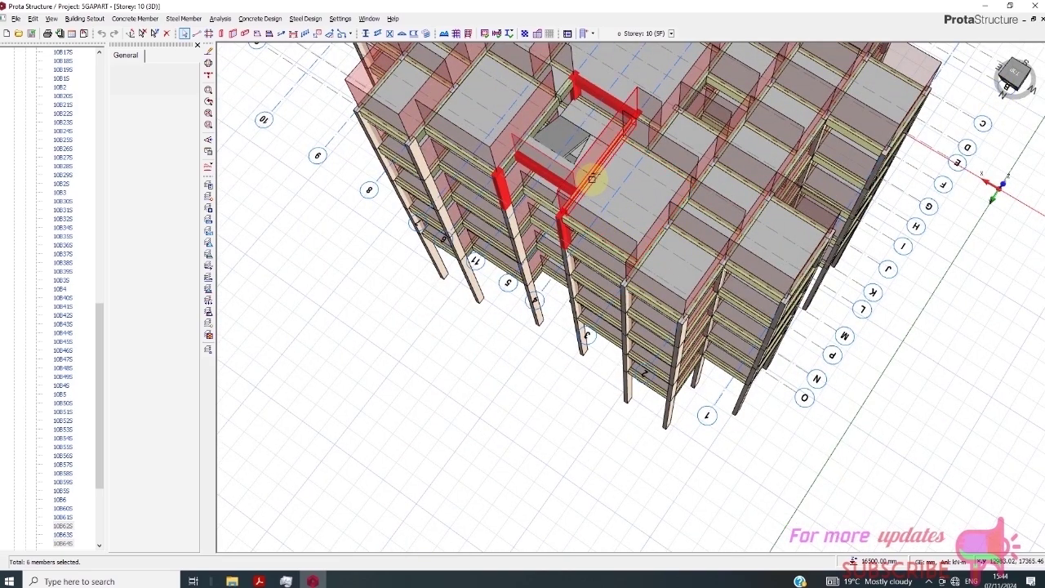
pyautogui.click(542, 122)
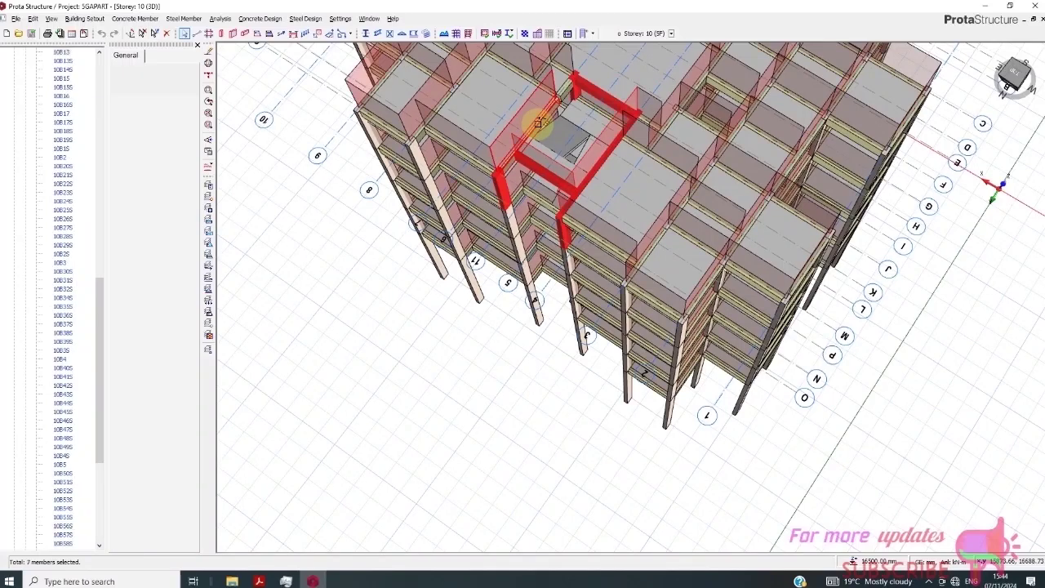
pyautogui.click(566, 93)
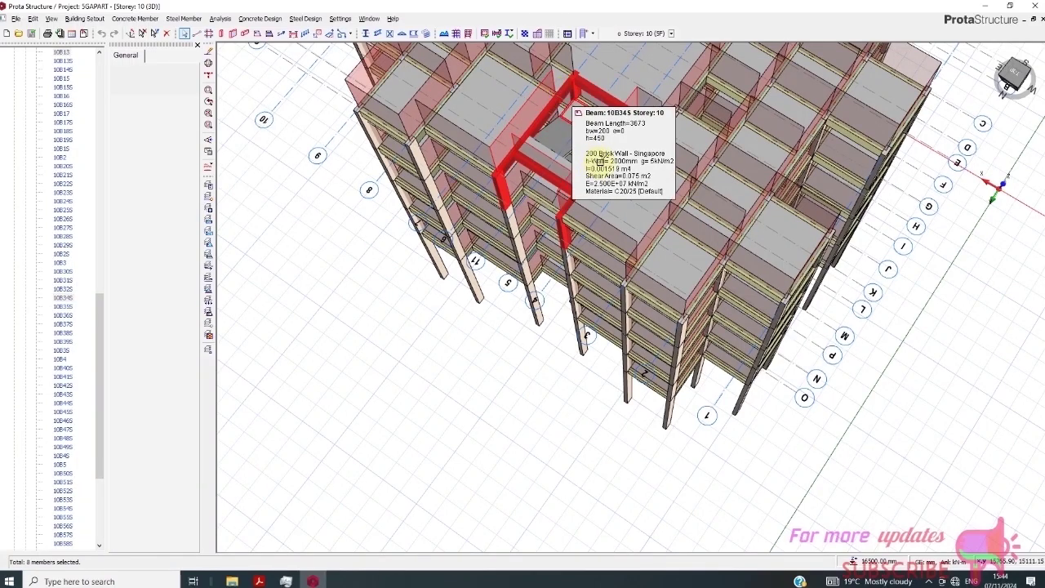
pyautogui.click(600, 159)
pyautogui.scroll(2, 603, 148)
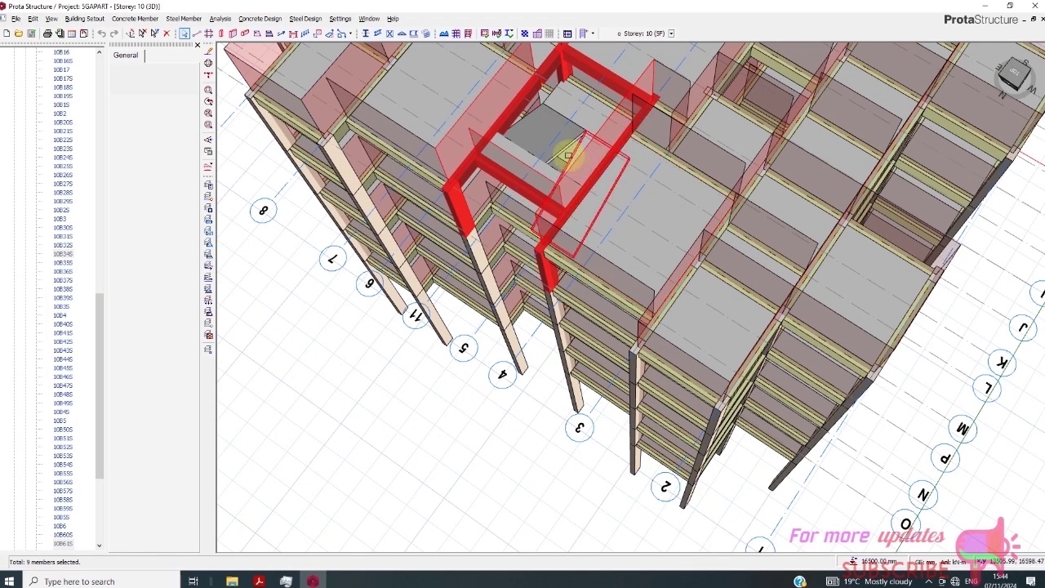
pyautogui.scroll(-3, 555, 178)
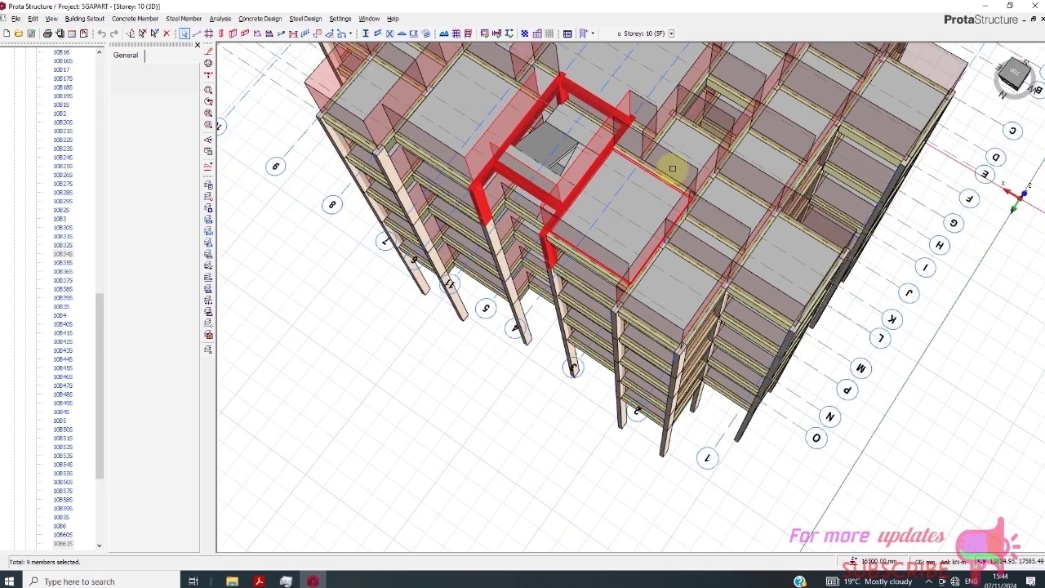
pyautogui.scroll(3, 636, 131)
pyautogui.scroll(-2, 620, 155)
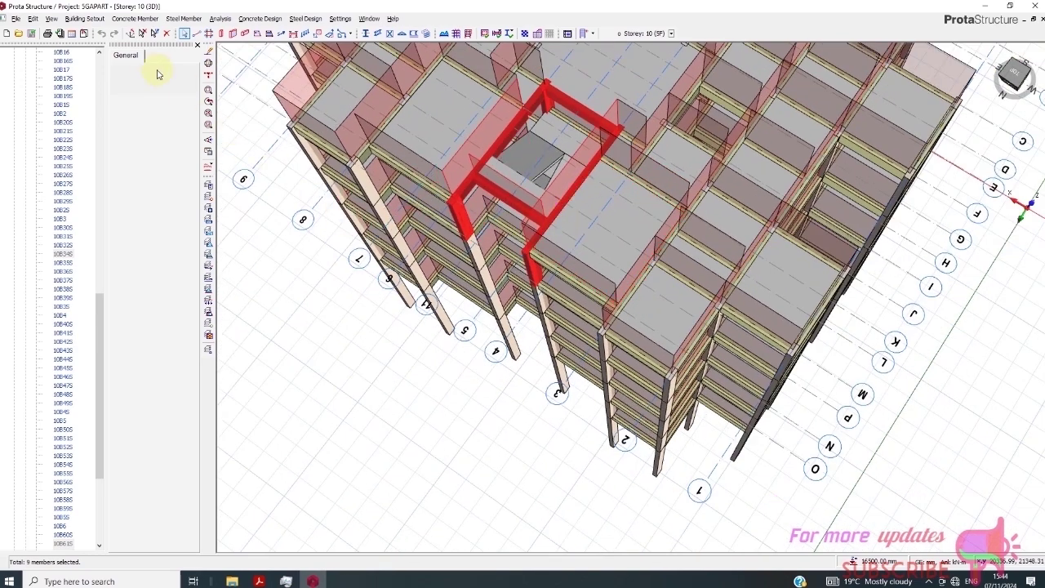
# Generate Storey 11 (WT) from Storey 10 (5F) using the selected members only, without replacing existing members.
pyautogui.click(84, 18)
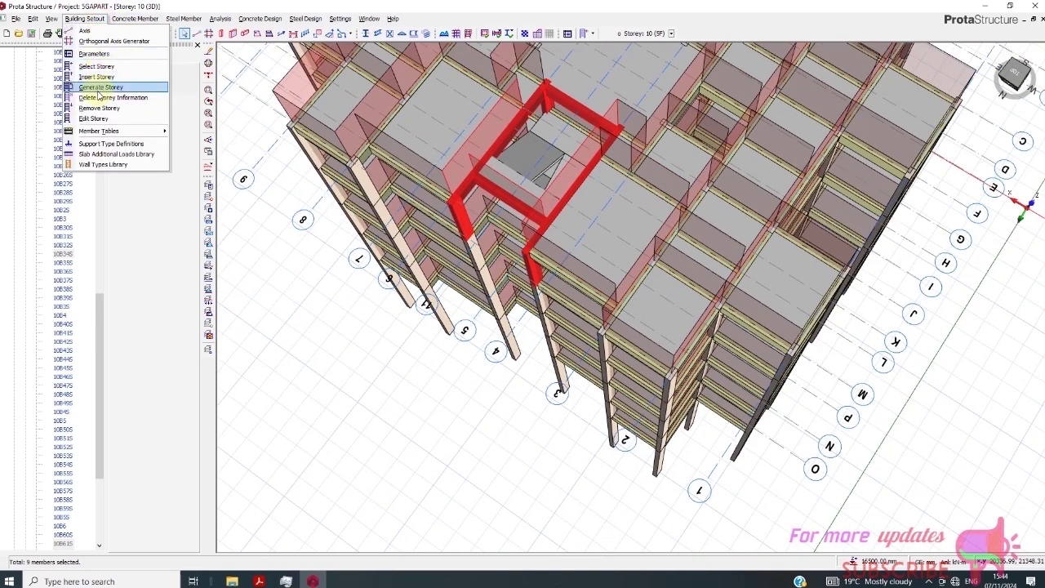
pyautogui.click(98, 86)
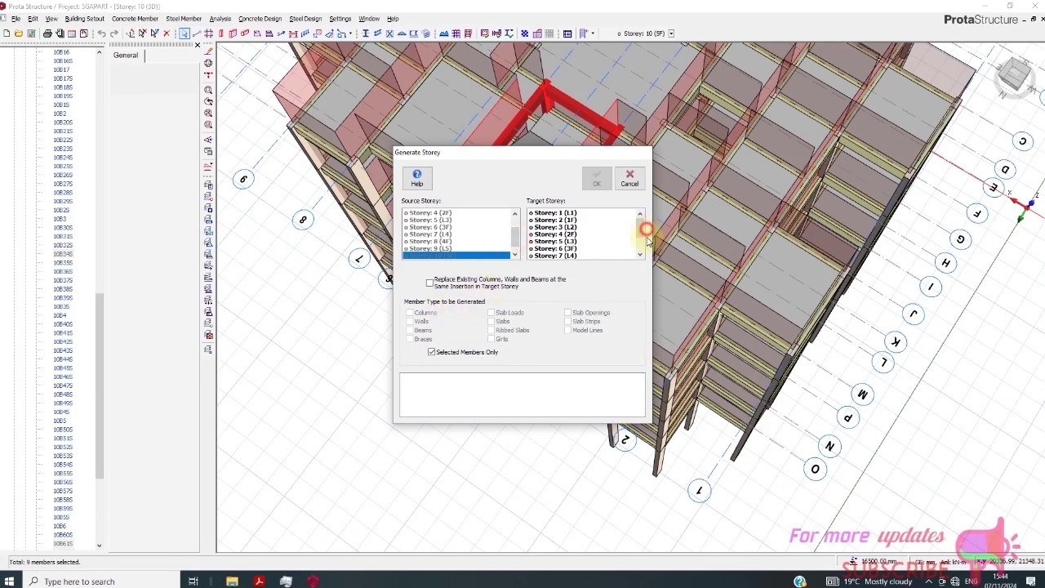
pyautogui.moveTo(641, 235); pyautogui.dragTo(643, 269)
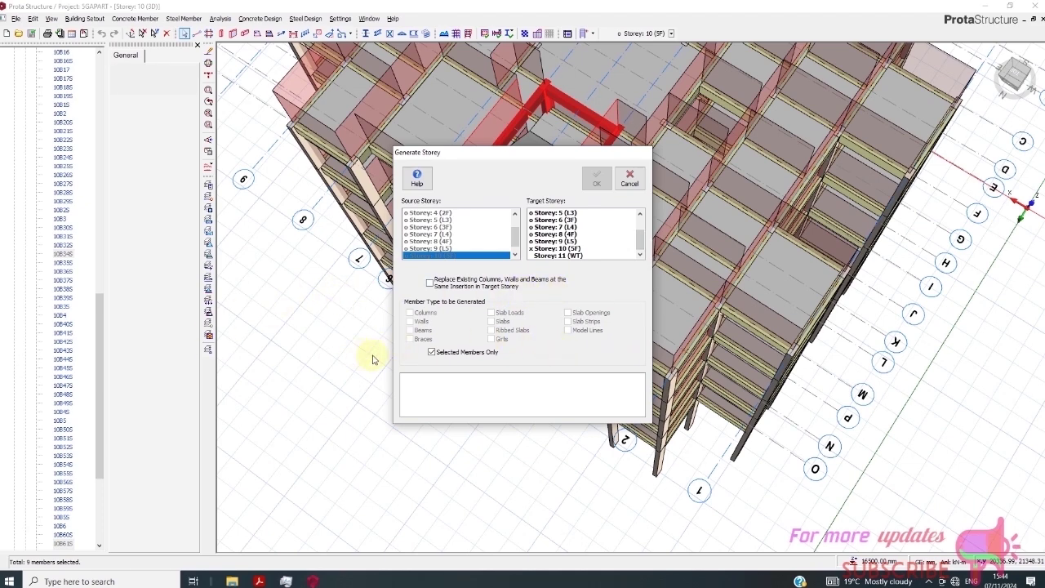
pyautogui.click(562, 257)
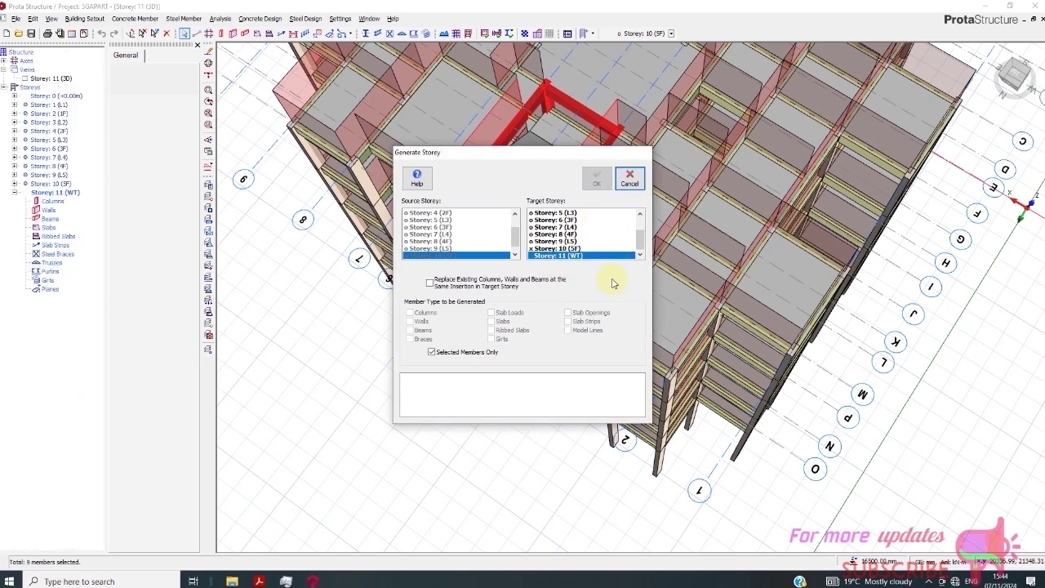
pyautogui.click(630, 178)
pyautogui.click(1013, 78)
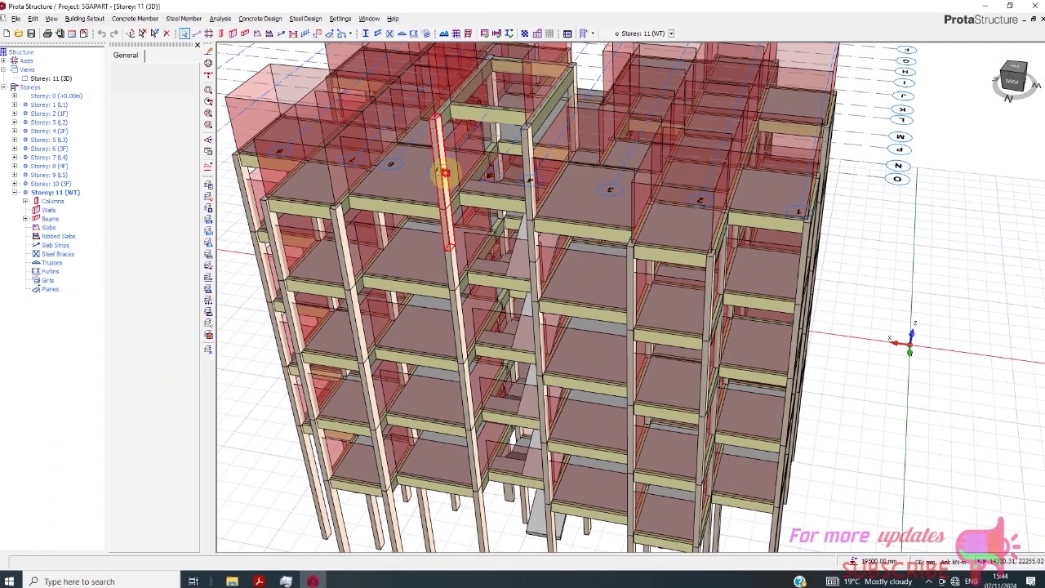
# Select the four Storey 11 (WT) columns at the corners of the stairwell frame.
pyautogui.click(445, 173)
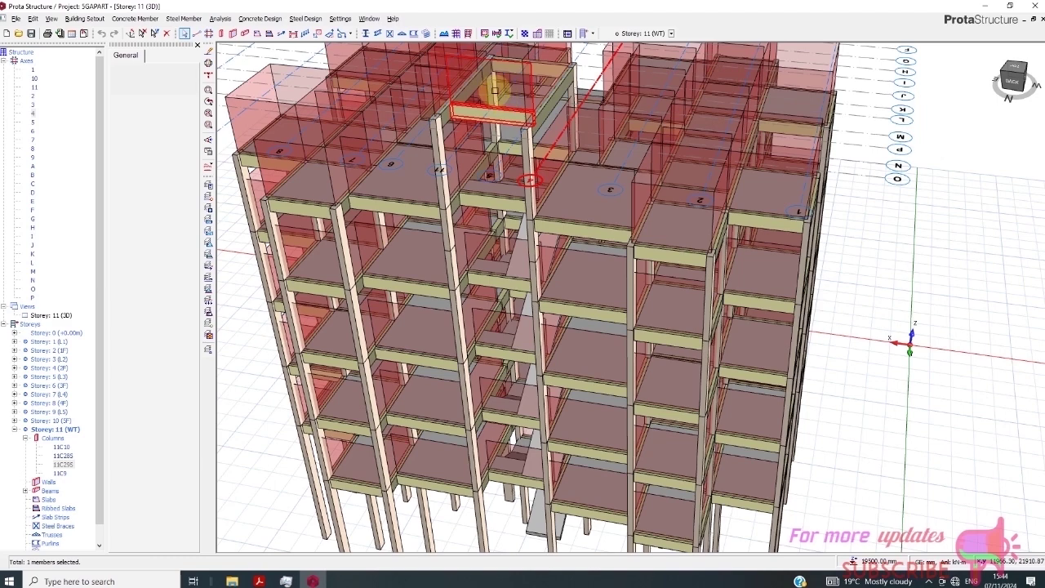
pyautogui.click(441, 164)
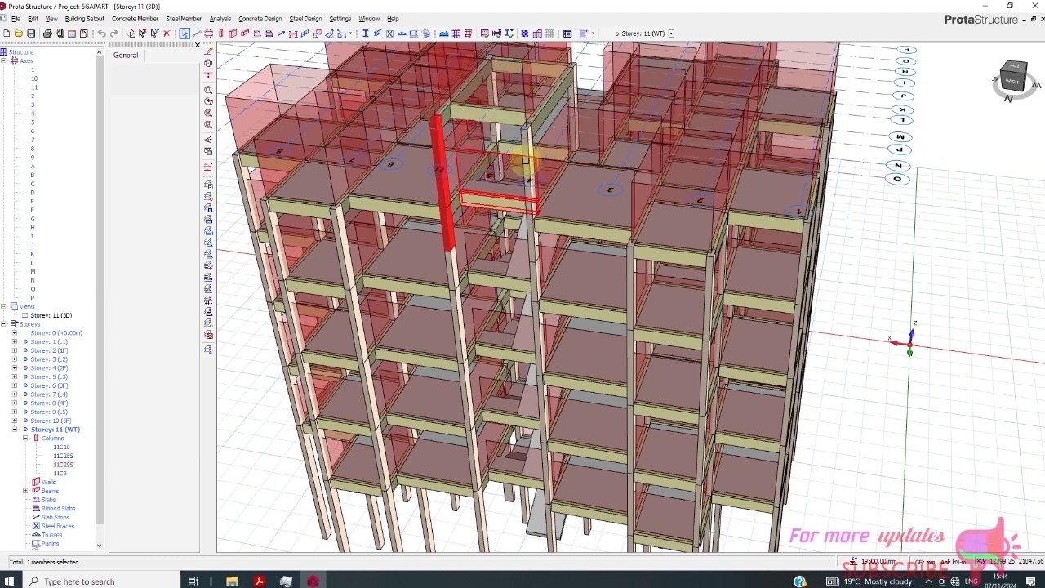
pyautogui.click(533, 143)
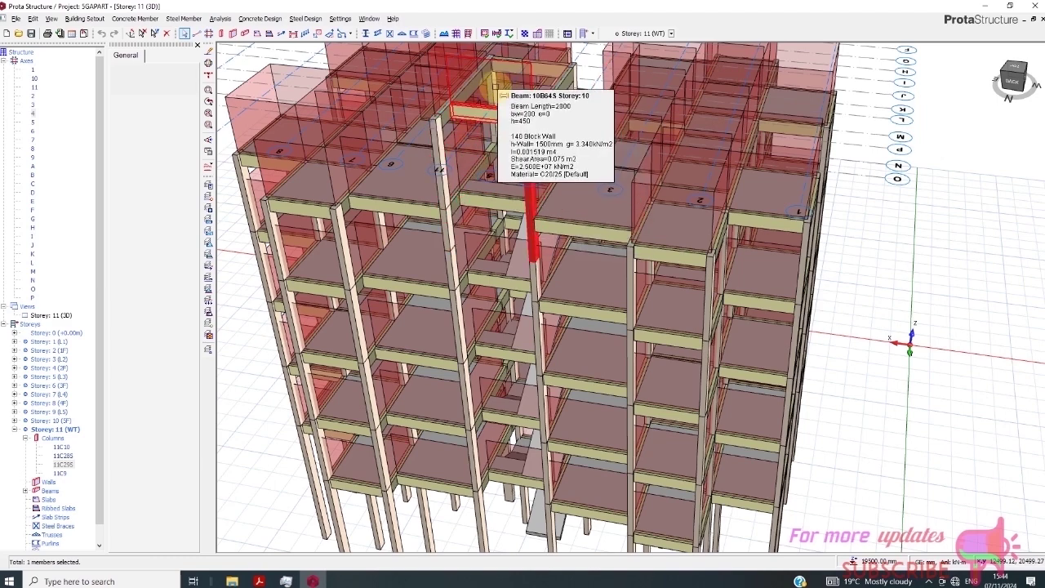
pyautogui.scroll(2, 464, 154)
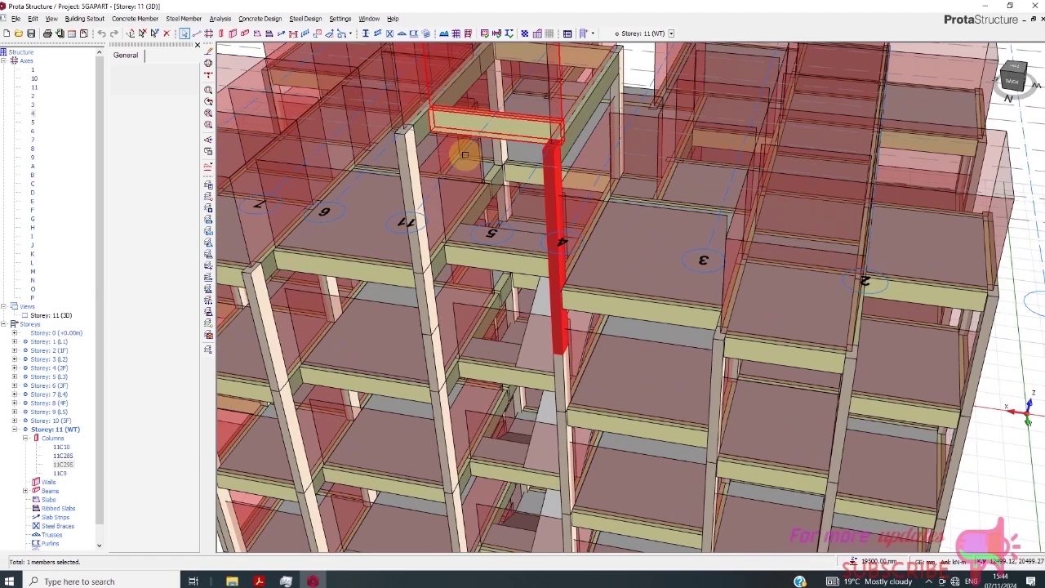
pyautogui.click(414, 193)
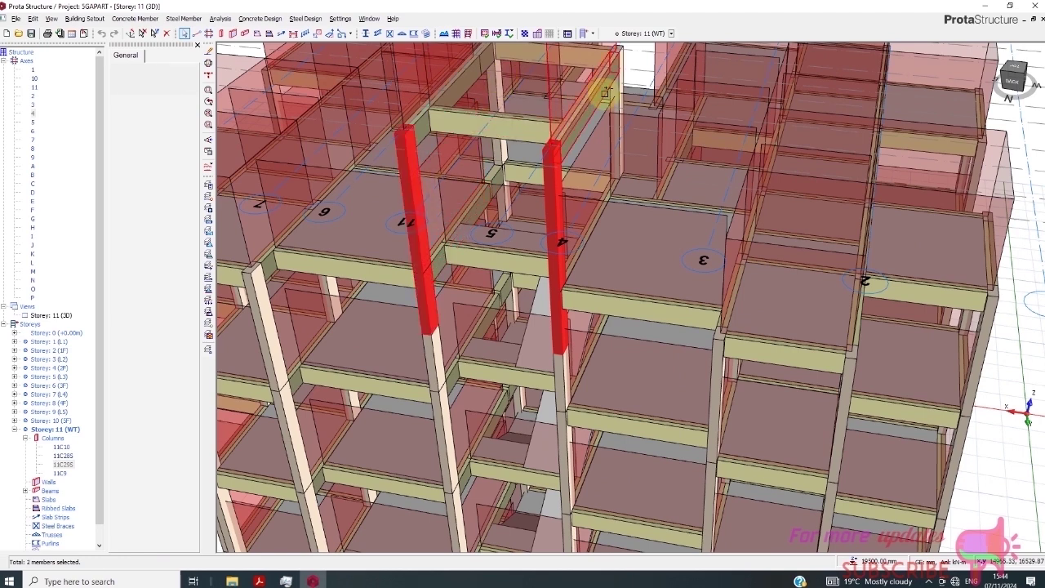
pyautogui.click(603, 120)
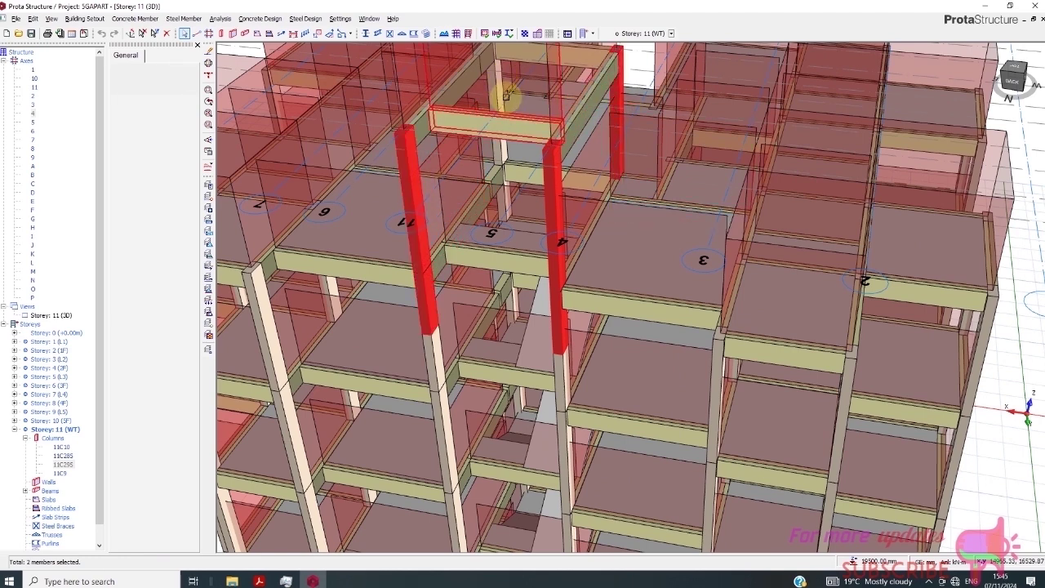
pyautogui.click(504, 152)
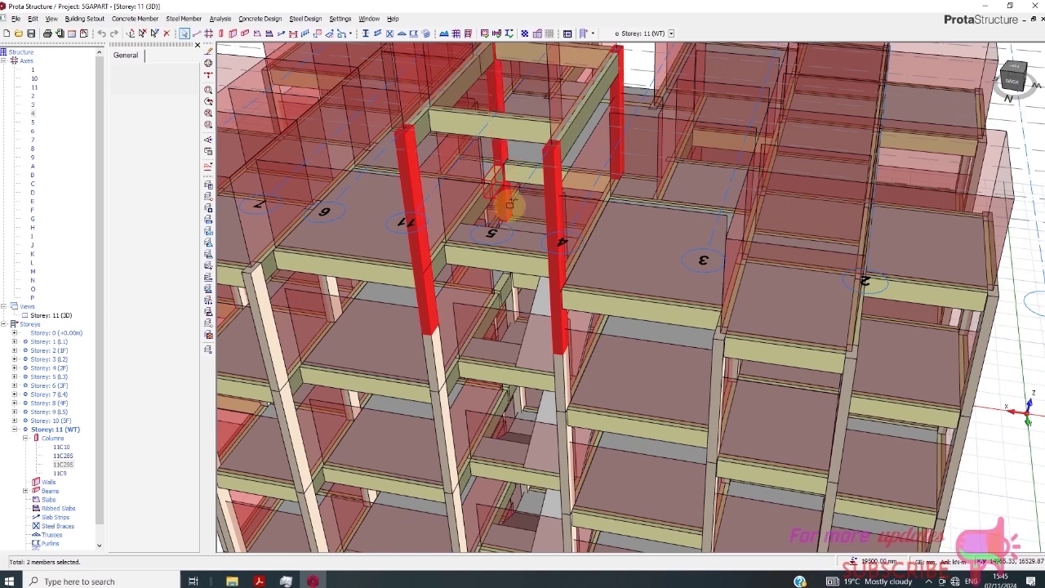
pyautogui.scroll(-5, 490, 176)
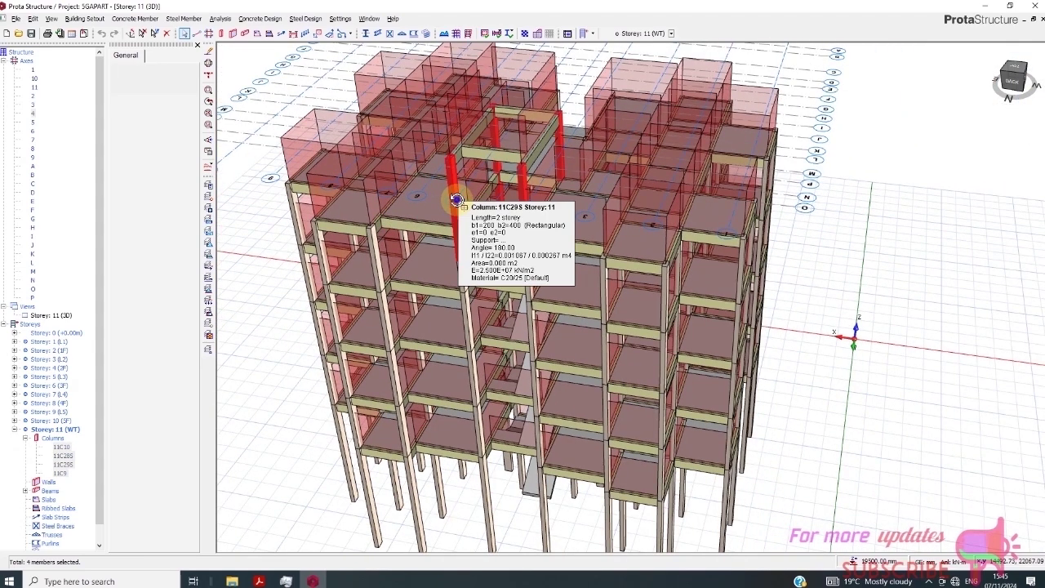
# Set the storey length of all four selected Storey 11 columns to 1 in the Column Table.
pyautogui.rightClick(456, 199)
pyautogui.click(508, 282)
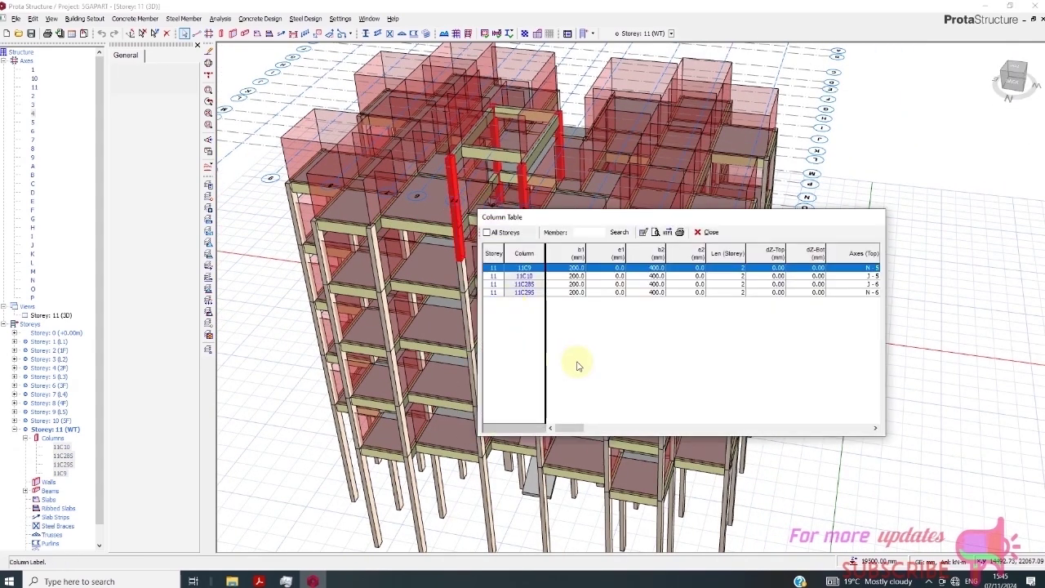
pyautogui.click(729, 253)
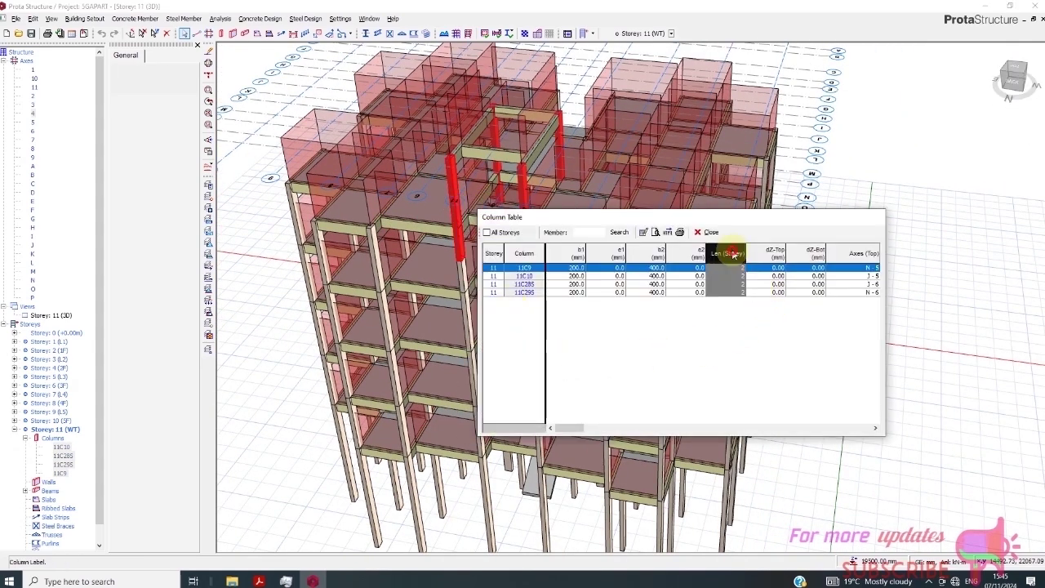
pyautogui.click(644, 233)
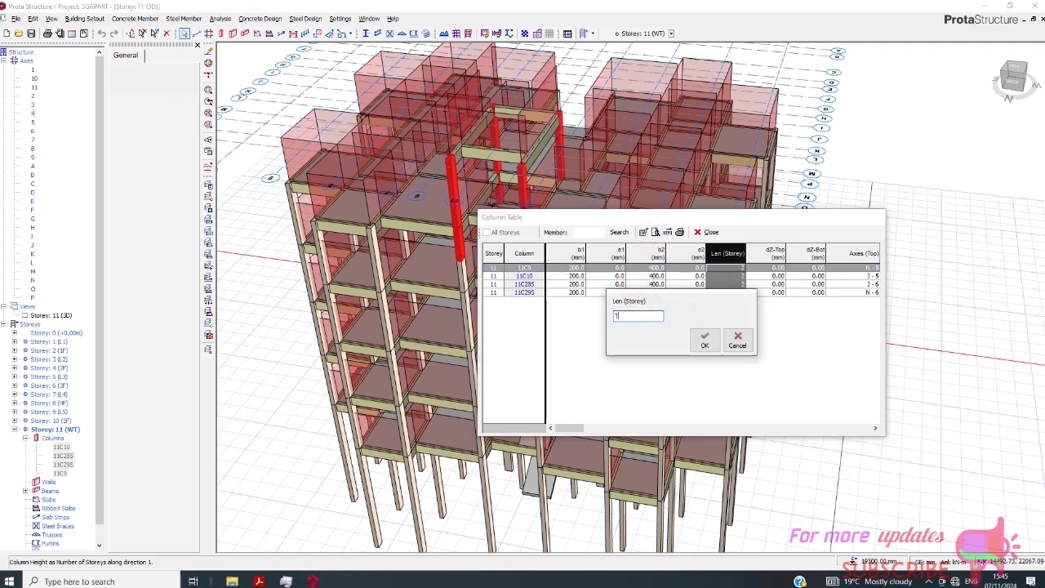
pyautogui.click(702, 341)
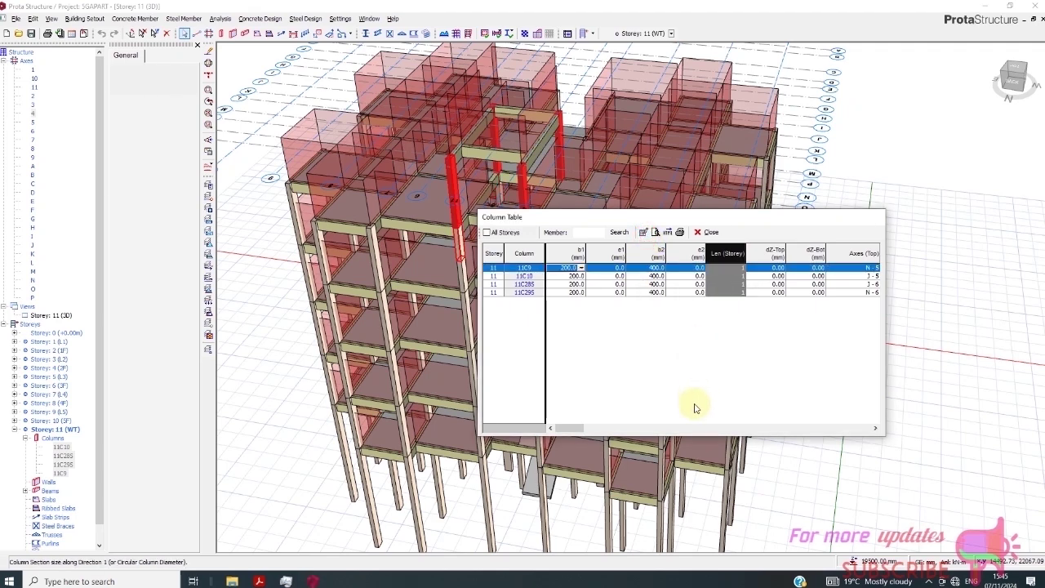
pyautogui.click(707, 232)
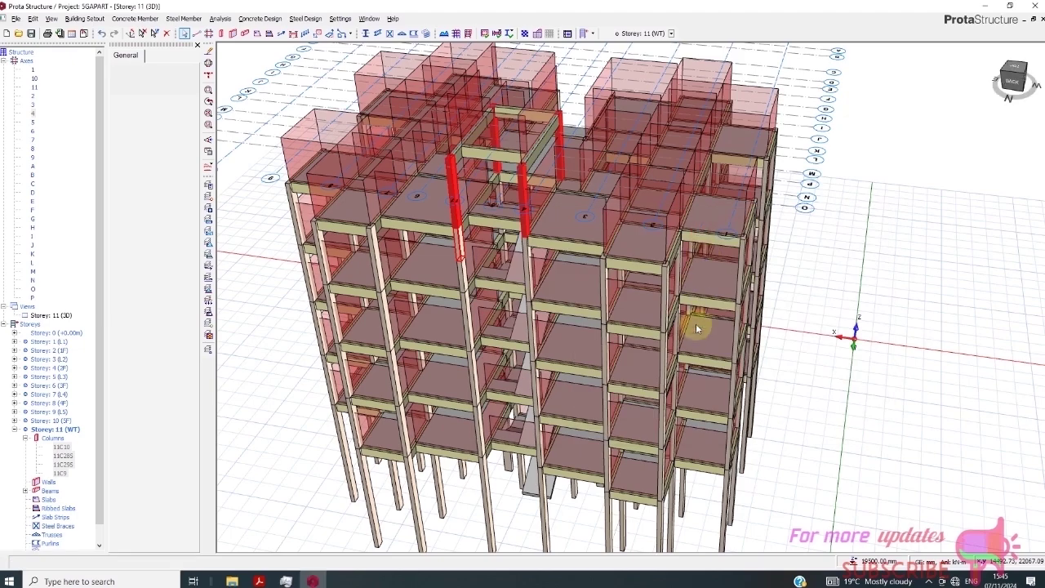
# Run the Building Model Check on all storeys with every check enabled, and close the building analysis.
pyautogui.moveTo(560, 205); pyautogui.dragTo(509, 276, button='middle')
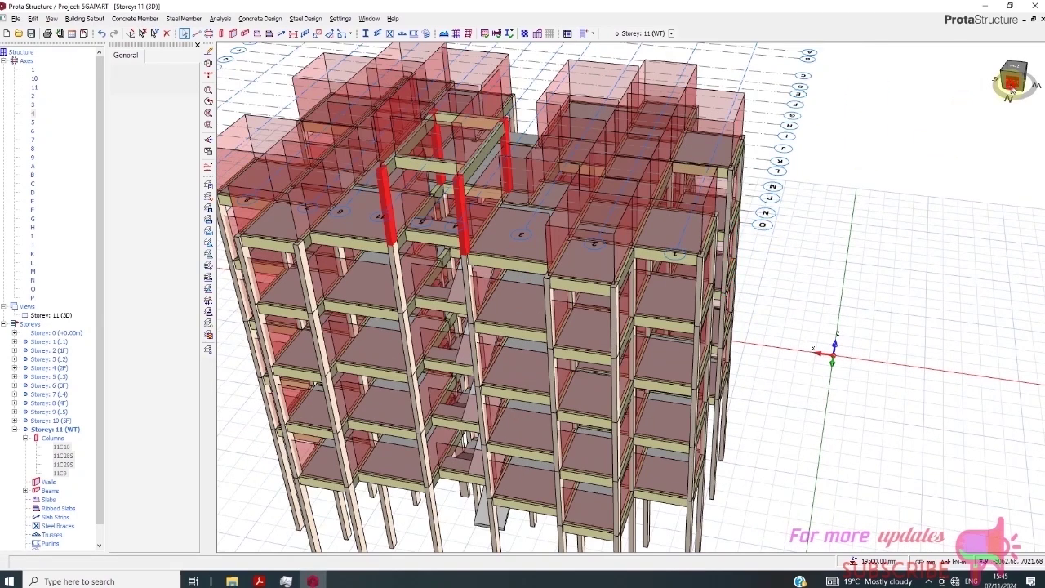
pyautogui.click(1014, 84)
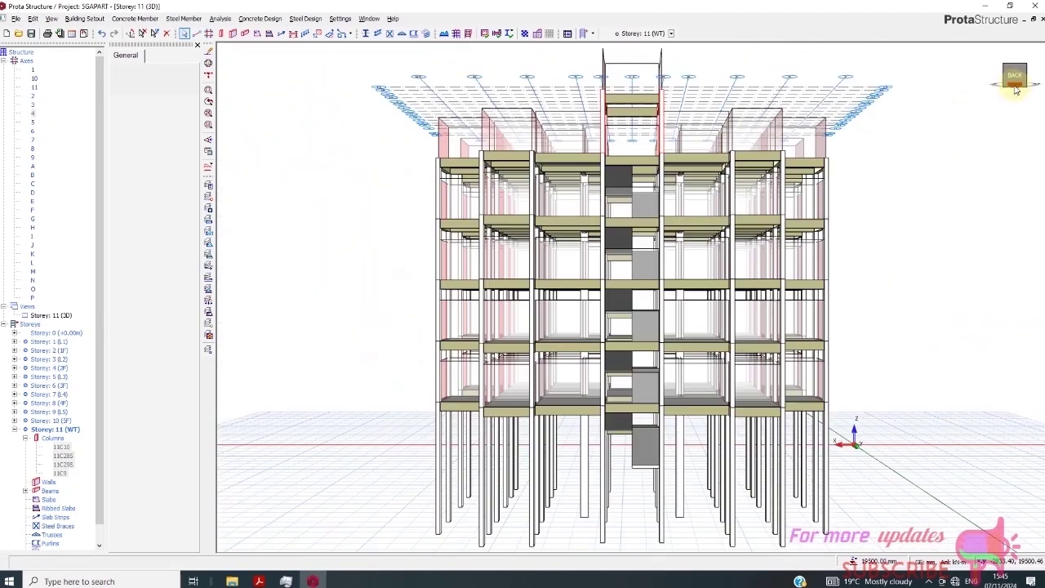
pyautogui.moveTo(1014, 87); pyautogui.dragTo(604, 274)
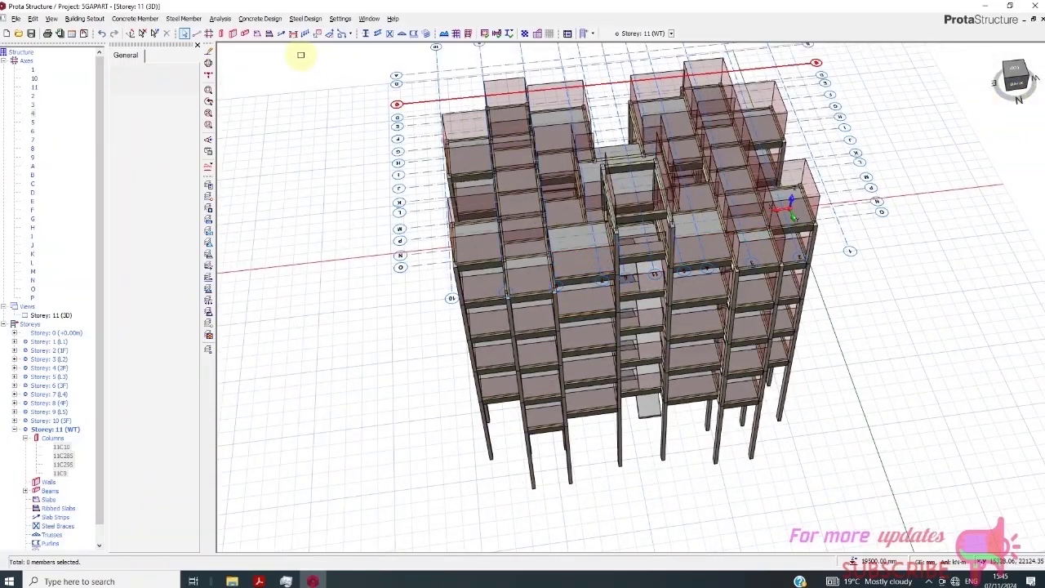
pyautogui.click(219, 18)
pyautogui.click(245, 39)
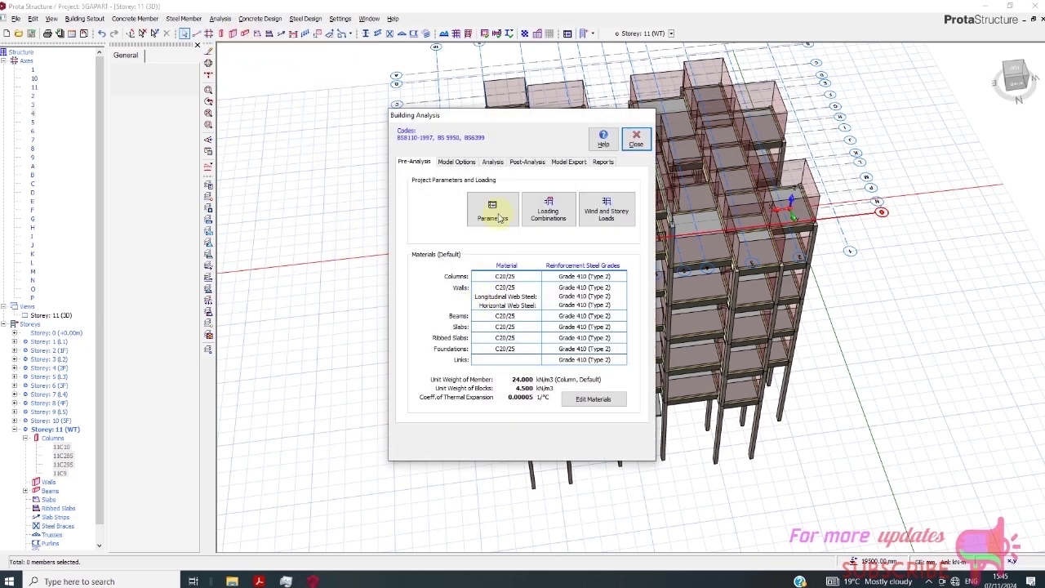
pyautogui.click(493, 162)
pyautogui.click(516, 193)
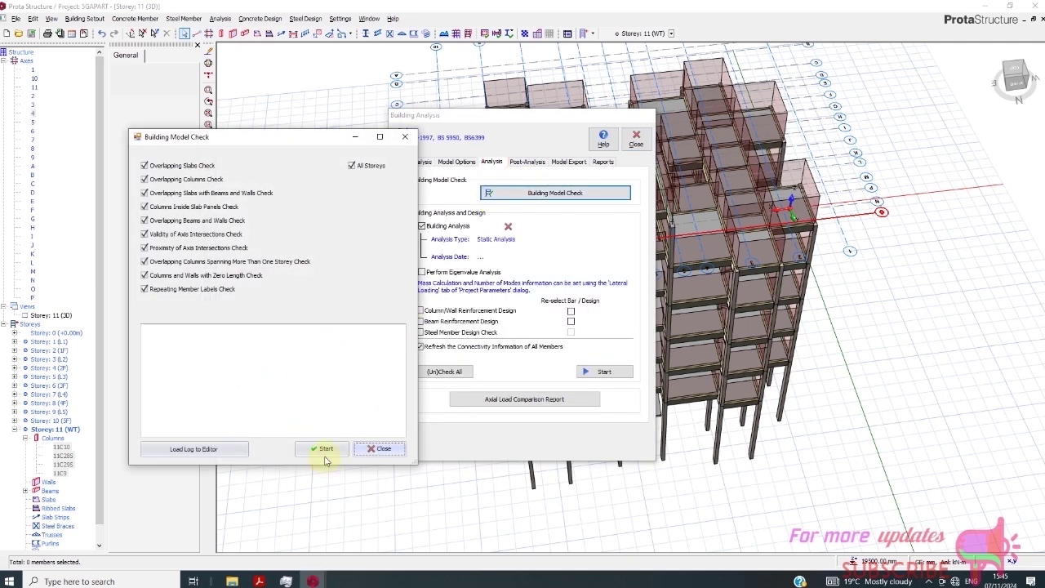
pyautogui.click(325, 449)
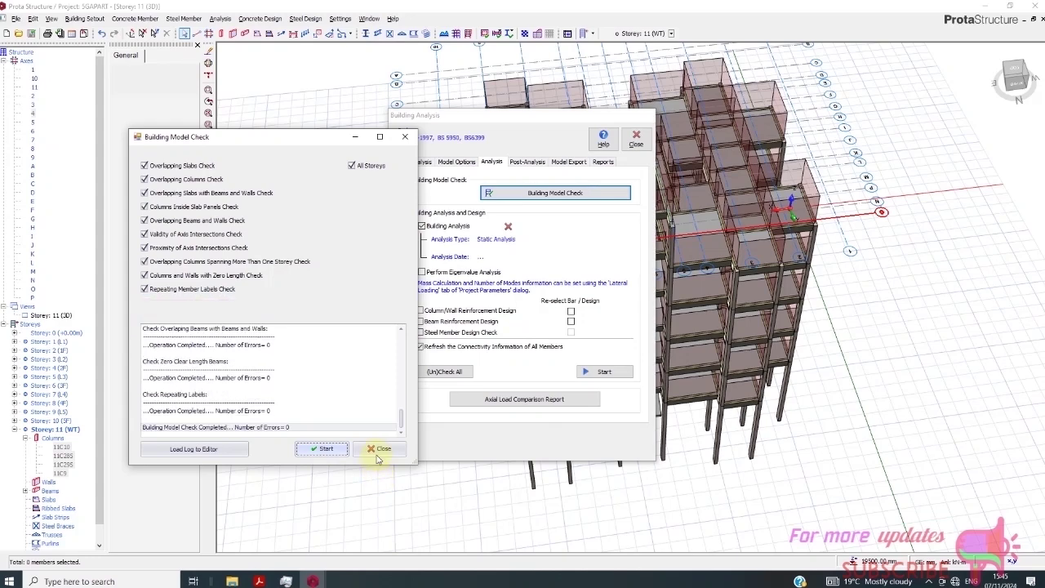
pyautogui.click(379, 451)
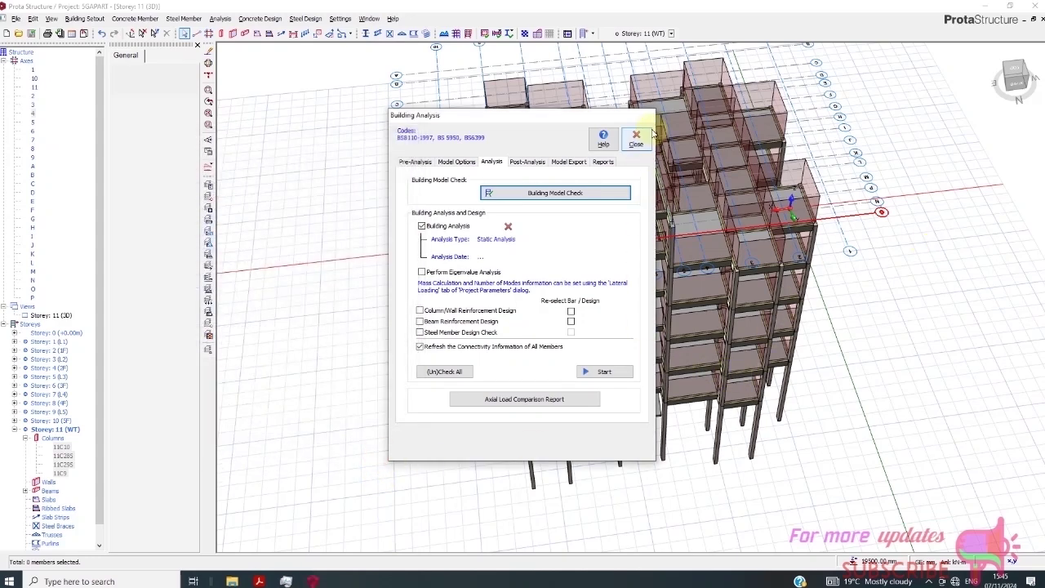
pyautogui.click(636, 138)
# Delete the storey information of Storey 10 (5F), including all its members.
pyautogui.click(85, 18)
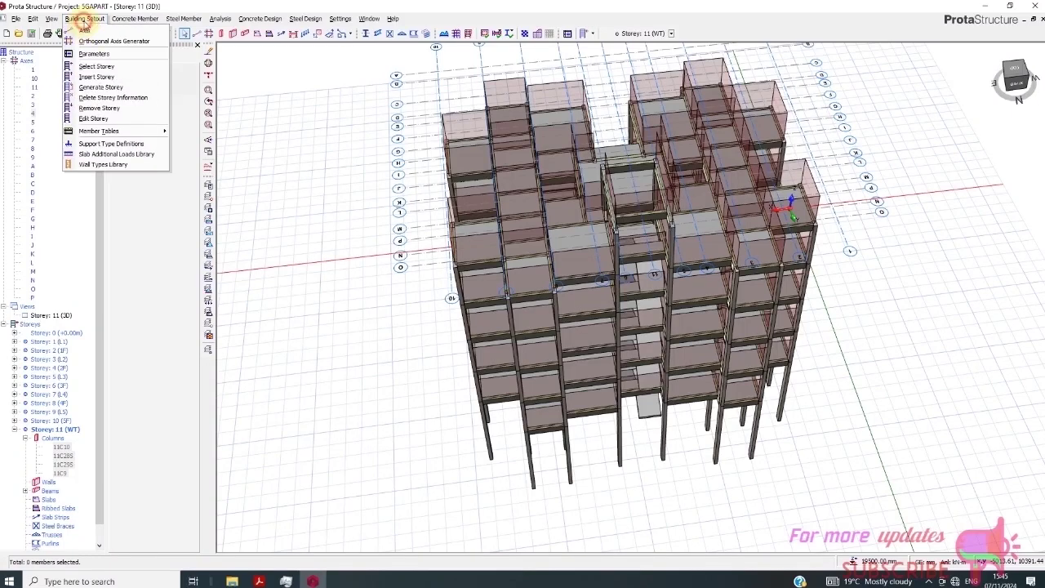
pyautogui.click(99, 99)
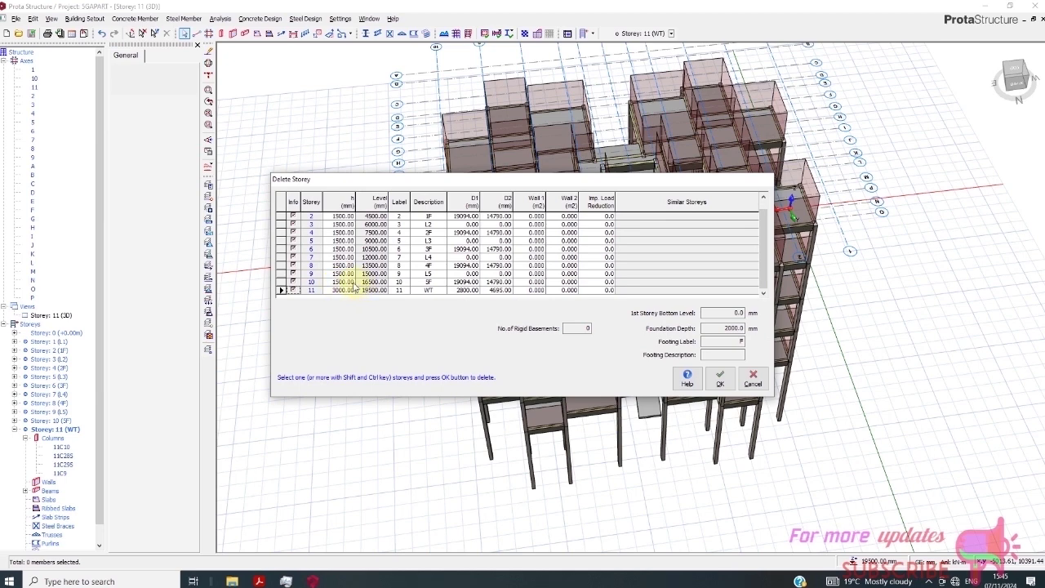
pyautogui.click(283, 281)
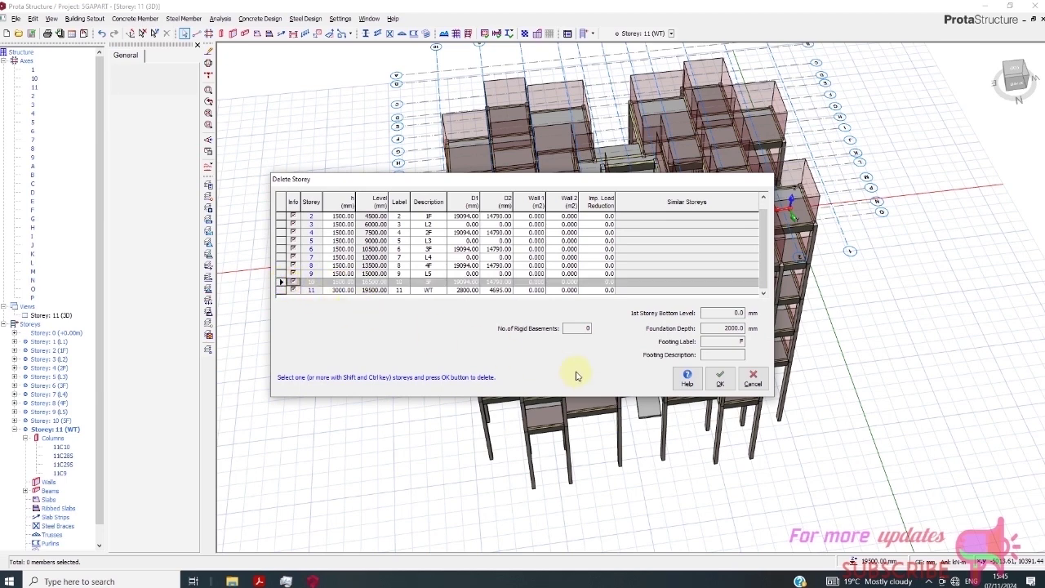
pyautogui.click(718, 384)
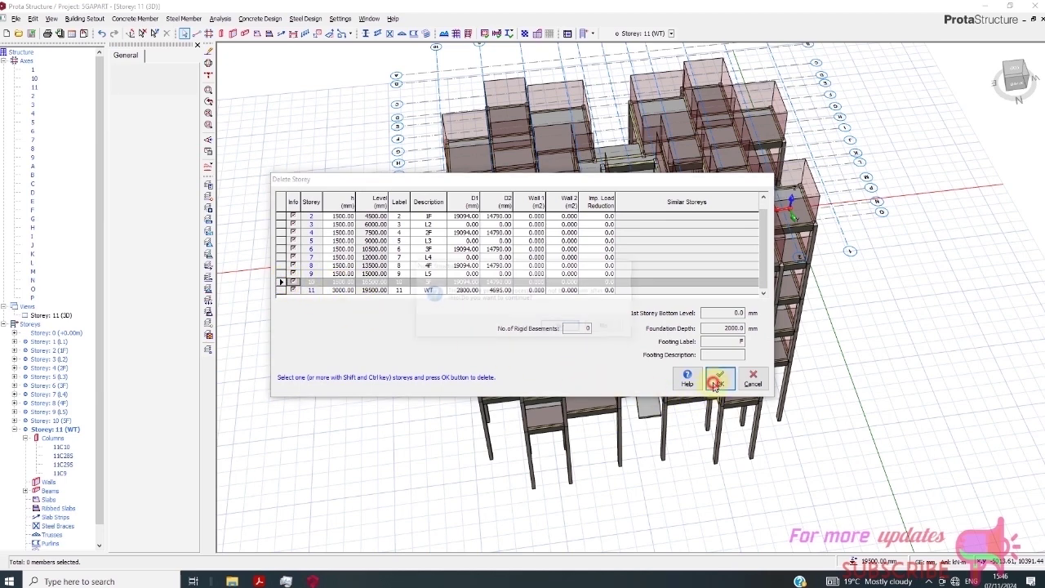
pyautogui.click(564, 327)
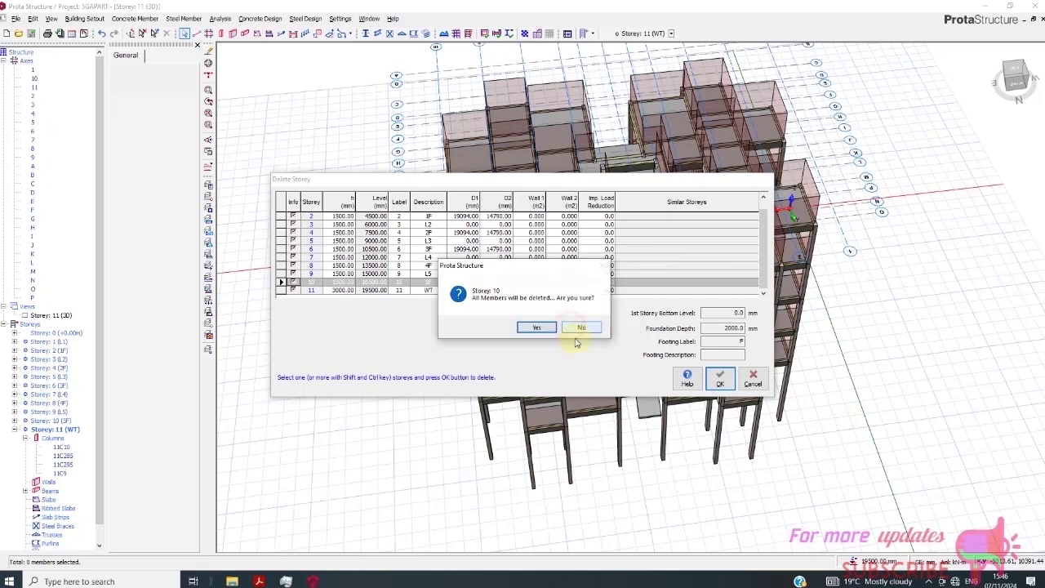
pyautogui.click(539, 326)
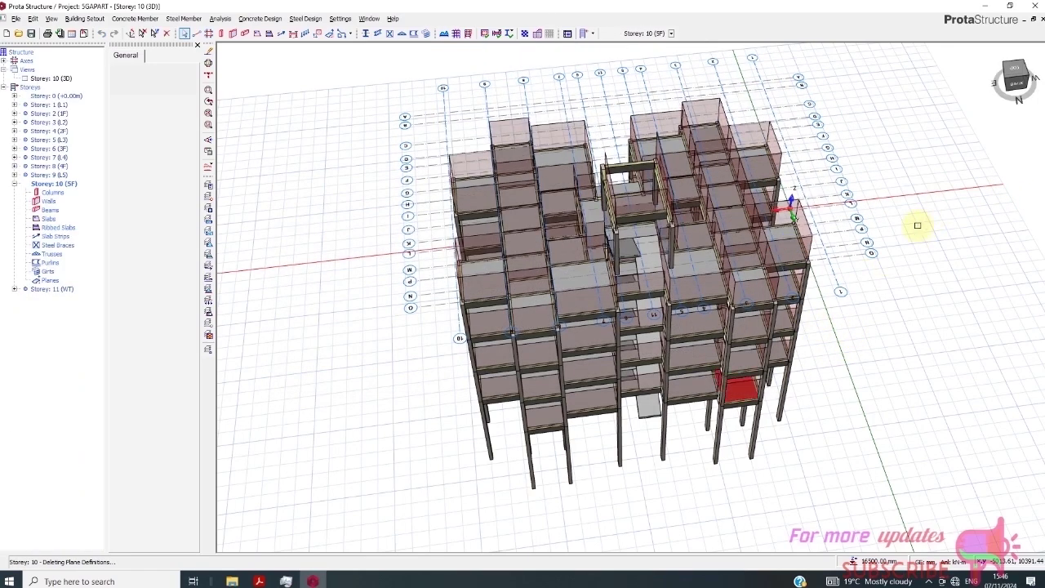
# Make Storey 8 (4F) the active storey.
pyautogui.click(1016, 82)
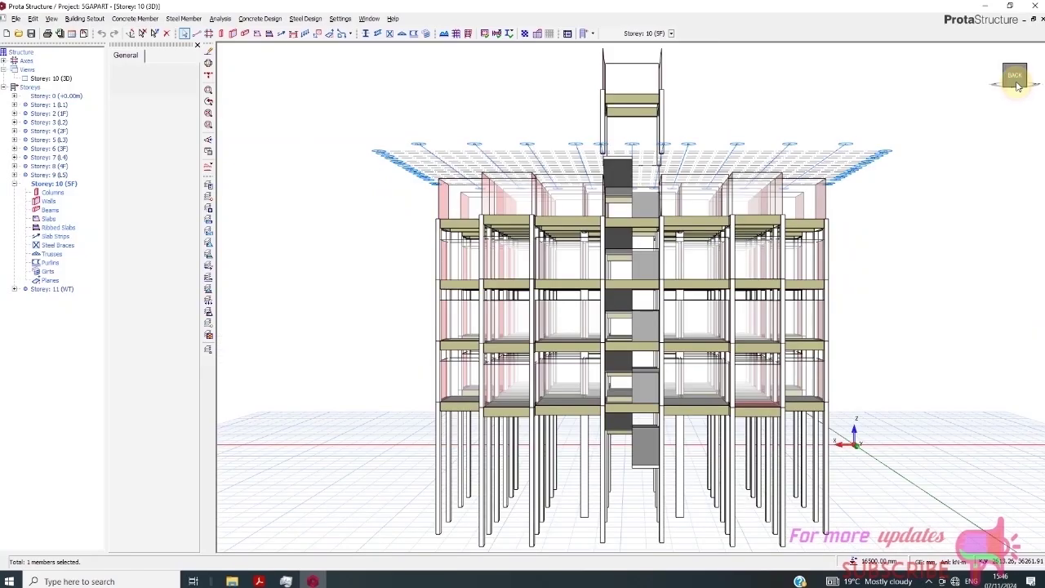
pyautogui.moveTo(1017, 89); pyautogui.dragTo(995, 97)
pyautogui.click(322, 184)
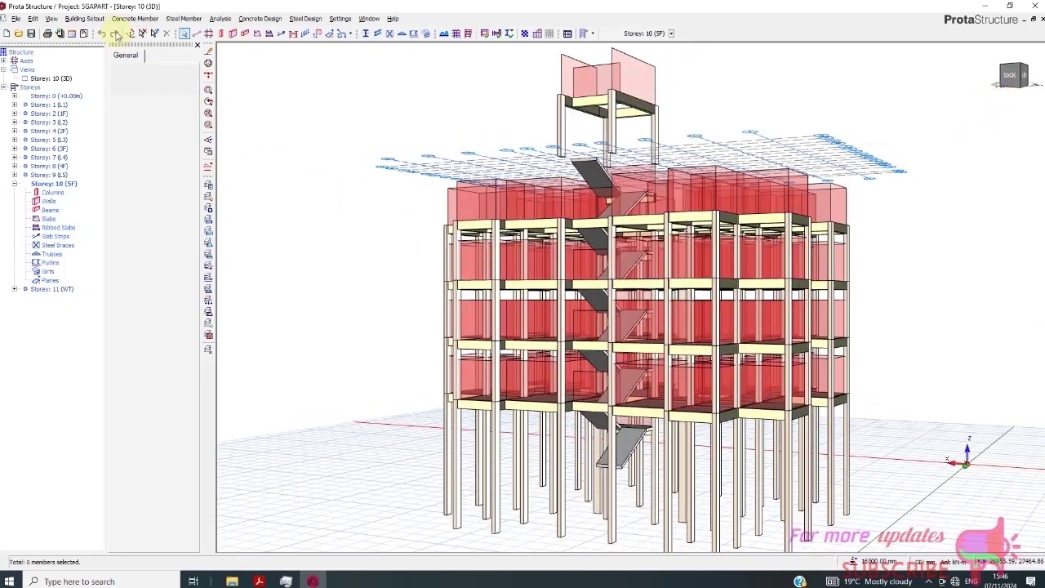
pyautogui.click(84, 18)
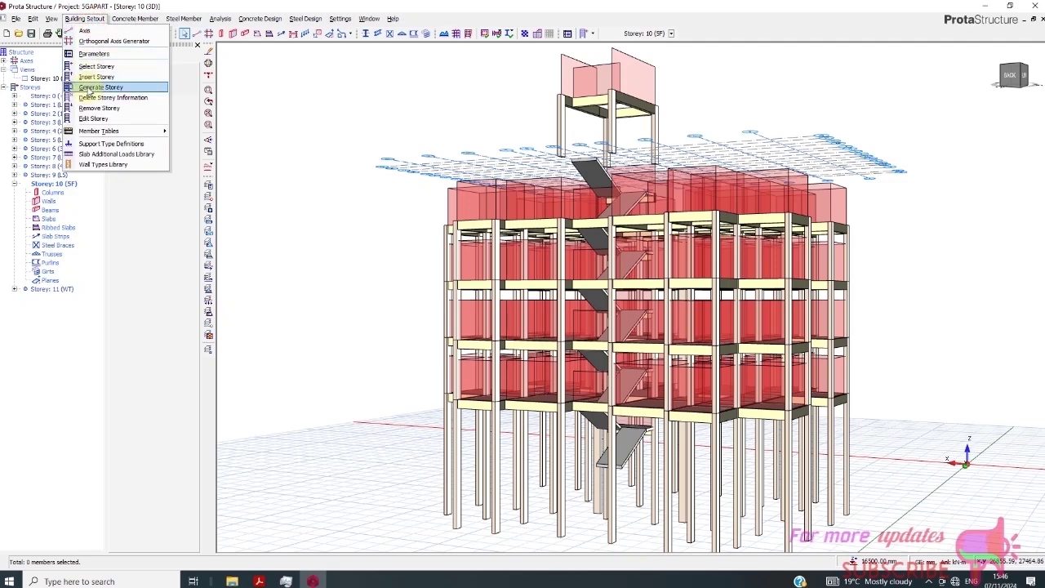
pyautogui.click(287, 229)
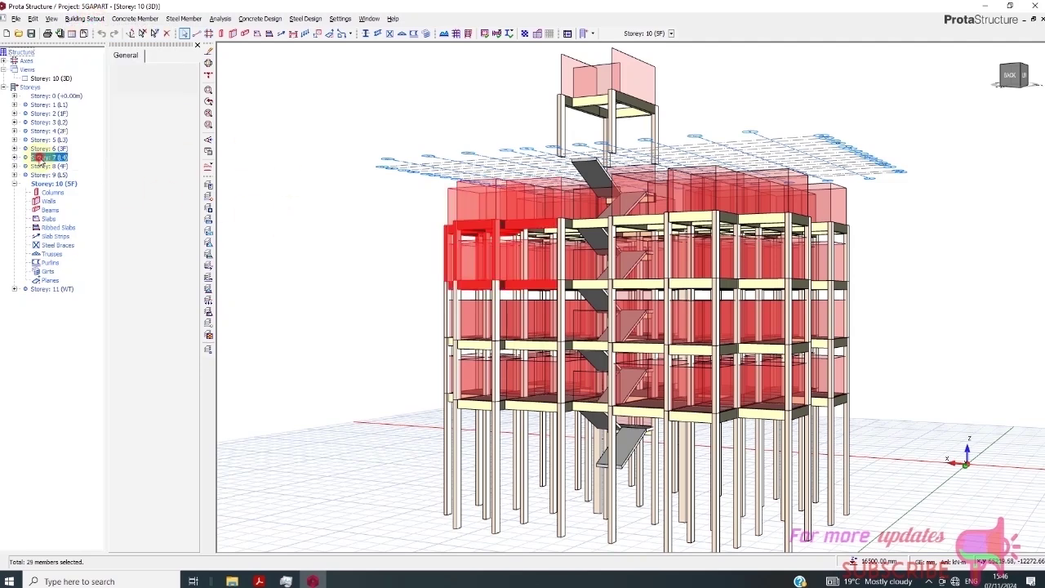
pyautogui.doubleClick(38, 158)
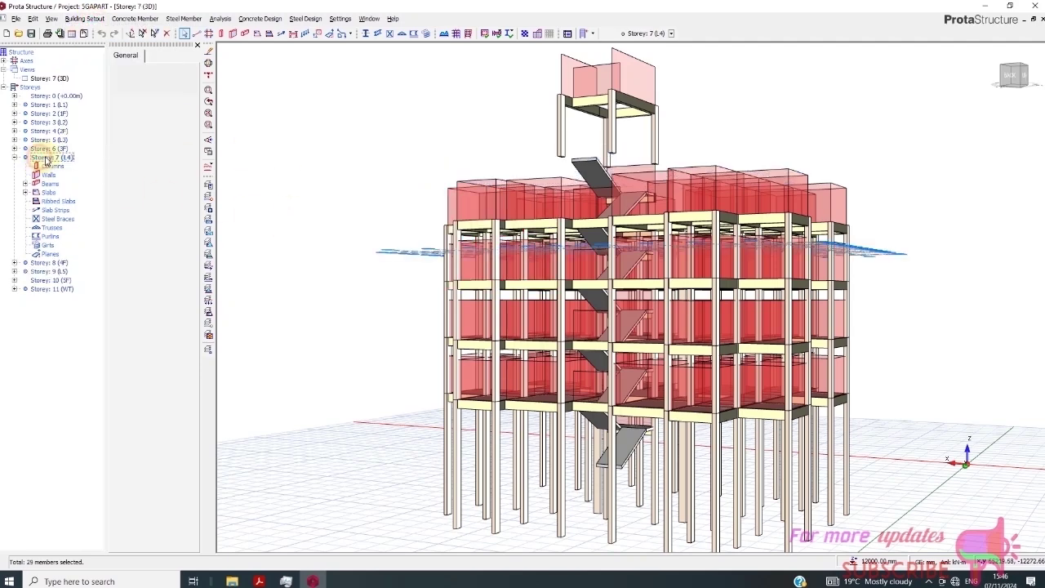
pyautogui.doubleClick(54, 263)
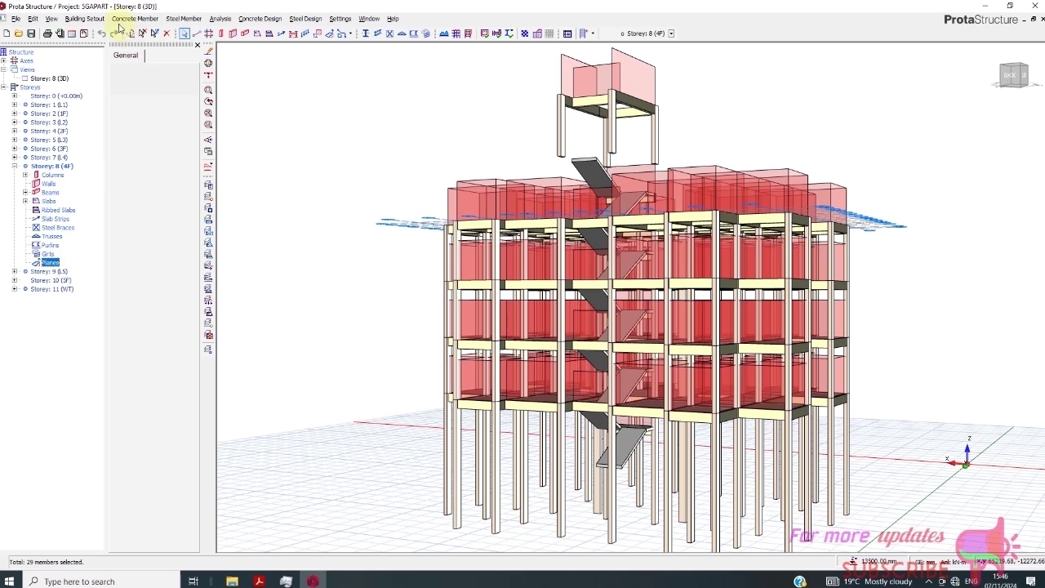
# Generate Storey 10 (5F) from Storey 8 (4F) with all member types included.
pyautogui.click(84, 18)
pyautogui.click(102, 86)
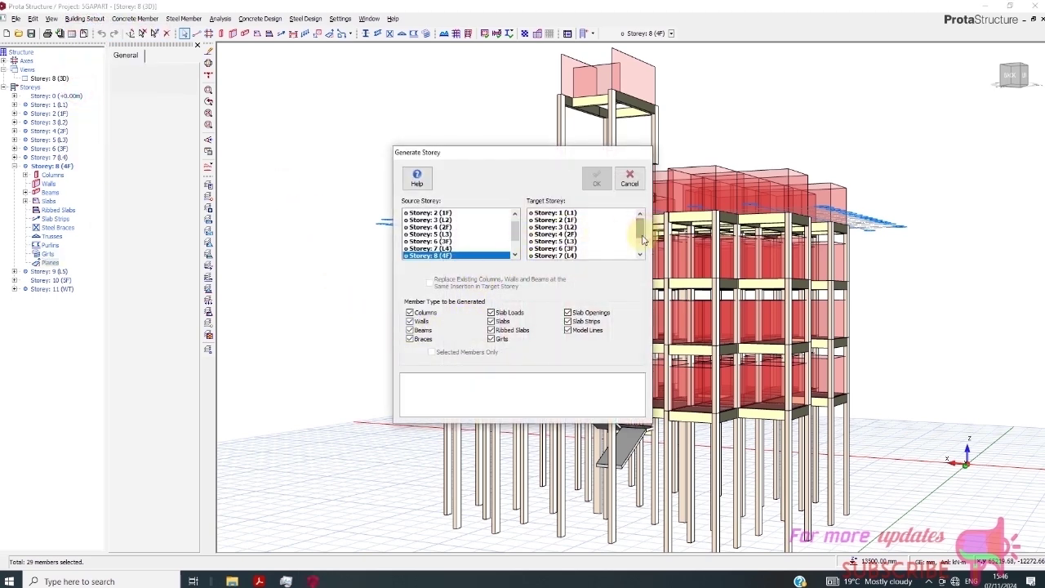
pyautogui.moveTo(641, 237); pyautogui.dragTo(643, 247)
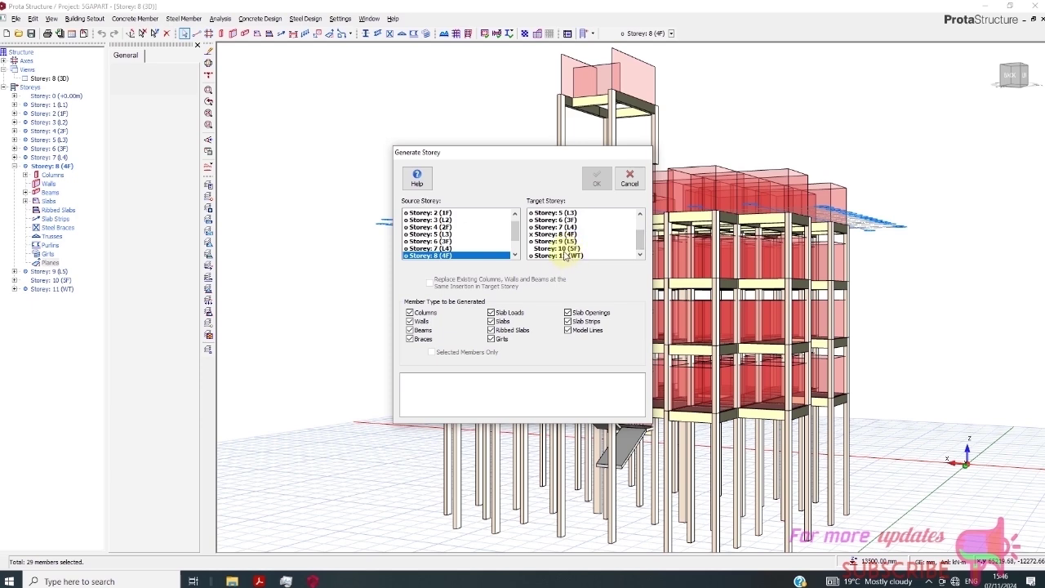
pyautogui.click(564, 248)
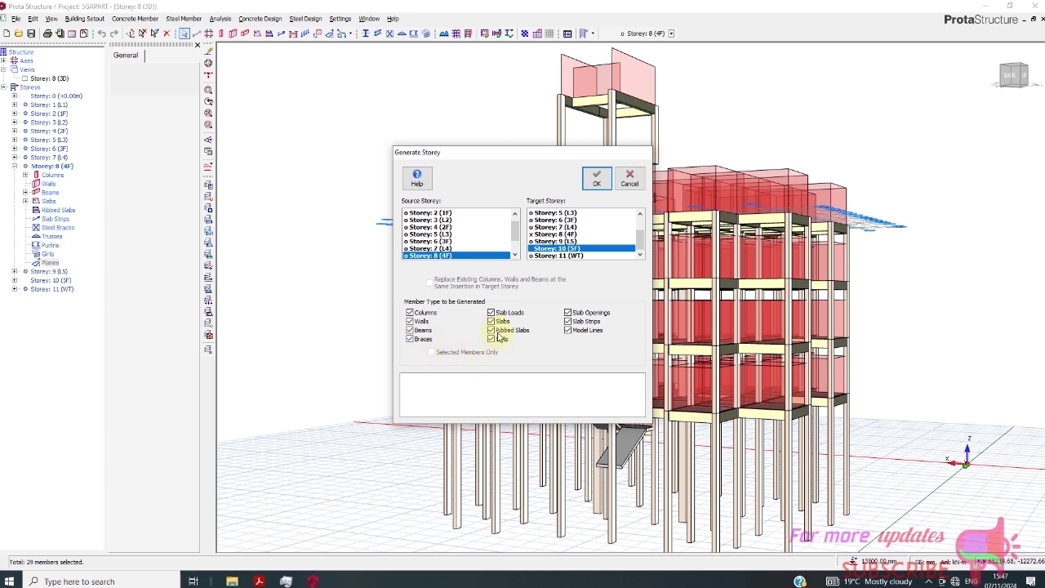
pyautogui.scroll(-3, 517, 249)
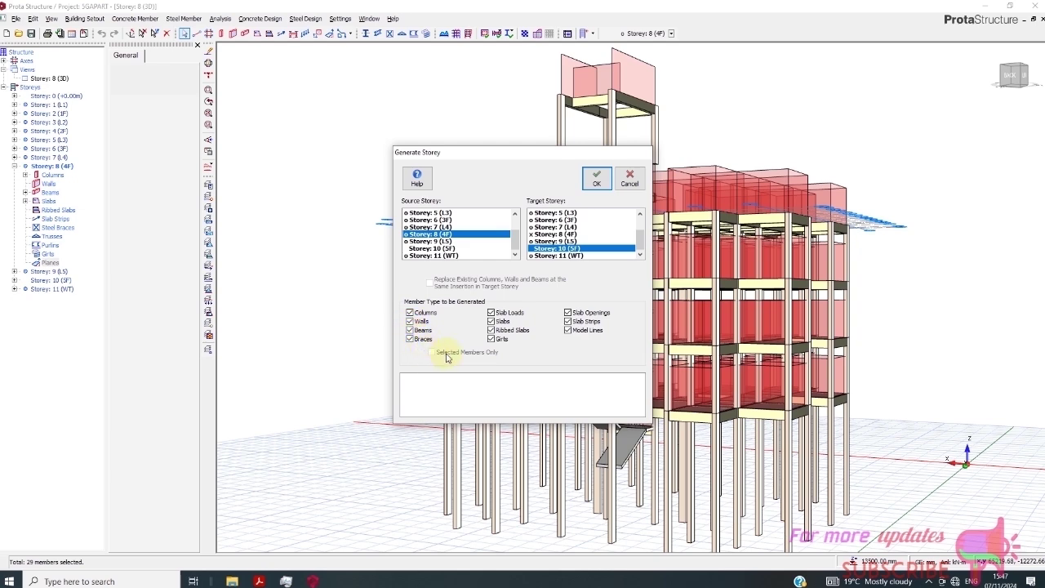
pyautogui.click(597, 181)
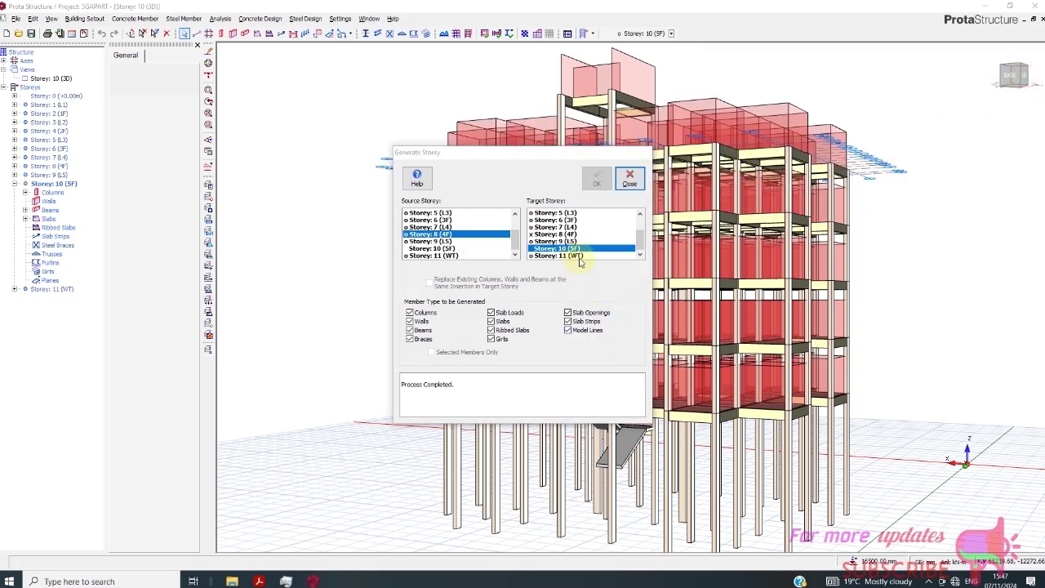
pyautogui.click(629, 188)
# Select the Storey 10 members as seen from the back of the building and delete their beam wall loads.
pyautogui.moveTo(1014, 84); pyautogui.dragTo(1020, 91)
pyautogui.click(1020, 90)
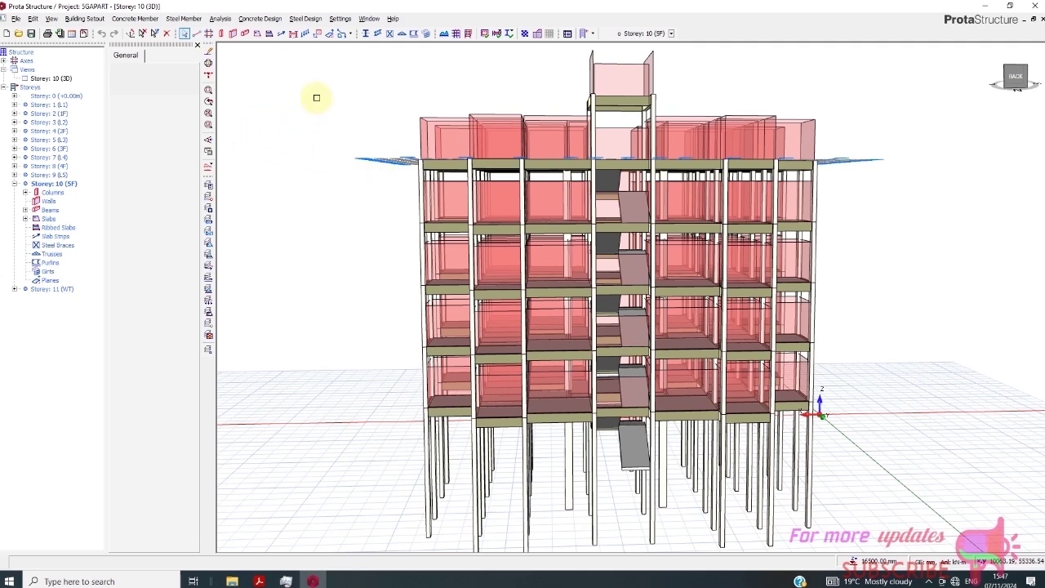
pyautogui.moveTo(315, 96); pyautogui.dragTo(833, 173)
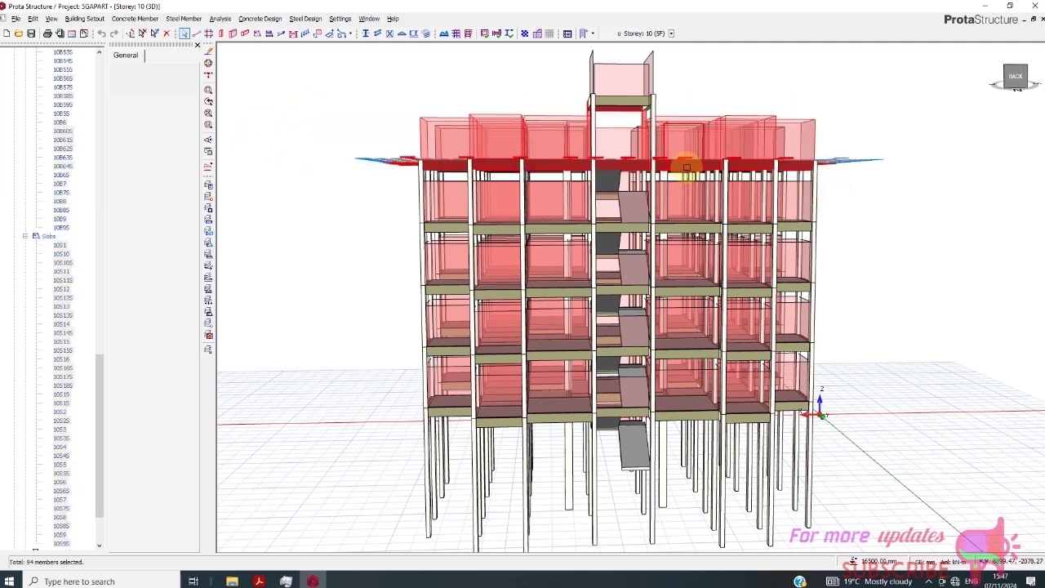
pyautogui.rightClick(691, 162)
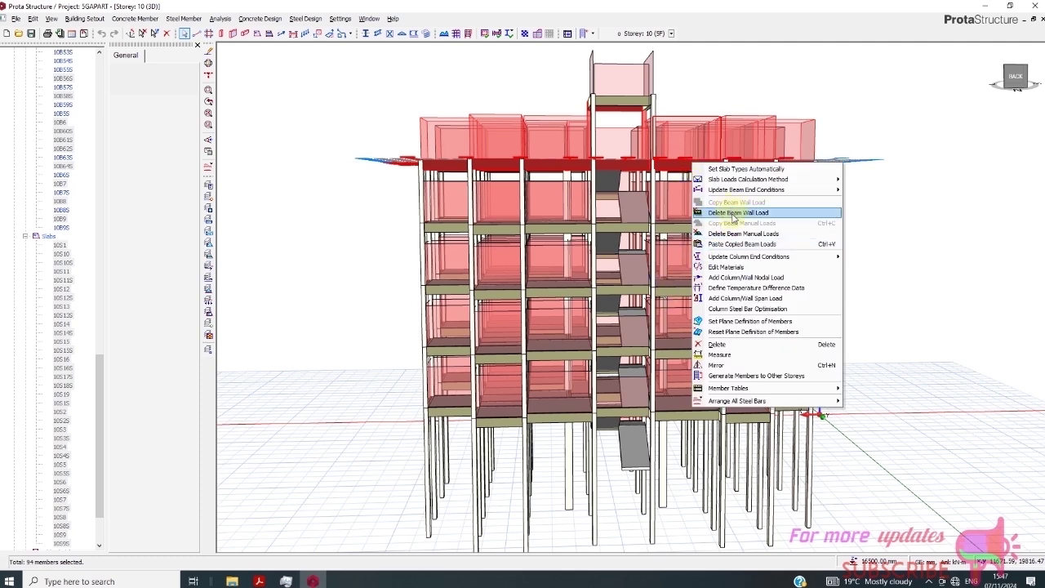
pyautogui.click(734, 213)
pyautogui.click(543, 328)
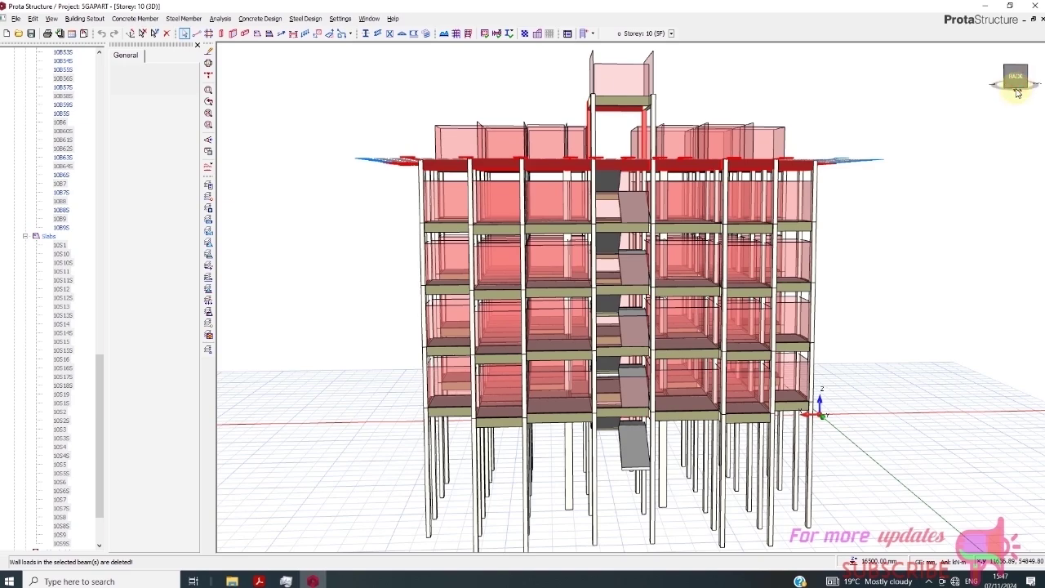
# Select the whole Storey 10 level as seen from the front and delete the remaining beam wall loads.
pyautogui.moveTo(1018, 85); pyautogui.dragTo(954, 84)
pyautogui.press('Escape')
pyautogui.moveTo(310, 104); pyautogui.dragTo(911, 191)
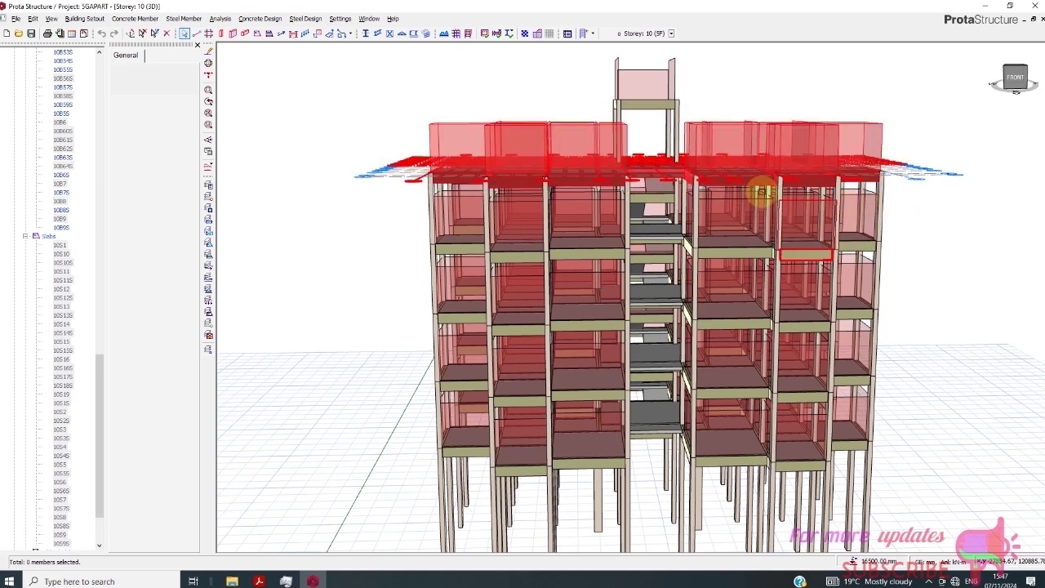
pyautogui.rightClick(755, 181)
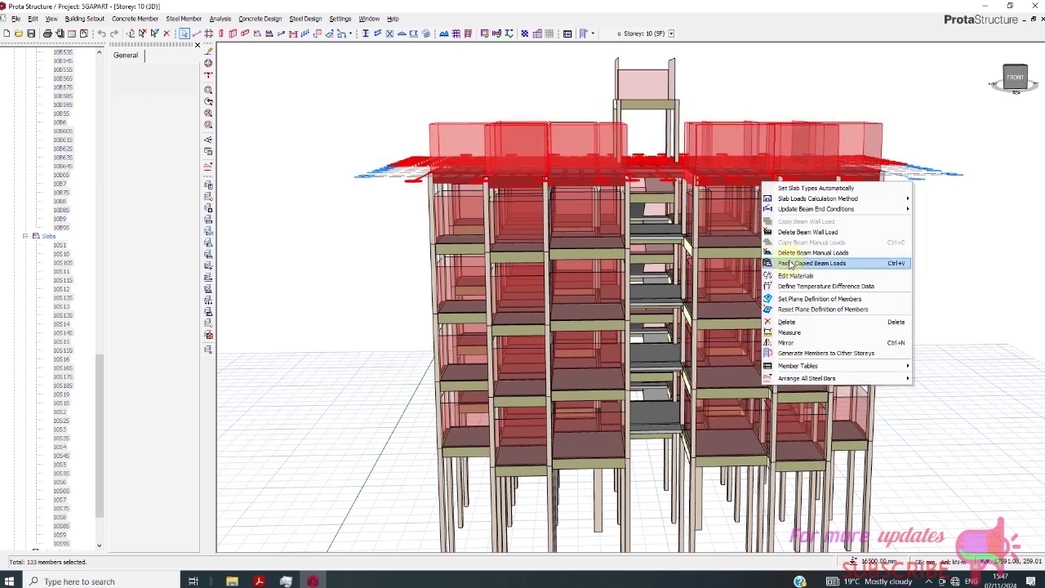
pyautogui.click(807, 232)
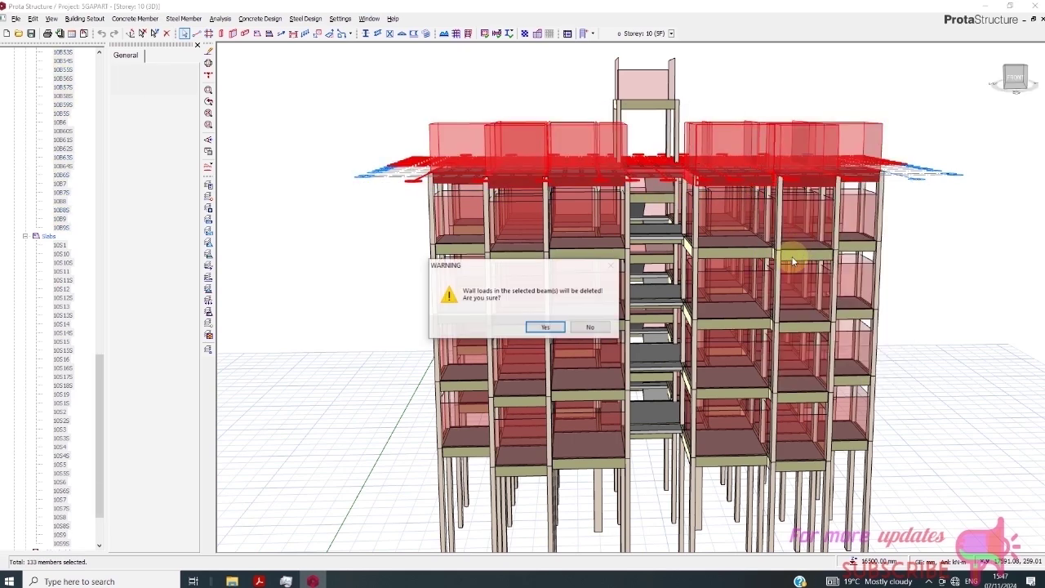
pyautogui.click(544, 328)
# Give the front Storey 10 beam between axes C and E a 140 Block Wall load with a wall height of 1 m.
pyautogui.moveTo(1017, 87); pyautogui.dragTo(988, 95)
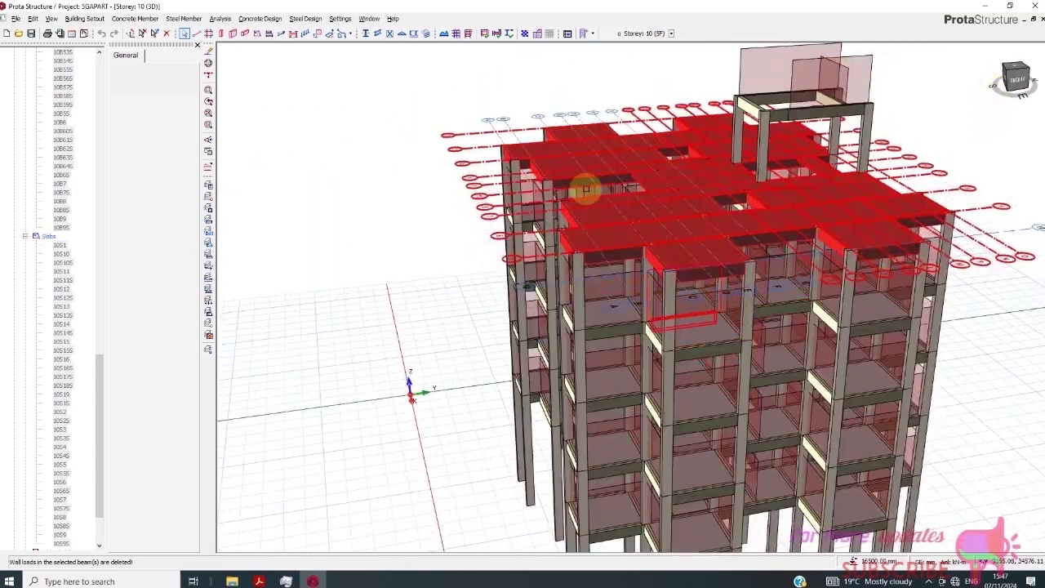
pyautogui.scroll(-2, 433, 223)
pyautogui.click(934, 86)
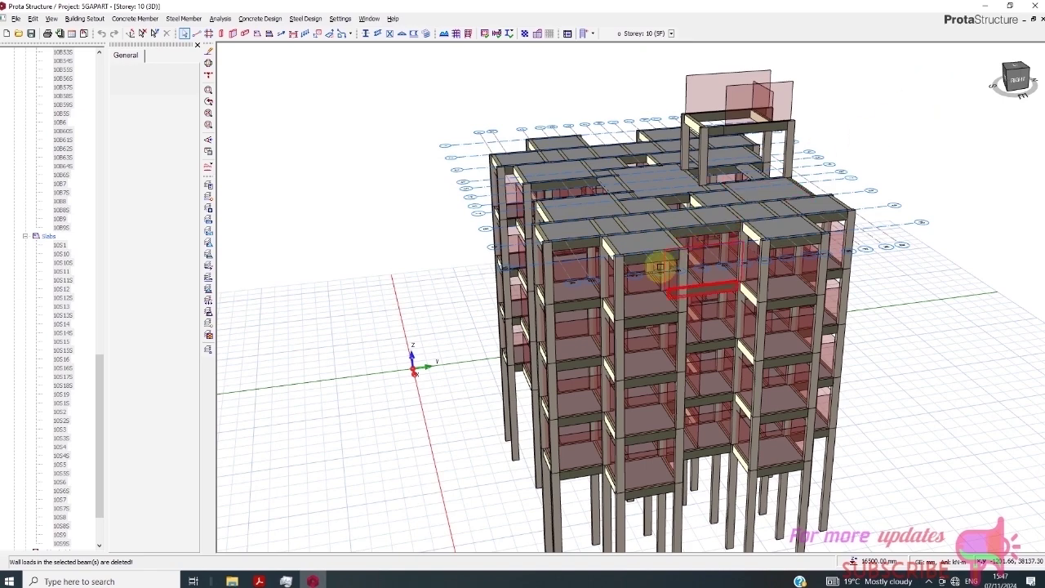
pyautogui.scroll(3, 658, 266)
pyautogui.click(633, 256)
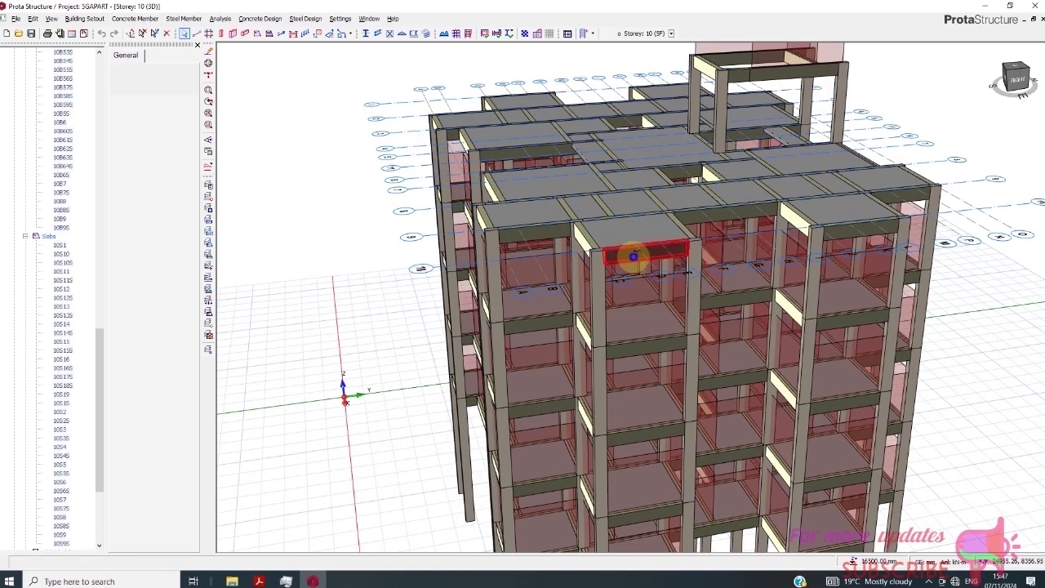
pyautogui.rightClick(634, 258)
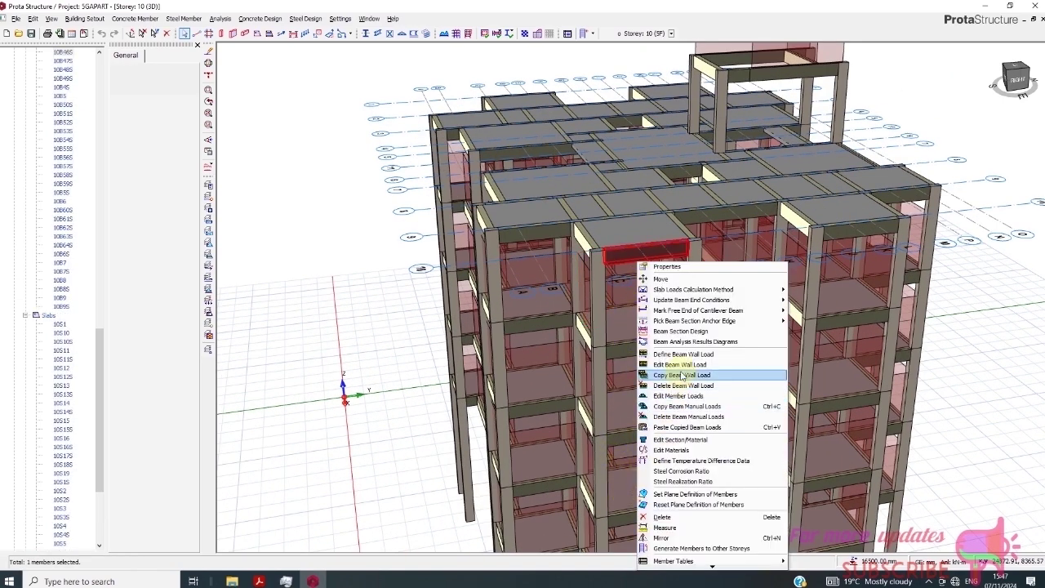
pyautogui.click(679, 364)
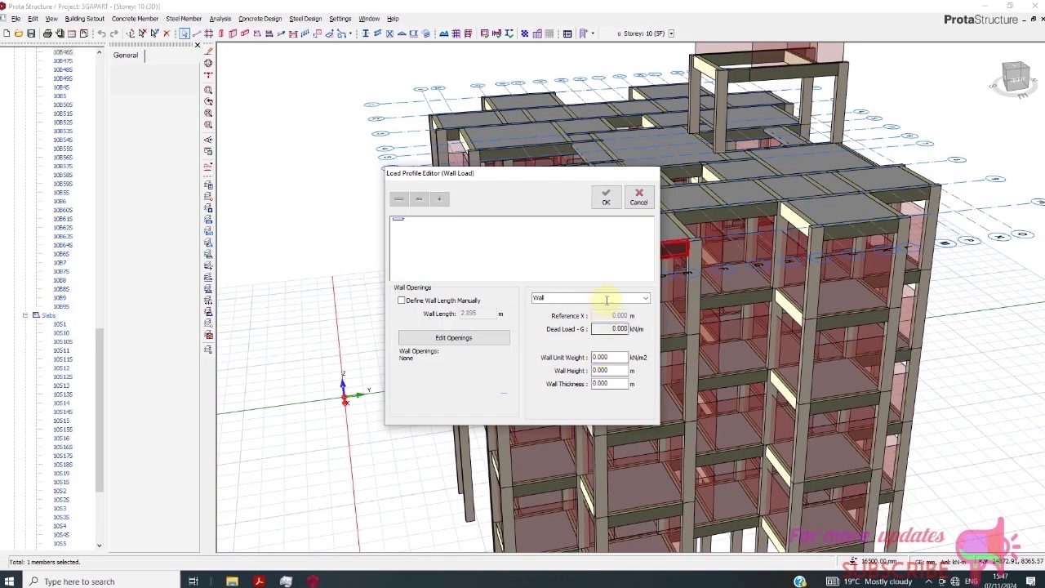
pyautogui.click(639, 299)
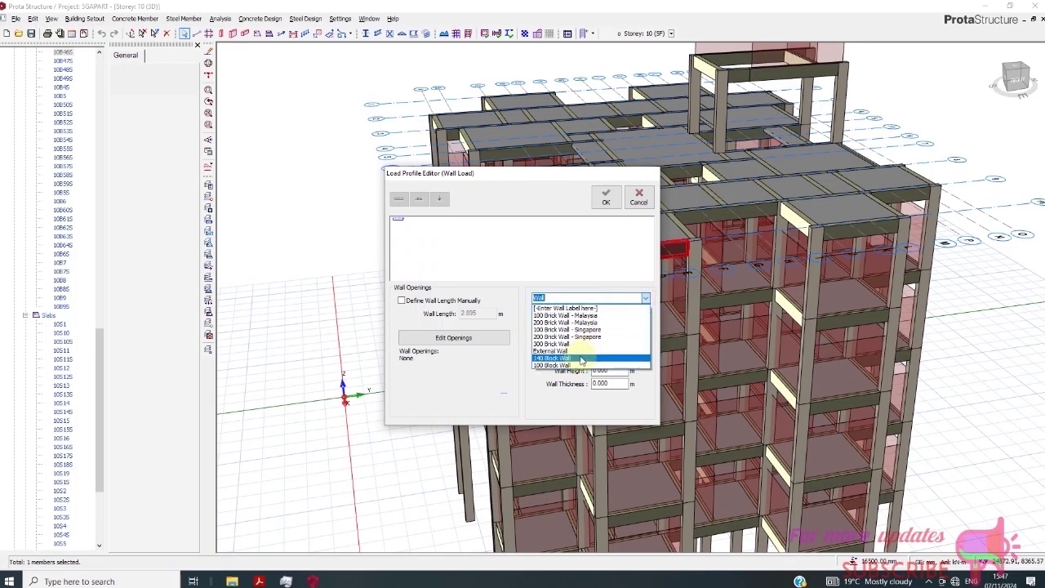
pyautogui.click(596, 333)
pyautogui.doubleClick(612, 372)
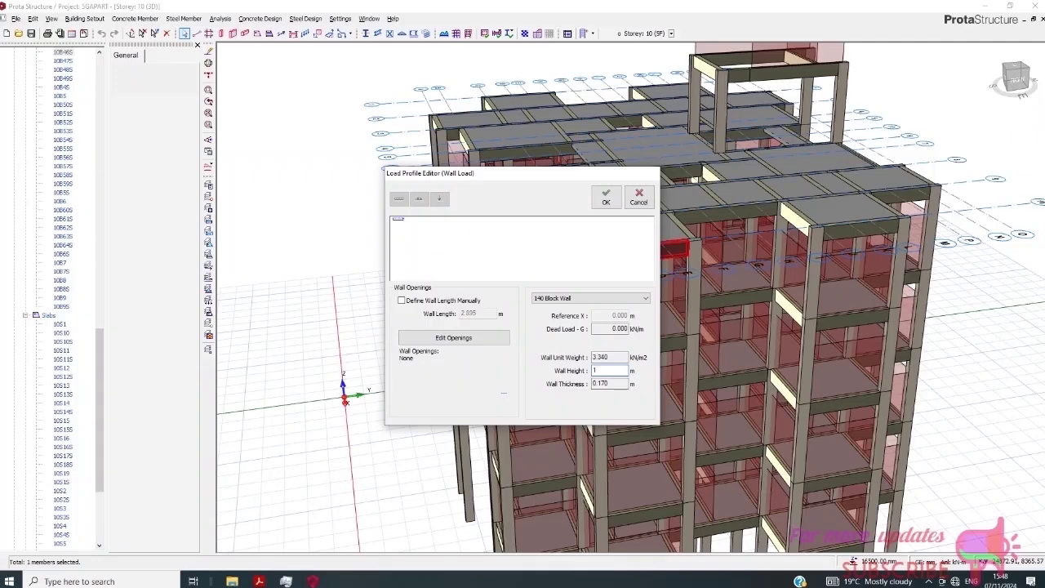
pyautogui.click(605, 197)
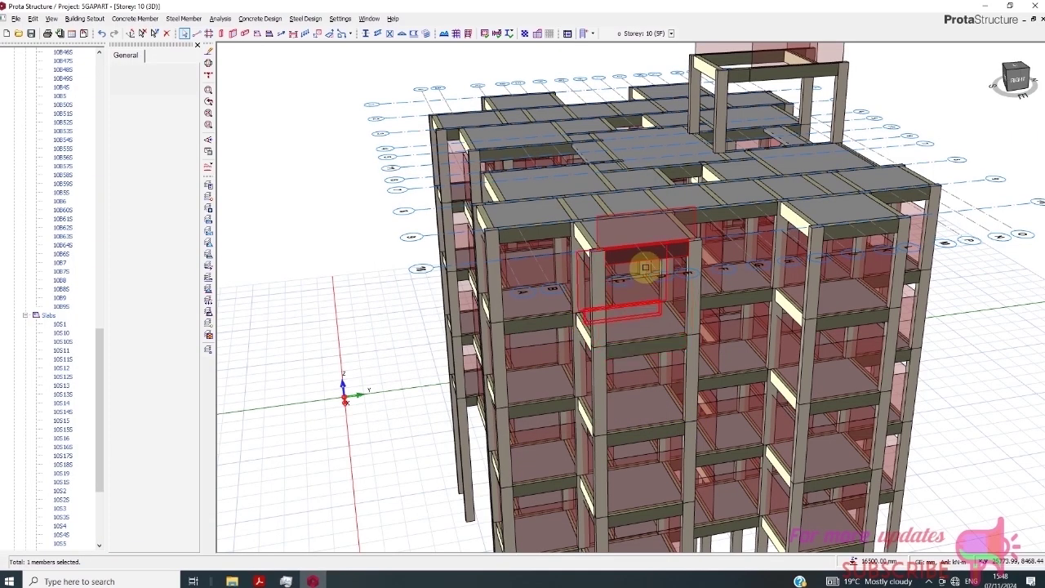
# Copy that beam's wall load and select the Storey 10 outer edge beams around axes A to C as recipients.
pyautogui.rightClick(645, 250)
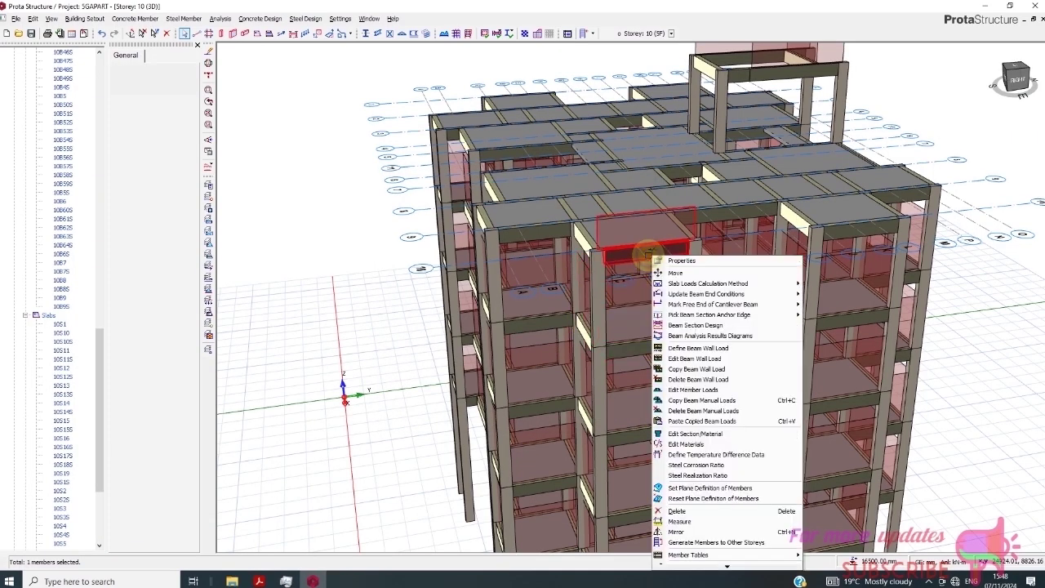
pyautogui.click(695, 358)
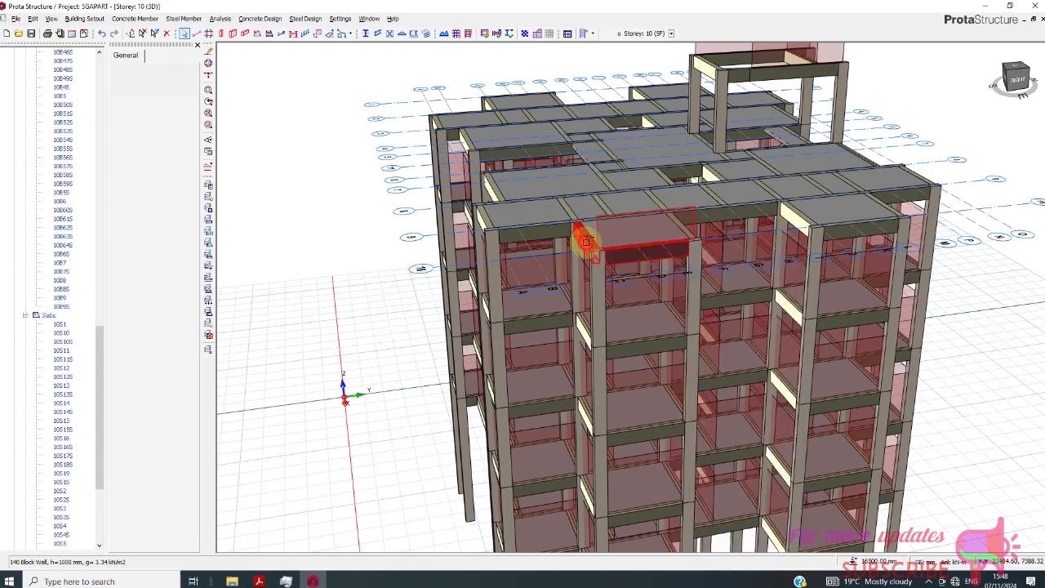
pyautogui.click(543, 232)
pyautogui.click(485, 219)
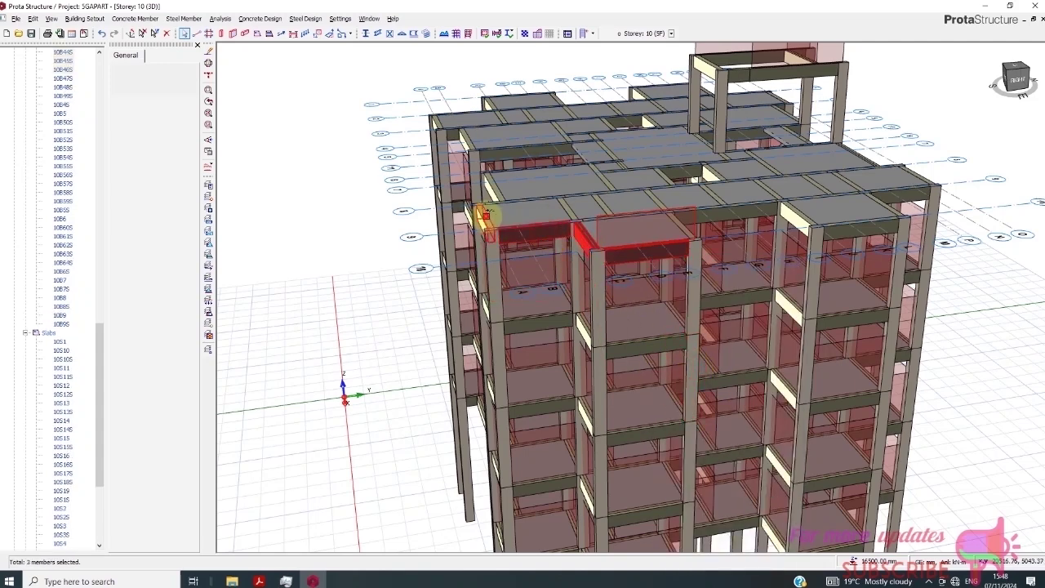
pyautogui.click(541, 156)
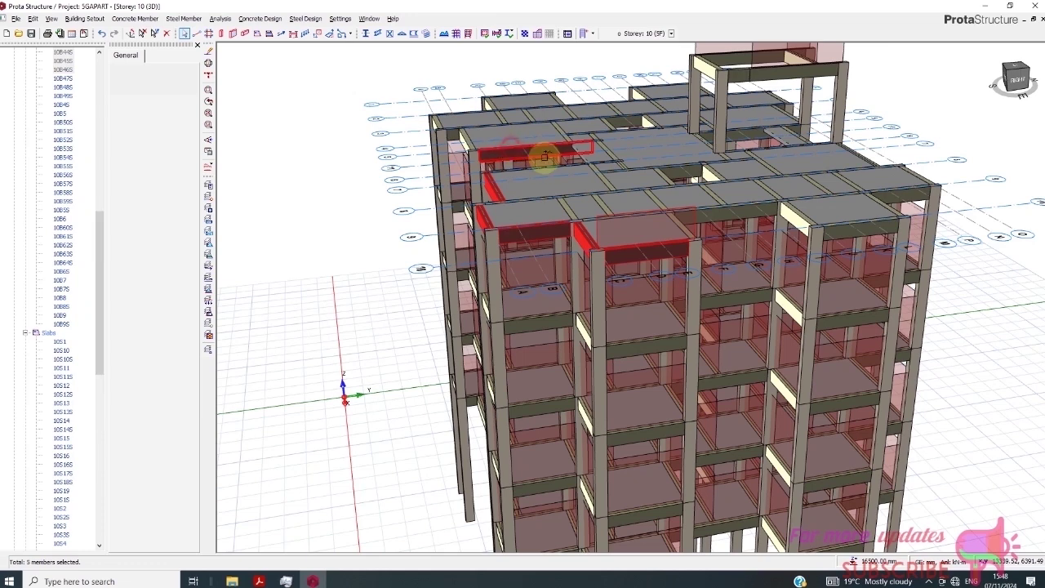
pyautogui.click(547, 165)
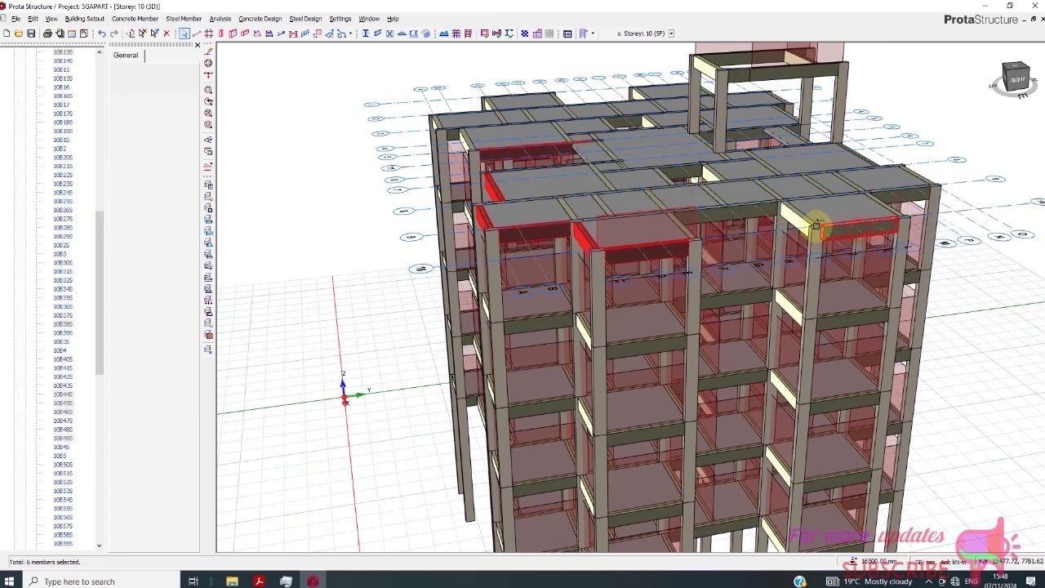
# Add the Storey 10 outer edge beams around axes F to O, on the axis 9 and 10 side, to the wall load recipients.
pyautogui.keyDown('ctrl'); pyautogui.click(766, 209); pyautogui.keyUp('ctrl')
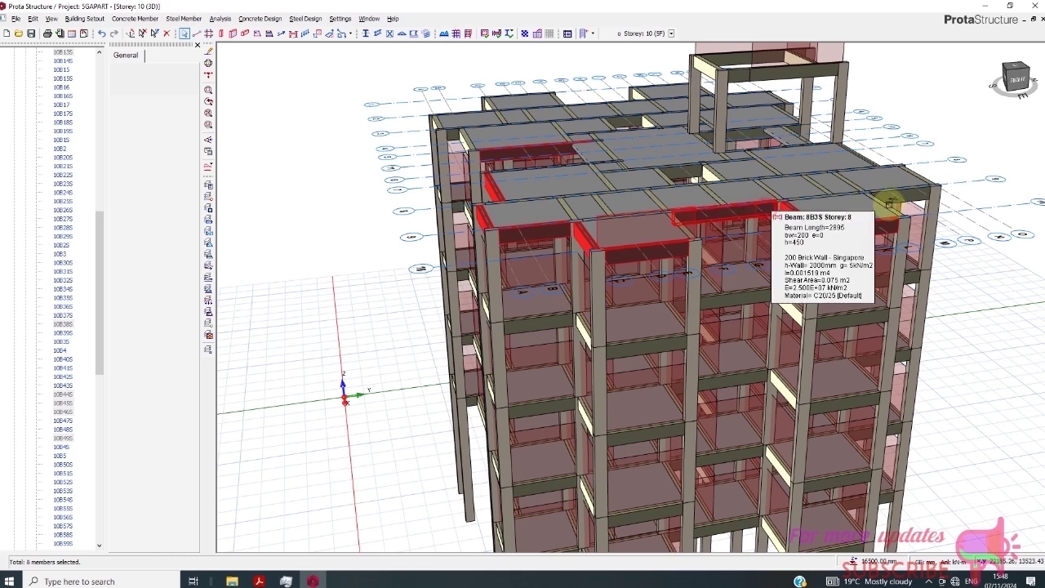
pyautogui.keyDown('ctrl'); pyautogui.click(900, 196); pyautogui.keyUp('ctrl')
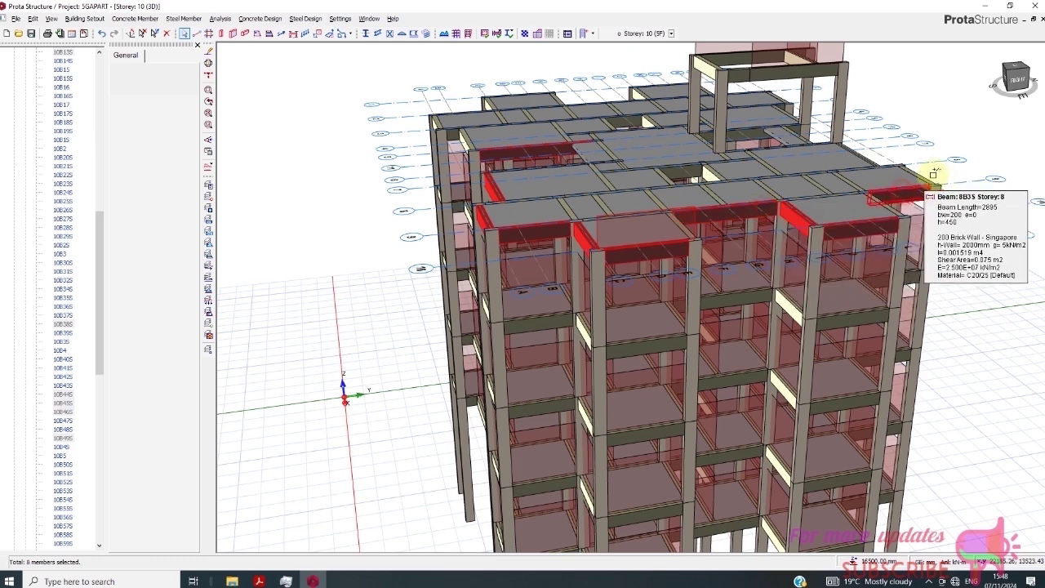
pyautogui.keyDown('ctrl'); pyautogui.click(868, 152); pyautogui.keyUp('ctrl')
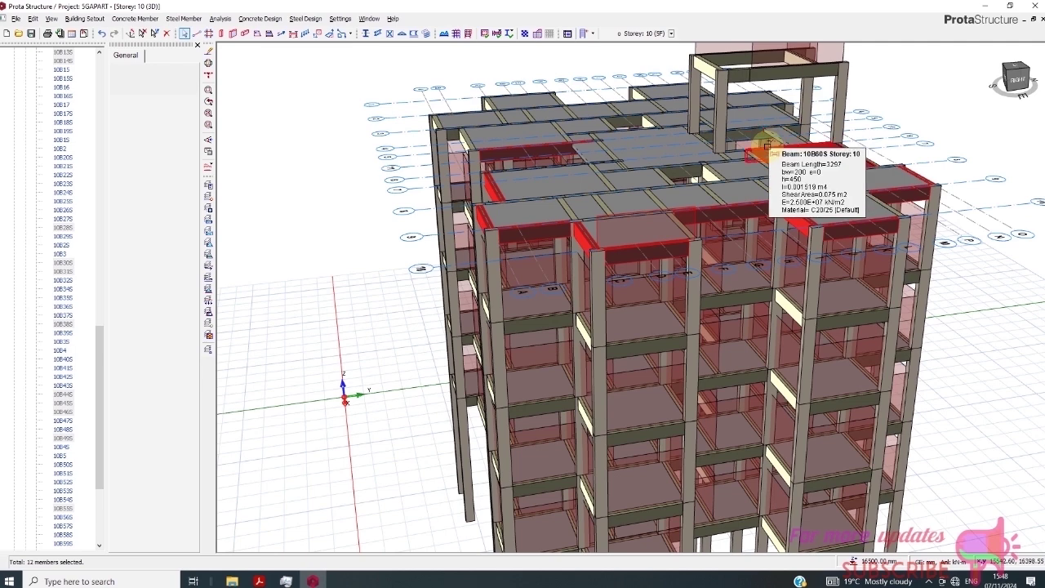
pyautogui.keyDown('ctrl'); pyautogui.click(769, 146); pyautogui.keyUp('ctrl')
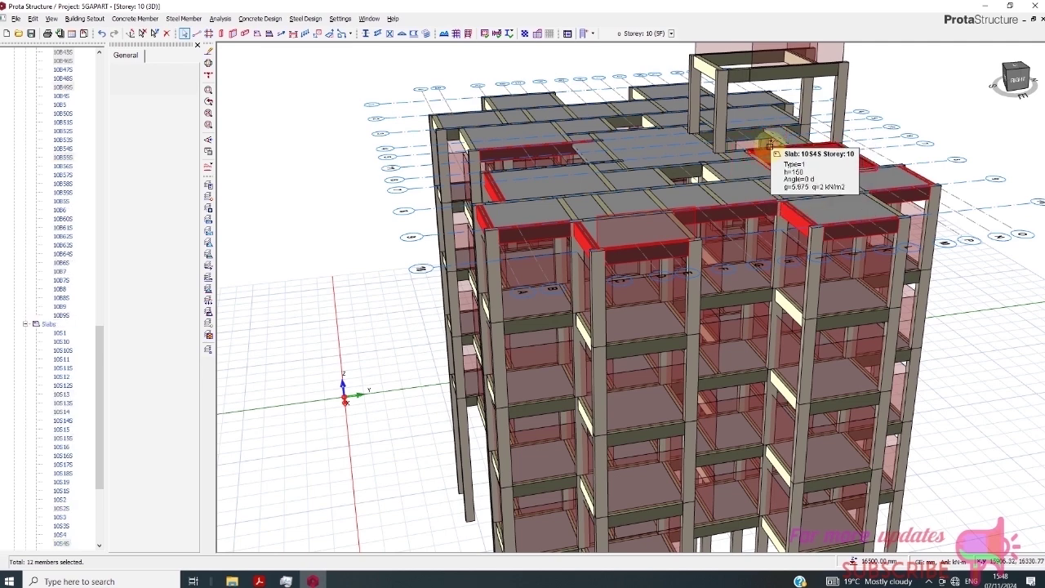
pyautogui.scroll(1, 842, 176)
pyautogui.scroll(1, 842, 177)
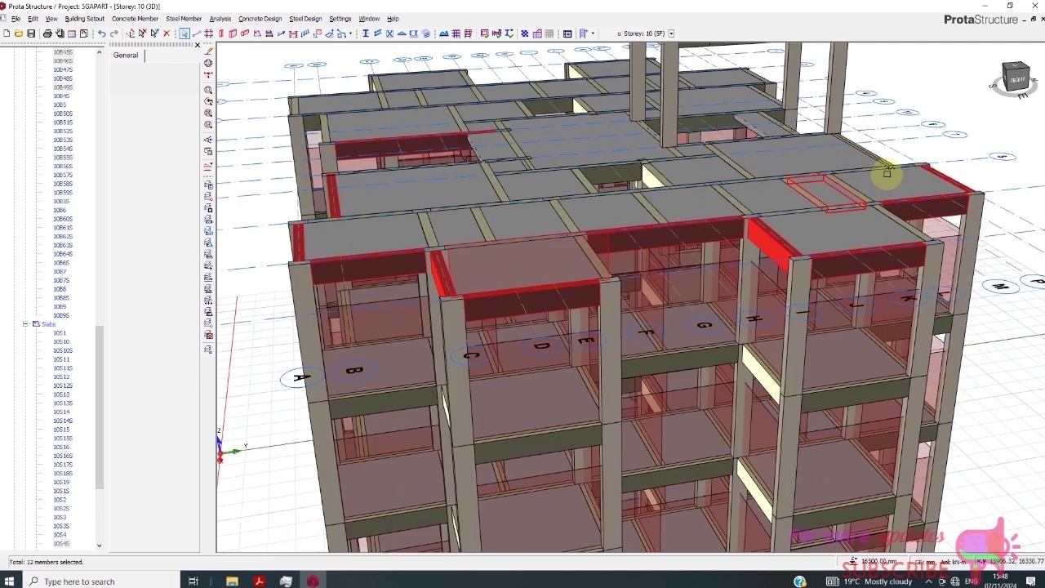
pyautogui.keyDown('ctrl'); pyautogui.click(877, 153); pyautogui.keyUp('ctrl')
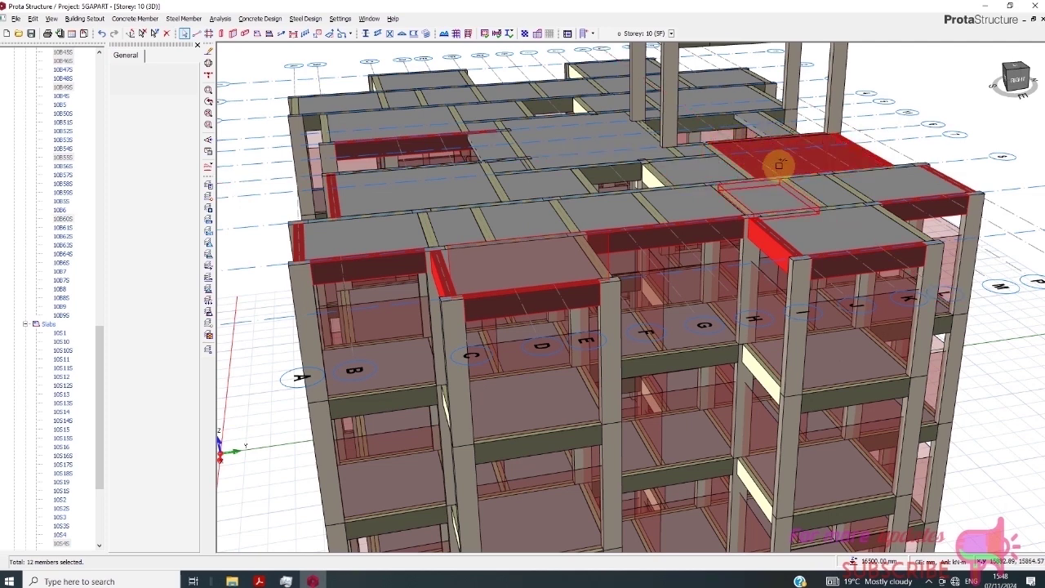
pyautogui.scroll(-1, 660, 170)
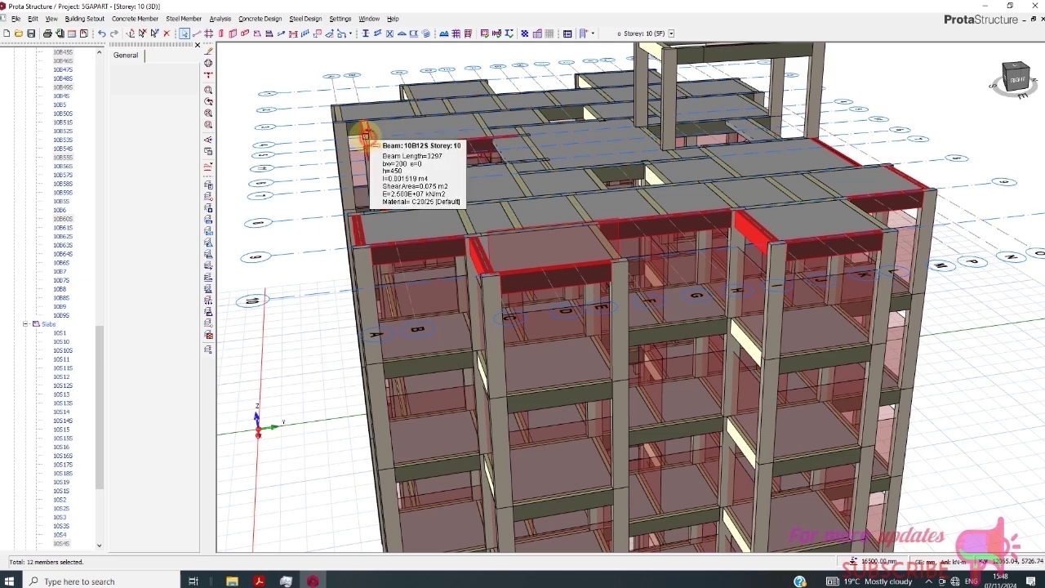
# Add the remaining outer edge beam near axes B and 5, and paste the copied beam wall load onto the selected Storey 10 beams.
pyautogui.click(390, 137)
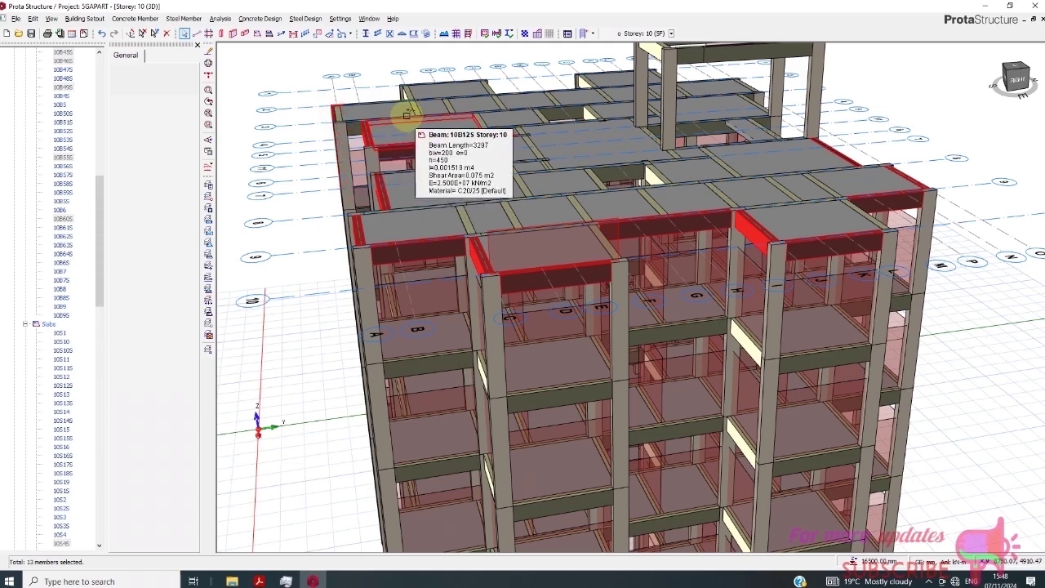
pyautogui.scroll(-3, 356, 115)
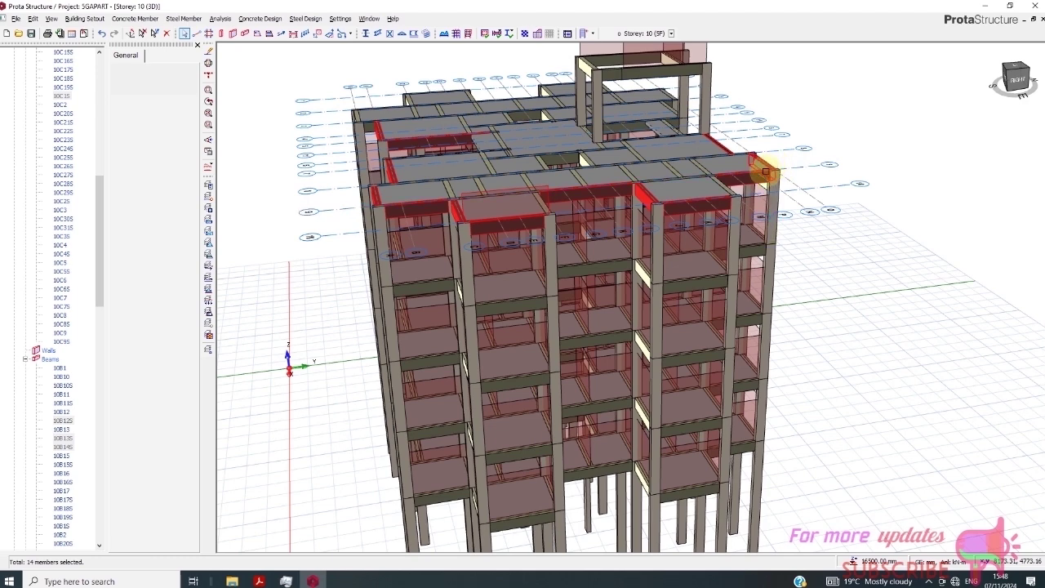
pyautogui.rightClick(752, 183)
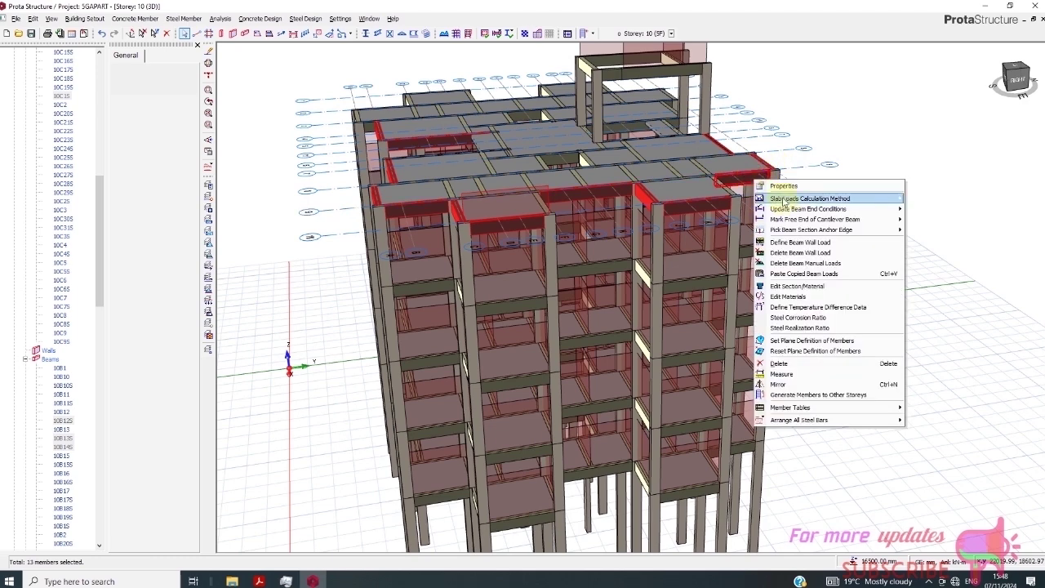
pyautogui.click(804, 274)
pyautogui.click(563, 326)
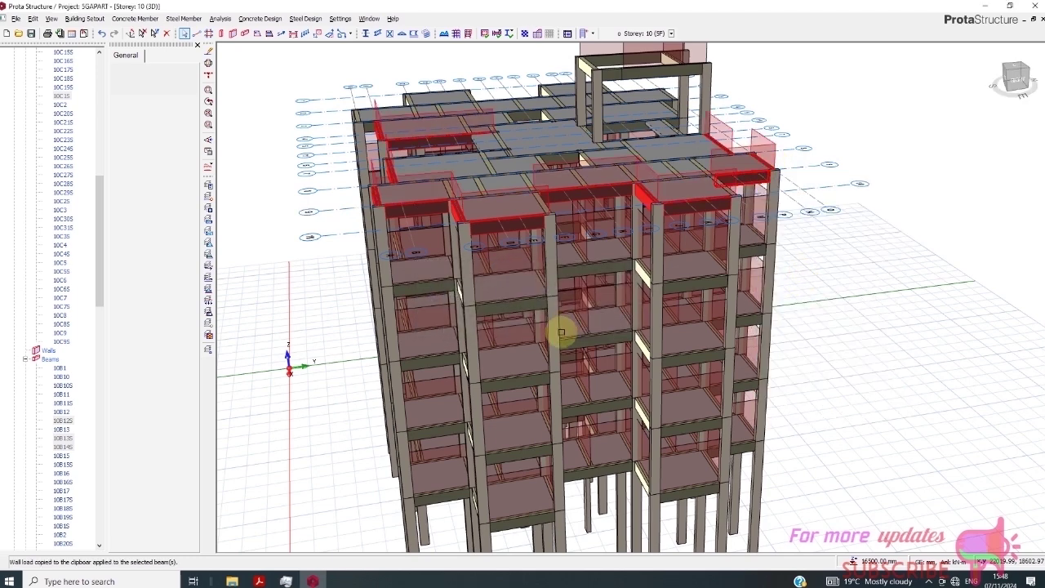
# Switch the Storey 10 view from 3D to plan.
pyautogui.moveTo(102, 291); pyautogui.dragTo(106, 204)
pyautogui.scroll(8, 106, 204)
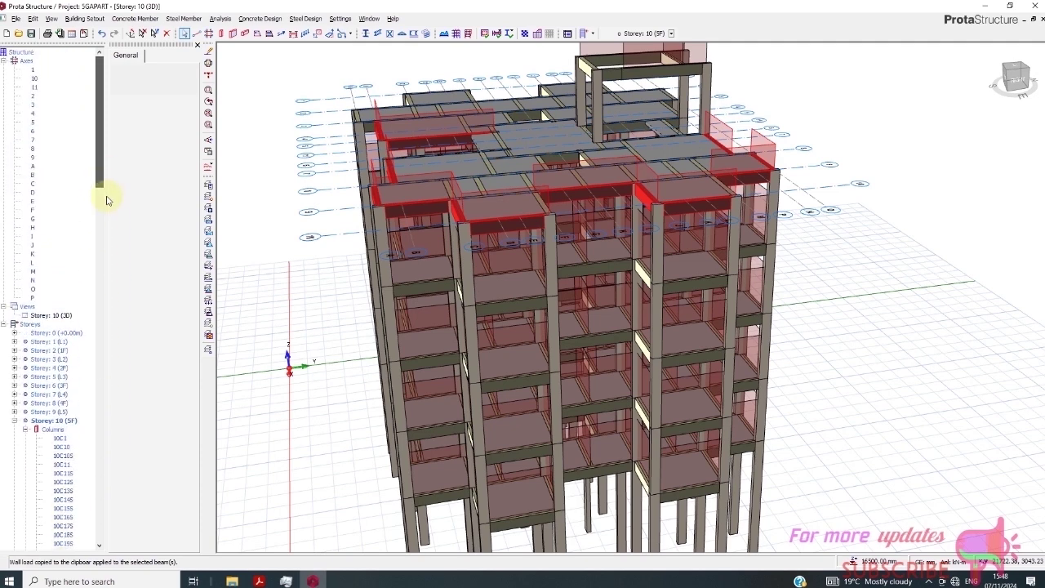
pyautogui.click(62, 315)
pyautogui.rightClick(63, 318)
pyautogui.click(88, 326)
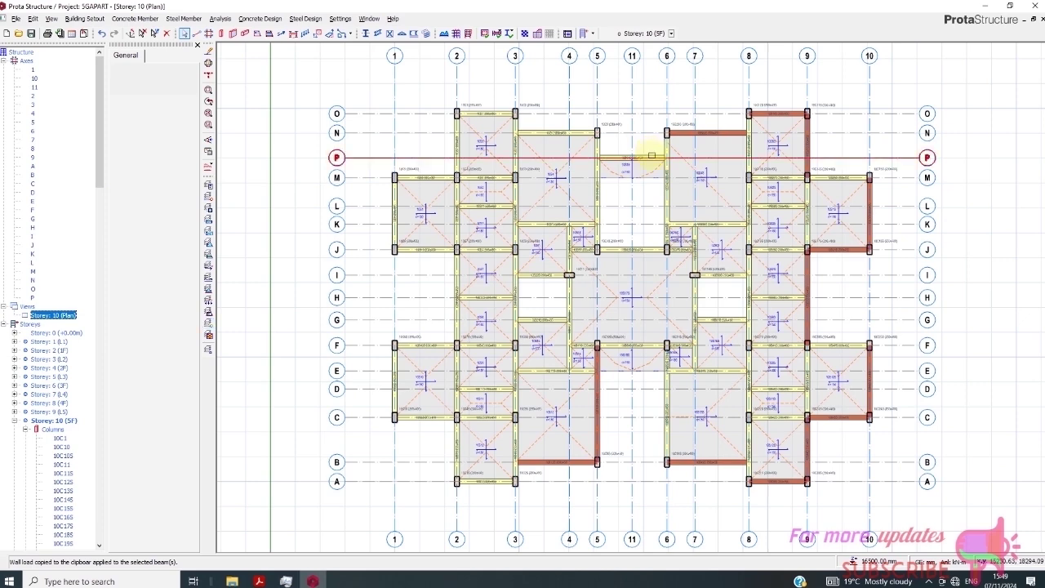
# Select the Storey 10 perimeter beams on axis P between 5 and 6, and those on axes N, O, M, 2 and 1 down to J.
pyautogui.scroll(1, 650, 157)
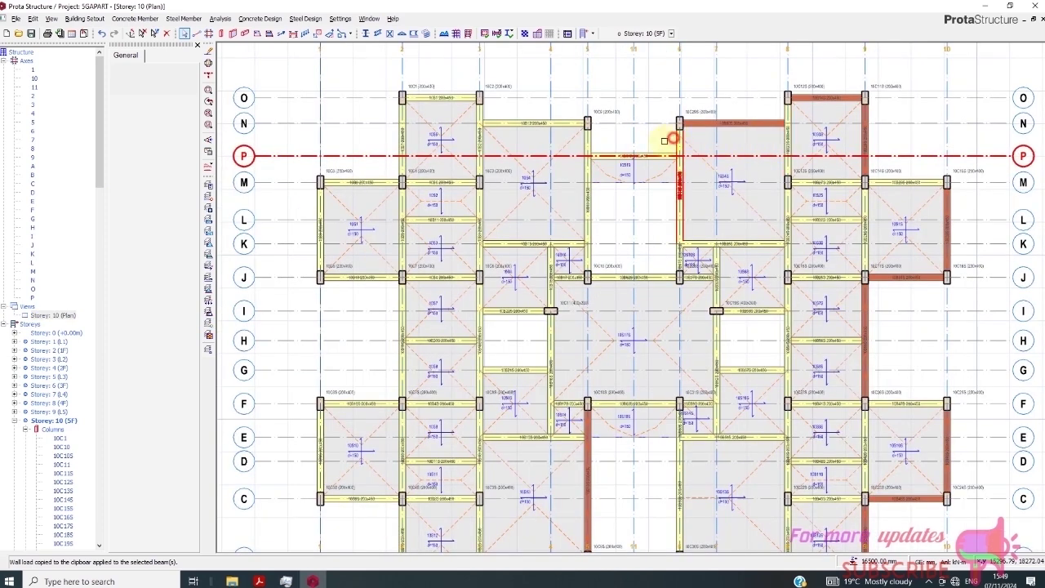
pyautogui.click(658, 154)
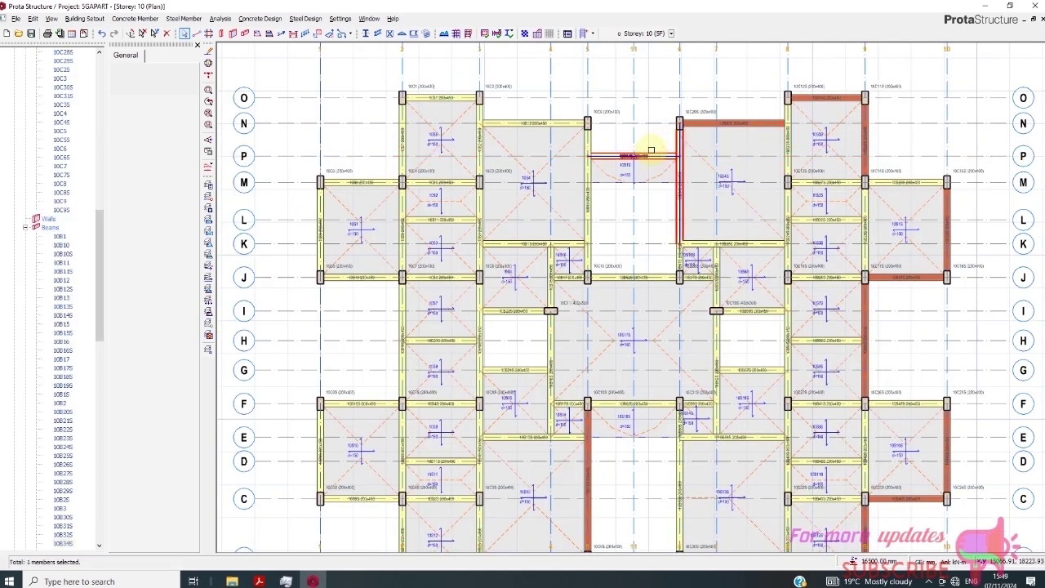
pyautogui.click(540, 119)
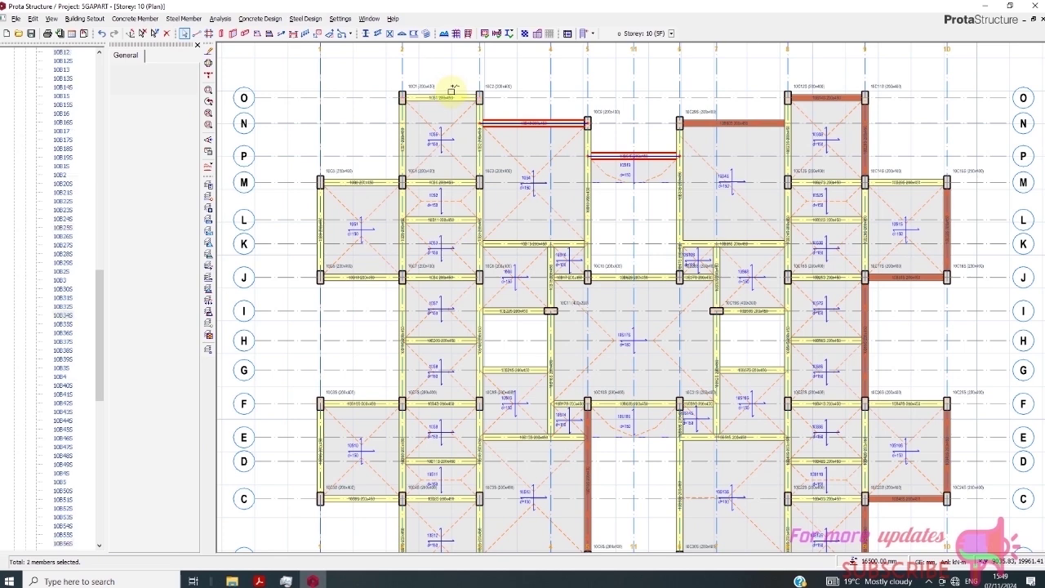
pyautogui.click(450, 93)
pyautogui.click(370, 180)
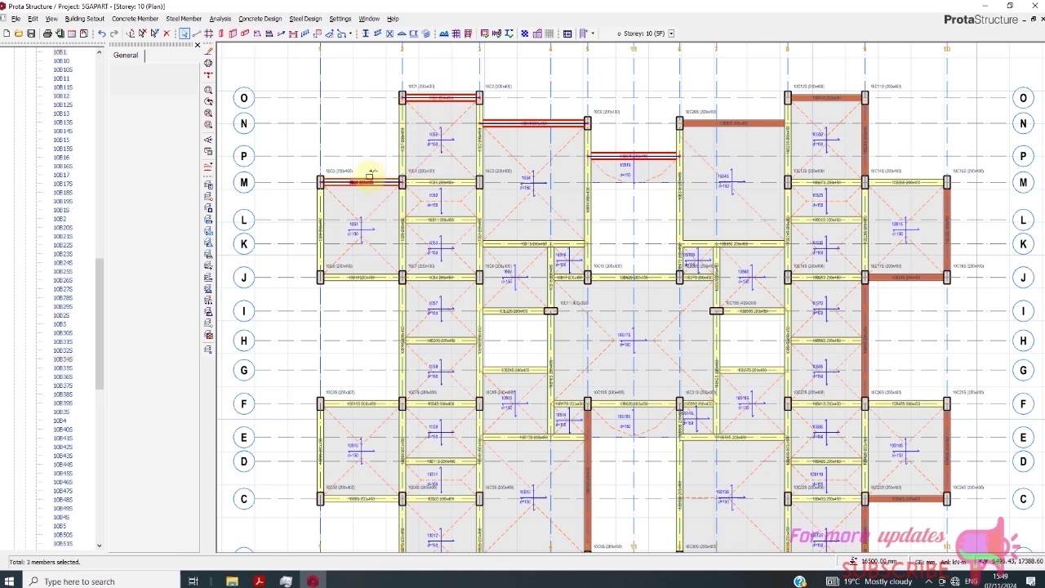
pyautogui.click(402, 137)
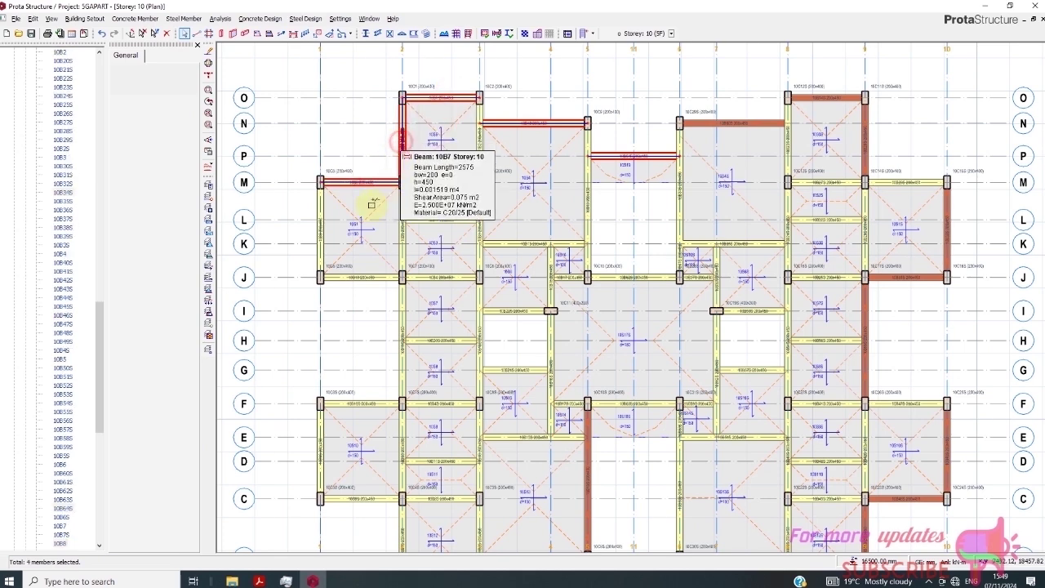
pyautogui.click(322, 205)
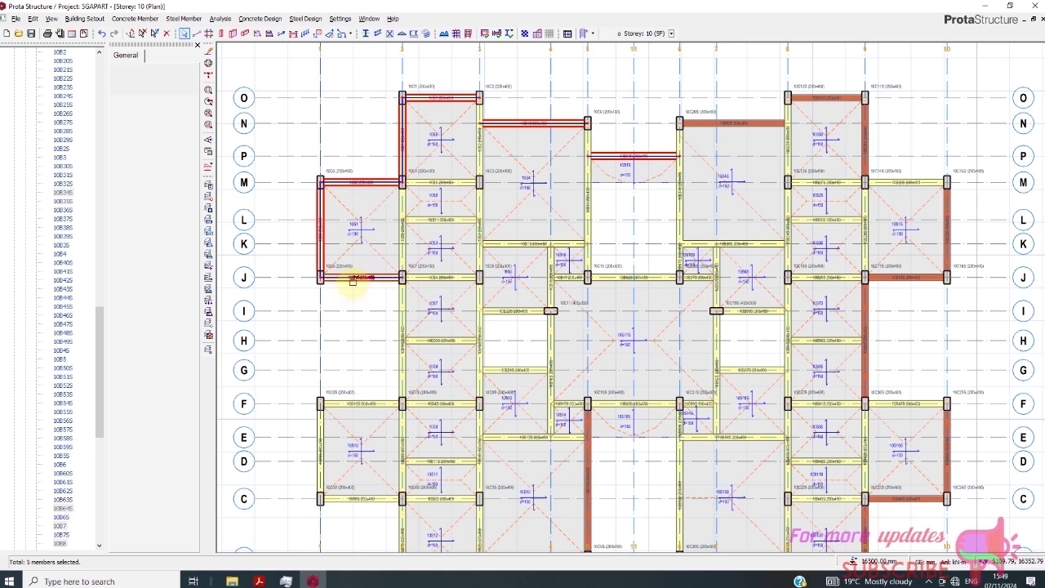
# Extend the selection with the perimeter beams on the axis 1 and 2 side from axis J to A, including the axis A beam between 2 and 3.
pyautogui.click(353, 279)
pyautogui.click(404, 333)
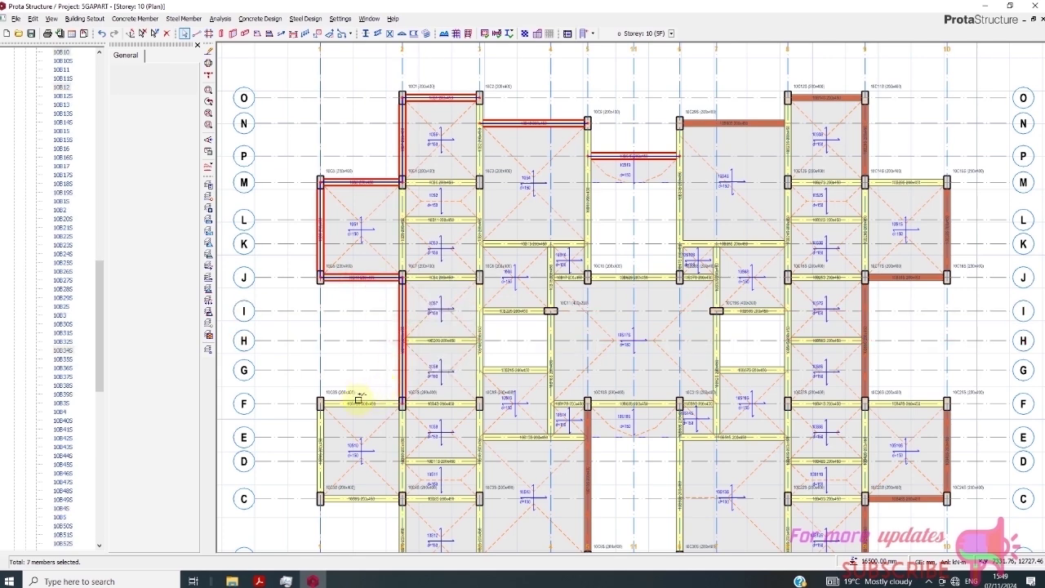
pyautogui.click(321, 454)
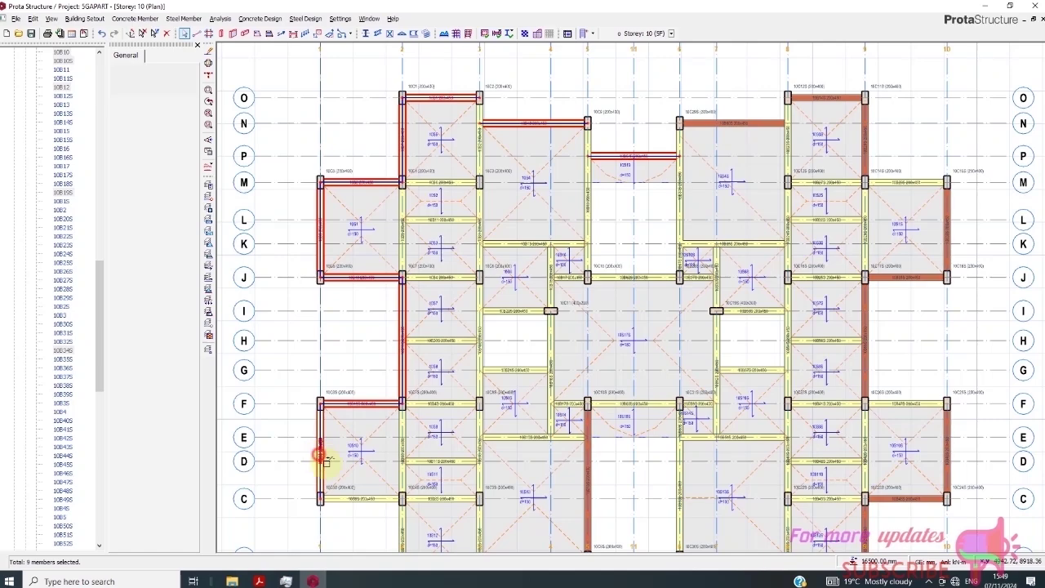
pyautogui.click(367, 503)
pyautogui.click(432, 112)
pyautogui.scroll(-3, 460, 354)
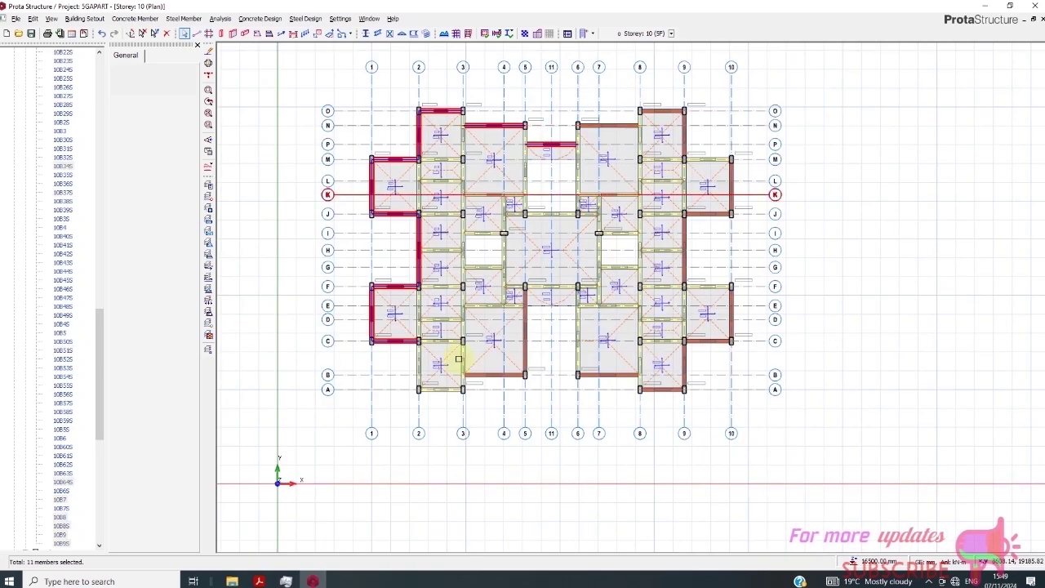
pyautogui.scroll(3, 434, 400)
pyautogui.click(395, 327)
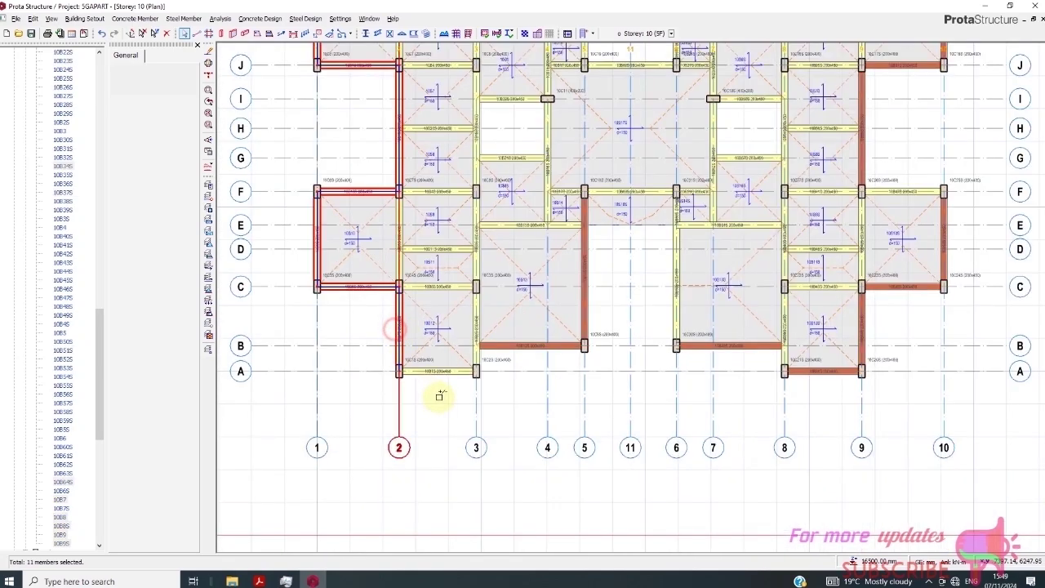
pyautogui.scroll(-2, 470, 372)
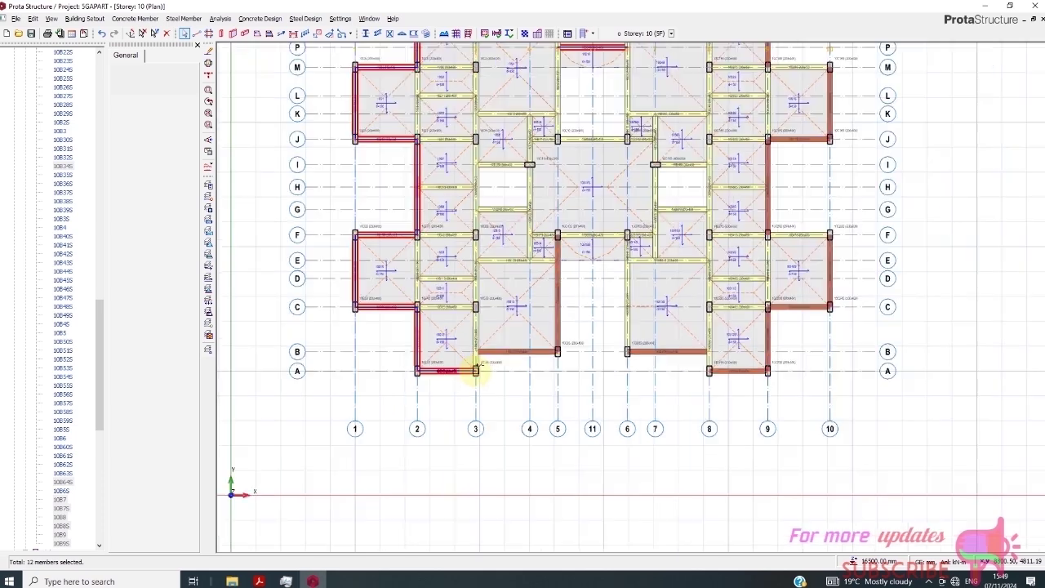
# Add the axis F and axis M beams between axes 9 and 10 to the selection and open the beam commands for it.
pyautogui.click(804, 232)
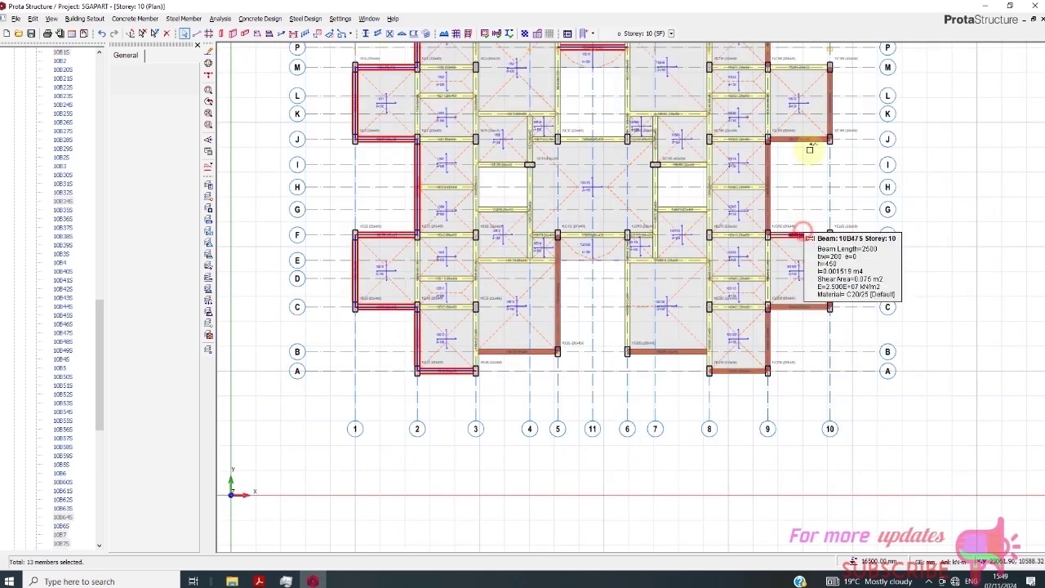
pyautogui.click(803, 65)
pyautogui.scroll(-1, 625, 209)
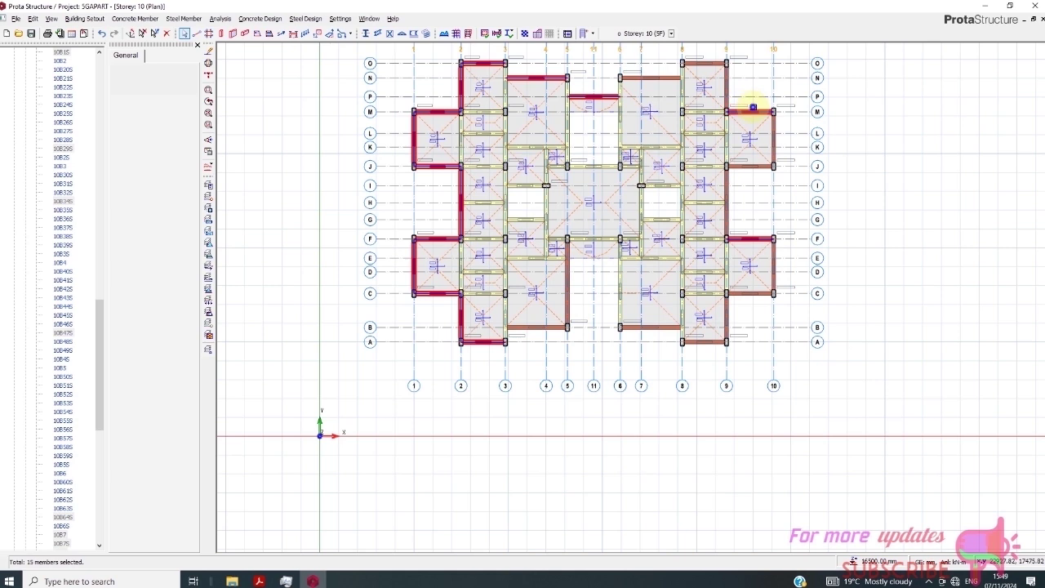
pyautogui.rightClick(752, 107)
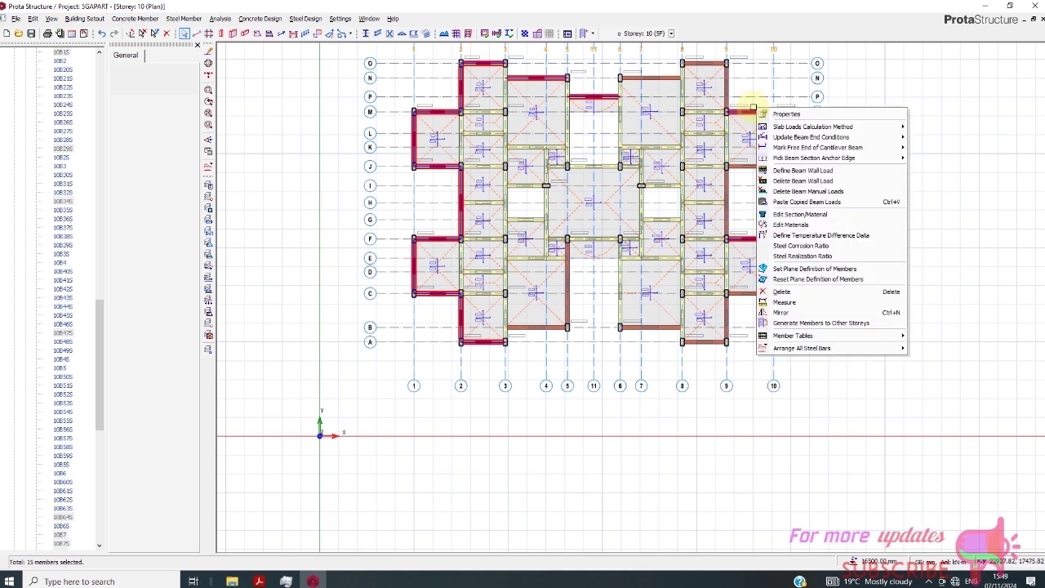
# Paste the copied wall load onto the selected outer beams of storey 10 and the axis 6 beam near axes B to E, replacing existing wall loads.
pyautogui.click(800, 202)
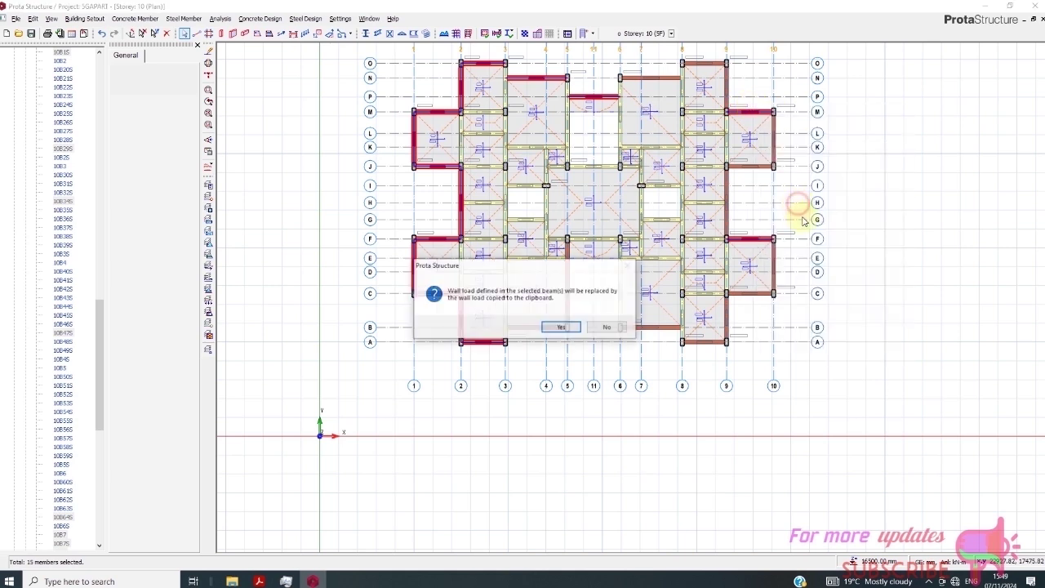
pyautogui.click(564, 327)
pyautogui.scroll(-1, 595, 250)
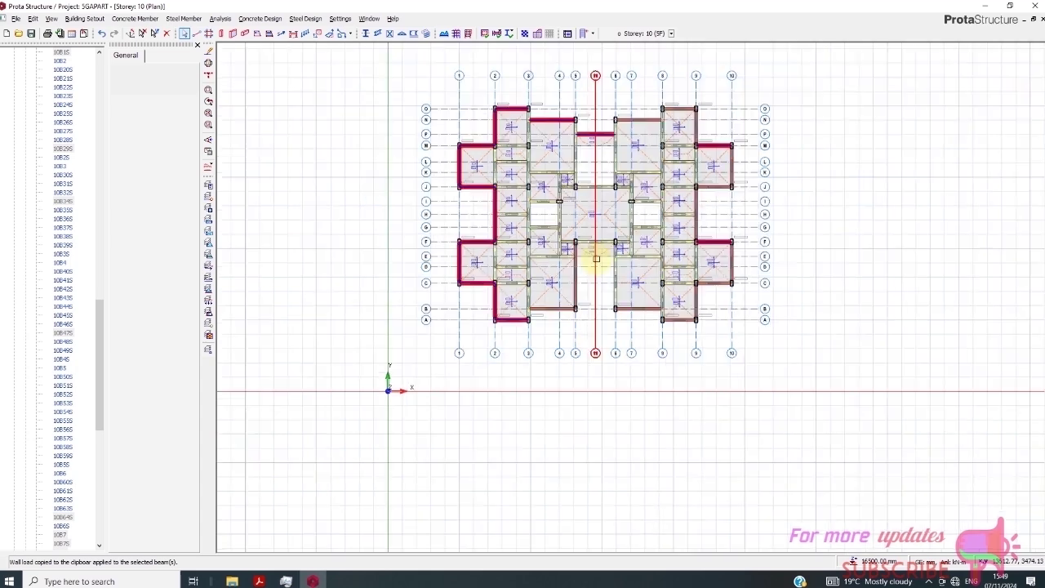
pyautogui.scroll(1, 626, 287)
pyautogui.click(626, 283)
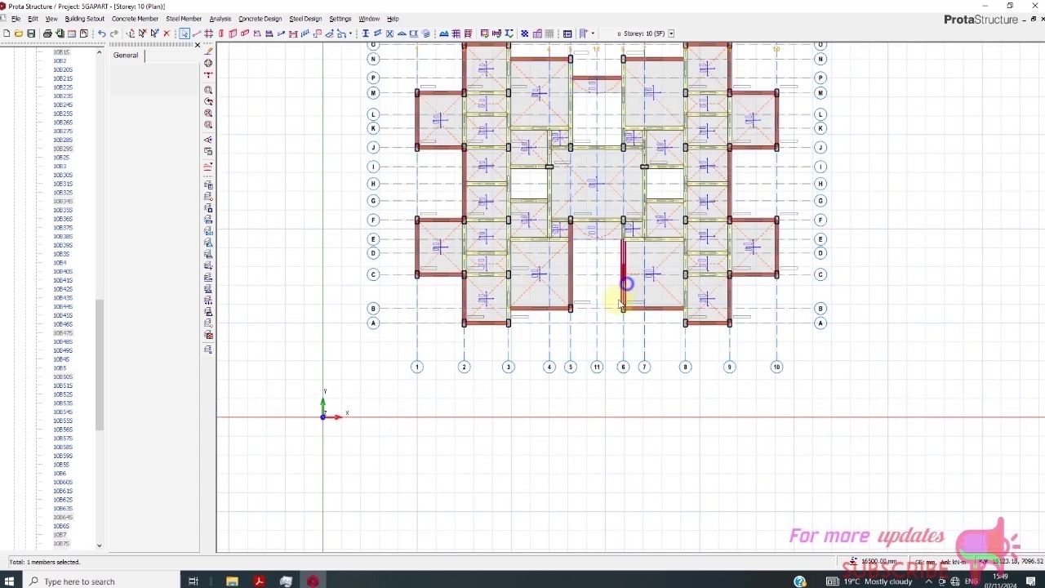
pyautogui.rightClick(625, 288)
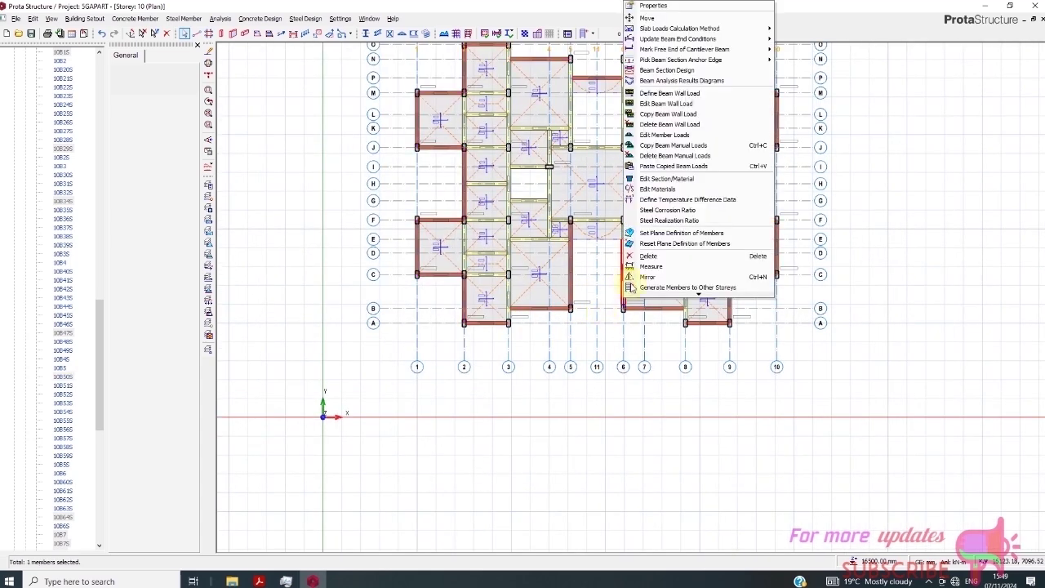
pyautogui.click(669, 166)
pyautogui.click(566, 327)
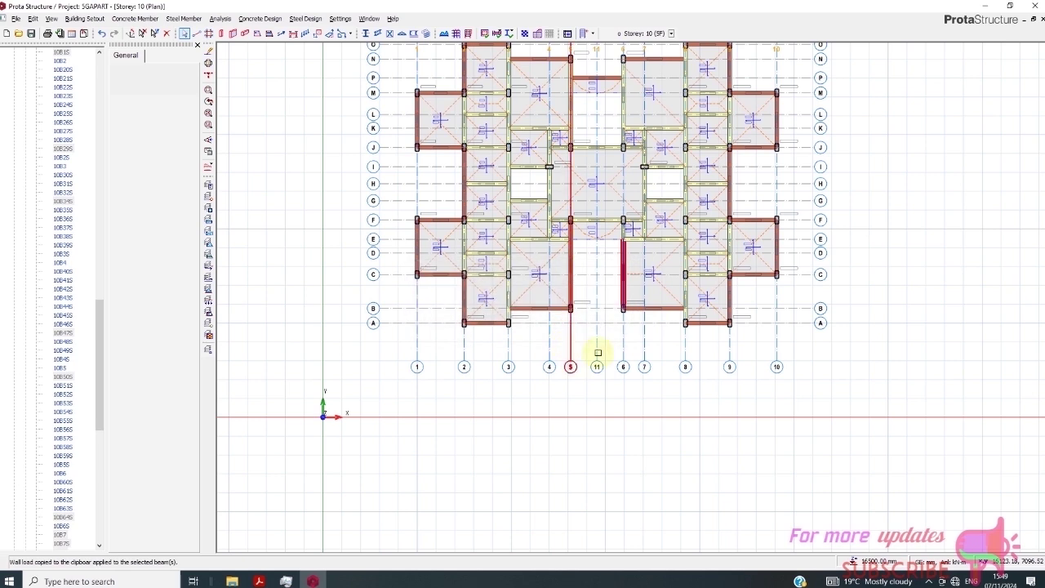
# Switch the storey 10 view from plan to 3D to inspect the wall loads on the whole building.
pyautogui.scroll(-1, 578, 302)
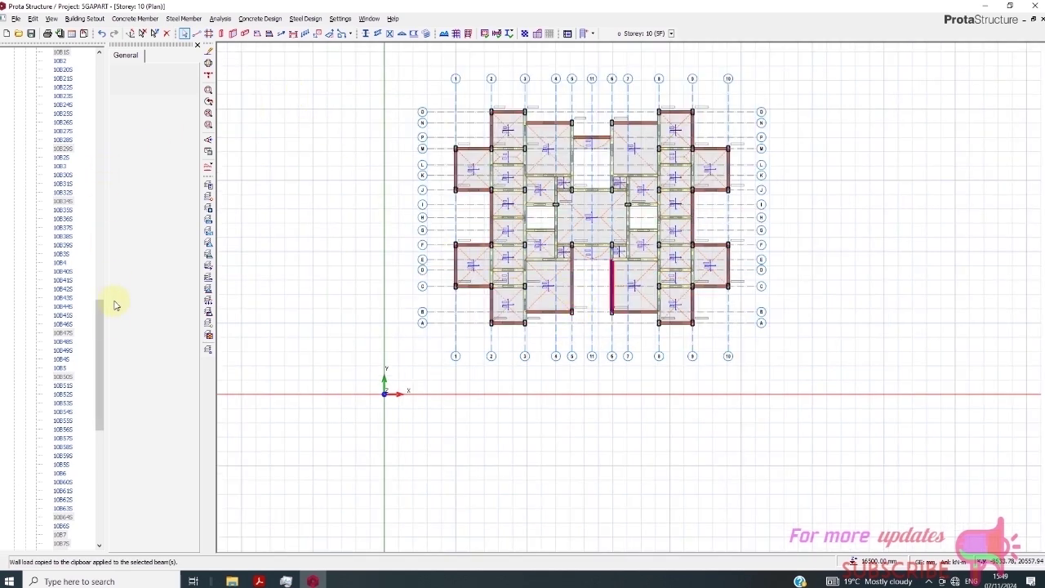
pyautogui.moveTo(99, 318); pyautogui.dragTo(98, 140)
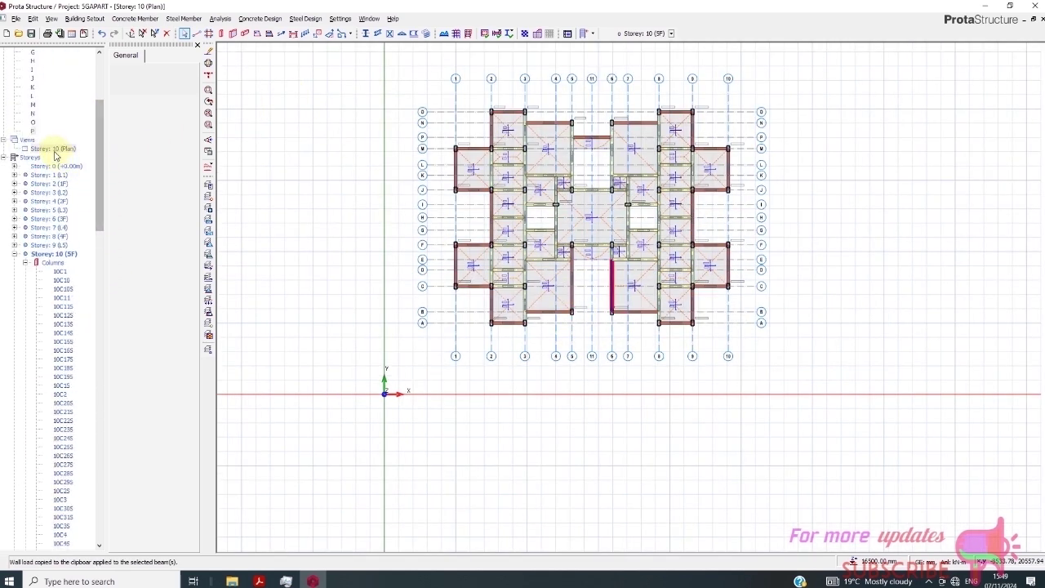
pyautogui.click(54, 150)
pyautogui.rightClick(72, 150)
pyautogui.click(87, 167)
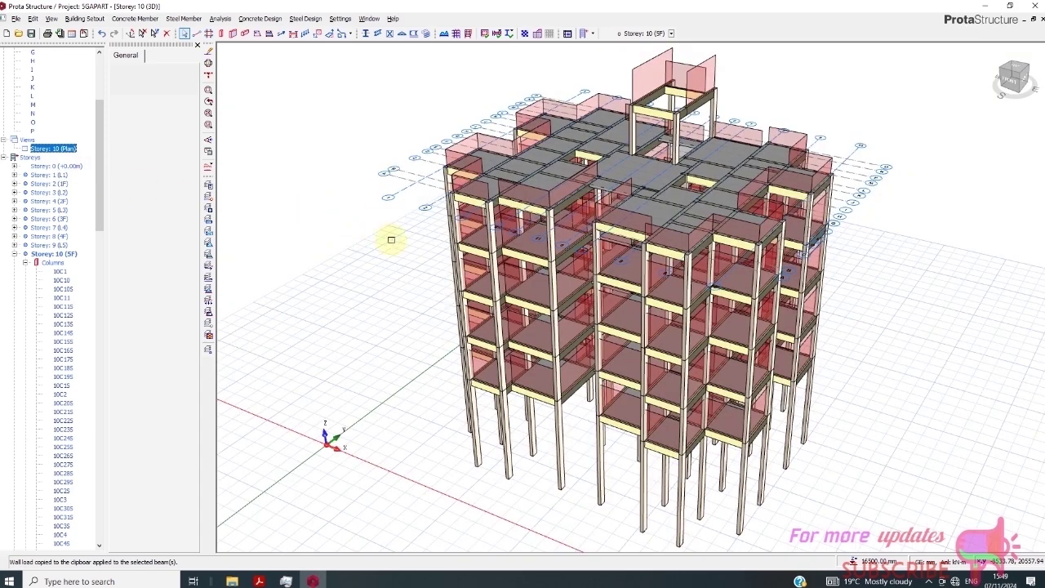
pyautogui.scroll(3, 605, 155)
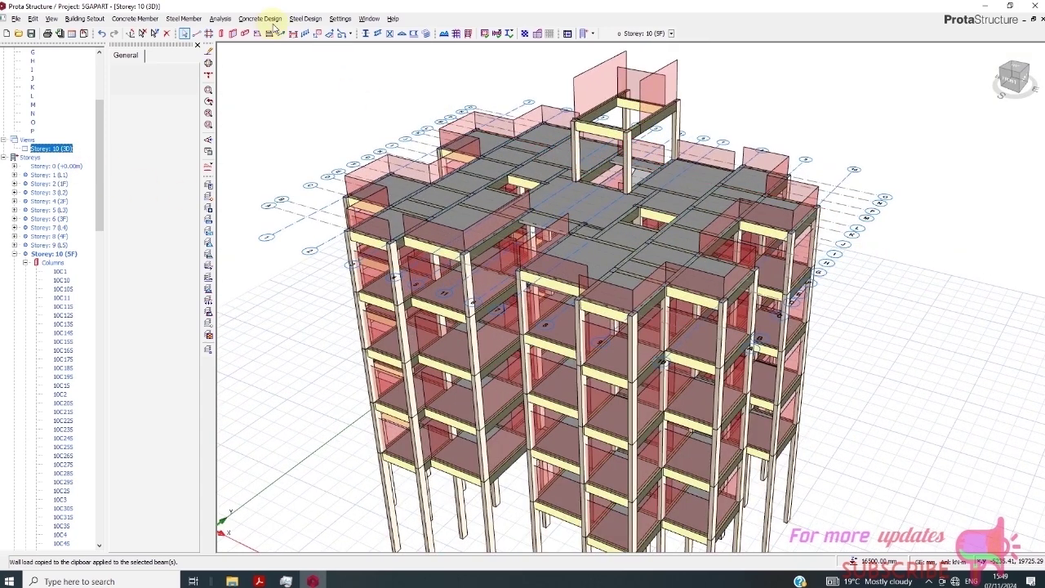
# Run the Building Model Check with all checks enabled for all storeys, and close the building analysis.
pyautogui.click(219, 19)
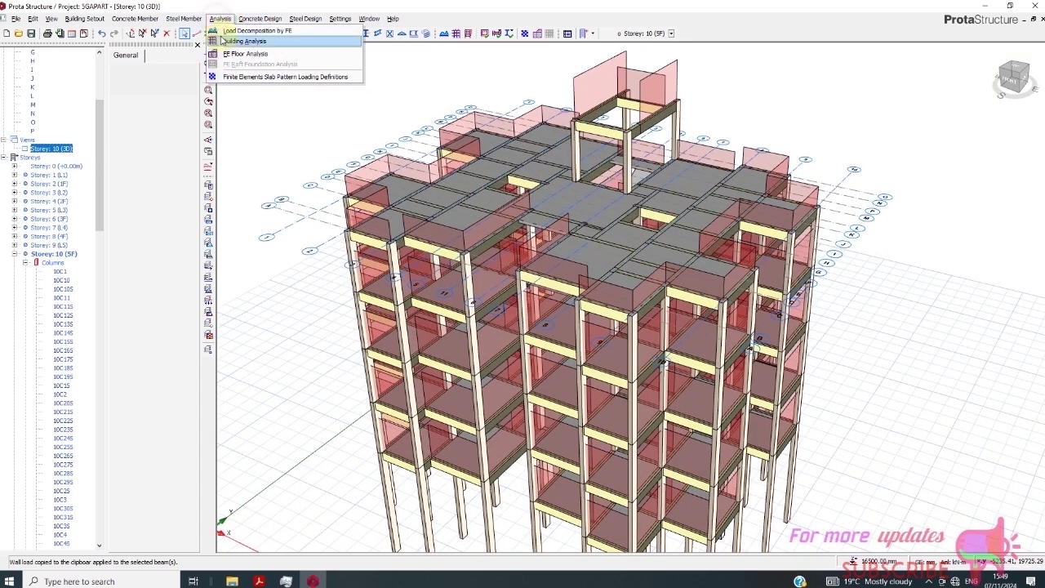
pyautogui.click(233, 41)
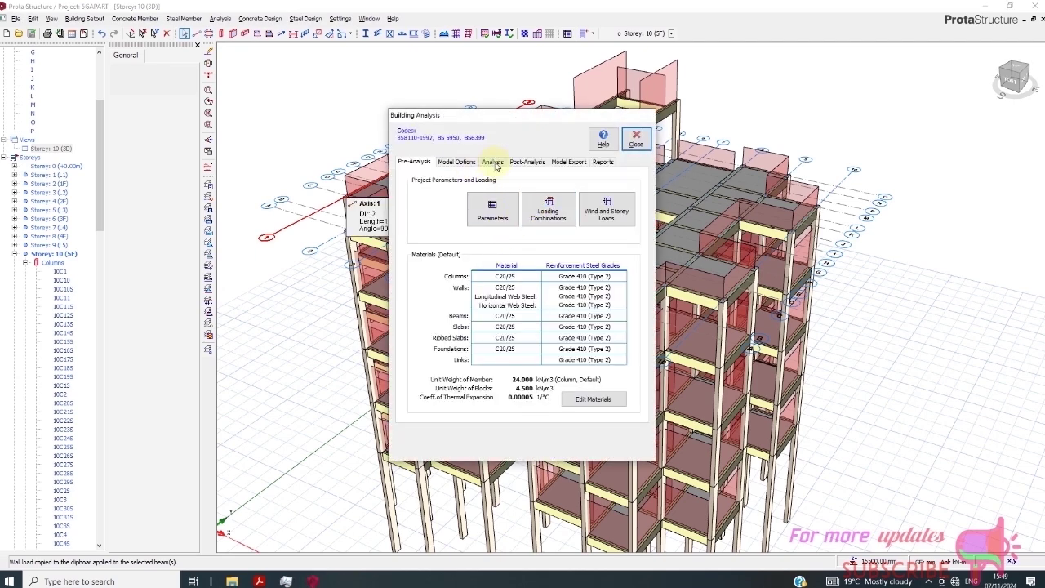
pyautogui.click(494, 163)
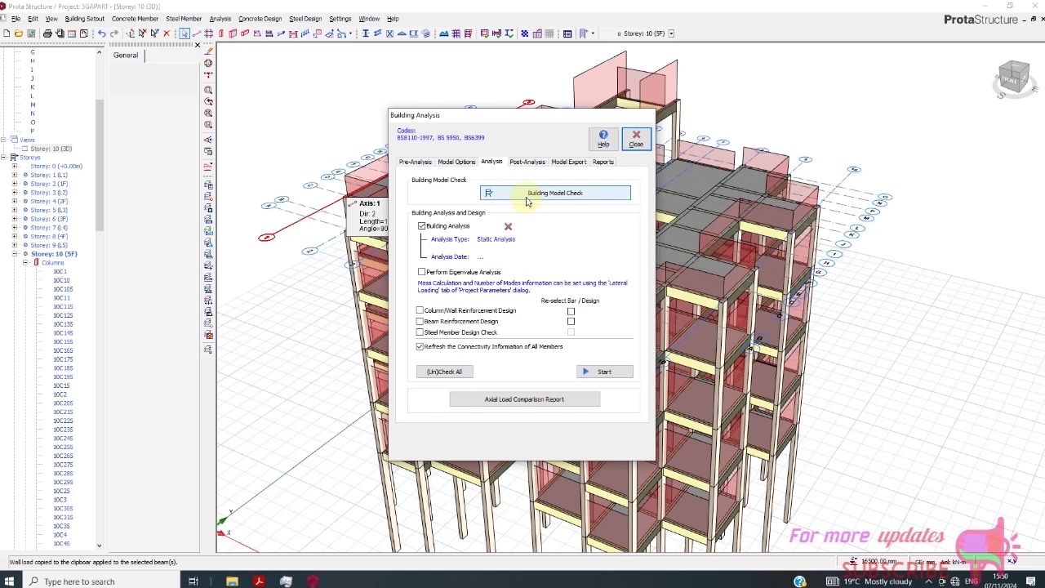
pyautogui.click(527, 196)
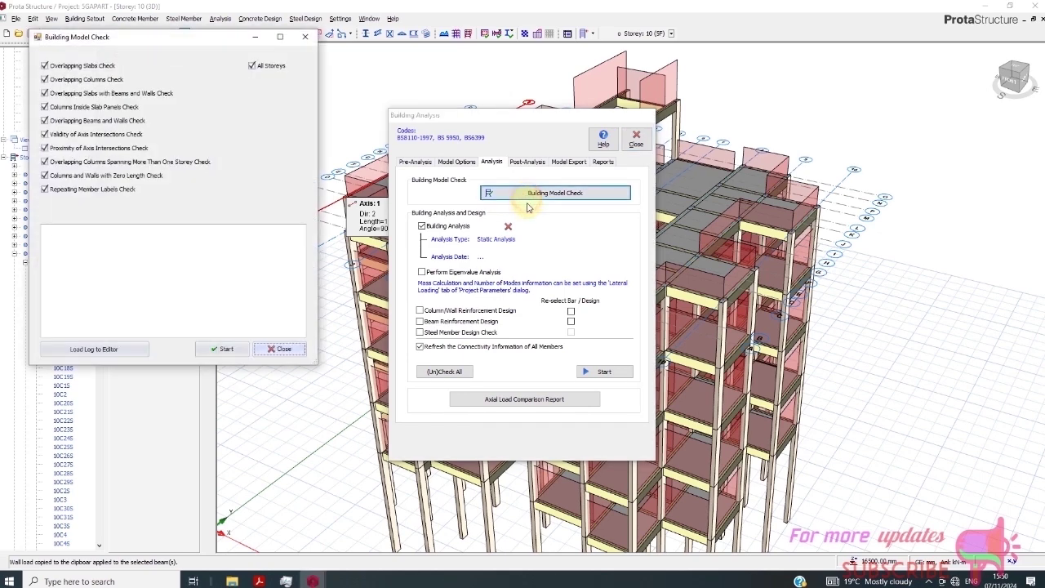
pyautogui.click(225, 350)
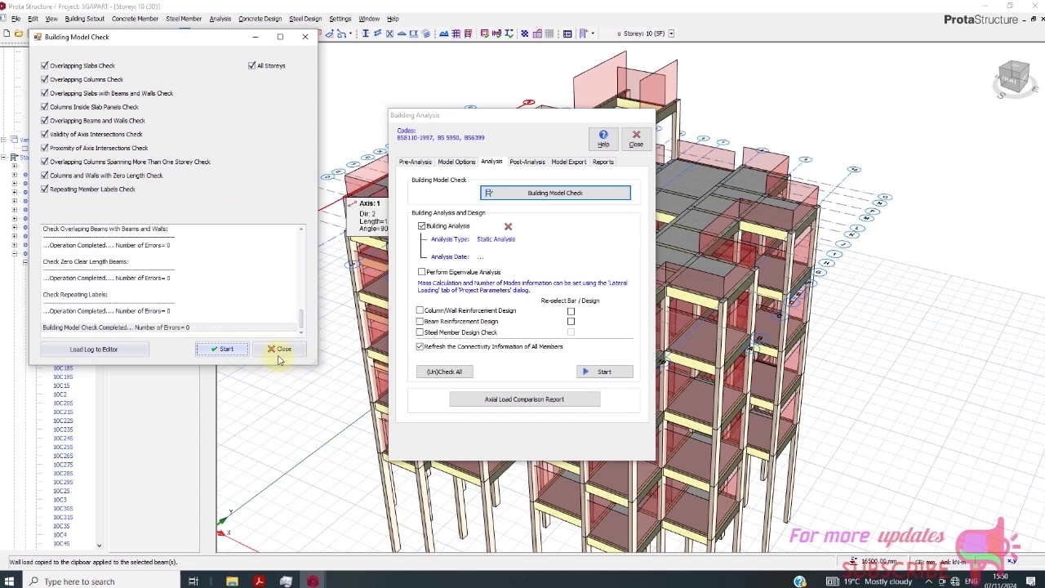
pyautogui.click(279, 349)
pyautogui.click(636, 139)
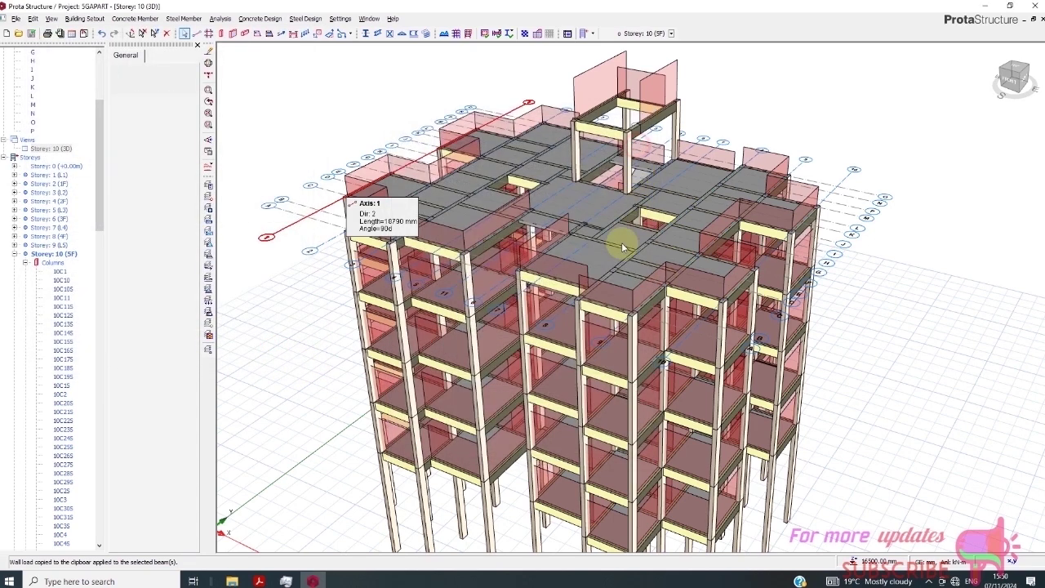
# Inspect the building from its other side, then make storey 11 (WT) current and show it in plan view.
pyautogui.click(1004, 74)
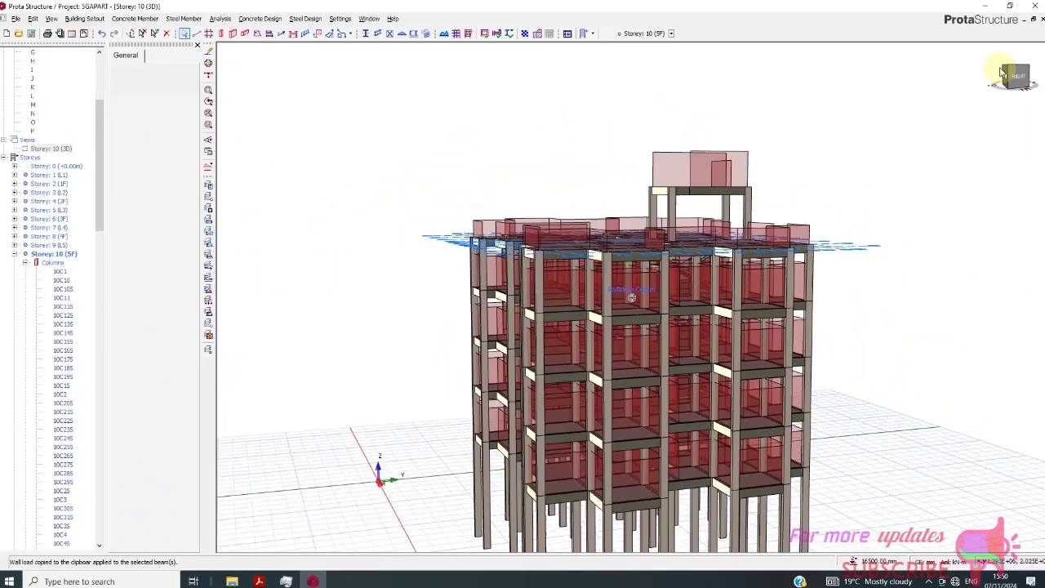
pyautogui.moveTo(1001, 72); pyautogui.dragTo(904, 138)
pyautogui.scroll(-1, 301, 194)
pyautogui.scroll(-2, 101, 243)
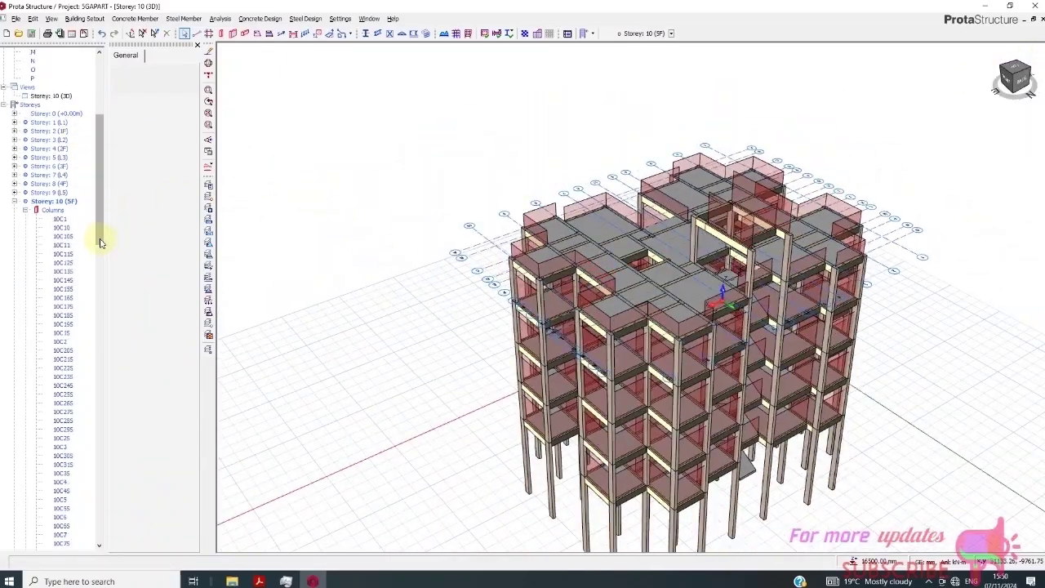
pyautogui.moveTo(101, 242); pyautogui.dragTo(76, 490)
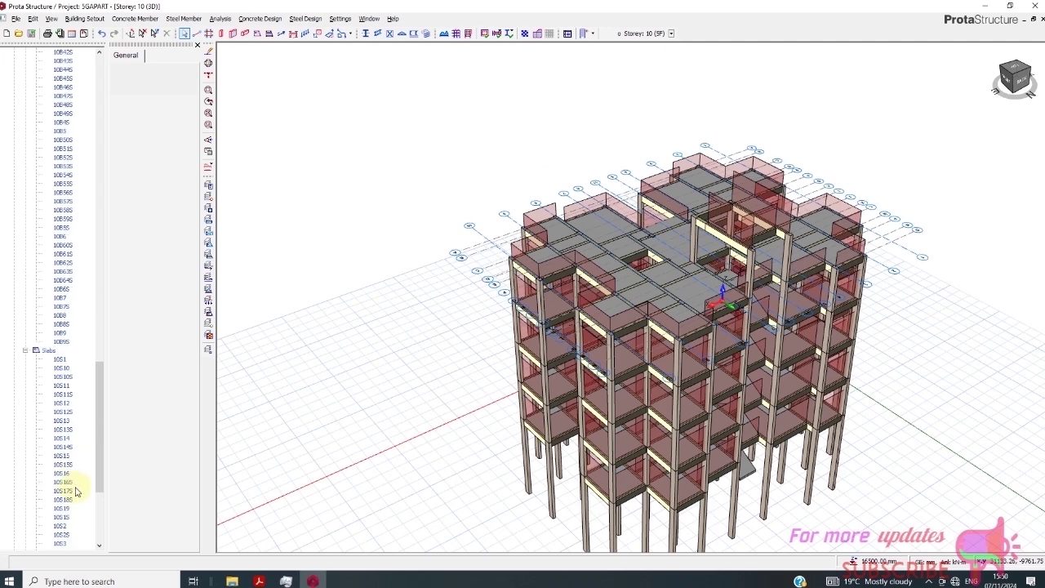
pyautogui.scroll(-7, 76, 491)
pyautogui.doubleClick(65, 543)
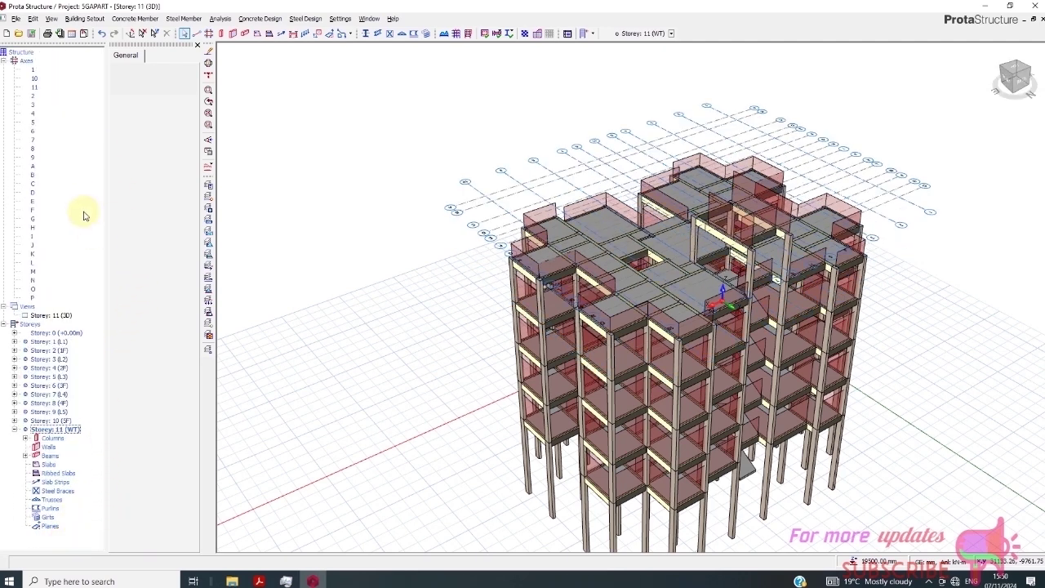
pyautogui.rightClick(55, 317)
pyautogui.click(82, 321)
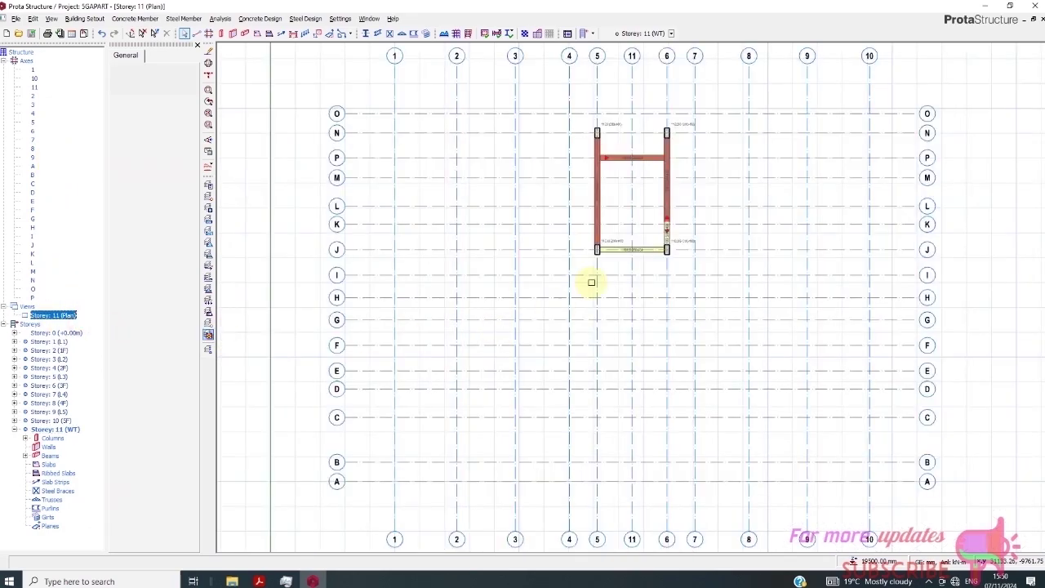
# Delete the two beam segments, 11B34S and 11B61S, along axis 6 between axes N and J on storey 11.
pyautogui.scroll(6, 590, 280)
pyautogui.scroll(-3, 621, 253)
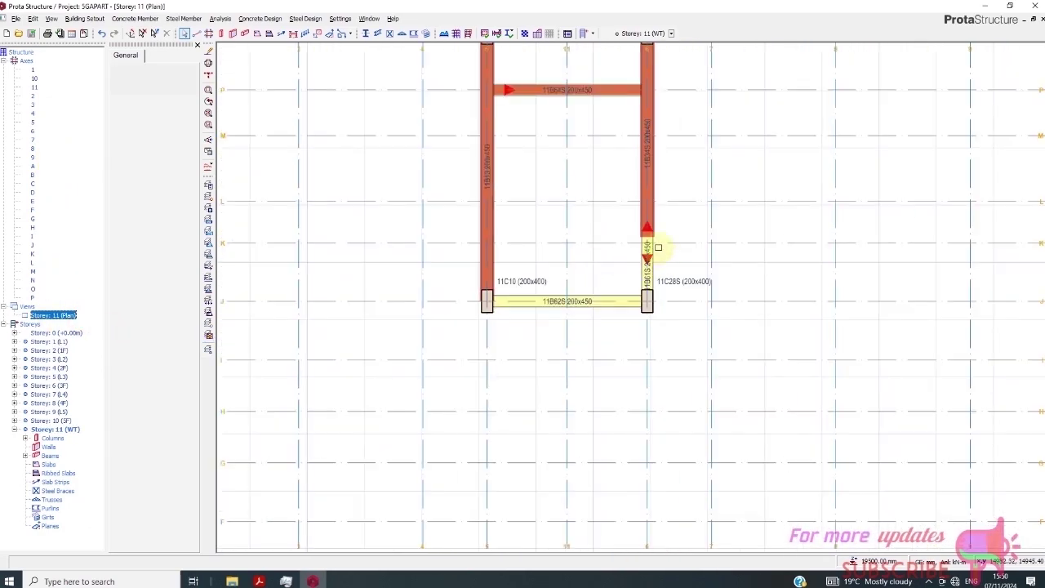
pyautogui.scroll(5, 645, 245)
pyautogui.scroll(-3, 604, 245)
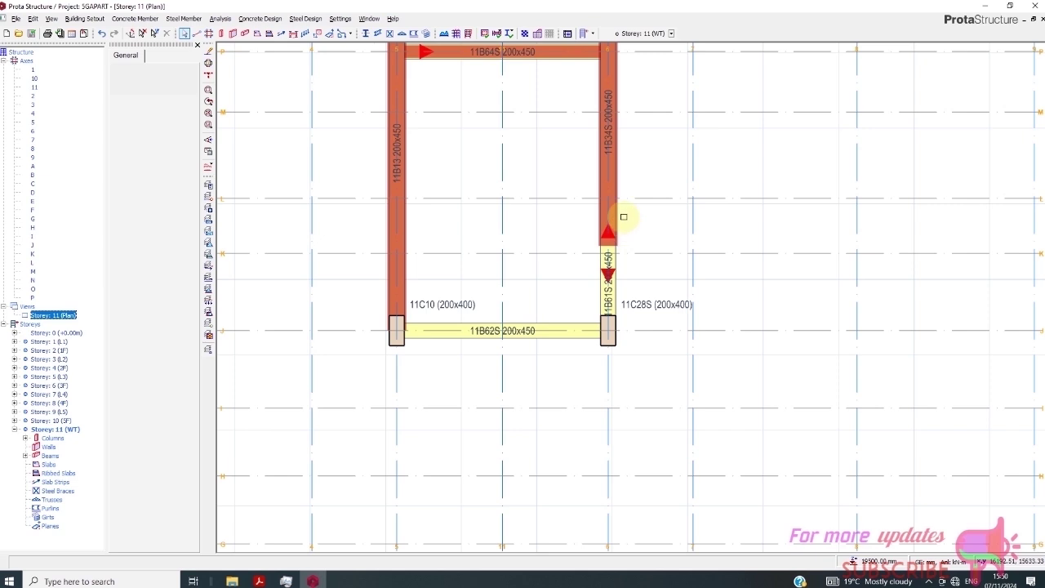
pyautogui.click(618, 227)
pyautogui.scroll(-2, 536, 296)
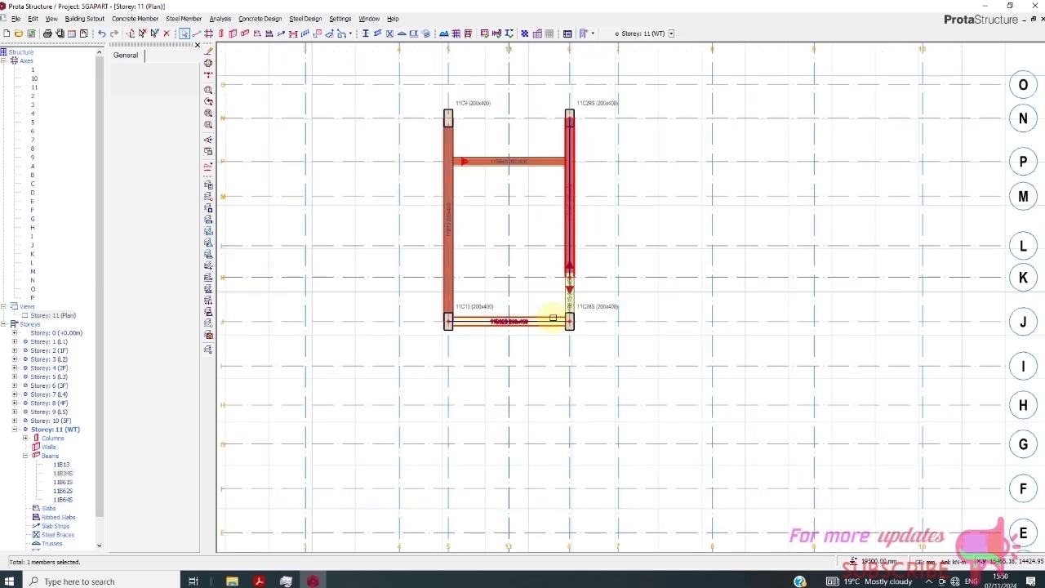
pyautogui.press('Delete')
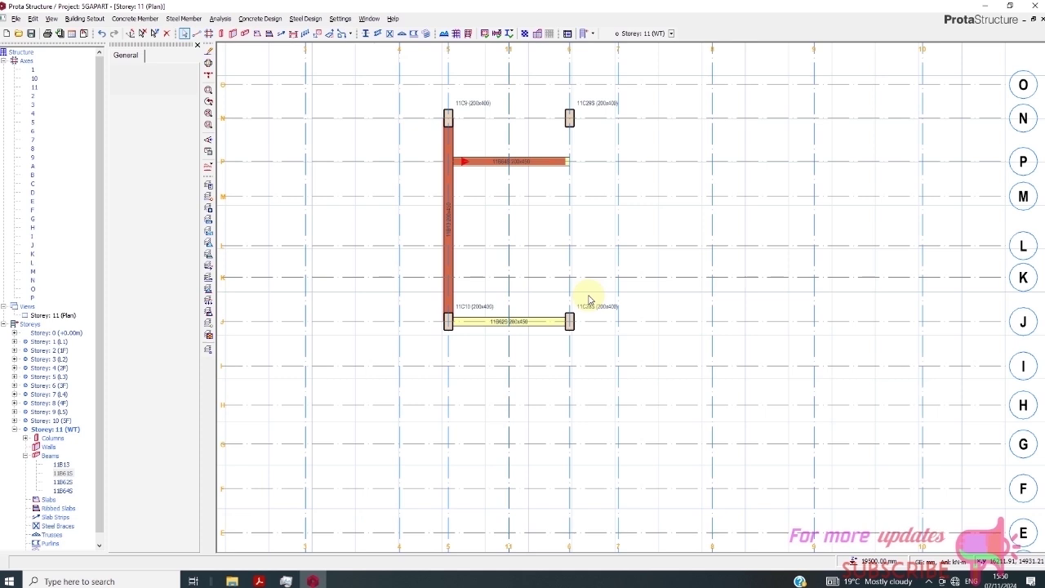
# Mirror the axis 5 beam about axis 11, using label suffix S and leaving its wall load uncopied.
pyautogui.click(449, 233)
pyautogui.rightClick(483, 226)
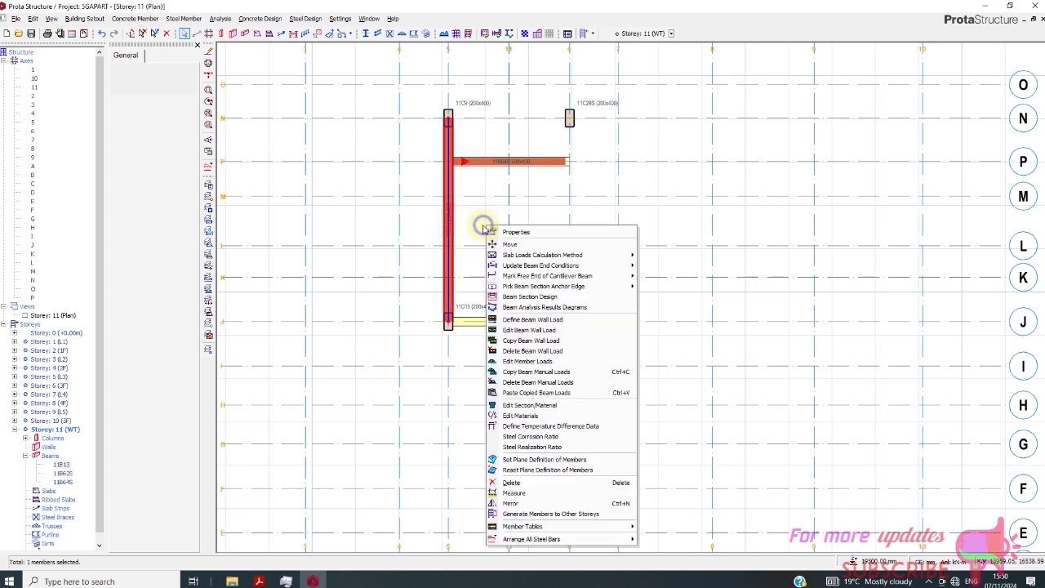
pyautogui.click(528, 503)
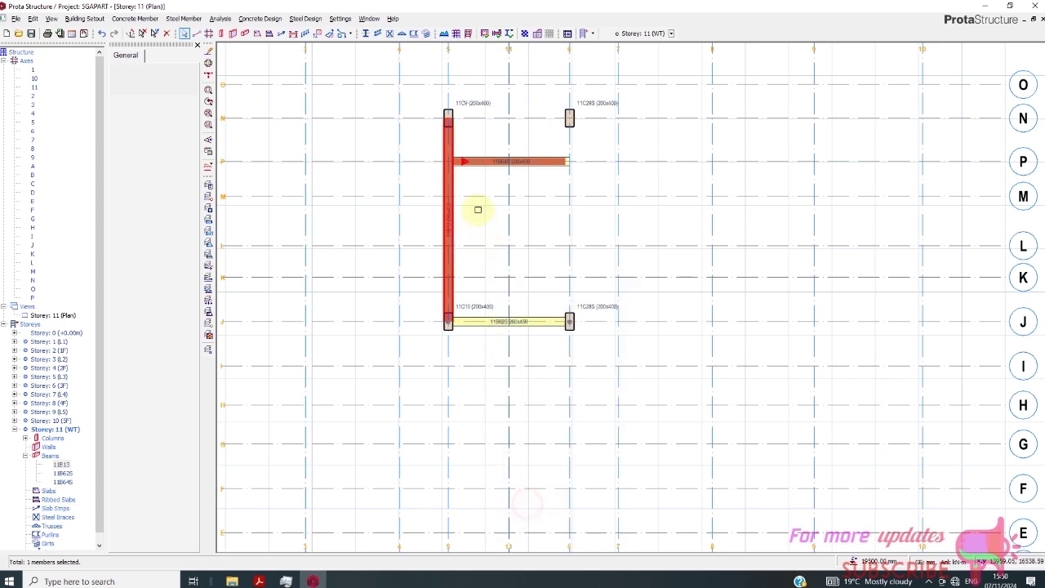
pyautogui.click(510, 124)
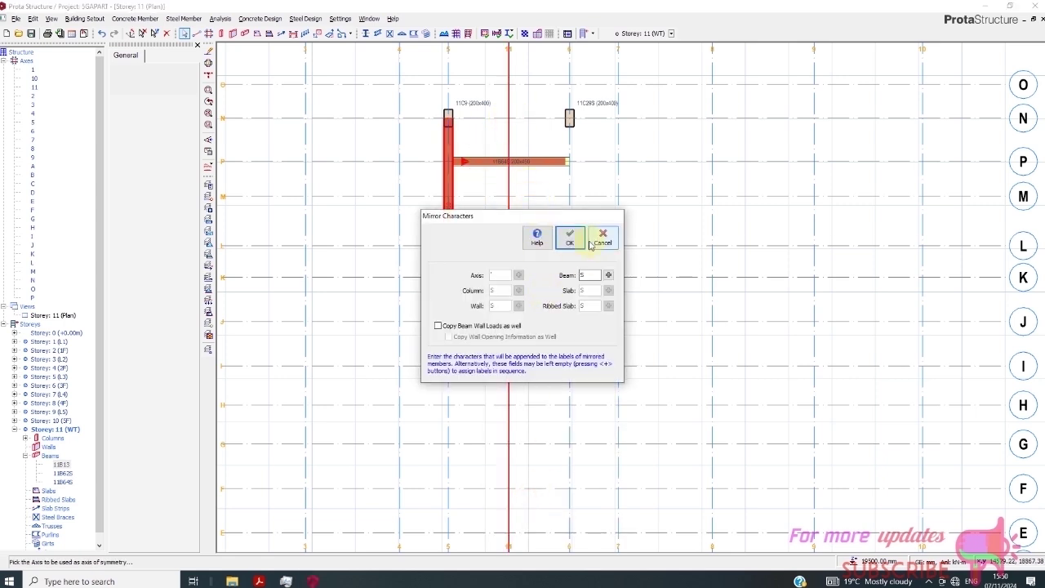
pyautogui.click(570, 238)
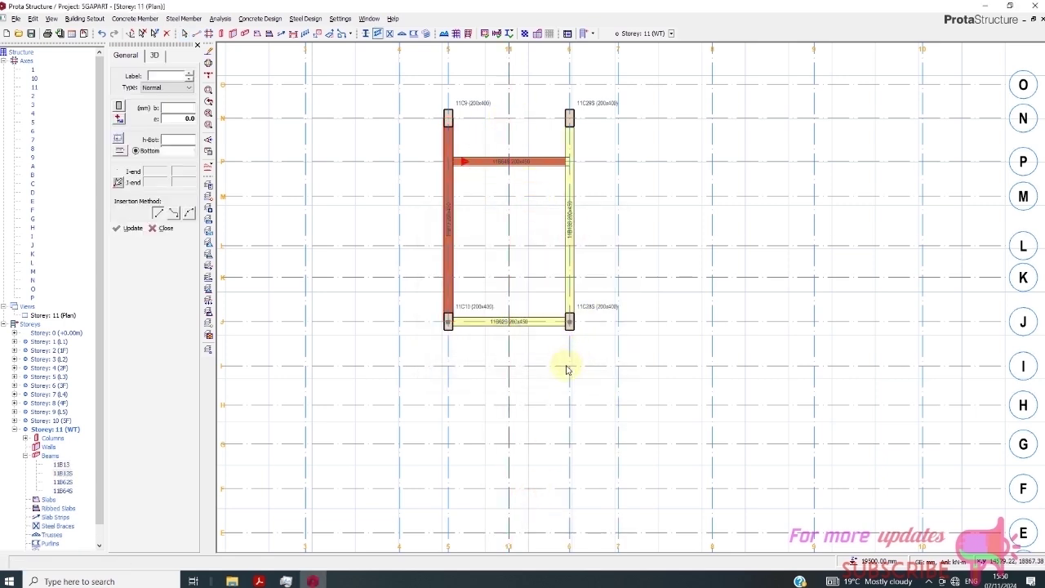
# Paste the copied wall load onto all the water tank beams of storey 11, replacing their existing wall loads.
pyautogui.scroll(1, 569, 222)
pyautogui.click(577, 231)
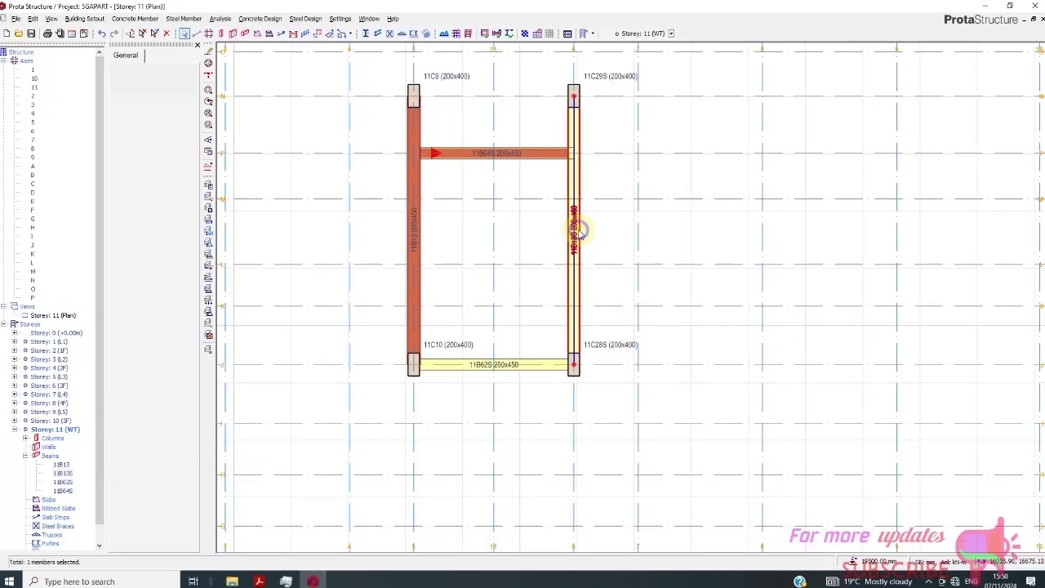
pyautogui.rightClick(577, 232)
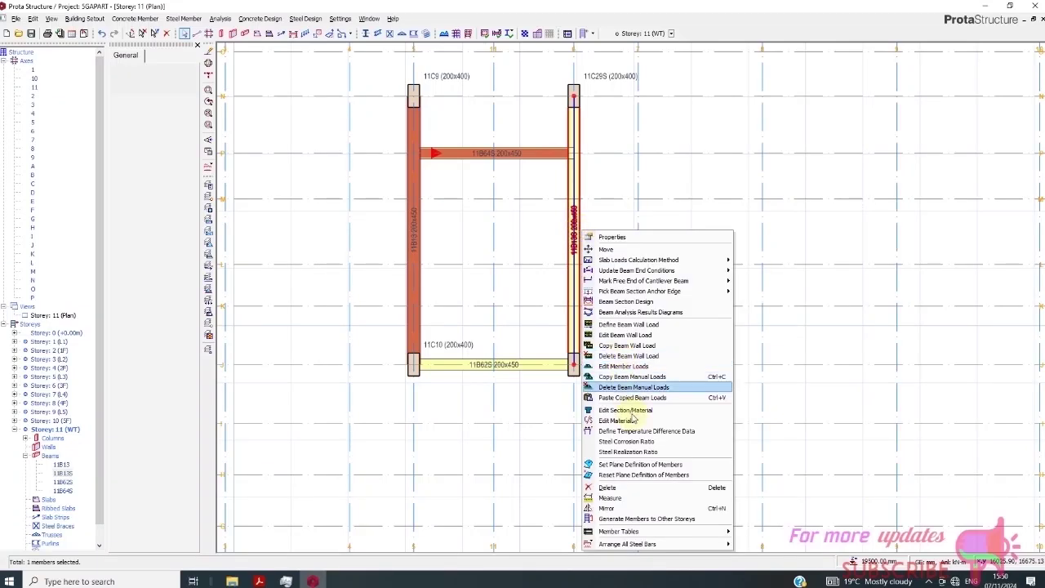
pyautogui.click(479, 299)
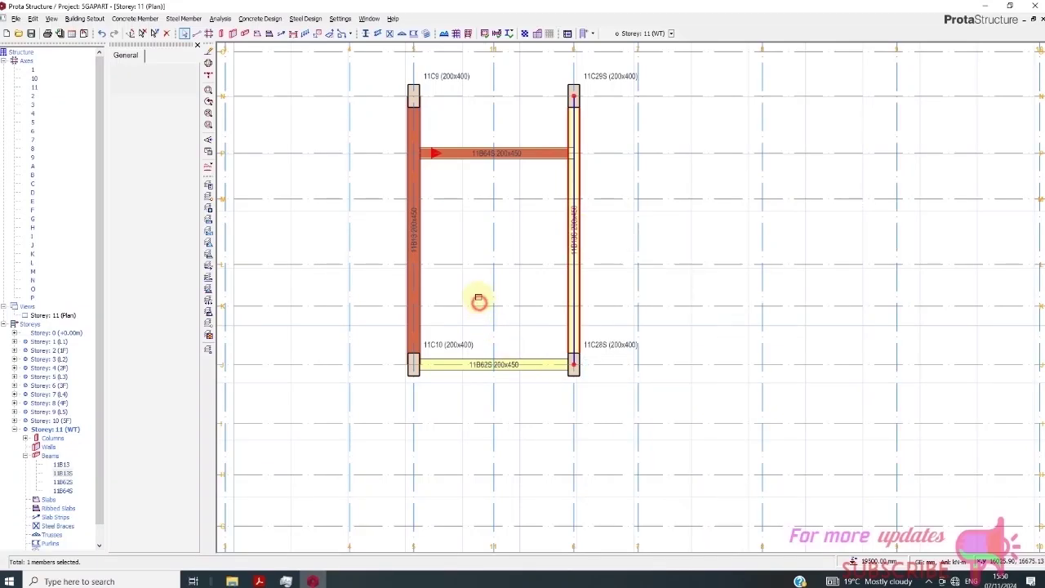
pyautogui.moveTo(358, 122); pyautogui.dragTo(610, 328)
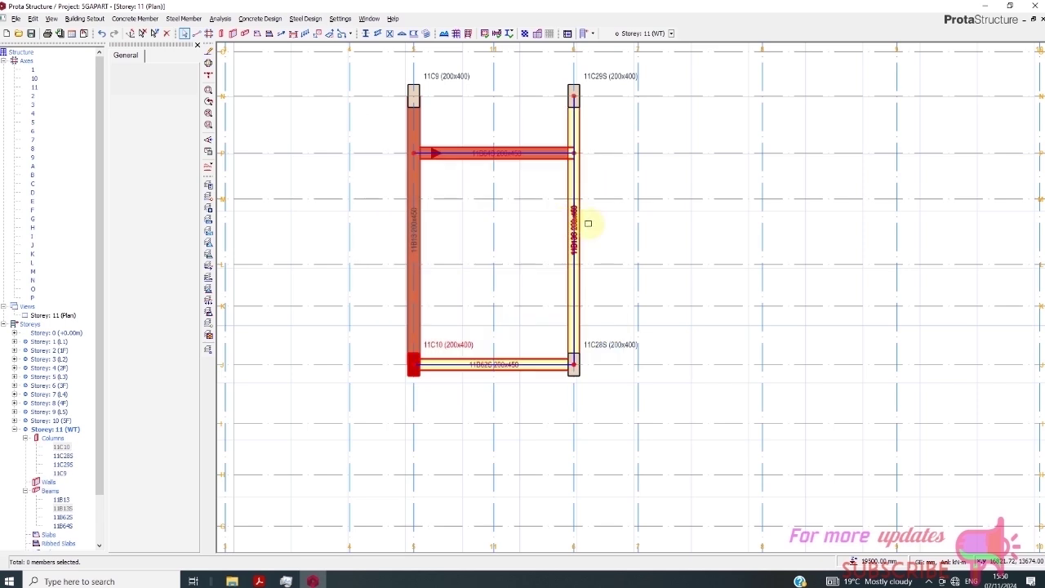
pyautogui.moveTo(373, 56); pyautogui.dragTo(711, 403)
pyautogui.rightClick(578, 221)
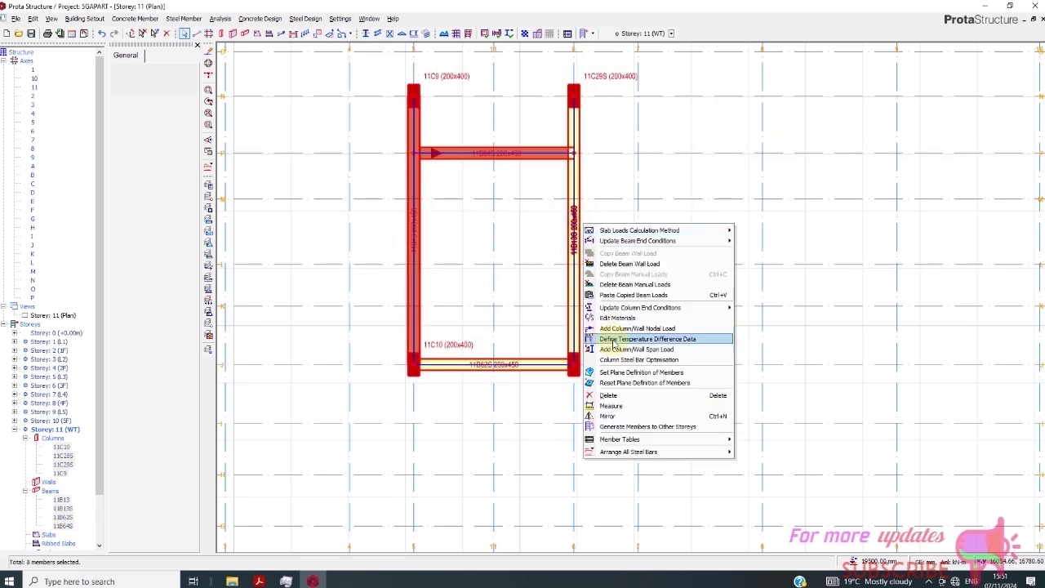
pyautogui.click(629, 295)
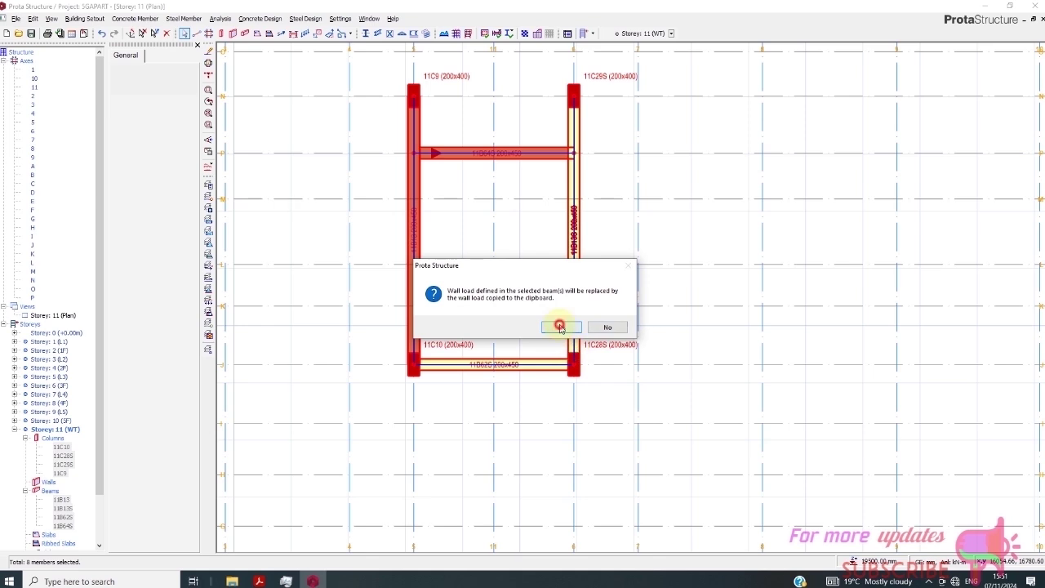
pyautogui.click(560, 326)
# Delete the beam along axis P between axes 5 and 6 on storey 11.
pyautogui.click(456, 159)
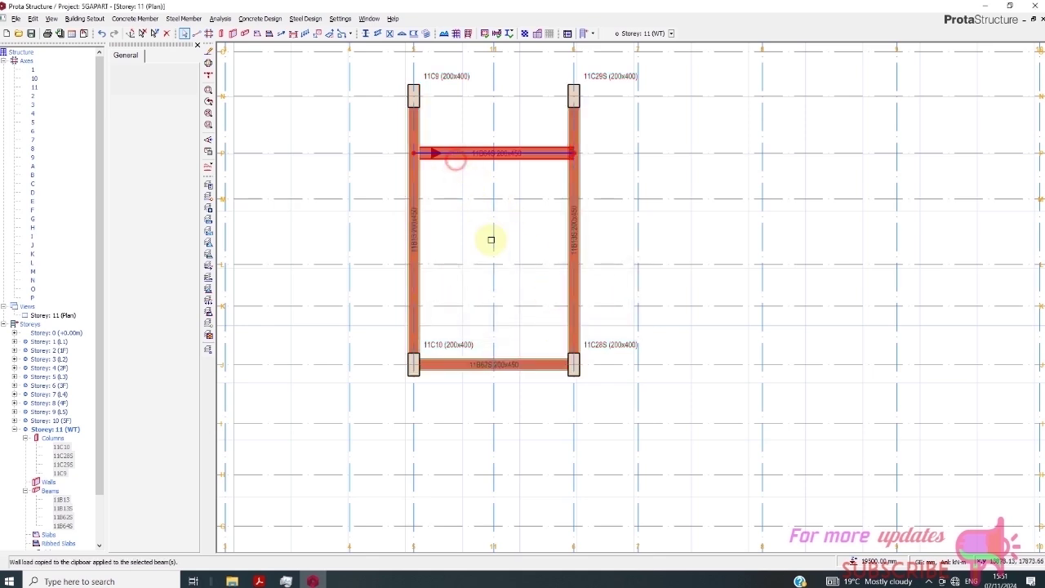
pyautogui.press('Delete')
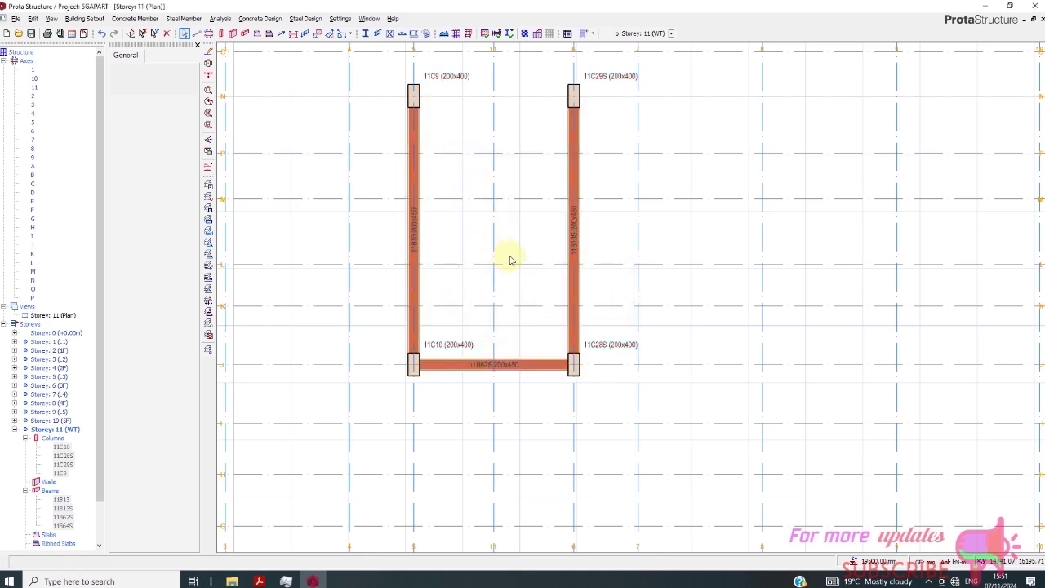
pyautogui.scroll(-1, 429, 263)
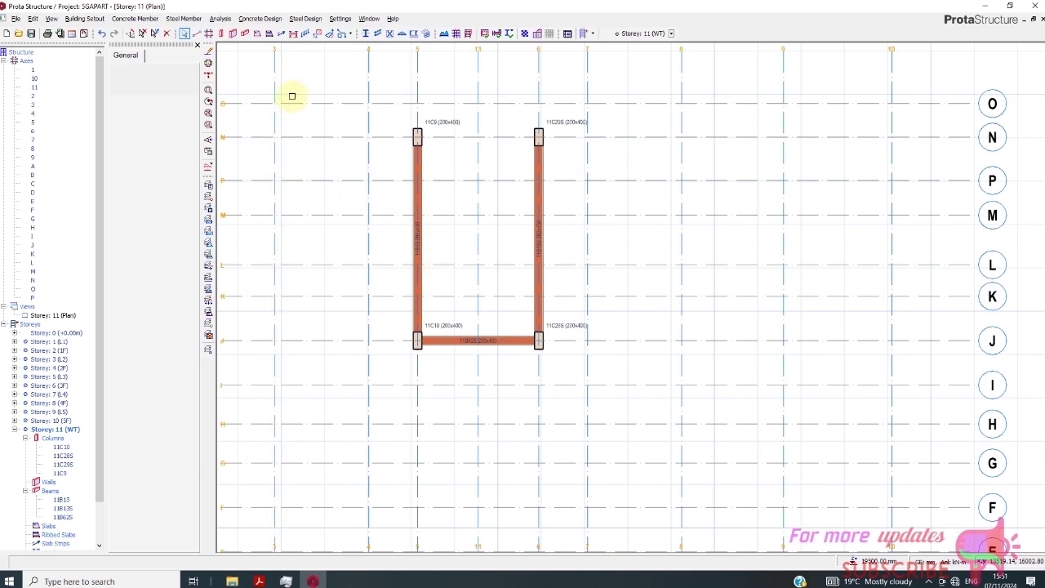
# Insert a 200x450 mm beam along axis N between columns 11C9 and 11C29S.
pyautogui.click(418, 137)
pyautogui.click(541, 139)
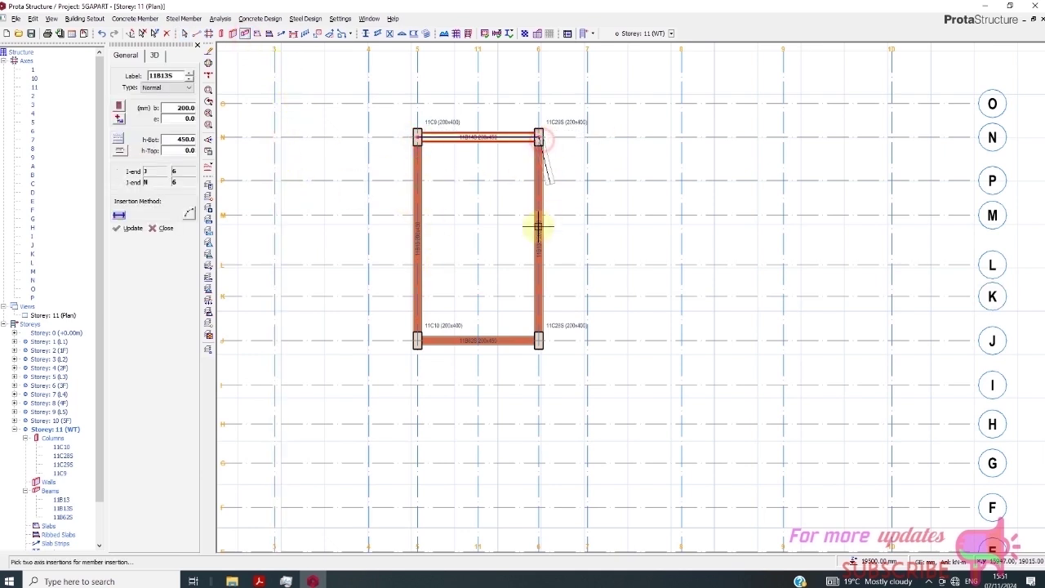
pyautogui.rightClick(472, 236)
pyautogui.rightClick(484, 247)
# Insert a 200x450 mm cross beam joining the axis 5 and axis 6 beams at mid-length, then end beam insertion.
pyautogui.click(454, 246)
pyautogui.click(440, 236)
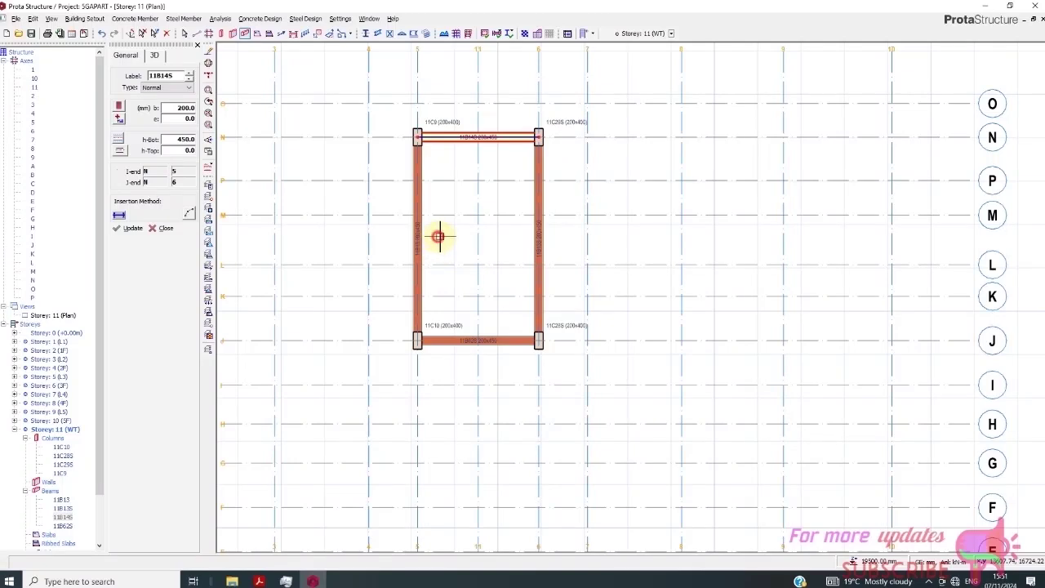
pyautogui.click(418, 237)
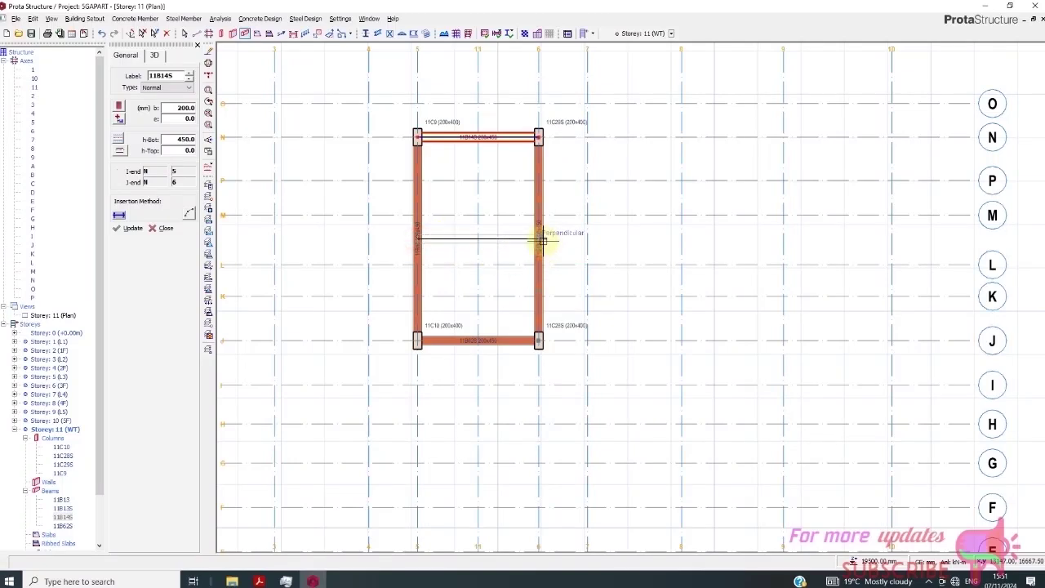
pyautogui.click(540, 237)
pyautogui.rightClick(539, 275)
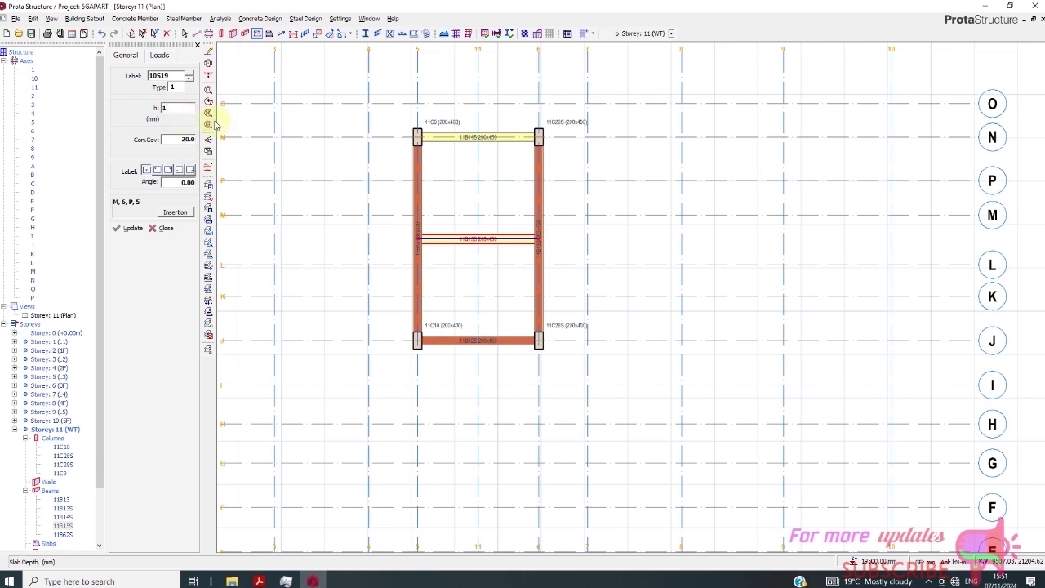
# Set the new slab's thickness to 175 mm, with an entered dead load of 10 kN/m2 and imposed load of 1.5 kN/m2.
pyautogui.click(152, 56)
pyautogui.click(181, 110)
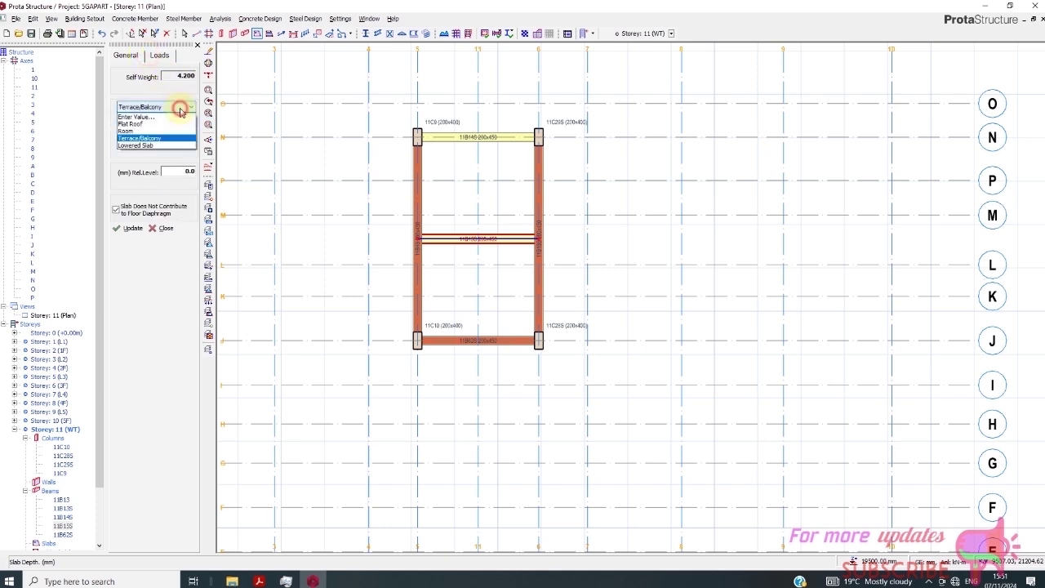
pyautogui.click(175, 125)
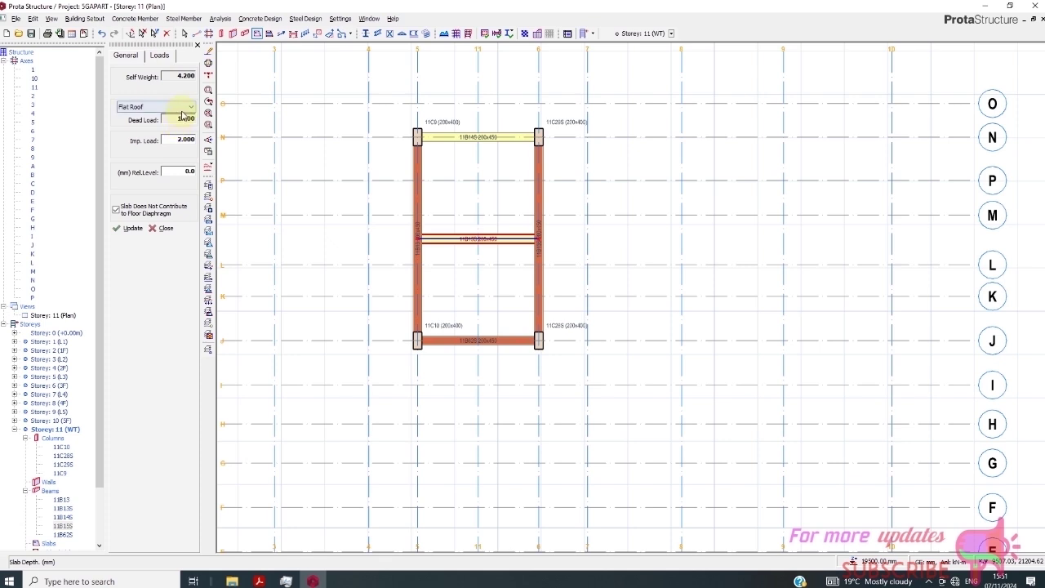
pyautogui.click(185, 109)
pyautogui.click(178, 117)
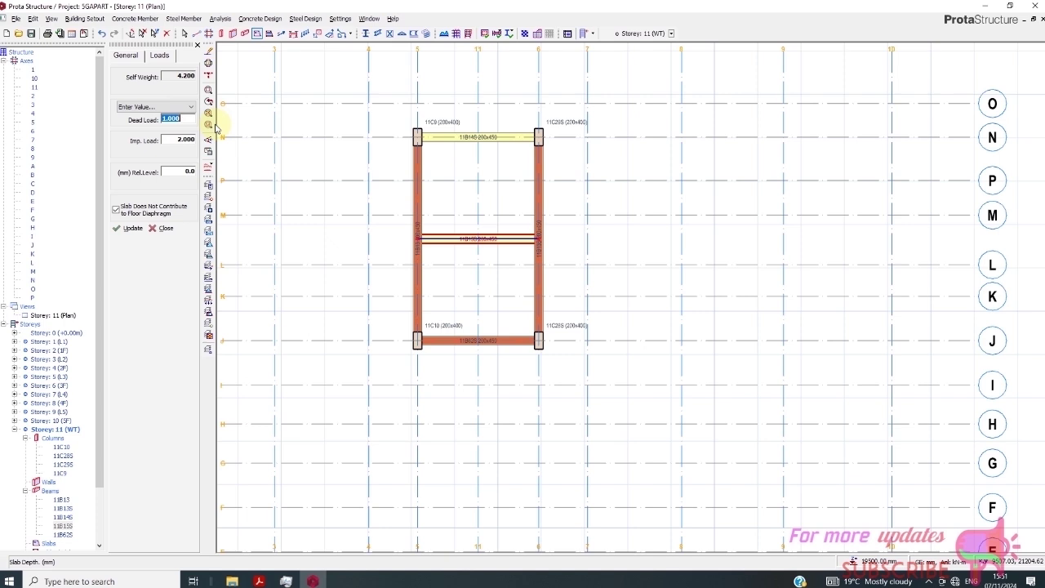
pyautogui.click(176, 141)
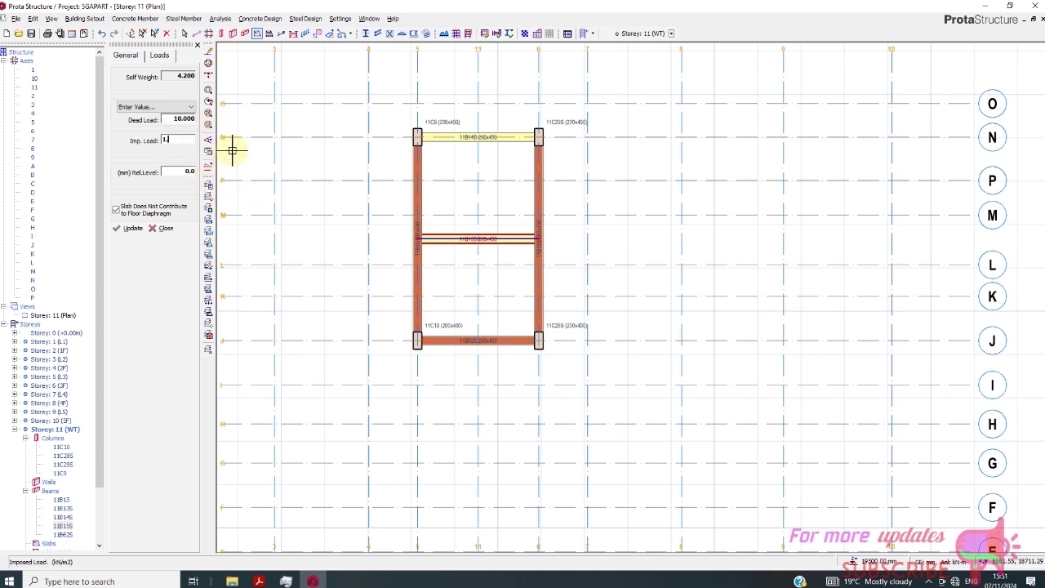
pyautogui.write('1.5')
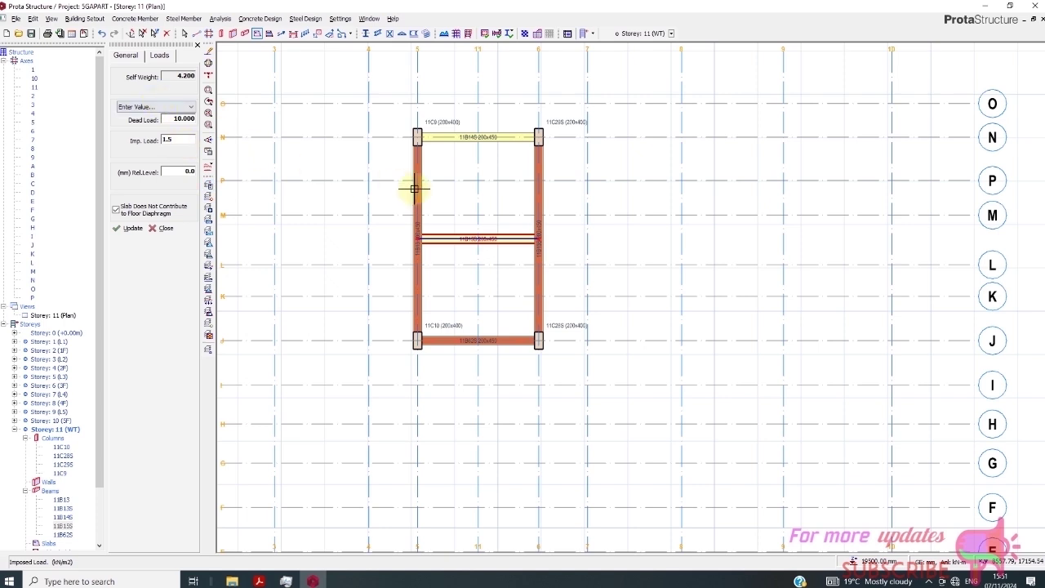
pyautogui.press('Return')
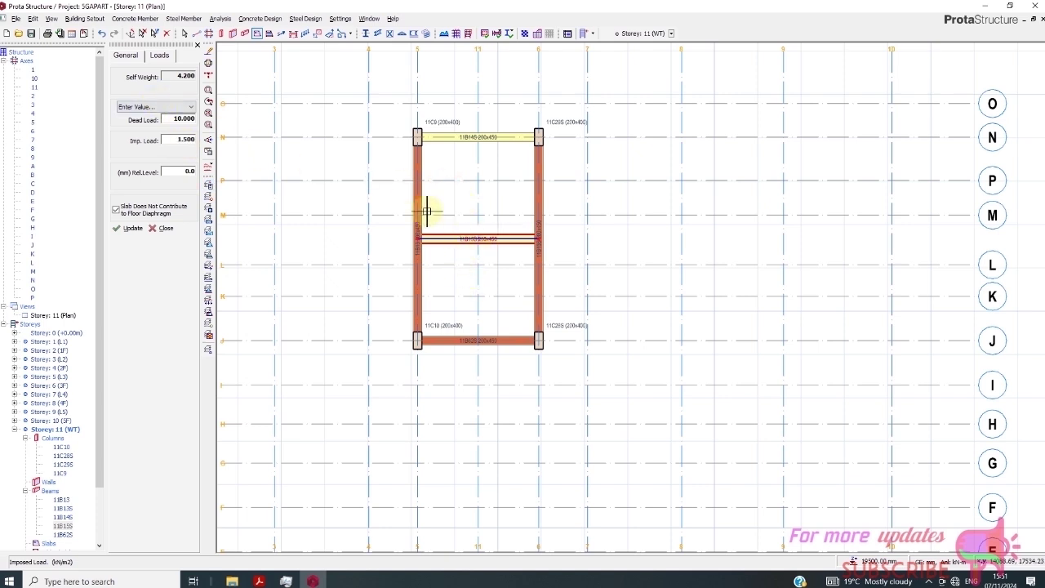
# Insert slabs in the two beam-enclosed regions of the water tank frame using the Beam Region method.
pyautogui.click(131, 55)
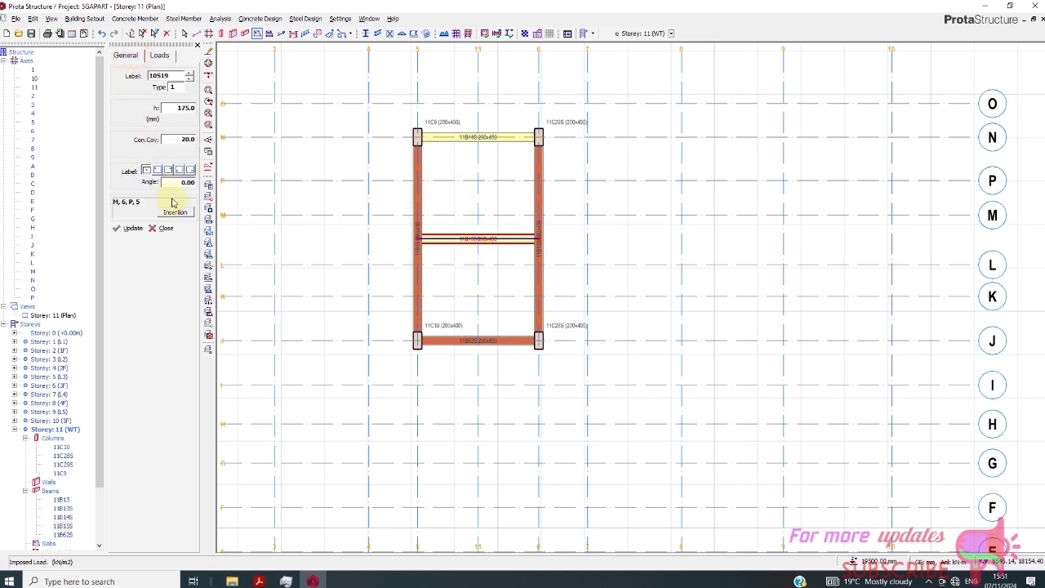
pyautogui.click(175, 211)
pyautogui.click(115, 109)
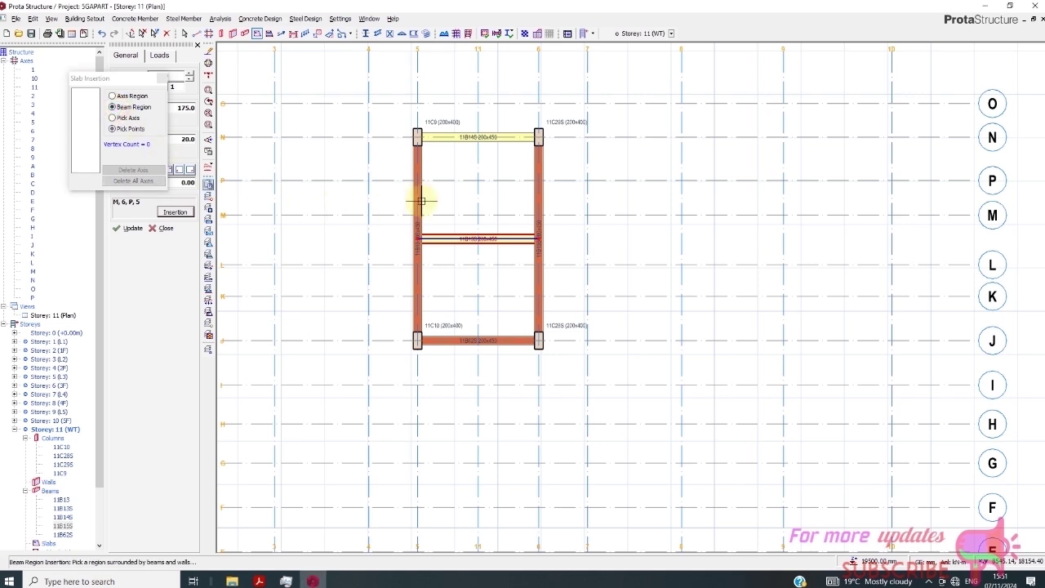
pyautogui.click(459, 198)
pyautogui.click(464, 285)
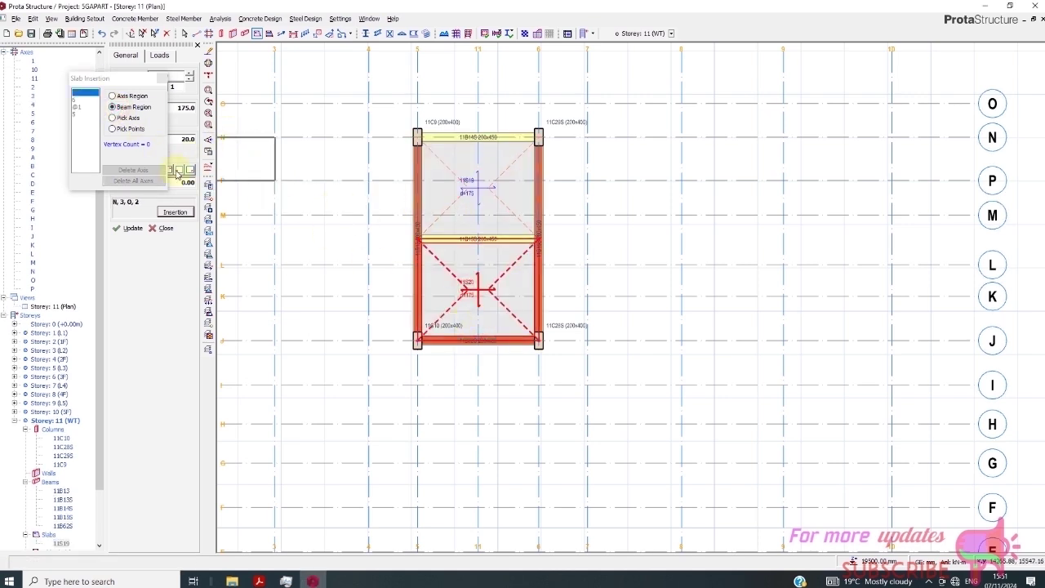
pyautogui.click(162, 80)
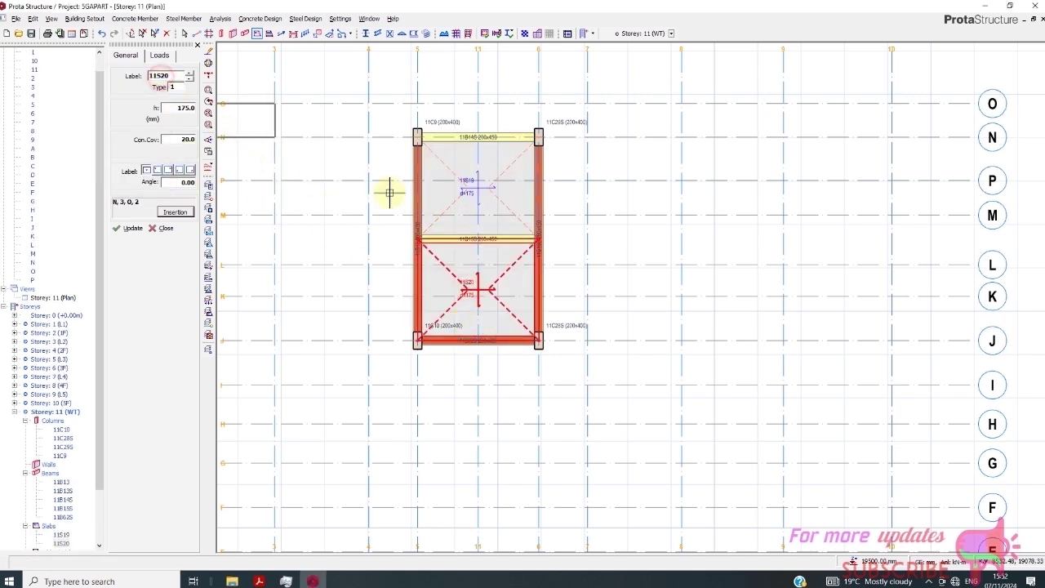
# Run the building model check on all storeys with every check enabled, then close the building analysis dialog.
pyautogui.scroll(-1, 431, 172)
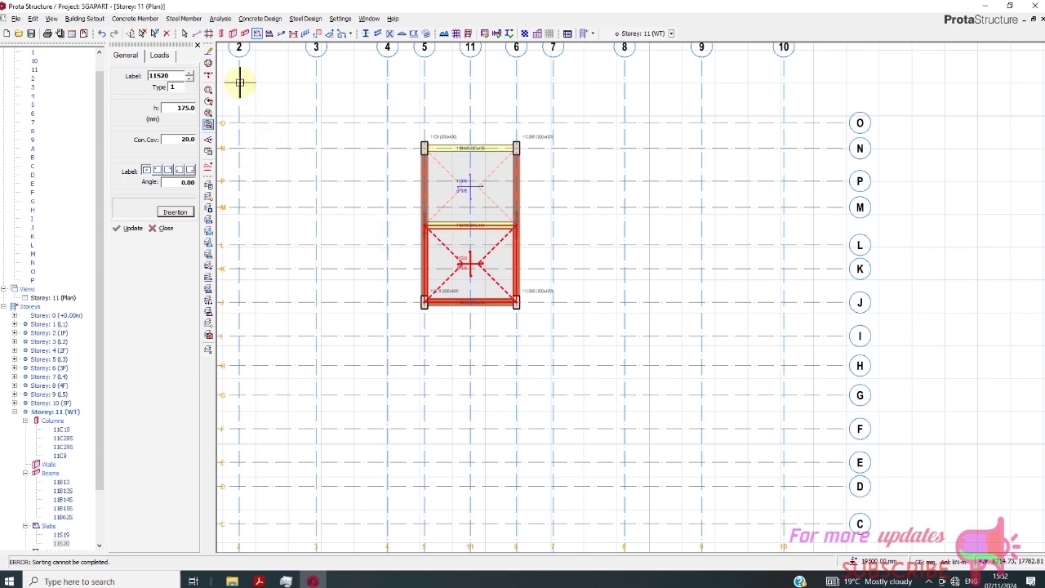
pyautogui.click(54, 297)
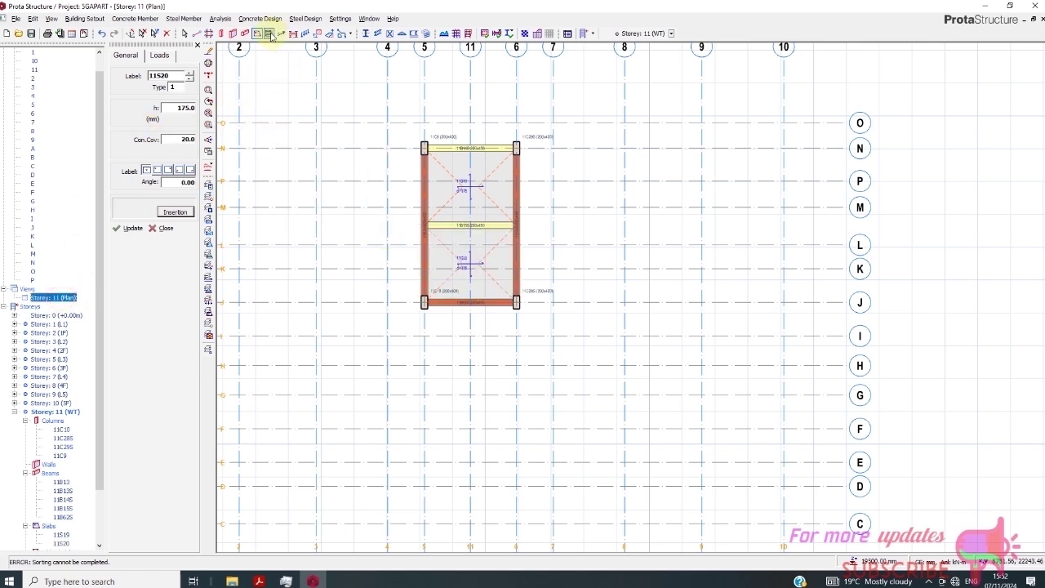
pyautogui.click(221, 33)
pyautogui.click(237, 46)
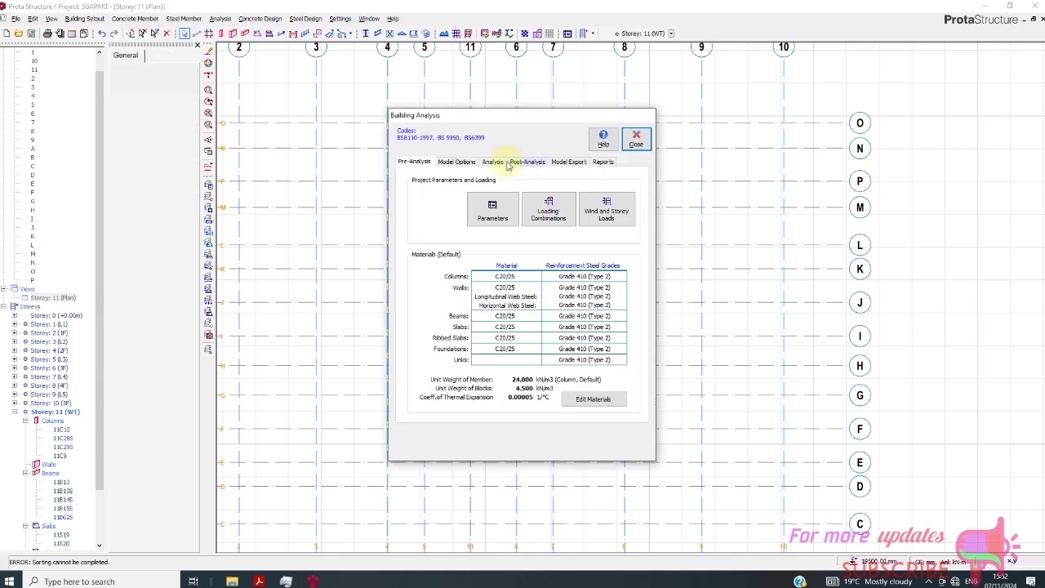
pyautogui.click(493, 162)
pyautogui.click(495, 192)
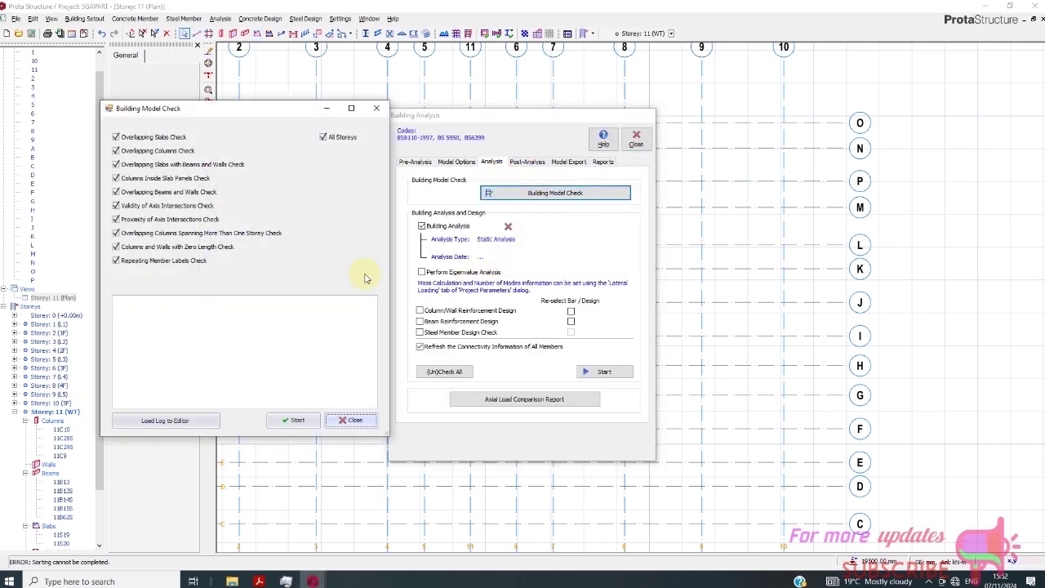
pyautogui.click(299, 418)
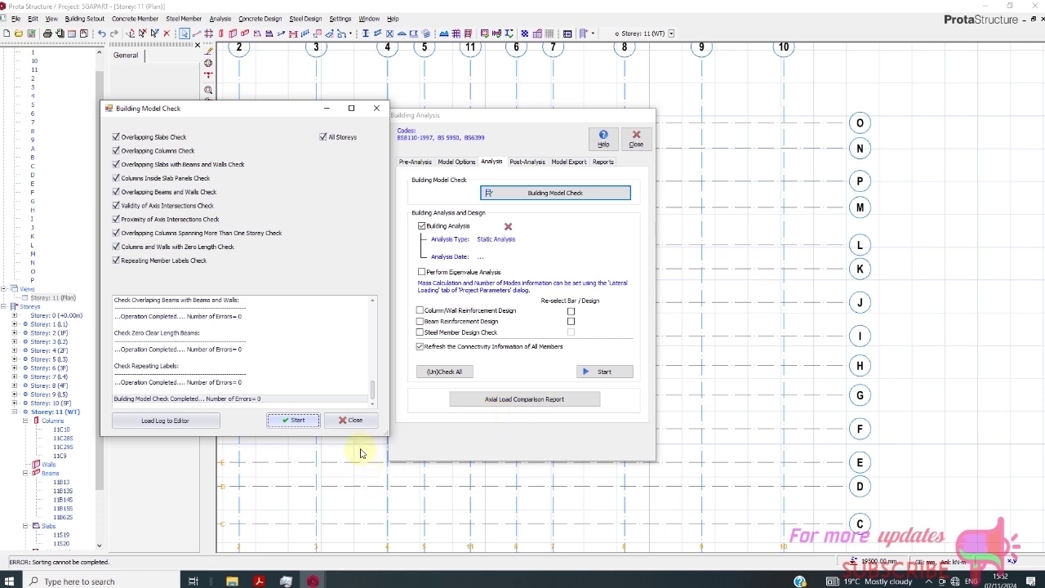
pyautogui.click(352, 419)
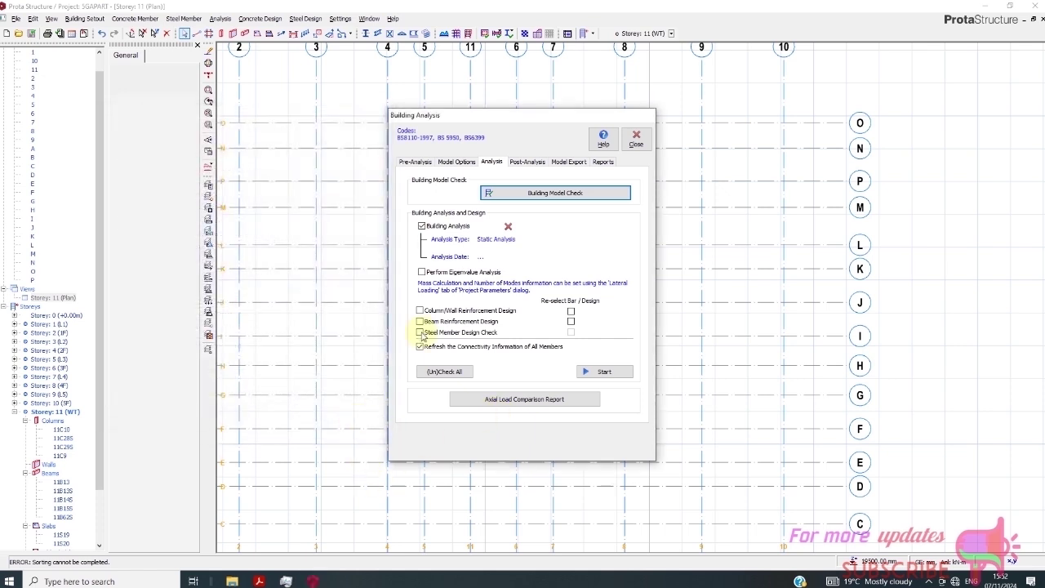
pyautogui.click(649, 134)
# Show the storey 11 view in 3D and inspect the building from the back, the underside and the left.
pyautogui.rightClick(67, 297)
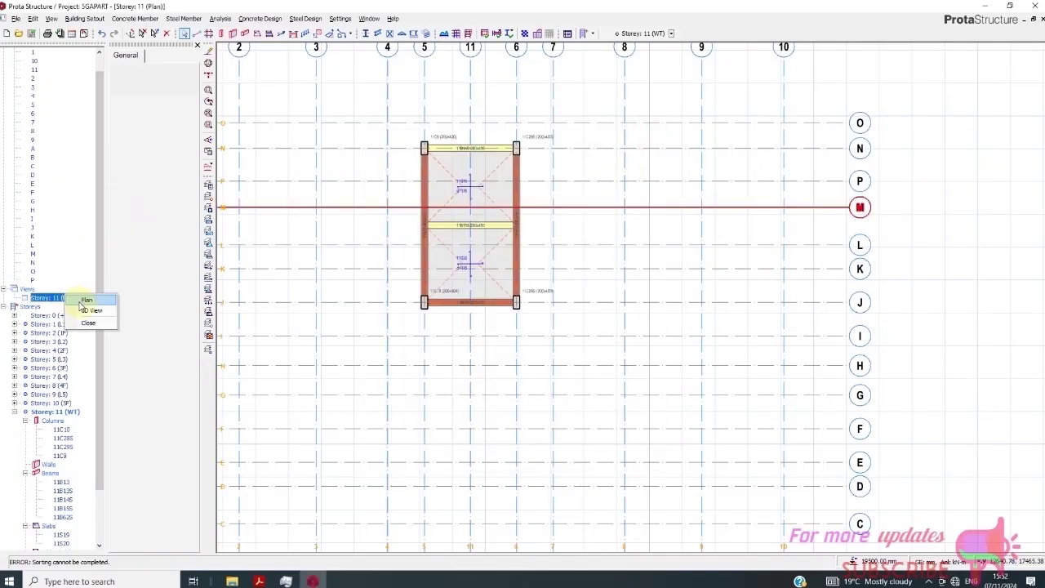
pyautogui.click(92, 310)
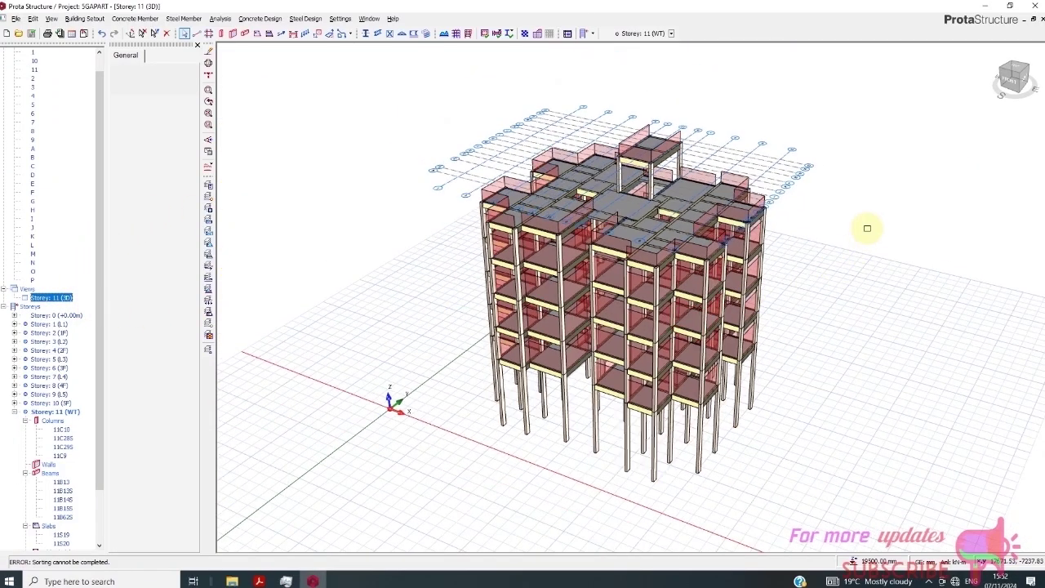
pyautogui.click(1015, 86)
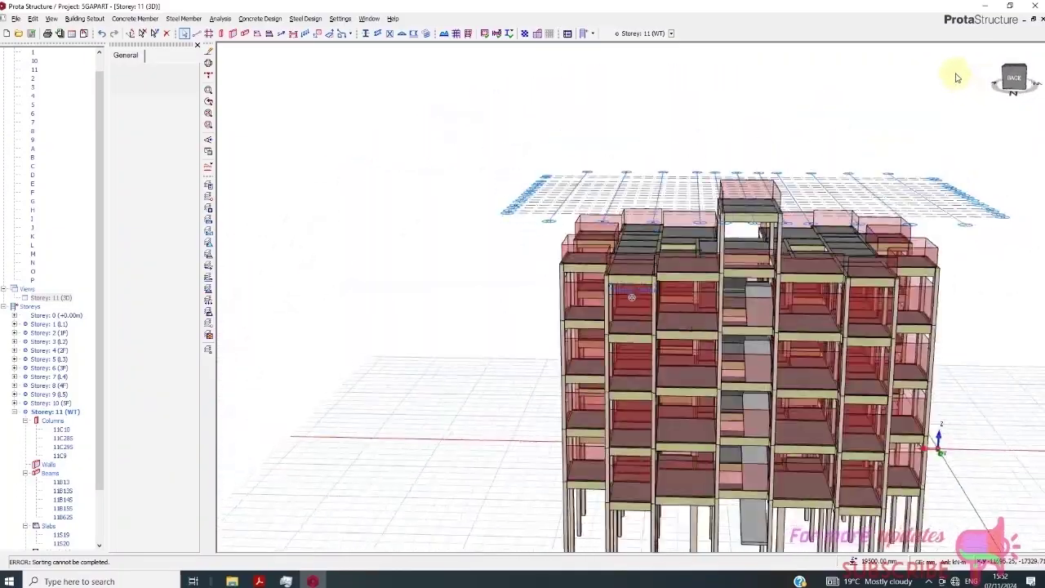
pyautogui.moveTo(957, 78); pyautogui.dragTo(868, 82)
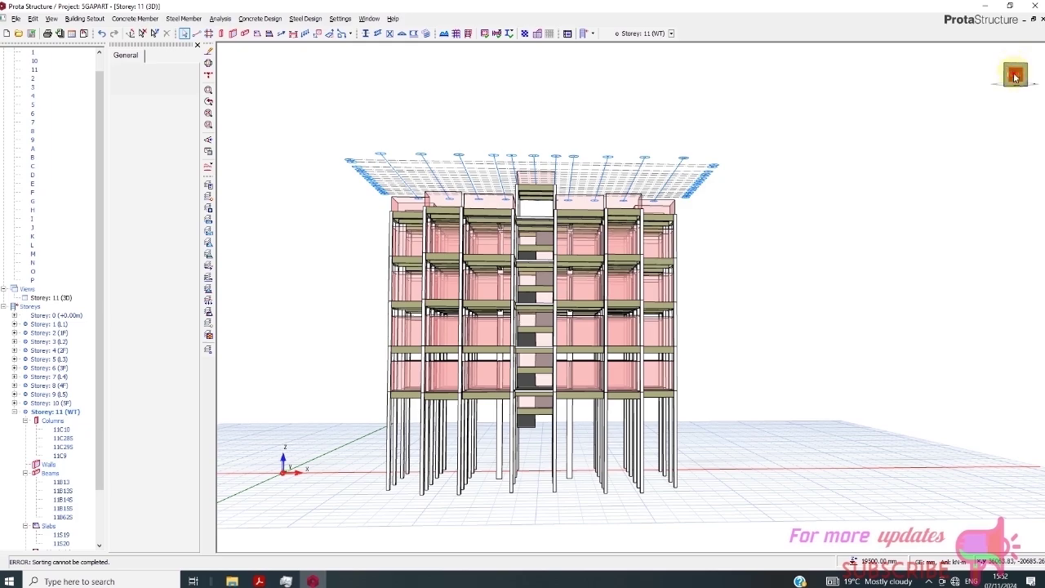
pyautogui.moveTo(1015, 77); pyautogui.dragTo(1043, 92)
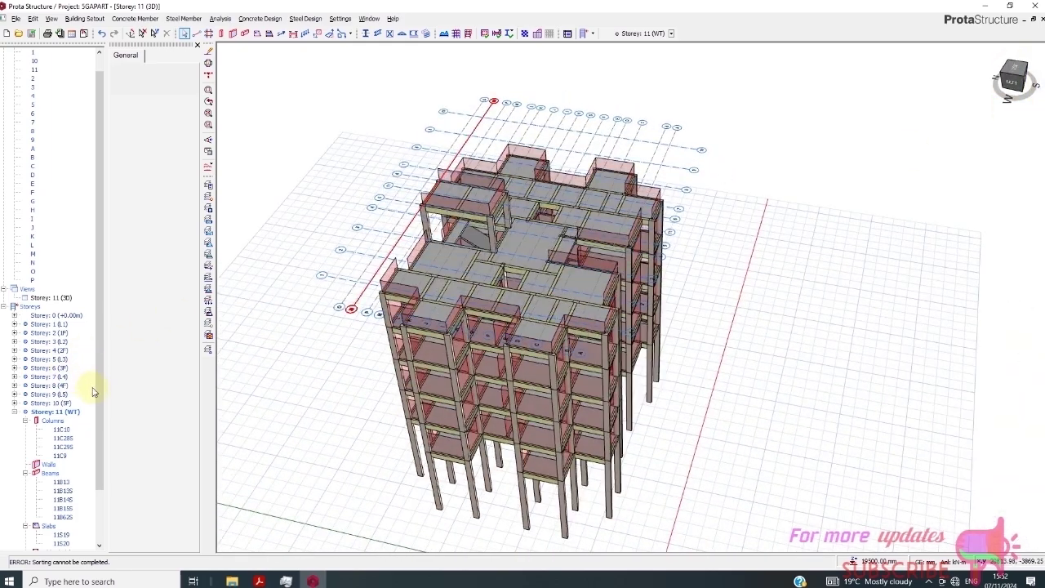
# Make storey 10 (5F) current and expand its member list down to the slabs.
pyautogui.moveTo(99, 396); pyautogui.dragTo(98, 495)
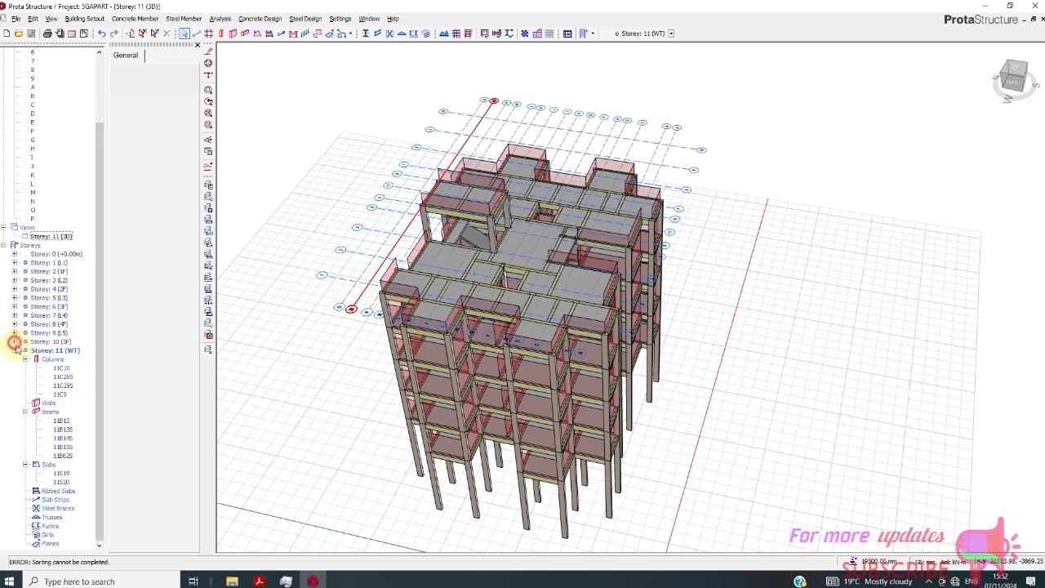
pyautogui.click(42, 349)
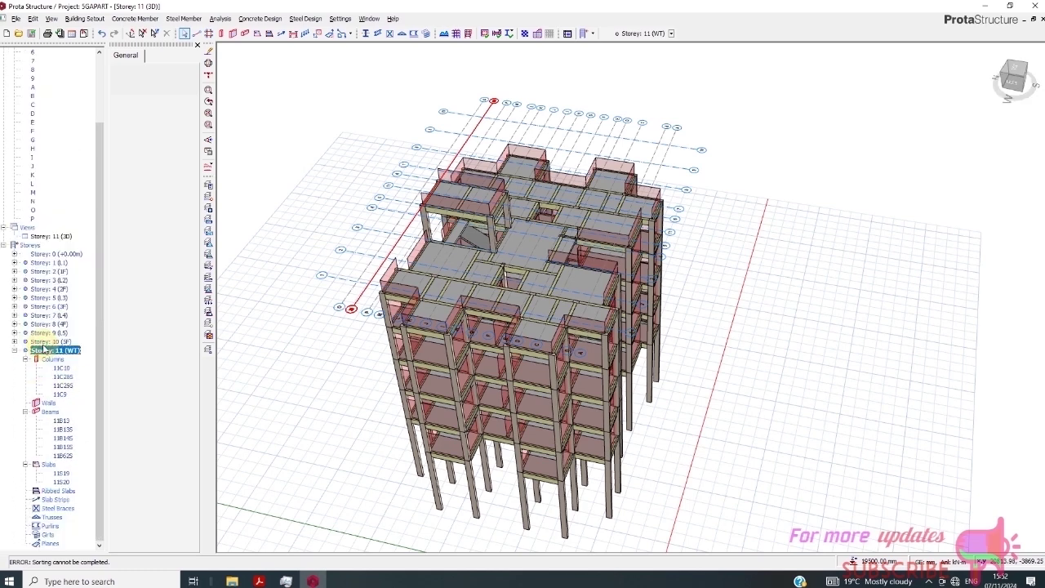
pyautogui.click(45, 341)
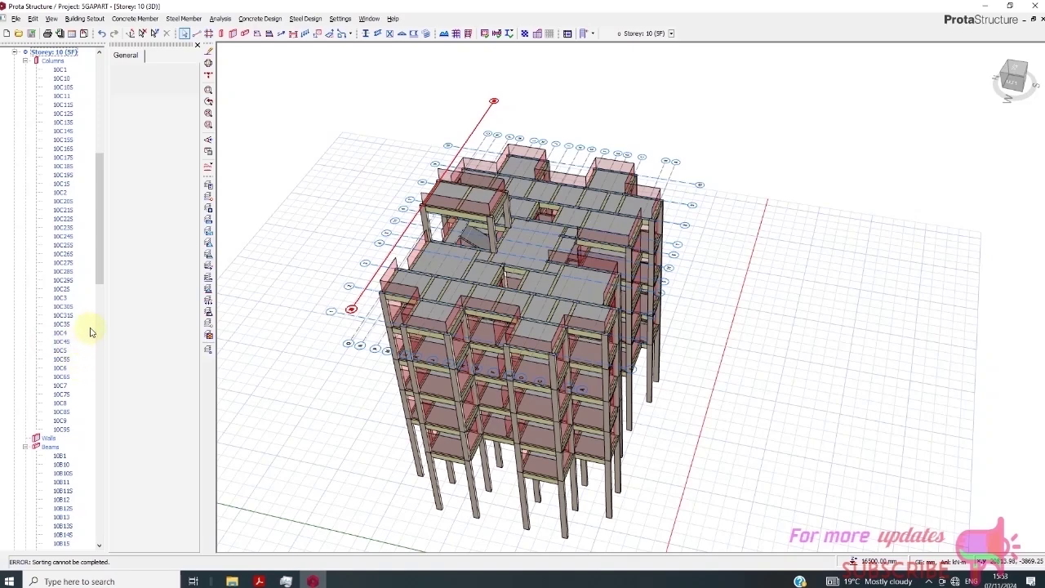
pyautogui.moveTo(103, 255); pyautogui.dragTo(94, 459)
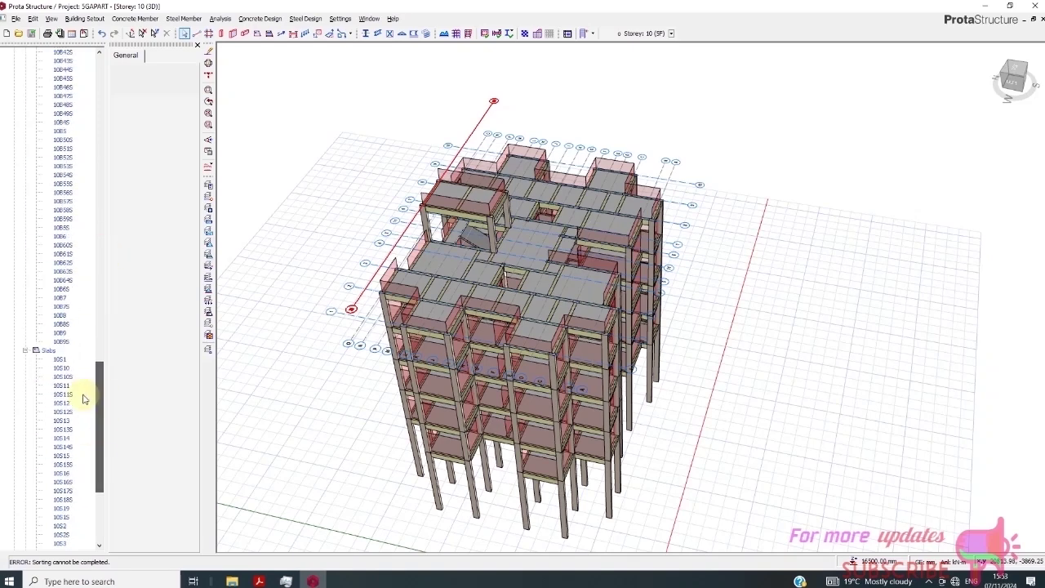
# Select all storey 10 slabs from 10S1 to the end of the list and open their Slab Table.
pyautogui.click(62, 359)
pyautogui.moveTo(102, 420); pyautogui.dragTo(103, 479)
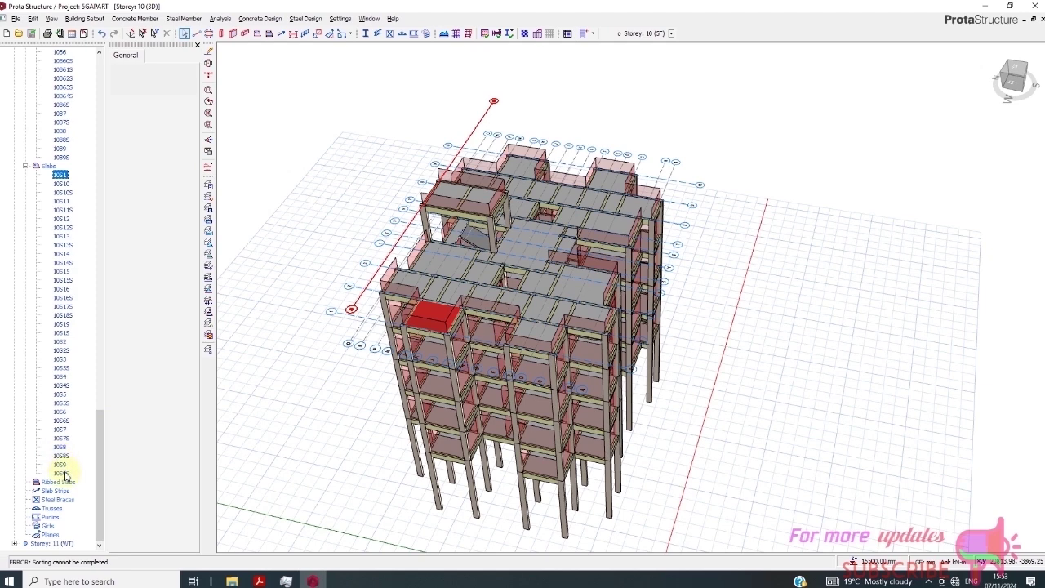
pyautogui.keyDown('shift'); pyautogui.click(62, 472); pyautogui.keyUp('shift')
pyautogui.keyDown('ctrl'); pyautogui.click(61, 342); pyautogui.keyUp('ctrl')
pyautogui.rightClick(82, 346)
pyautogui.press('Escape')
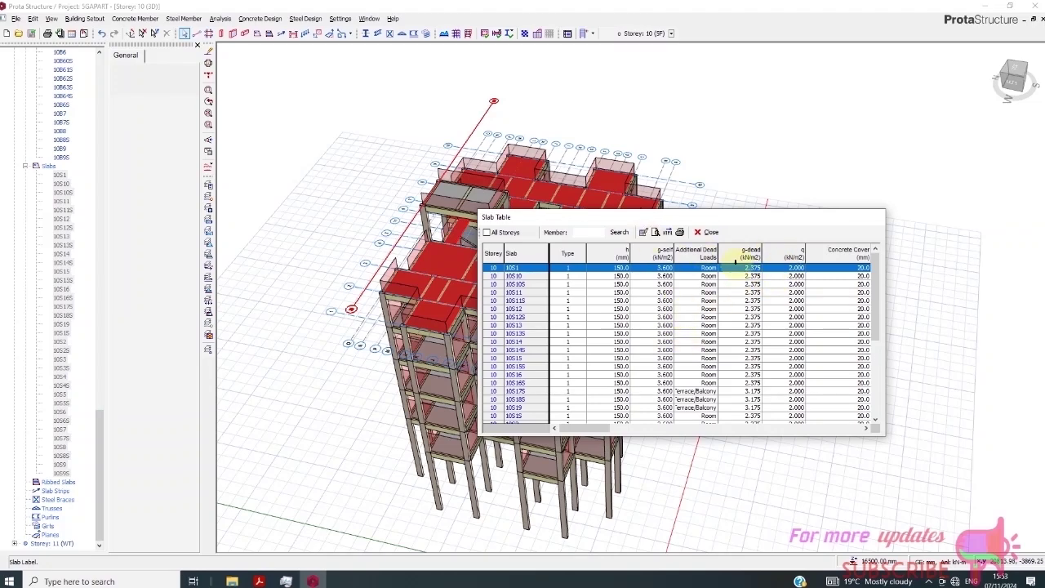
# Set the Additional Dead Loads of all listed storey 10 slabs to Flat Roof and close the Slab Table.
pyautogui.click(698, 258)
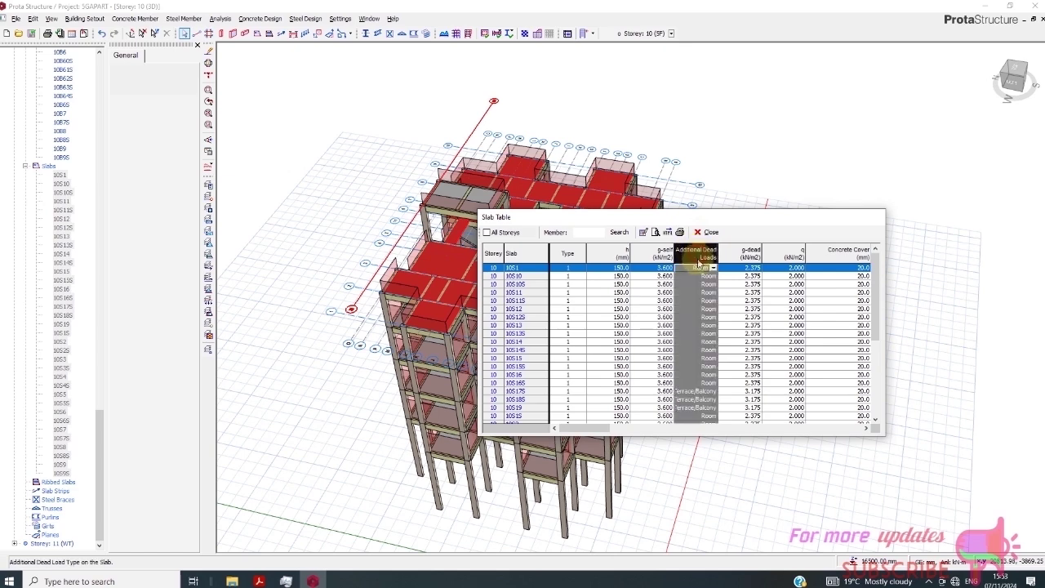
pyautogui.click(643, 233)
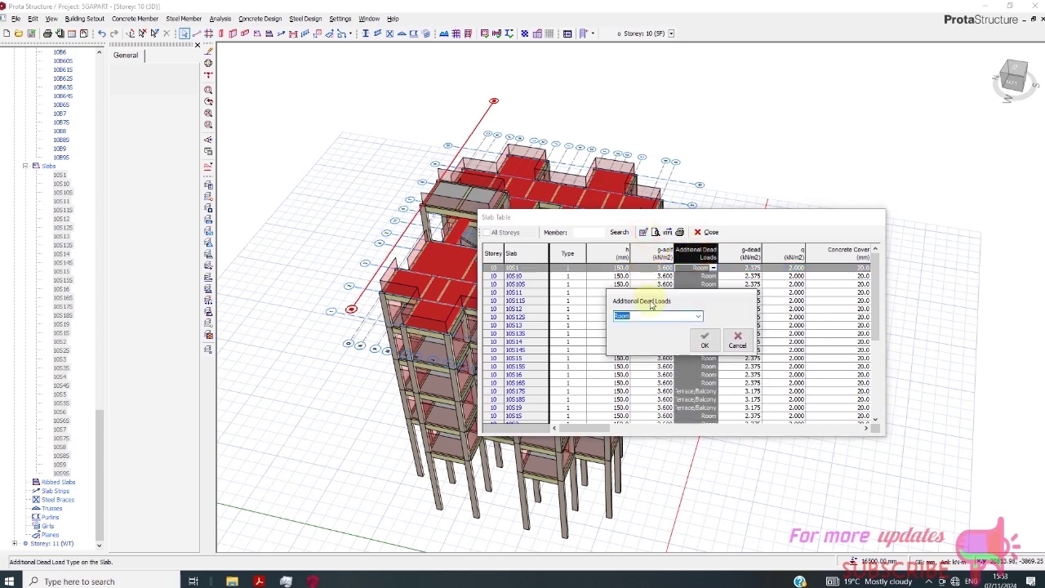
pyautogui.click(698, 316)
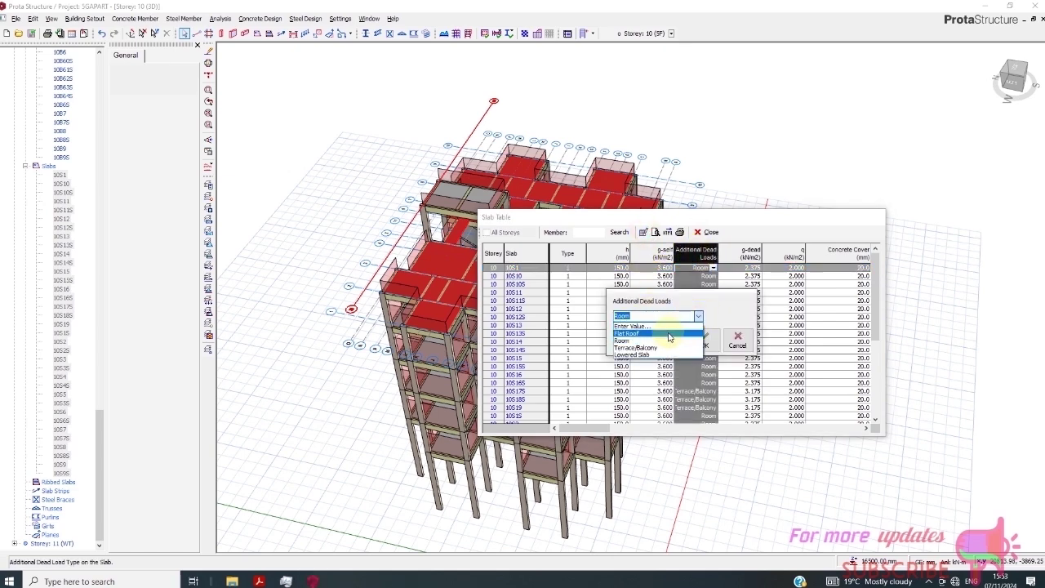
pyautogui.click(669, 334)
pyautogui.click(704, 341)
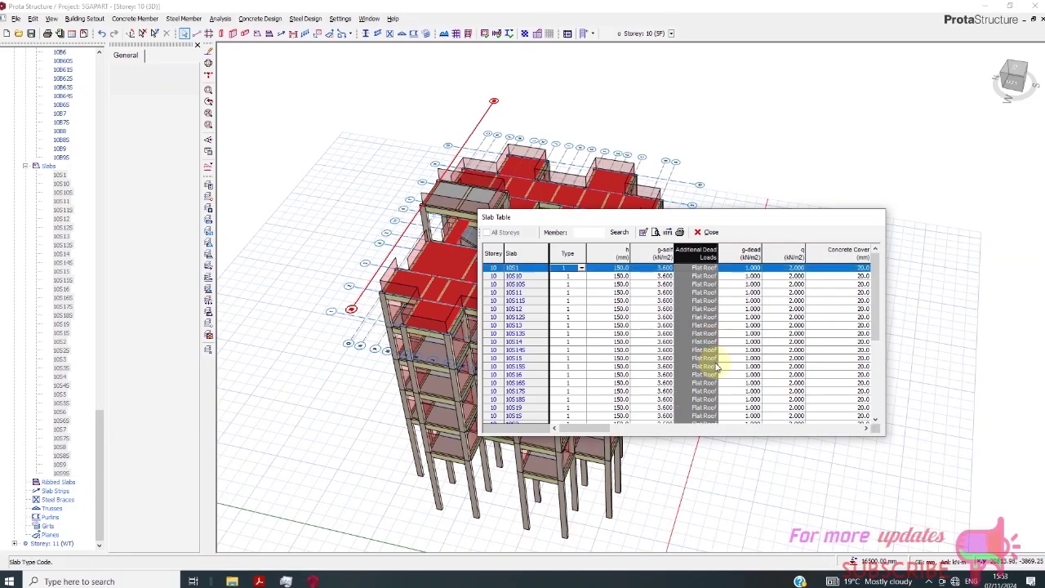
pyautogui.click(700, 233)
pyautogui.scroll(-2, 612, 327)
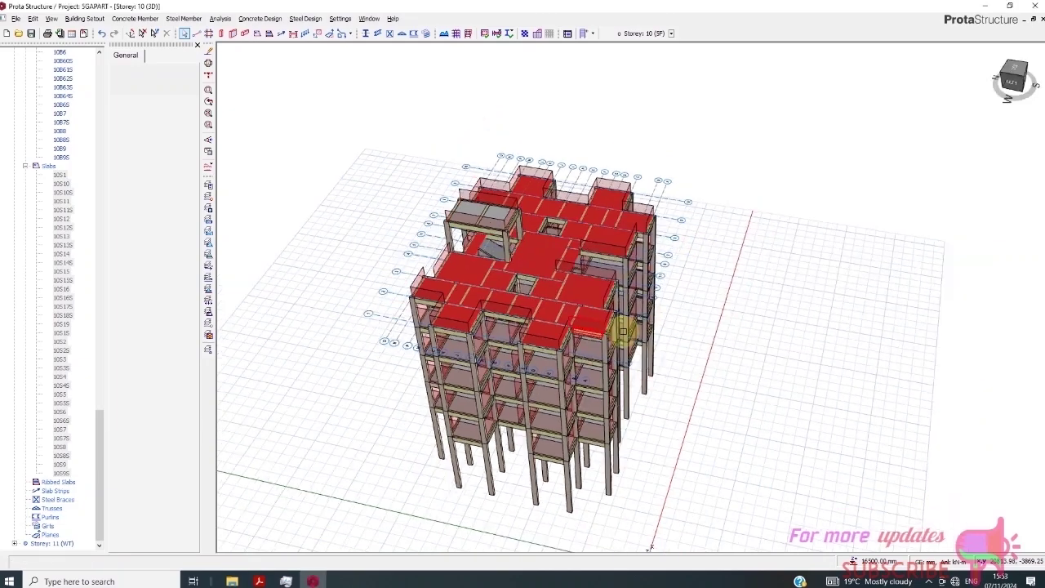
pyautogui.click(1011, 82)
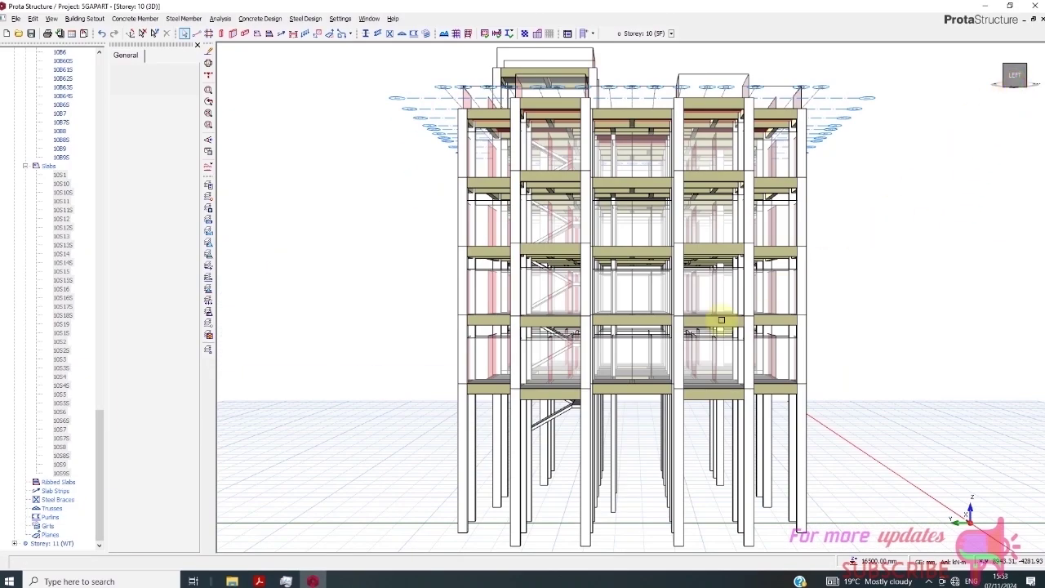
pyautogui.click(1004, 85)
pyautogui.click(993, 92)
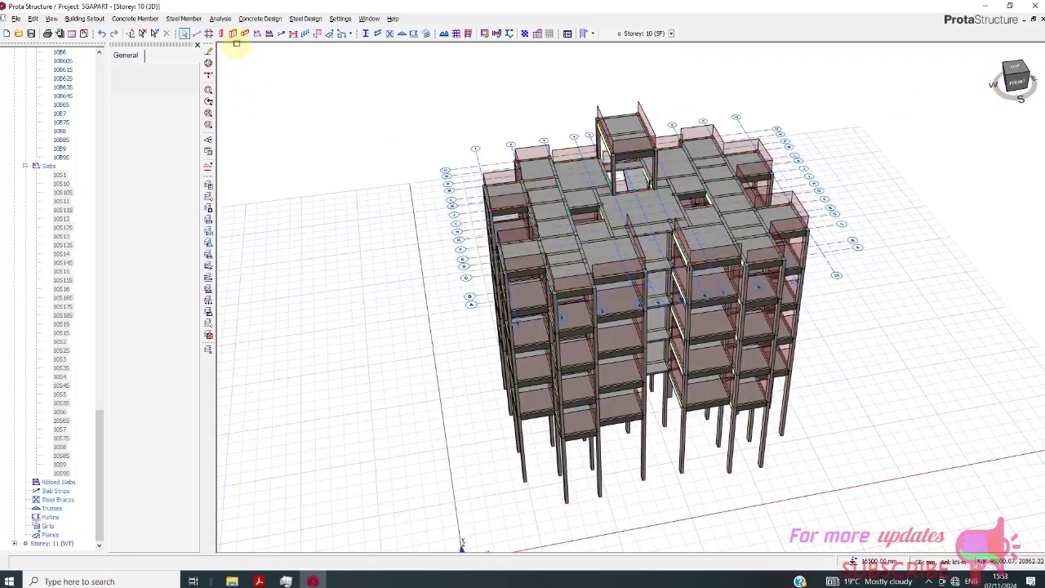
# Open the default materials of the Building Analysis and set the concrete columns to C25/30.
pyautogui.click(220, 18)
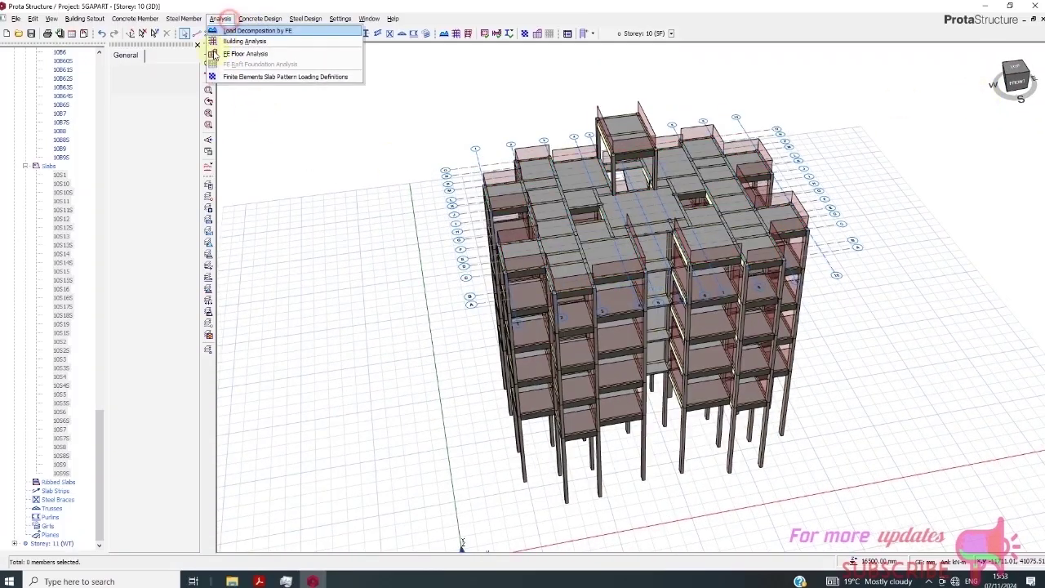
pyautogui.click(259, 41)
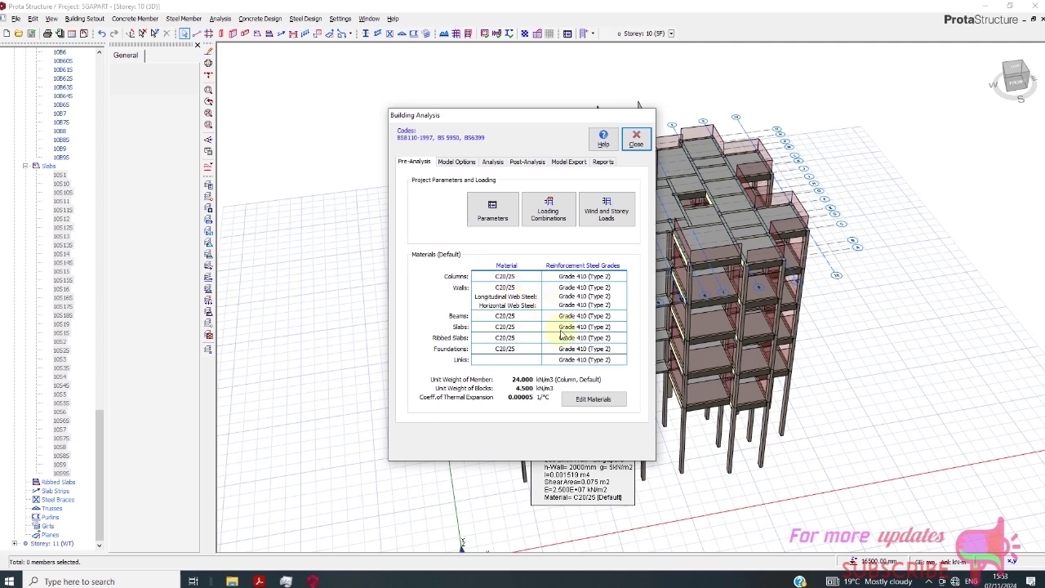
pyautogui.click(593, 397)
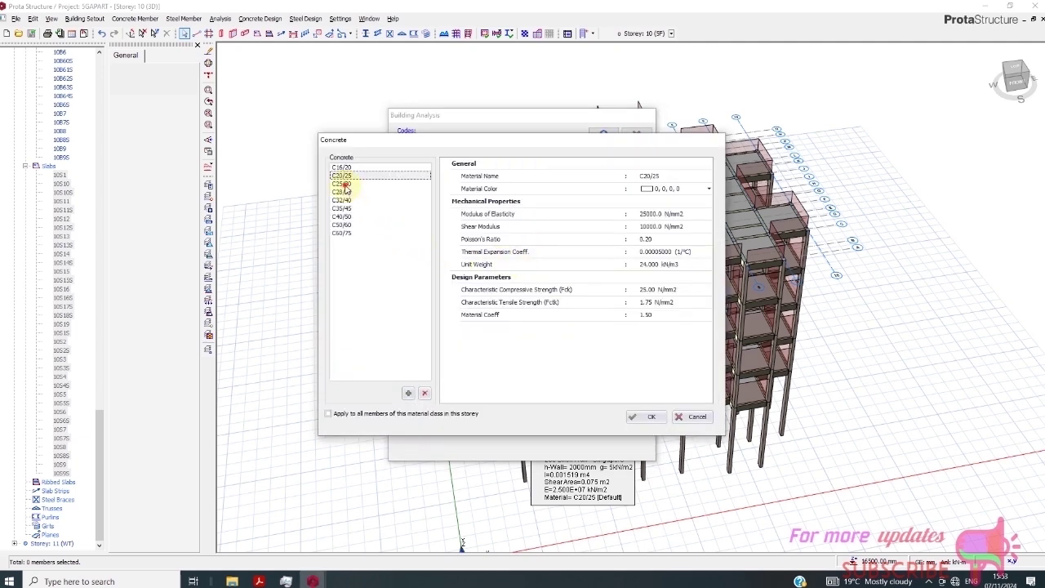
pyautogui.click(342, 184)
pyautogui.click(645, 416)
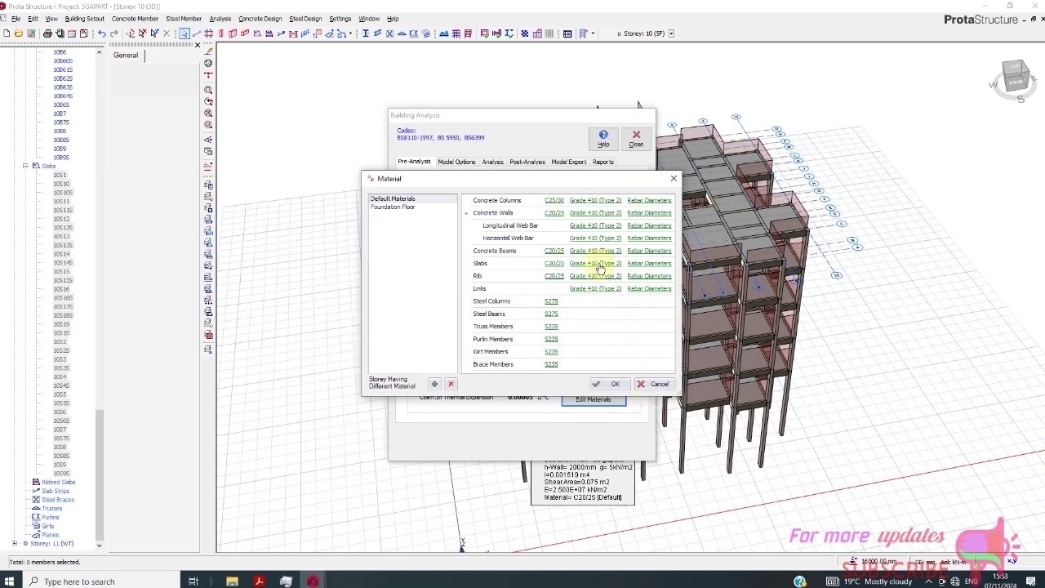
# Set the default concrete grade of the concrete beams and the slabs to C25/30.
pyautogui.click(552, 254)
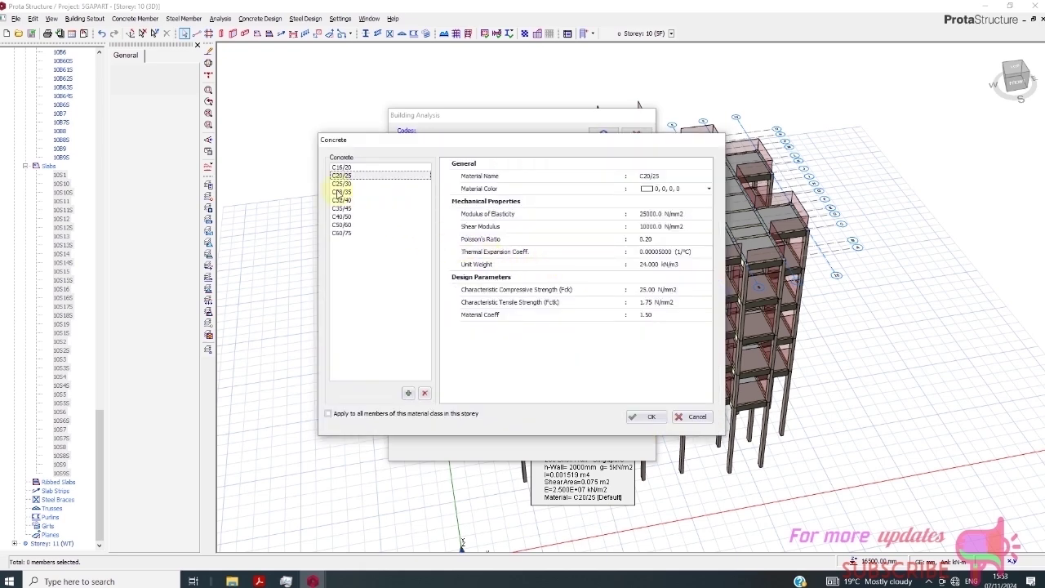
pyautogui.click(341, 184)
pyautogui.click(645, 416)
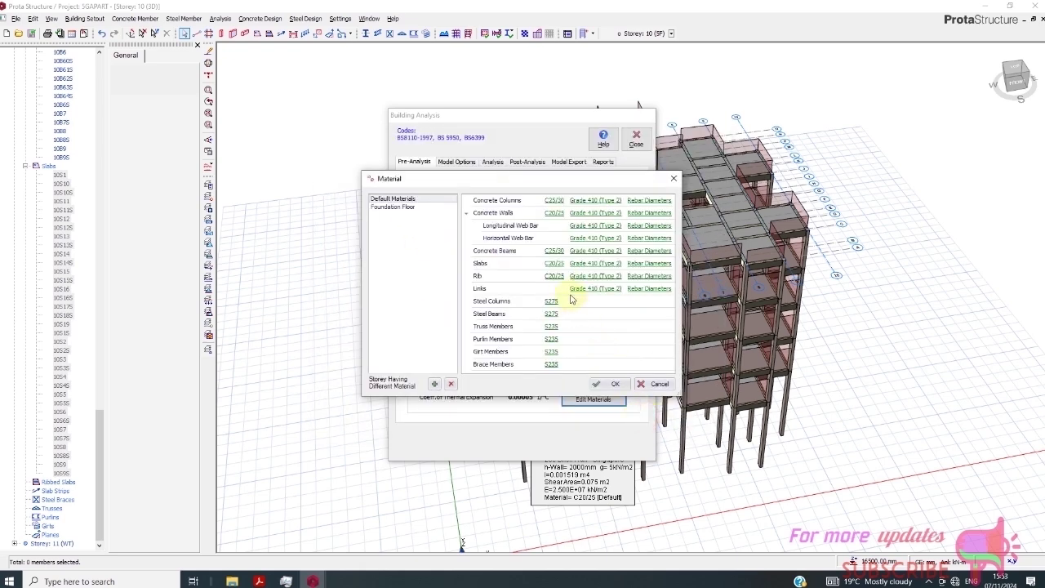
pyautogui.click(554, 265)
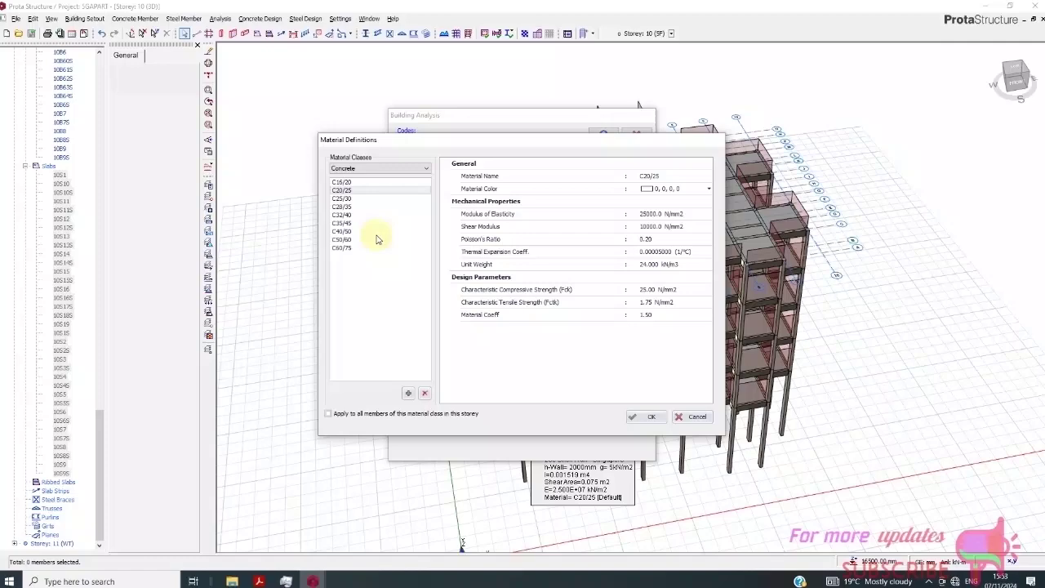
pyautogui.click(343, 198)
pyautogui.click(645, 418)
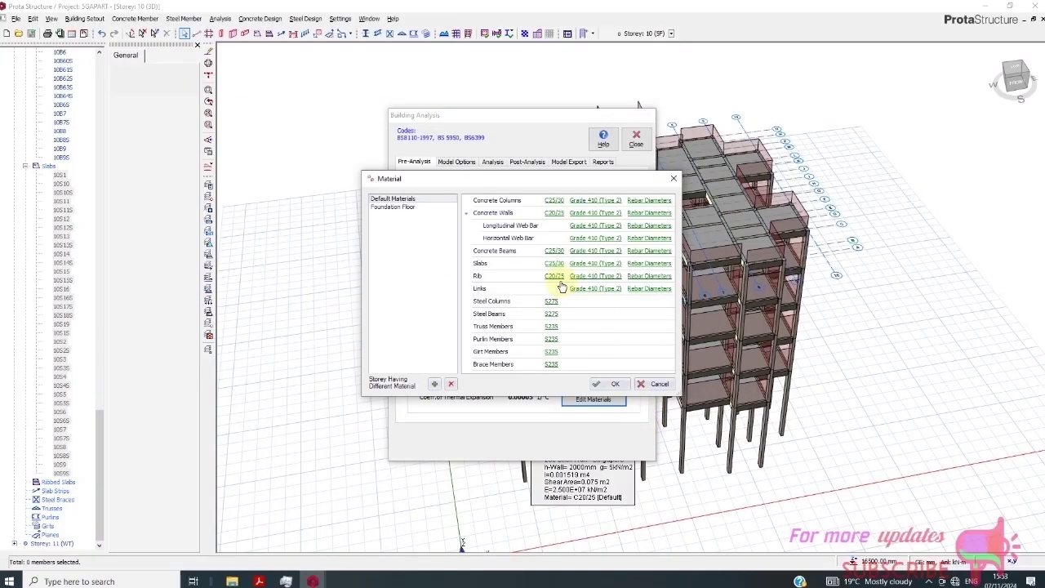
pyautogui.click(558, 279)
pyautogui.click(688, 416)
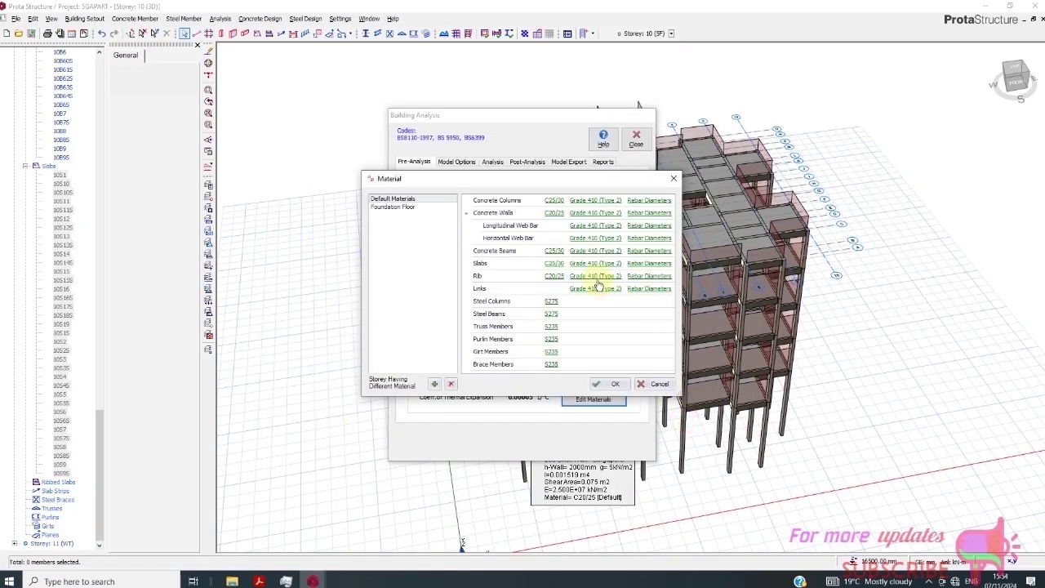
# Set the reinforcement steel grade of the concrete columns to Grade 500 (Type 2).
pyautogui.click(596, 201)
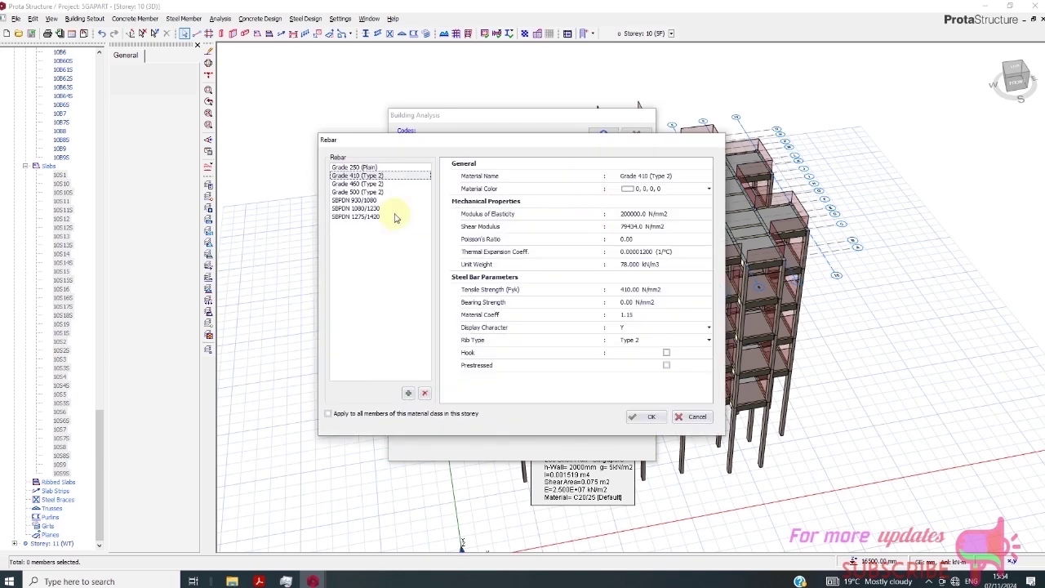
pyautogui.click(363, 181)
pyautogui.click(639, 418)
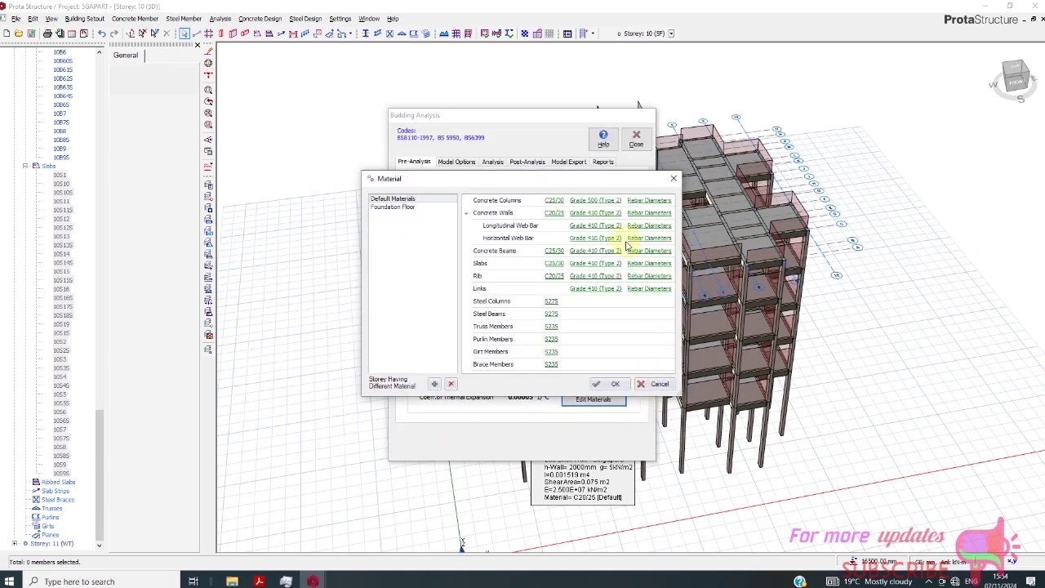
# Exclude H12, H25 and H32 from the concrete column rebar diameters, keeping H16 and H20 in use.
pyautogui.click(650, 202)
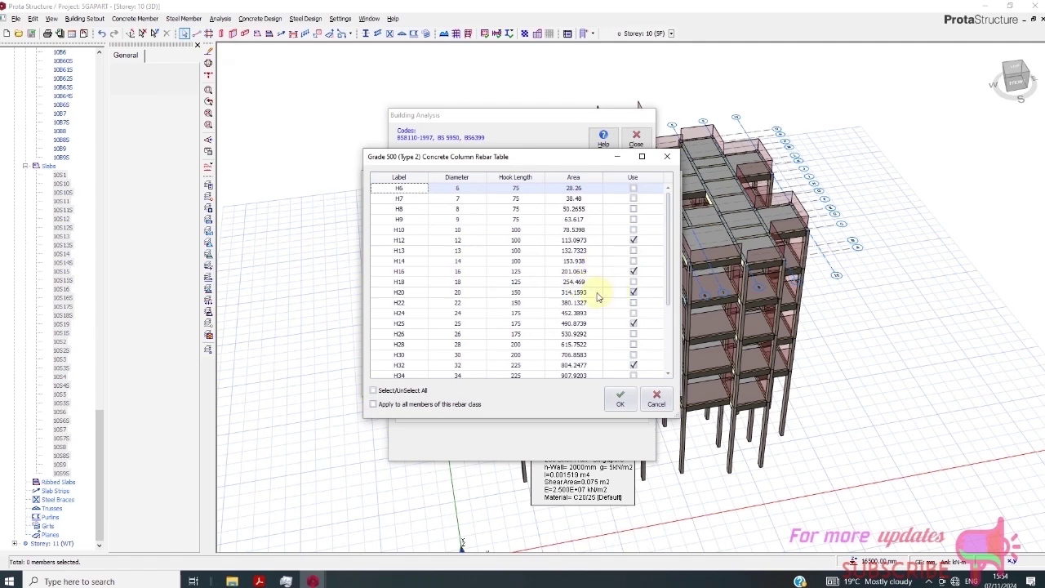
pyautogui.click(634, 241)
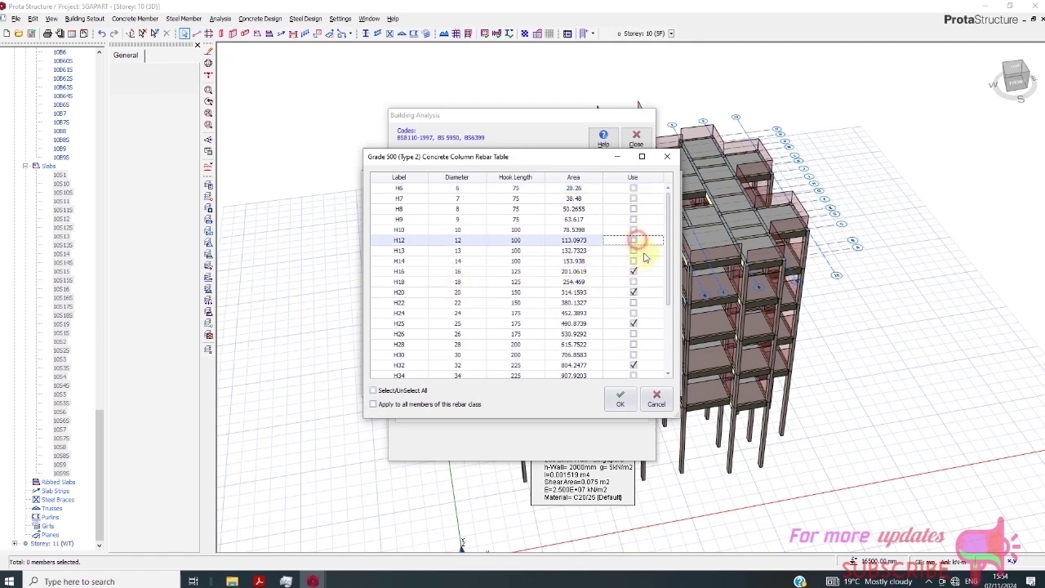
pyautogui.click(634, 292)
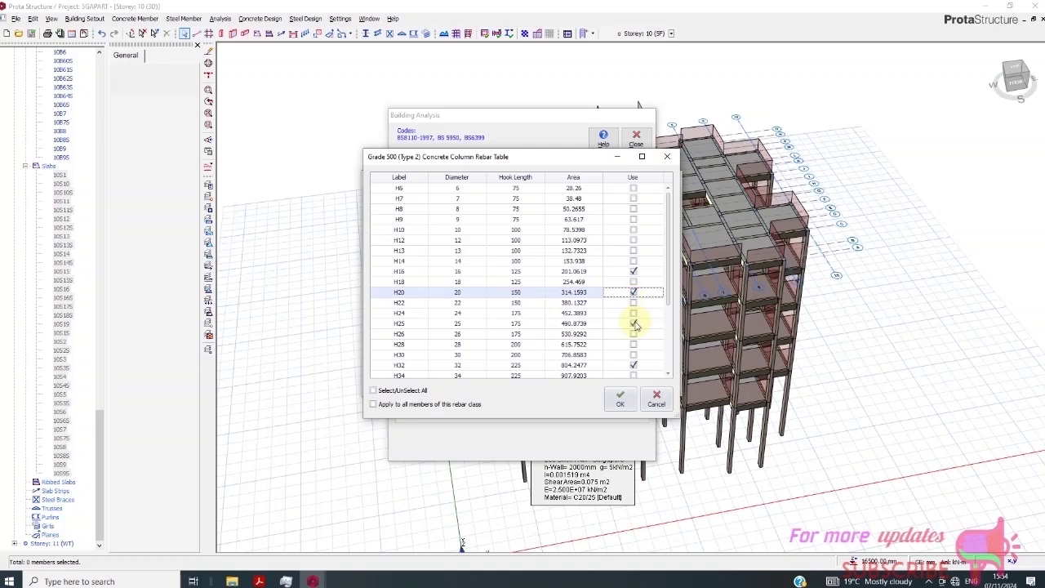
pyautogui.click(633, 323)
pyautogui.click(634, 365)
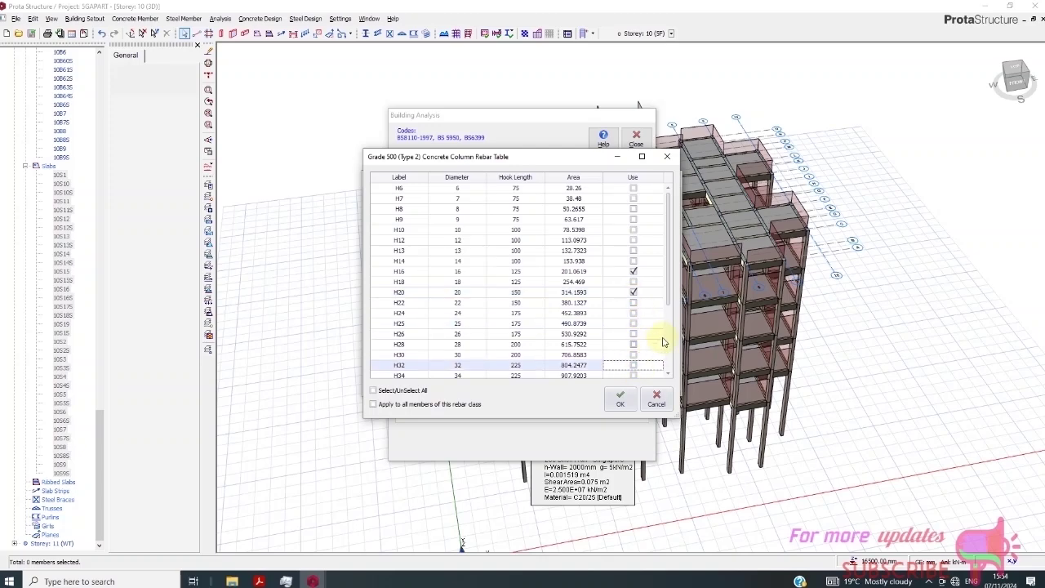
pyautogui.moveTo(668, 306)
pyautogui.mouseDown()
pyautogui.moveTo(664, 373)
pyautogui.moveTo(668, 304)
pyautogui.mouseUp()
pyautogui.click(622, 399)
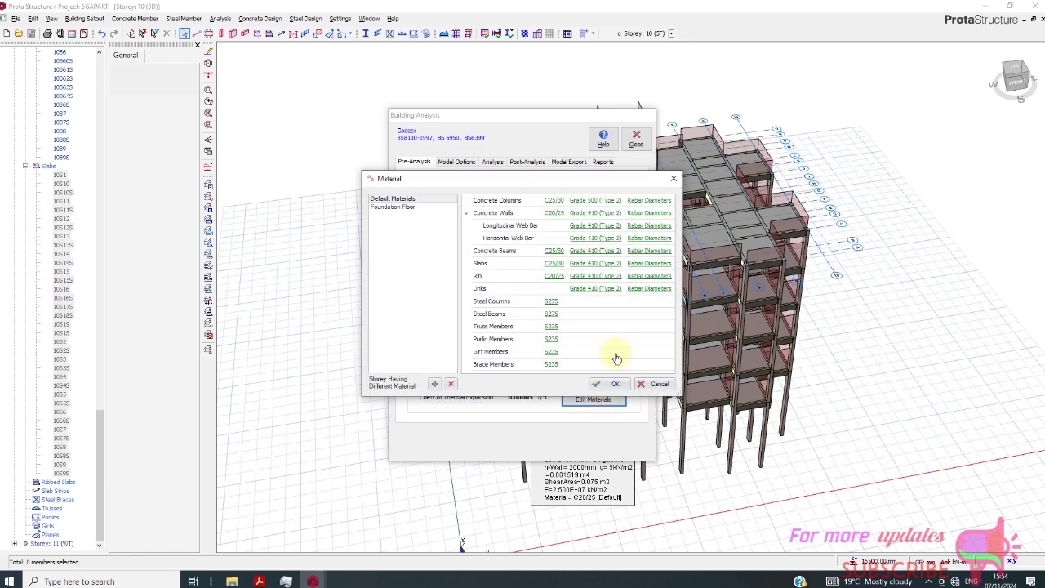
# Limit the concrete beam rebar diameters to Y12 and Y16 by enabling Y12 and excluding Y10, Y13, Y20, Y25 and Y32.
pyautogui.click(638, 253)
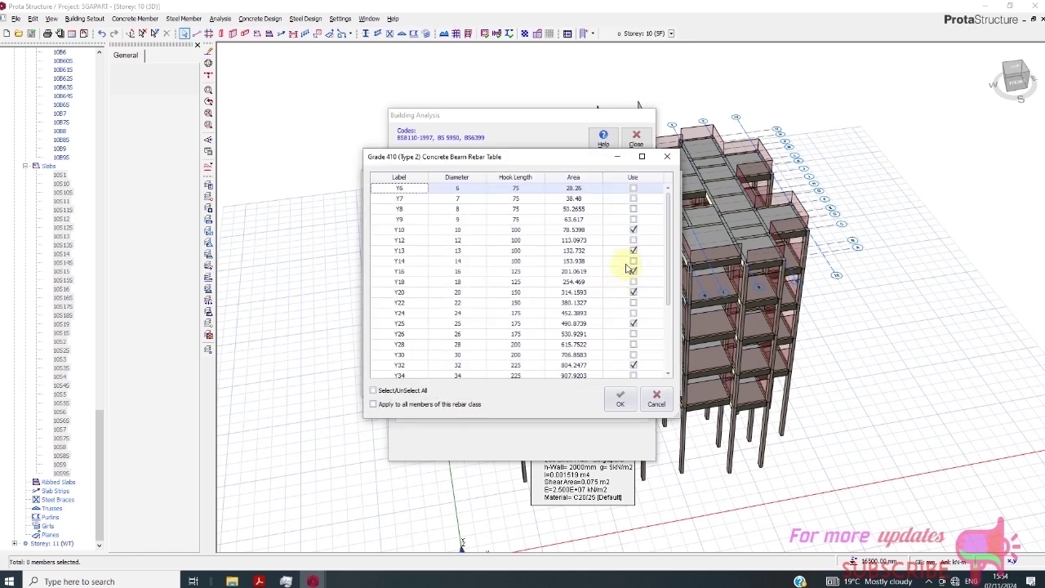
pyautogui.click(633, 231)
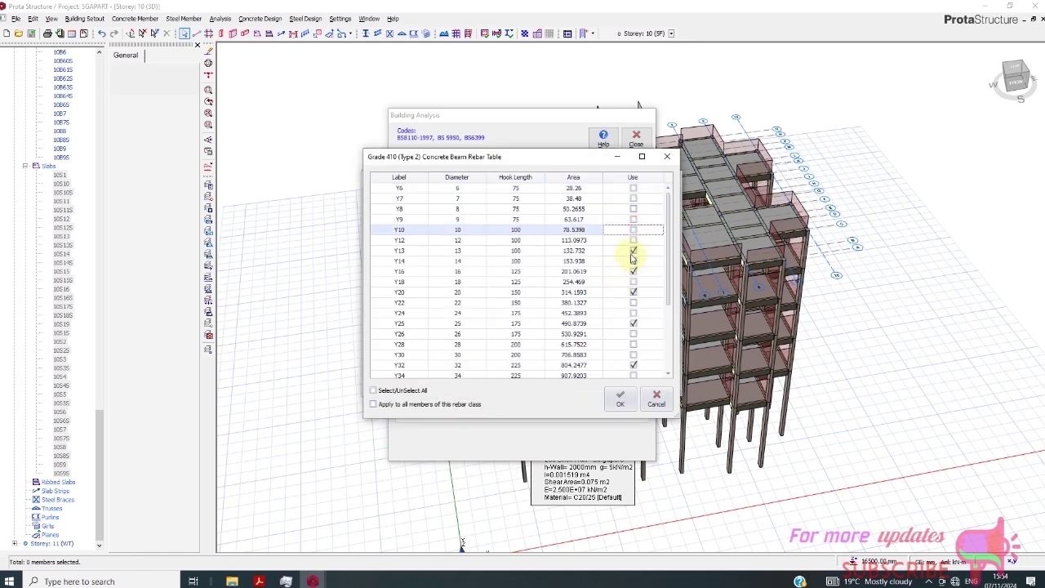
pyautogui.click(634, 251)
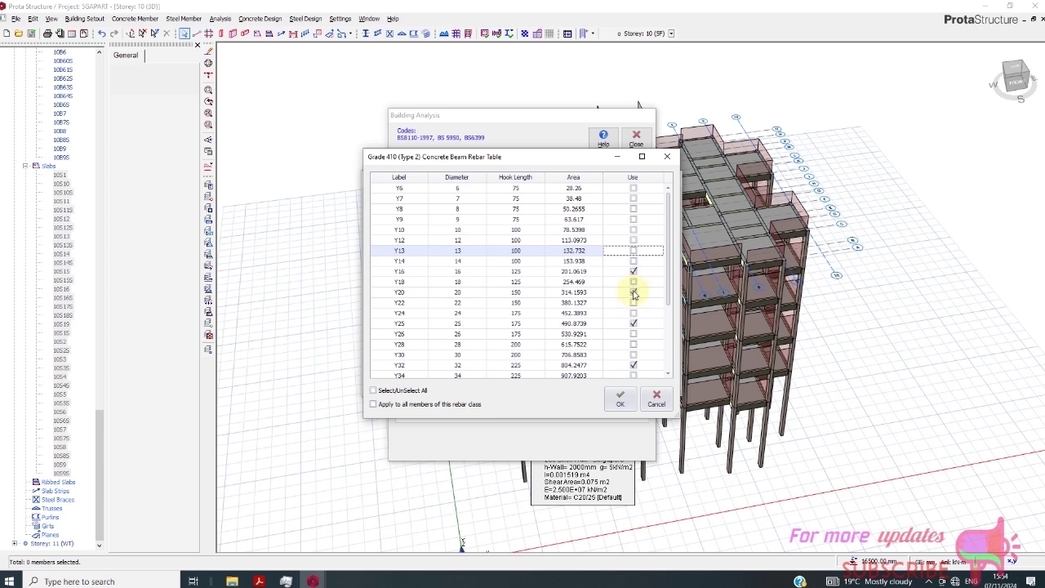
pyautogui.click(633, 240)
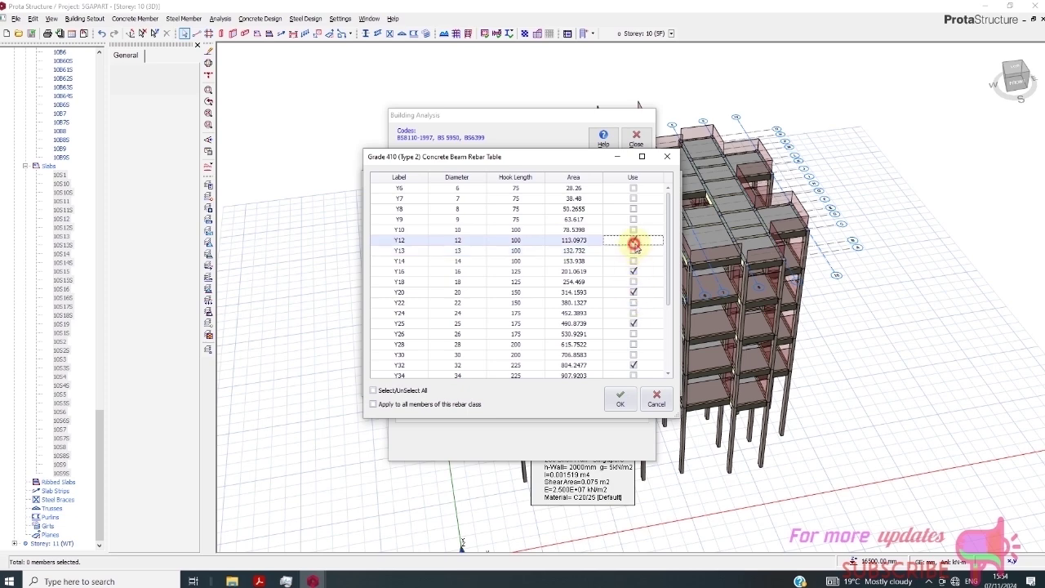
pyautogui.click(634, 292)
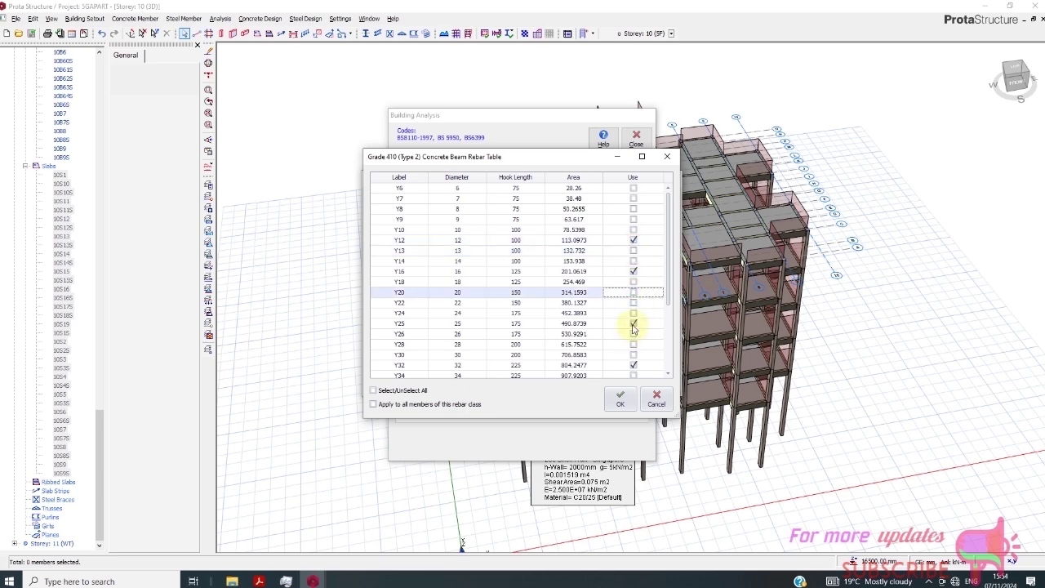
pyautogui.click(634, 323)
pyautogui.click(634, 365)
pyautogui.moveTo(667, 299); pyautogui.dragTo(674, 370)
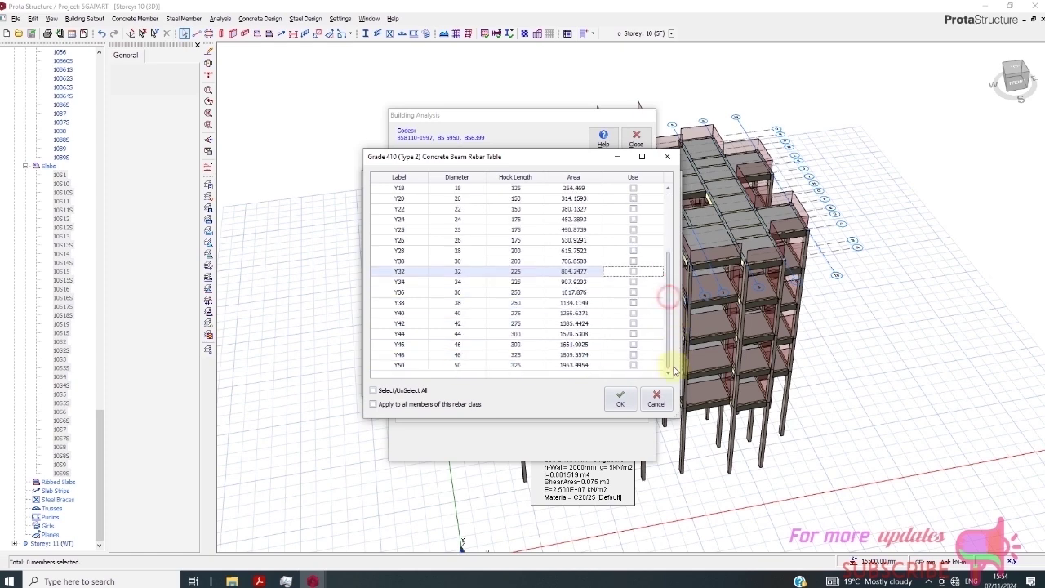
pyautogui.click(621, 399)
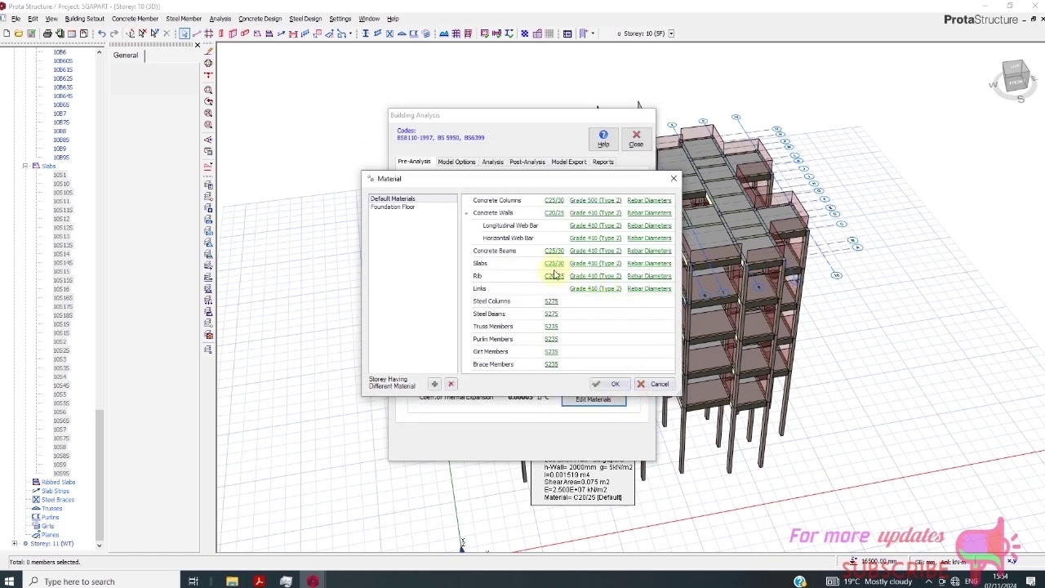
# Limit the slab rebar diameters to Y10 by clearing all sizes and enabling only that one.
pyautogui.click(638, 276)
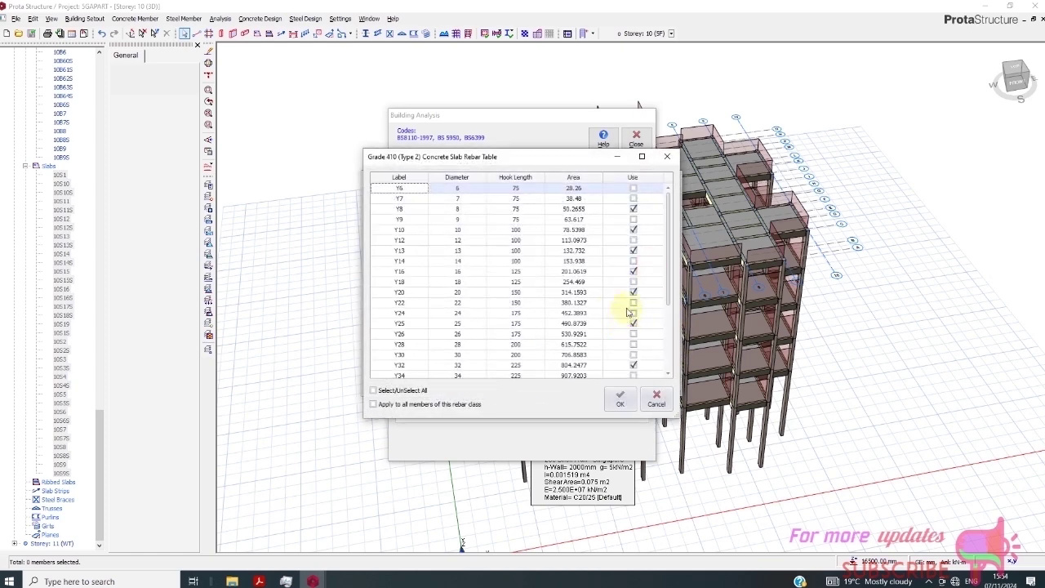
pyautogui.click(374, 390)
pyautogui.click(374, 390)
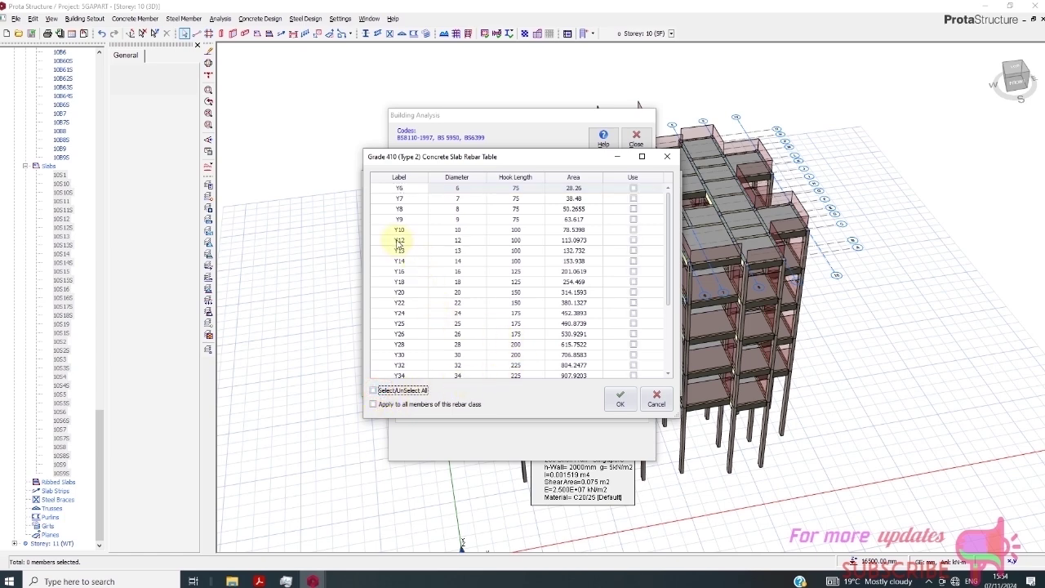
pyautogui.click(633, 231)
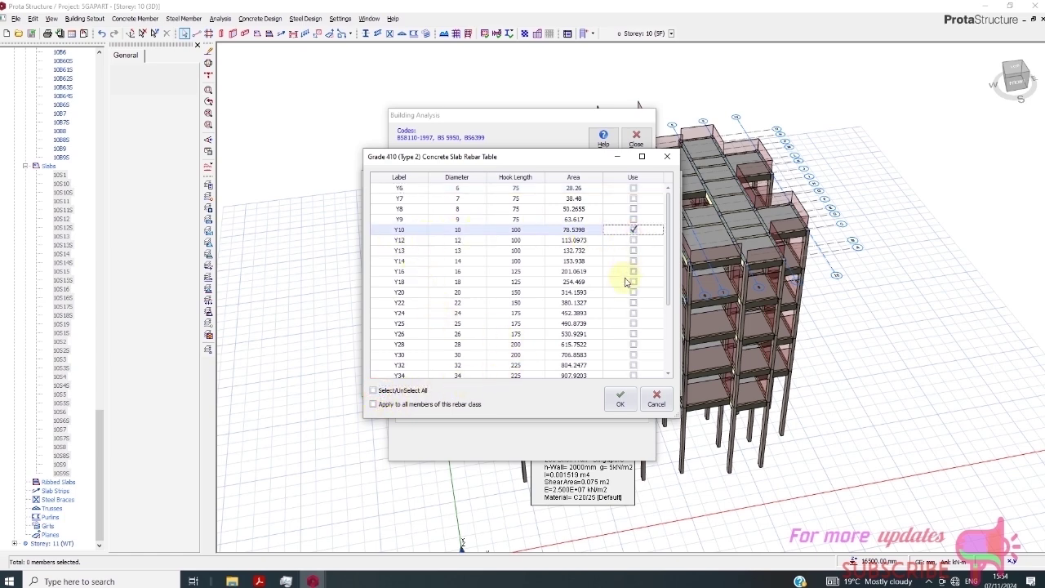
pyautogui.click(620, 398)
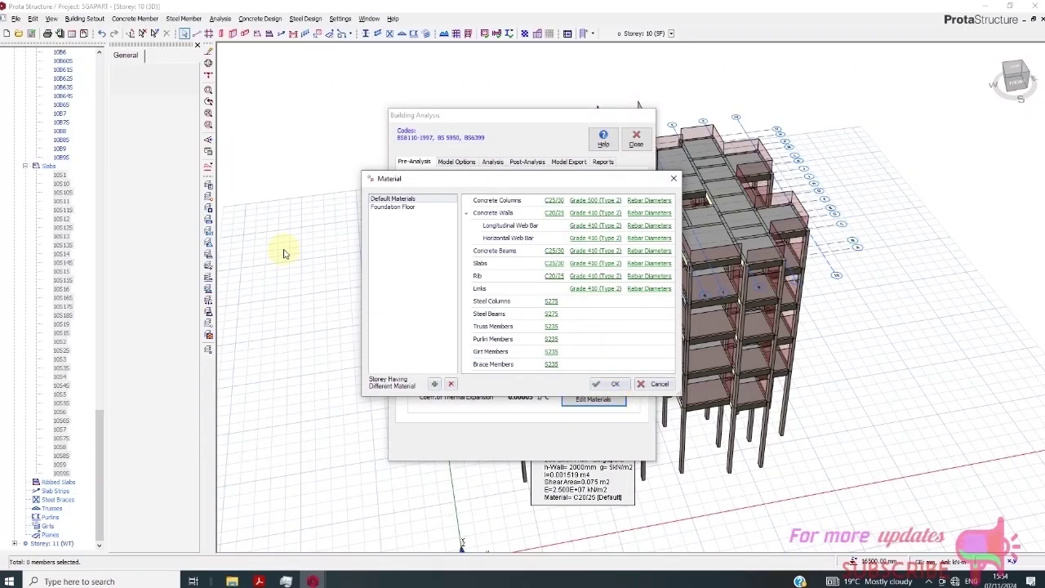
# Set the foundation floor's foundation reinforcement steel to Grade 460 (Type 2).
pyautogui.click(390, 209)
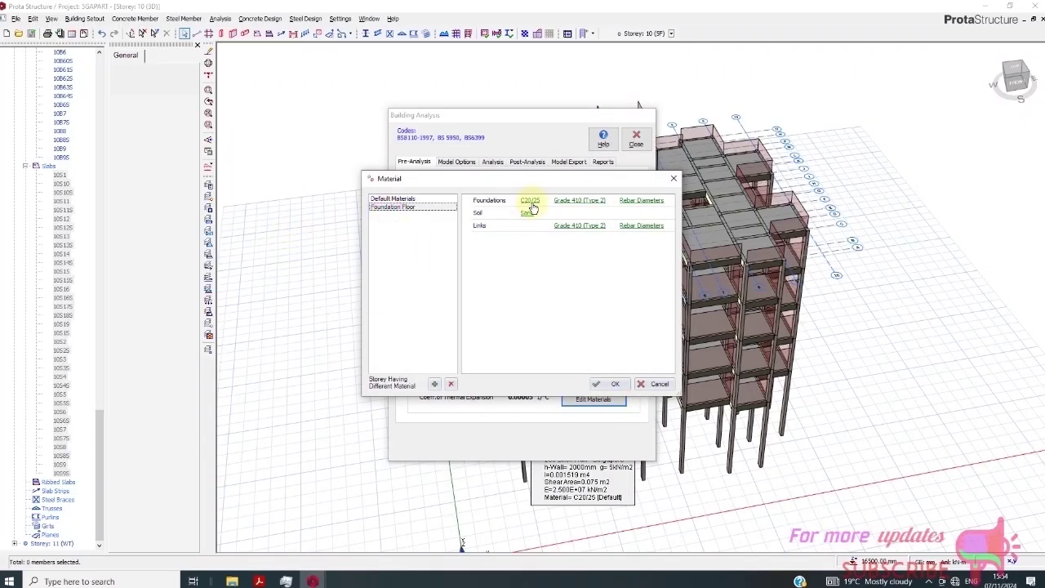
pyautogui.click(567, 208)
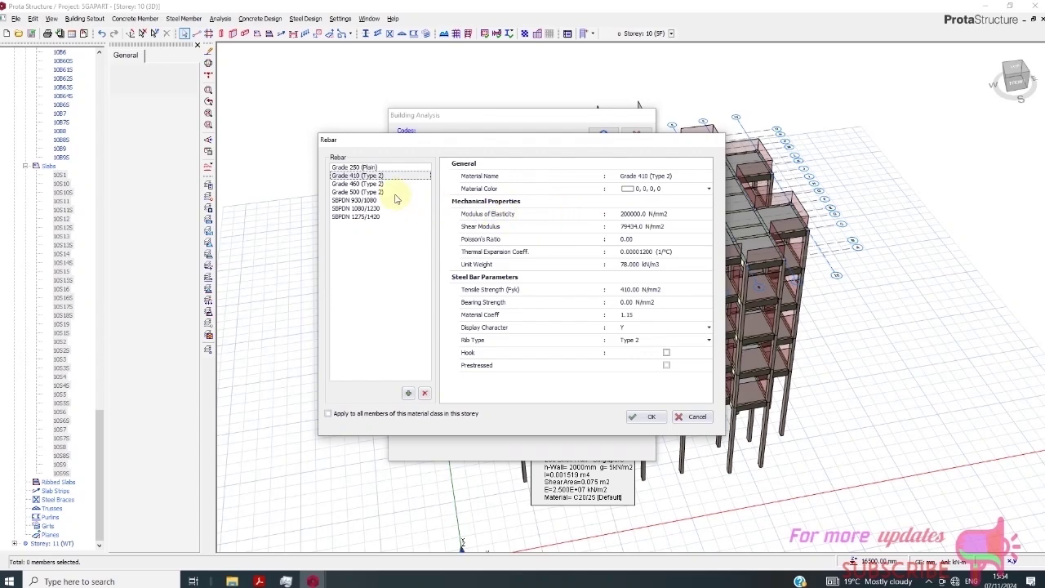
pyautogui.click(356, 185)
pyautogui.click(643, 416)
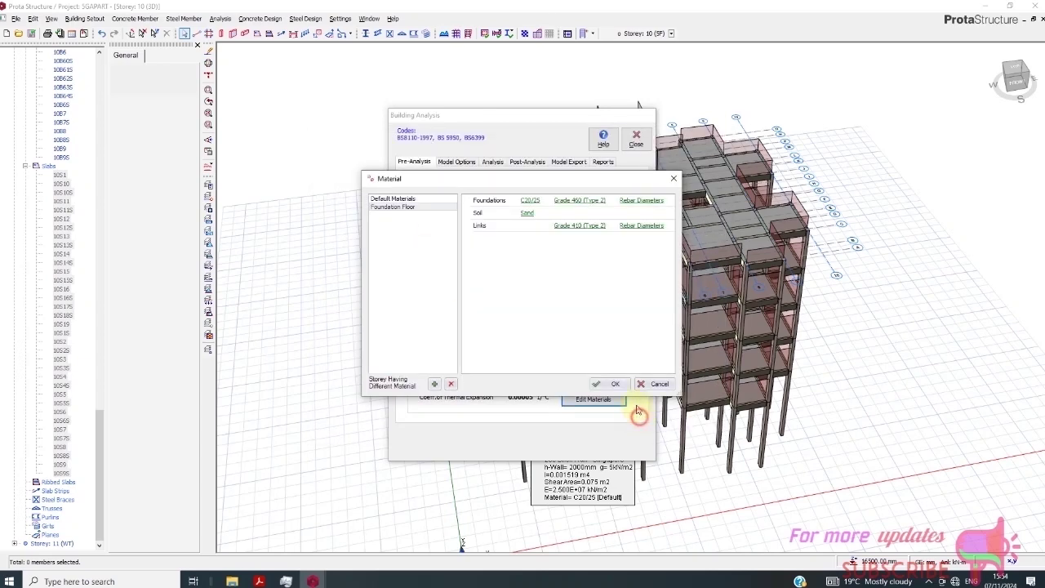
# Limit the foundation rebar diameters to T12 and T16, clearing all other sizes.
pyautogui.click(640, 201)
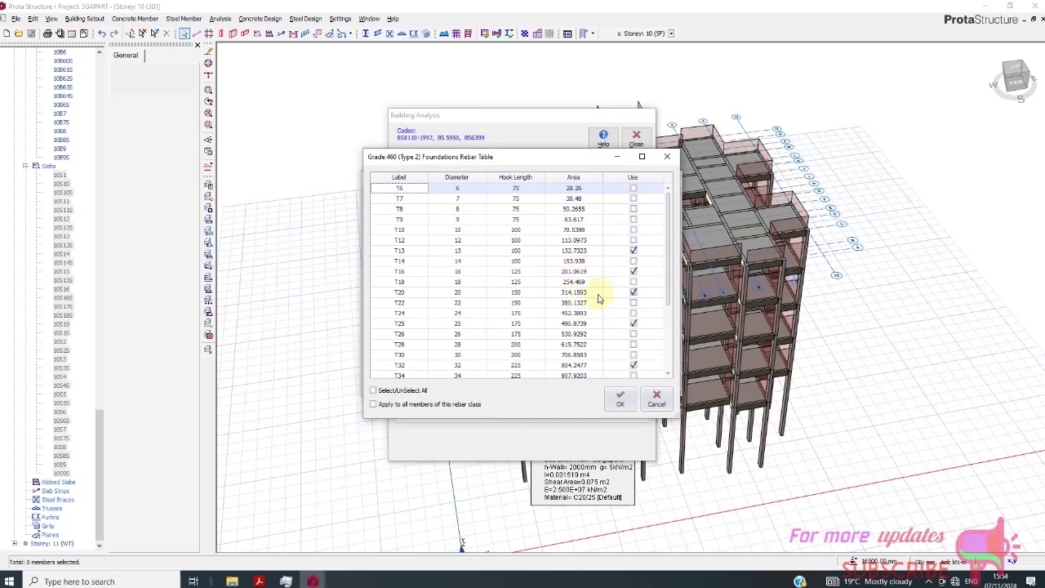
pyautogui.click(376, 390)
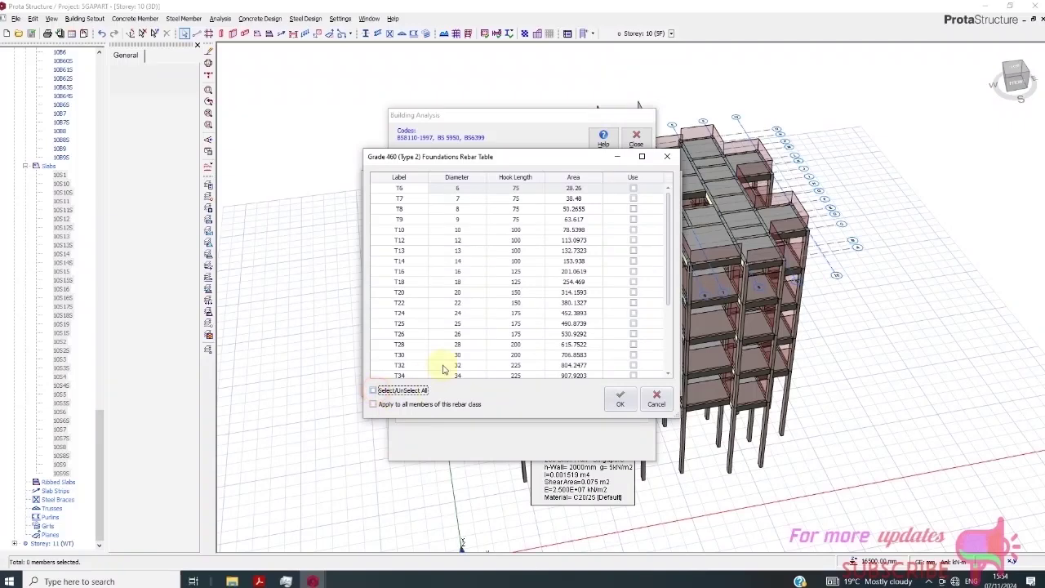
pyautogui.click(633, 240)
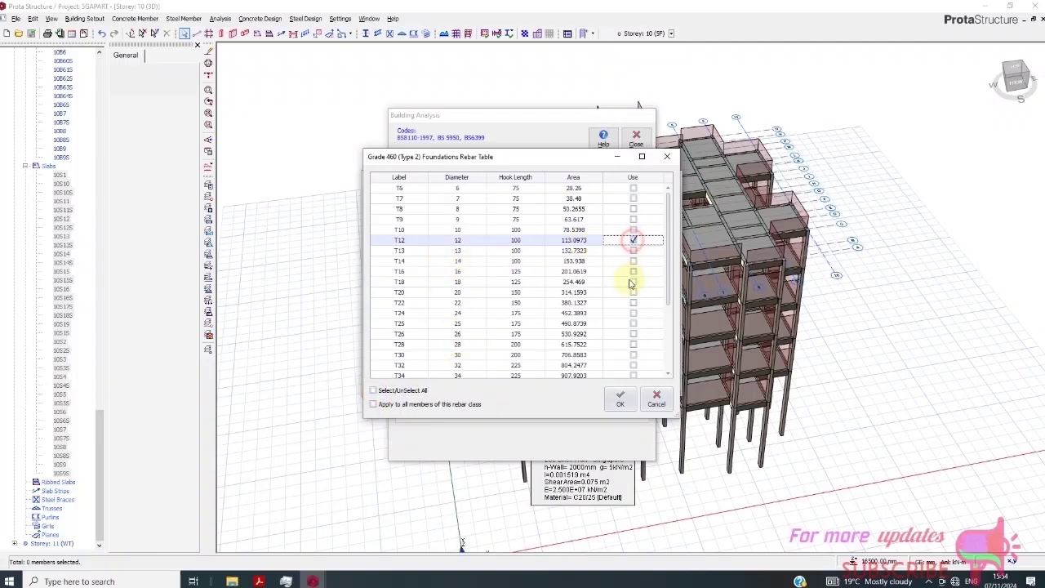
pyautogui.click(632, 271)
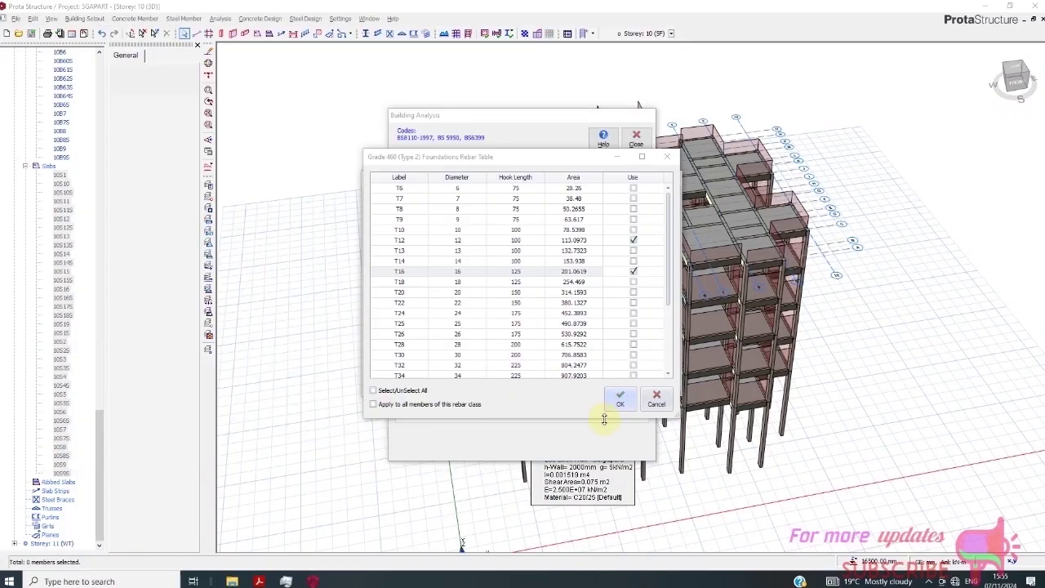
pyautogui.click(618, 400)
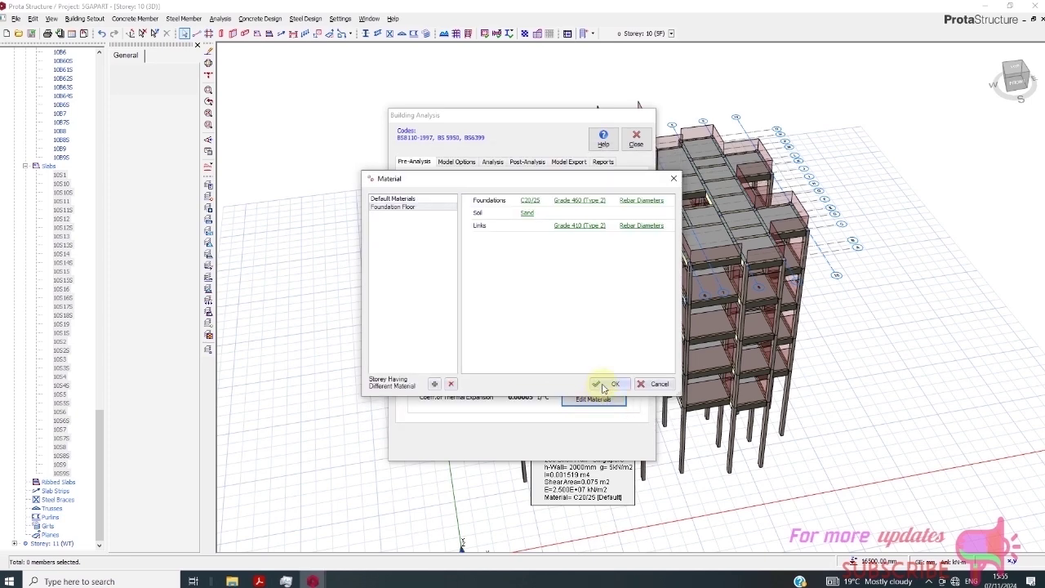
# Limit the foundation floor's link rebar diameters to Y8 only.
pyautogui.click(639, 227)
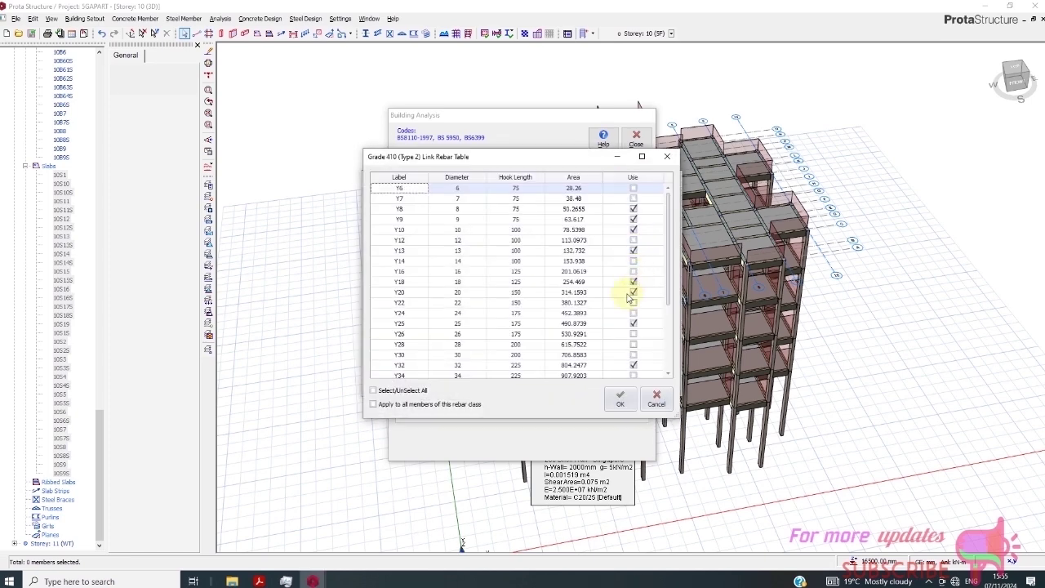
pyautogui.doubleClick(374, 391)
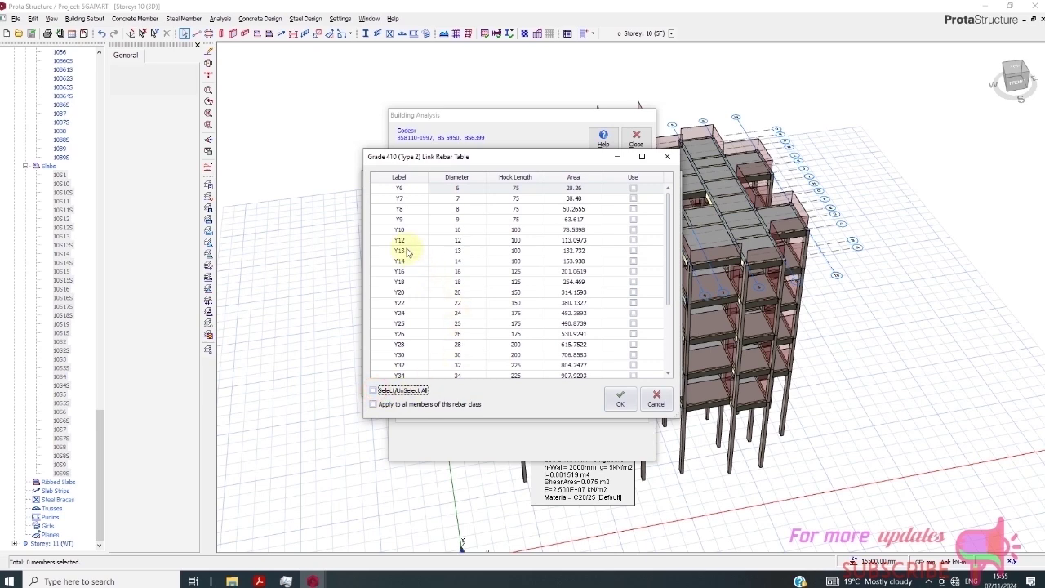
pyautogui.click(634, 209)
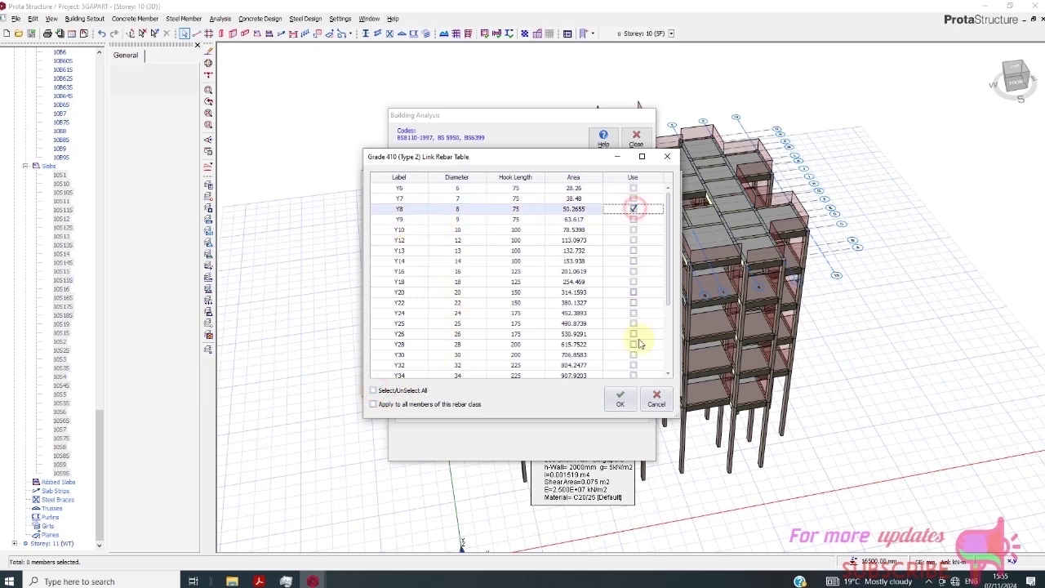
pyautogui.click(621, 397)
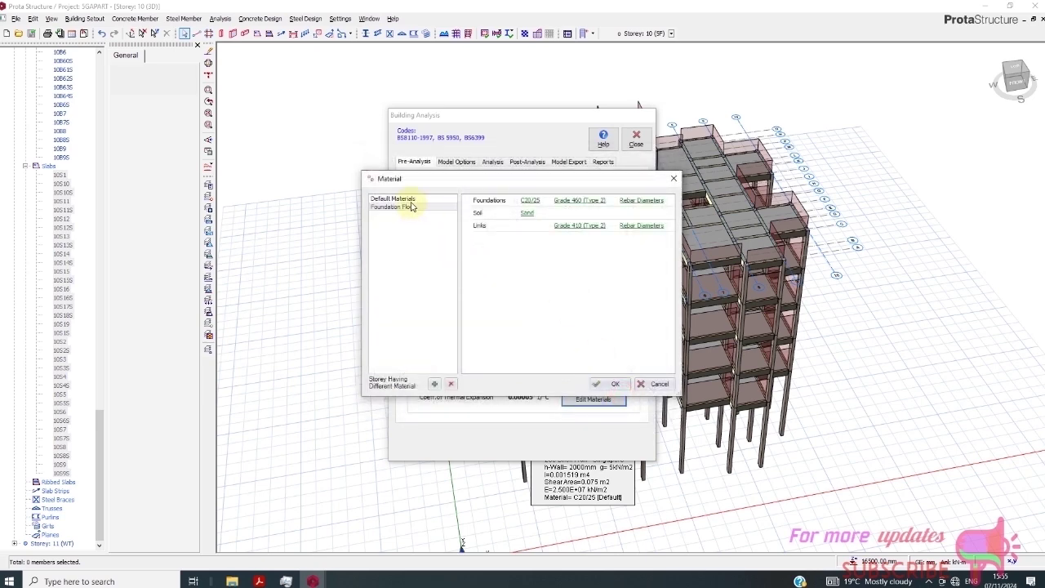
# Check the link rebar diameters in the default materials and apply the material settings.
pyautogui.click(410, 200)
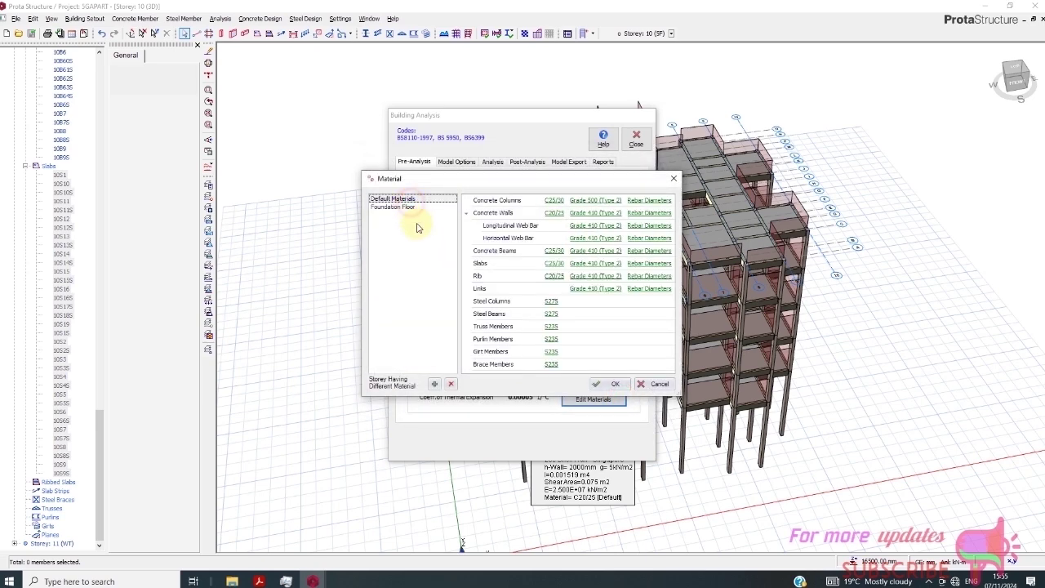
pyautogui.click(647, 290)
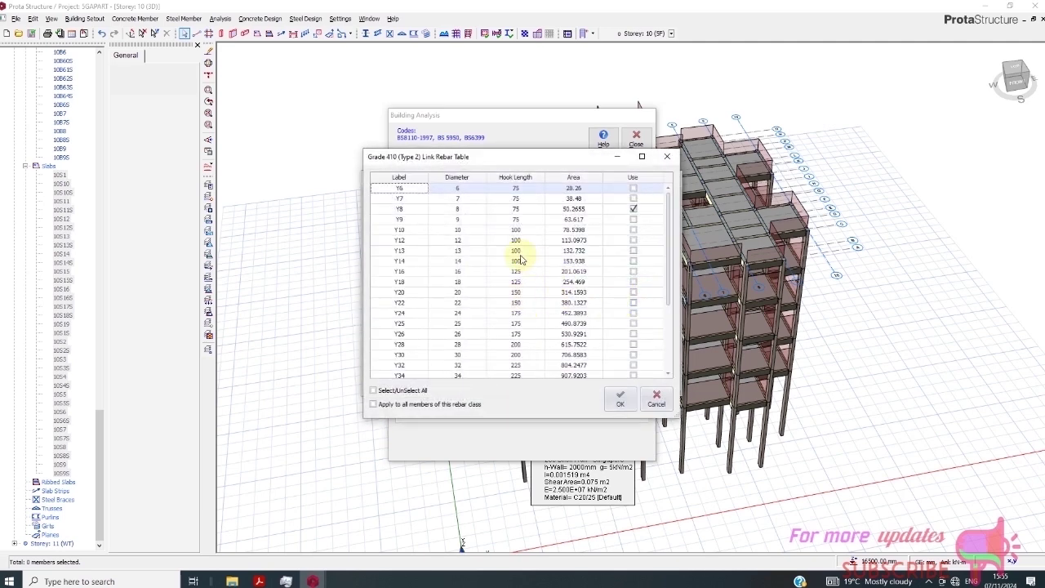
pyautogui.click(618, 399)
pyautogui.click(614, 383)
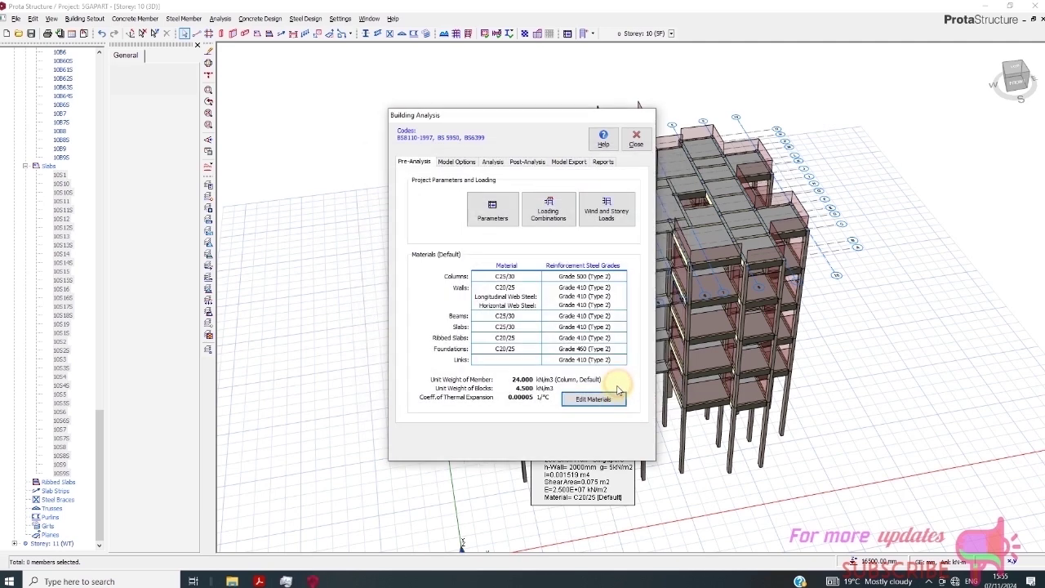
# Generate the load combinations with the second pattern load template disabled, the unfactored G+Q combination included and notional loading kept, and accept them.
pyautogui.click(549, 209)
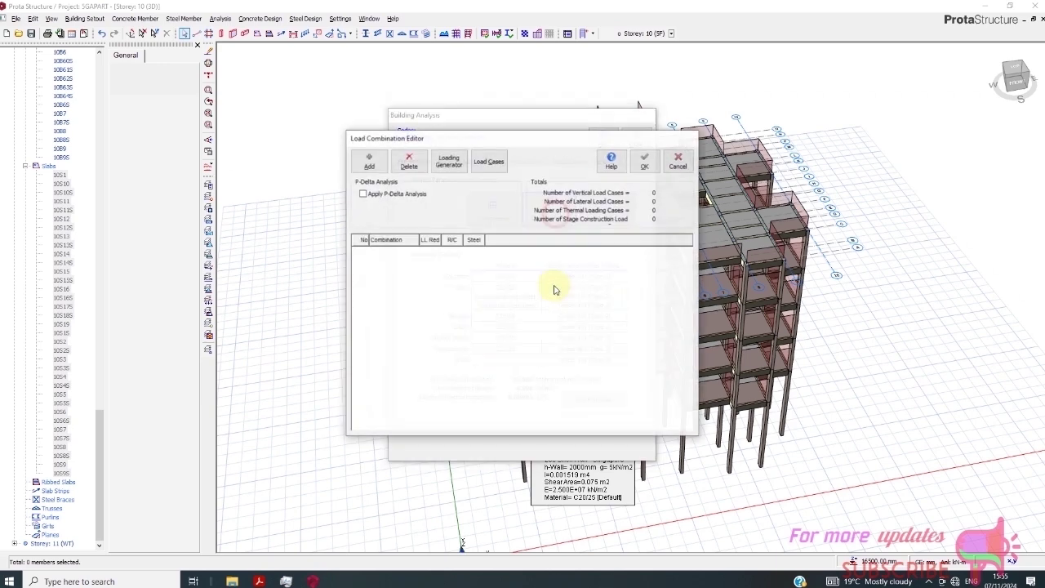
pyautogui.click(448, 161)
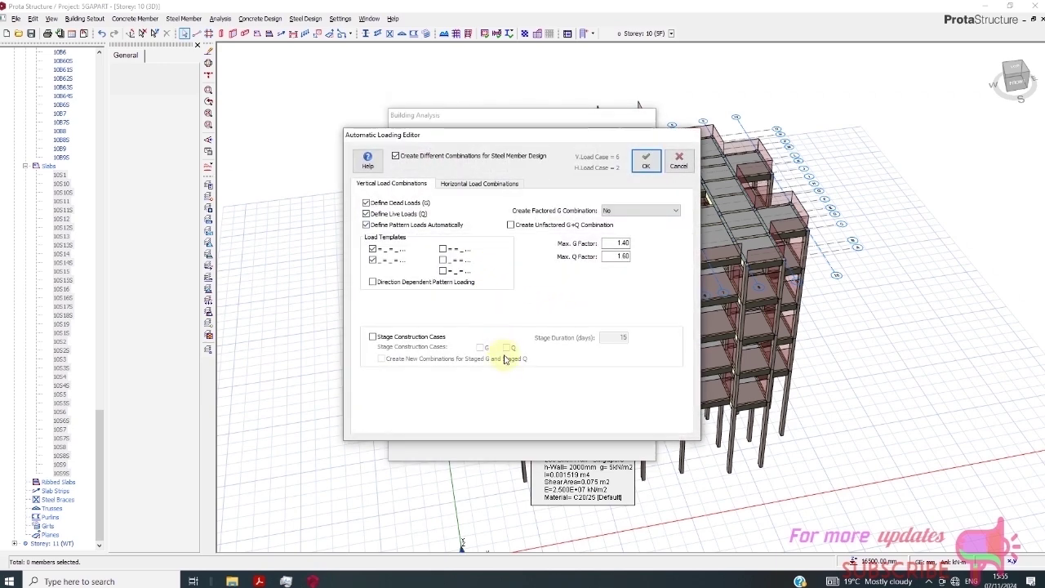
pyautogui.click(372, 260)
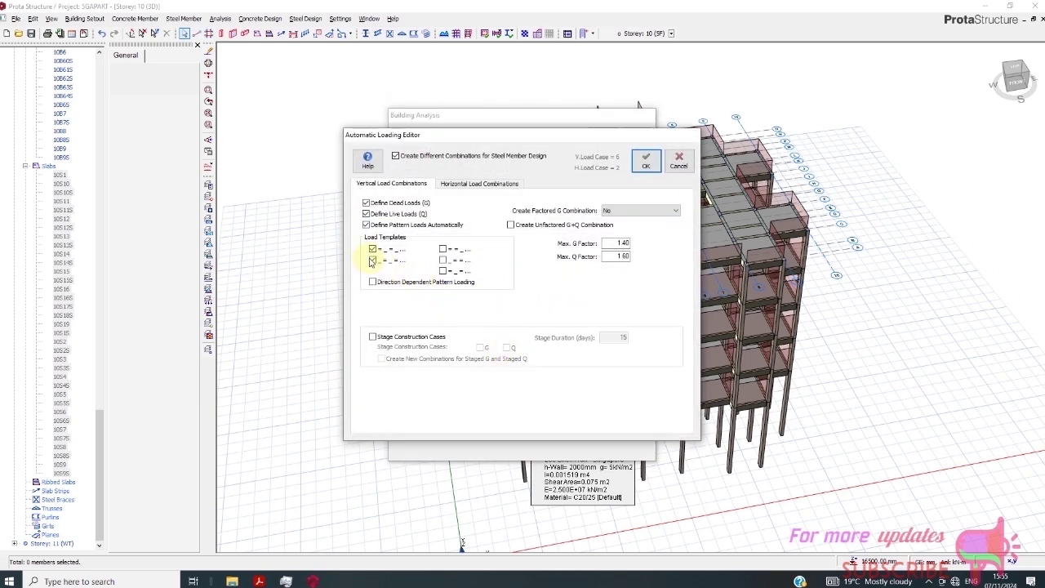
pyautogui.click(511, 224)
pyautogui.click(478, 183)
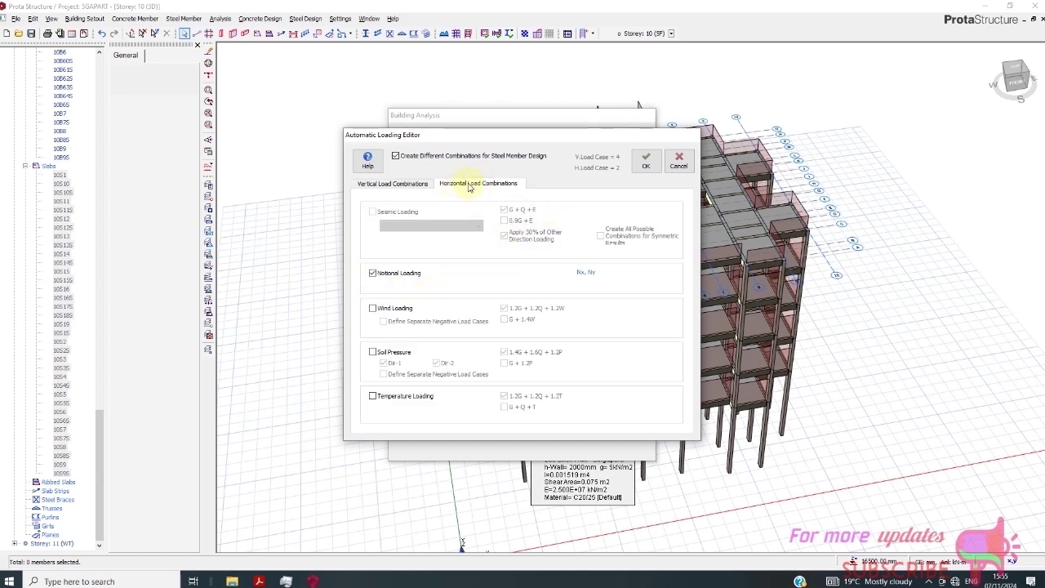
pyautogui.click(648, 167)
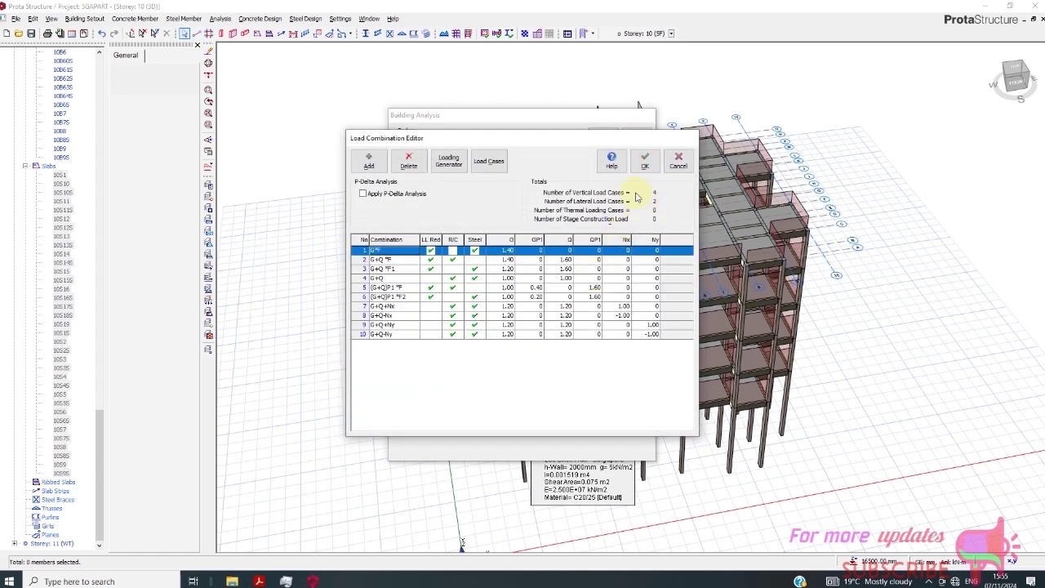
pyautogui.click(645, 161)
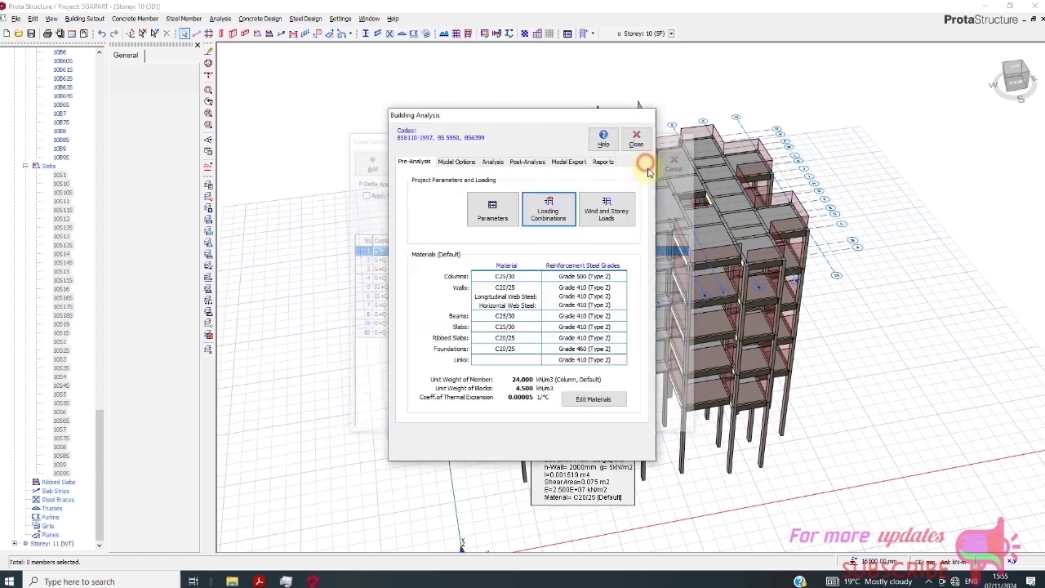
# Run the building analysis with eigenvalue analysis and column/wall and beam reinforcement design, re-selecting bars for both, and close the analysis after it finishes.
pyautogui.click(490, 162)
pyautogui.click(421, 272)
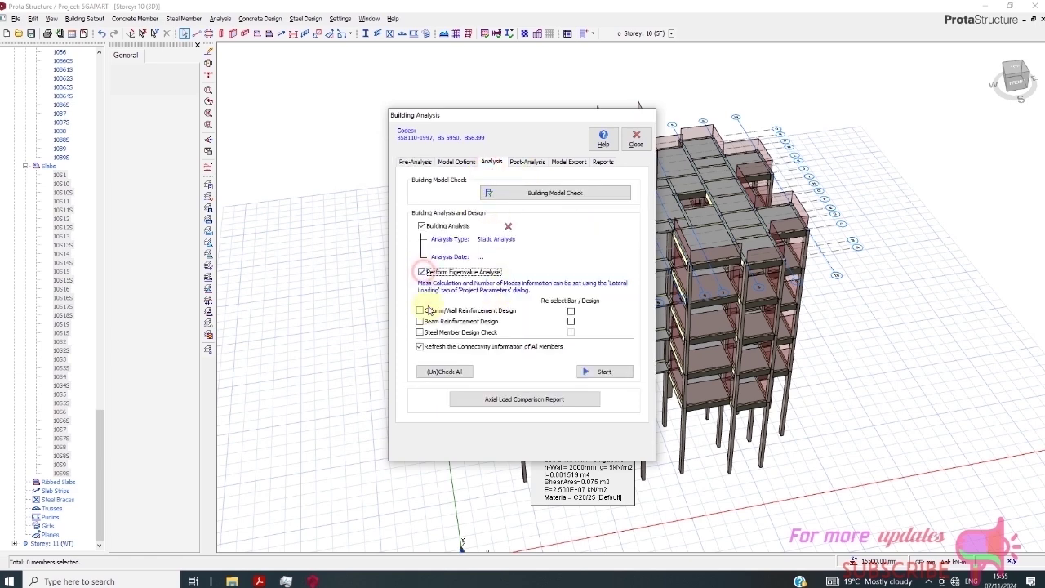
pyautogui.click(420, 310)
pyautogui.click(420, 321)
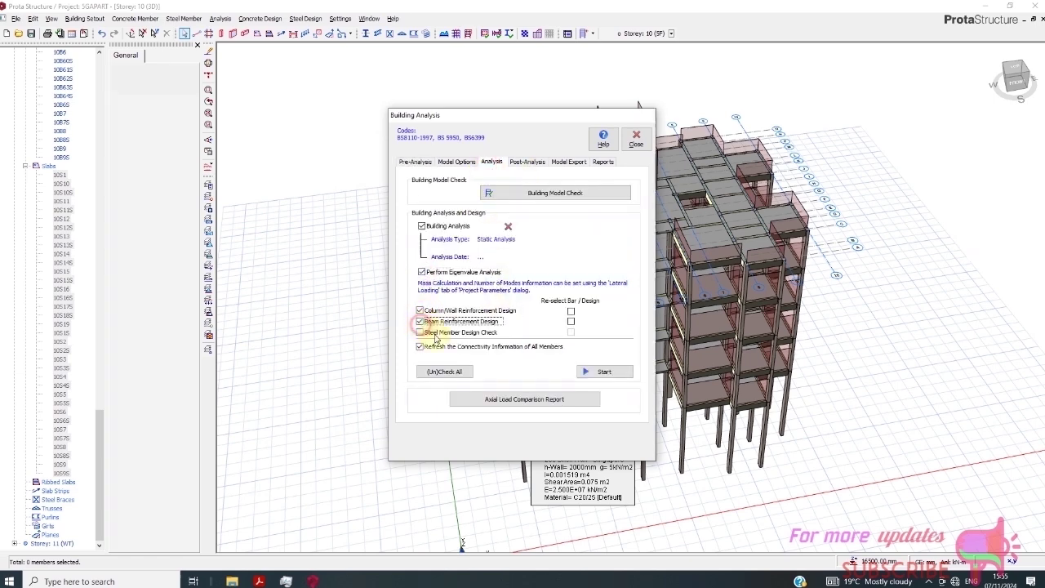
pyautogui.click(572, 311)
pyautogui.click(601, 371)
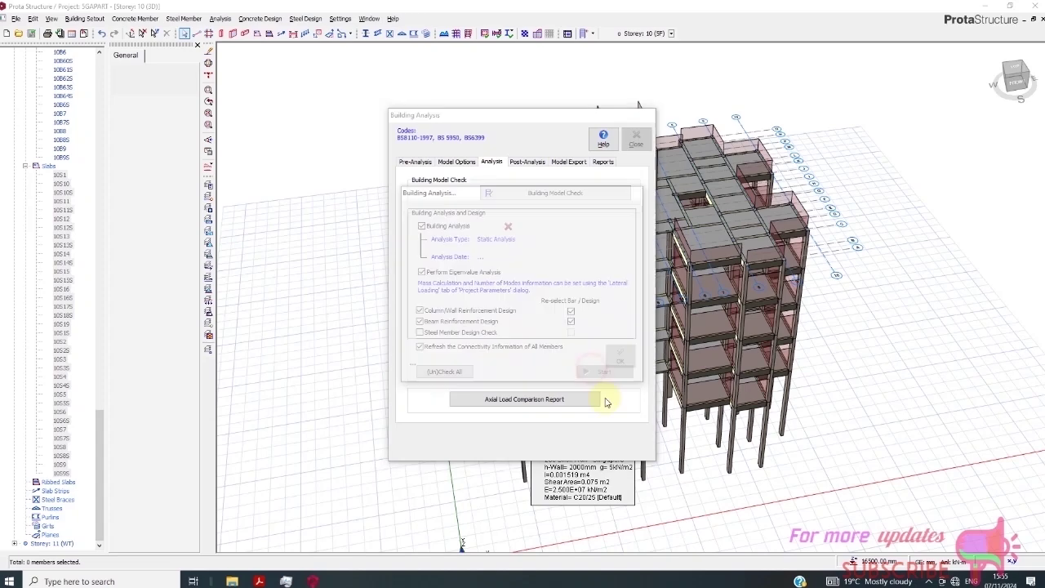
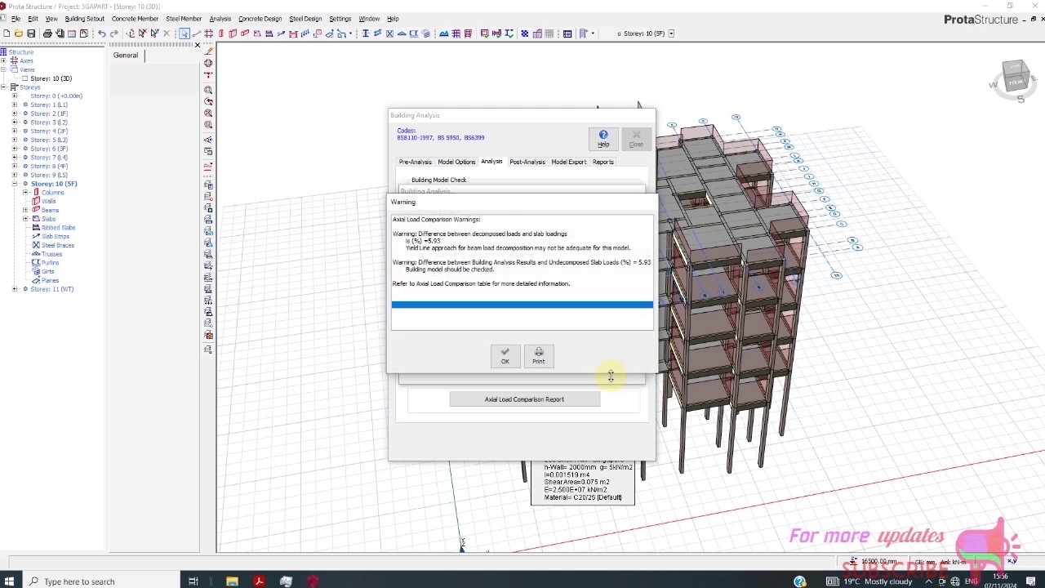
pyautogui.click(499, 356)
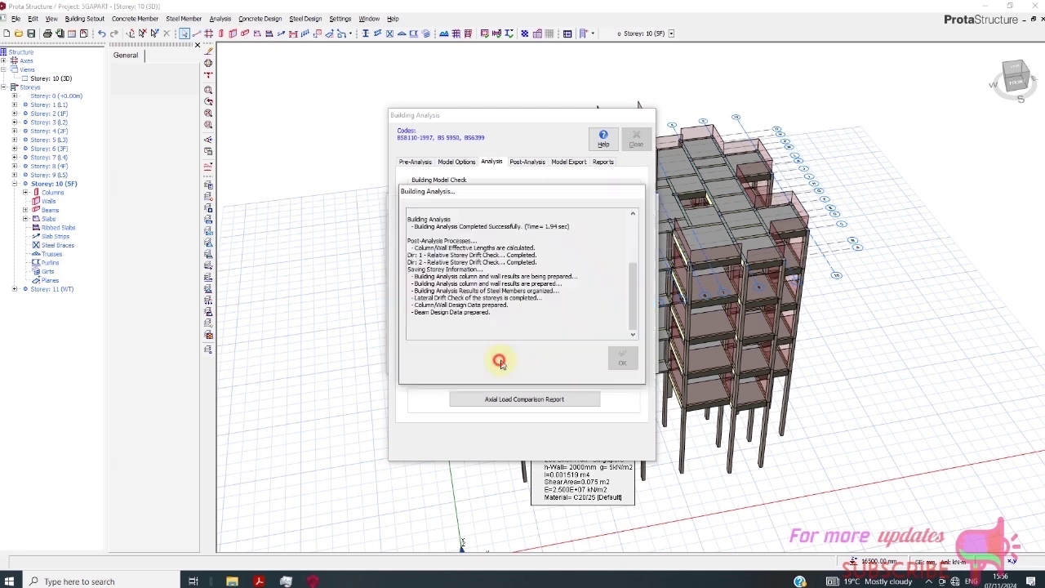
pyautogui.click(618, 359)
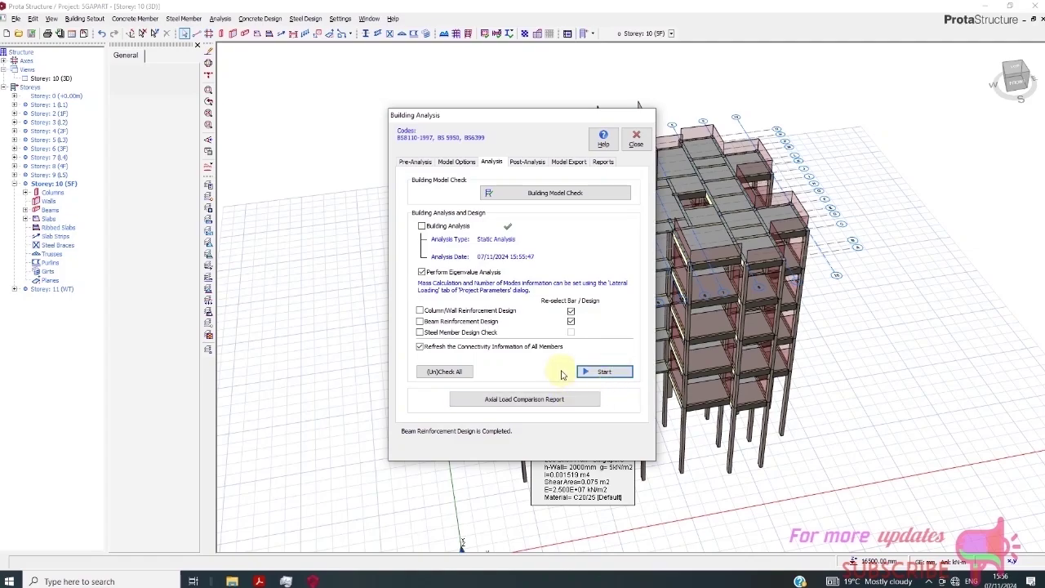
pyautogui.click(635, 141)
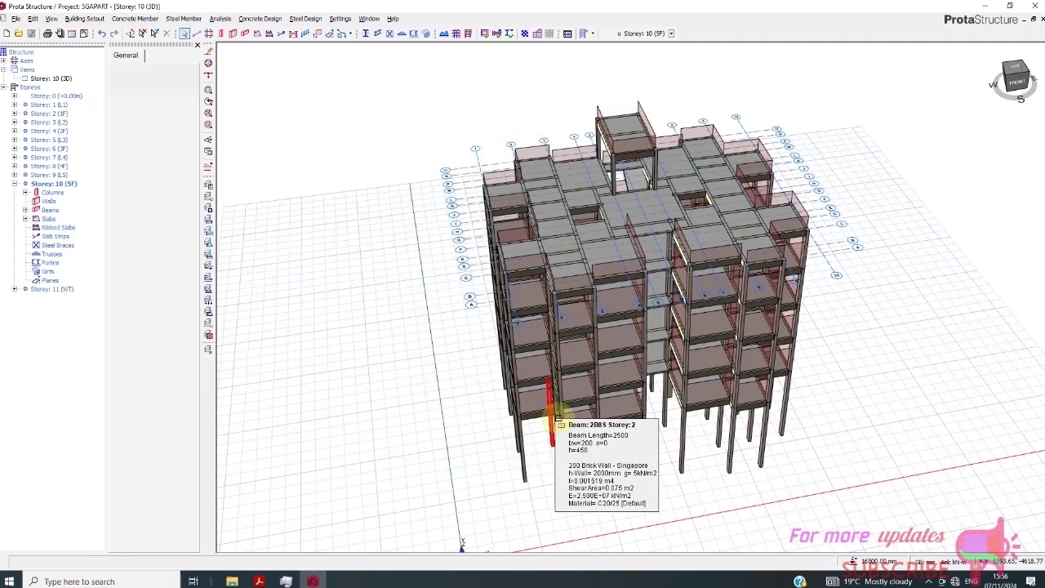
pyautogui.click(1017, 83)
pyautogui.moveTo(1017, 83); pyautogui.dragTo(939, 76)
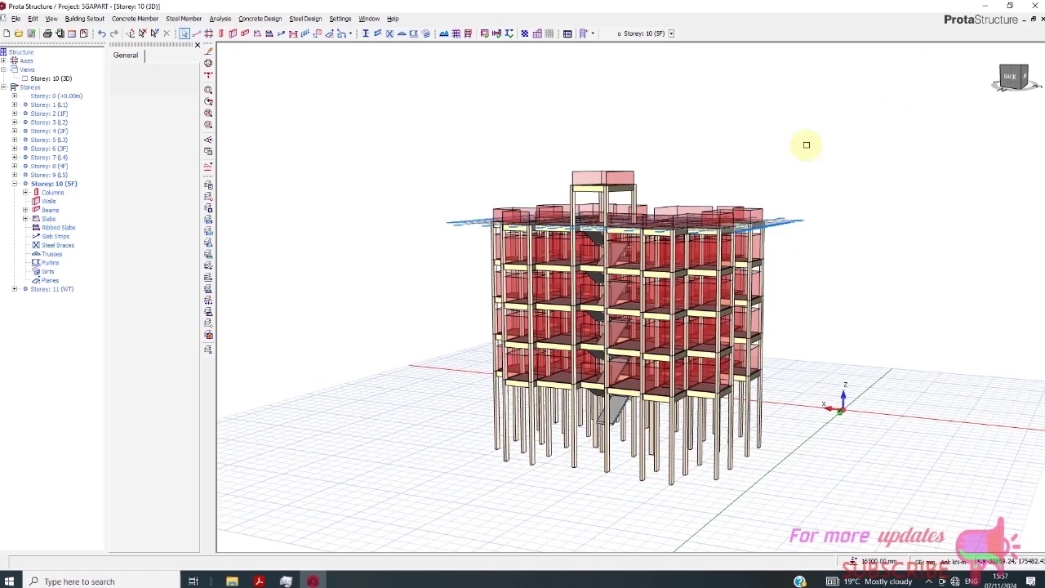
pyautogui.scroll(4, 614, 252)
pyautogui.scroll(-1, 598, 292)
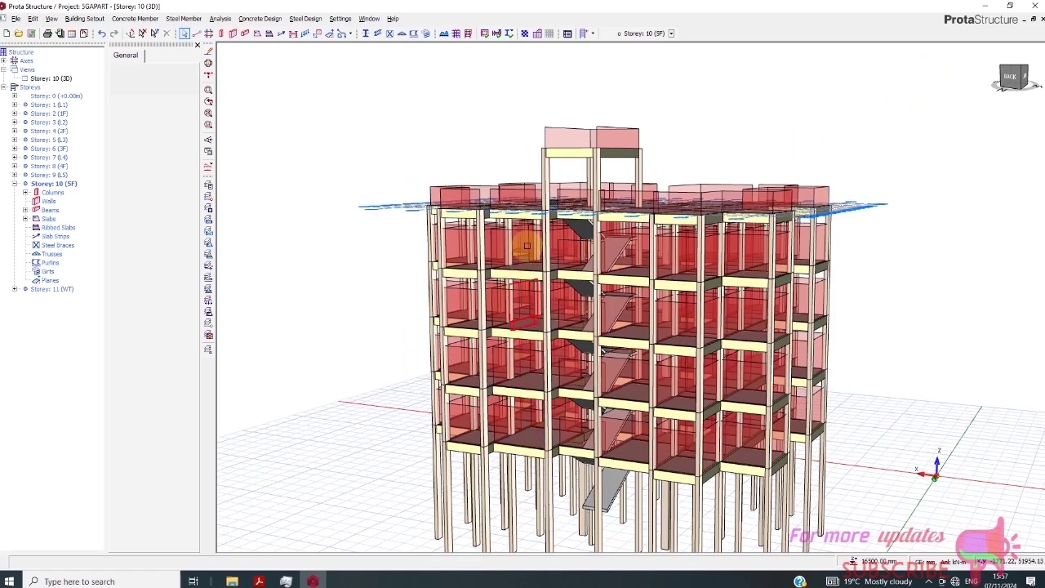
pyautogui.scroll(-1, 500, 281)
pyautogui.scroll(-1, 492, 303)
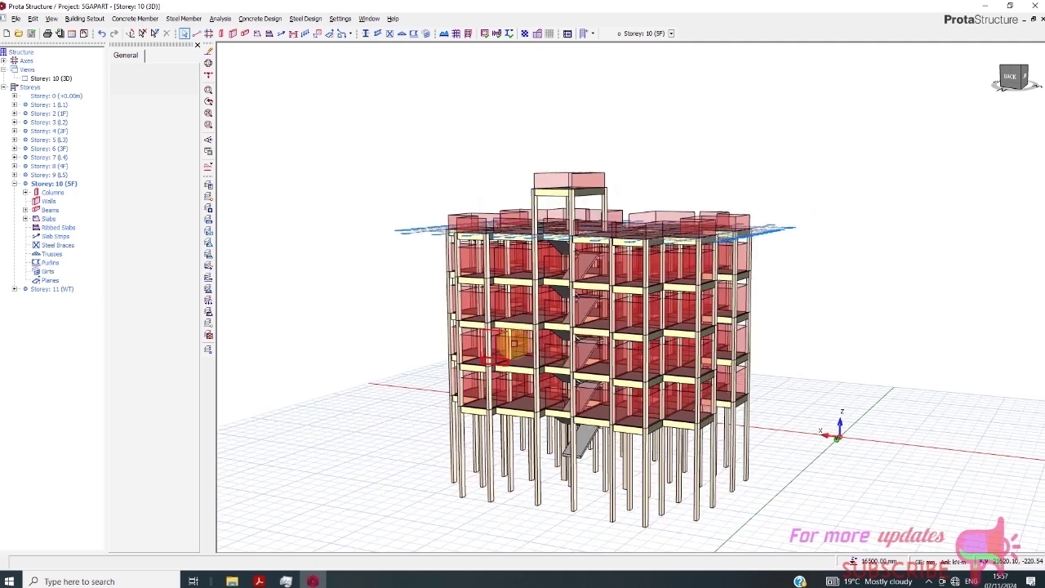
# Recolour the 3D building model by Design Status using visual interrogation.
pyautogui.click(209, 153)
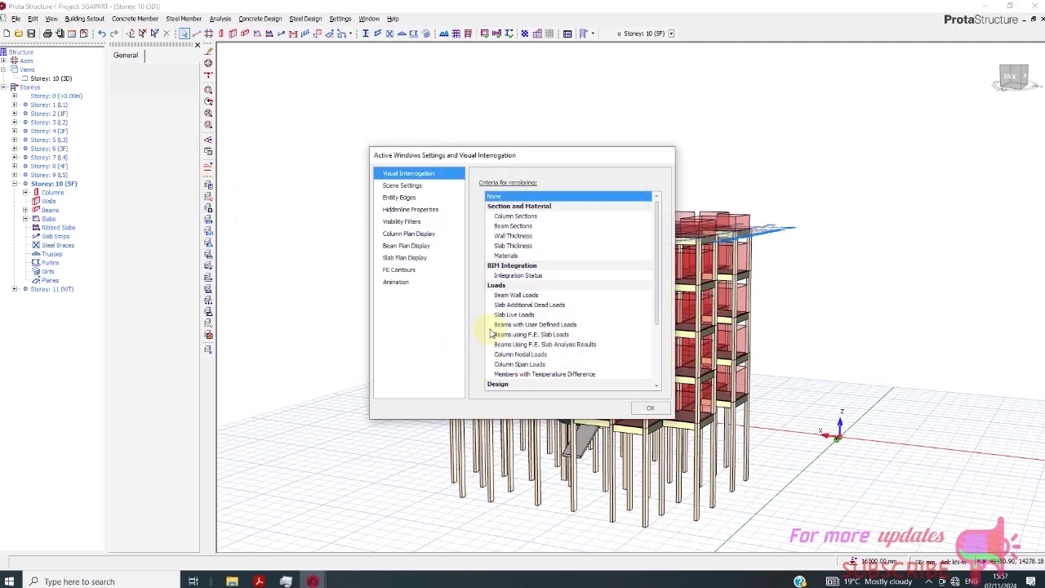
pyautogui.scroll(-2, 511, 318)
pyautogui.click(512, 335)
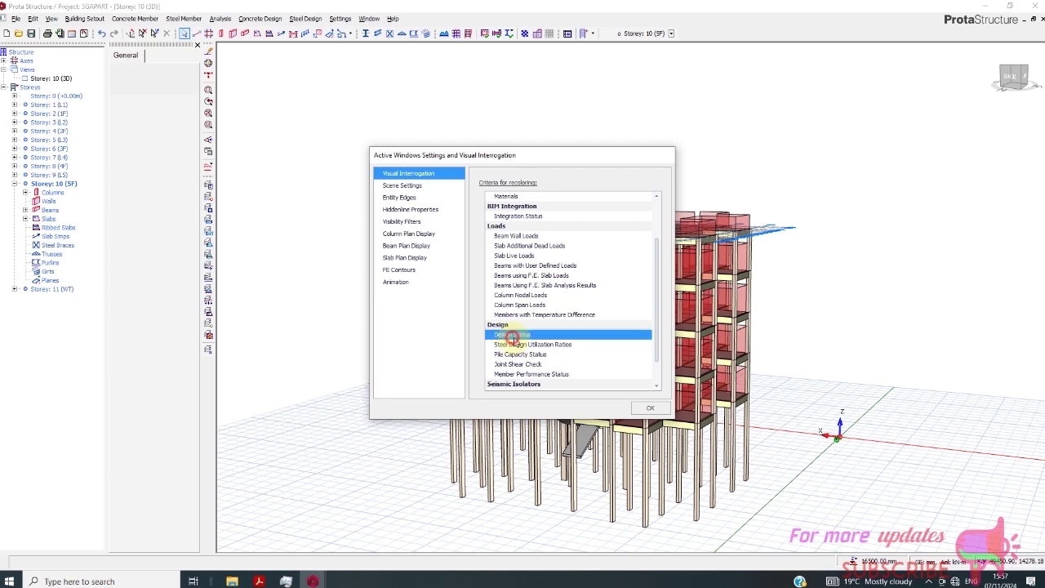
pyautogui.click(649, 407)
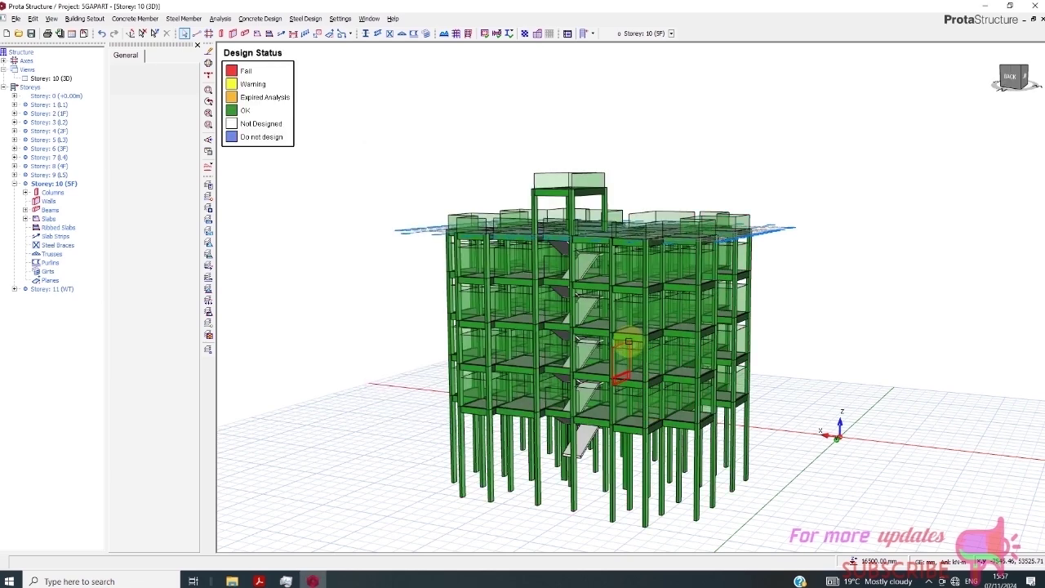
pyautogui.scroll(1, 622, 356)
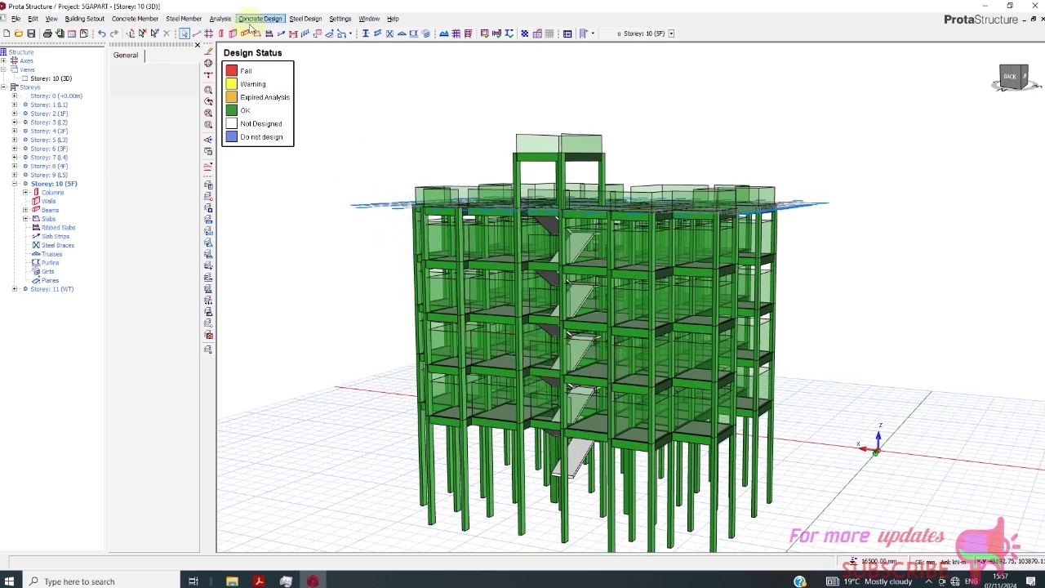
# Open the model and analysis results display from the building analysis post-analysis options.
pyautogui.click(221, 18)
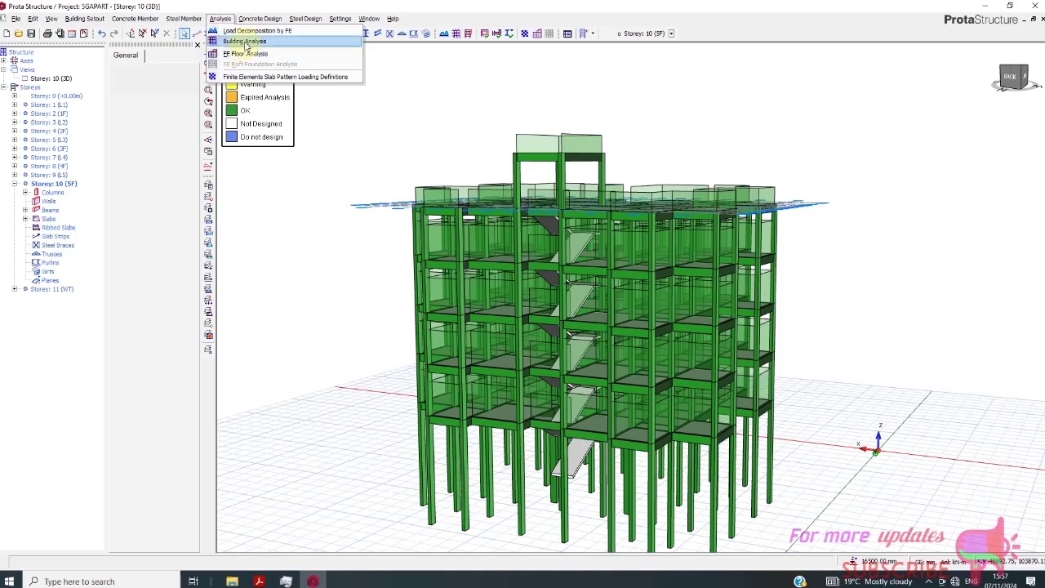
pyautogui.click(242, 41)
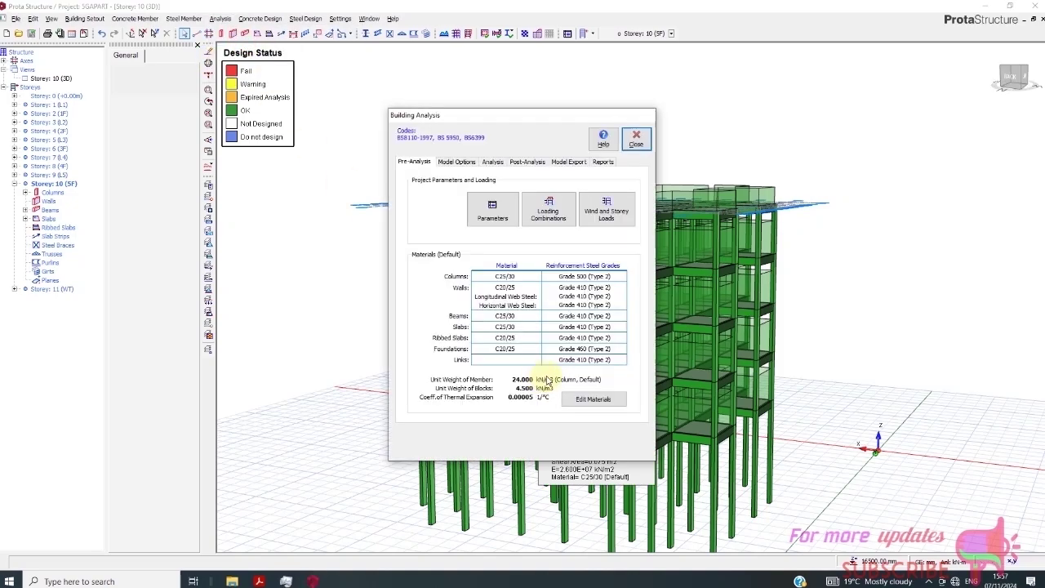
pyautogui.click(527, 162)
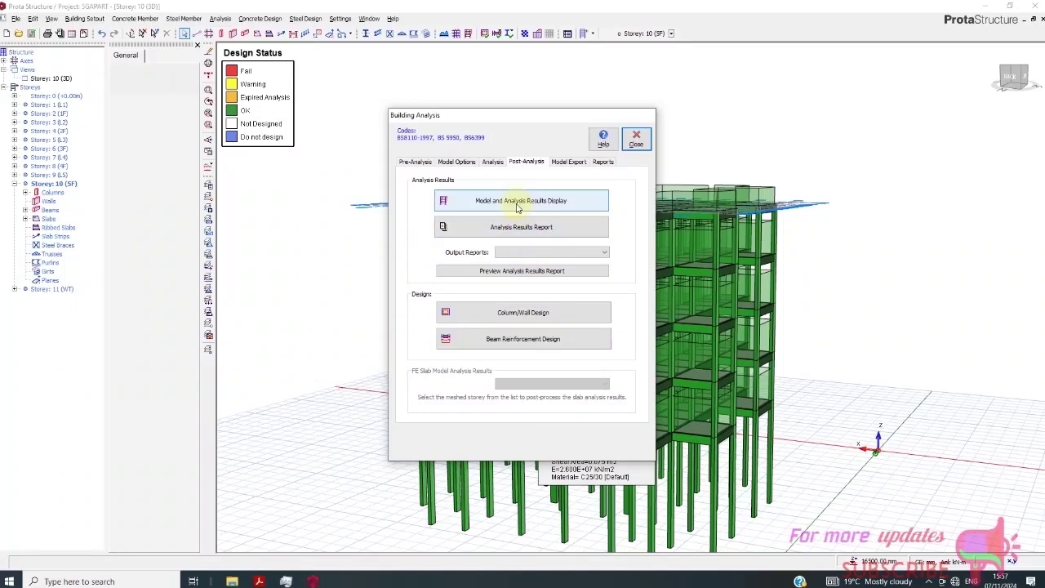
pyautogui.click(517, 207)
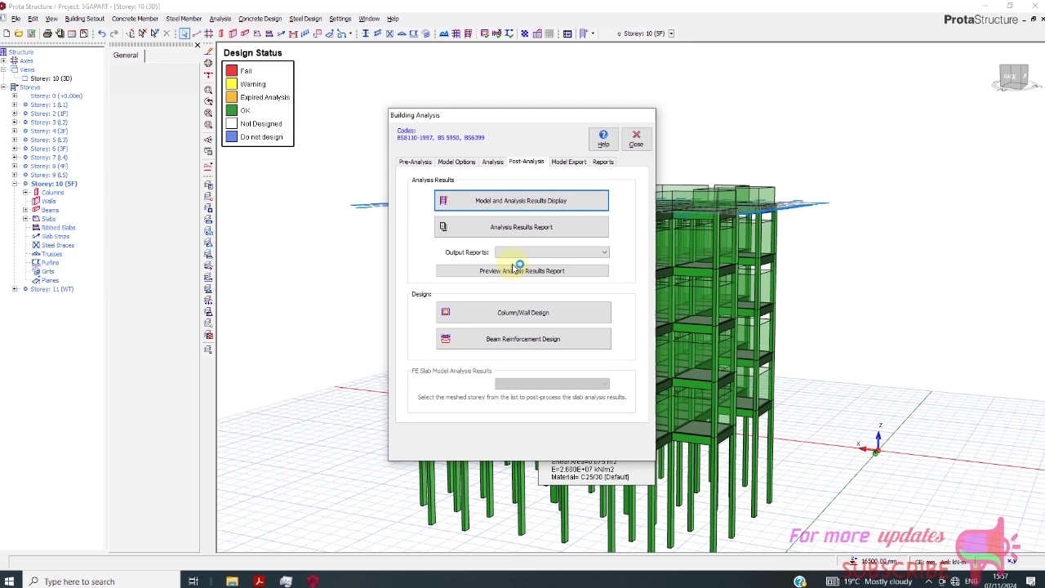
pyautogui.click(514, 315)
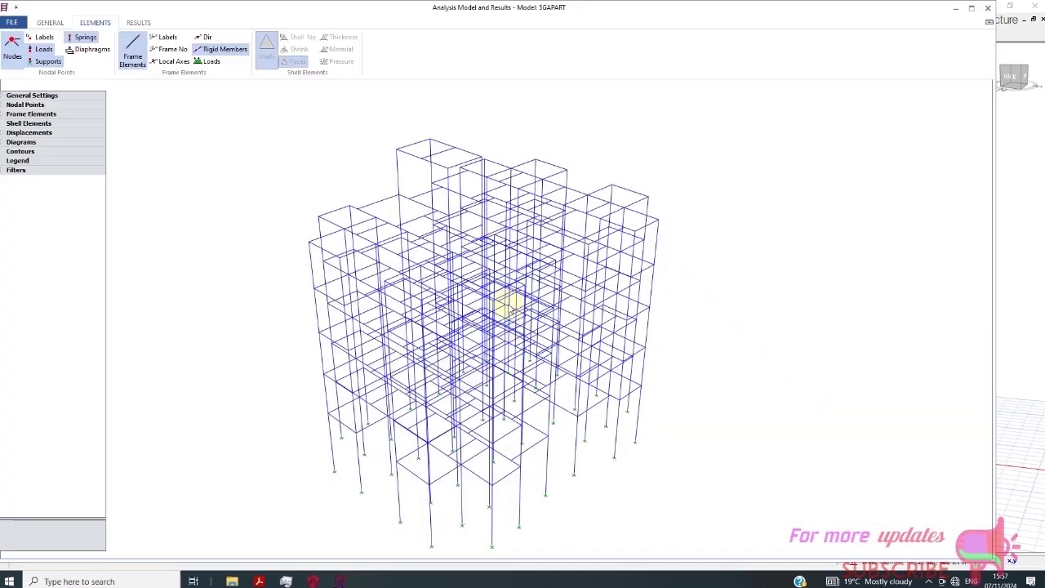
# Show the frame element loads and the diaphragms in the analysis model.
pyautogui.click(210, 61)
pyautogui.scroll(3, 473, 375)
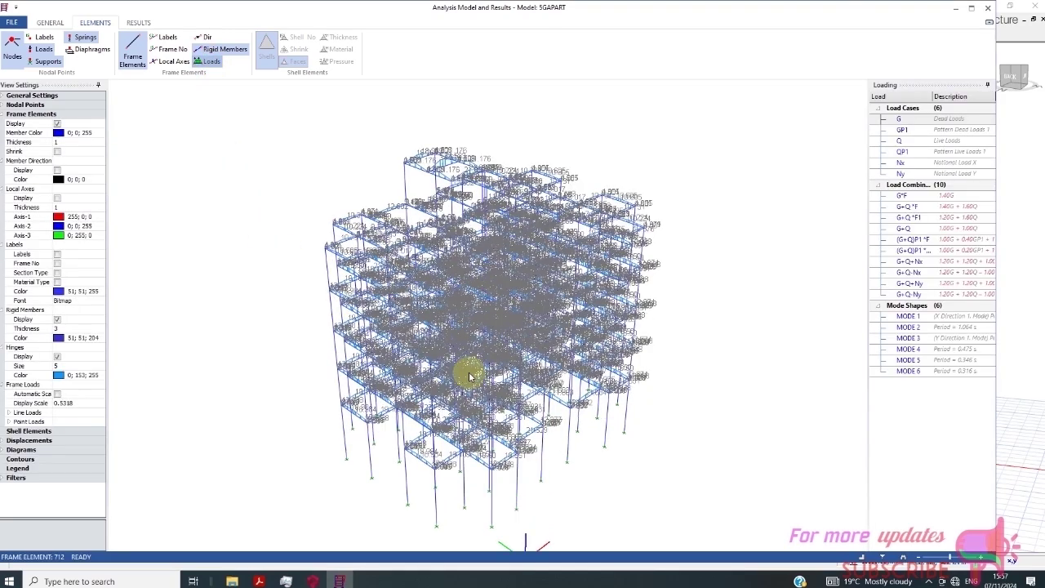
pyautogui.scroll(1, 432, 415)
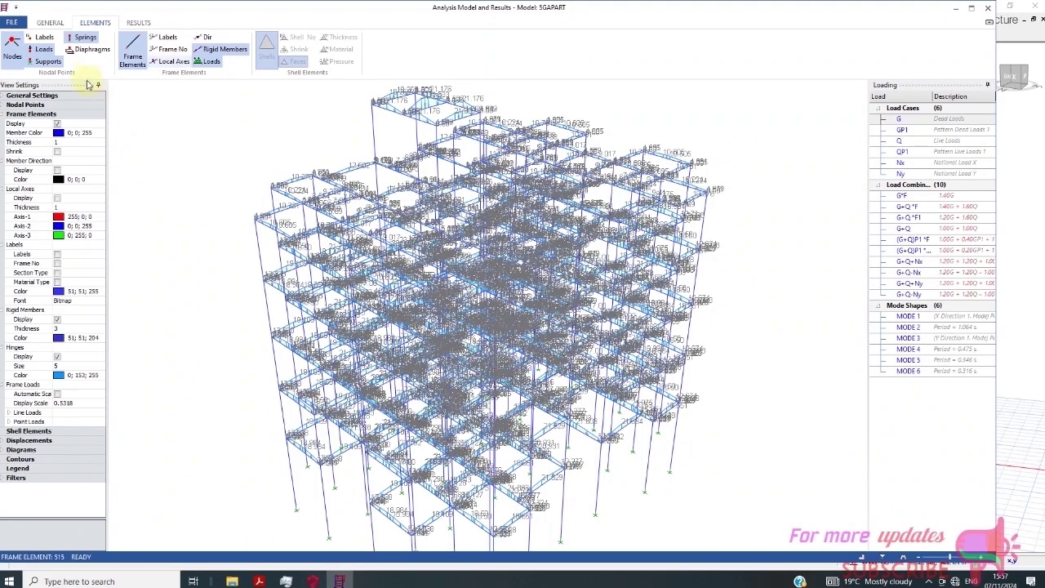
pyautogui.click(92, 49)
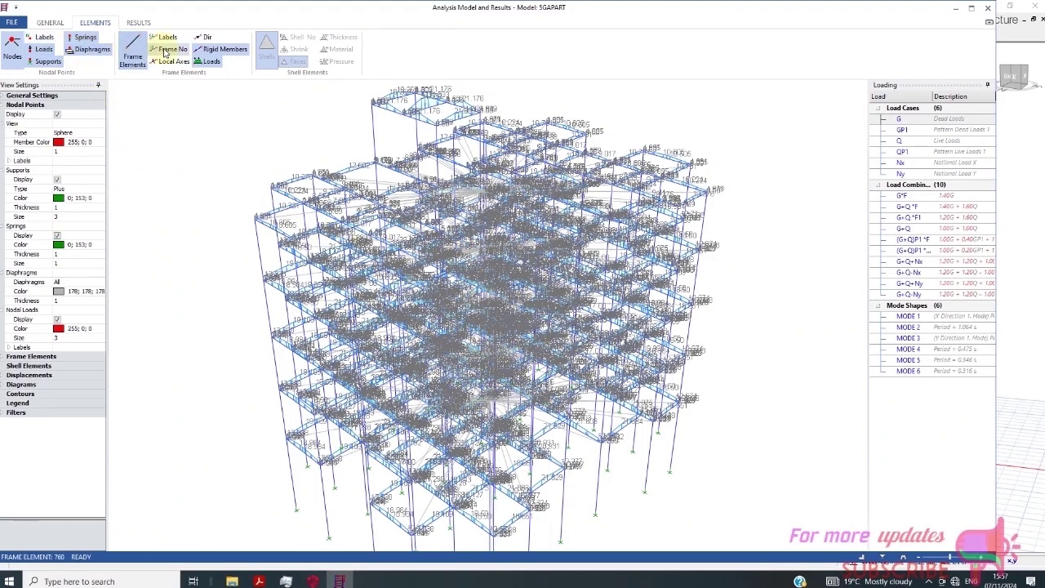
pyautogui.moveTo(432, 170); pyautogui.dragTo(221, 182)
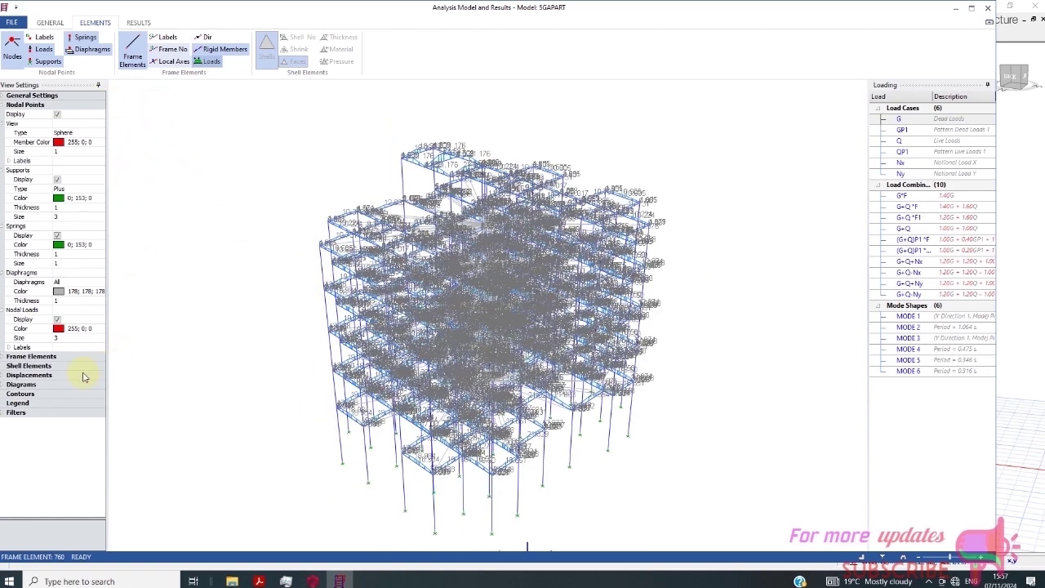
pyautogui.click(10, 394)
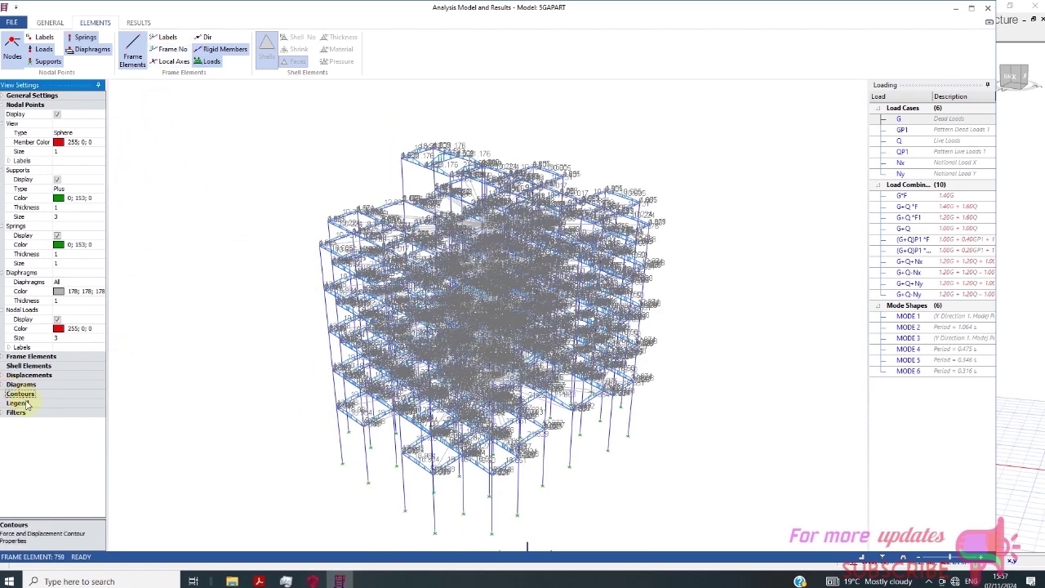
# Review the model's loads under combinations G+Q+Nx, G+Q-Nx, G+Q+Ny, G+Q*F and G+Q*F1.
pyautogui.click(942, 262)
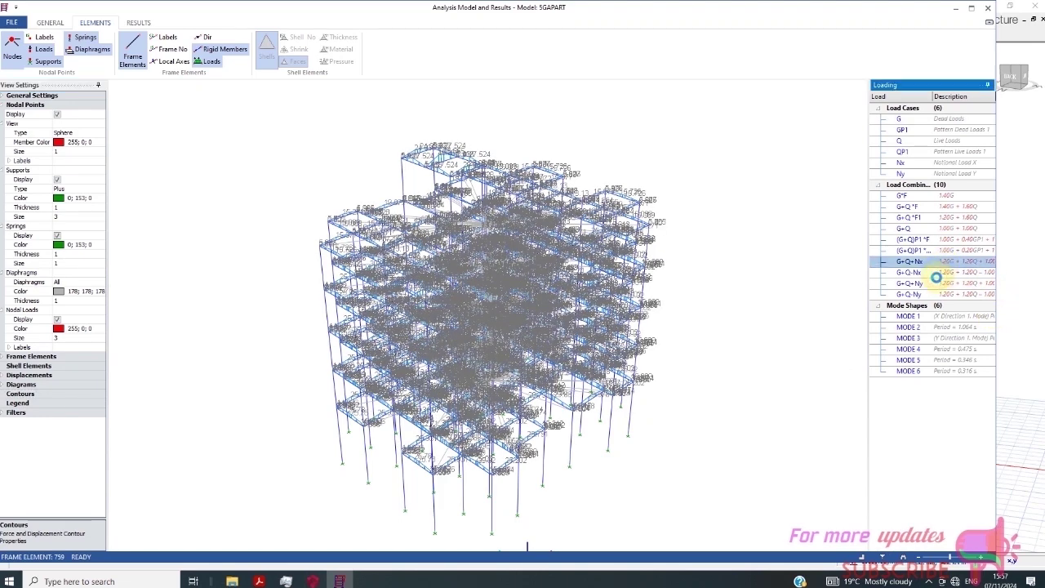
pyautogui.press('Down')
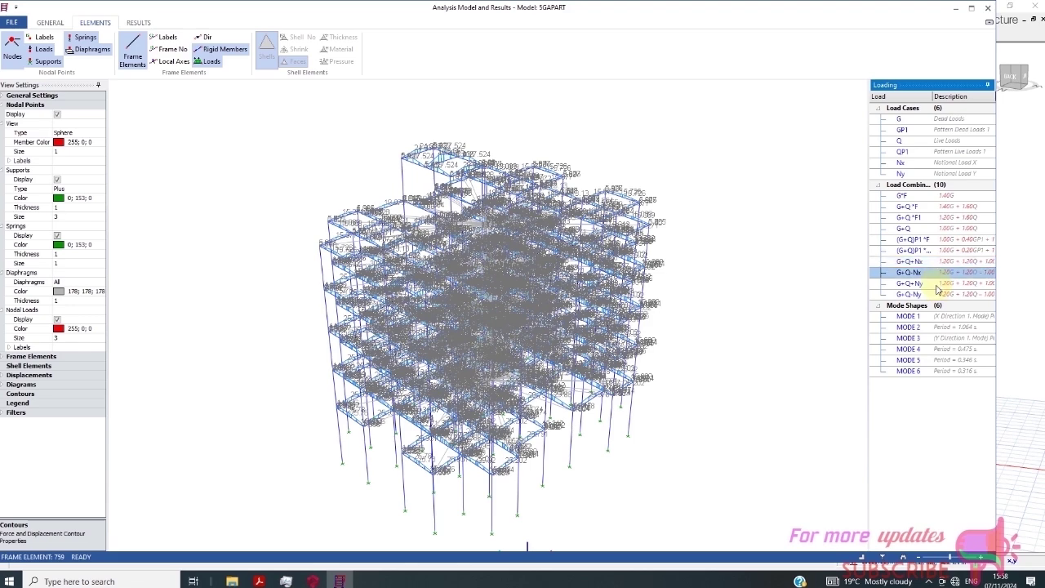
pyautogui.press('Down')
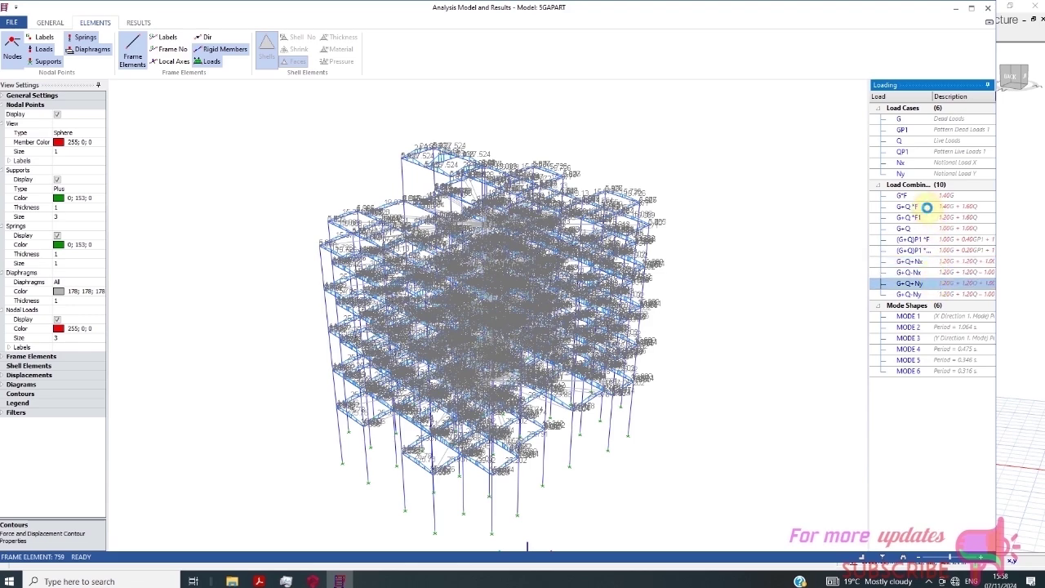
pyautogui.click(926, 208)
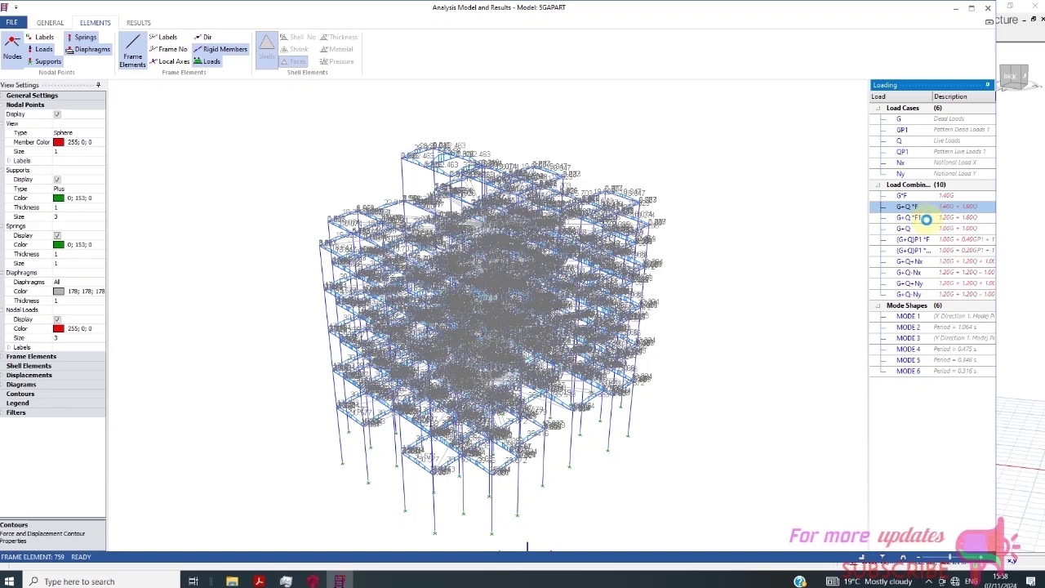
pyautogui.click(927, 218)
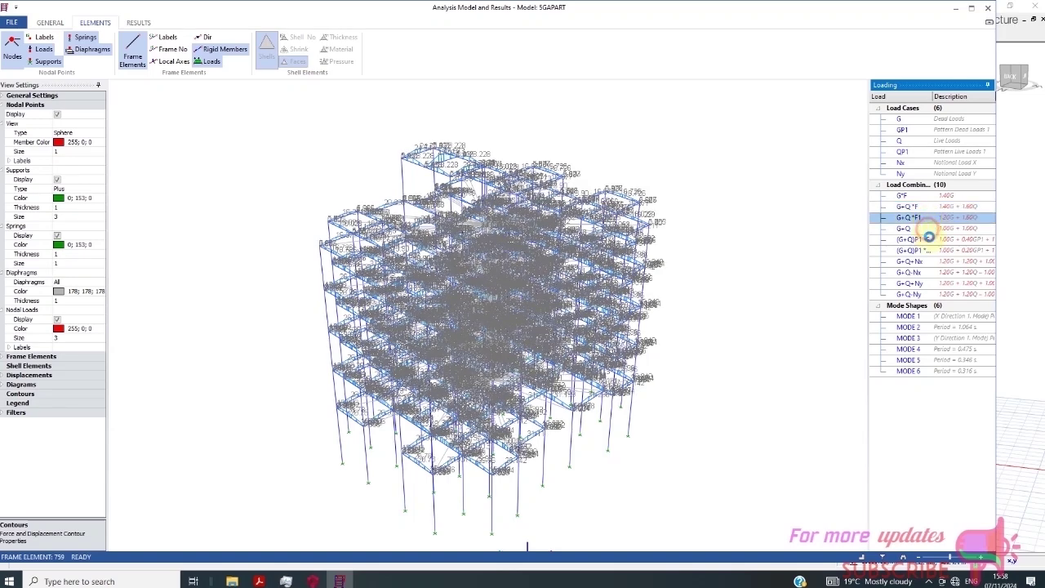
# View the analysis model for mode shapes MODE 1, MODE 3 and MODE 4.
pyautogui.click(908, 317)
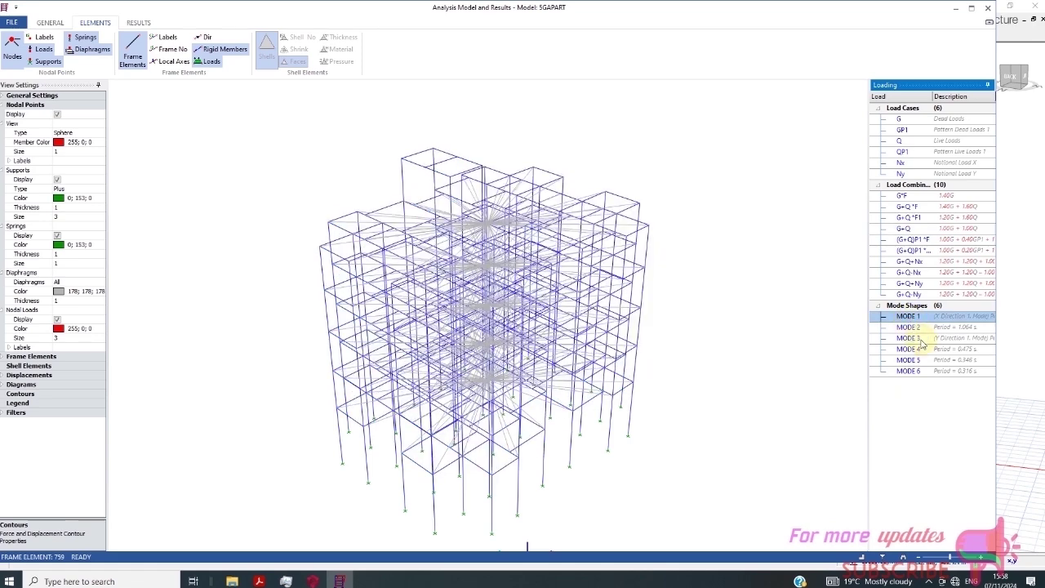
pyautogui.click(920, 339)
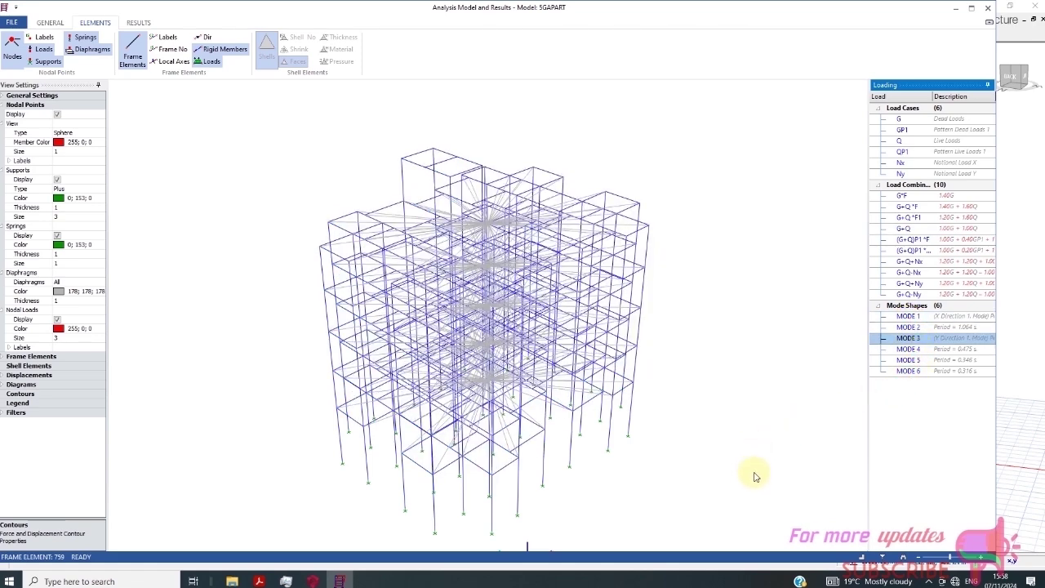
pyautogui.press('Down')
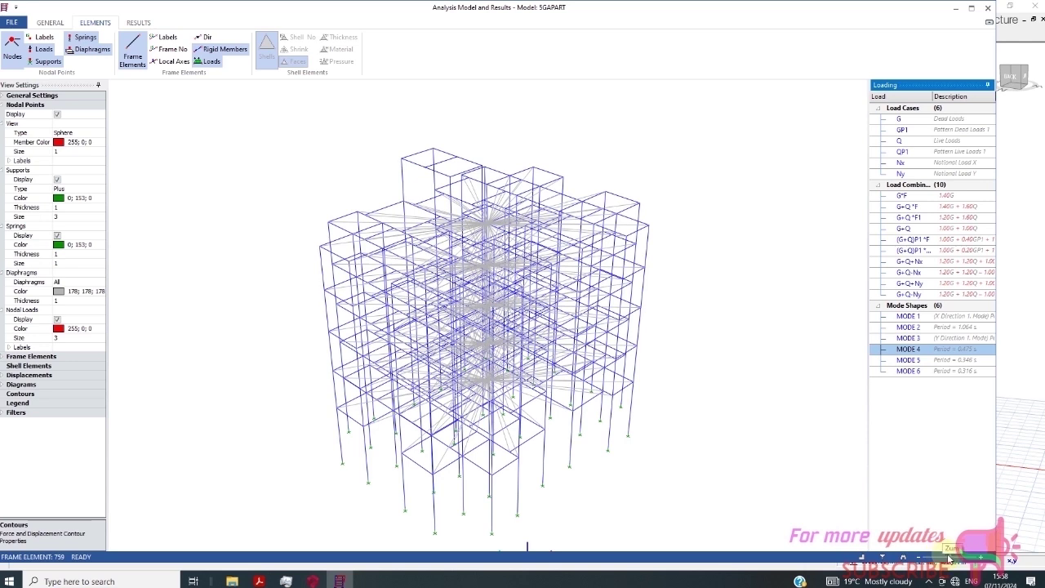
# Hide the nodal points, including their supports and diaphragms, in the analysis model.
pyautogui.click(267, 45)
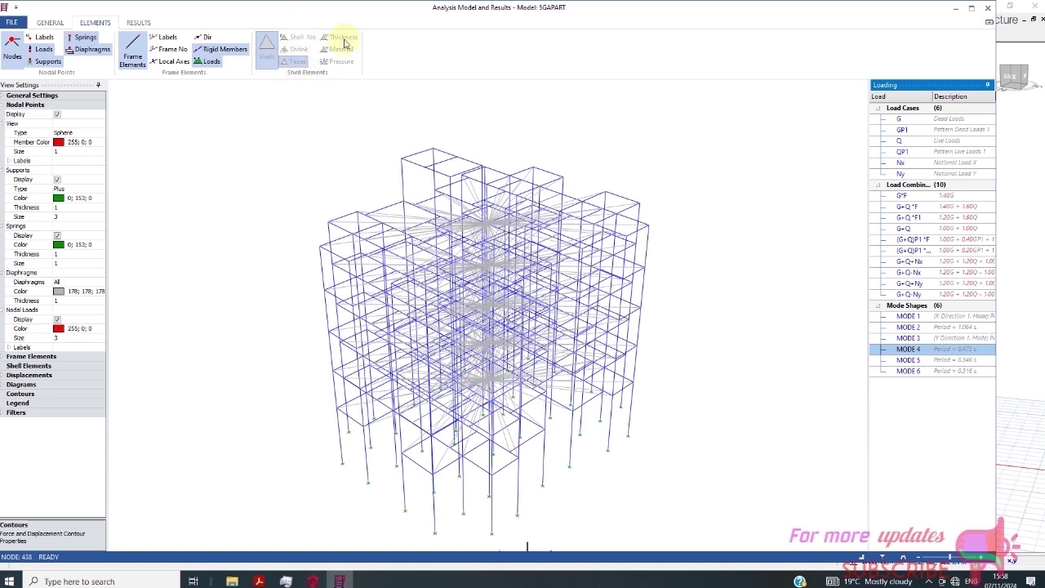
pyautogui.moveTo(453, 259); pyautogui.dragTo(423, 275)
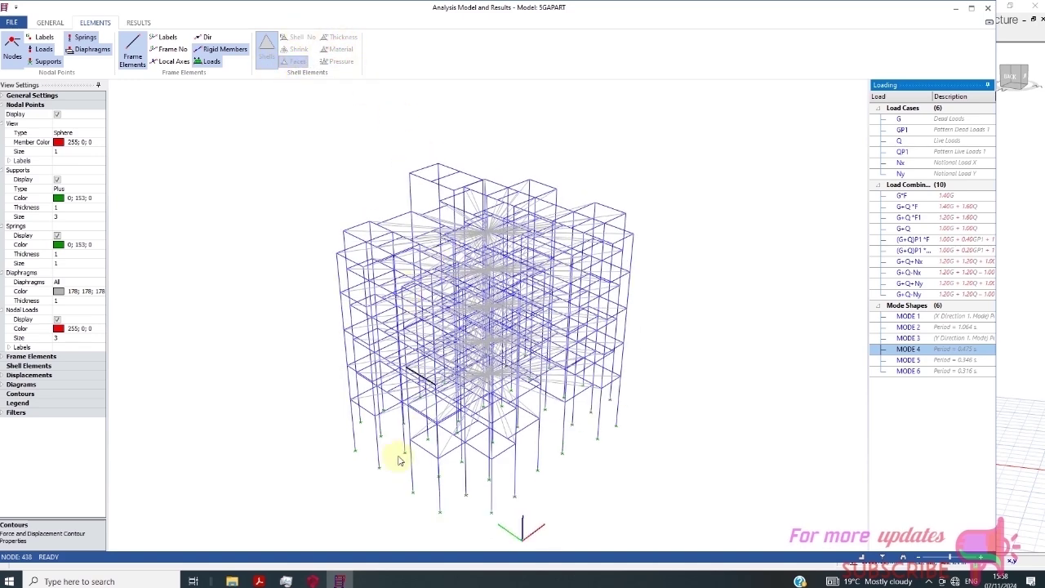
pyautogui.moveTo(399, 460); pyautogui.dragTo(443, 331)
pyautogui.moveTo(478, 553); pyautogui.dragTo(275, 109)
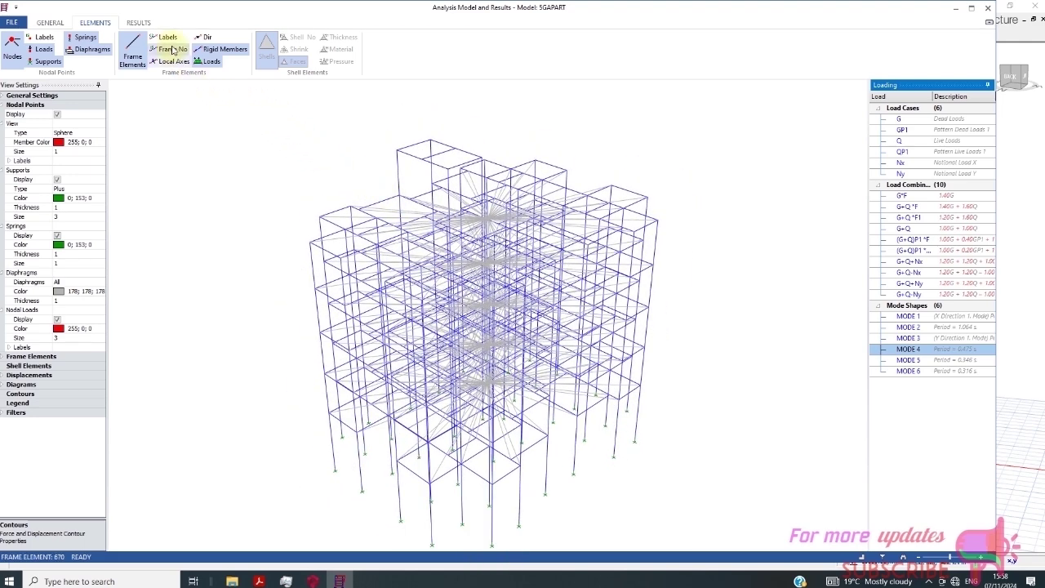
pyautogui.click(15, 64)
# Set the analysis view's background colour to red (255; 0; 0) in the general settings.
pyautogui.click(4, 95)
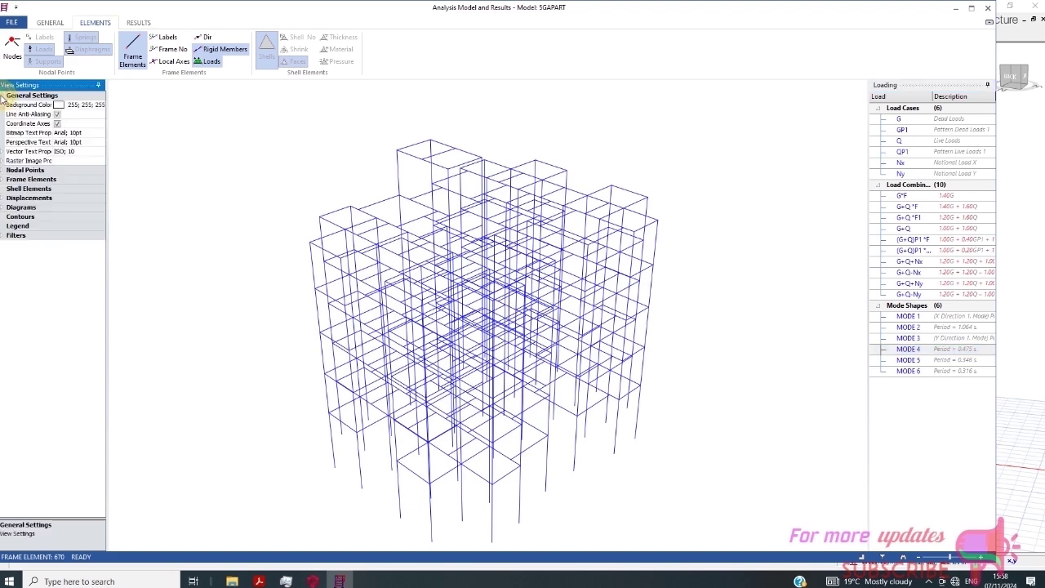
pyautogui.click(62, 108)
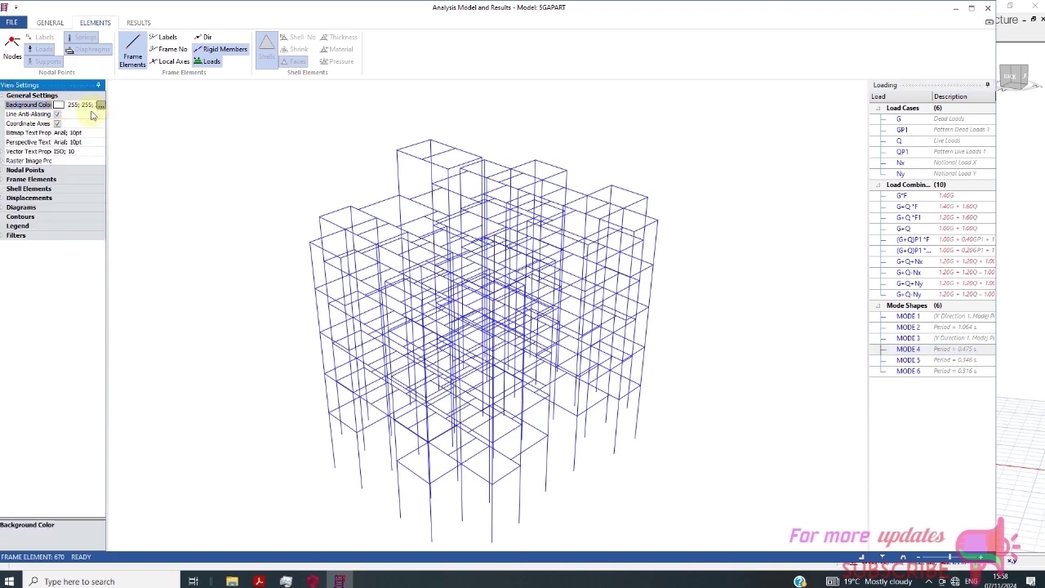
pyautogui.click(99, 105)
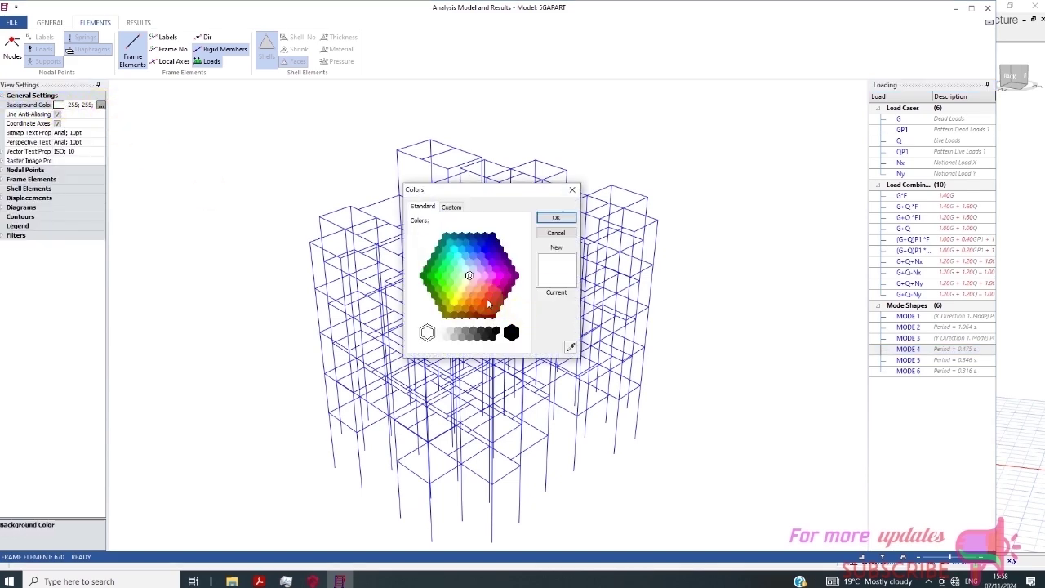
pyautogui.click(489, 303)
pyautogui.click(556, 217)
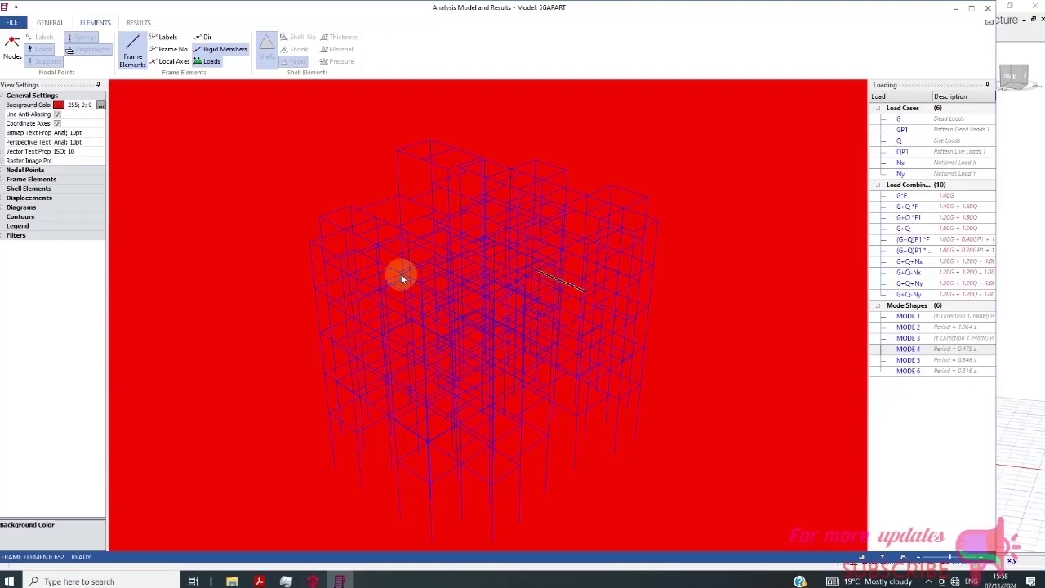
# Look through the custom colour options and set the analysis view's background colour back to white.
pyautogui.click(100, 105)
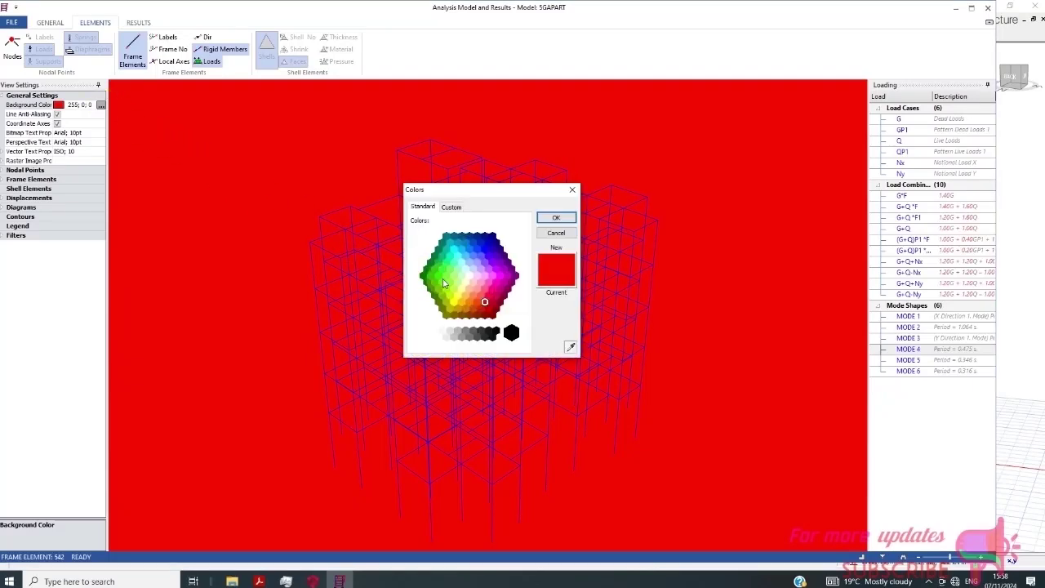
pyautogui.click(451, 207)
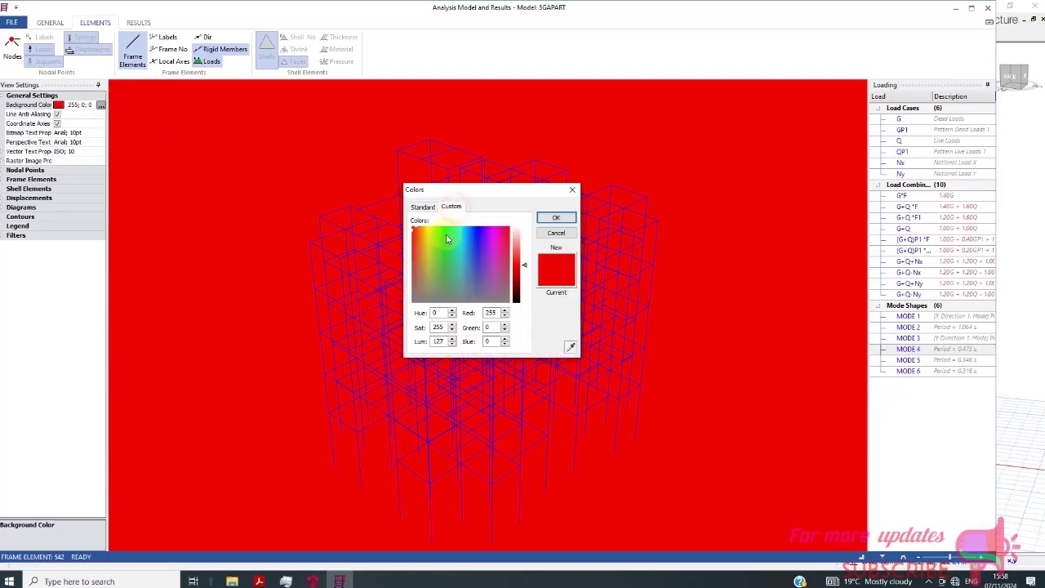
pyautogui.click(555, 217)
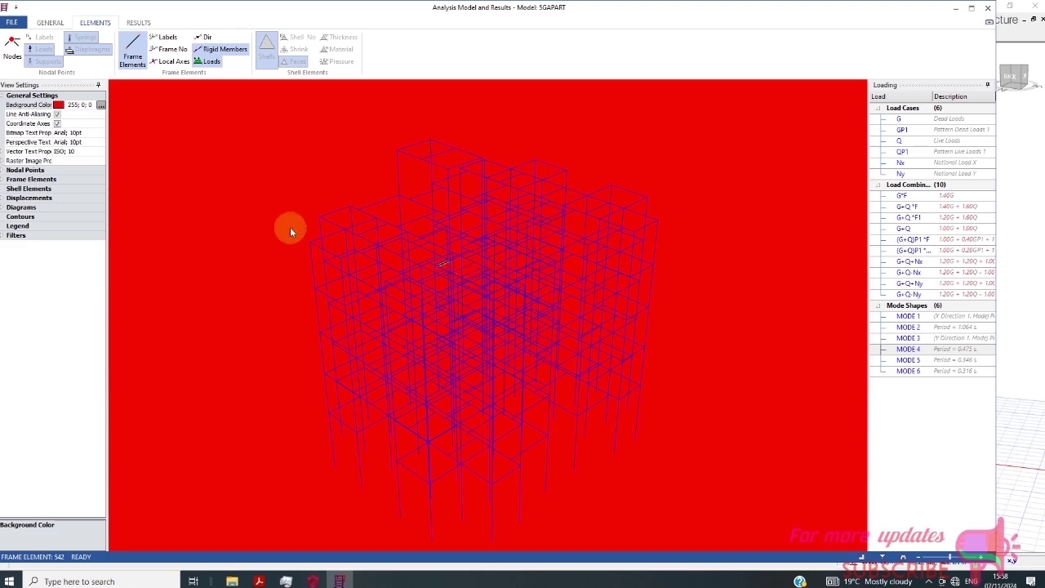
pyautogui.scroll(-1, 290, 232)
pyautogui.click(100, 105)
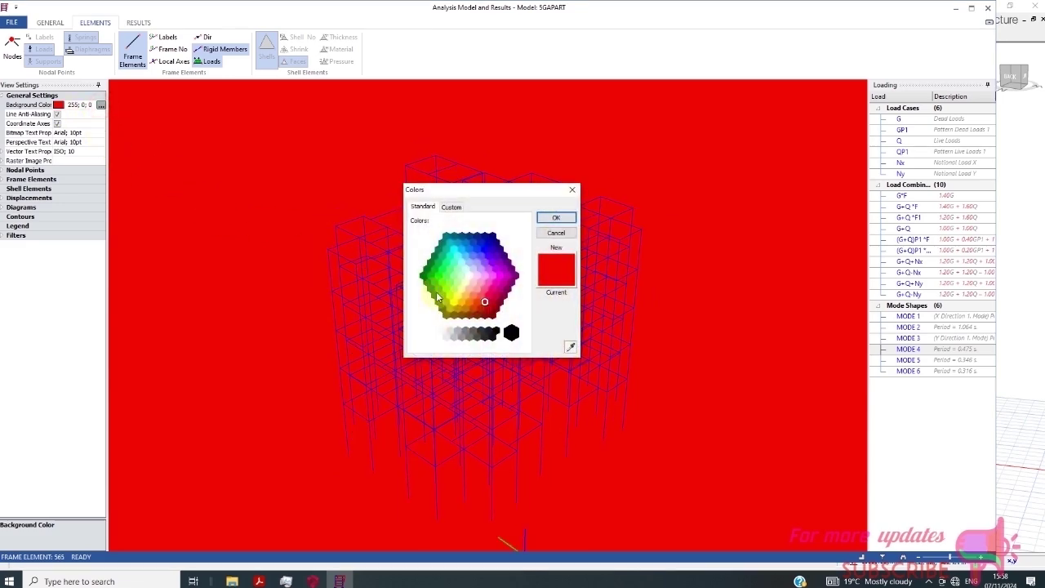
pyautogui.click(470, 276)
pyautogui.click(556, 218)
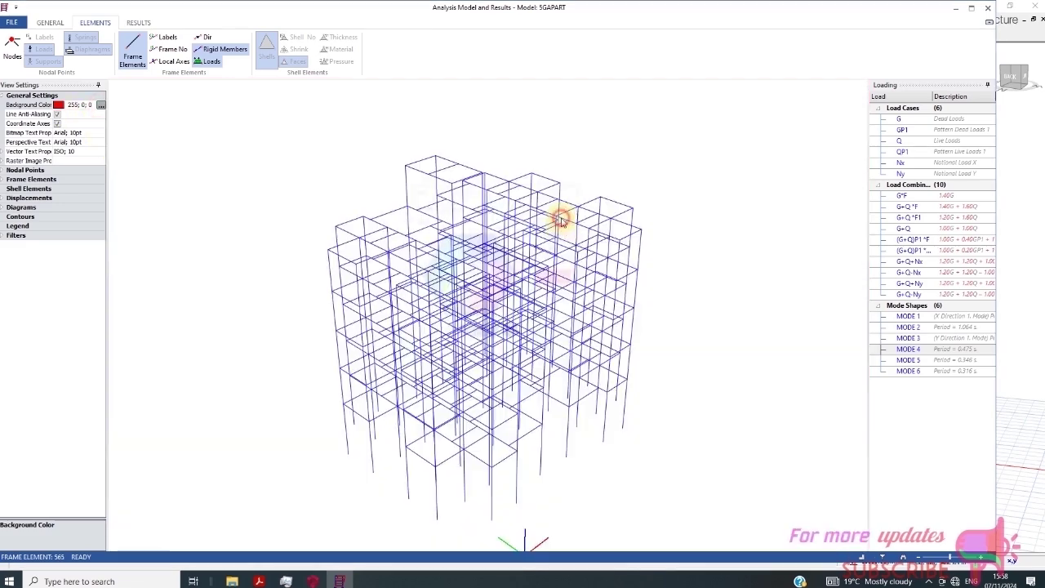
pyautogui.scroll(-1, 549, 293)
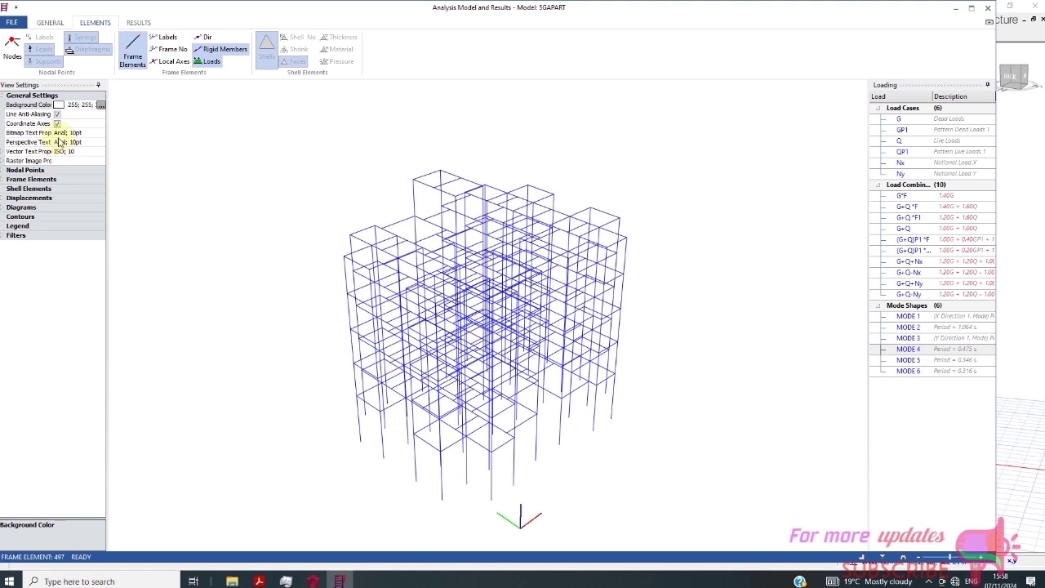
# Turn the display of the nodal points back on in the analysis view settings.
pyautogui.click(64, 161)
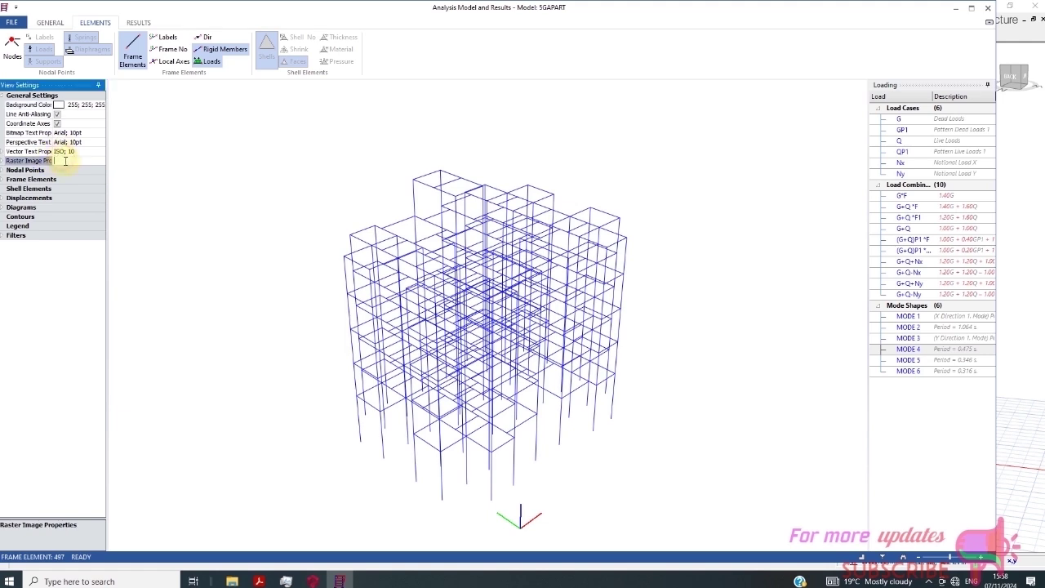
pyautogui.click(5, 171)
pyautogui.click(61, 180)
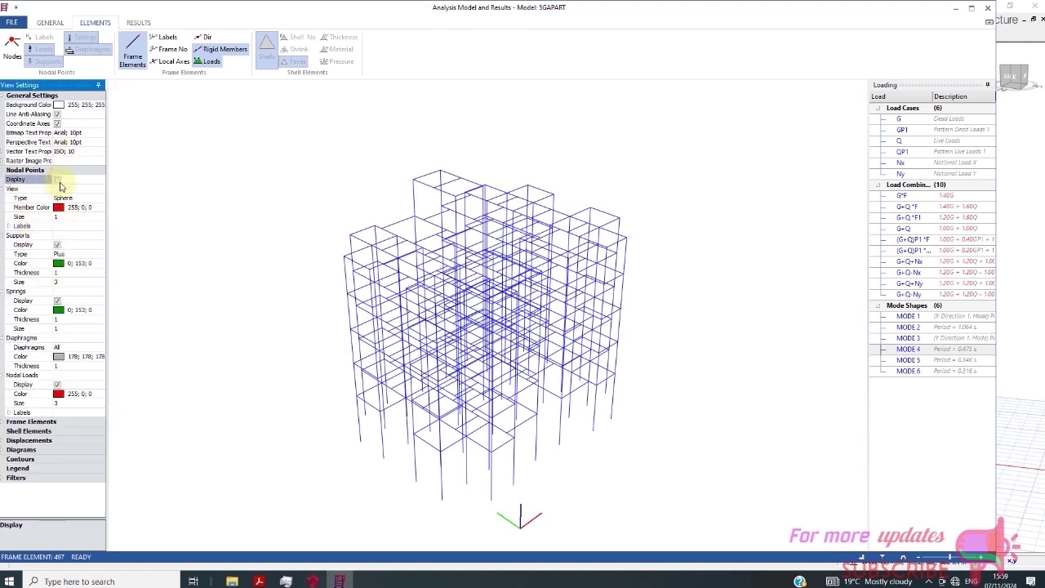
pyautogui.click(58, 180)
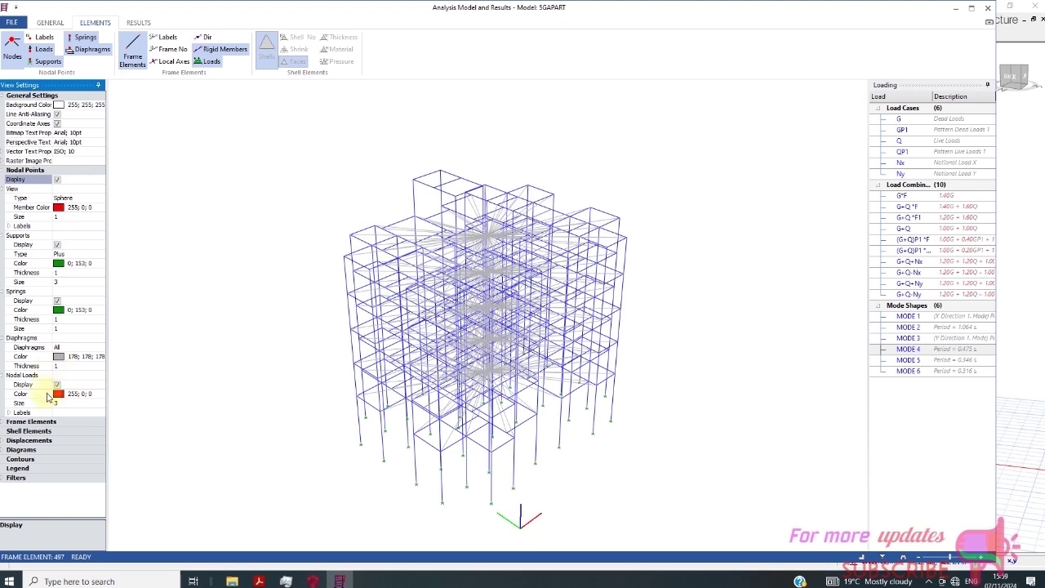
# Look through the diagram, frame element, shell element and legend settings of the analysis view.
pyautogui.click(6, 450)
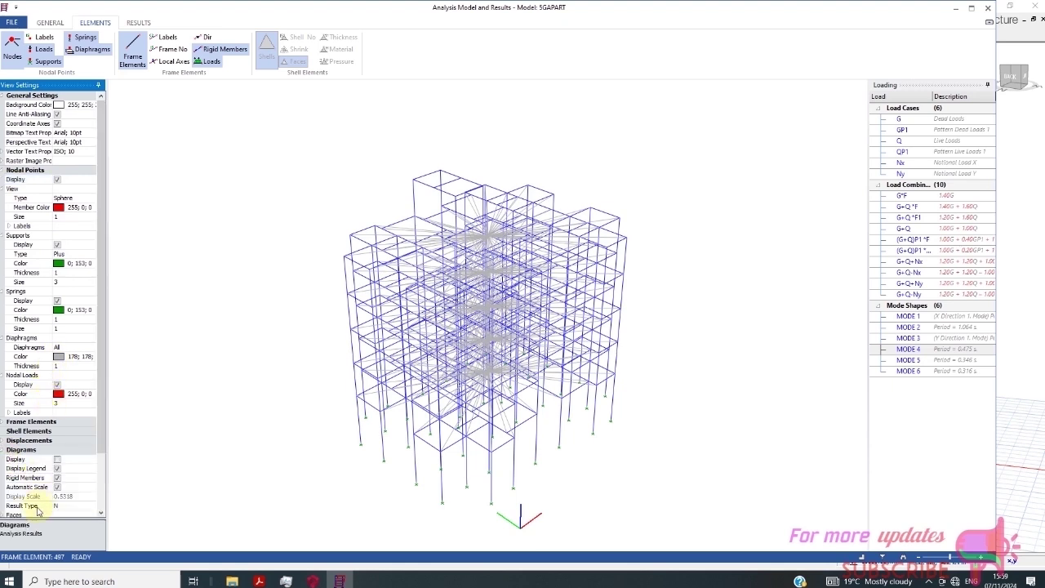
pyautogui.scroll(-3, 98, 445)
pyautogui.click(16, 366)
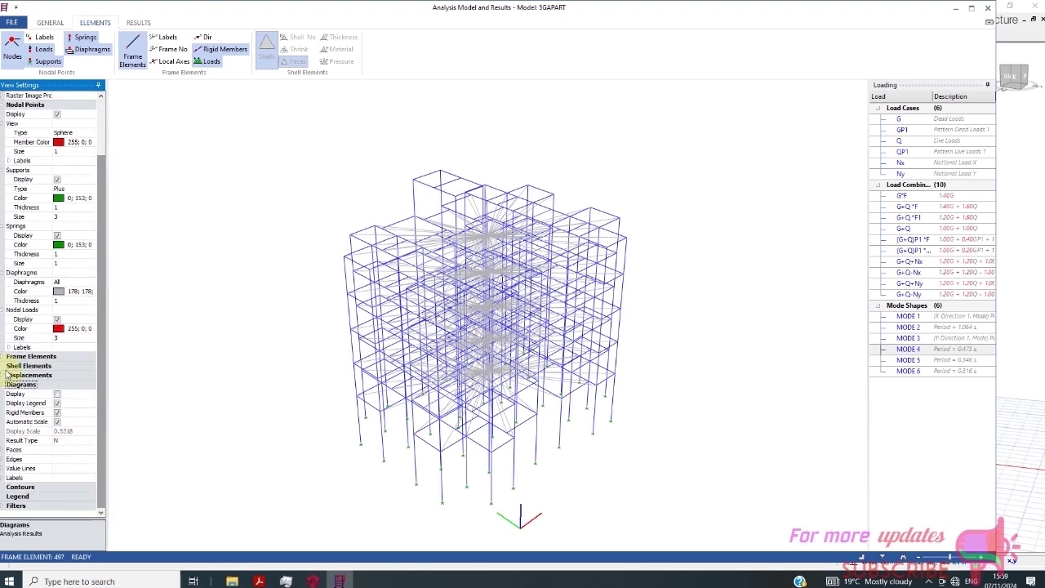
pyautogui.click(18, 357)
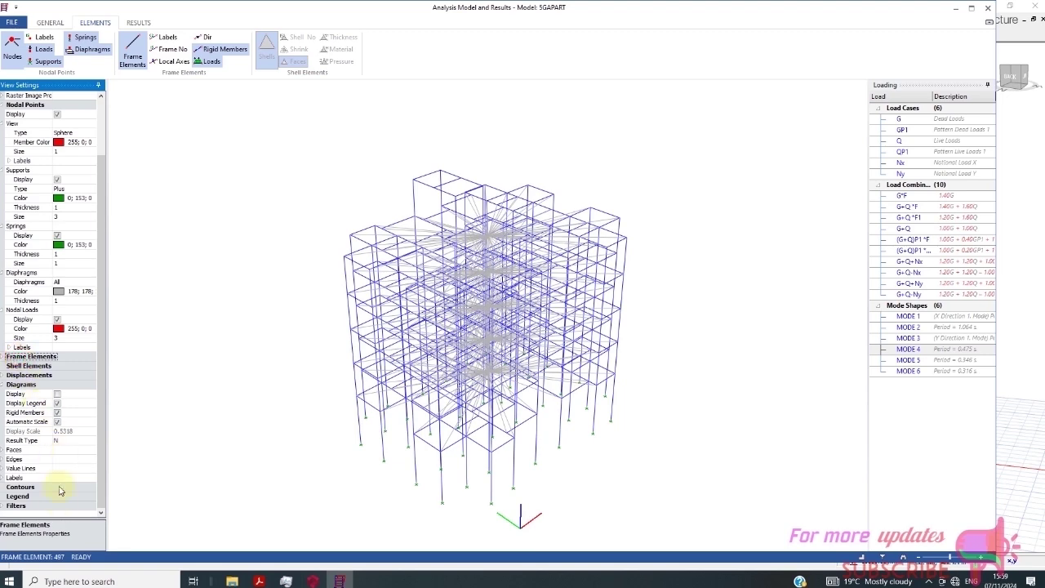
pyautogui.click(104, 495)
pyautogui.click(33, 497)
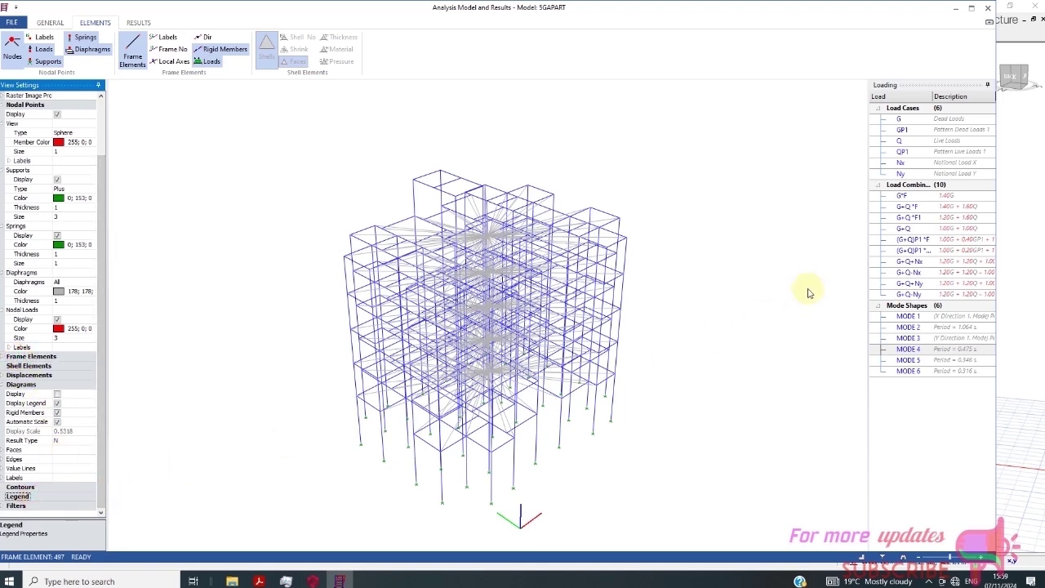
pyautogui.scroll(-1, 729, 259)
# Close the analysis results display and the building analysis dialog, and examine the 3D model's design status colours from the back.
pyautogui.click(988, 8)
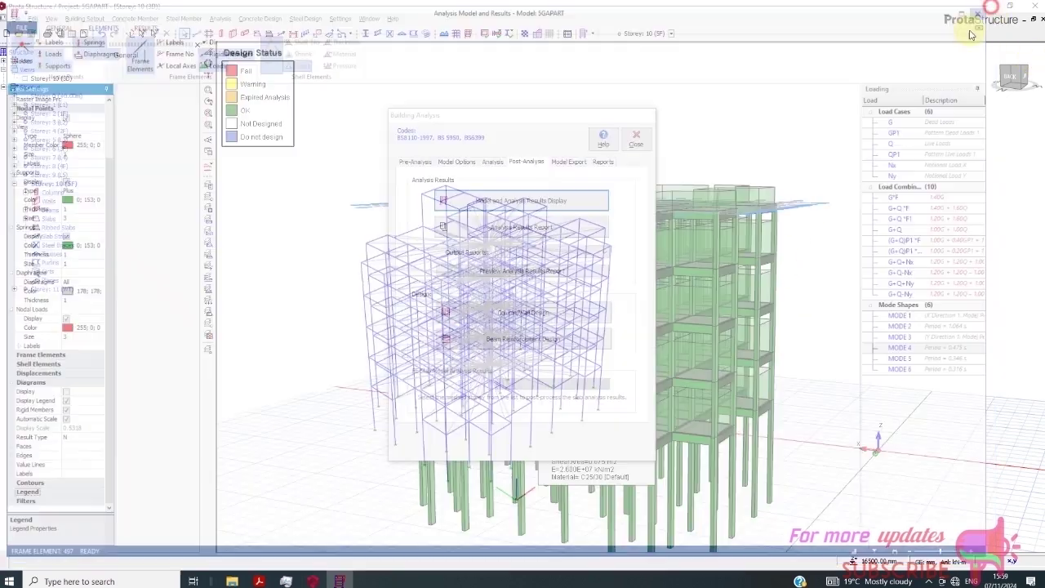
pyautogui.click(638, 141)
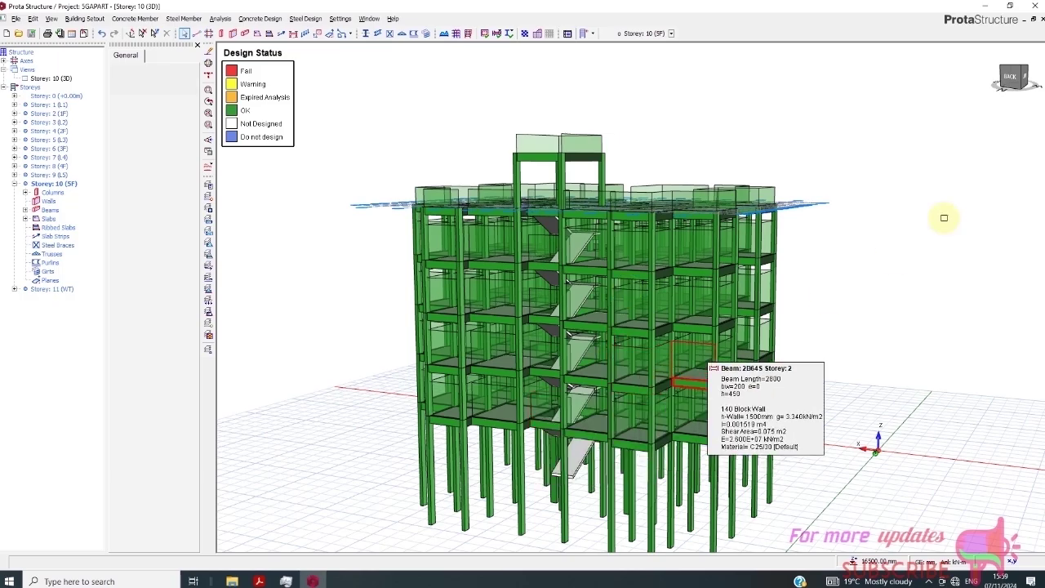
pyautogui.click(1010, 76)
pyautogui.moveTo(992, 99); pyautogui.dragTo(1033, 96)
pyautogui.click(1033, 96)
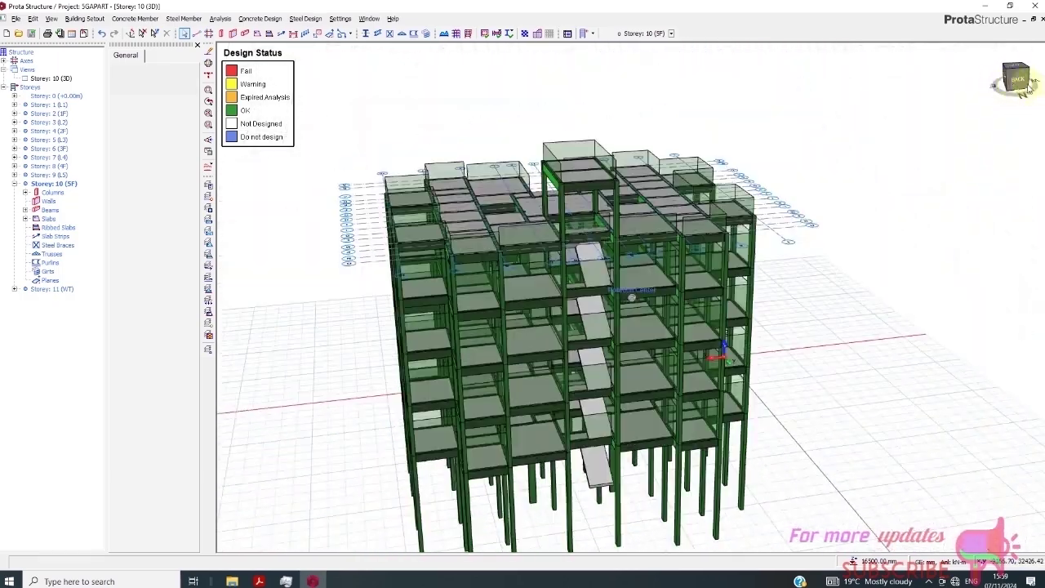
pyautogui.scroll(2, 380, 260)
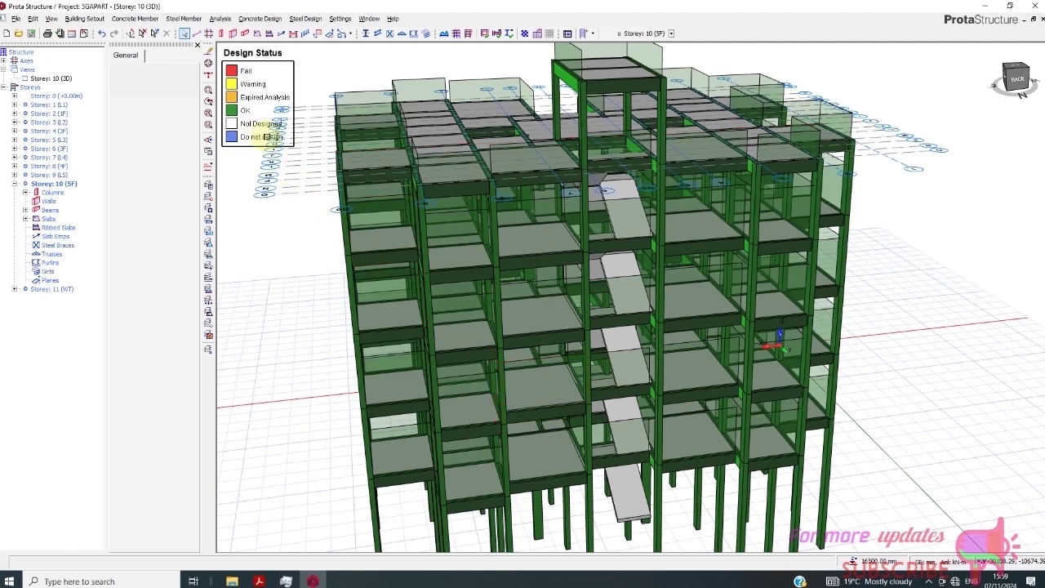
pyautogui.scroll(-2, 265, 134)
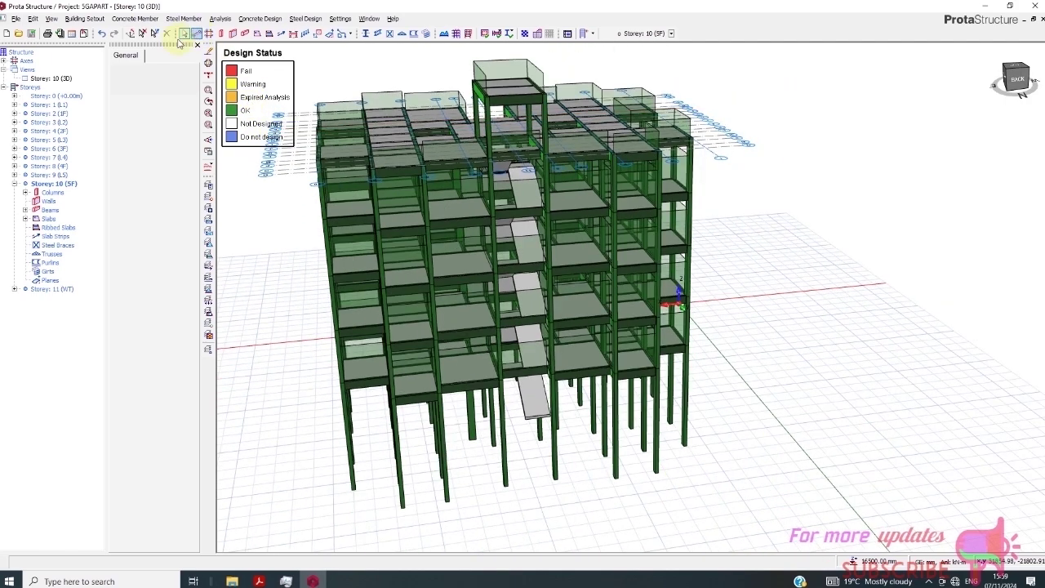
# Make Storey 2 (1F) the active storey and switch its 3D view to the plan view.
pyautogui.doubleClick(54, 114)
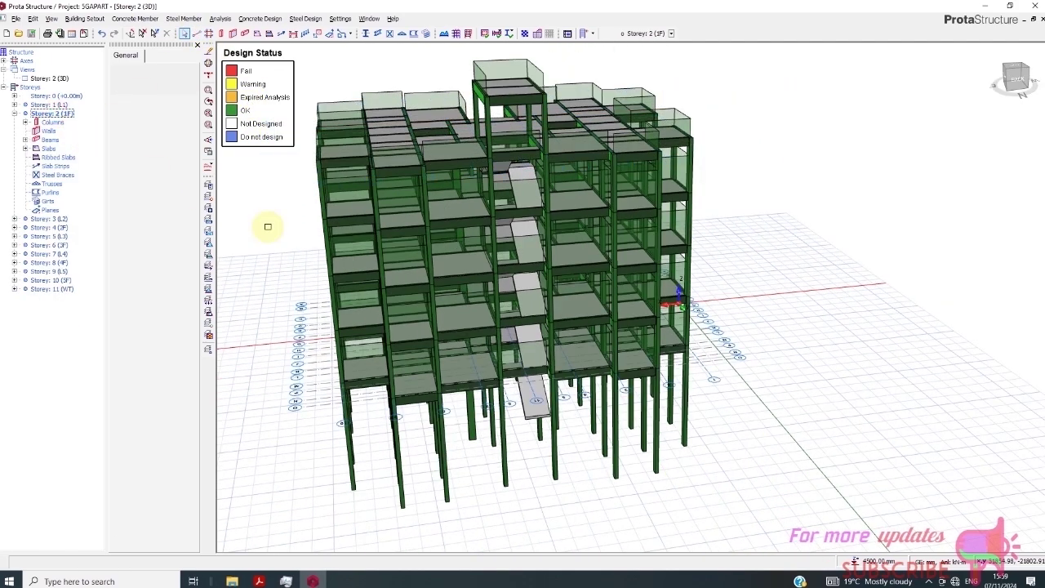
pyautogui.rightClick(54, 82)
pyautogui.click(78, 96)
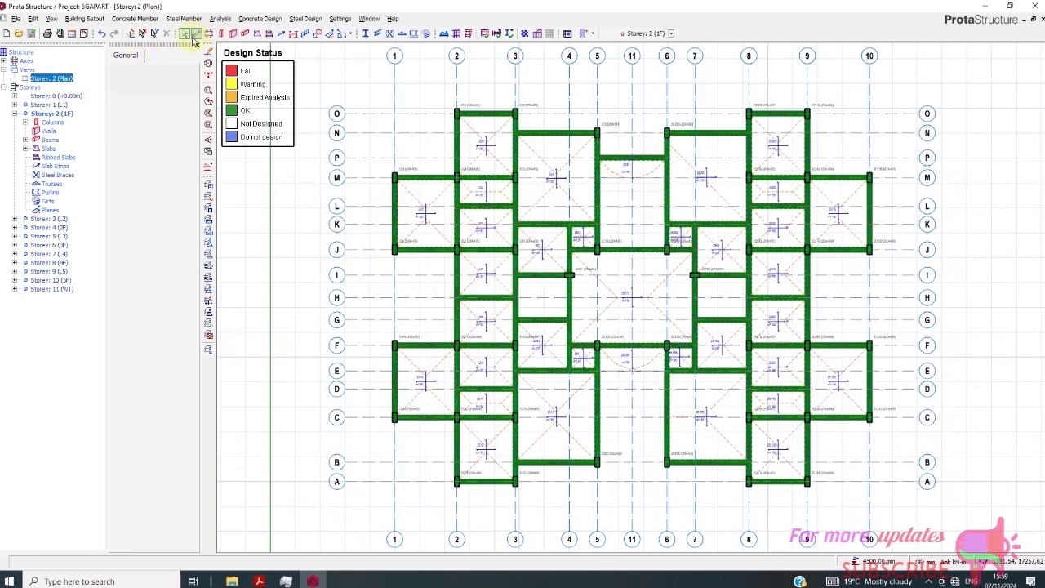
# Insert an analytical slab strip in the X direction along axis P, about 10247 mm long, ending at axis 5.
pyautogui.click(281, 35)
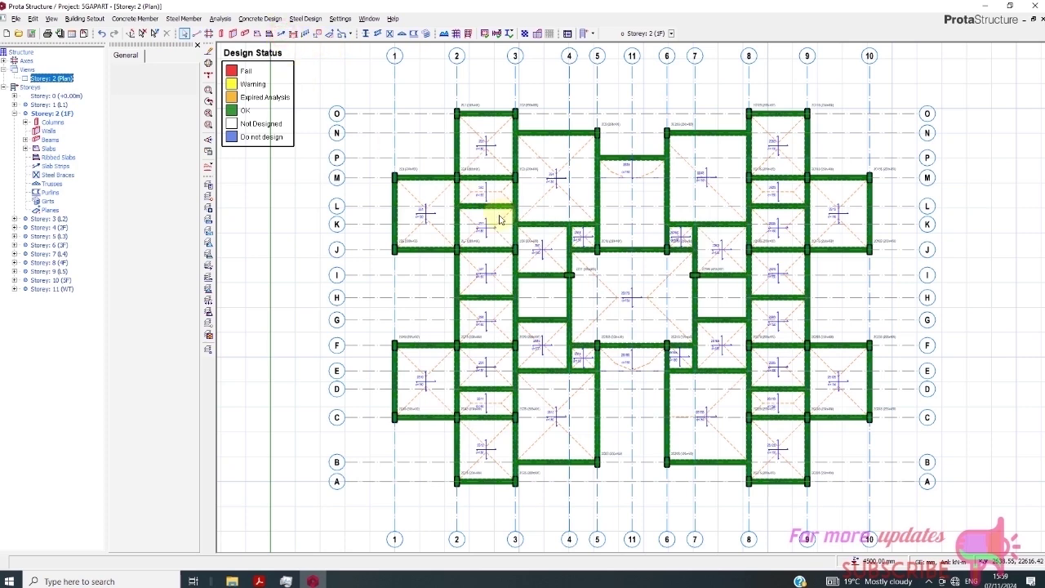
pyautogui.click(428, 158)
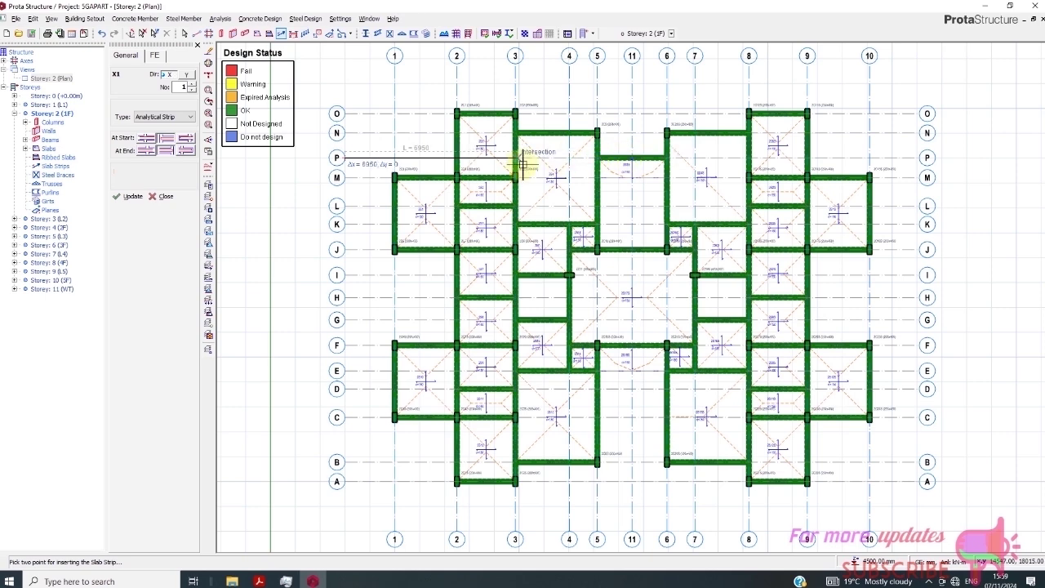
pyautogui.click(601, 158)
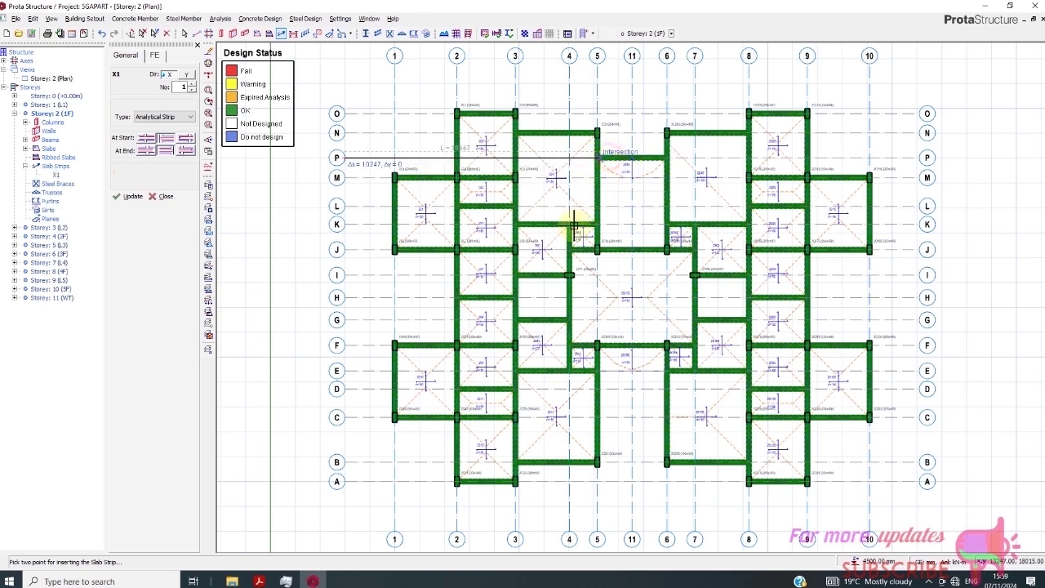
# Try a slab strip along axis L across the whole floor, and insert a shorter one between axes L and K from outside axis 1 past axis 5.
pyautogui.click(351, 207)
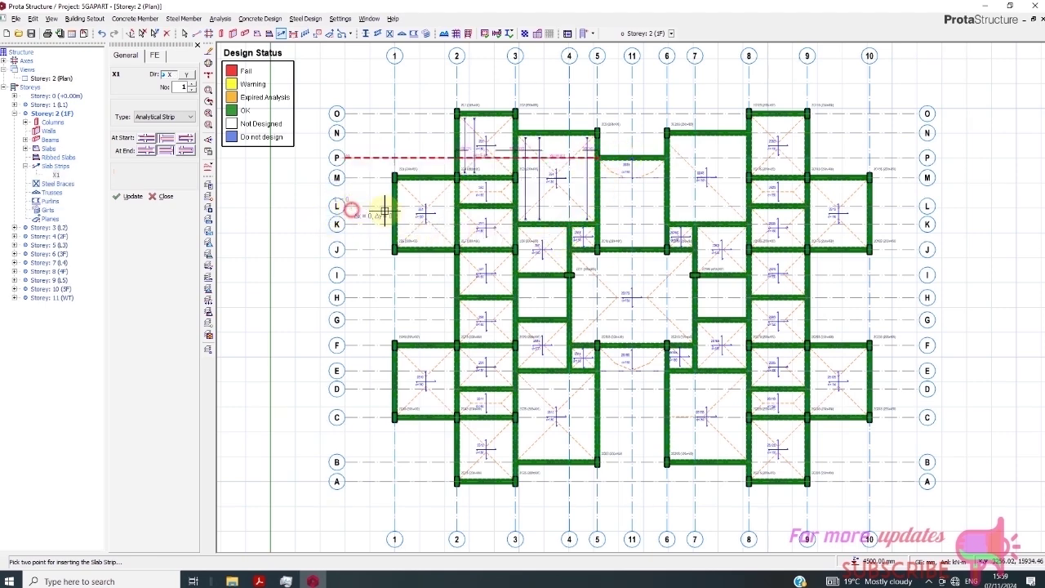
pyautogui.click(915, 206)
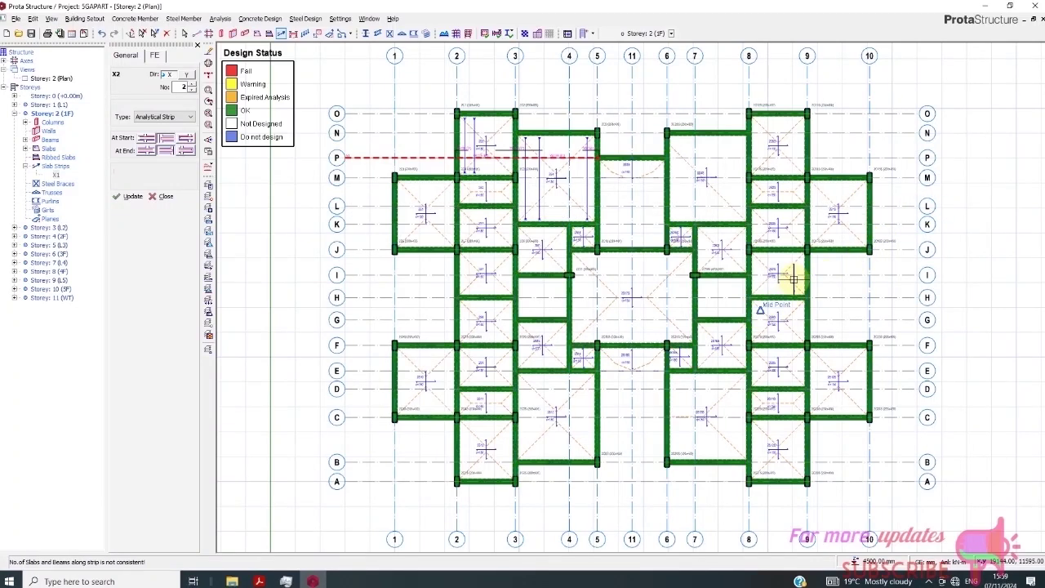
pyautogui.click(365, 212)
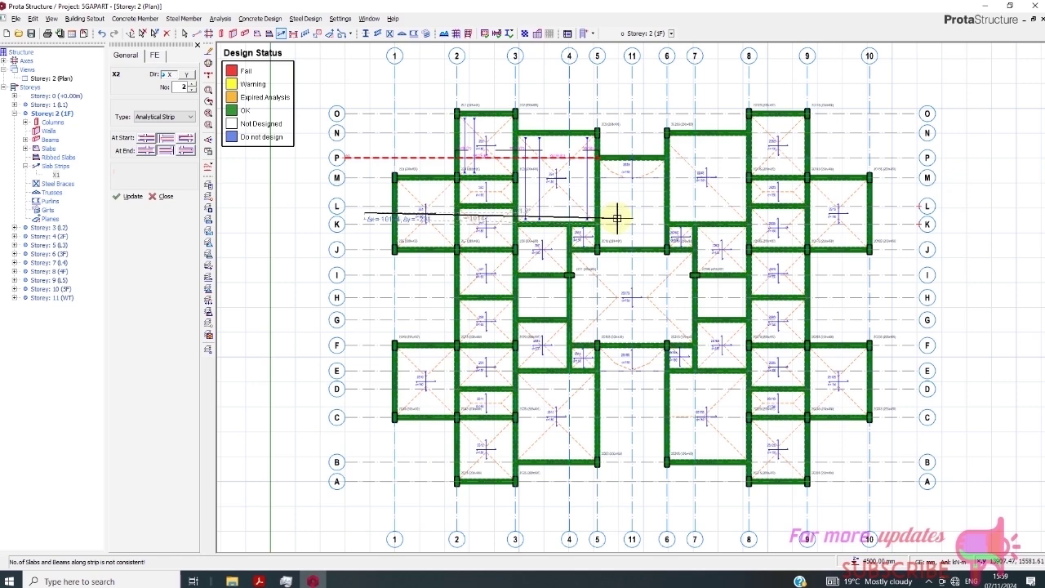
pyautogui.click(618, 214)
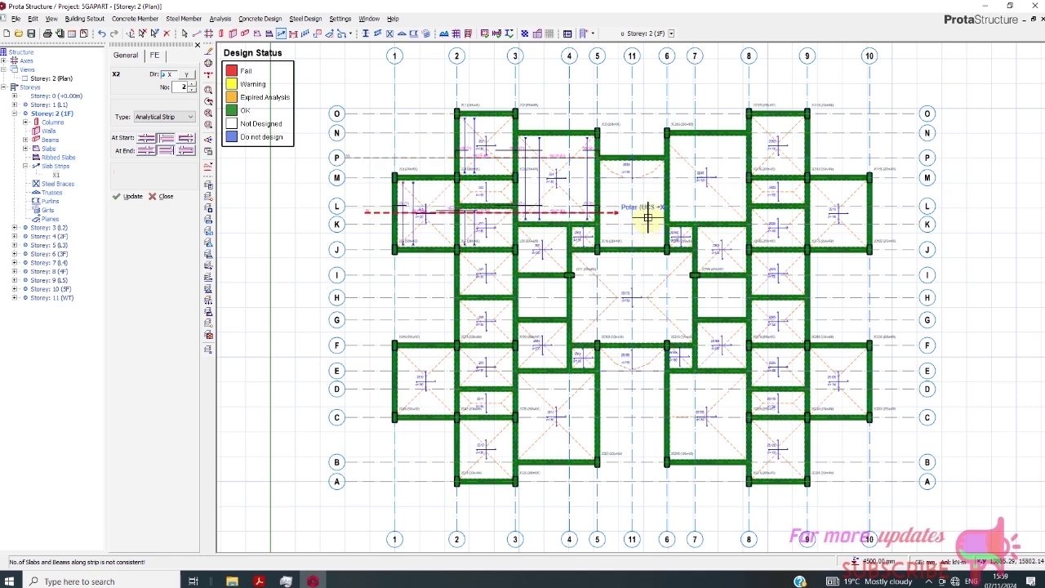
# Insert slab strips between axes L and K out past axis 10, and between axes N and P past axis 9, the latter about 7700 mm long.
pyautogui.click(884, 217)
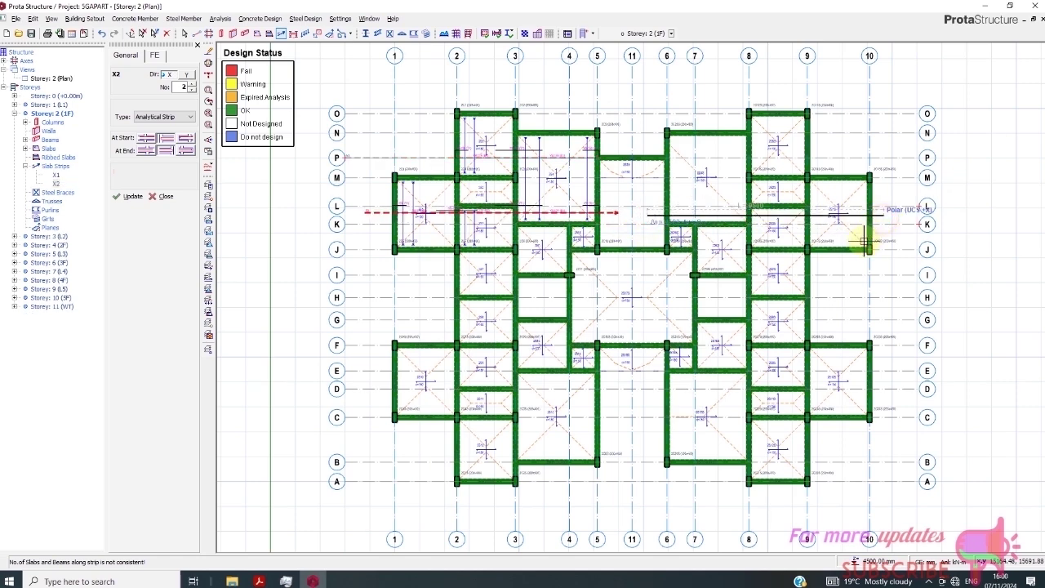
pyautogui.click(651, 147)
pyautogui.click(841, 145)
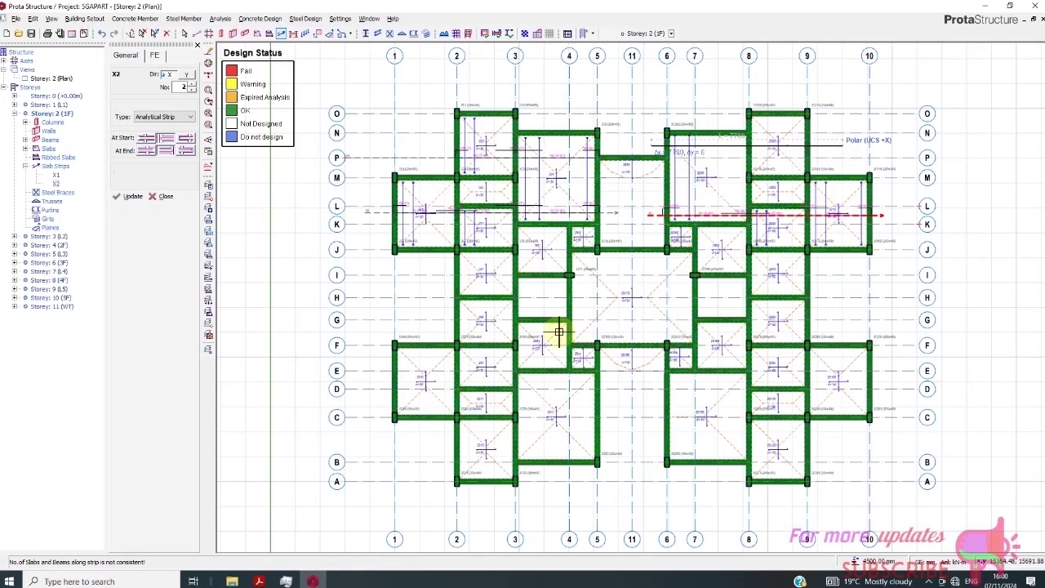
# Insert a slab strip between axes J and I from outside axis 2 to near axis 5.
pyautogui.click(427, 299)
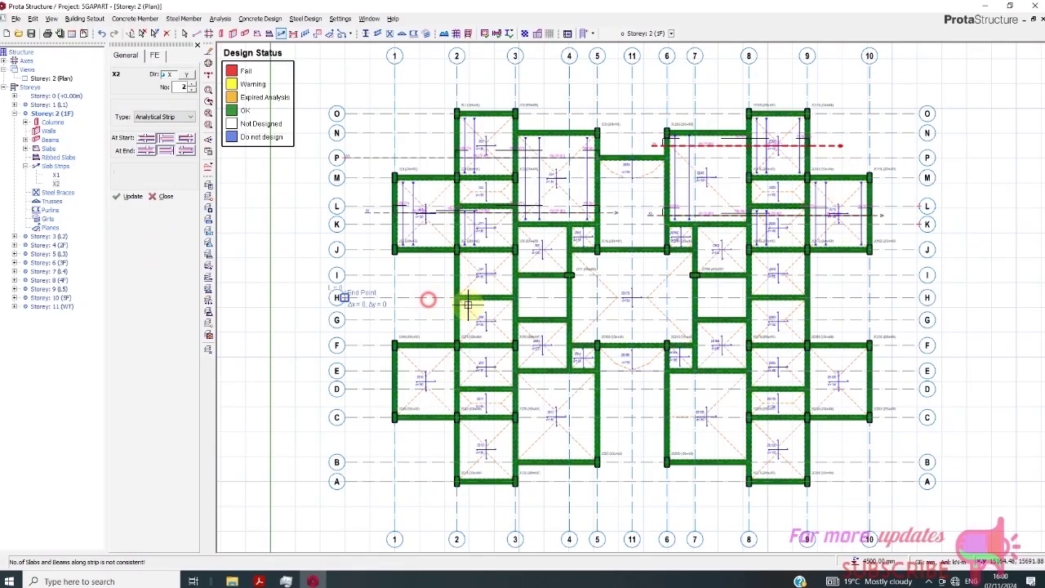
pyautogui.click(406, 295)
pyautogui.click(424, 264)
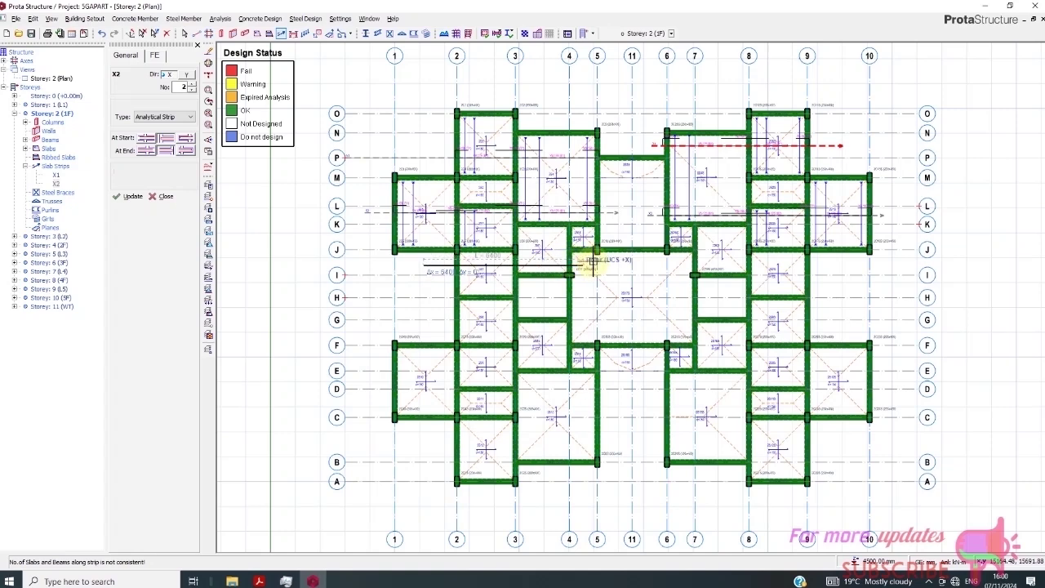
pyautogui.click(612, 277)
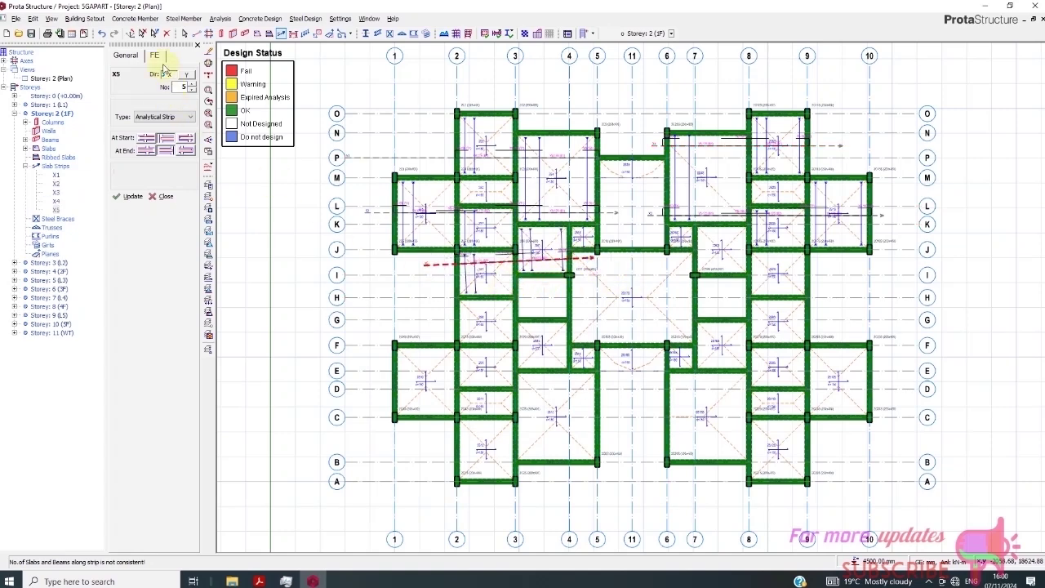
# Delete the slanted slab strip between axes J and I.
pyautogui.click(101, 34)
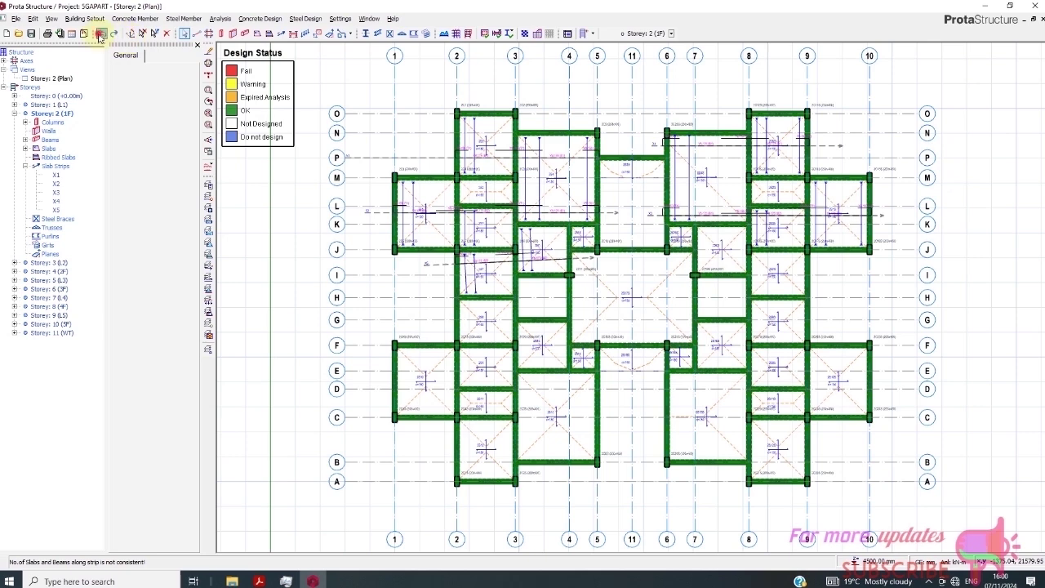
pyautogui.click(435, 267)
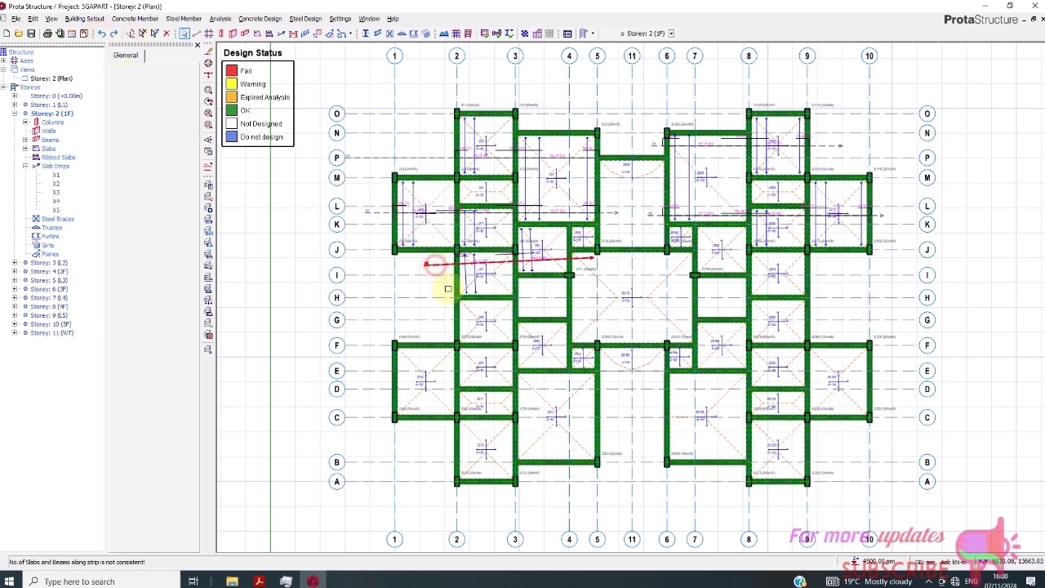
pyautogui.press('Delete')
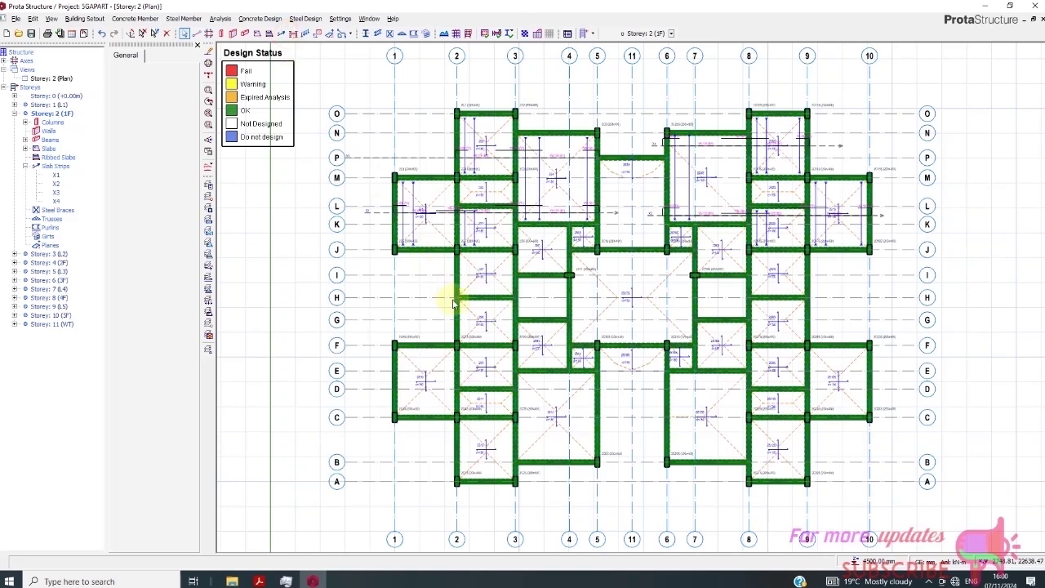
# Insert horizontal slab strips between axes J and I past axis 10, and between axes G and F past axis 9, the latter about 15800 mm long.
pyautogui.click(435, 266)
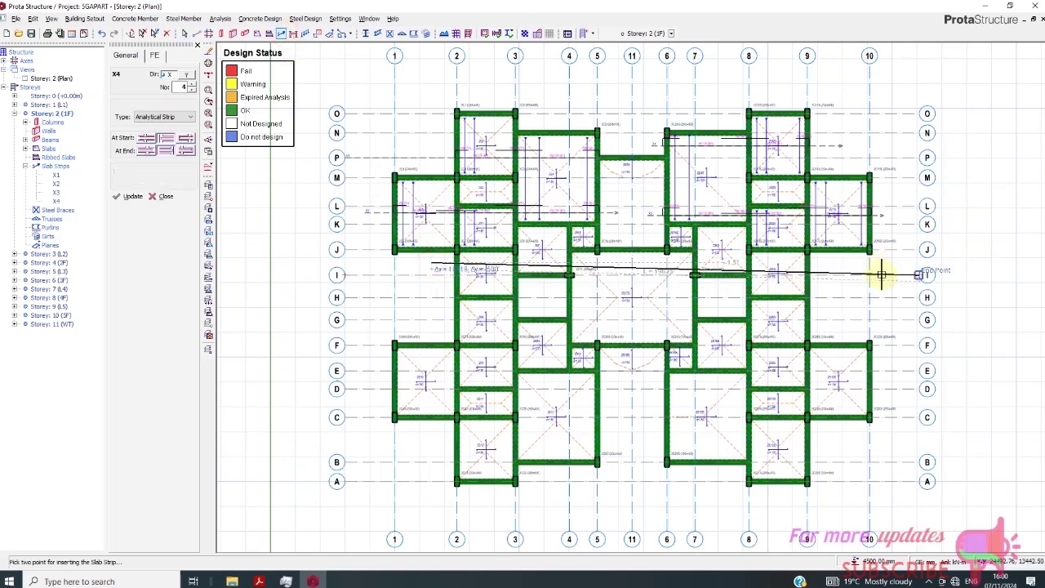
pyautogui.click(884, 272)
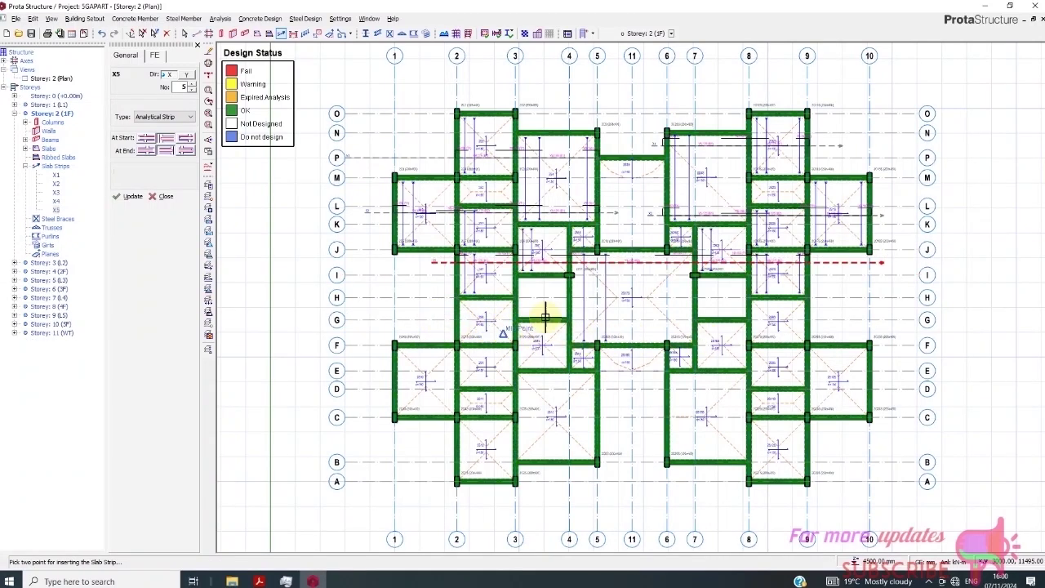
pyautogui.click(433, 330)
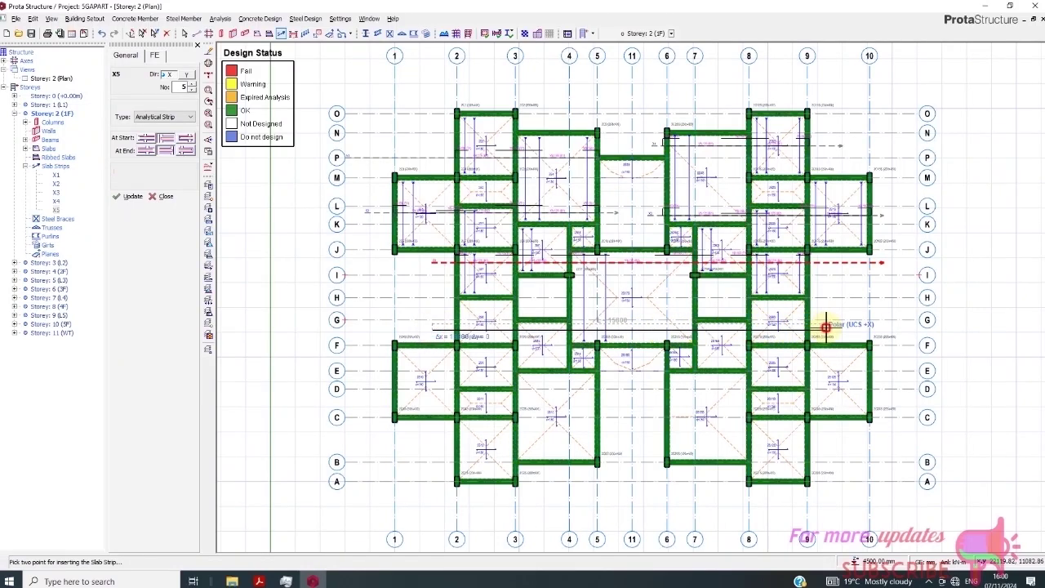
# Insert horizontal slab strips from outside axis 1 to axis 11: about 10400 mm long between axes D and C, and about 11600 mm along axis B.
pyautogui.click(377, 394)
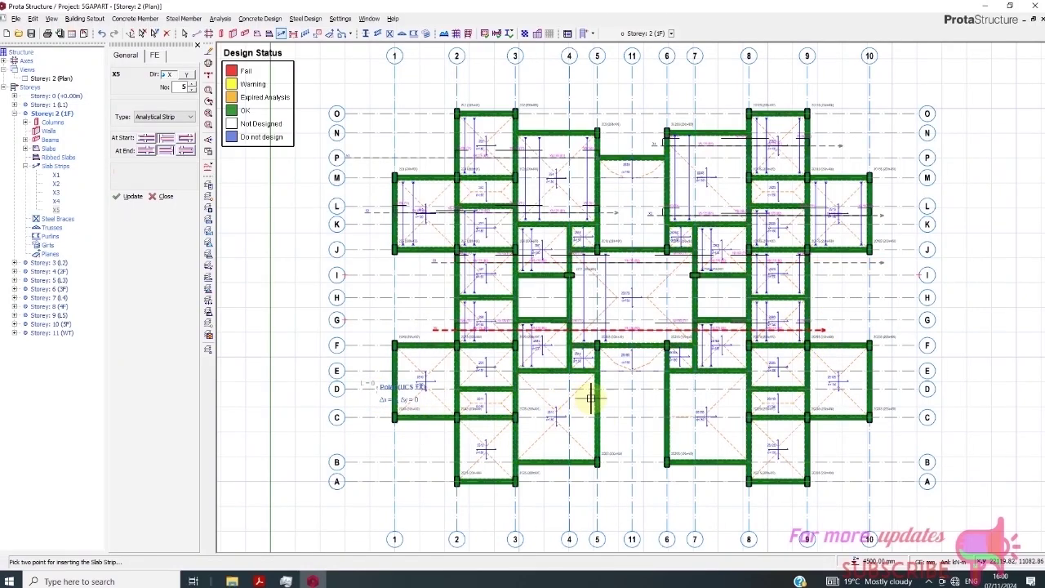
pyautogui.click(635, 392)
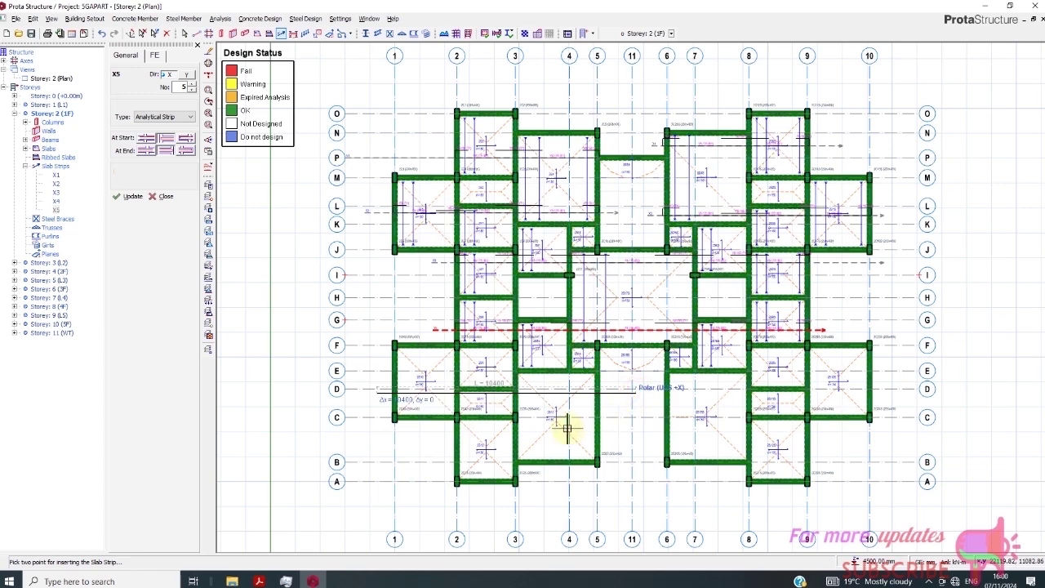
pyautogui.click(409, 462)
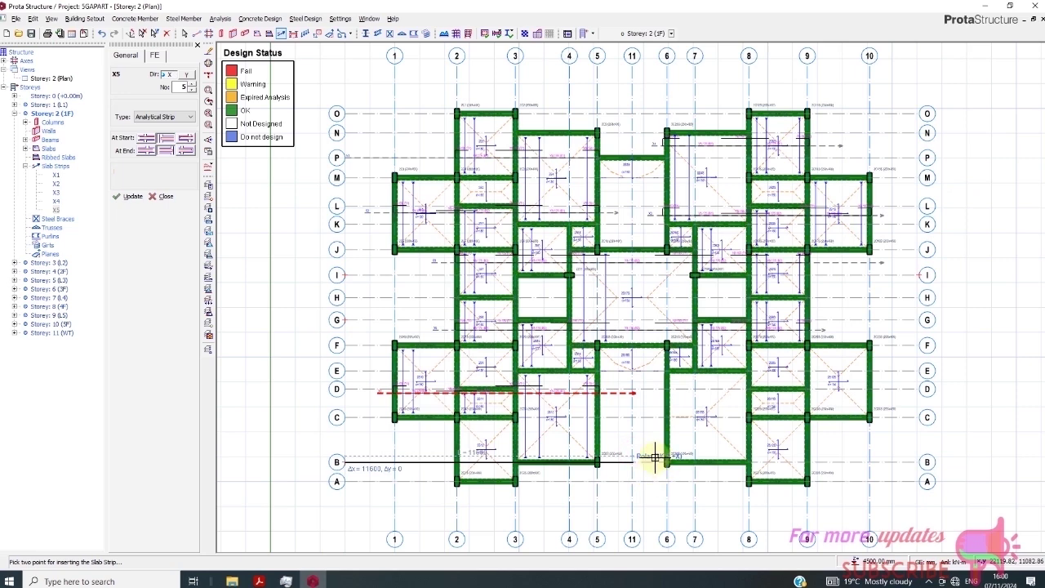
pyautogui.click(651, 460)
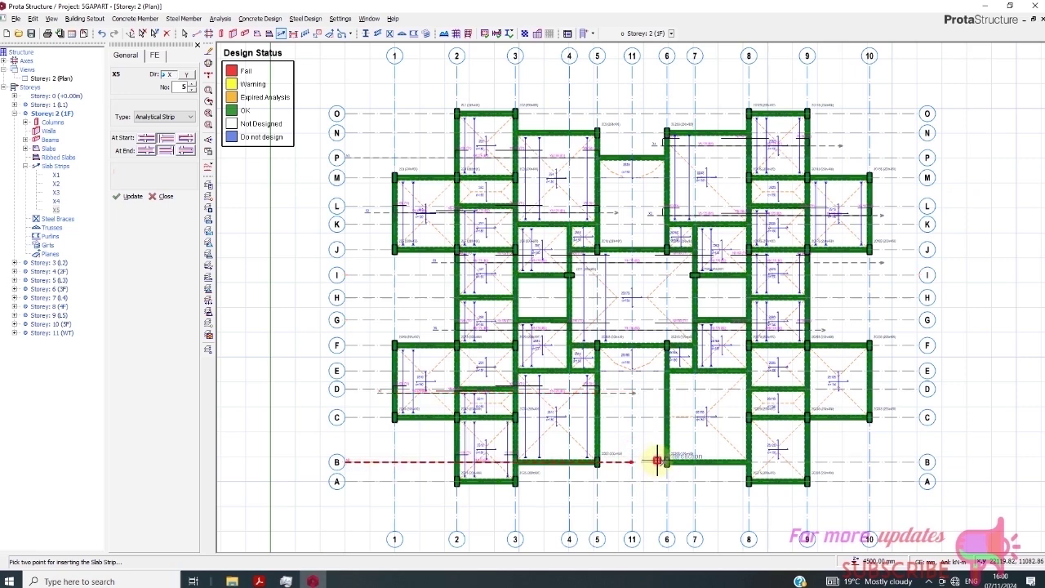
# Insert slab strips along axis B from axis 6 to near axis 10, and between axes E and D from past axis 10 back to axis 11.
pyautogui.click(857, 459)
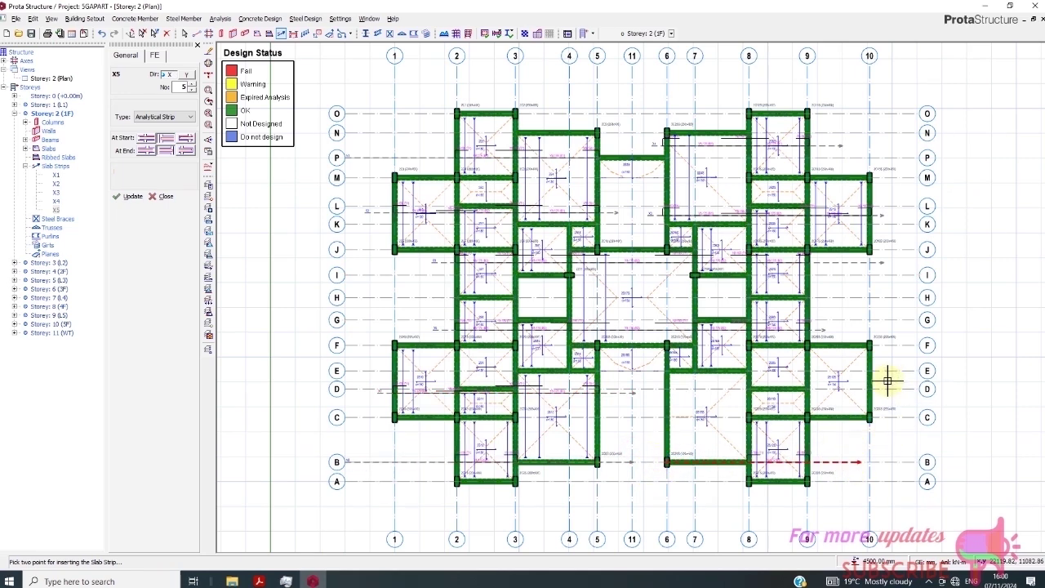
pyautogui.click(887, 380)
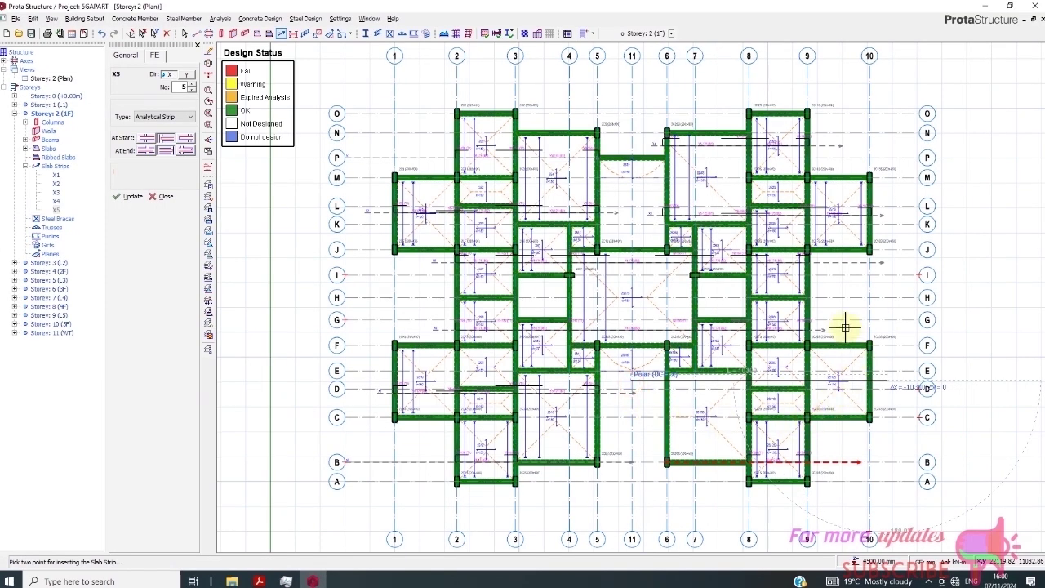
pyautogui.scroll(2, 845, 327)
pyautogui.scroll(-3, 651, 321)
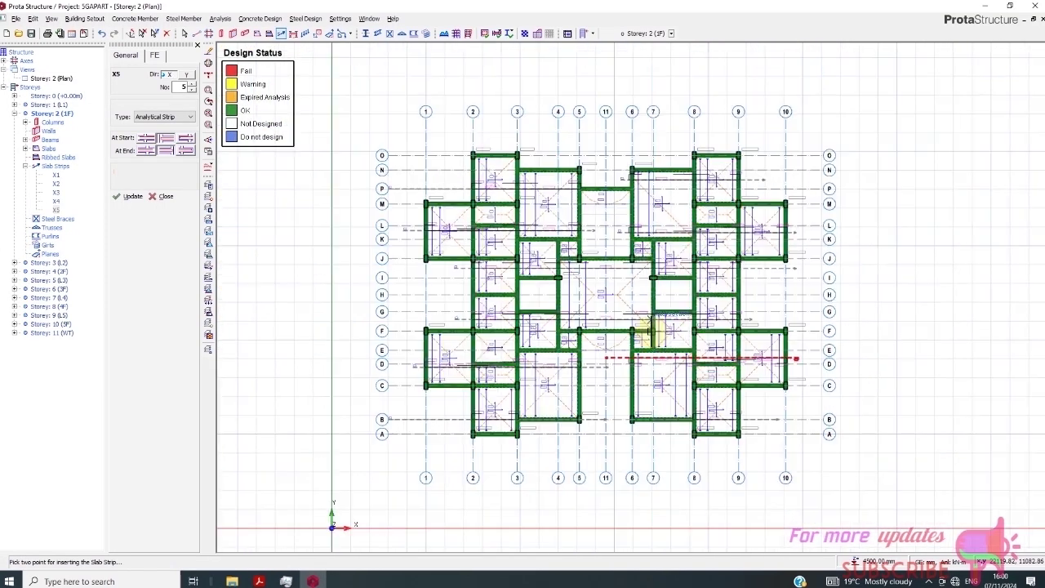
pyautogui.scroll(3, 605, 208)
pyautogui.scroll(5, 496, 229)
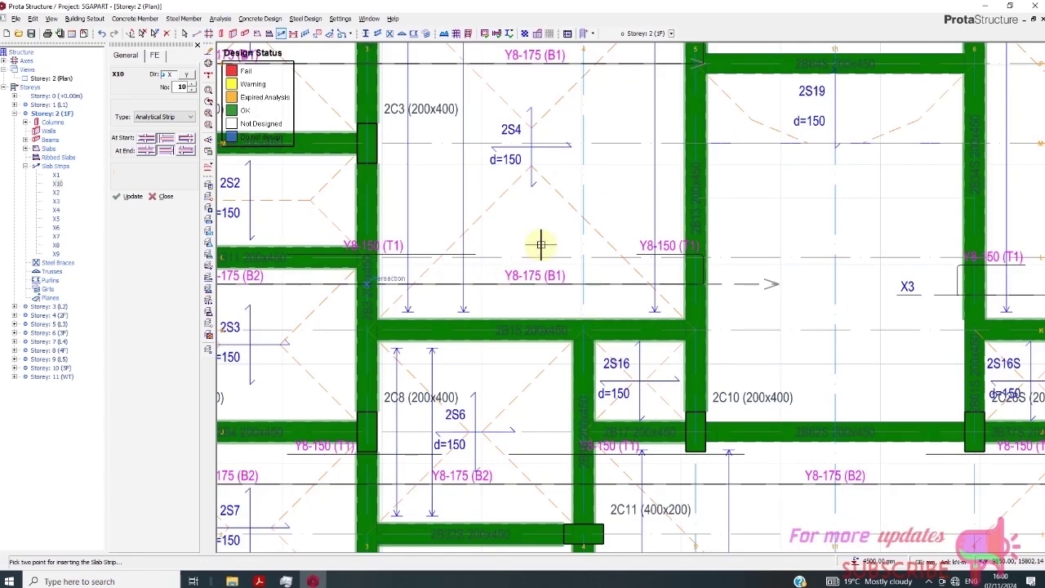
pyautogui.scroll(-6, 539, 247)
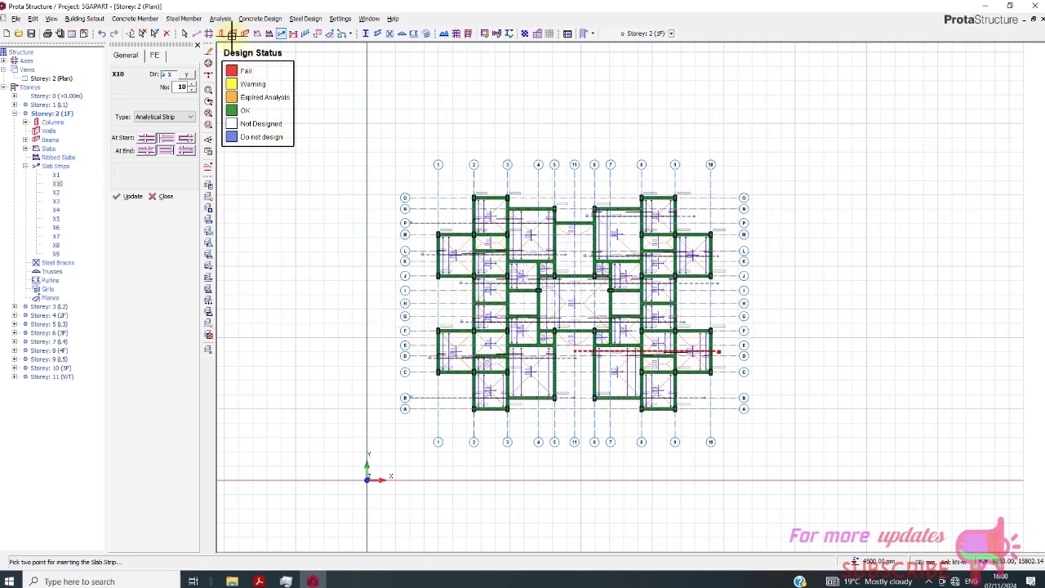
# Start the FE load decomposition of slab loads for Storey 2 (1F) and generate the floor mesh model.
pyautogui.click(222, 19)
pyautogui.click(245, 27)
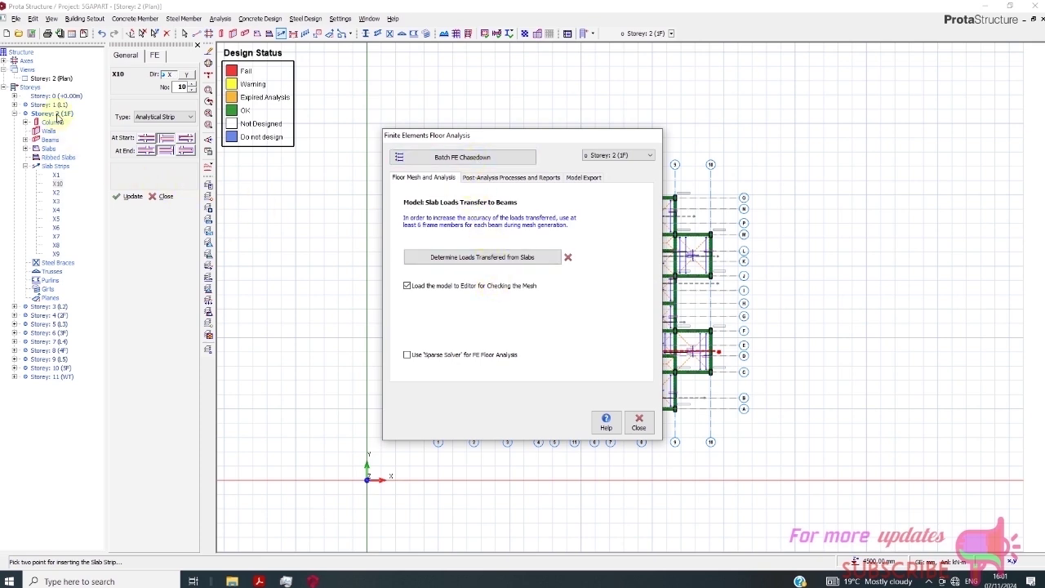
pyautogui.click(454, 257)
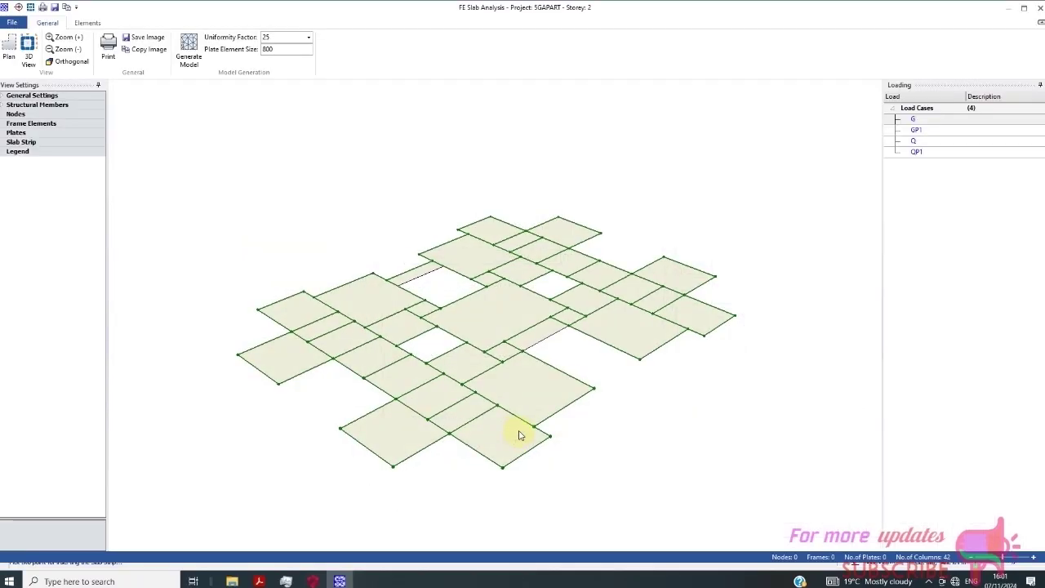
pyautogui.scroll(-1, 444, 299)
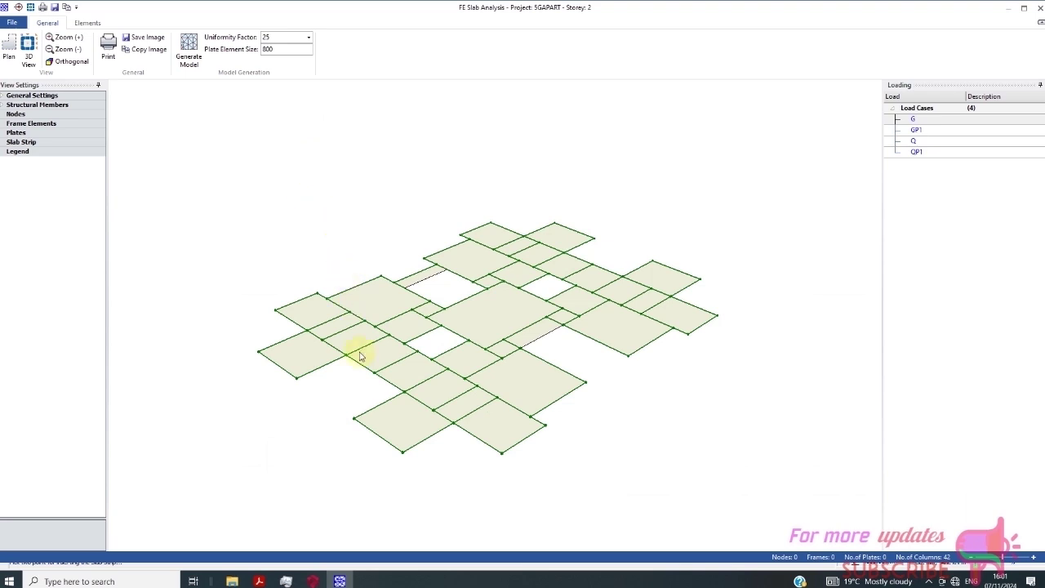
pyautogui.click(189, 50)
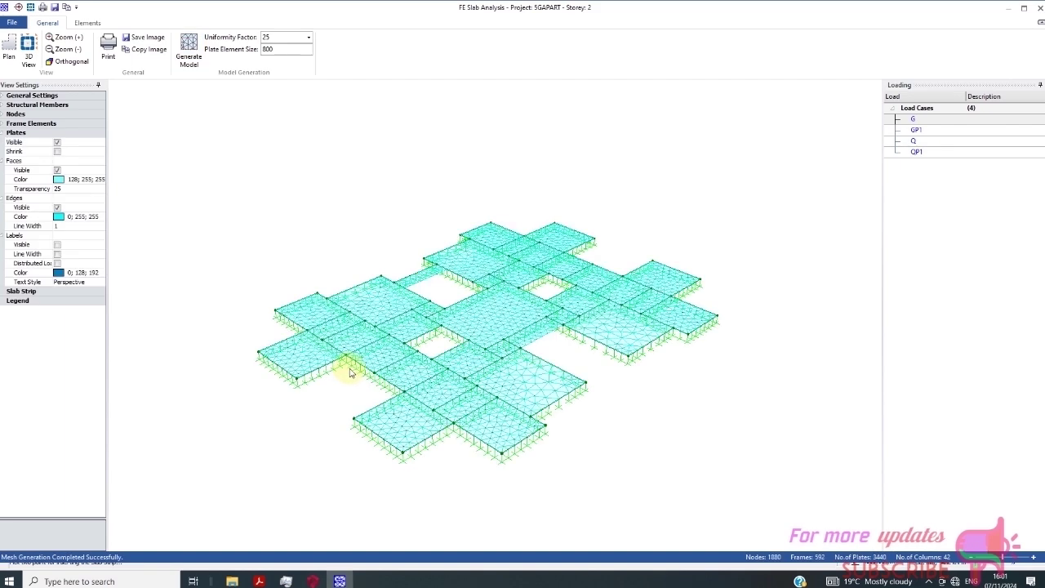
# Check the mesh under load cases GP1, Q and QP1, and exit the mesh editor to calculate the beam and column loads.
pyautogui.scroll(3, 346, 401)
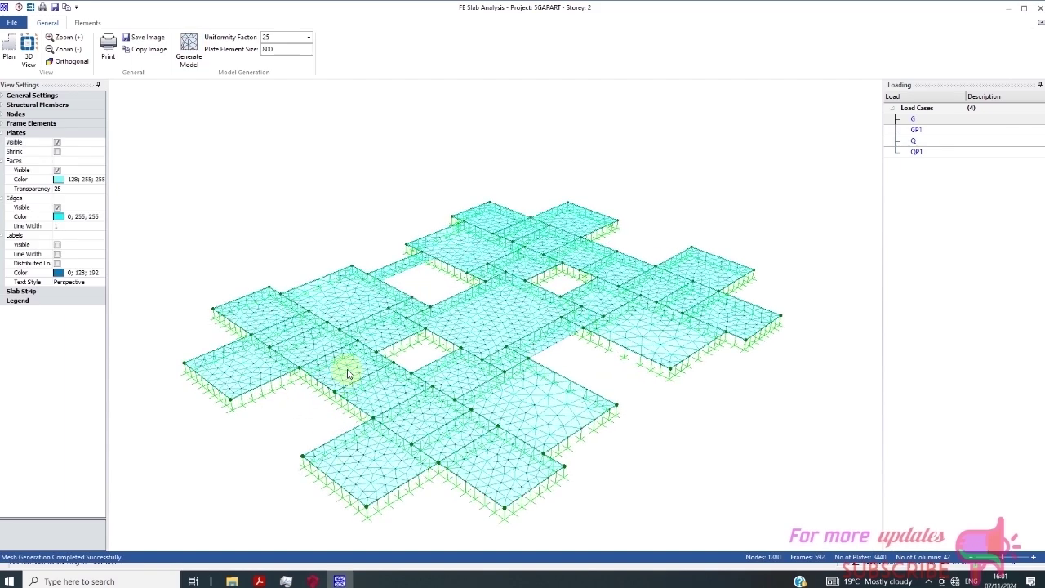
pyautogui.click(920, 128)
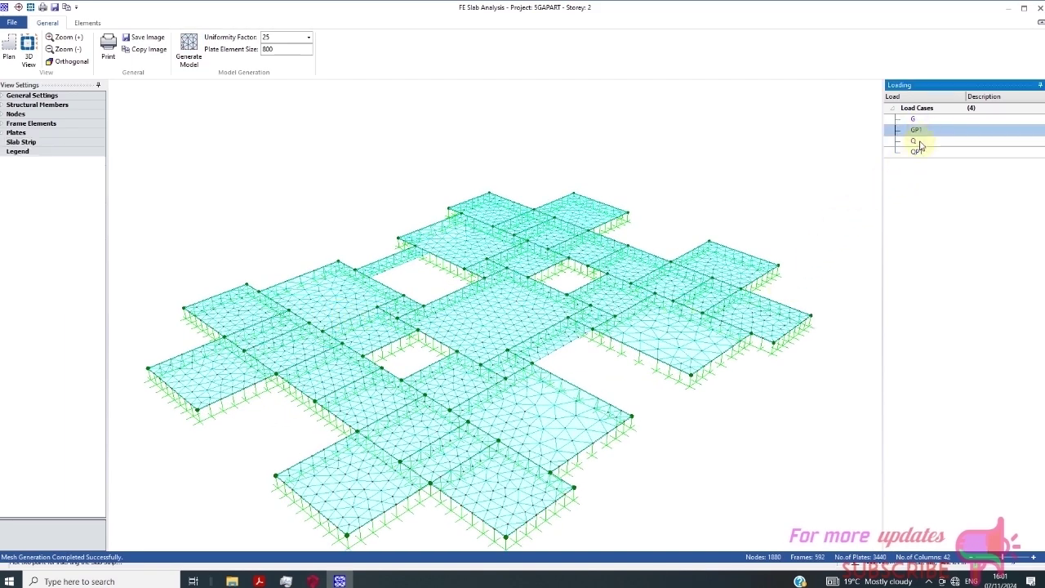
pyautogui.click(919, 141)
pyautogui.click(920, 152)
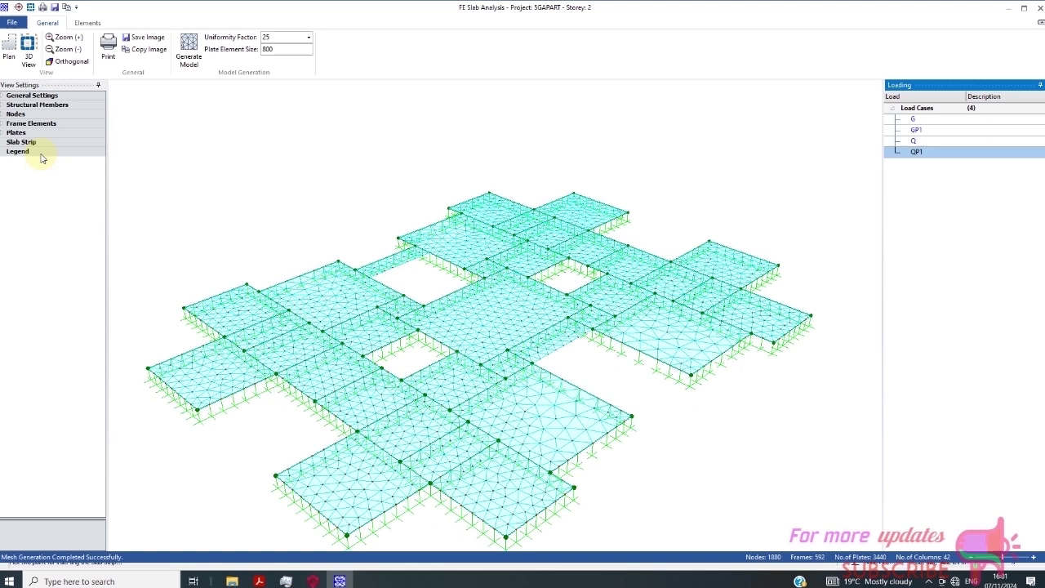
pyautogui.click(4, 124)
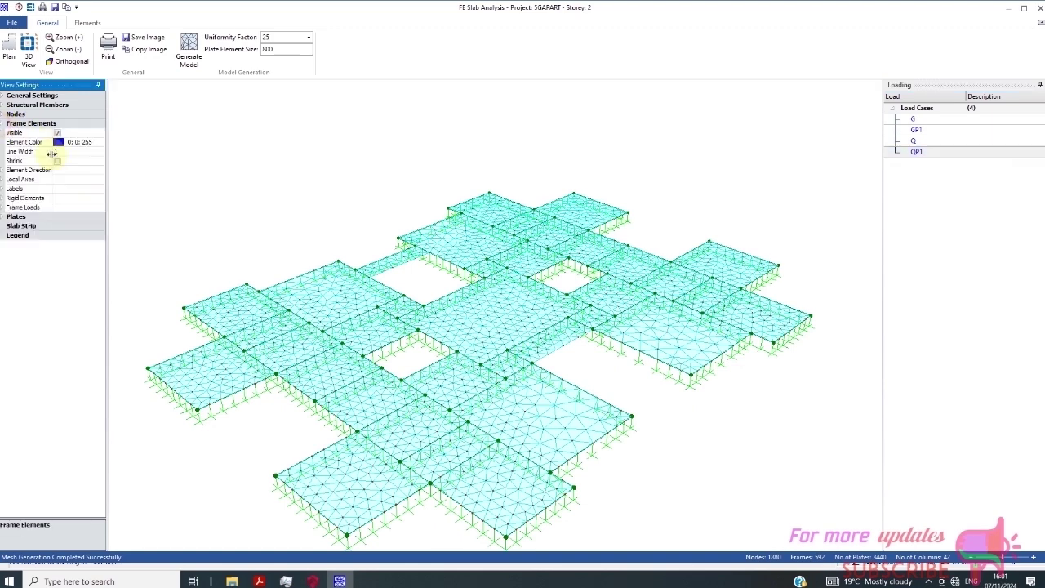
pyautogui.click(1039, 7)
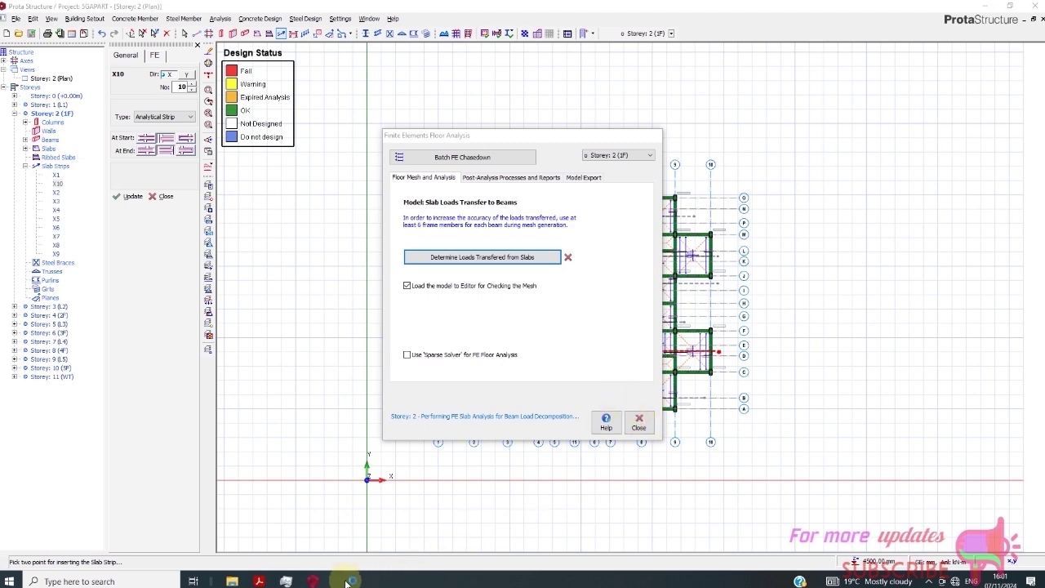
pyautogui.moveTo(316, 581)
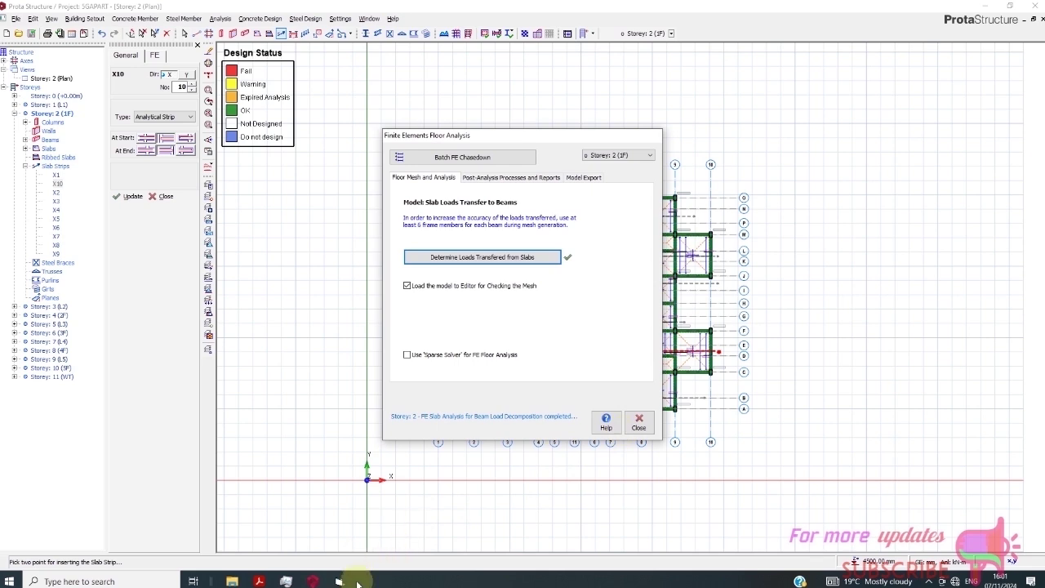
pyautogui.click(335, 581)
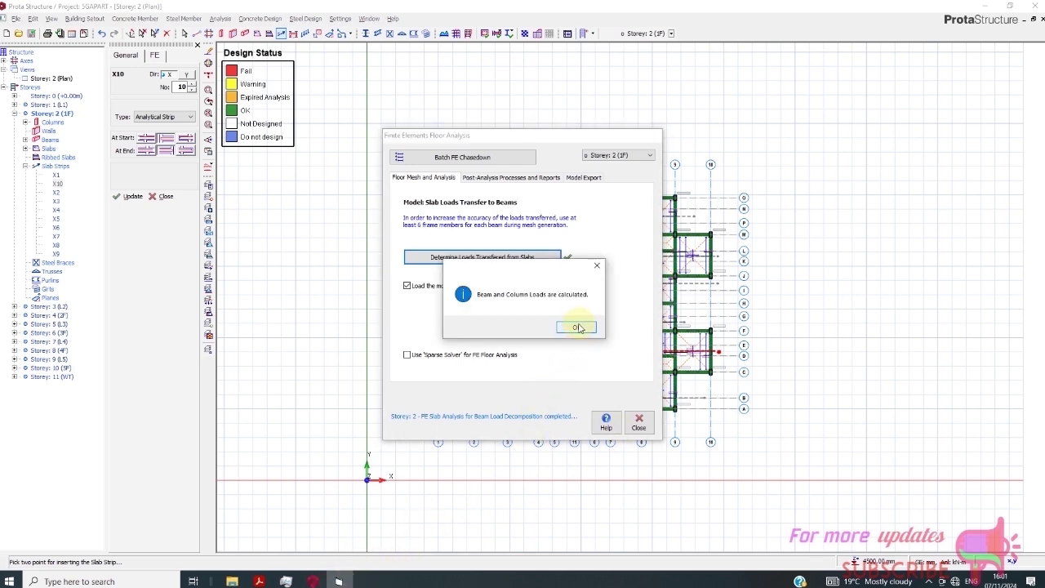
pyautogui.click(576, 328)
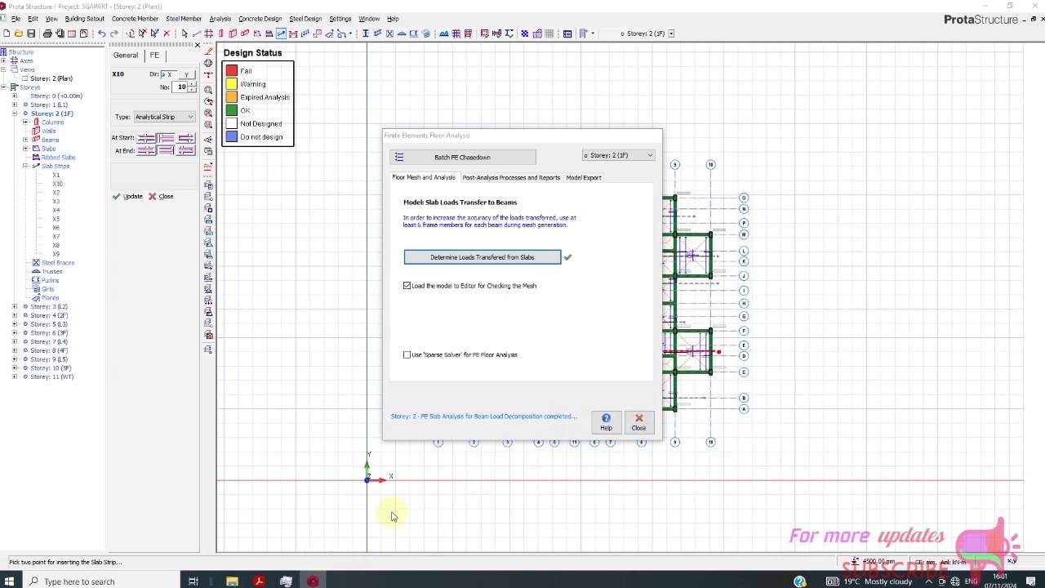
pyautogui.click(406, 355)
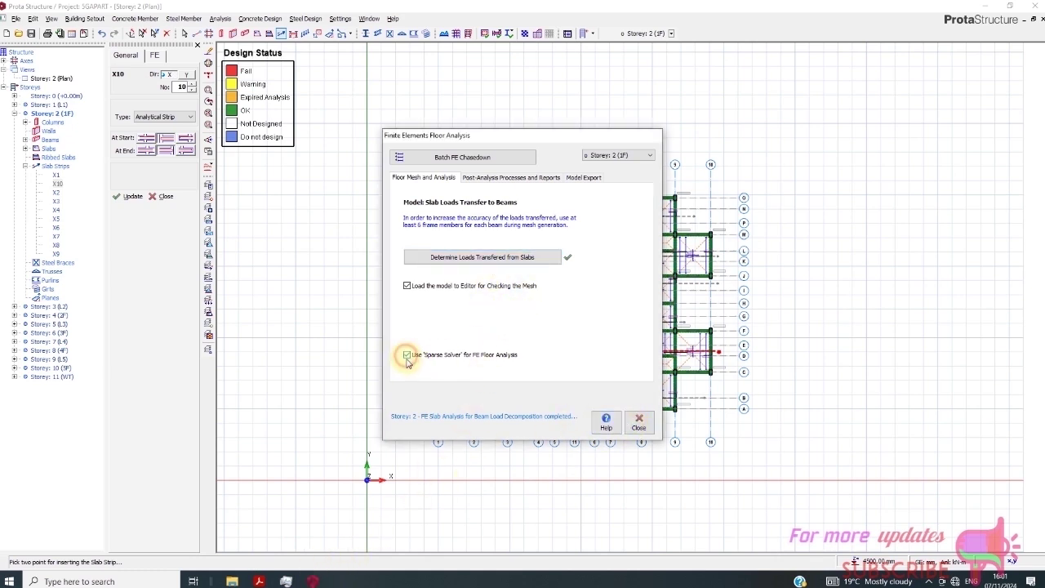
pyautogui.click(407, 355)
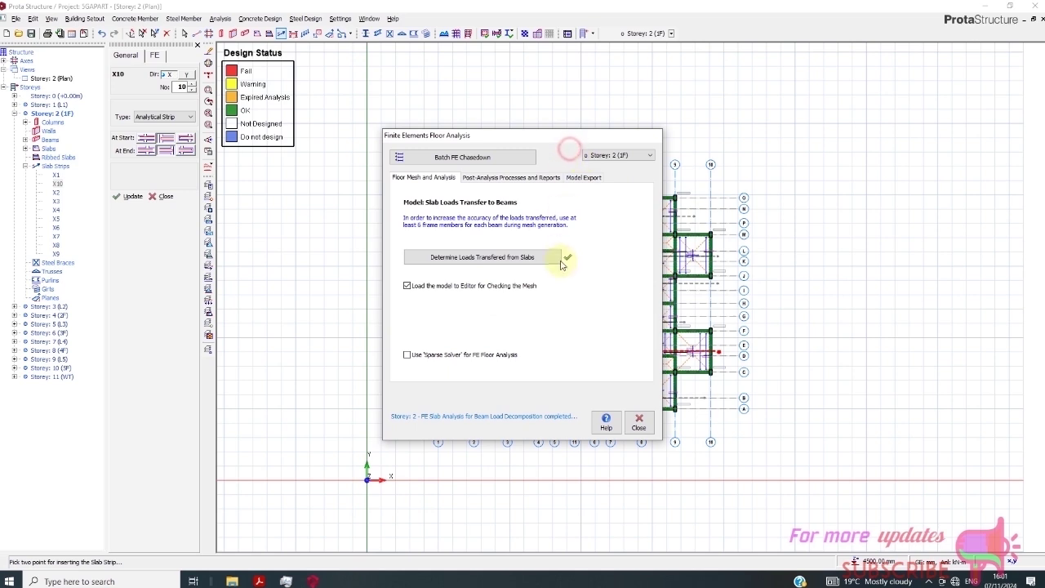
pyautogui.click(311, 580)
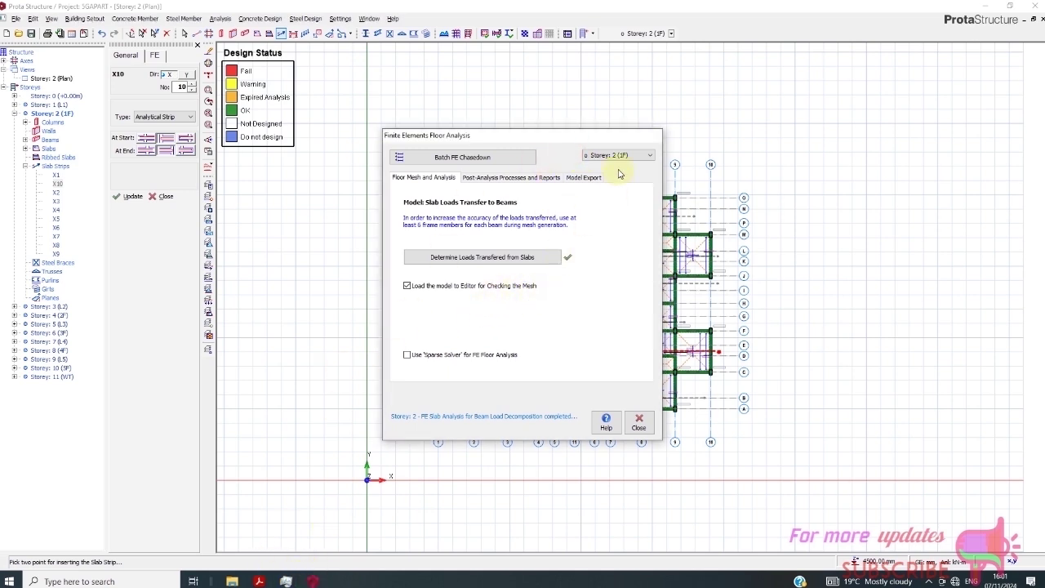
pyautogui.click(618, 155)
pyautogui.click(432, 483)
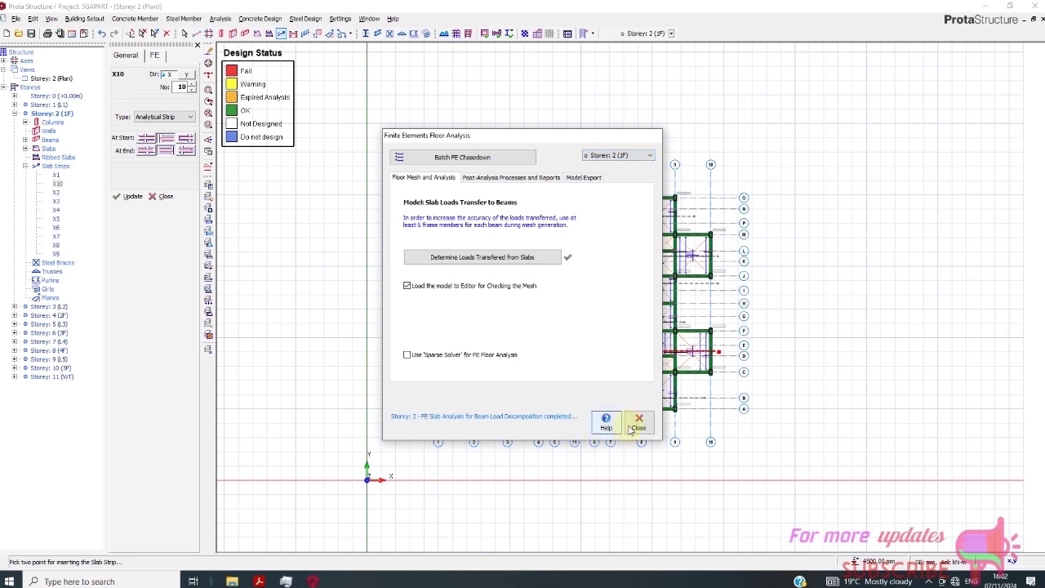
# Close the finite element floor analysis without applying the decomposed loads to any beams.
pyautogui.click(635, 424)
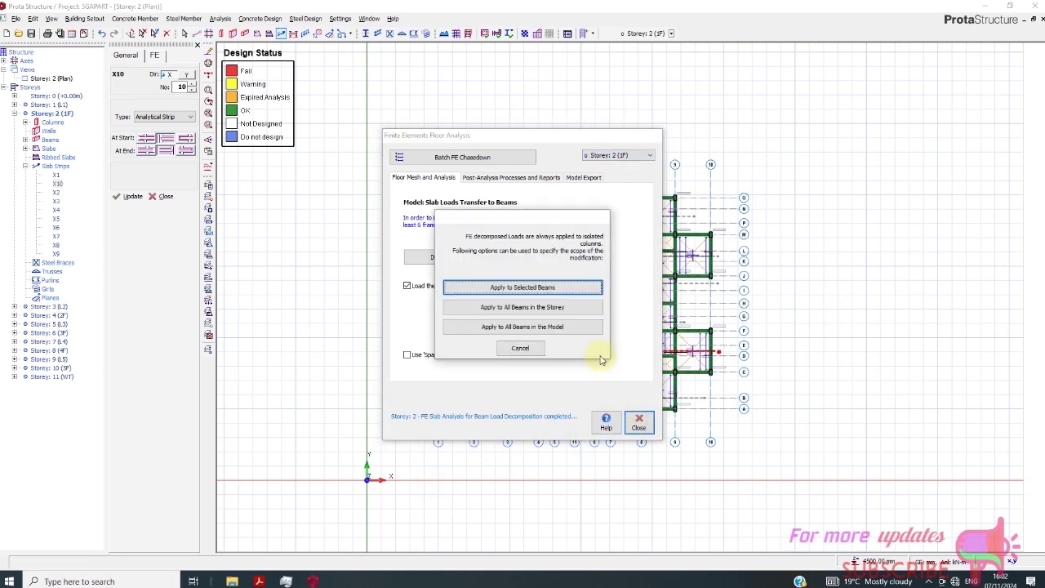
pyautogui.click(520, 347)
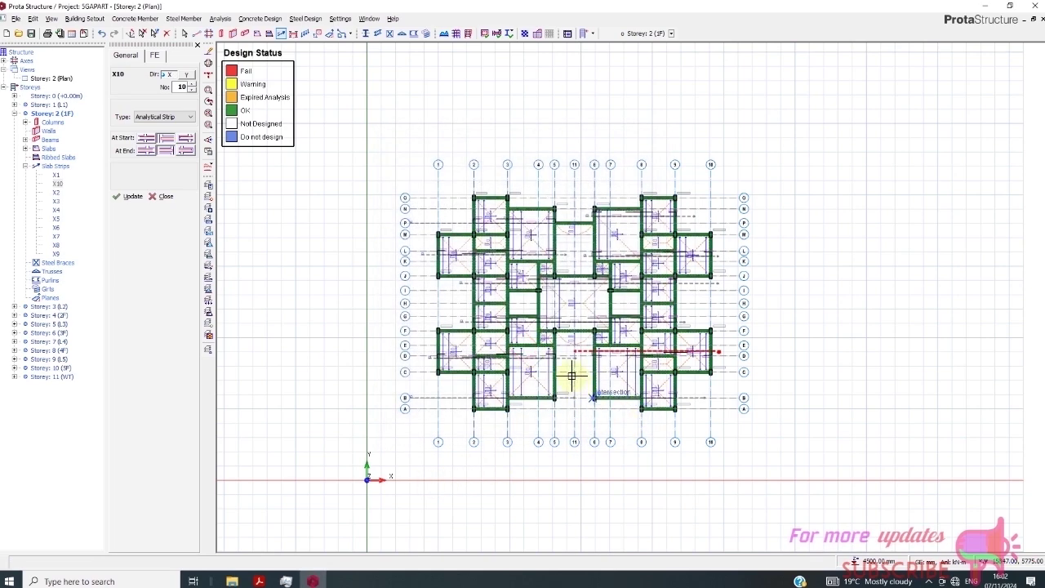
# Open the model and analysis results display from the post-analysis options of the building analysis.
pyautogui.scroll(3, 571, 376)
pyautogui.click(220, 18)
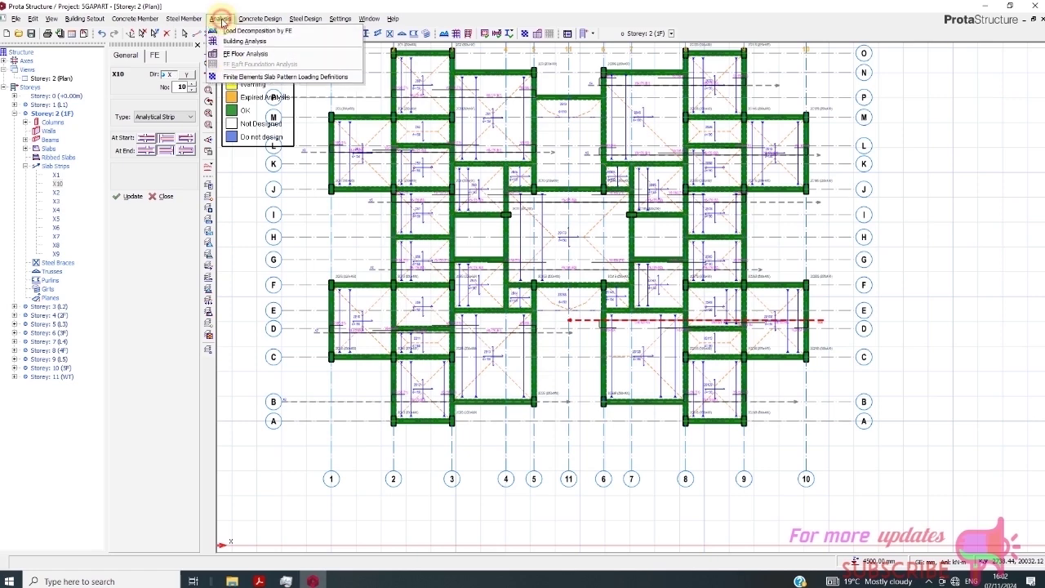
pyautogui.click(236, 30)
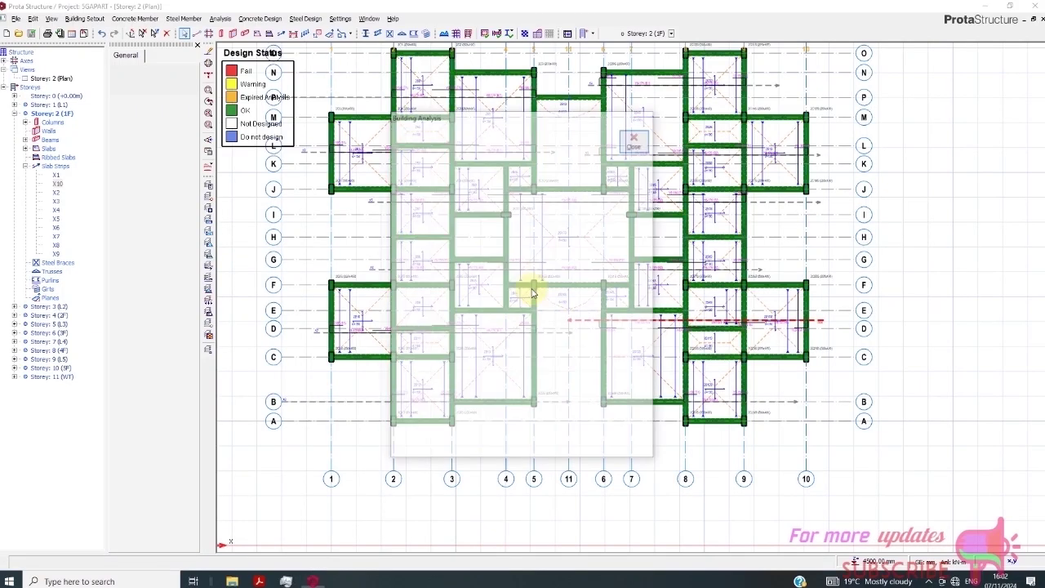
pyautogui.click(532, 162)
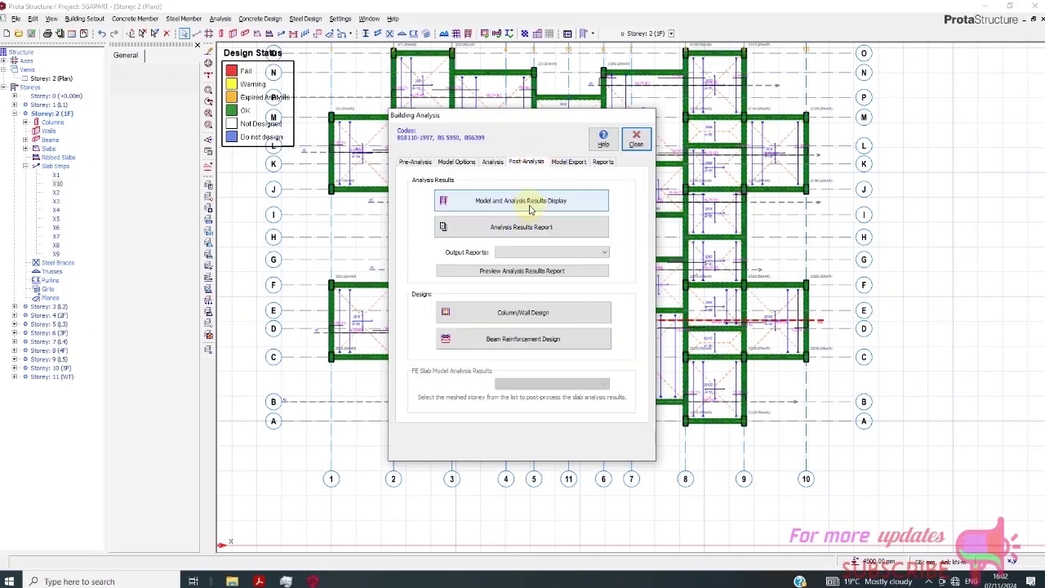
pyautogui.click(530, 205)
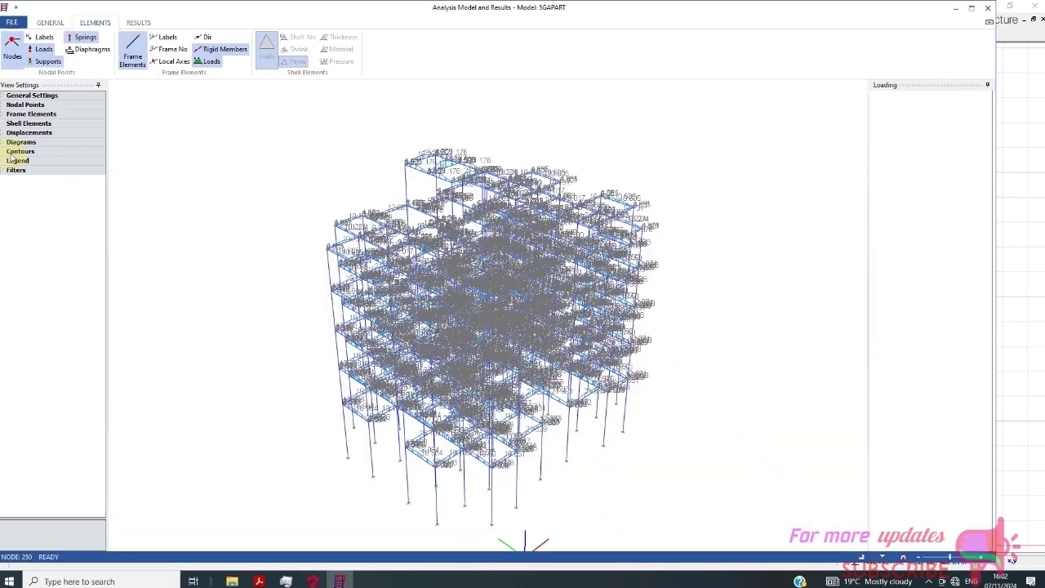
# Look through the view setting groups, expanding the filters for storeys, axes and member type.
pyautogui.click(13, 152)
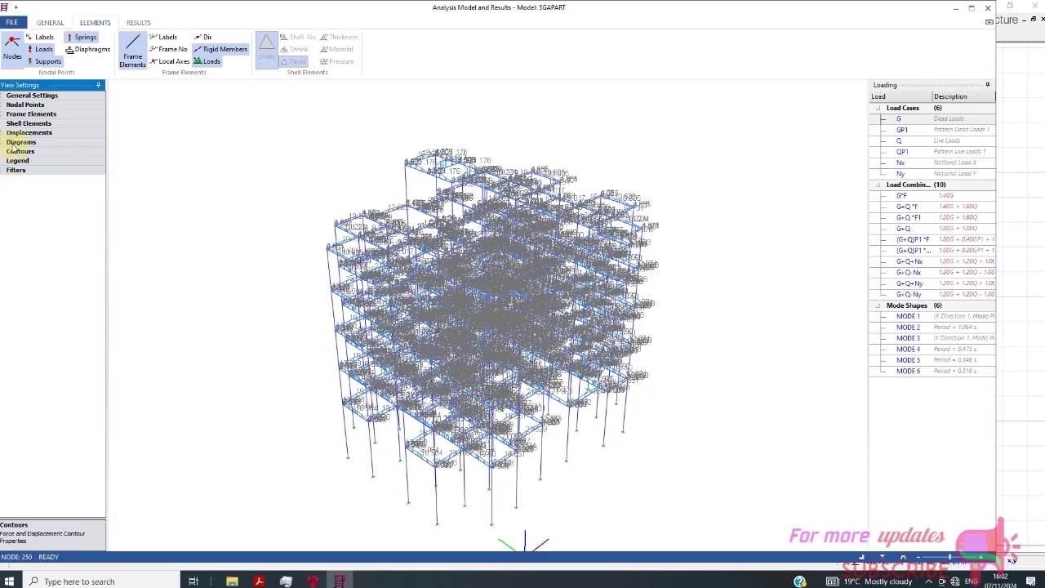
pyautogui.click(11, 170)
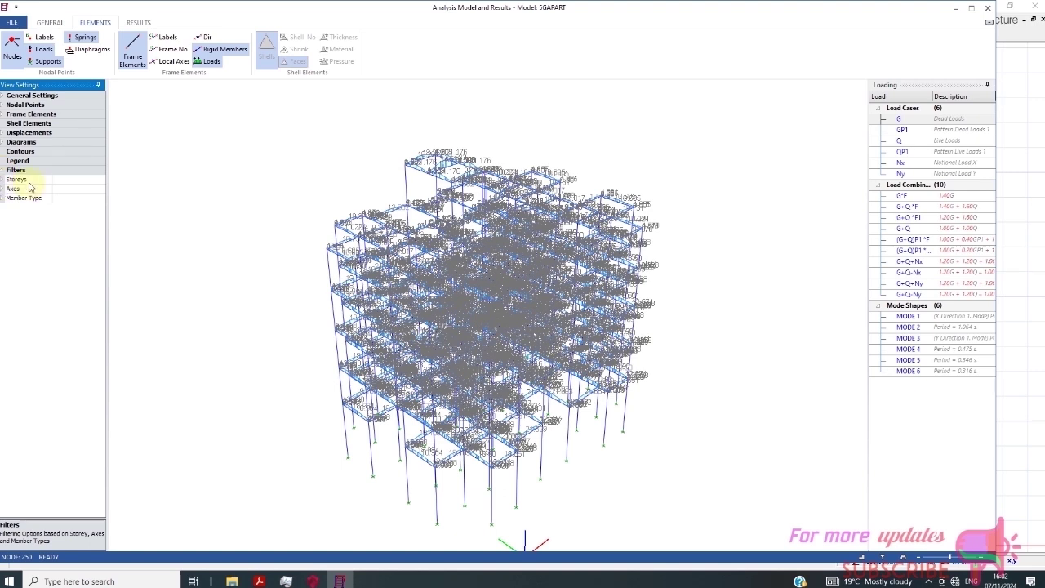
pyautogui.click(24, 180)
pyautogui.click(69, 123)
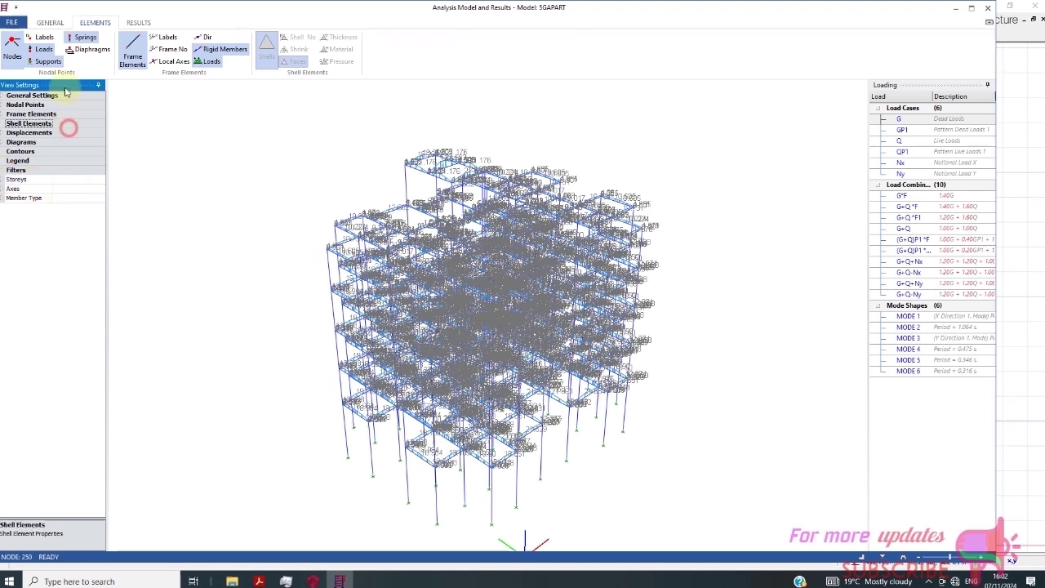
# Display the diaphragms, frame numbers, member directions, local axes, frame labels and node labels on the analysis model.
pyautogui.click(81, 38)
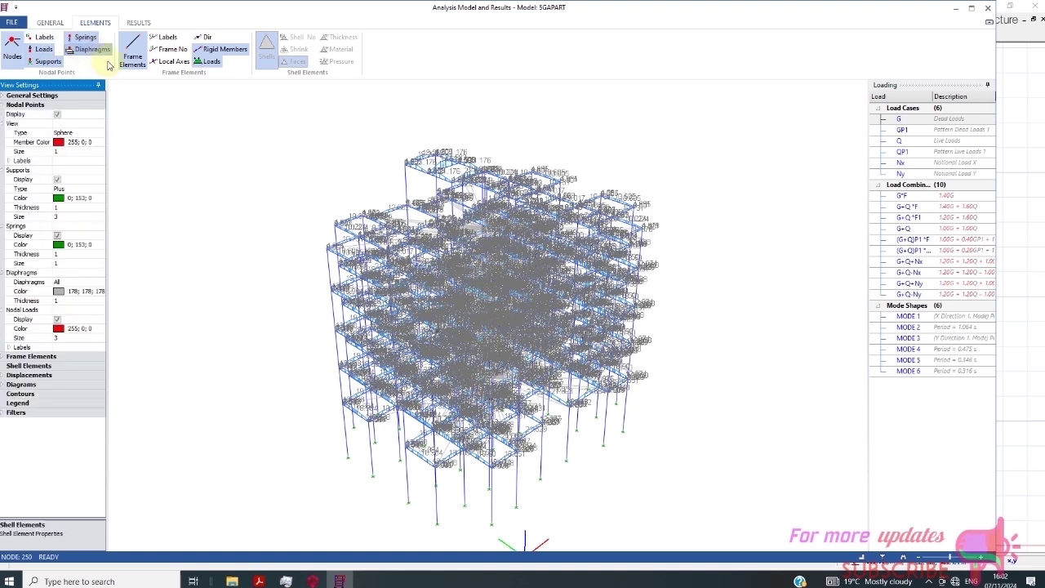
pyautogui.click(202, 38)
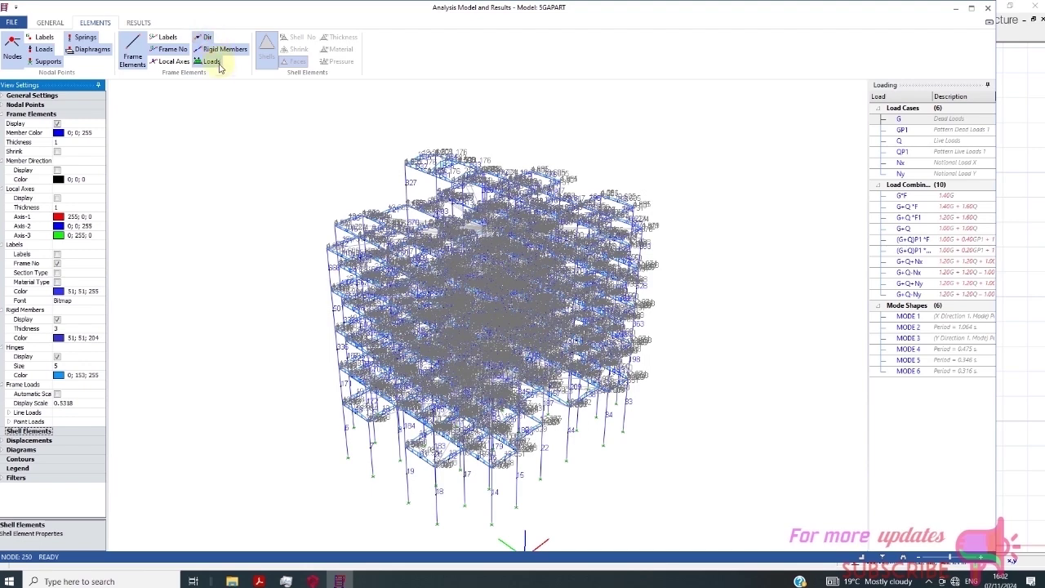
pyautogui.click(171, 62)
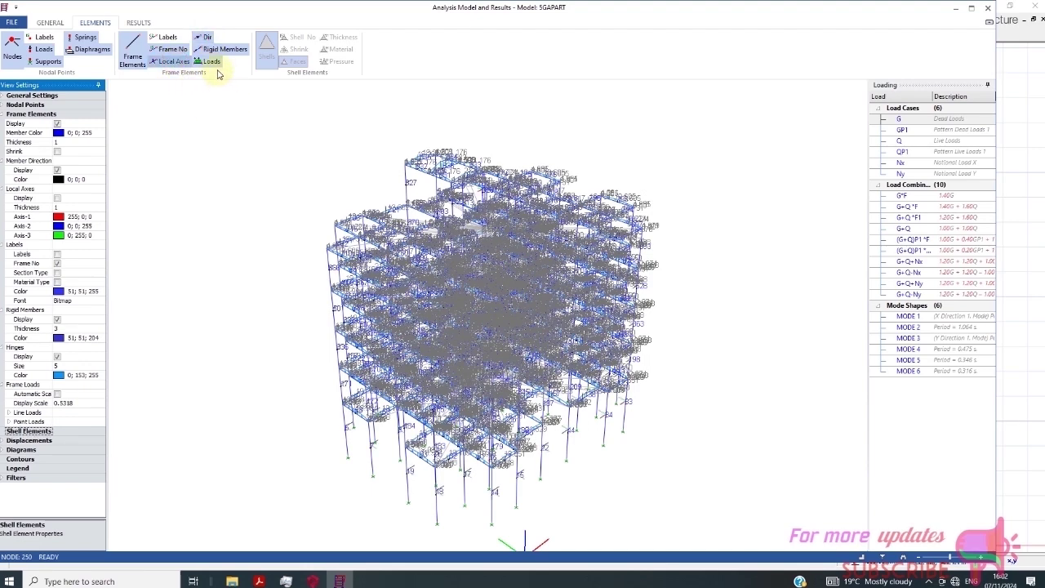
pyautogui.click(166, 37)
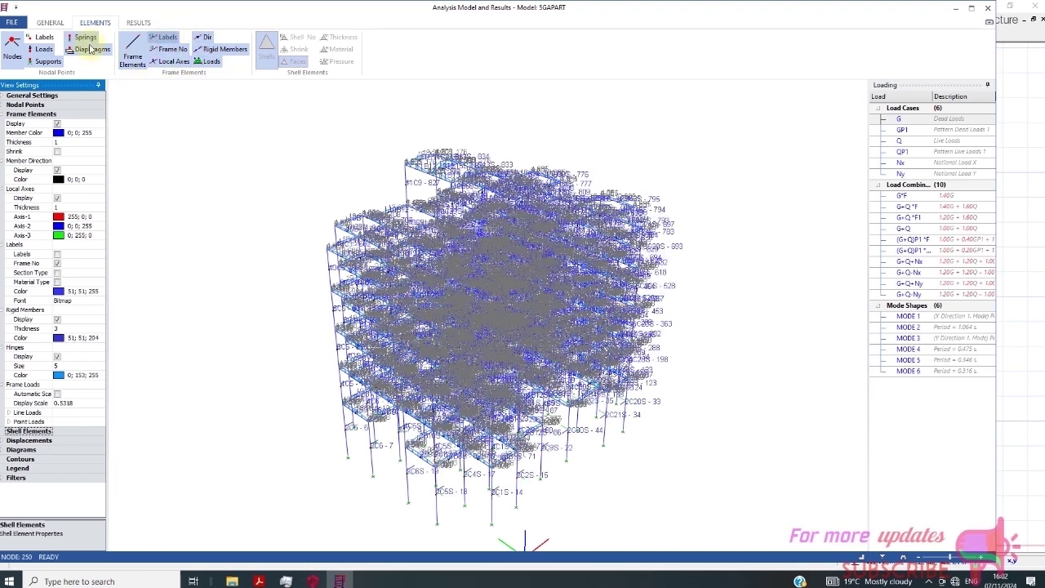
pyautogui.click(41, 38)
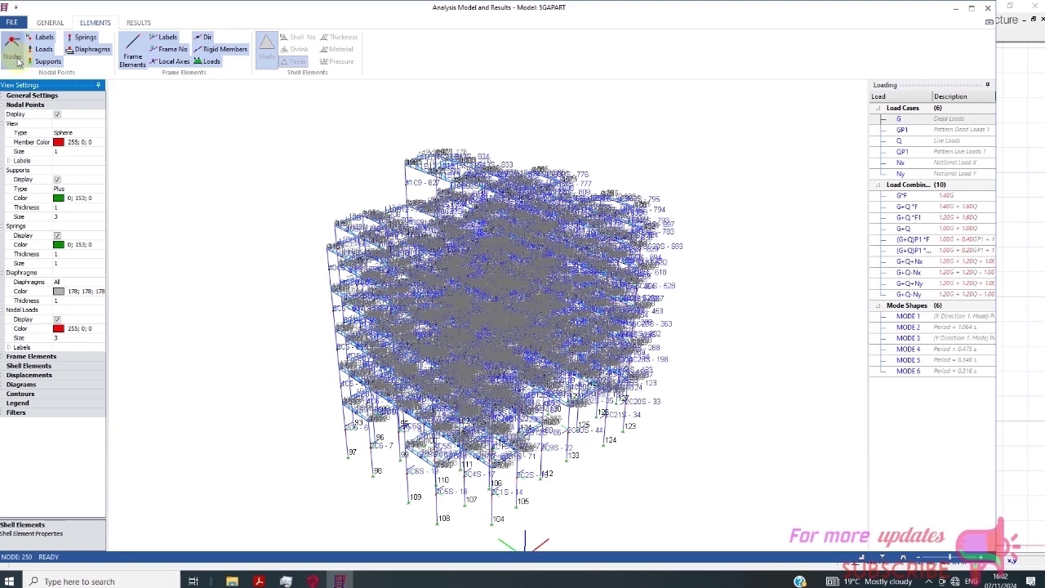
# Toggle the nodes off and on, and hide springs, diaphragms, rigid members, frame loads, directions, local axes and frame labels.
pyautogui.click(15, 54)
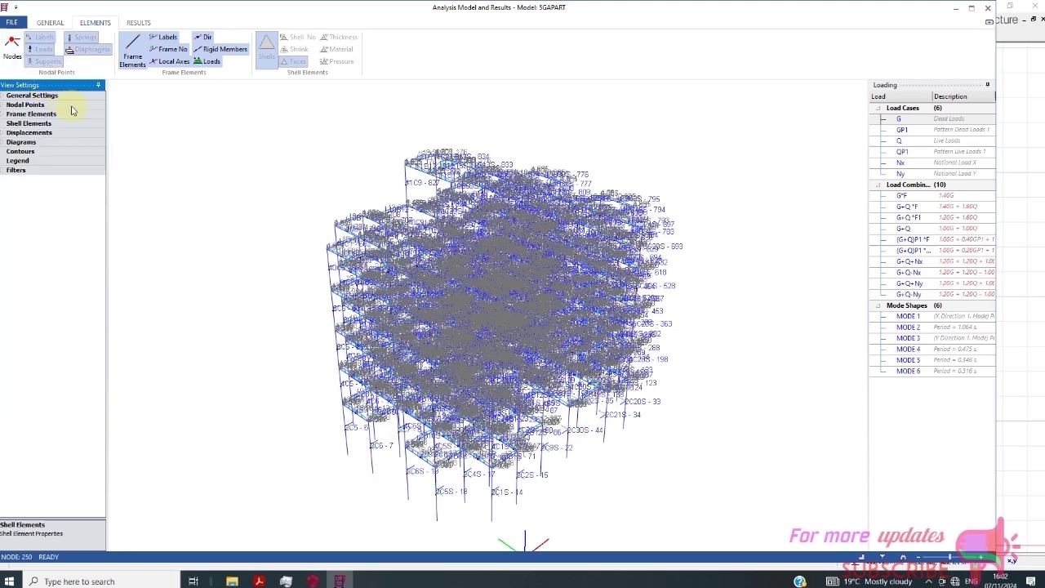
pyautogui.click(15, 54)
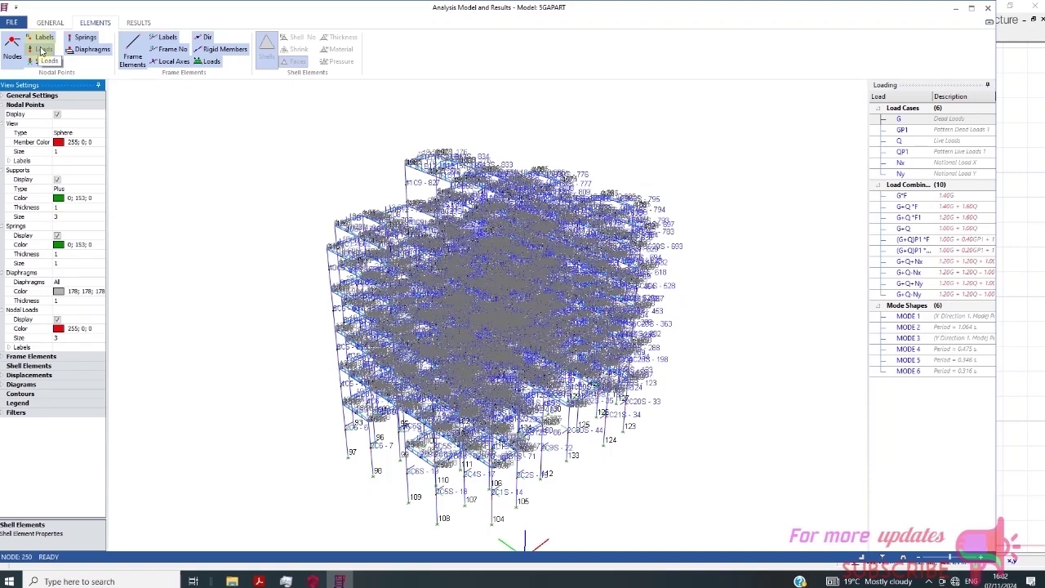
pyautogui.click(89, 38)
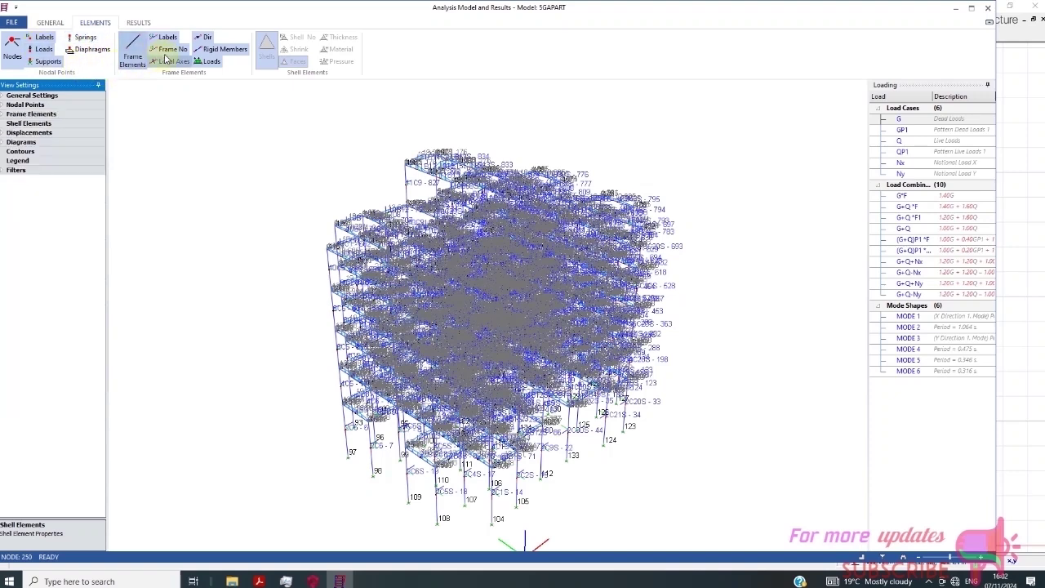
pyautogui.click(226, 50)
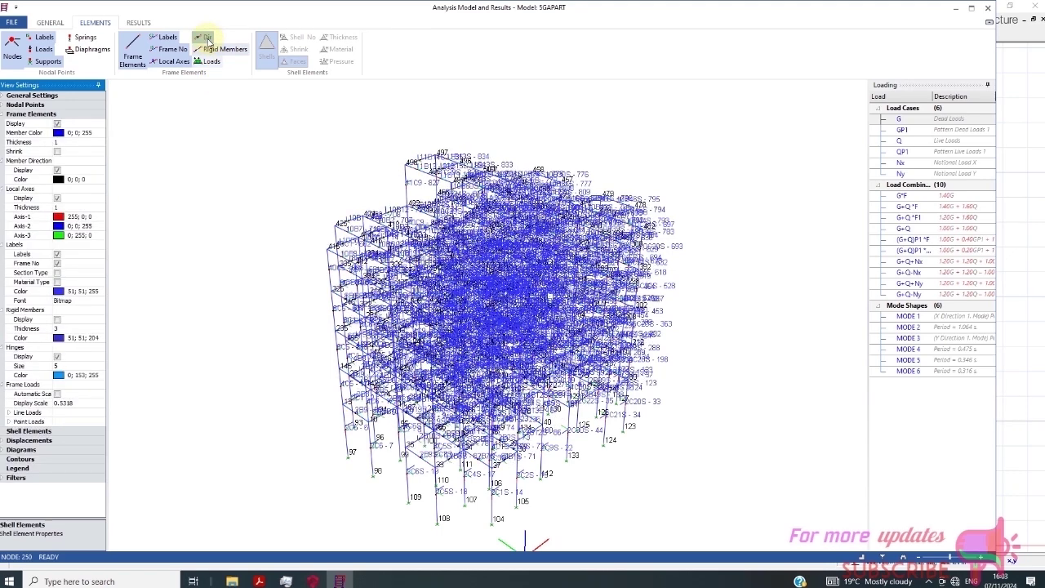
pyautogui.click(171, 62)
pyautogui.click(174, 53)
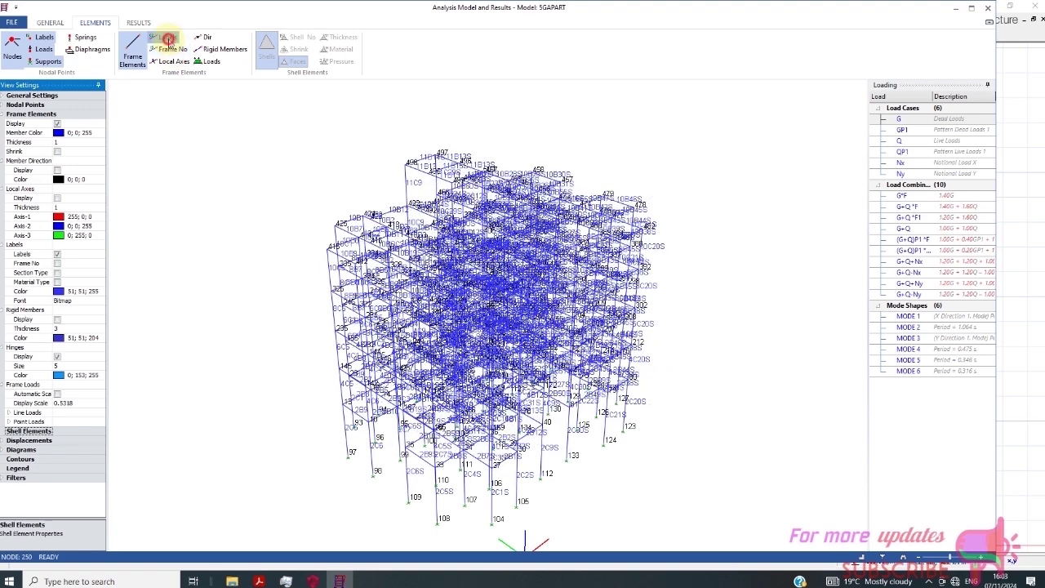
# Show the rigid members and frame loads again and examine the model under load combination G+Q*F.
pyautogui.click(217, 49)
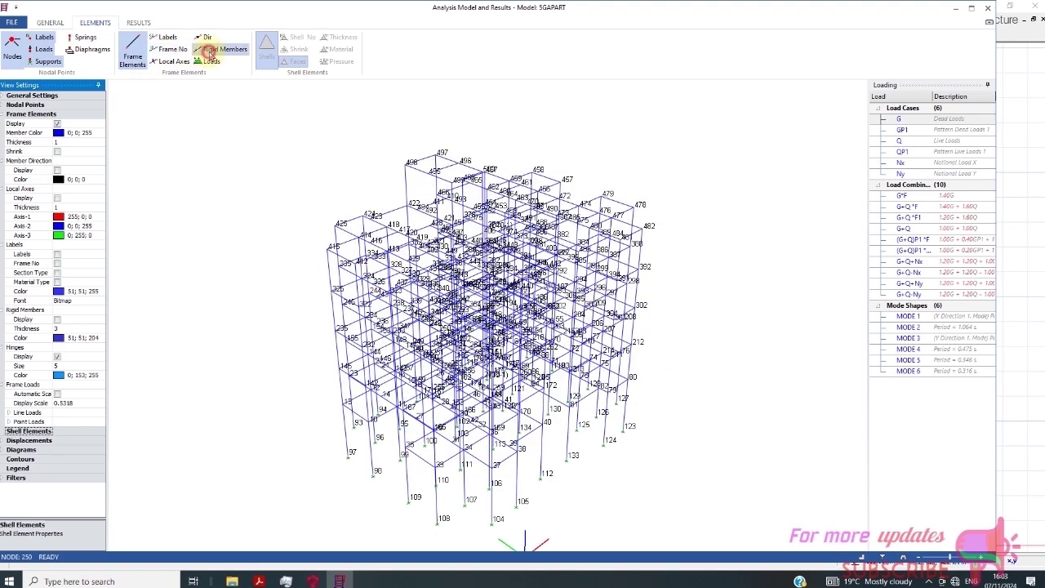
pyautogui.click(207, 62)
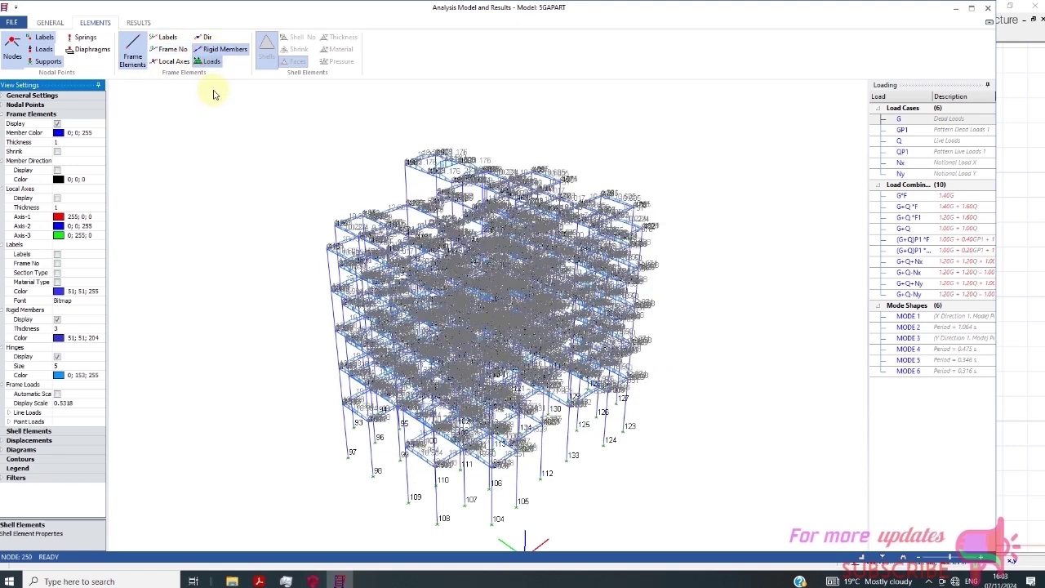
pyautogui.scroll(2, 400, 255)
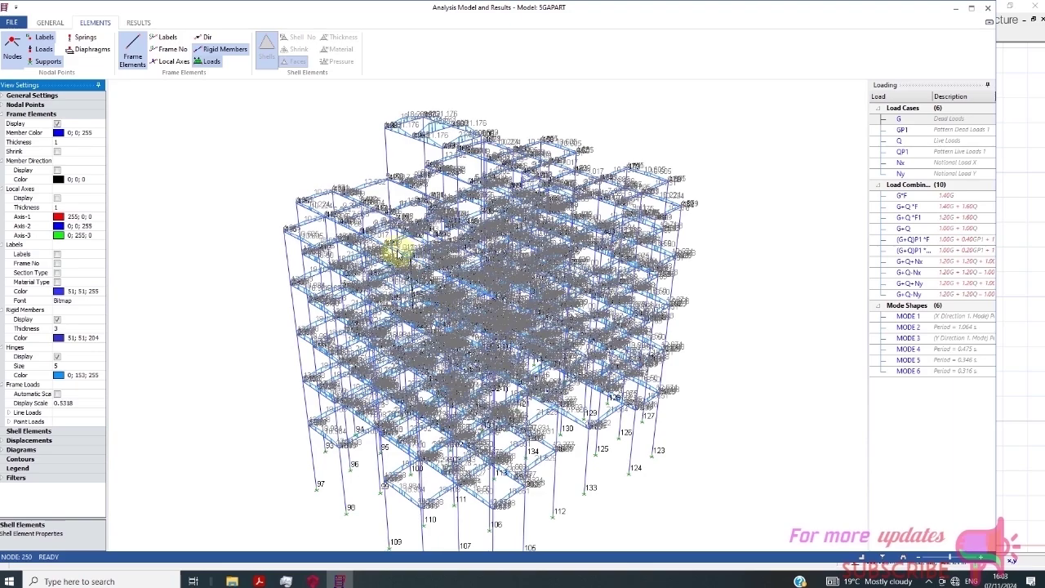
pyautogui.scroll(3, 409, 265)
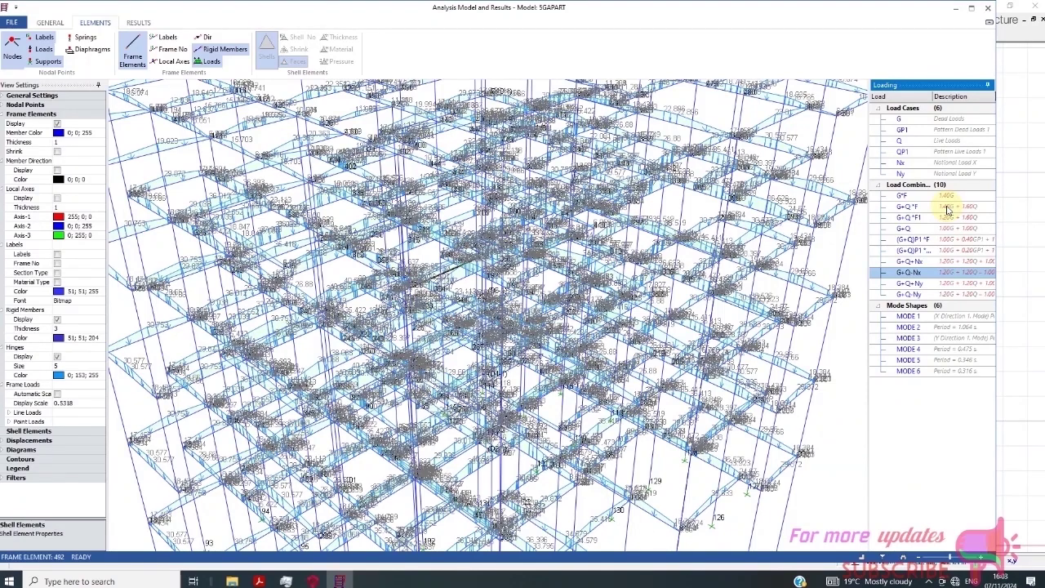
pyautogui.click(947, 209)
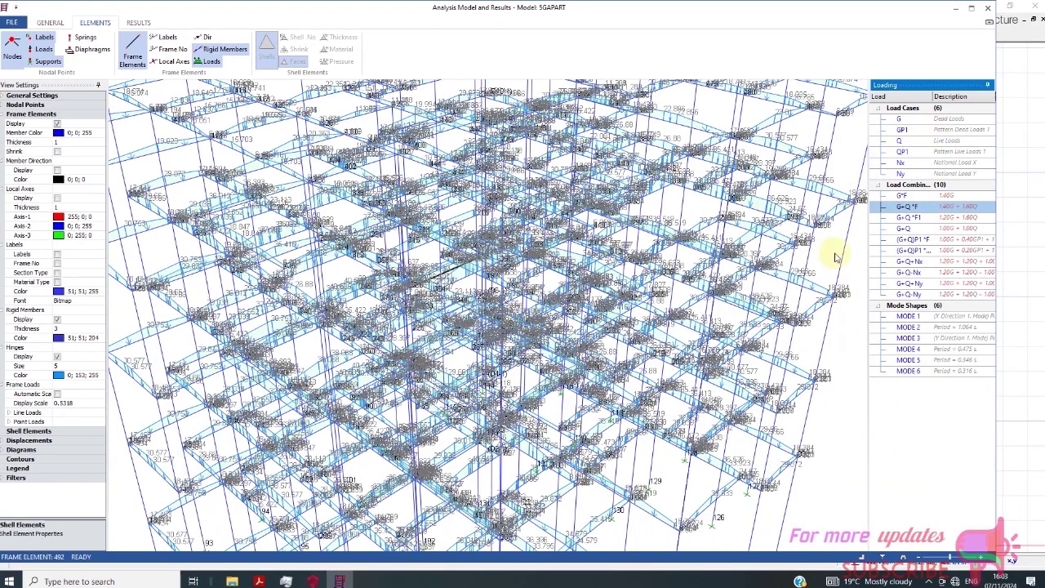
# Close the analysis model and results display, and leave the Building Analysis dialog.
pyautogui.click(988, 7)
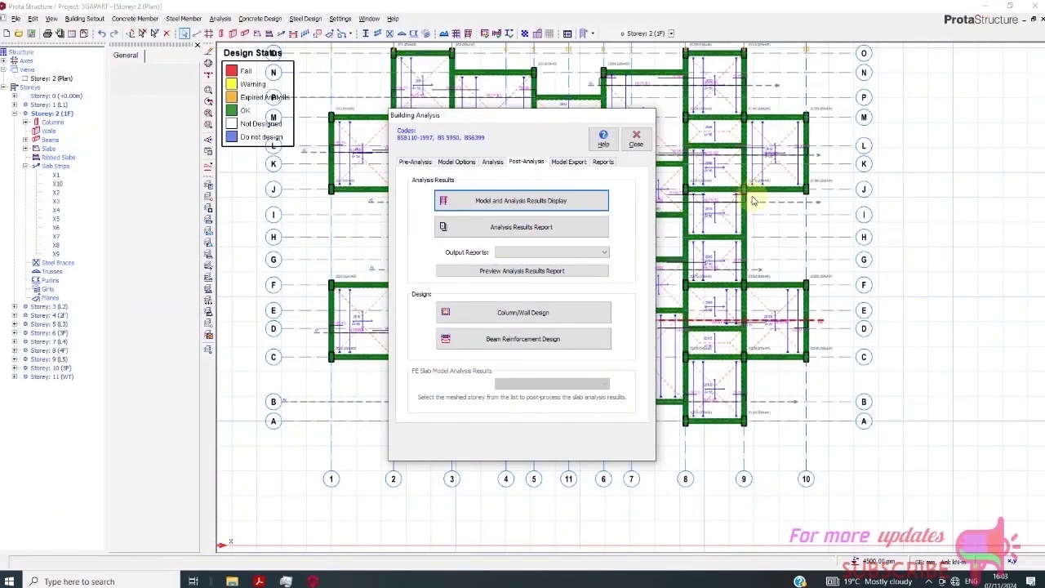
pyautogui.click(493, 162)
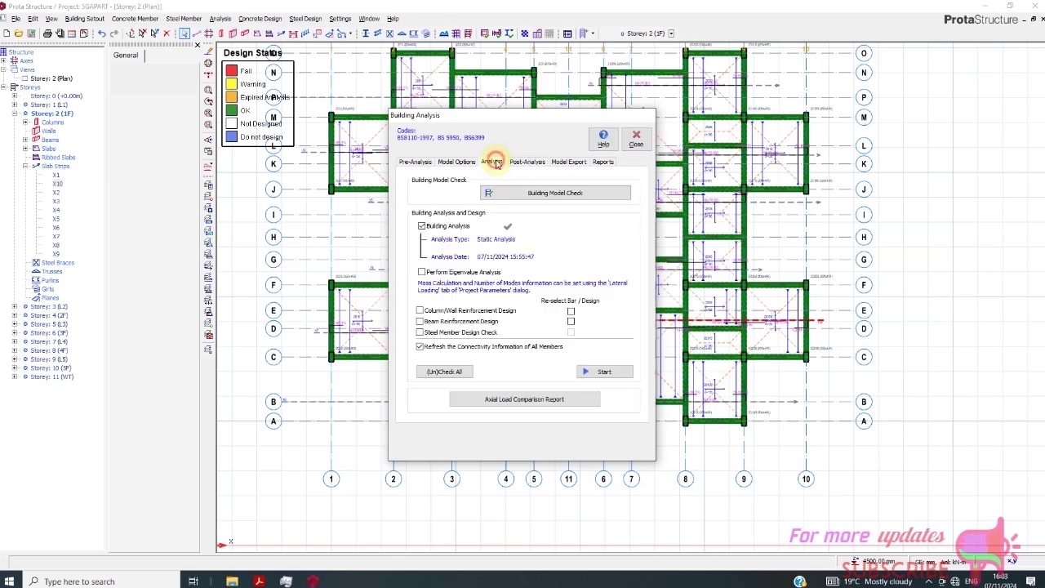
pyautogui.click(636, 139)
# Switch the plan to Storey 0 (+0.00m) to show the foundation level columns.
pyautogui.scroll(-1, 506, 296)
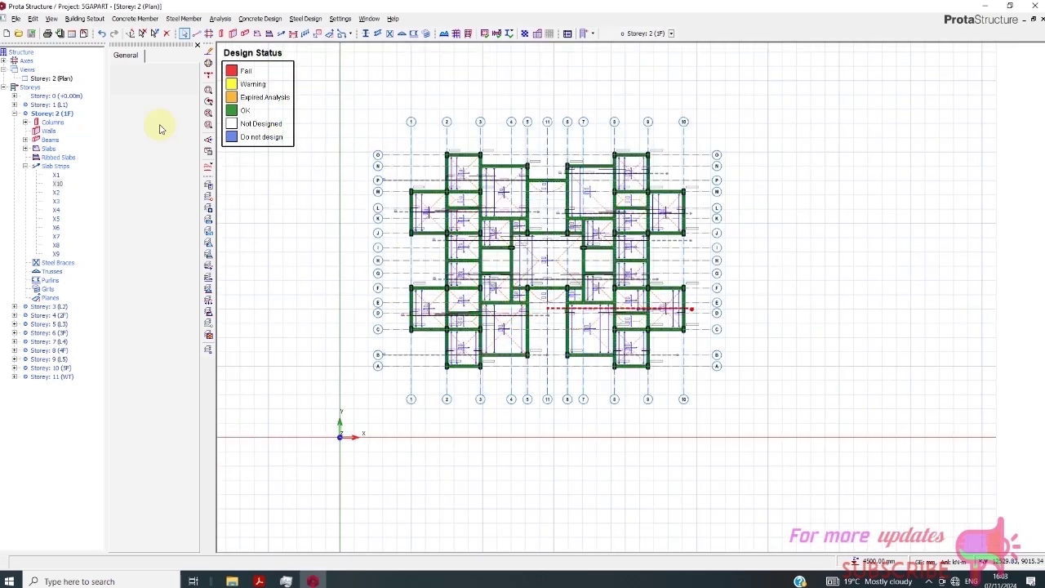
pyautogui.click(51, 95)
pyautogui.rightClick(53, 96)
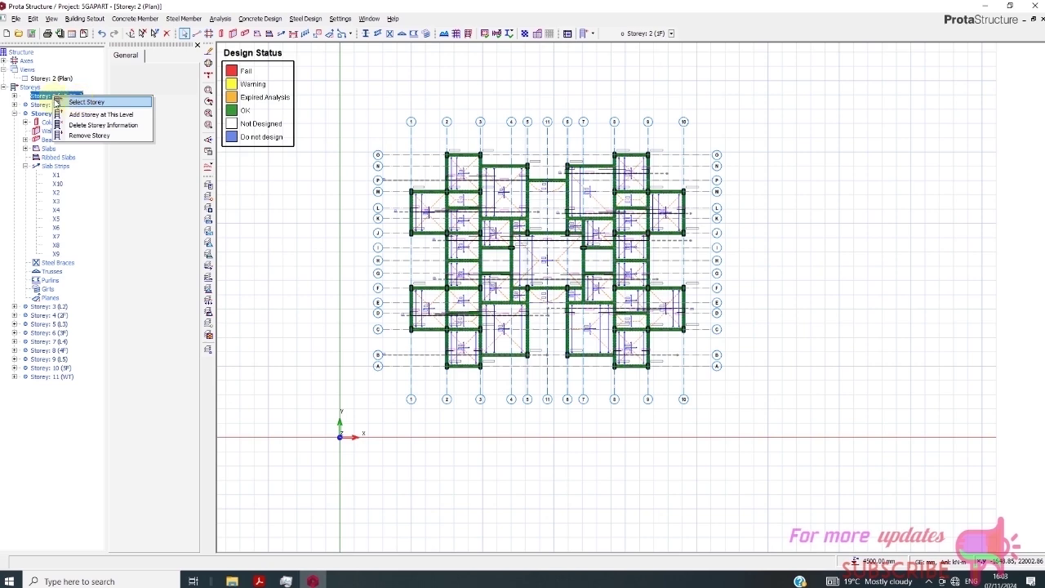
pyautogui.click(43, 96)
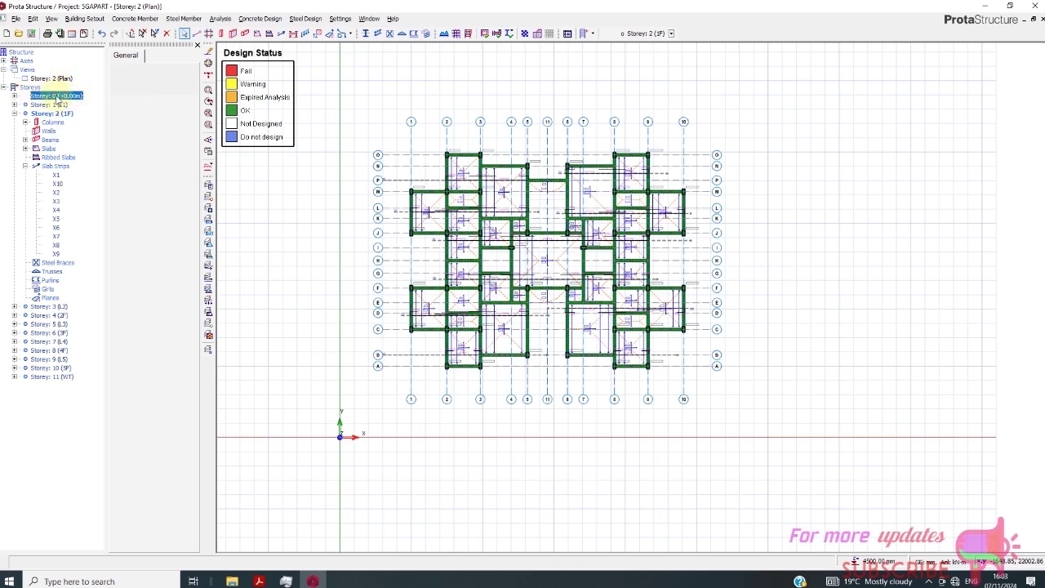
pyautogui.doubleClick(57, 98)
# Start a pad base for column 2C10 at axes 5 and J, keep T16 steel bars, and calculate the footing.
pyautogui.scroll(2, 502, 171)
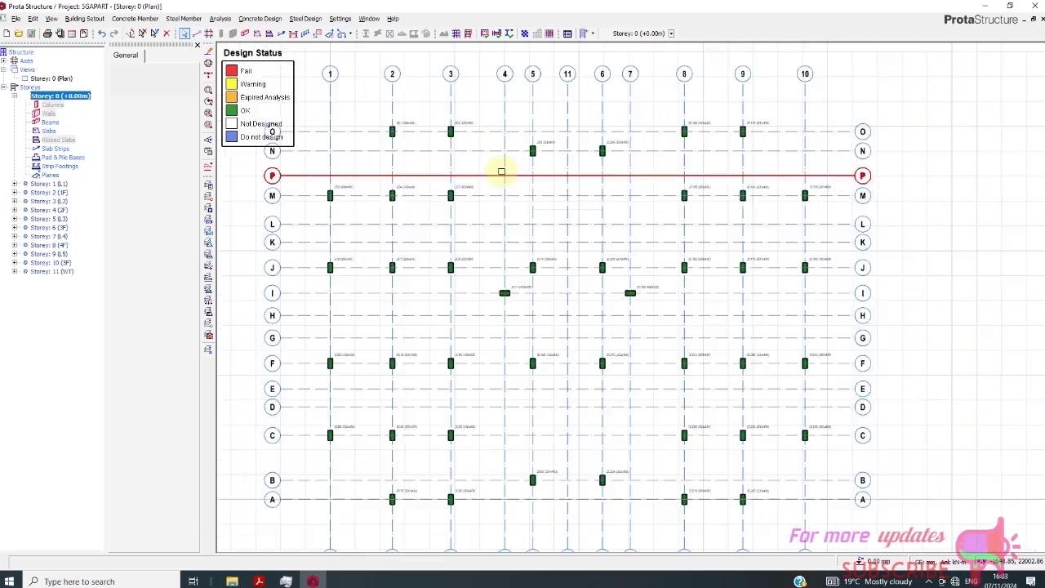
pyautogui.scroll(2, 483, 145)
pyautogui.click(467, 107)
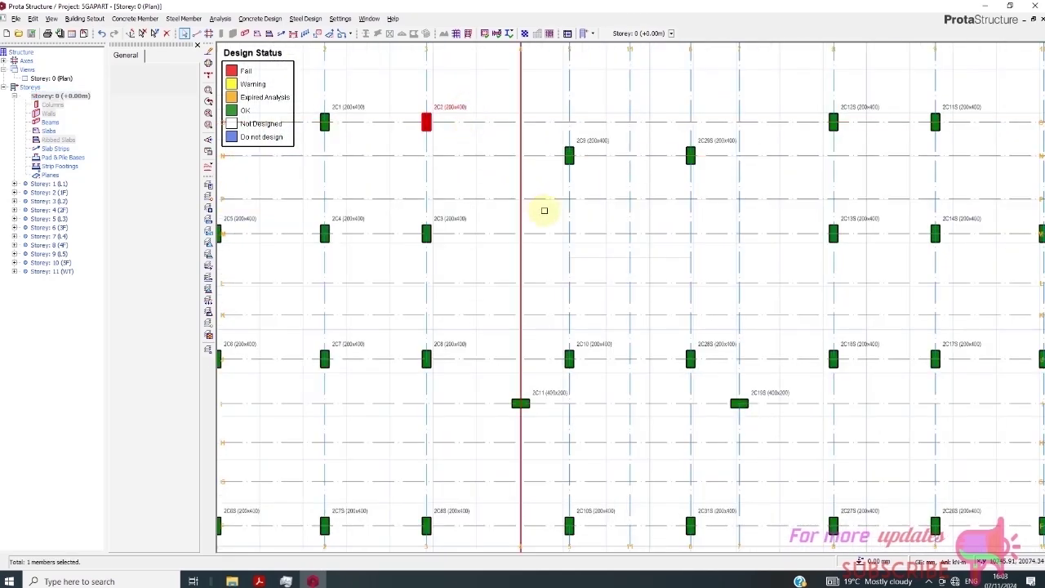
pyautogui.scroll(-2, 601, 338)
pyautogui.rightClick(590, 310)
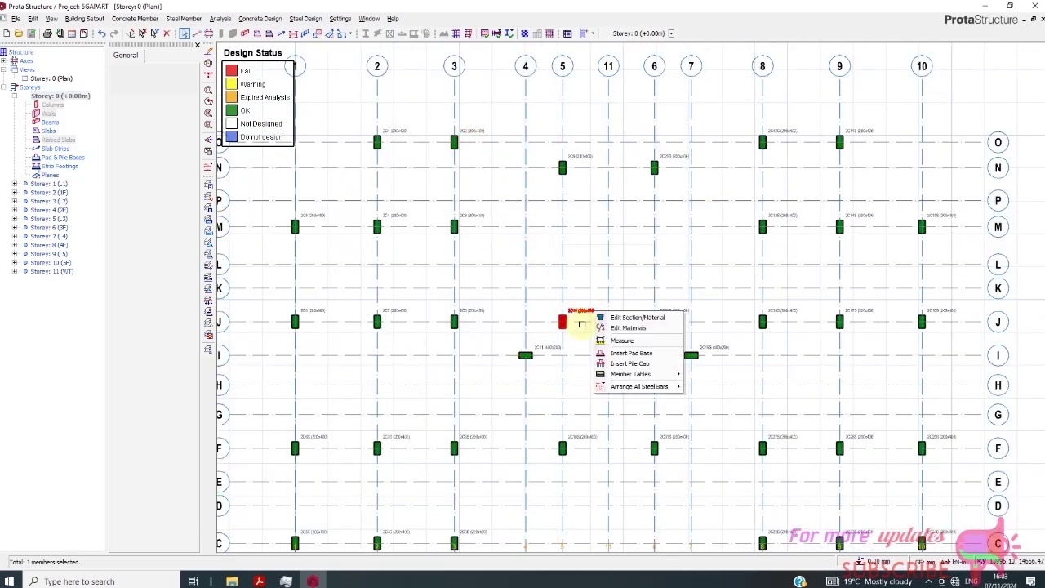
pyautogui.click(630, 354)
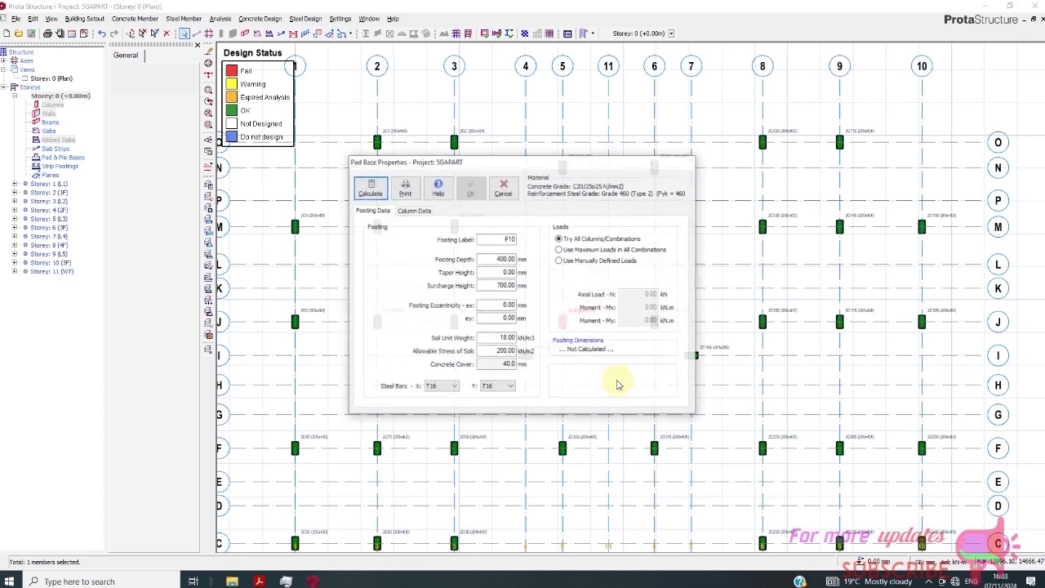
pyautogui.click(454, 388)
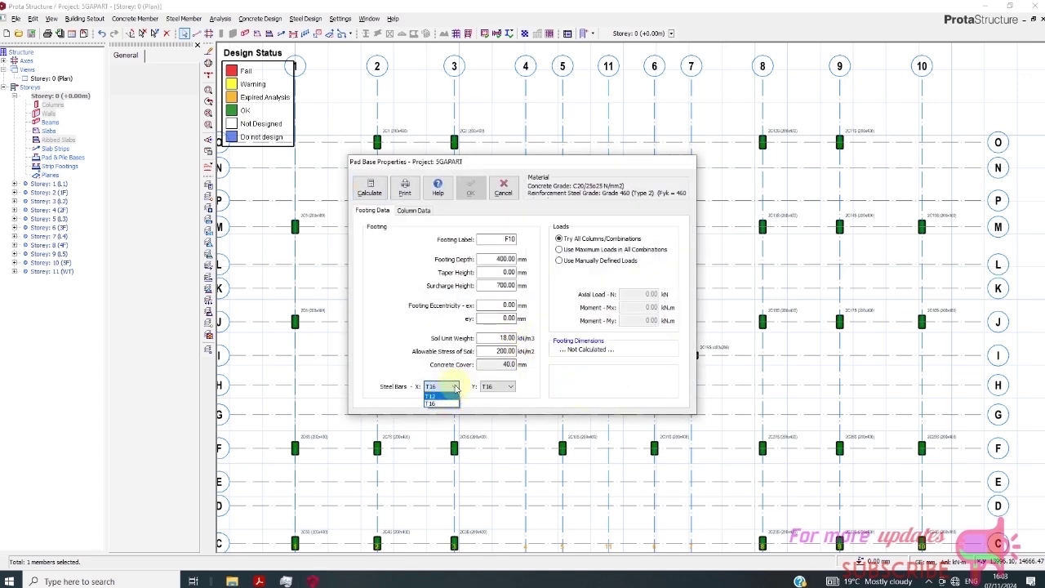
pyautogui.click(456, 388)
pyautogui.click(370, 187)
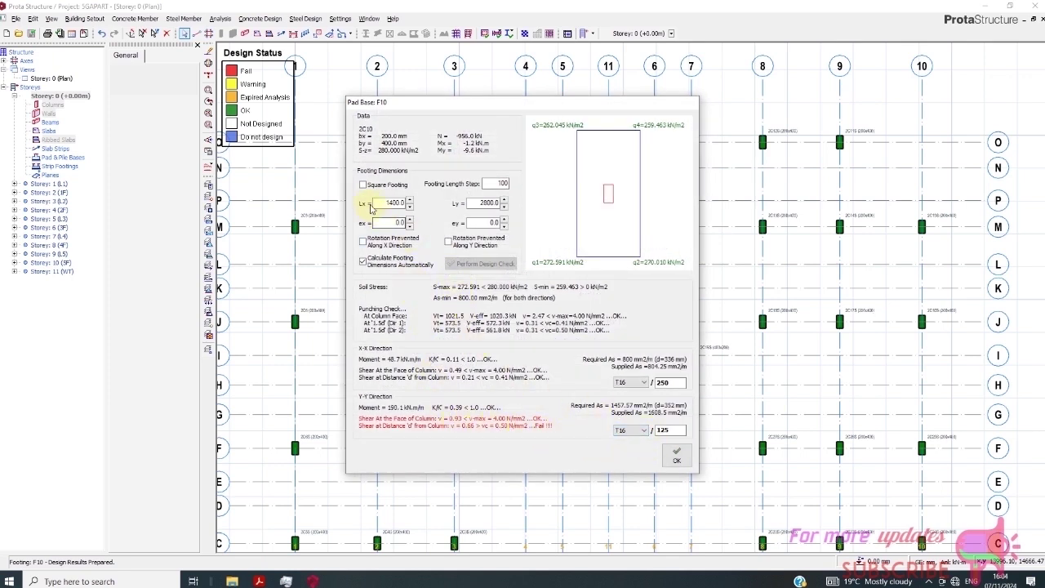
# Make the pad base a square footing, set the X-direction T16 bar spacing to 125, and accept the design.
pyautogui.click(363, 184)
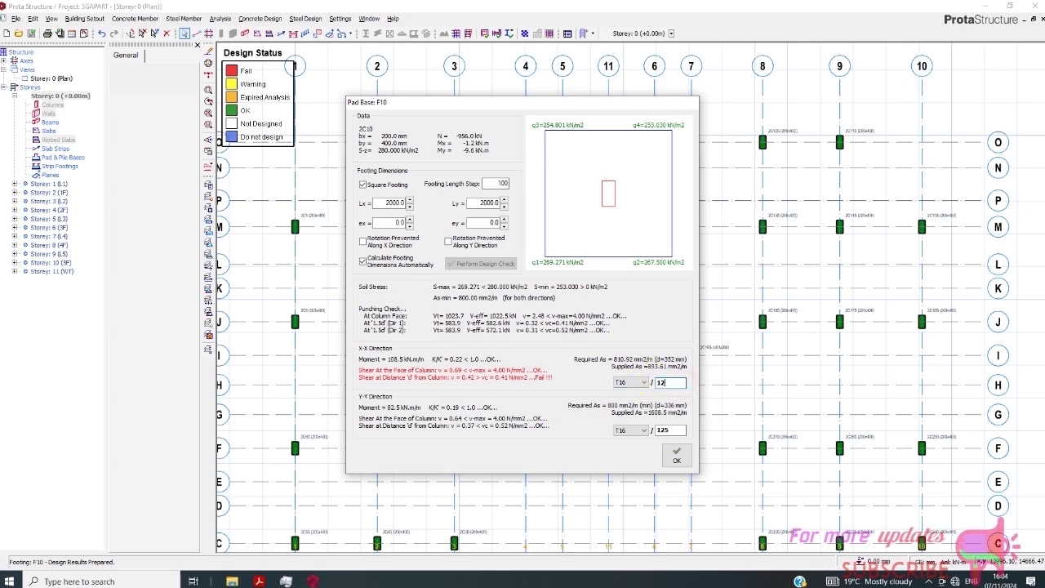
pyautogui.click(674, 430)
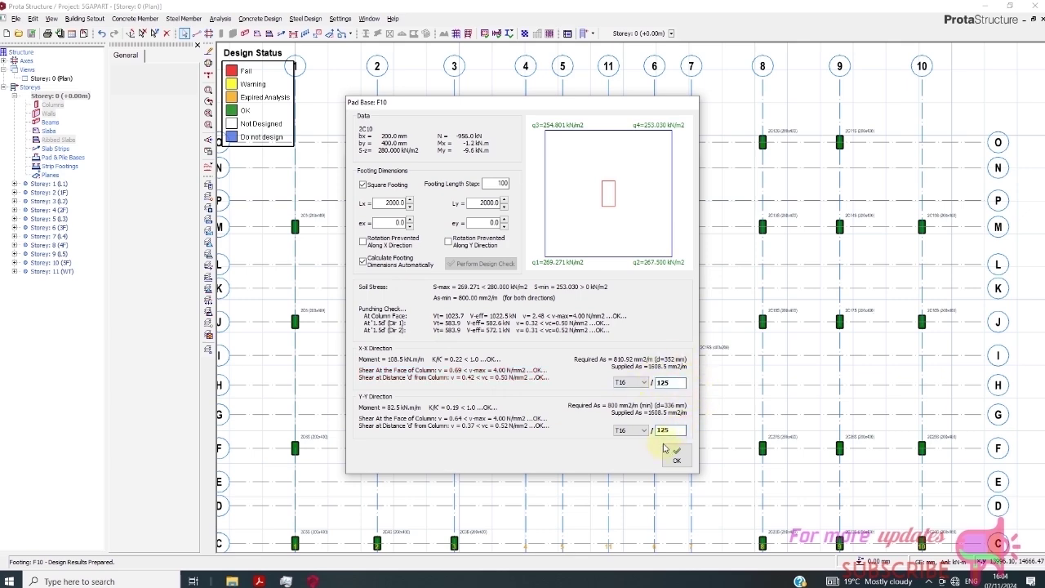
pyautogui.click(676, 457)
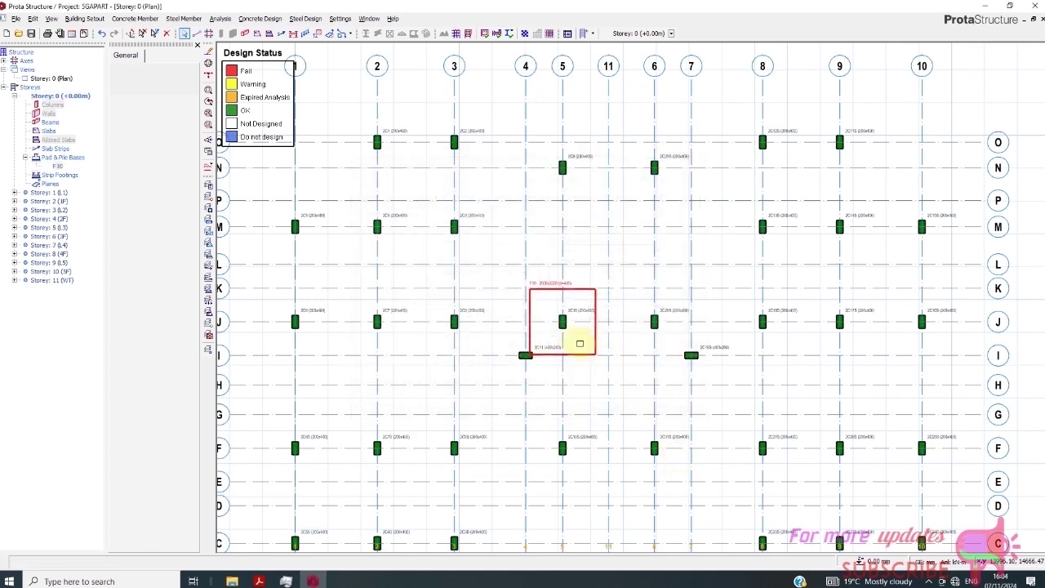
# Insert pad bases under all Storey 0 columns except the one at axes 5 and J, without creating a typical footing.
pyautogui.scroll(-2, 522, 272)
pyautogui.scroll(1, 603, 301)
pyautogui.scroll(-1, 605, 294)
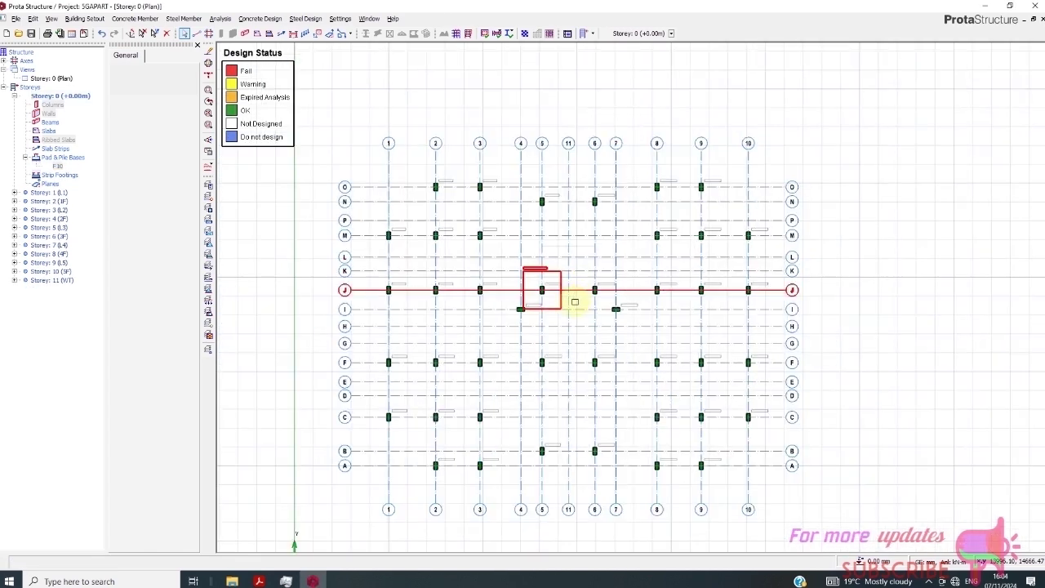
pyautogui.scroll(1, 574, 299)
pyautogui.scroll(-1, 596, 327)
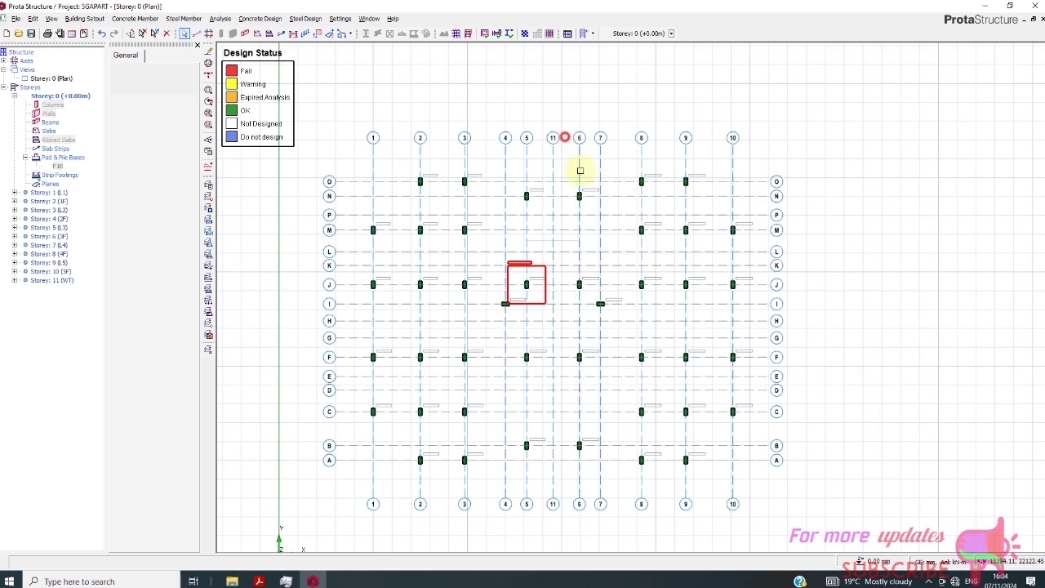
pyautogui.moveTo(563, 133); pyautogui.dragTo(789, 524)
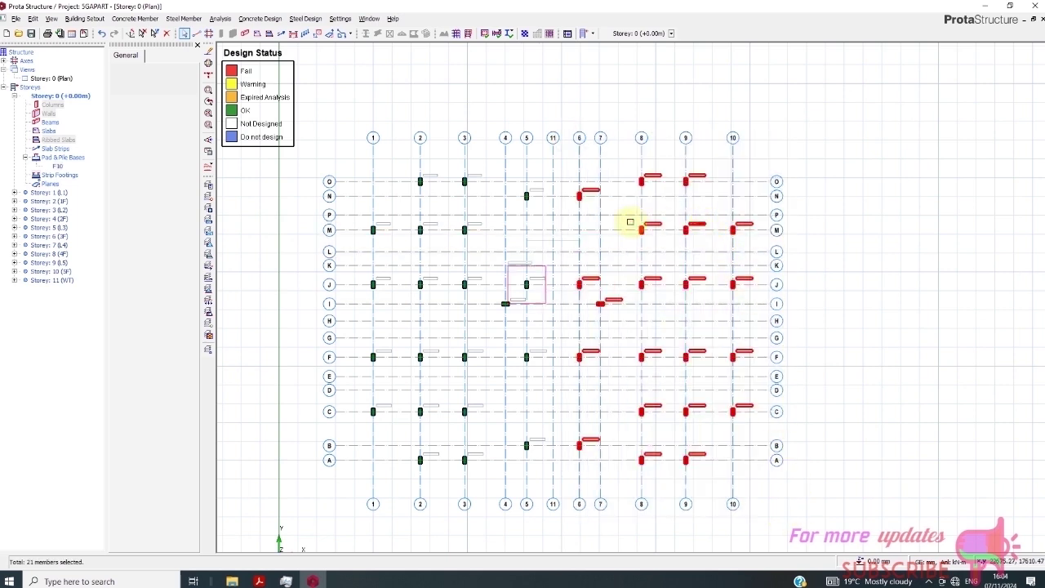
pyautogui.moveTo(328, 140); pyautogui.dragTo(514, 517)
pyautogui.moveTo(503, 158); pyautogui.dragTo(545, 330)
pyautogui.moveTo(490, 292); pyautogui.dragTo(539, 480)
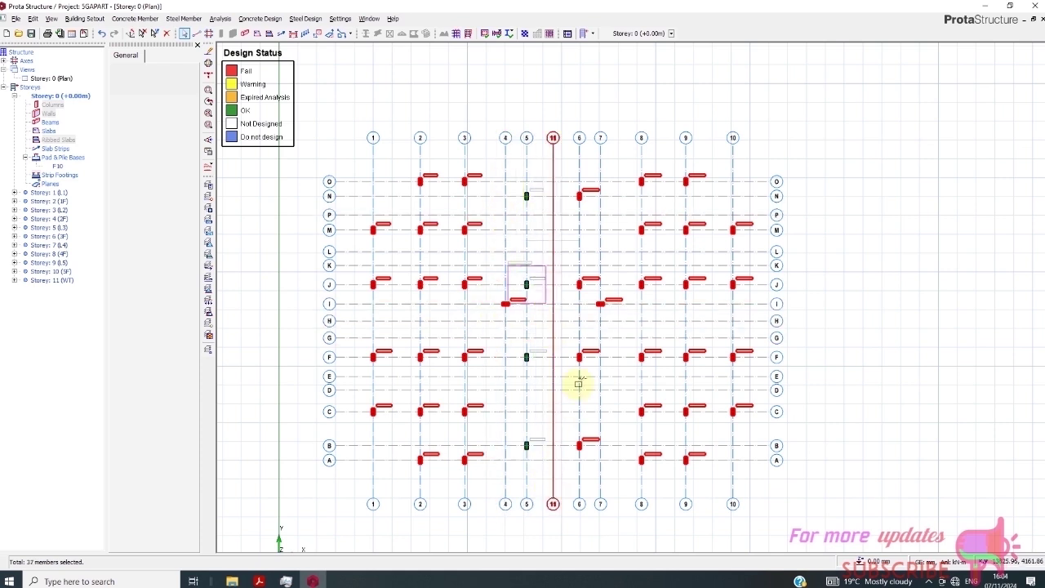
pyautogui.click(512, 349)
pyautogui.moveTo(523, 360); pyautogui.dragTo(582, 500)
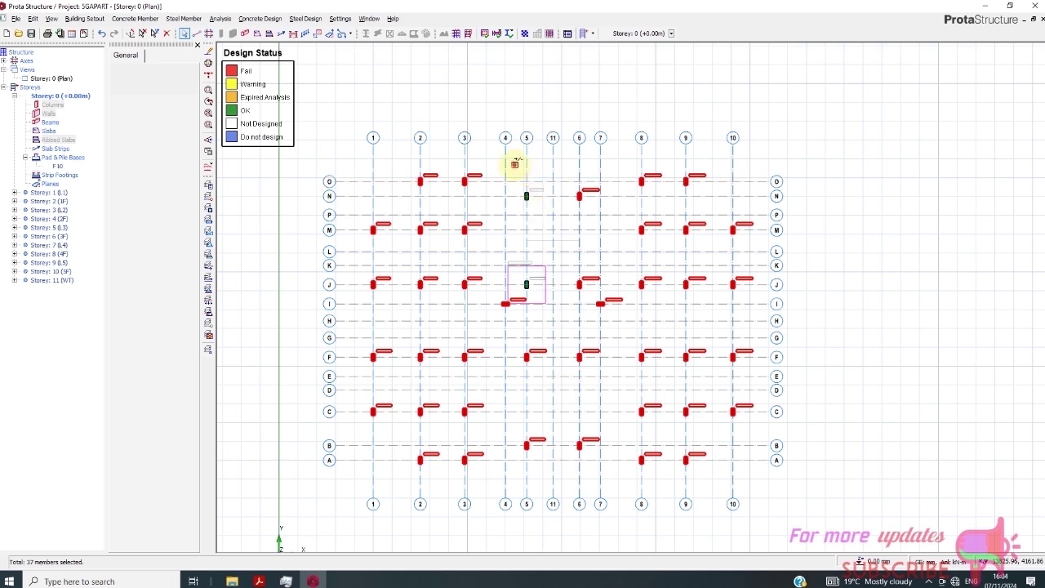
pyautogui.moveTo(514, 163); pyautogui.dragTo(552, 222)
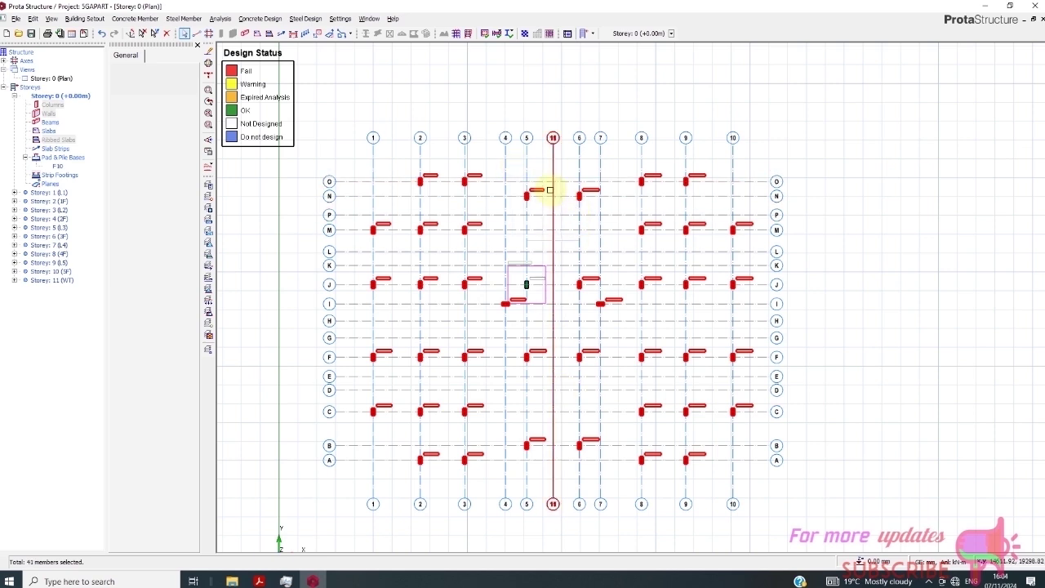
pyautogui.rightClick(549, 190)
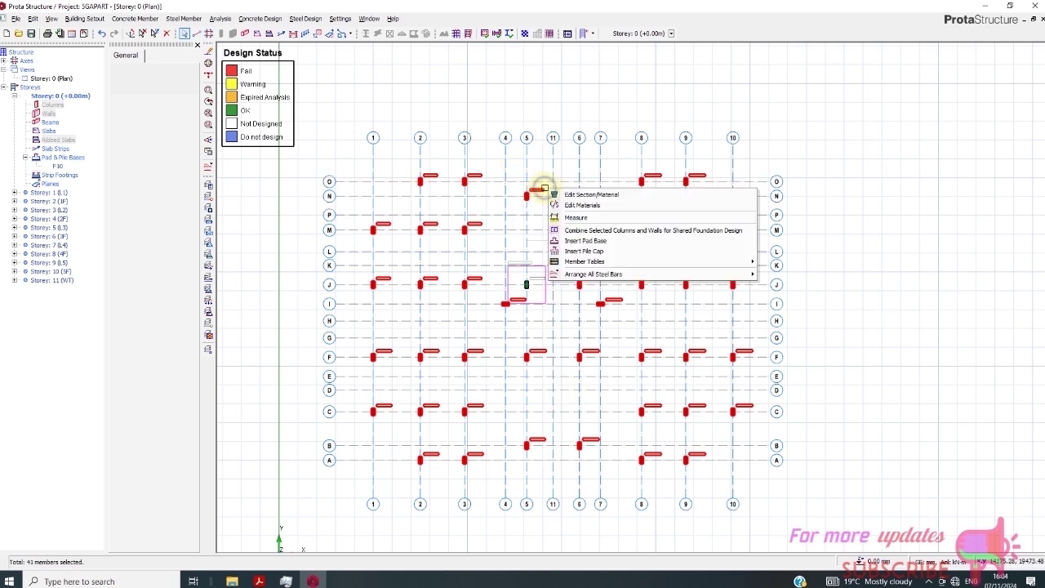
pyautogui.click(602, 242)
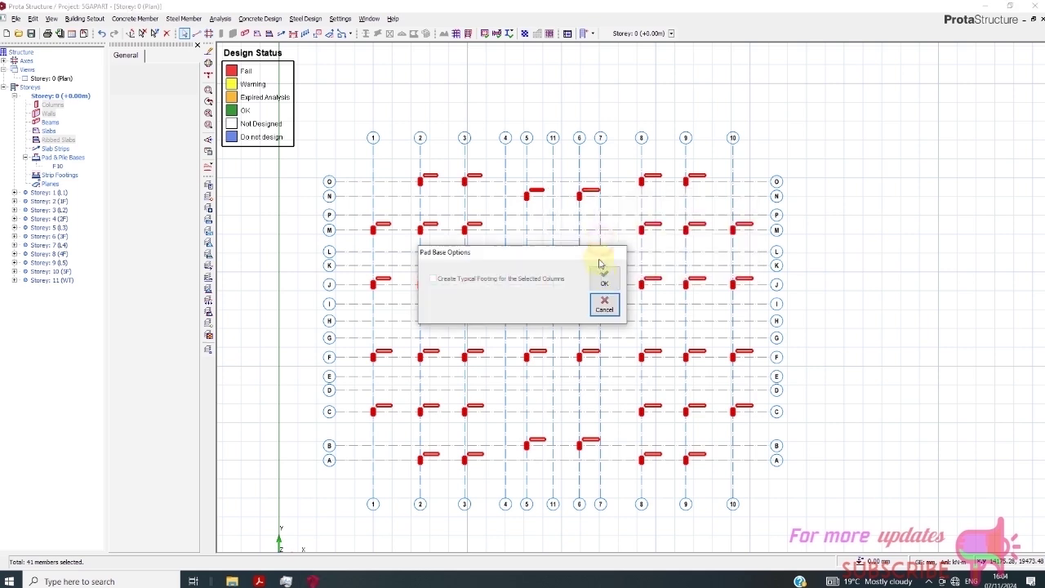
pyautogui.click(603, 283)
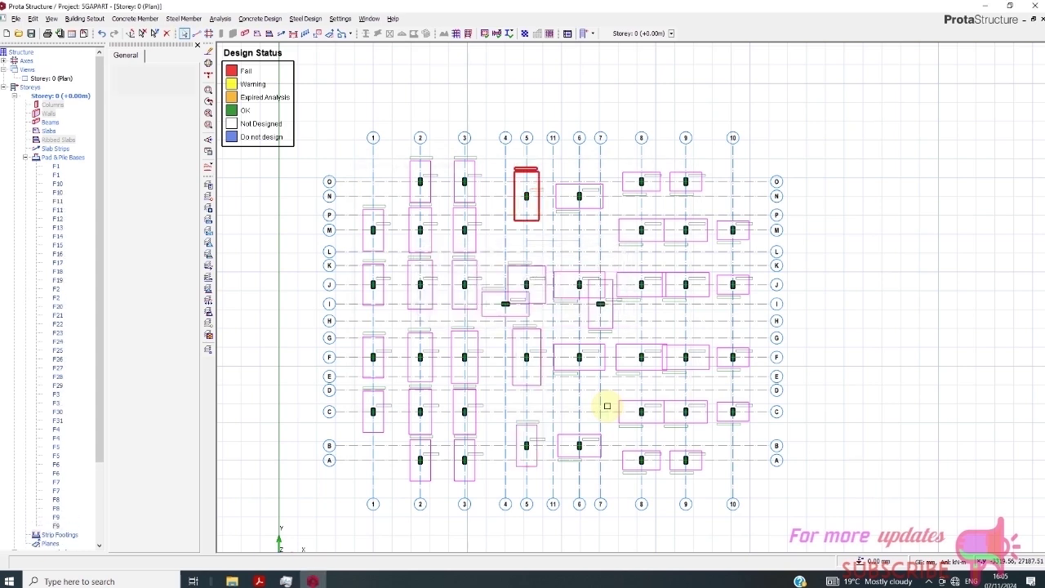
# Switch the Storey 0 plan view to 3D and examine the building and its pad bases from the back.
pyautogui.scroll(-1, 529, 298)
pyautogui.click(53, 78)
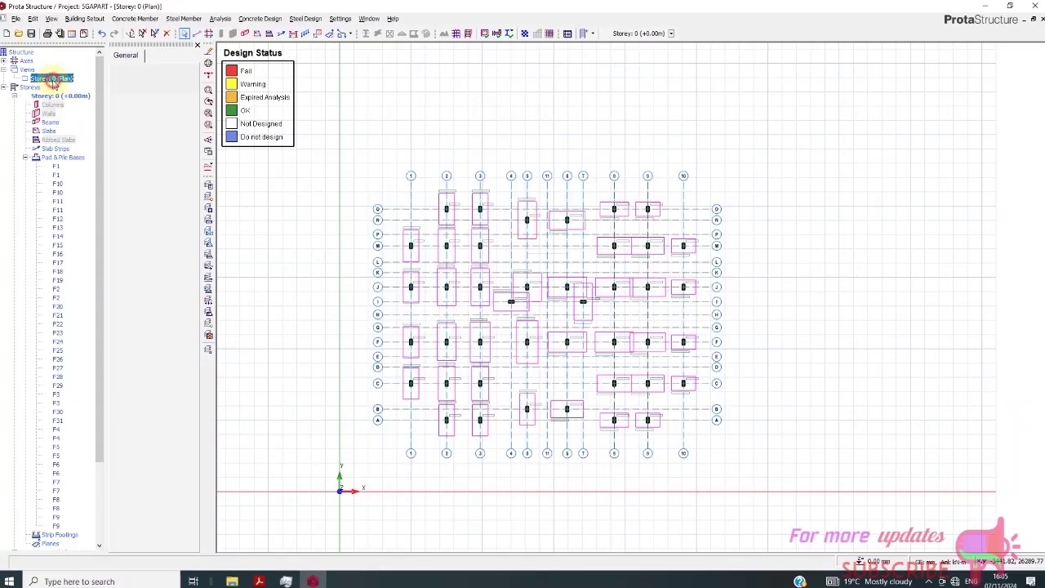
pyautogui.rightClick(53, 79)
pyautogui.click(77, 98)
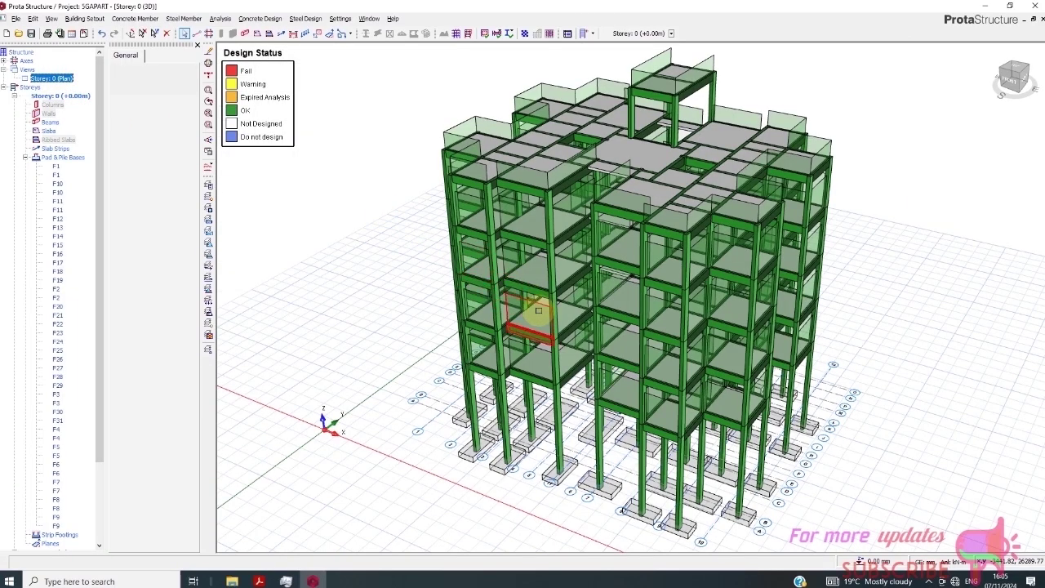
pyautogui.scroll(-1, 711, 474)
pyautogui.scroll(3, 693, 460)
pyautogui.scroll(-2, 727, 396)
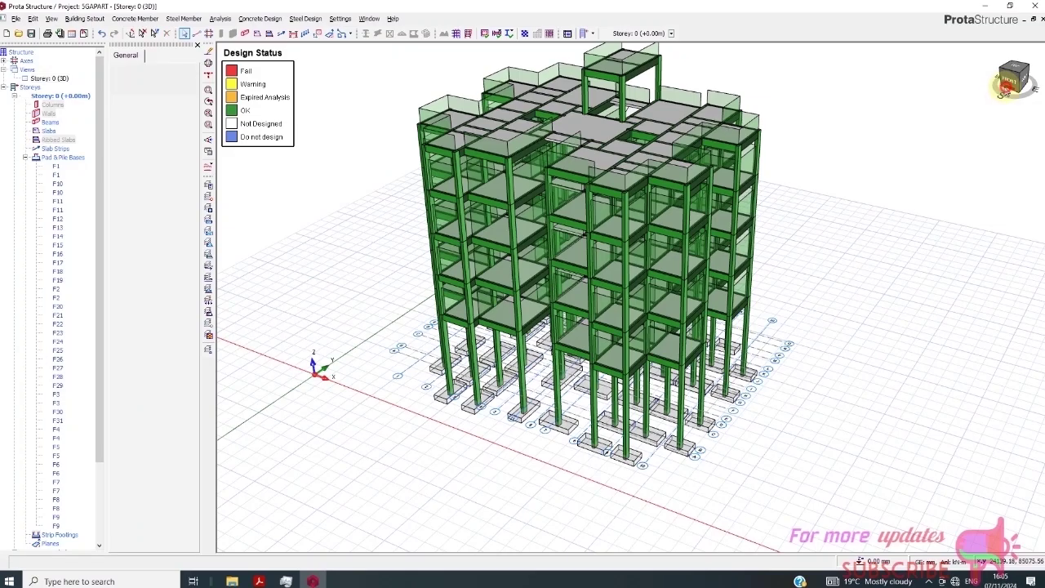
pyautogui.moveTo(1004, 87); pyautogui.dragTo(926, 201)
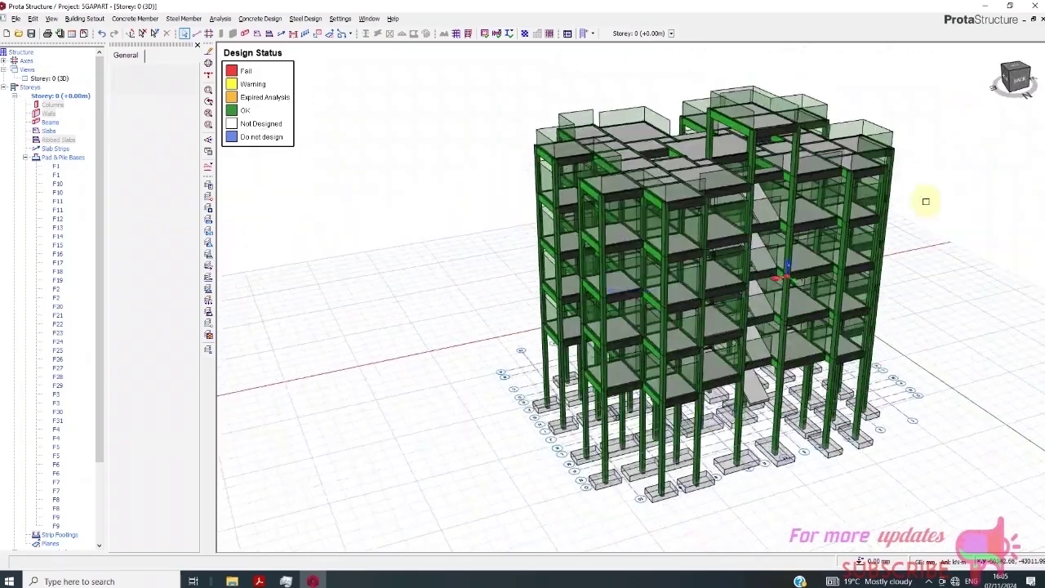
pyautogui.scroll(3, 851, 354)
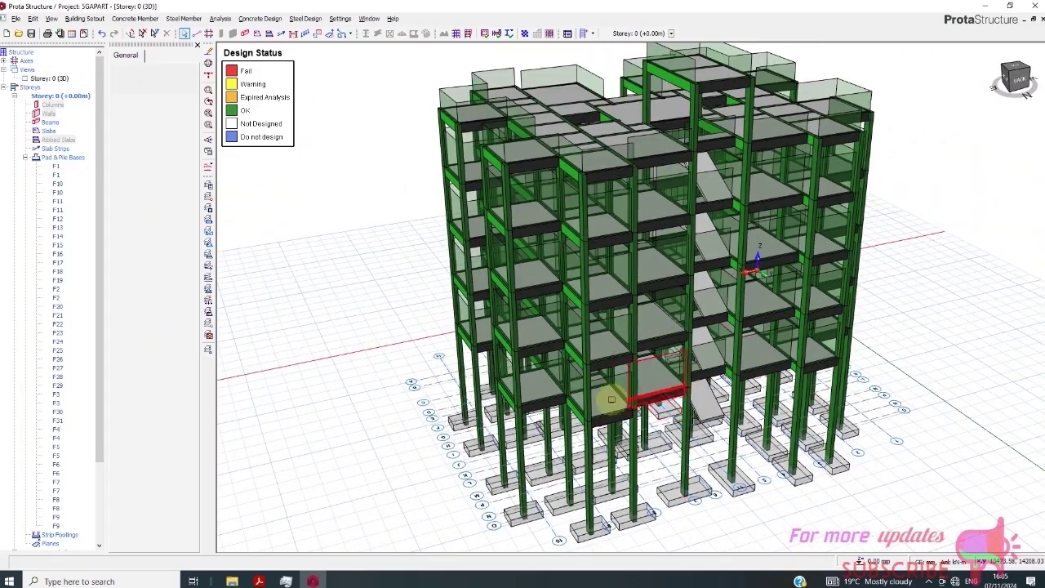
pyautogui.scroll(-2, 612, 399)
# Open the Column/Wall Design from the post-analysis section of Building Analysis.
pyautogui.click(257, 19)
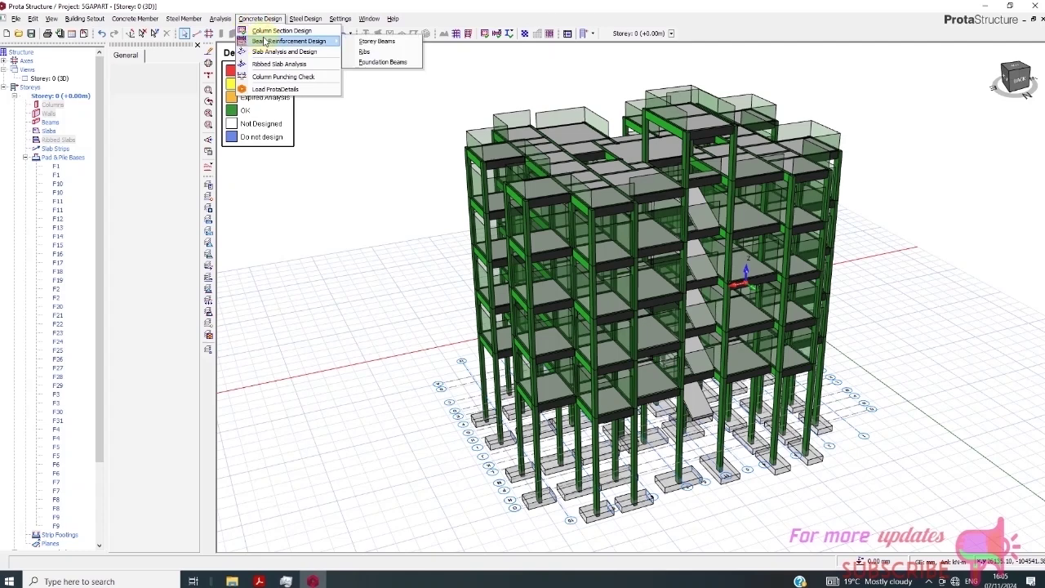
pyautogui.click(253, 19)
pyautogui.click(220, 19)
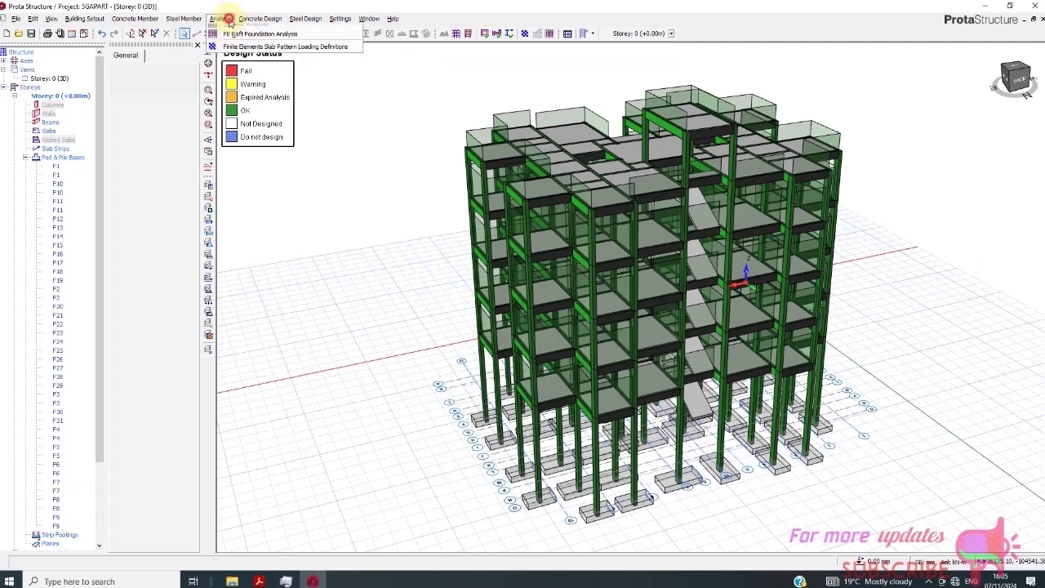
pyautogui.click(232, 32)
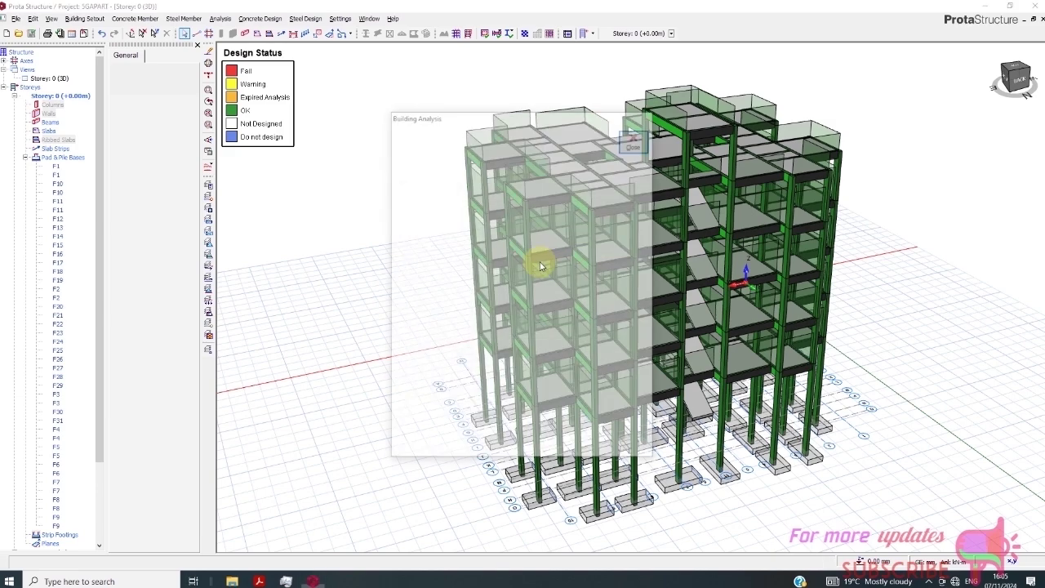
pyautogui.click(494, 163)
pyautogui.click(527, 162)
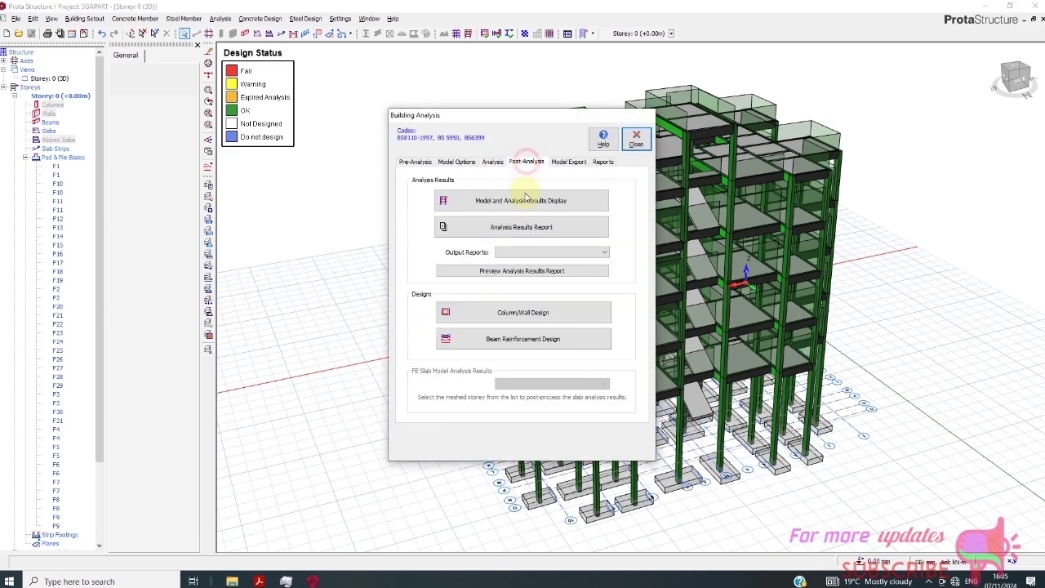
pyautogui.click(526, 318)
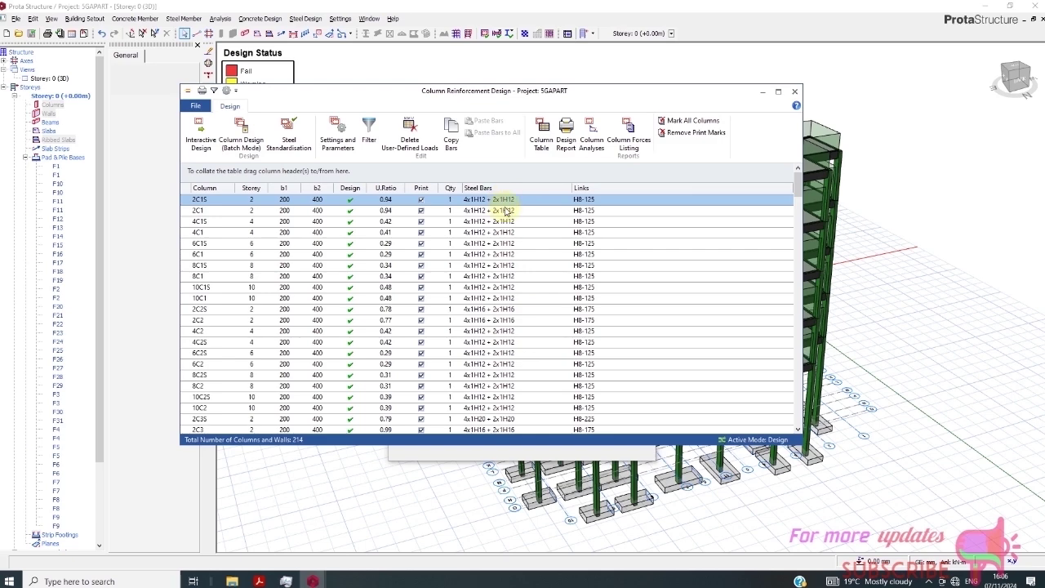
# Review the column reinforcement list, open the design of Storey 2 column 2C17S, and check its interaction diagram.
pyautogui.scroll(-1, 503, 221)
pyautogui.scroll(-20, 506, 245)
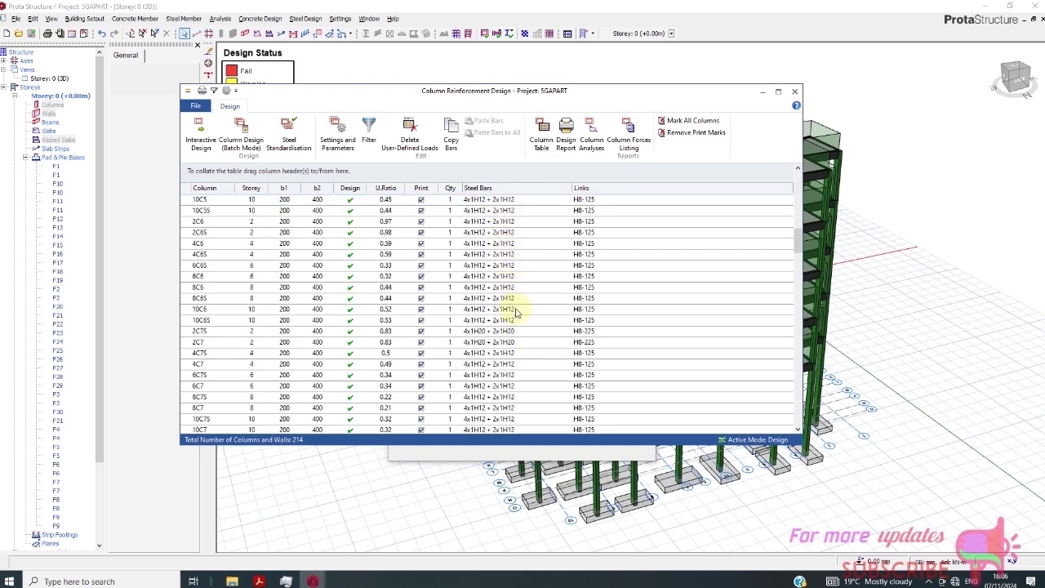
pyautogui.scroll(-6, 512, 383)
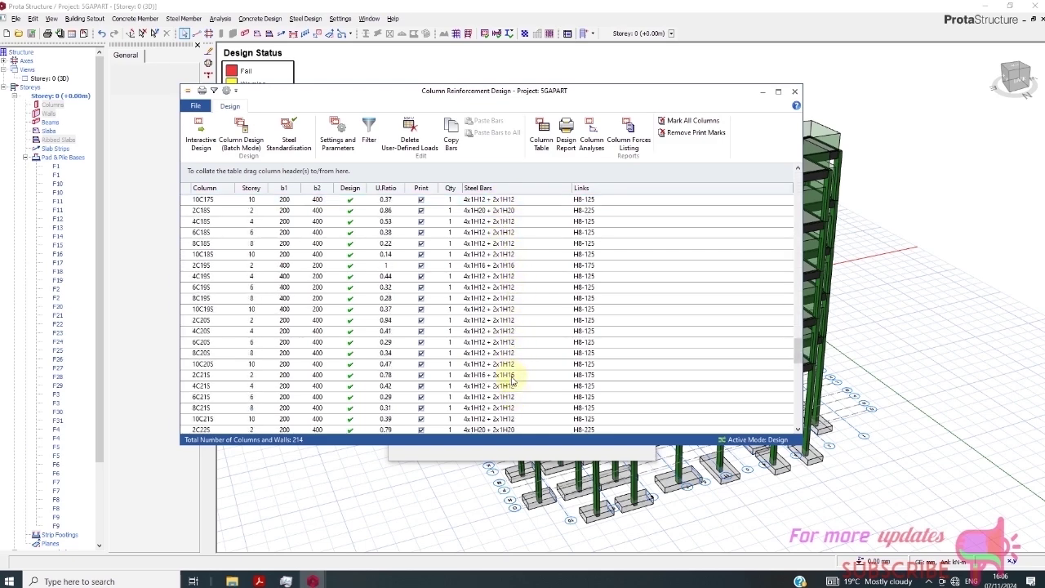
pyautogui.scroll(13, 516, 365)
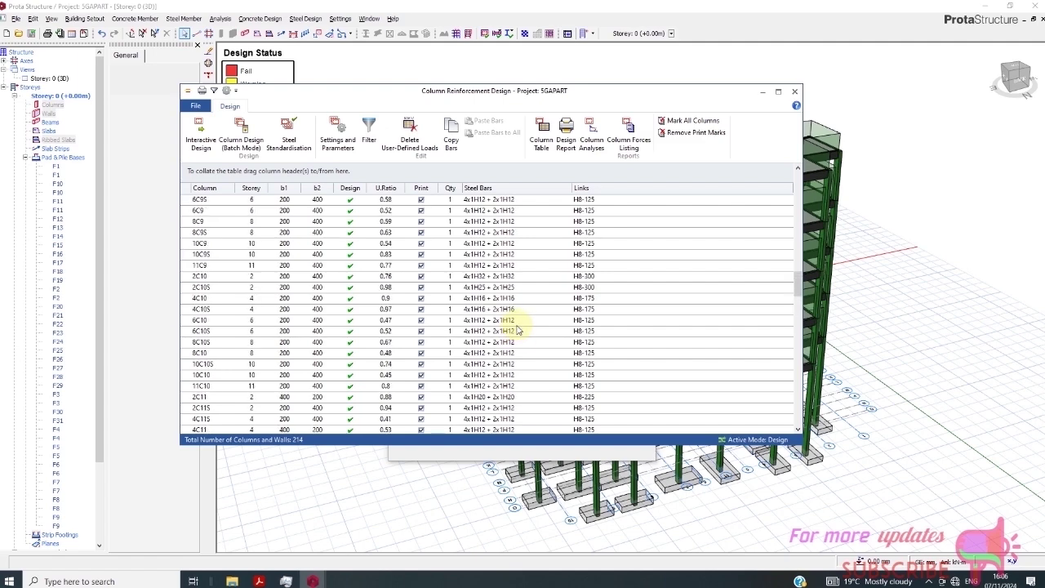
pyautogui.scroll(-18, 542, 369)
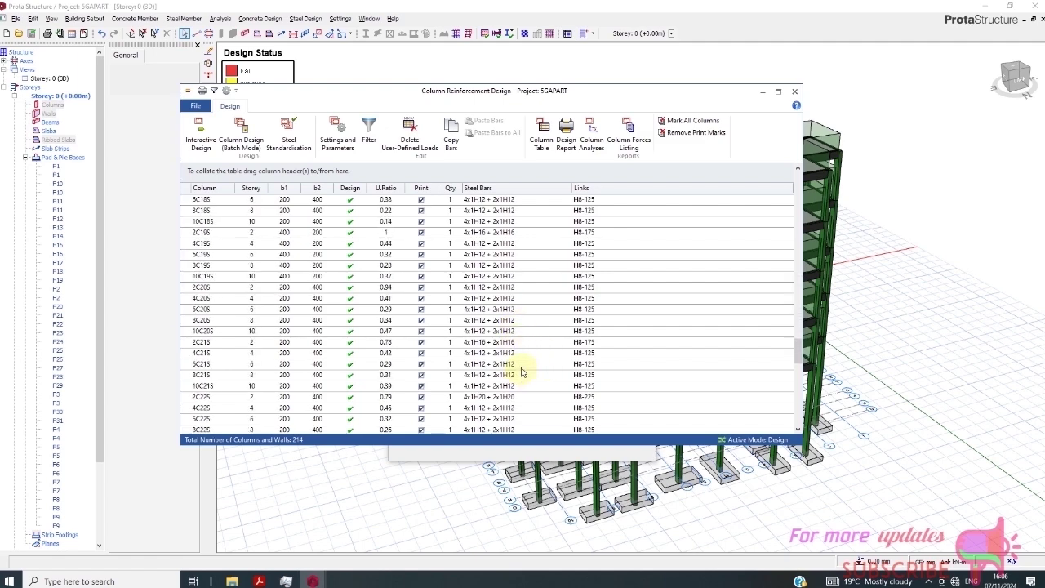
pyautogui.scroll(3, 522, 362)
pyautogui.scroll(-1, 516, 365)
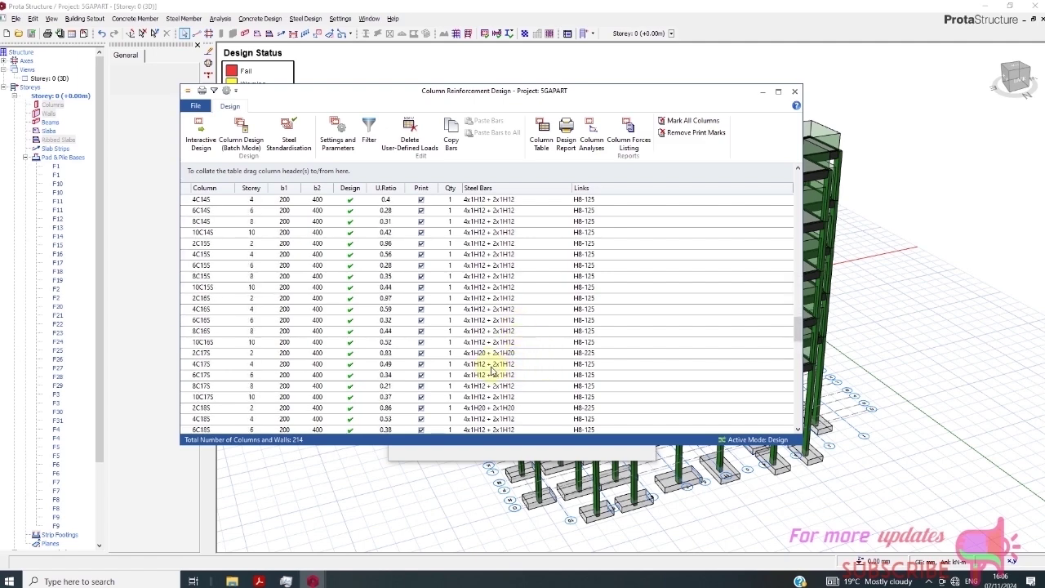
pyautogui.click(481, 355)
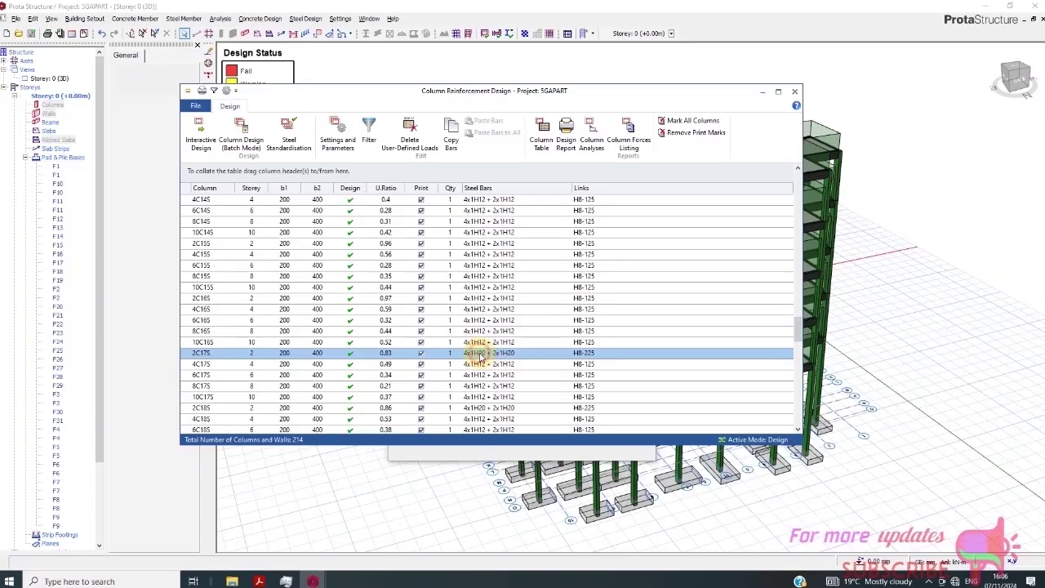
pyautogui.doubleClick(480, 354)
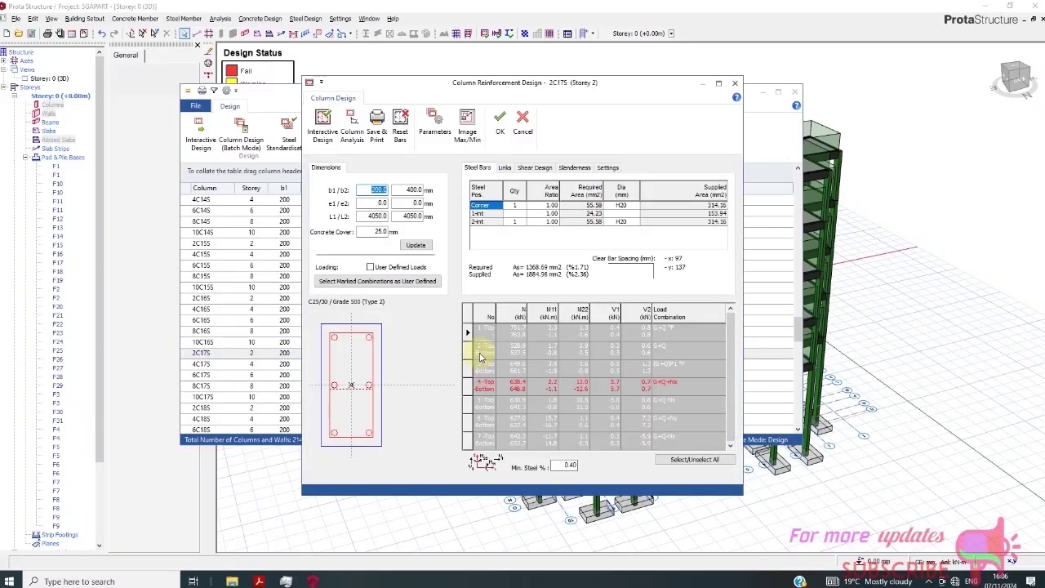
pyautogui.click(360, 134)
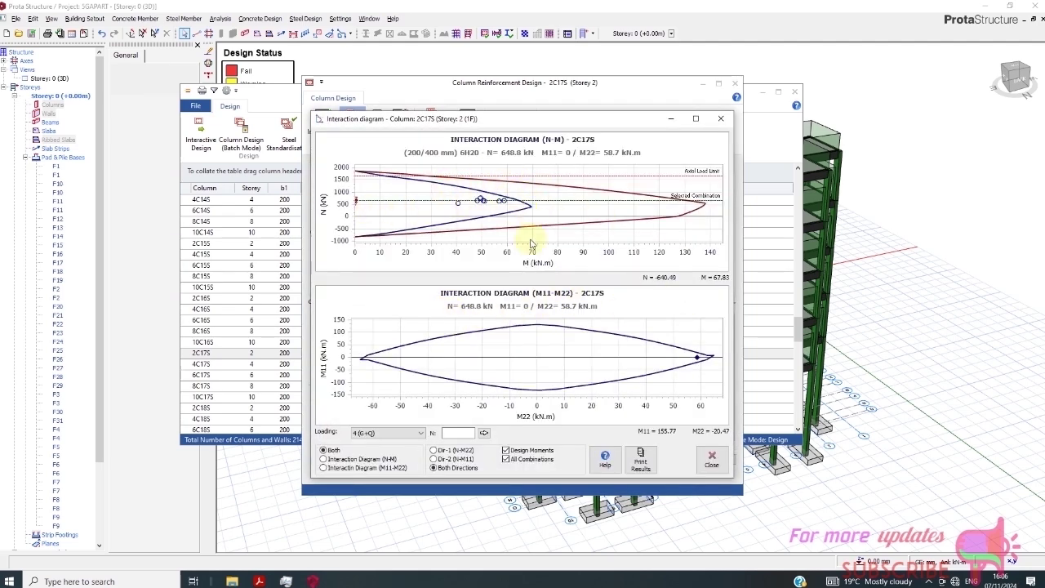
pyautogui.click(711, 459)
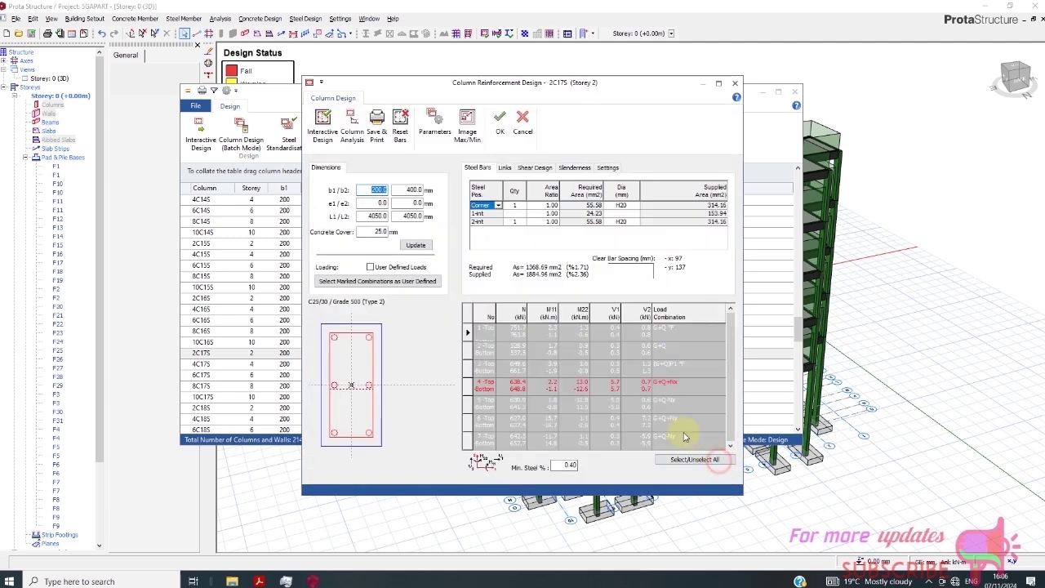
# Try H16 for the Corner and 2-int steel bars of column 2C17S, and check the interaction diagram.
pyautogui.click(622, 206)
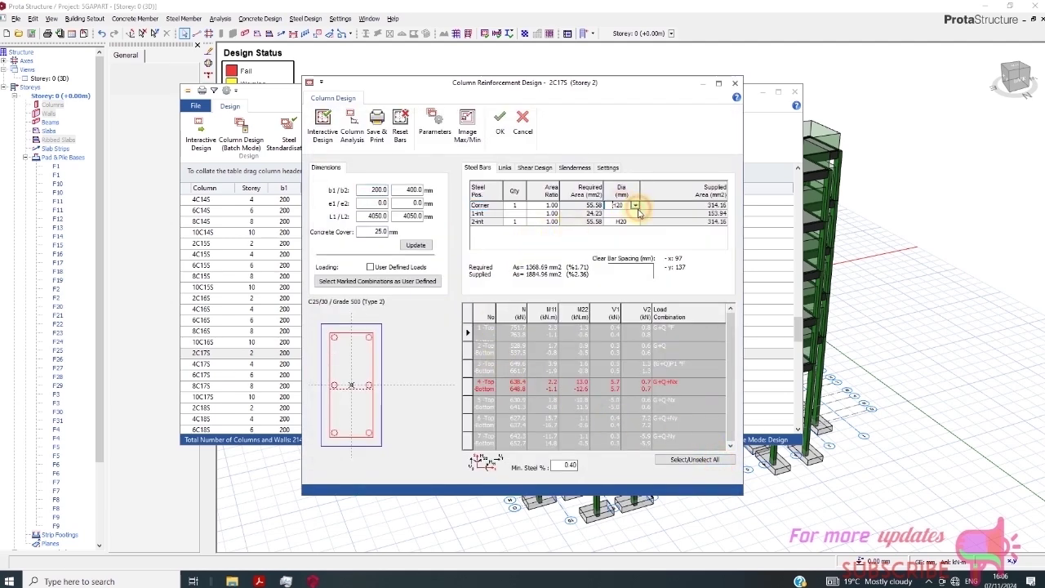
pyautogui.click(633, 209)
pyautogui.click(627, 232)
pyautogui.click(634, 223)
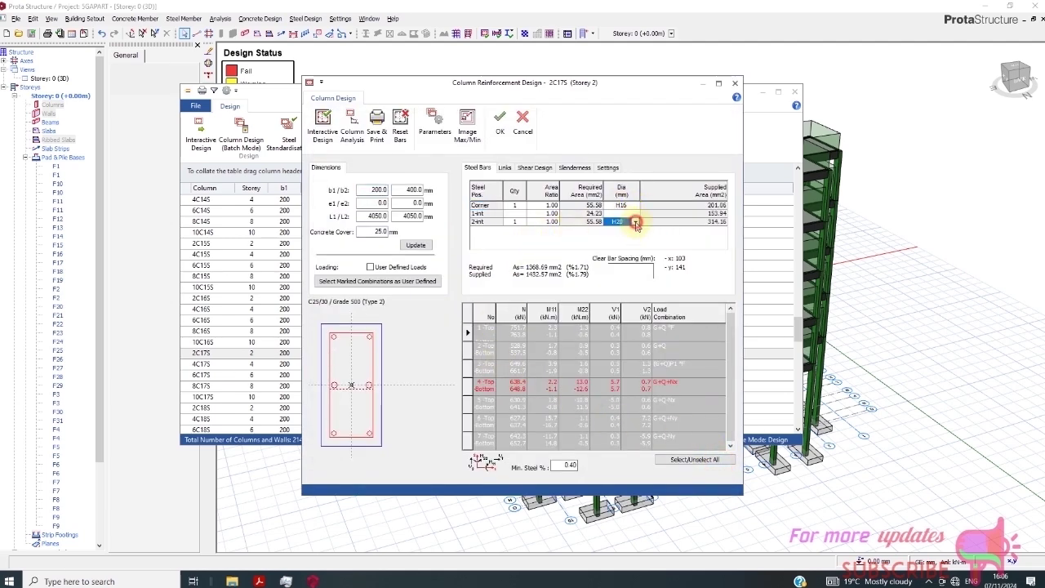
pyautogui.click(635, 222)
pyautogui.click(617, 246)
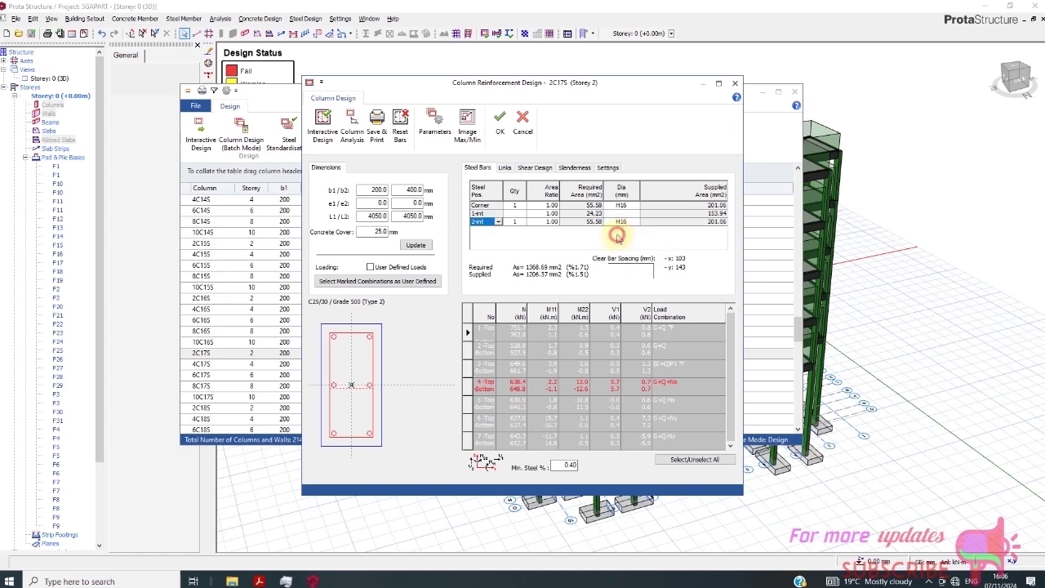
pyautogui.click(352, 124)
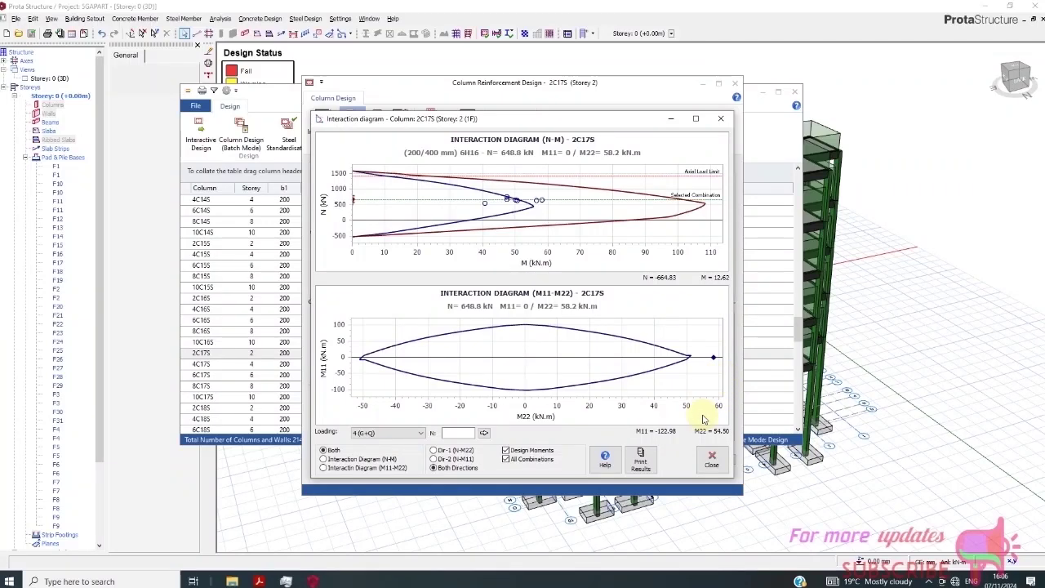
pyautogui.click(711, 460)
# Run the interactive design for column 2C17S, accept the result, and view the interaction diagram of the redesigned bars.
pyautogui.click(324, 127)
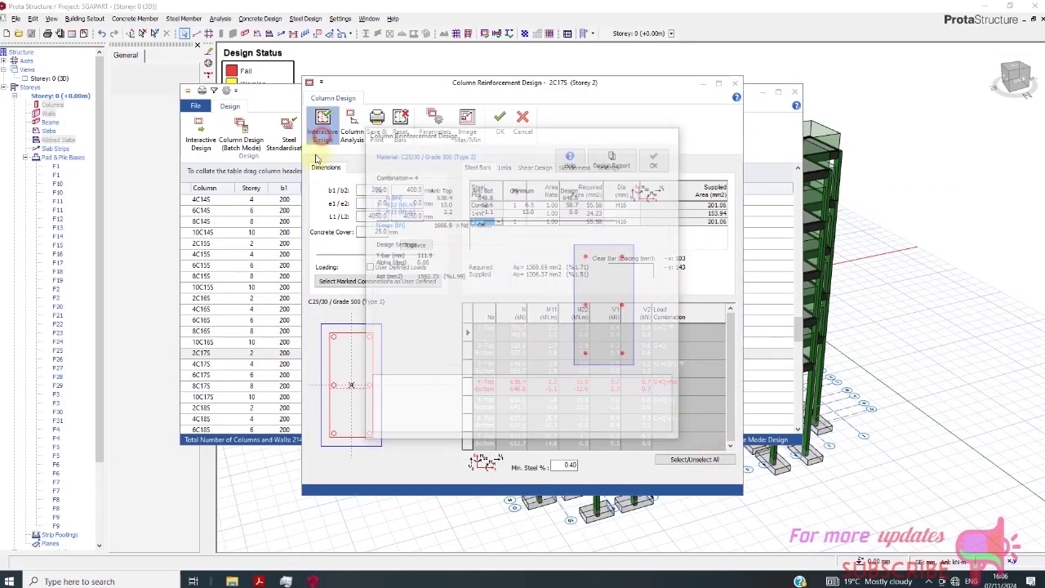
pyautogui.click(664, 162)
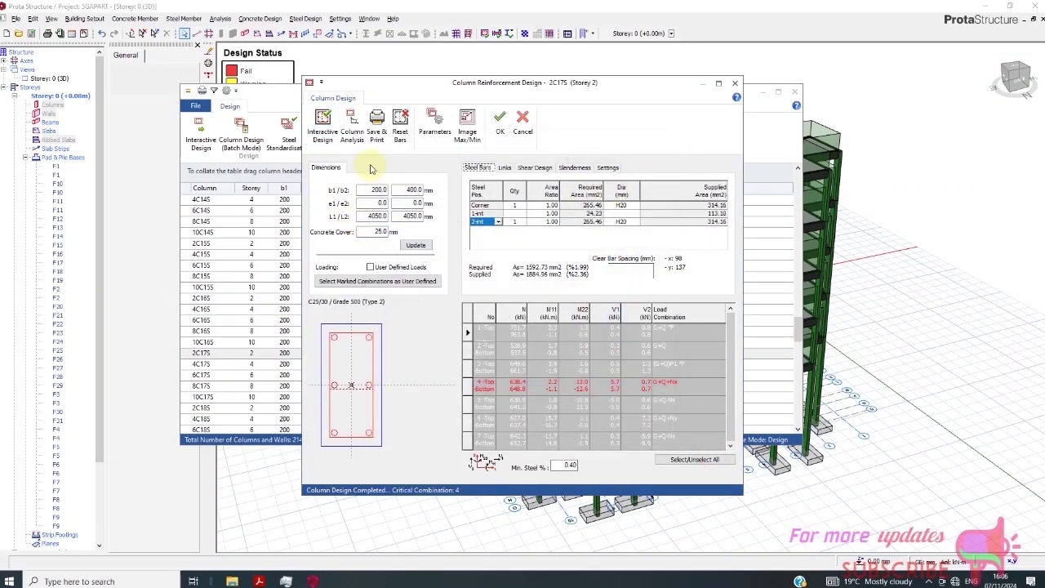
pyautogui.click(352, 122)
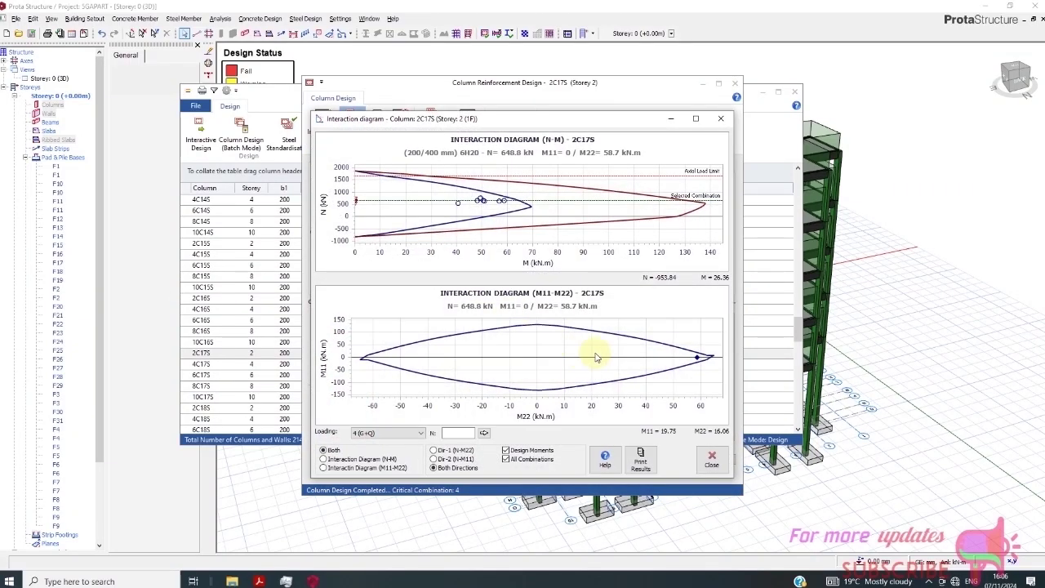
# Close the interaction diagram of column 2C17S, the column reinforcement design window, and Building Analysis.
pyautogui.click(720, 119)
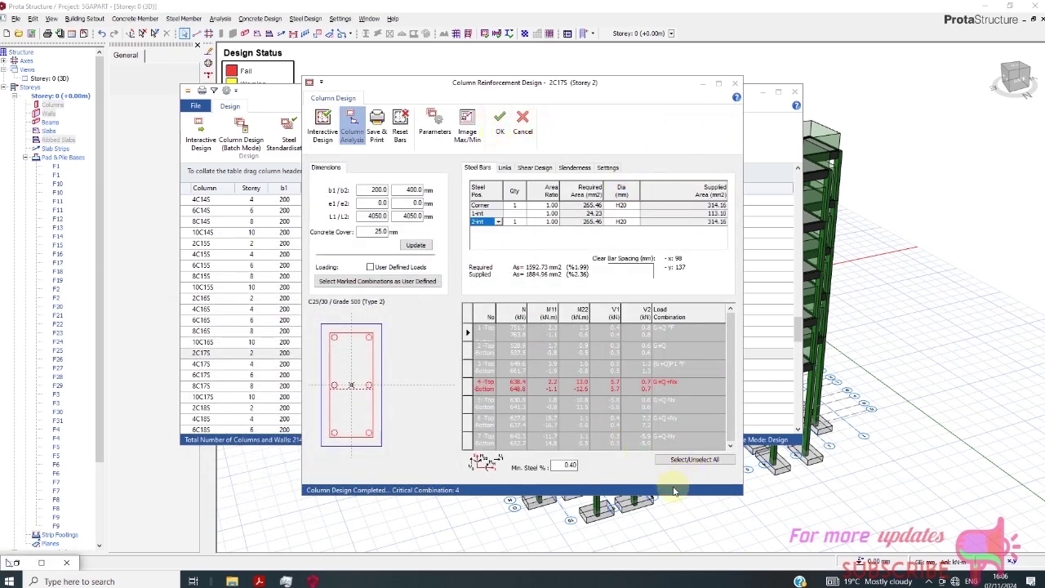
pyautogui.moveTo(314, 580)
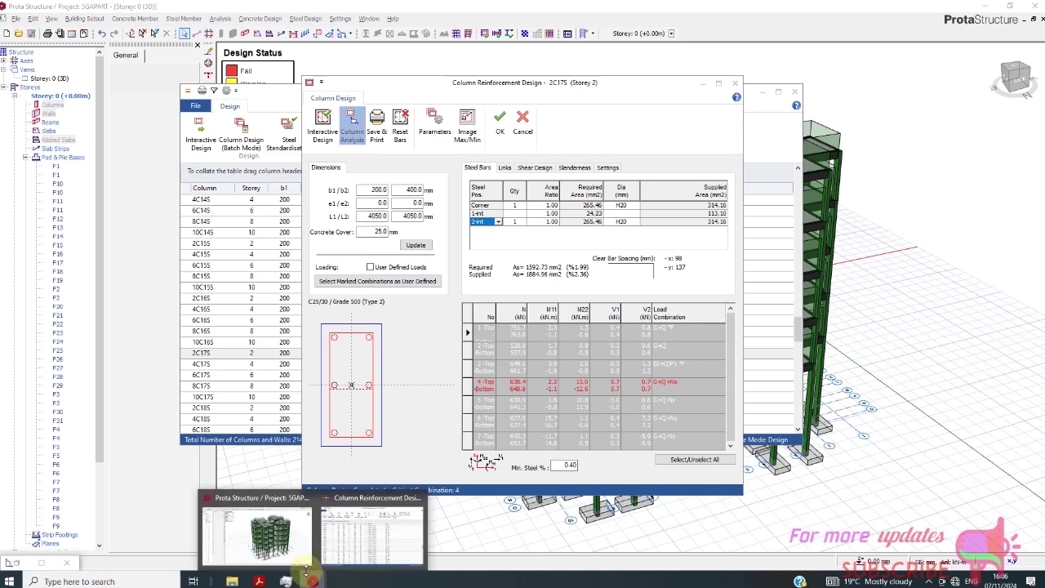
pyautogui.click(419, 497)
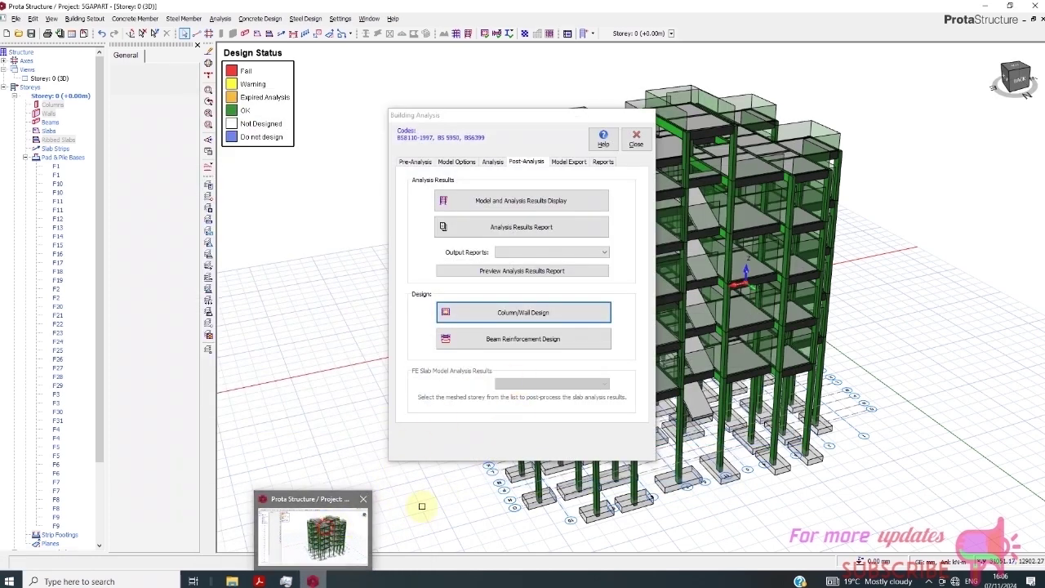
pyautogui.click(637, 139)
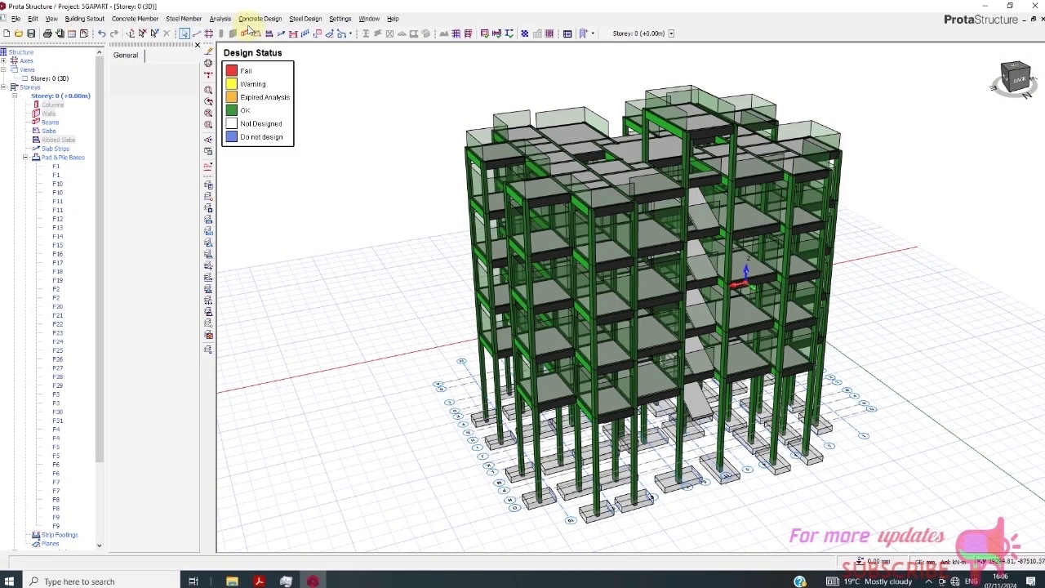
# Load ProtaDetails from the concrete design commands, saving the project changes, and switch to the ProtaDetails window.
pyautogui.click(220, 22)
pyautogui.click(268, 19)
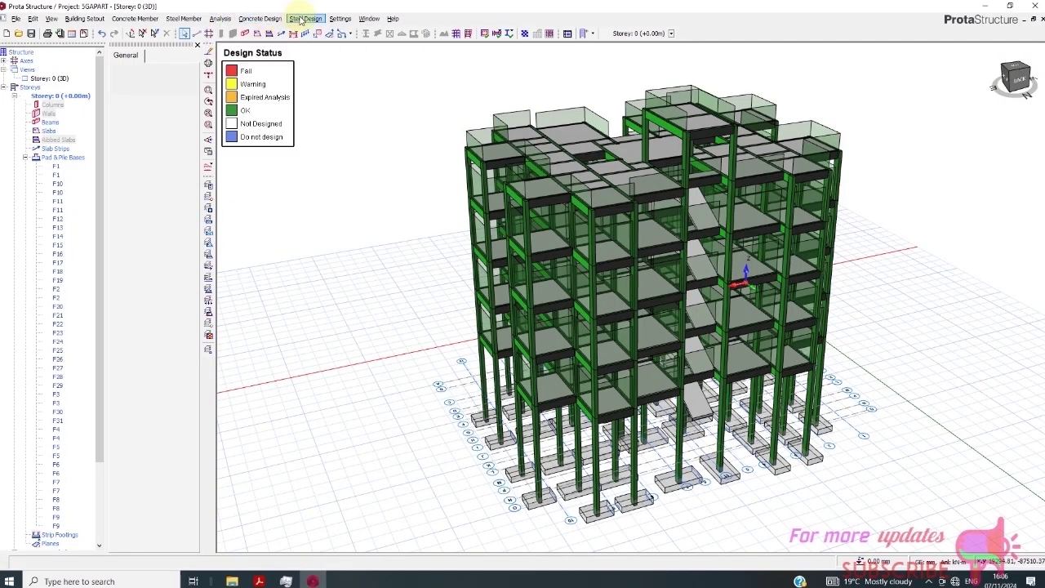
pyautogui.click(260, 18)
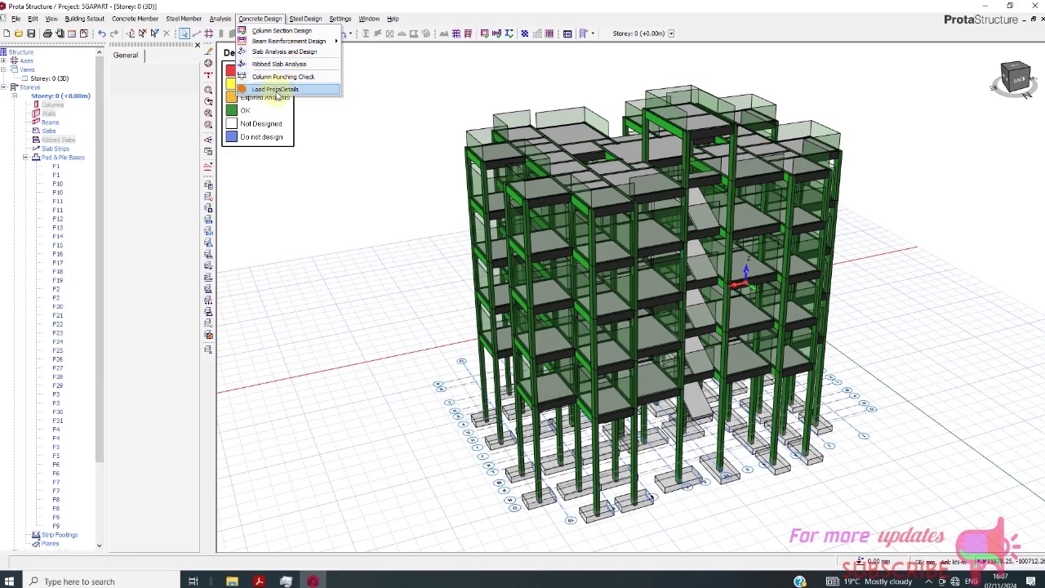
pyautogui.click(276, 90)
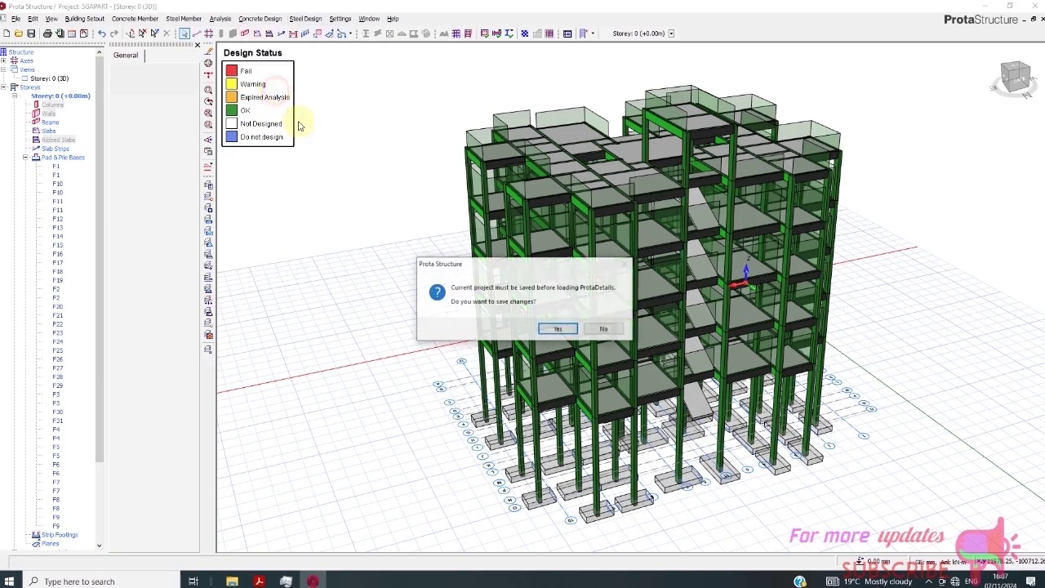
pyautogui.click(549, 337)
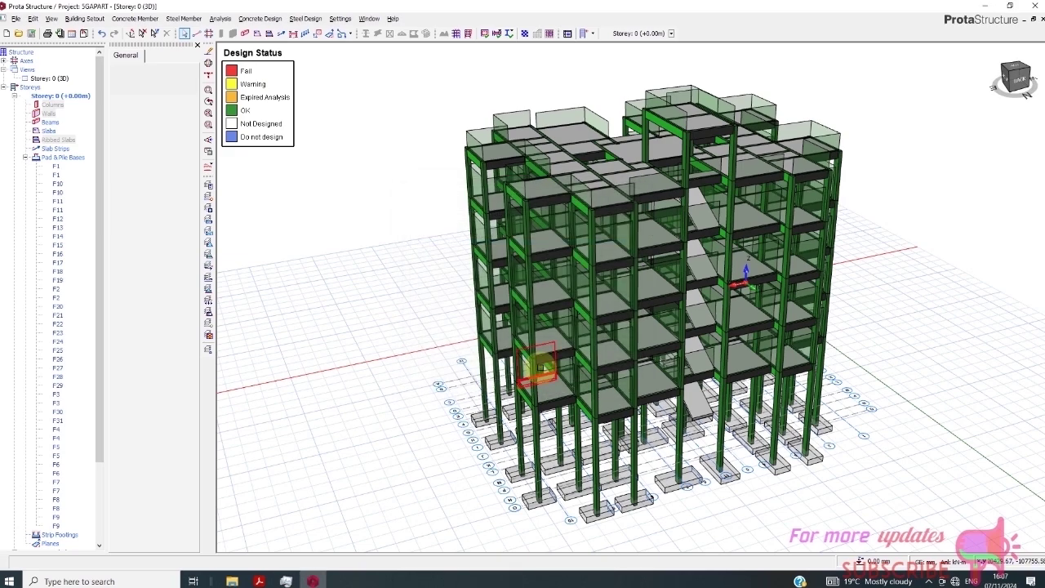
pyautogui.scroll(-2, 530, 373)
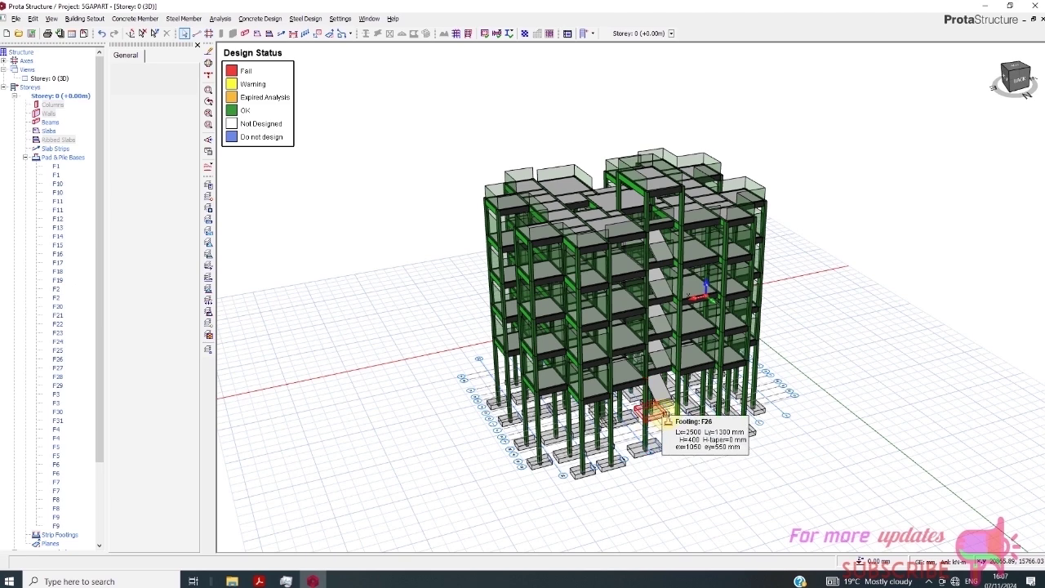
pyautogui.scroll(2, 723, 375)
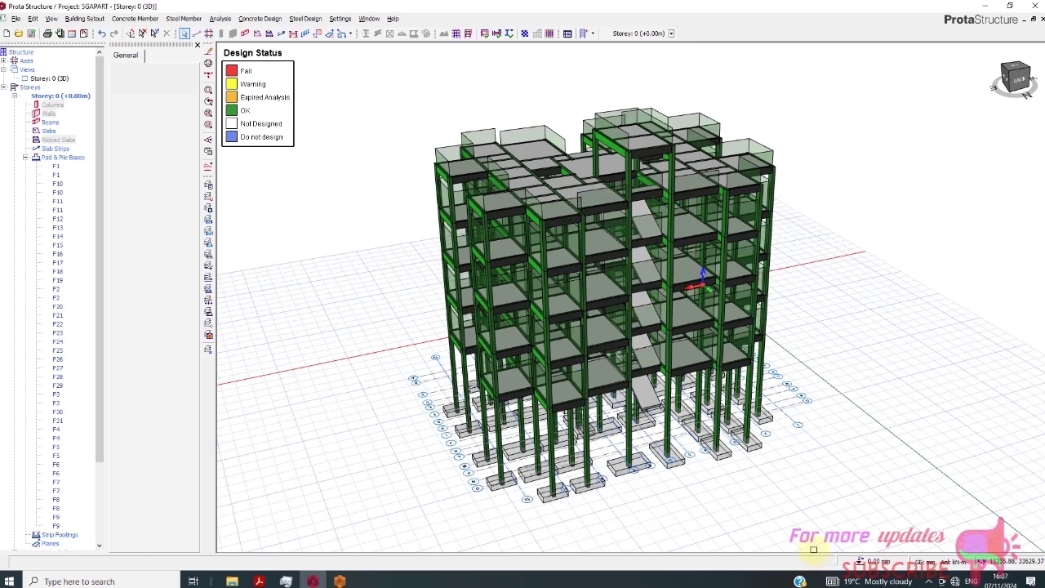
pyautogui.click(339, 580)
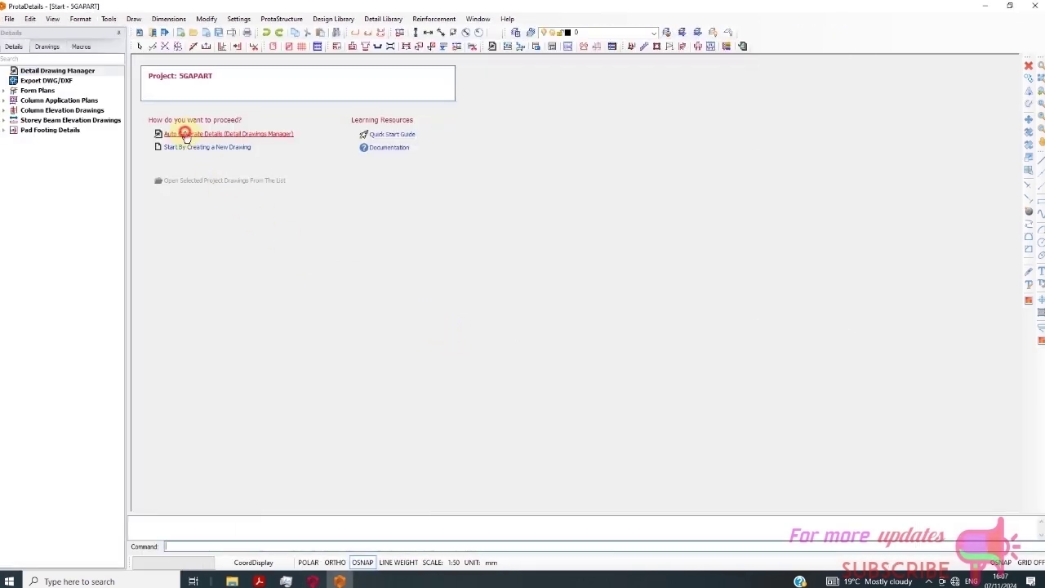
# Auto-generate the detail drawings for all storeys and all drawing types at scale 1/50, and place them in the empty drawing.
pyautogui.click(185, 134)
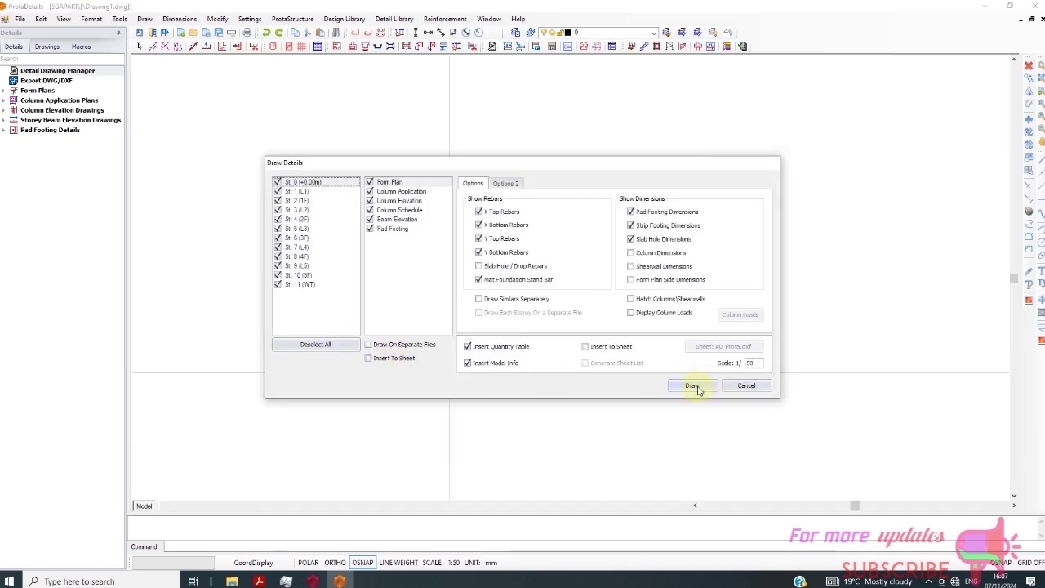
pyautogui.click(692, 385)
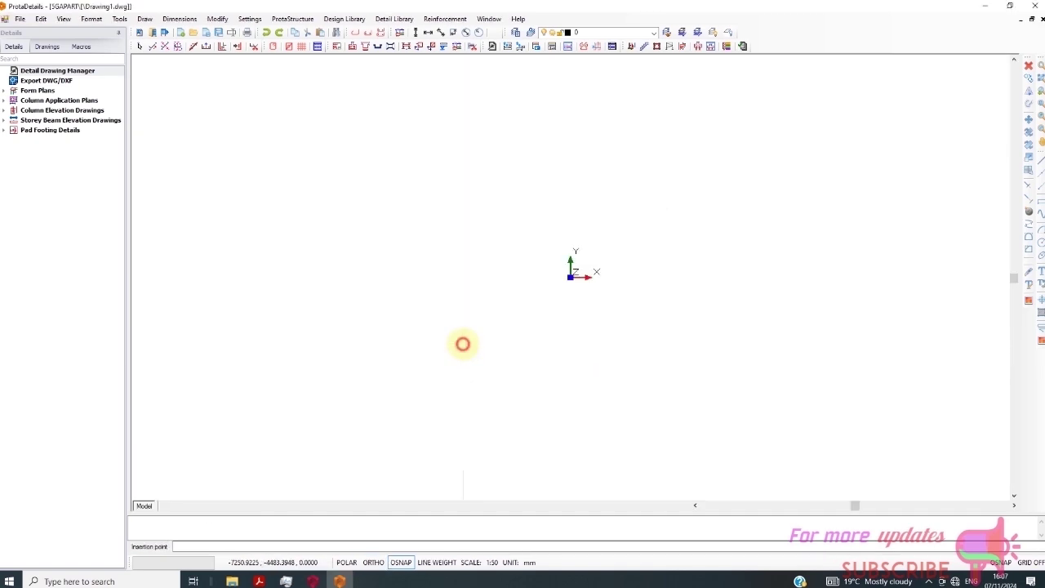
pyautogui.click(463, 344)
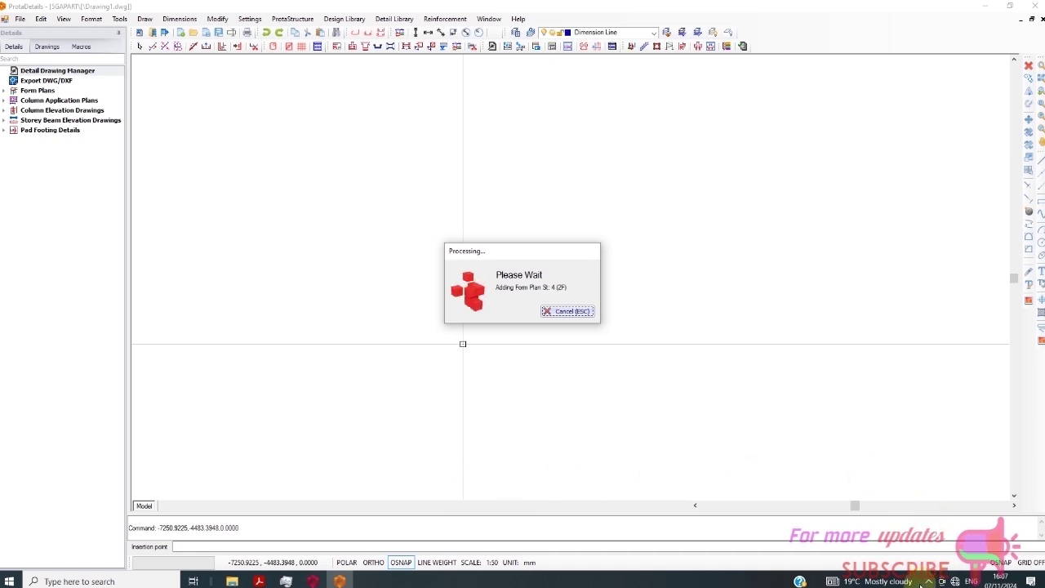
pyautogui.click(928, 582)
pyautogui.click(937, 538)
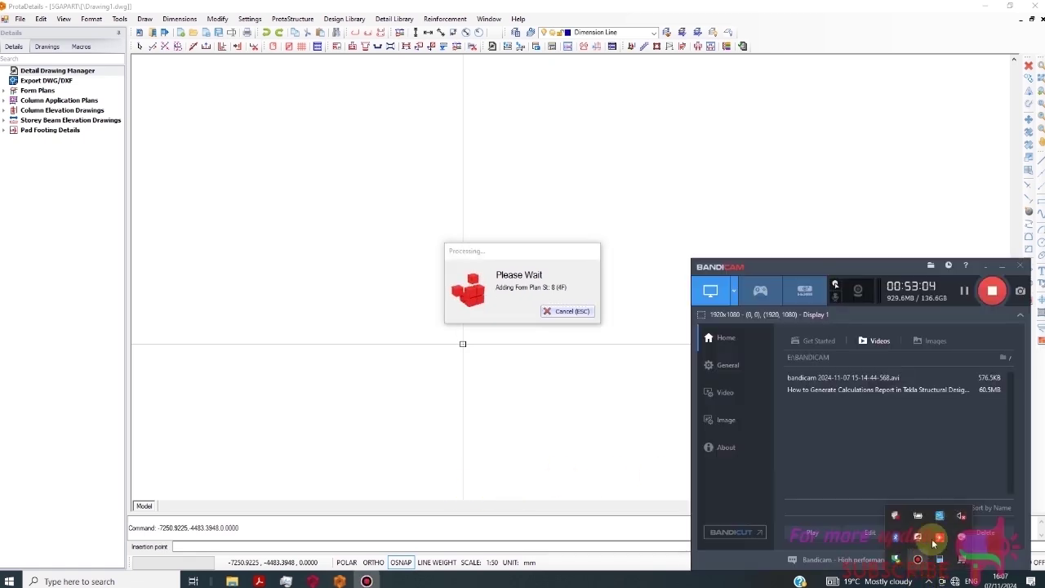